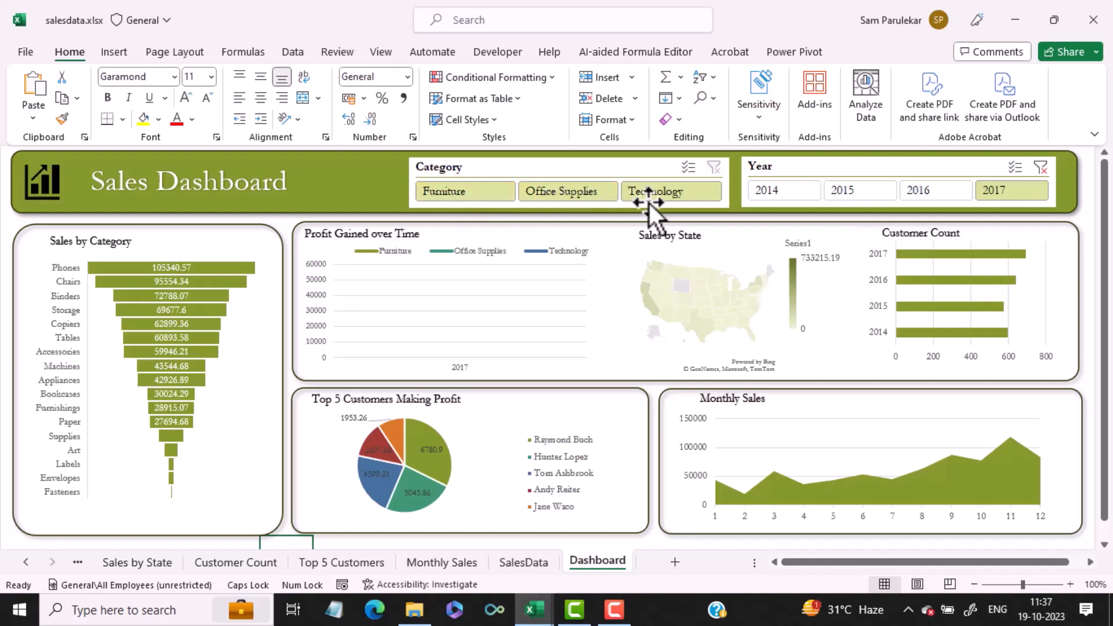
Step: Filter the Sales Dashboard by Furniture, Office Supplies and Technology in turn, and clear the Category and Year filters
left_click(471, 194)
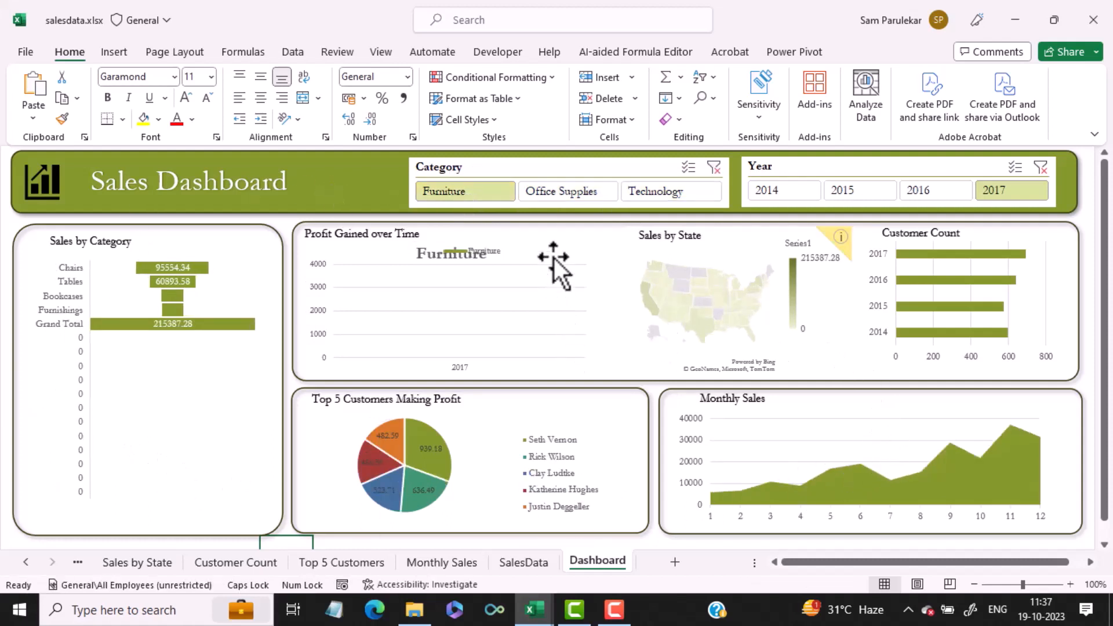
left_click(581, 194)
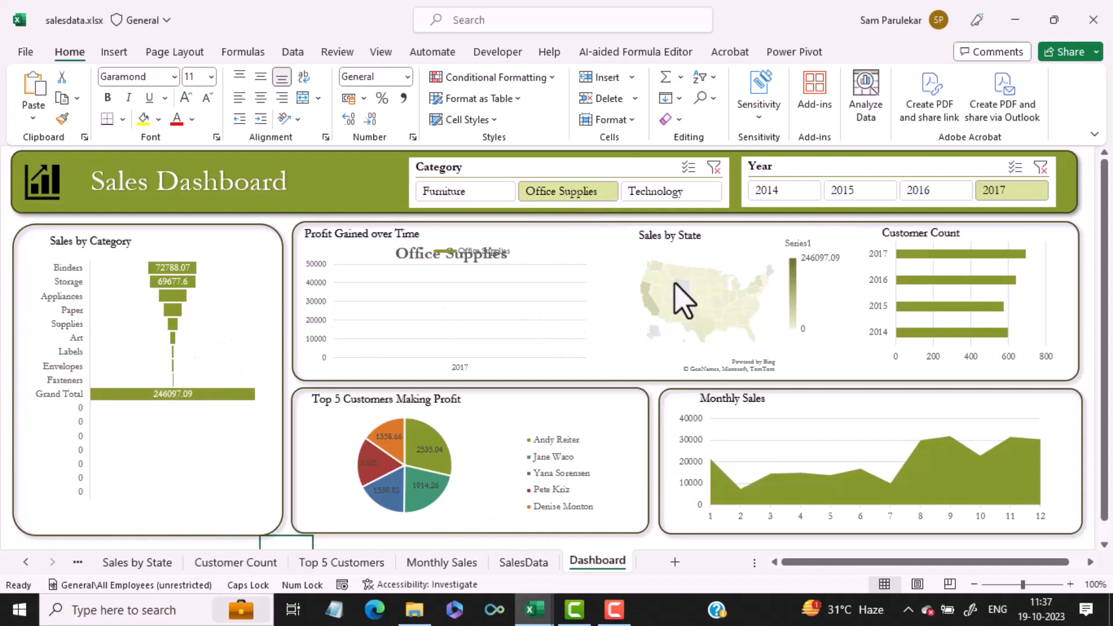
left_click(681, 194)
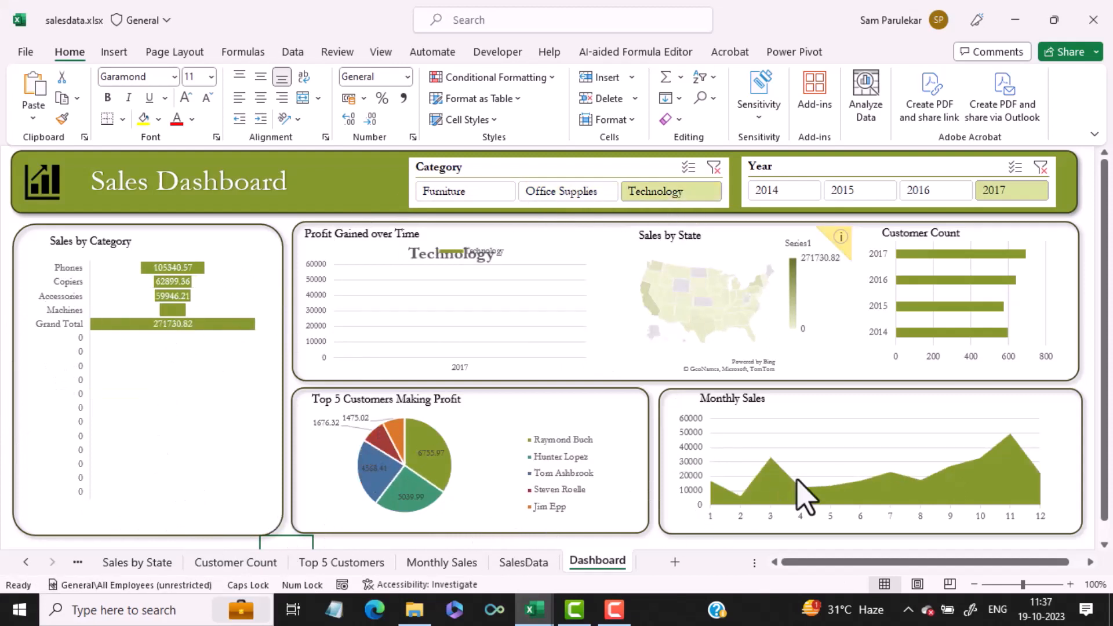
left_click(719, 172)
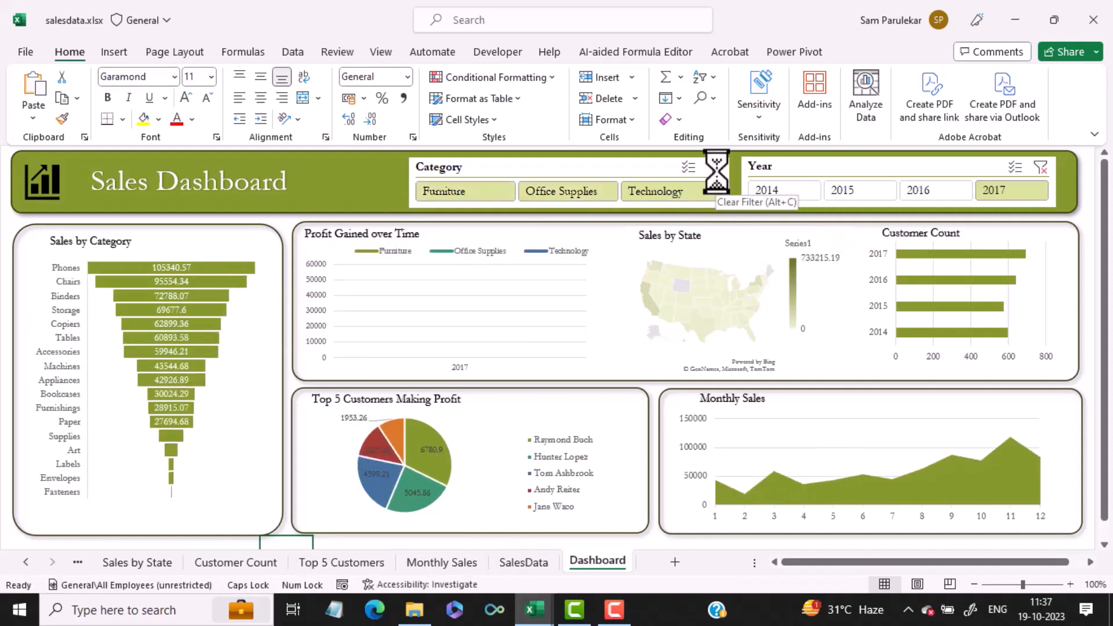
left_click(1040, 168)
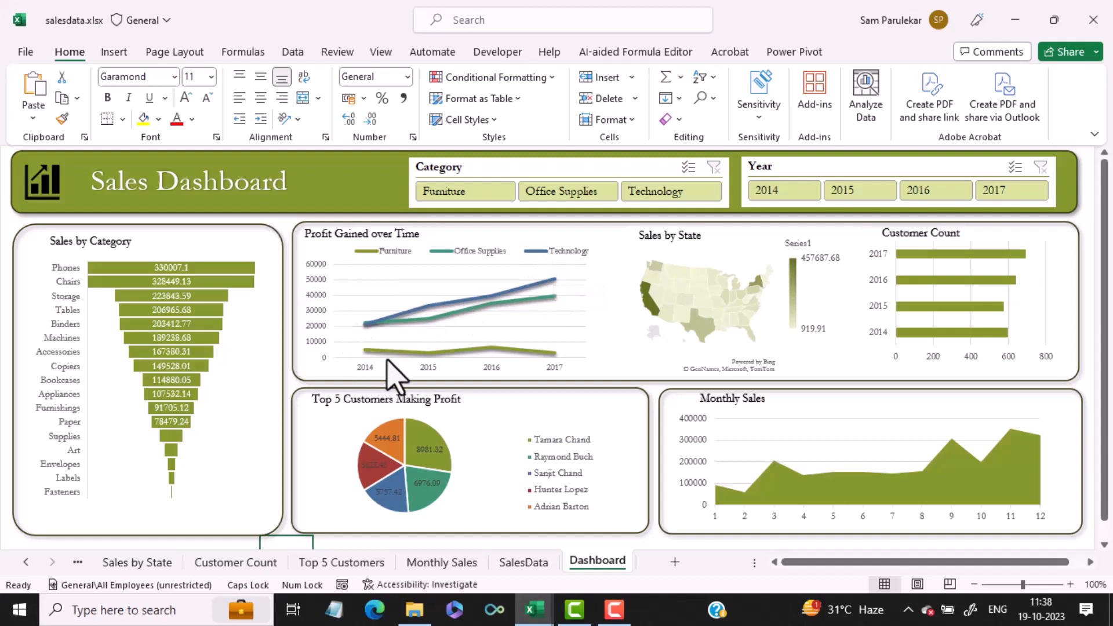
mouse_move(505, 356)
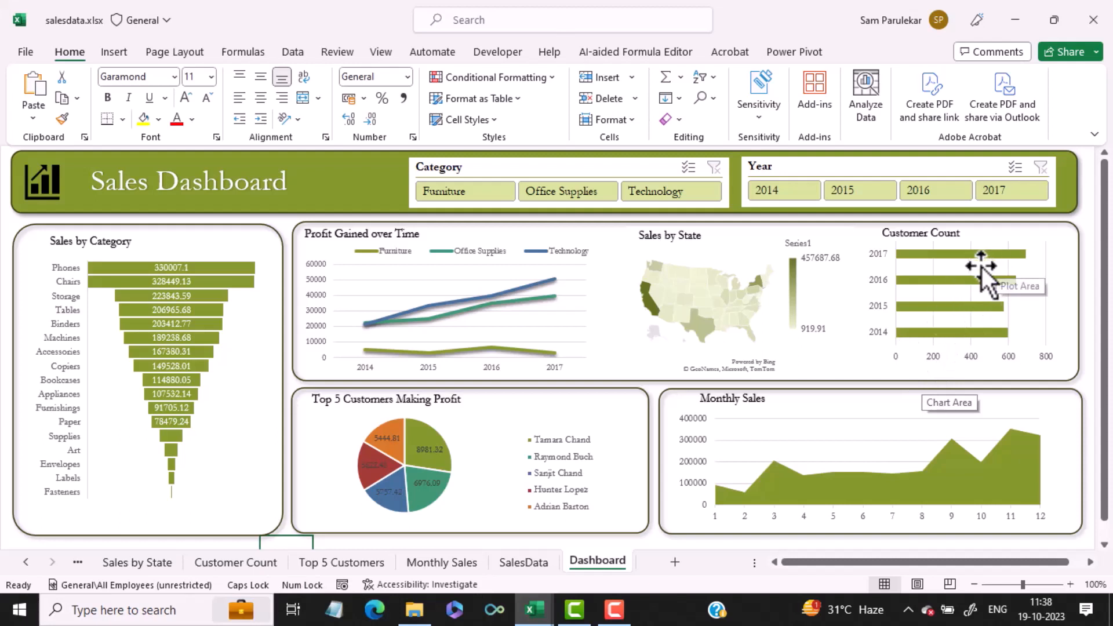
mouse_move(994, 262)
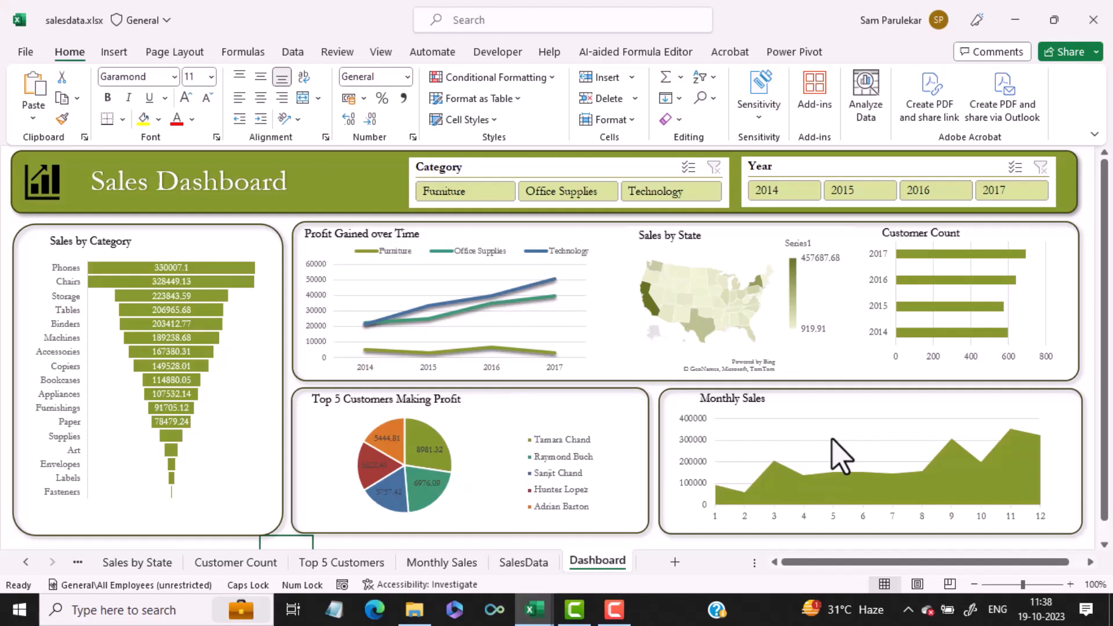
Step: Switch to the SD.xlsx workbook and review the Customer Name, State and Category columns of its sales data
left_click(533, 612)
left_click(594, 559)
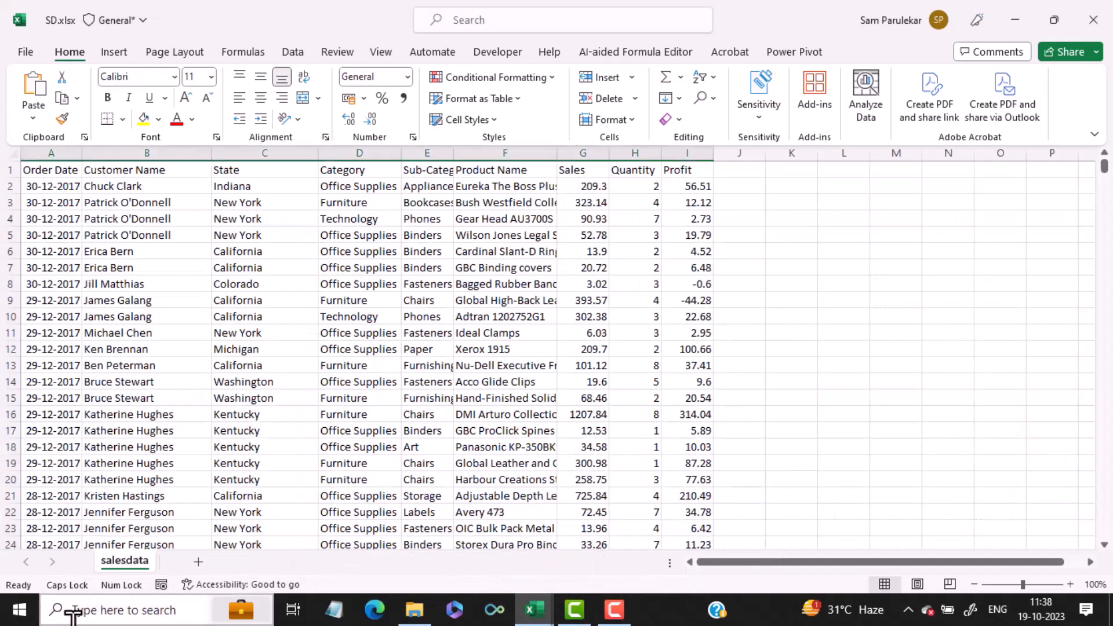
scroll(11, 522, "down", 1)
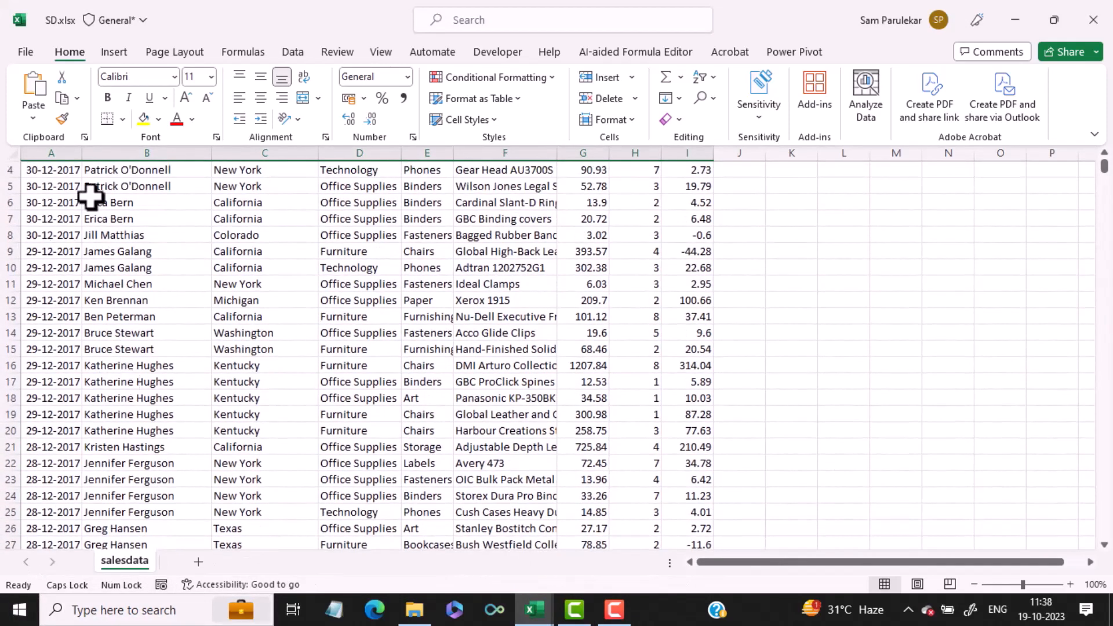
scroll(137, 188, "up", 1)
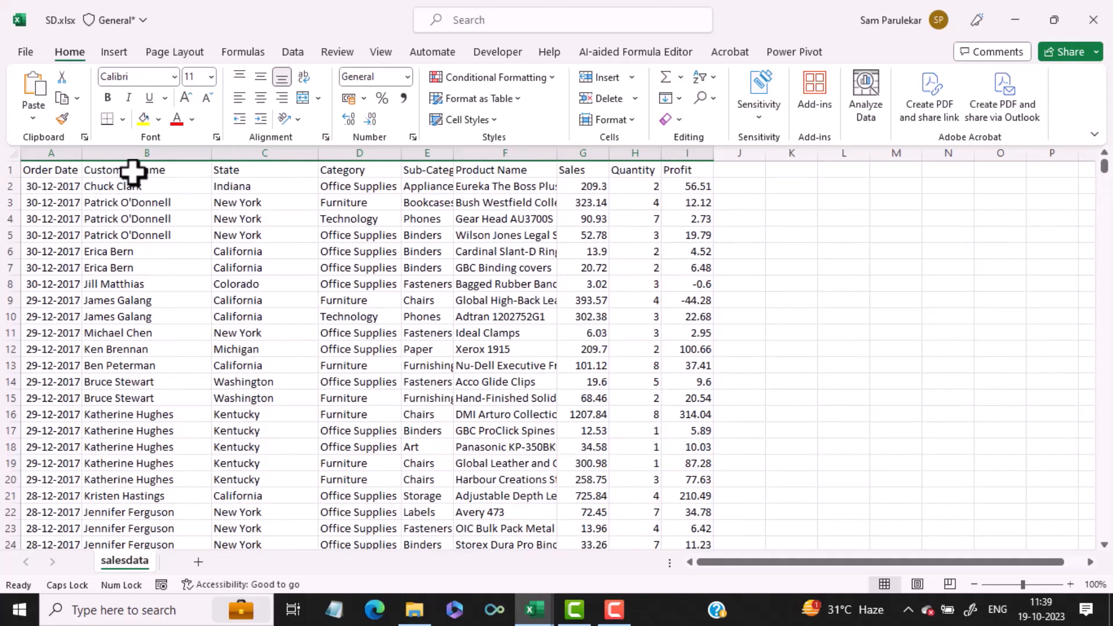
left_click(145, 152)
left_click(242, 152)
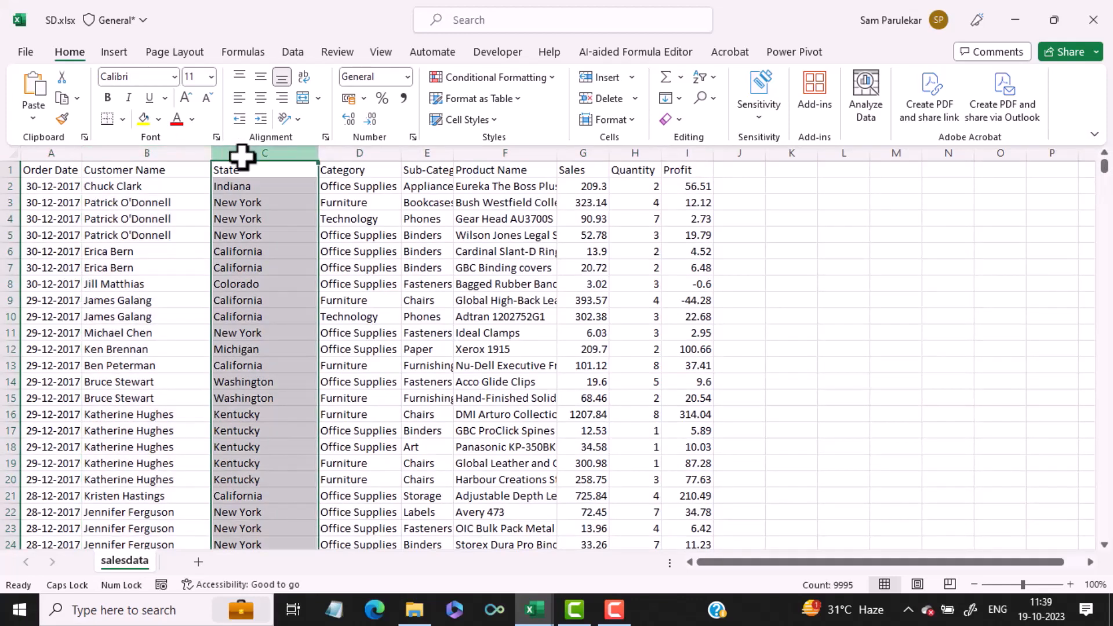
left_click(354, 152)
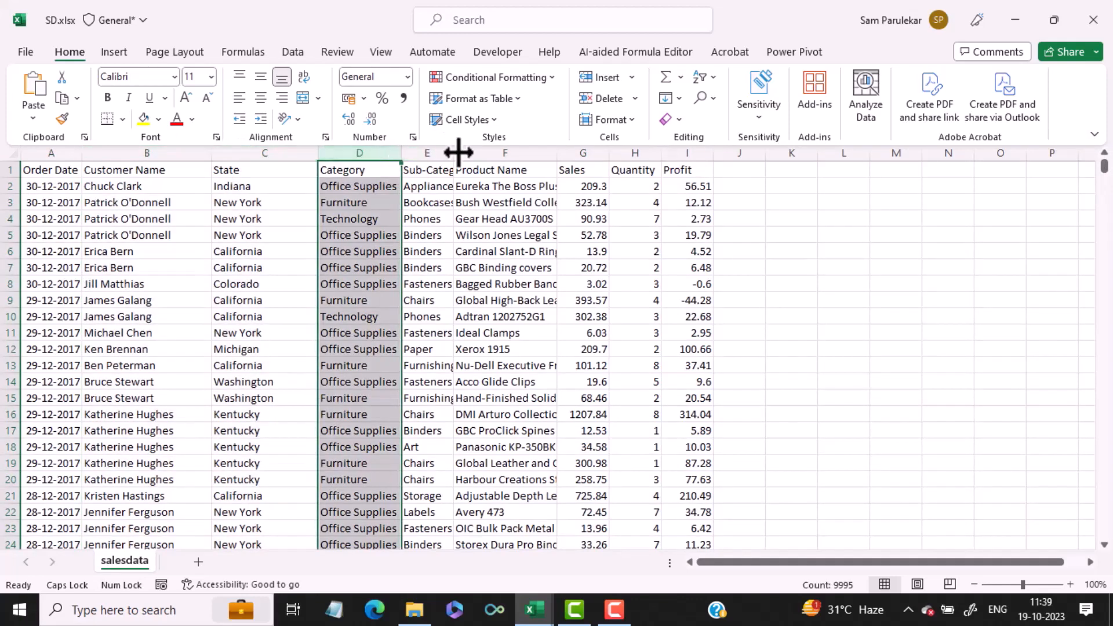
Step: Widen the Sub-Category and Product Name columns on the salesdata sheet
left_click_drag(454, 152, 497, 152)
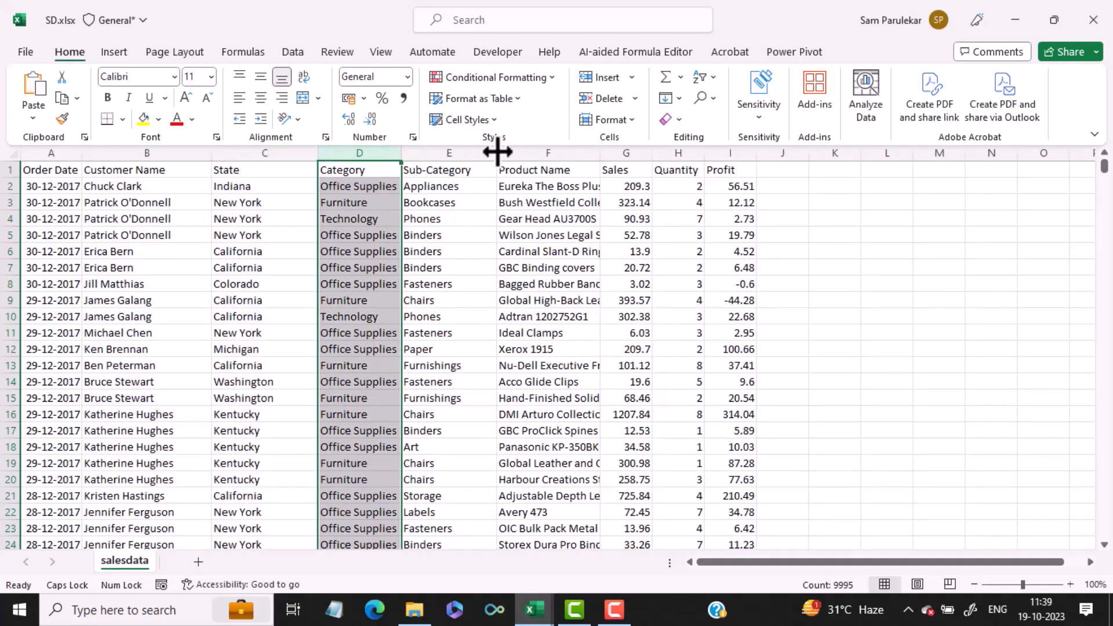
left_click_drag(600, 153, 639, 153)
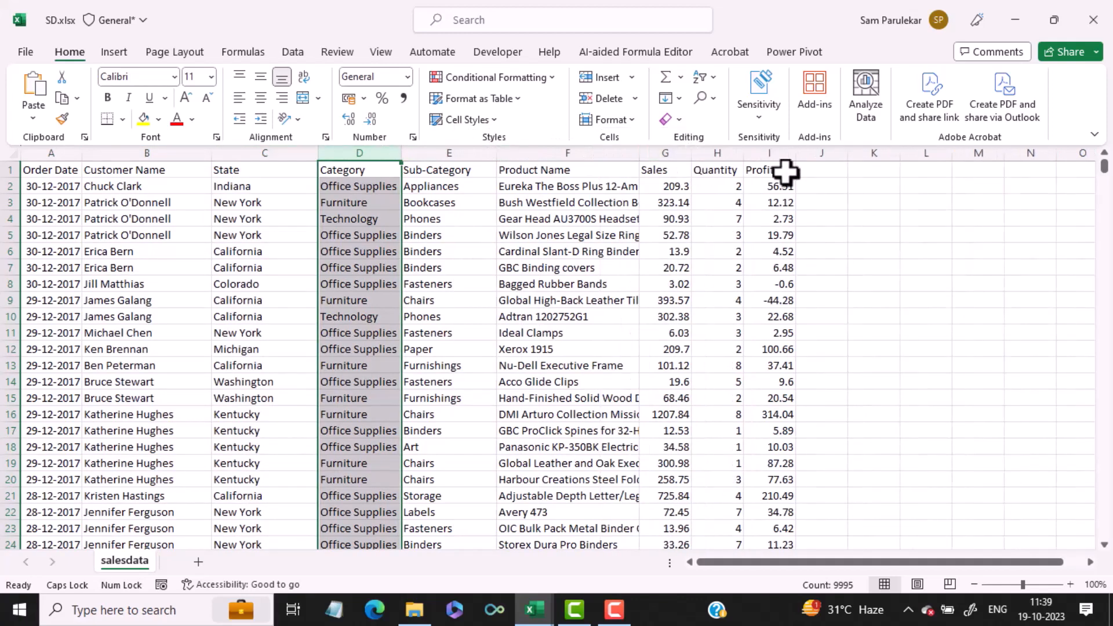
left_click(841, 200)
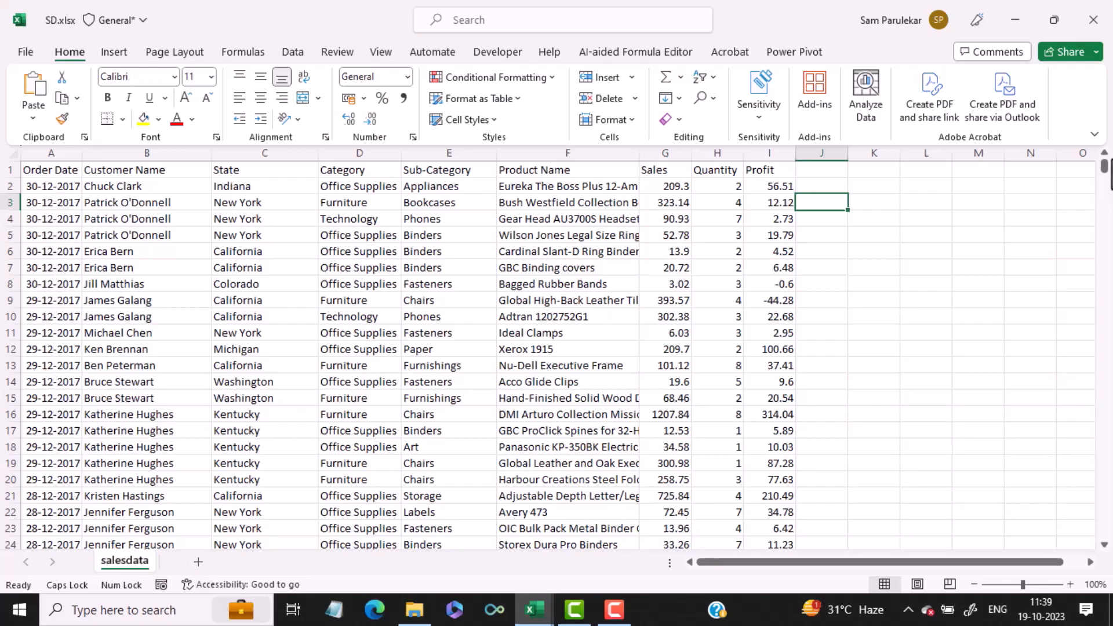
Step: Convert the data range A1:I9995 into a table with headers
left_click_drag(1105, 168, 1100, 82)
left_click(32, 173)
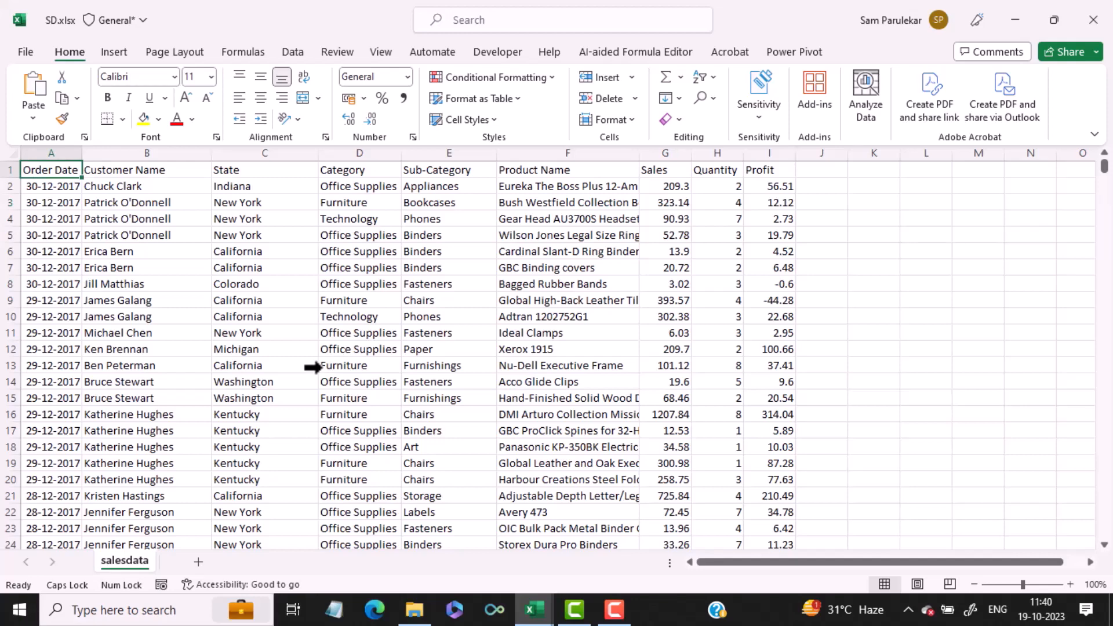
key("ctrl+t")
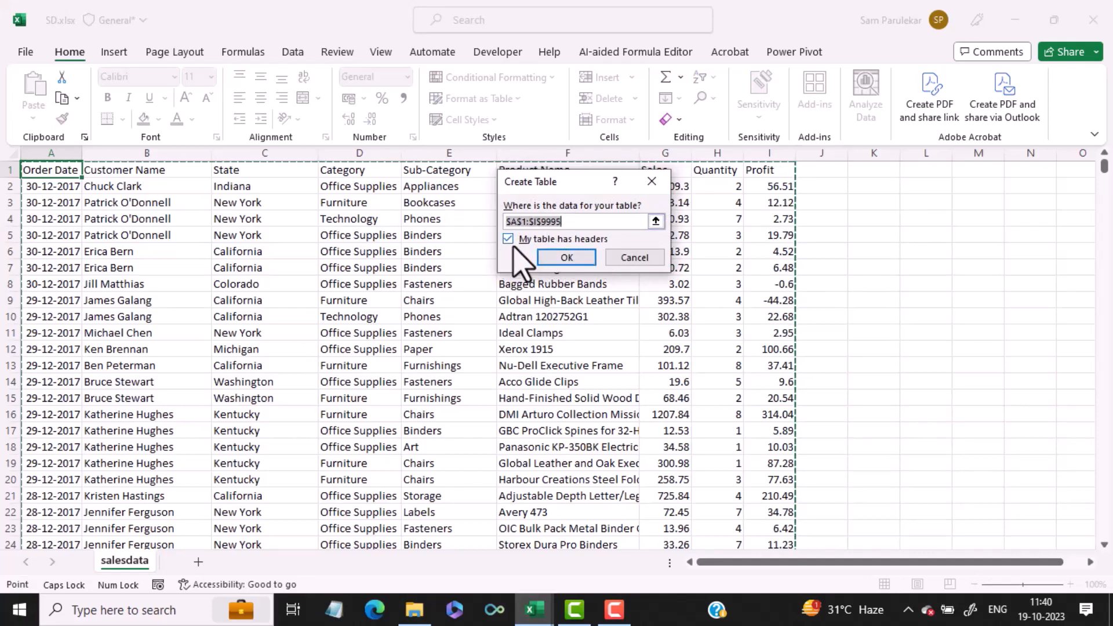
left_click(581, 263)
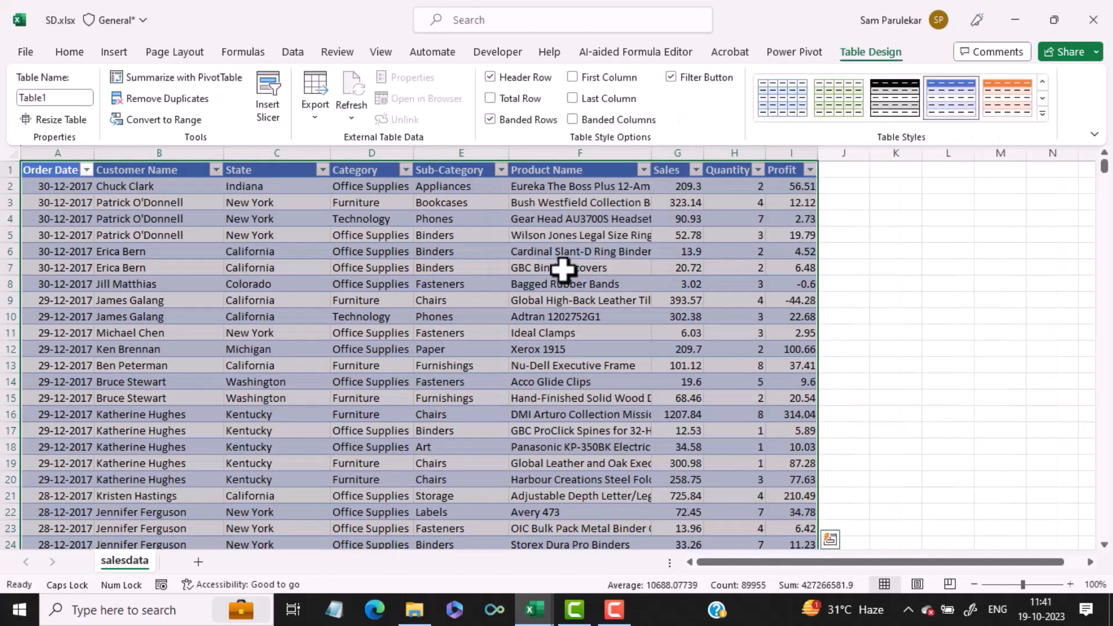
Step: Rename the new table as SalesData
left_click(72, 98)
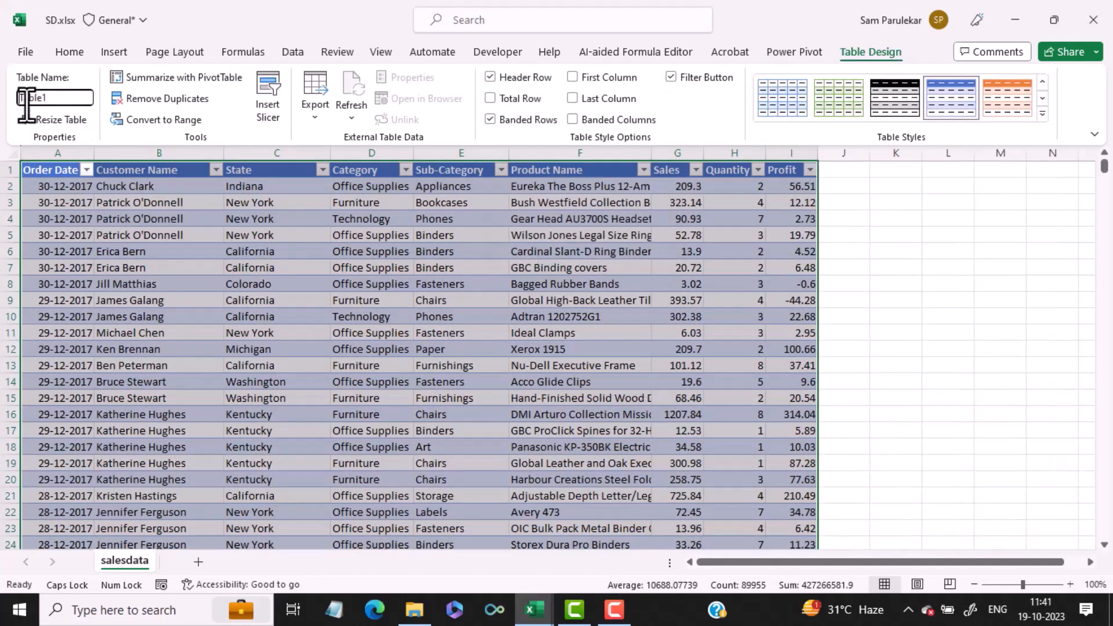
left_click_drag(47, 102, 1, 96)
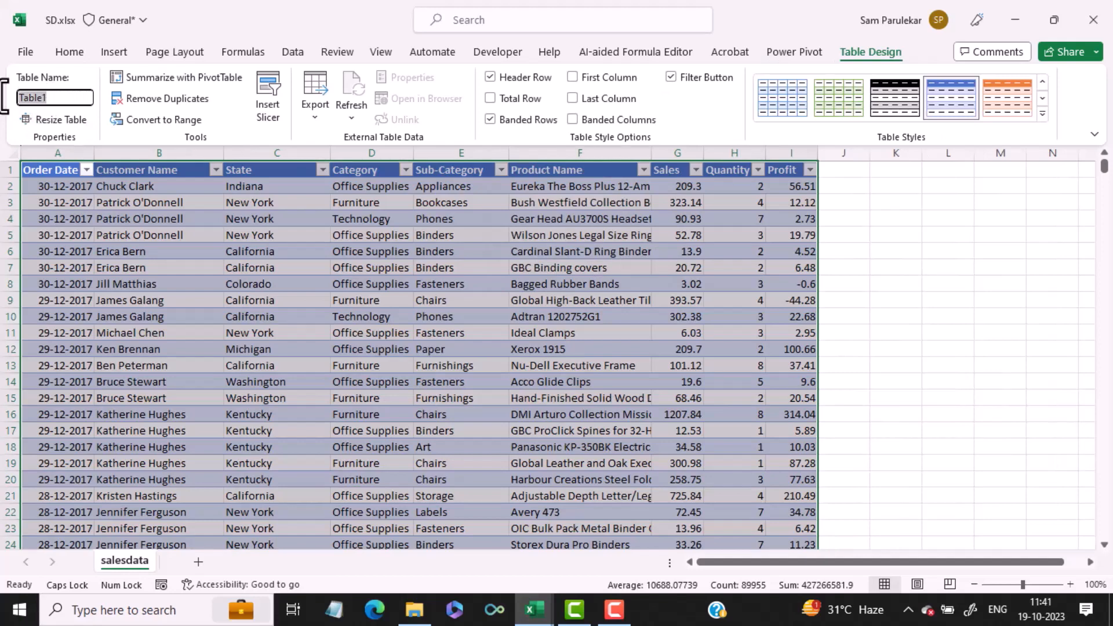
type("sALESdATA")
key("BackSpace")
key("BackSpace")
key("BackSpace")
key("BackSpace")
key("BackSpace")
key("BackSpace")
key("BackSpace")
key("BackSpace")
key("BackSpace")
key("Caps_Lock")
type("Sa")
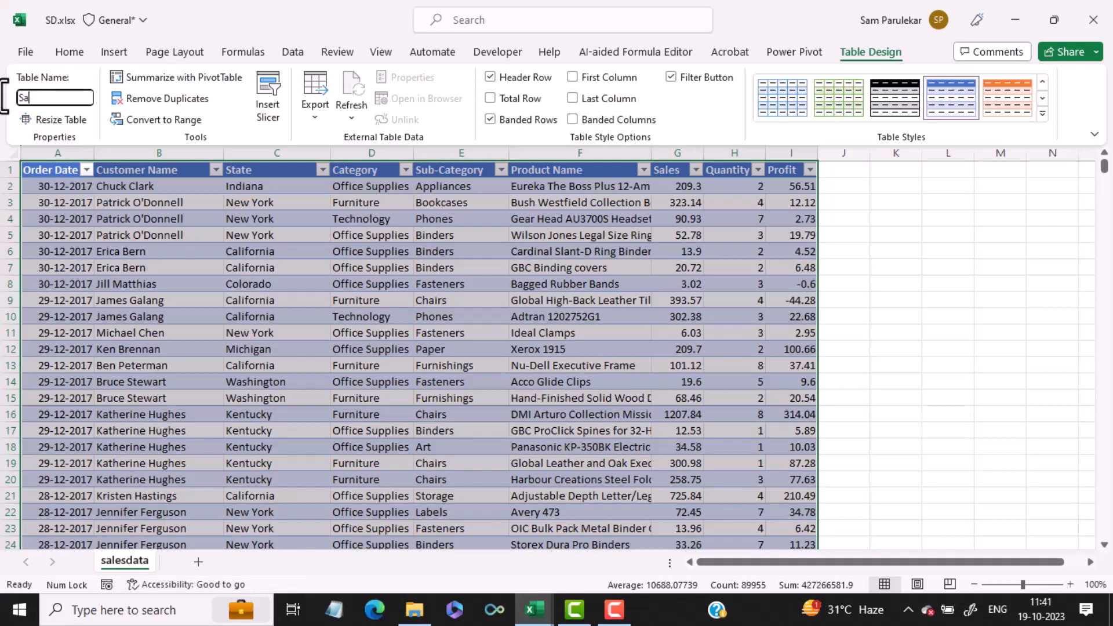
type("lesData")
key("Return")
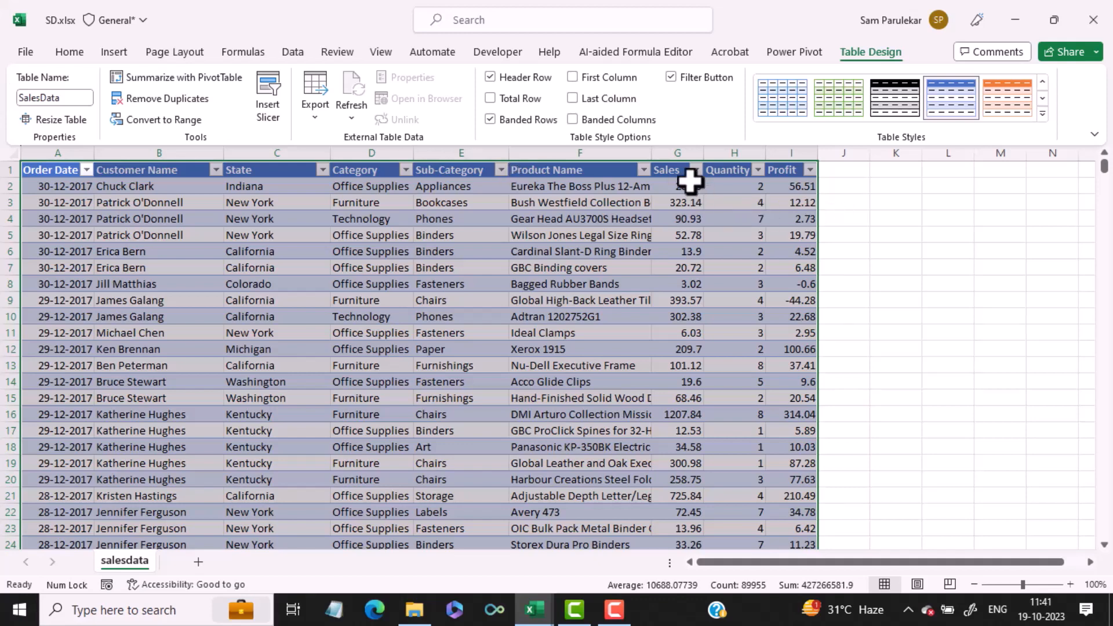
Step: Format the Sales, Quantity and Profit columns with the Number format
left_click(669, 168)
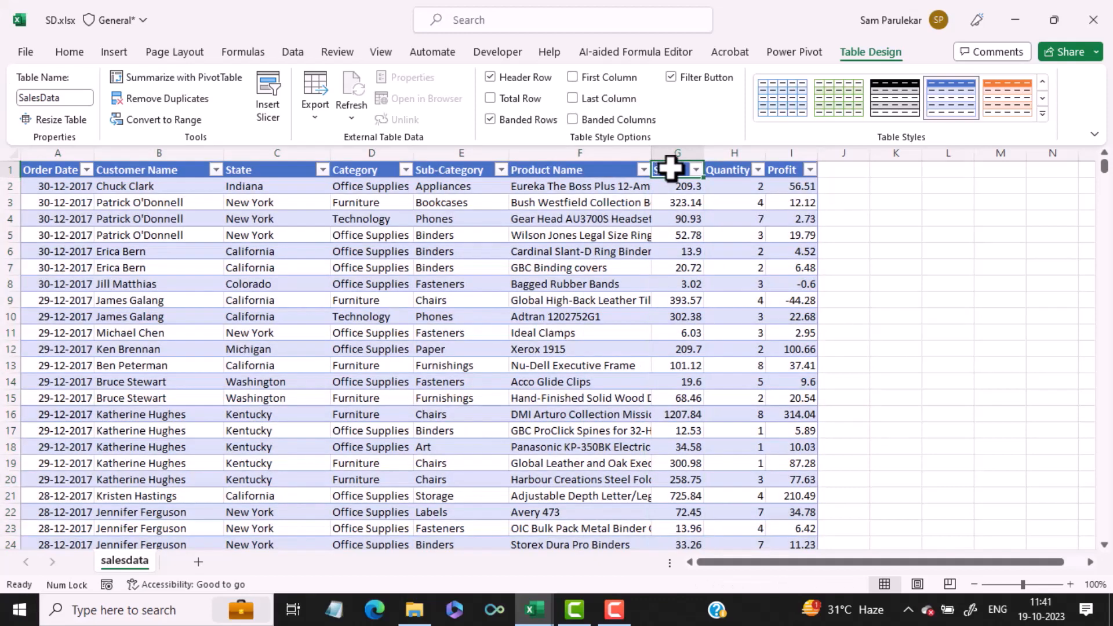
left_click_drag(678, 153, 795, 153)
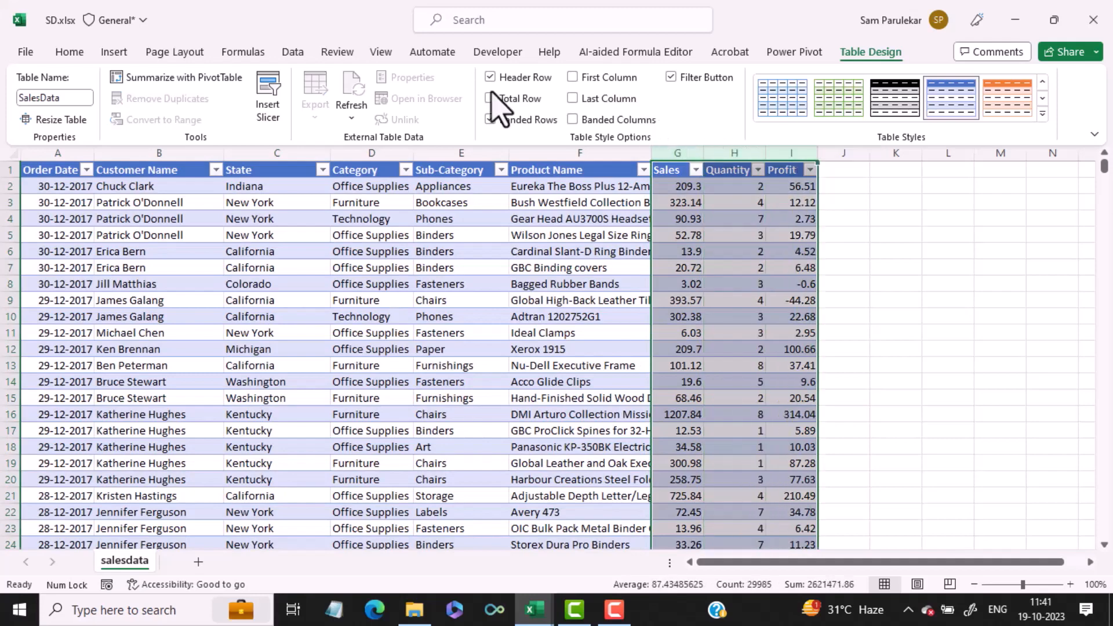
left_click(70, 55)
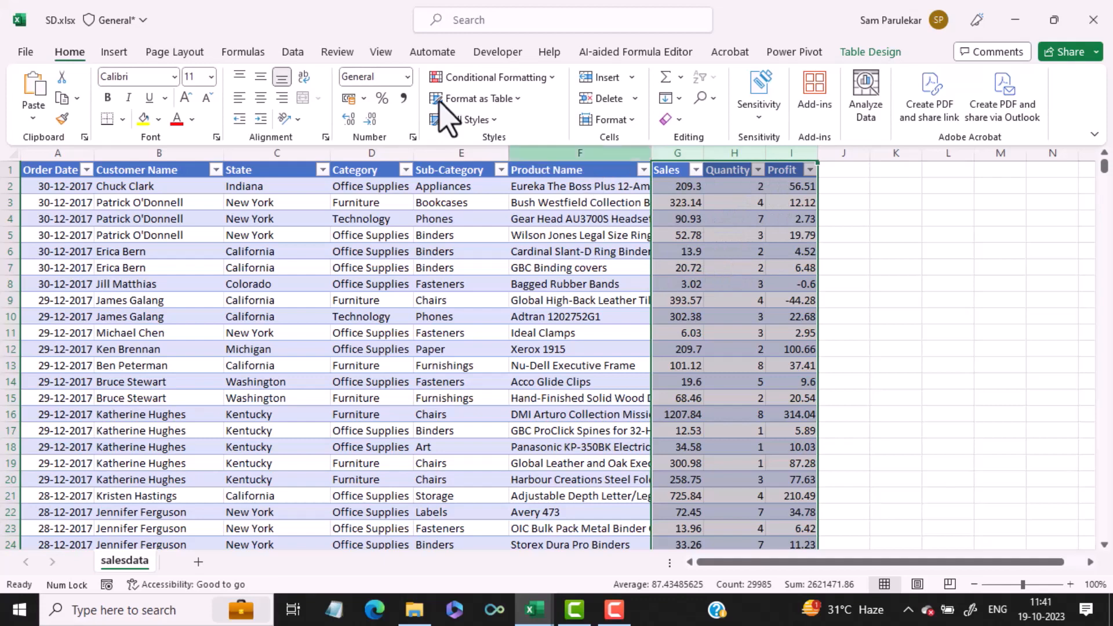
left_click(407, 77)
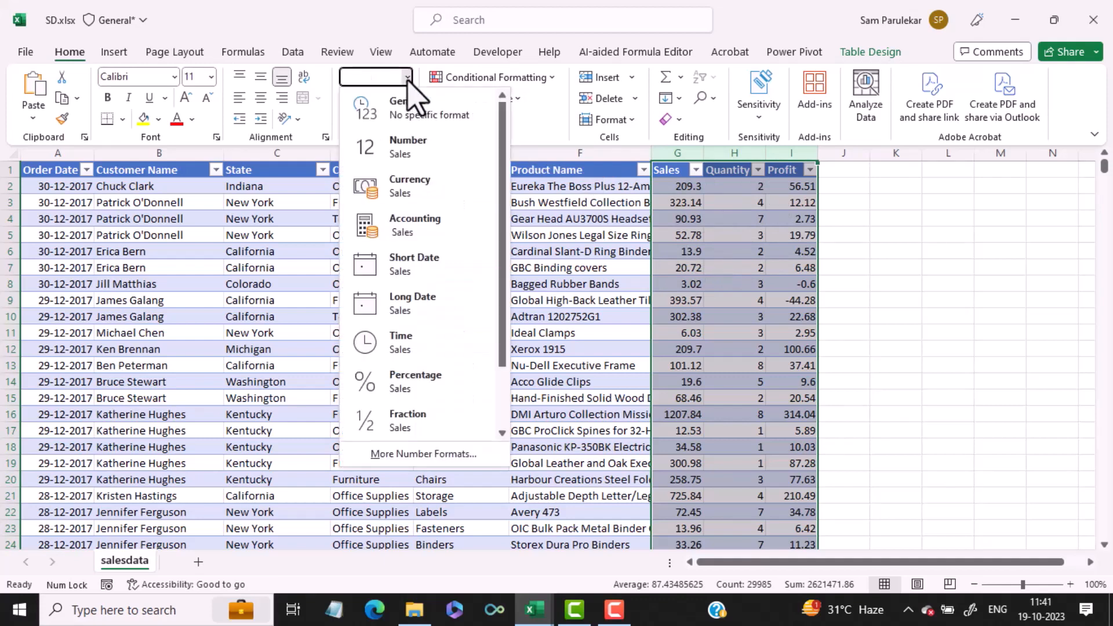
left_click(418, 176)
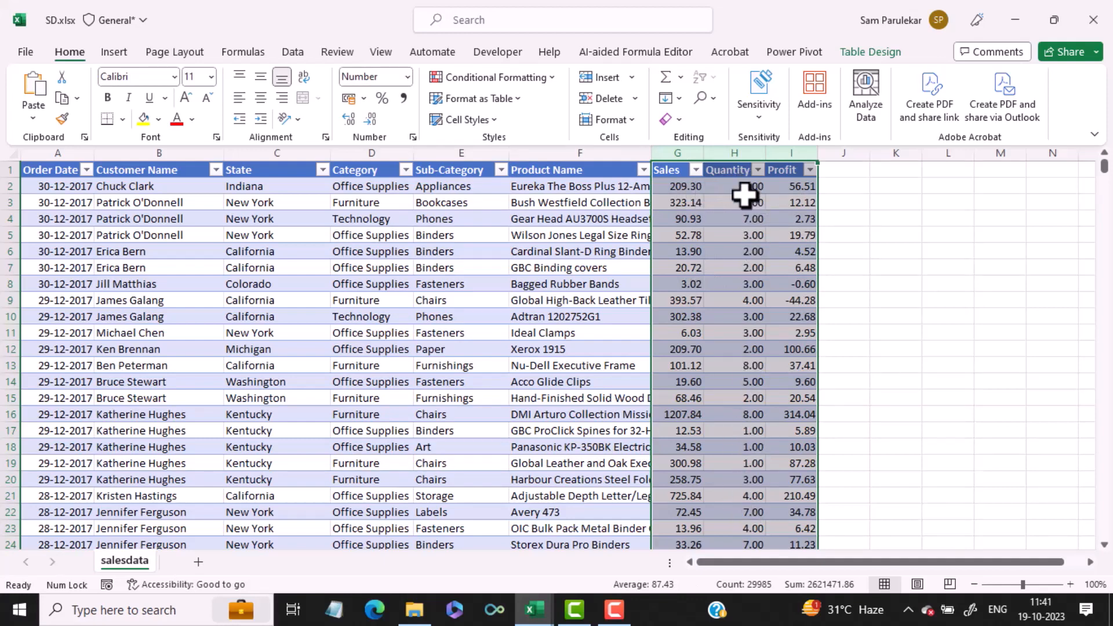
Step: Reduce the Quantity column to zero decimal places
left_click(739, 150)
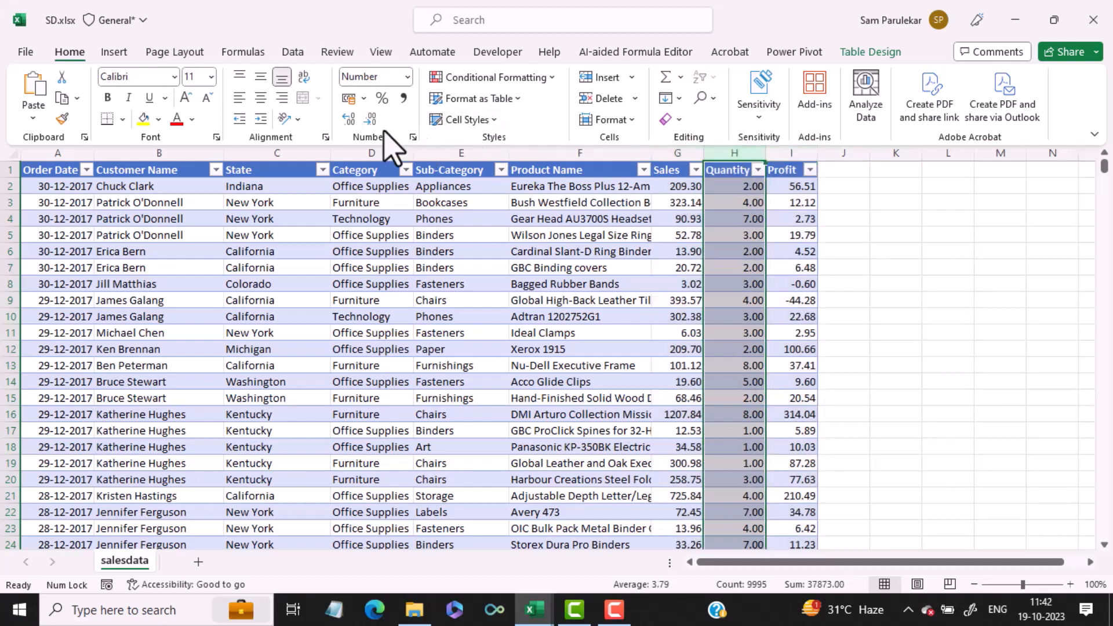
left_click(370, 119)
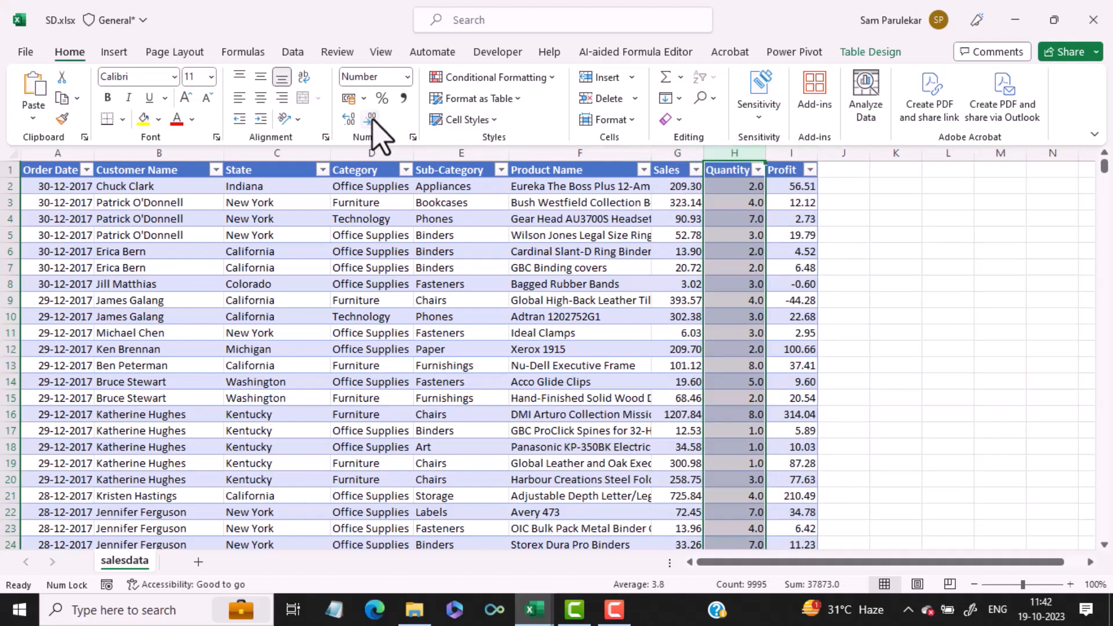
left_click(370, 120)
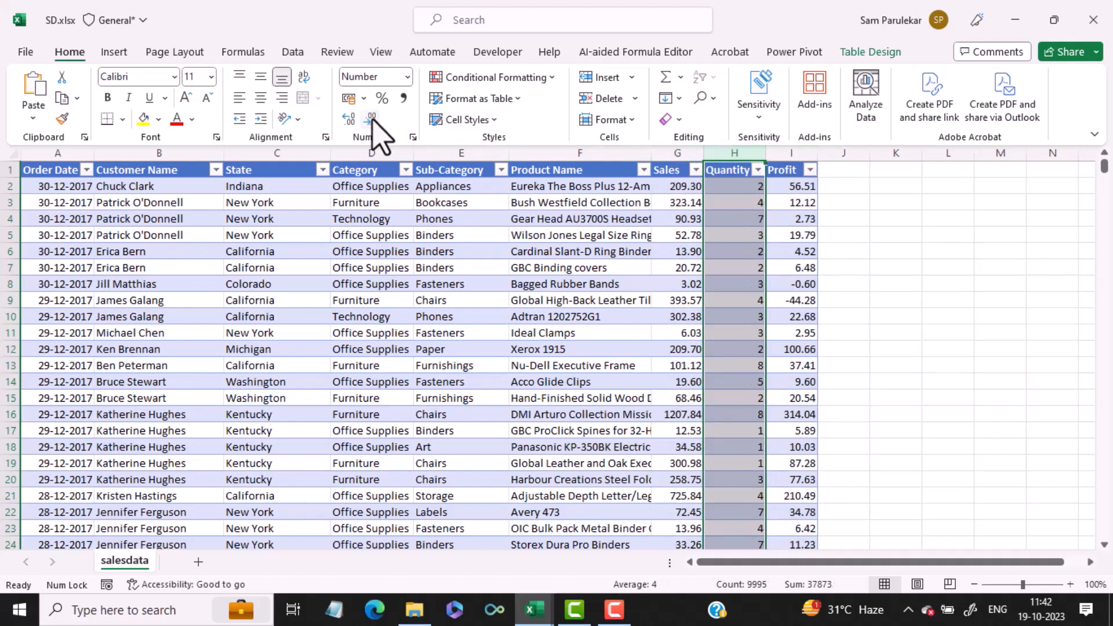
left_click(228, 350)
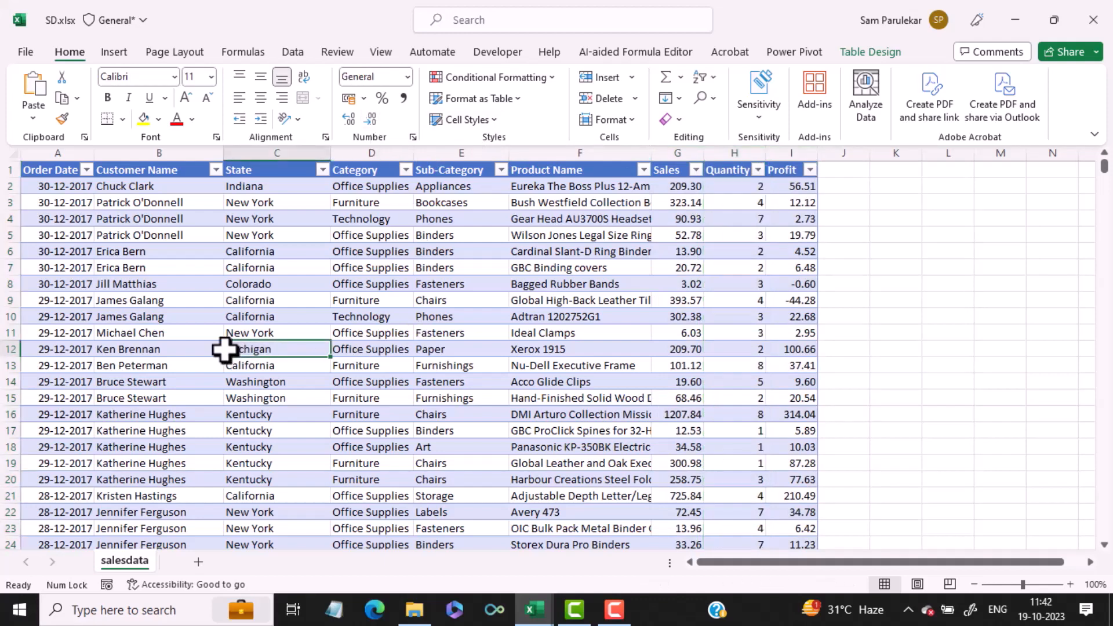
Step: Insert an empty table column between Order Date and Customer Name
left_click(57, 156)
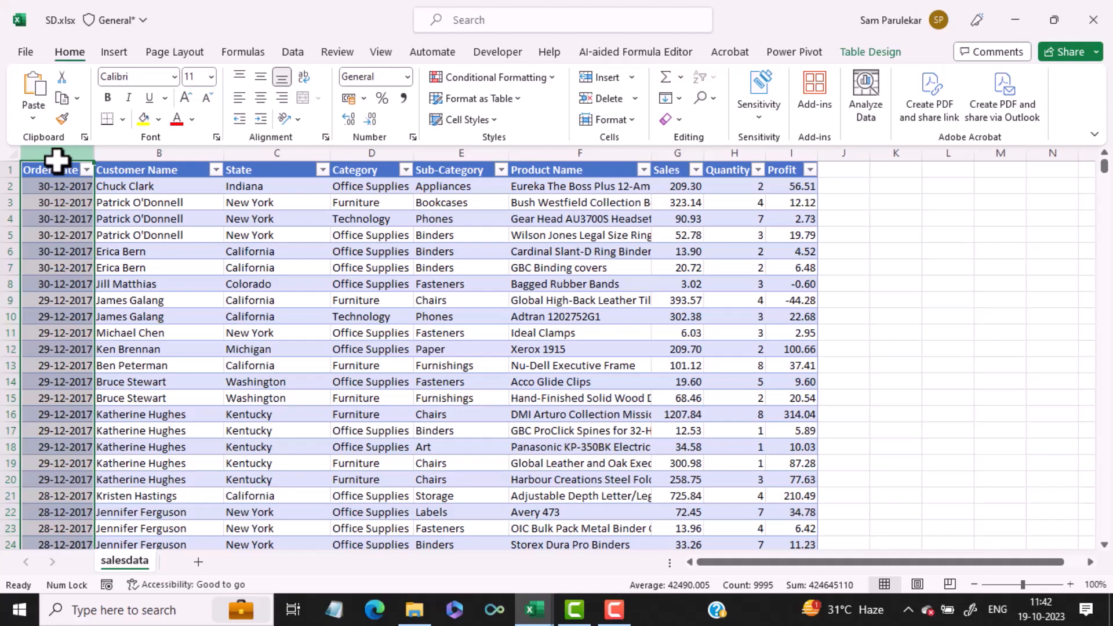
left_click(153, 152)
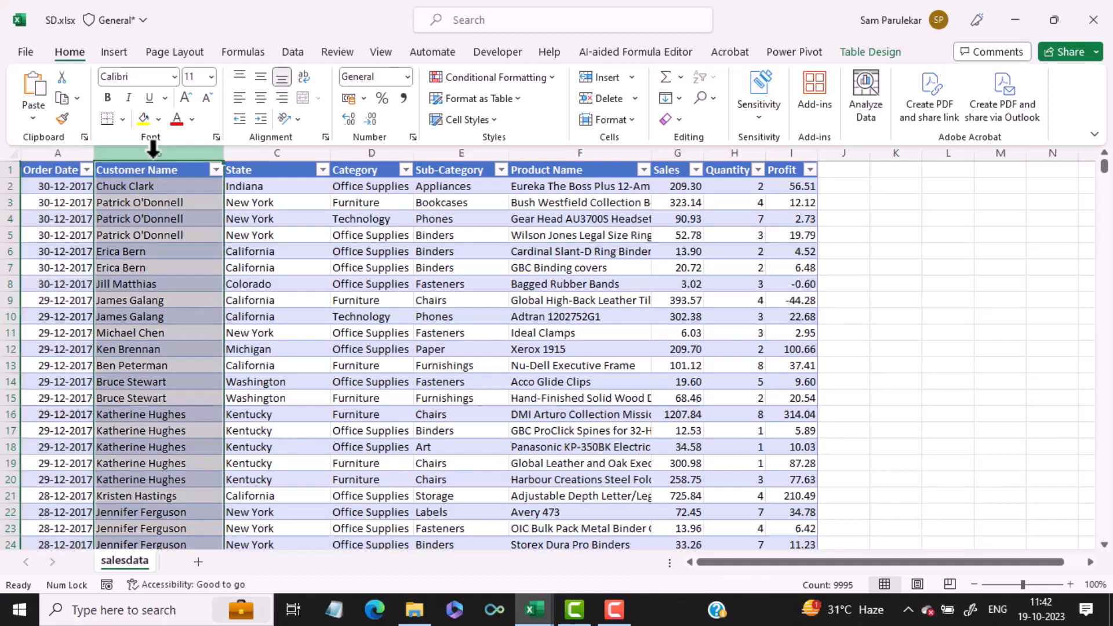
right_click(152, 150)
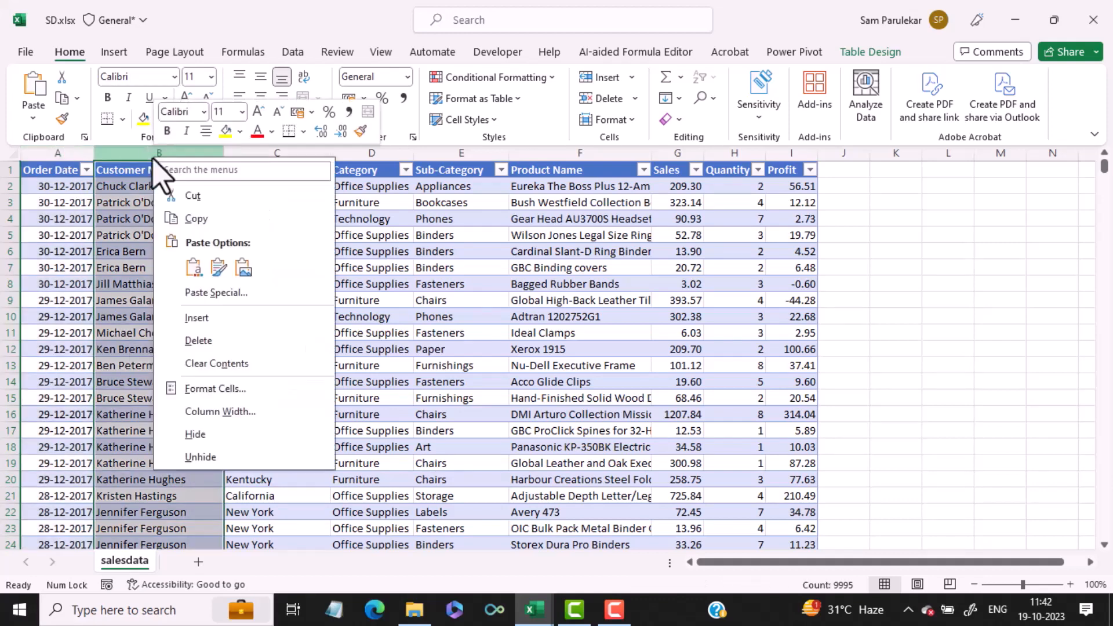
left_click(221, 319)
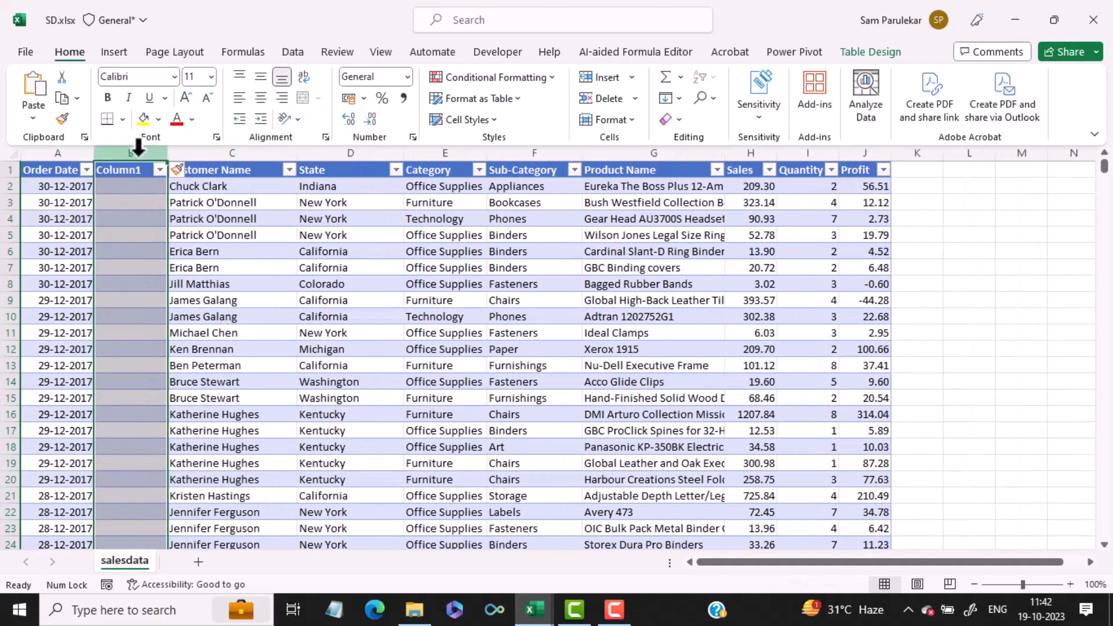
Step: Insert another empty column right after Order Date and set its header to Year
right_click(138, 149)
left_click(184, 316)
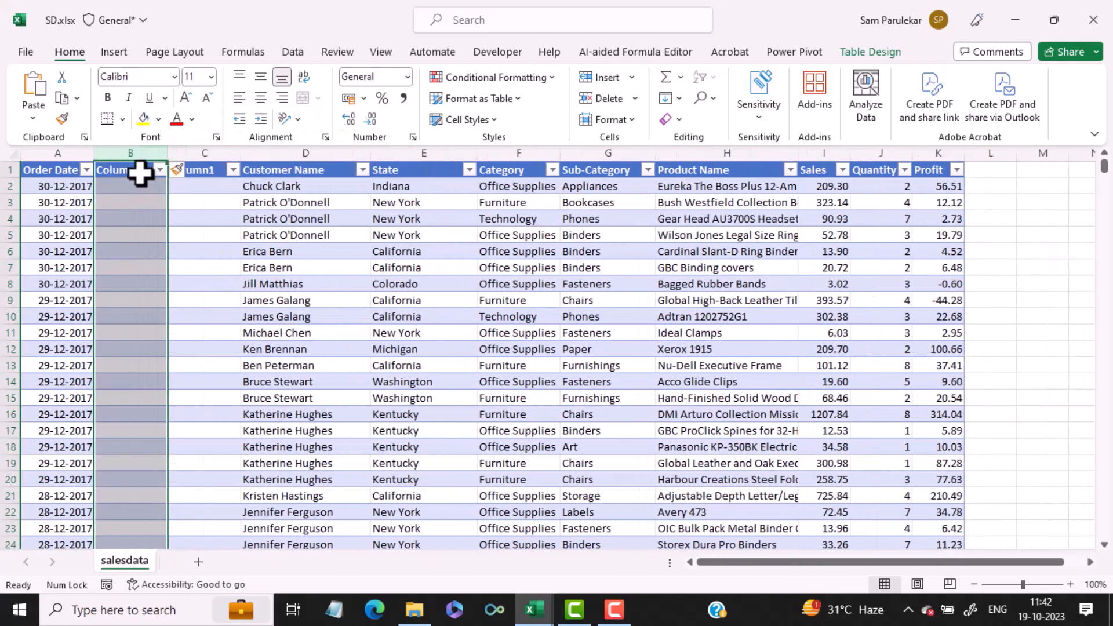
double_click(140, 171)
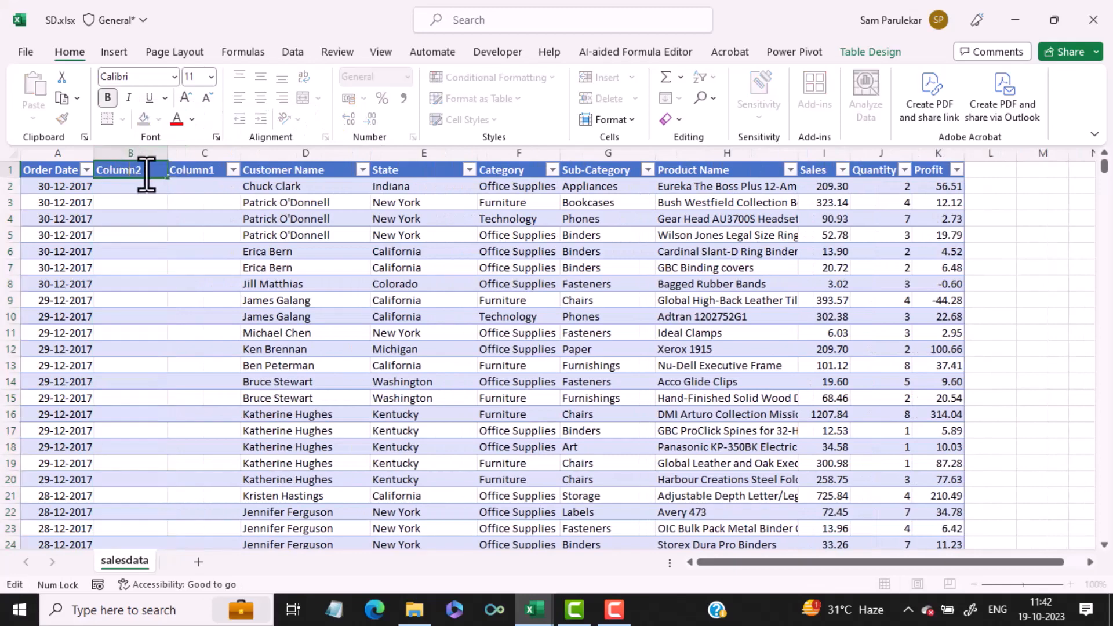
left_click_drag(147, 174, 26, 174)
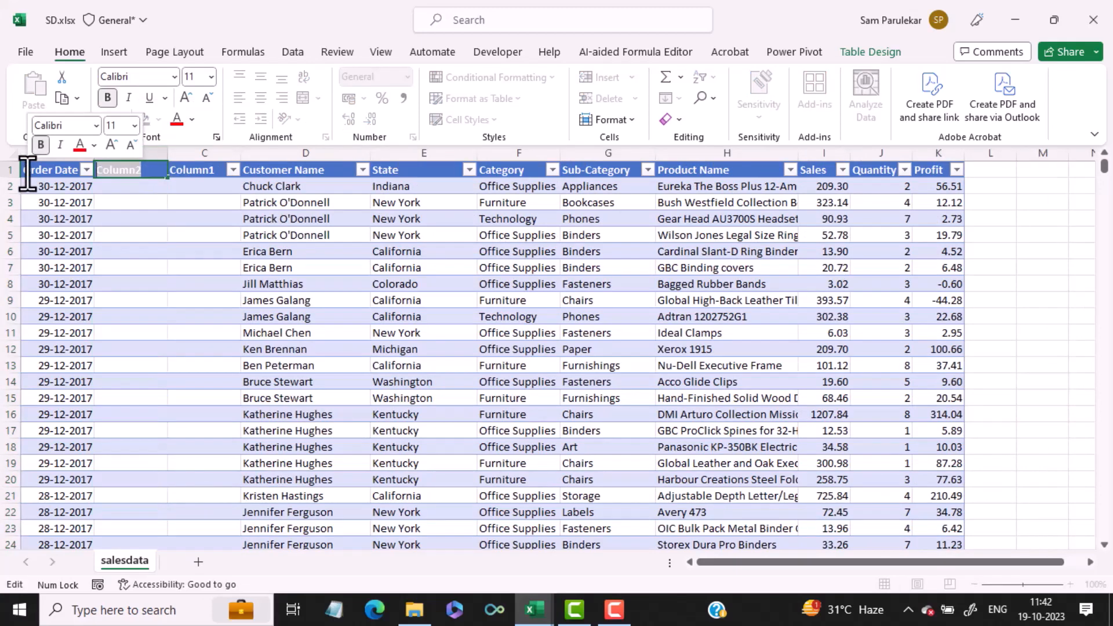
type("Year")
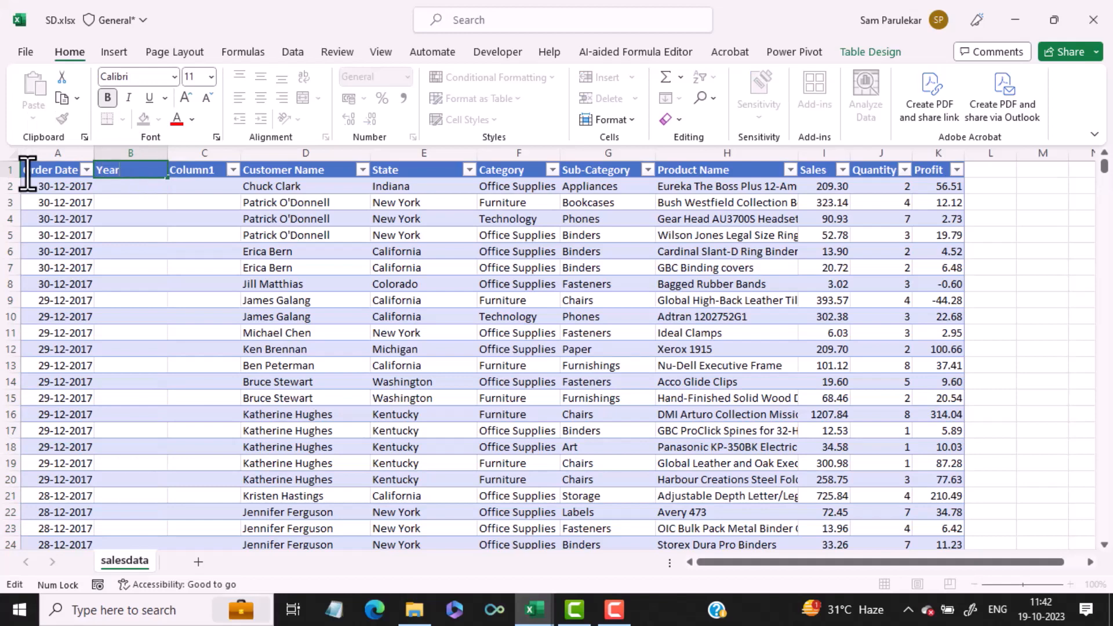
key("Return")
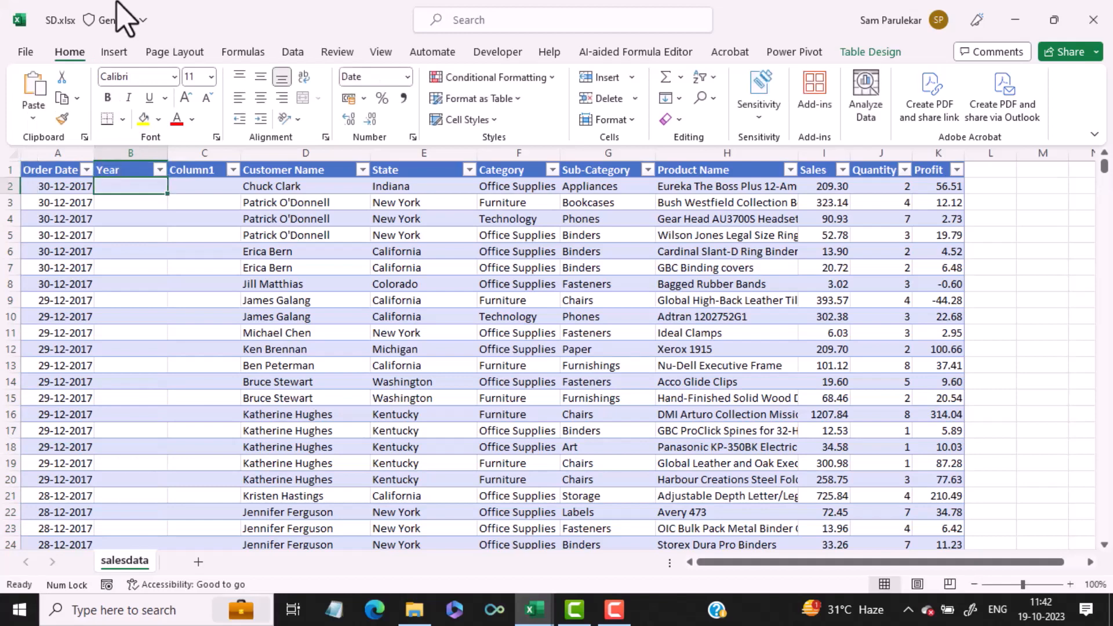
Step: Rename the Column1 header beside Year as Month
double_click(196, 173)
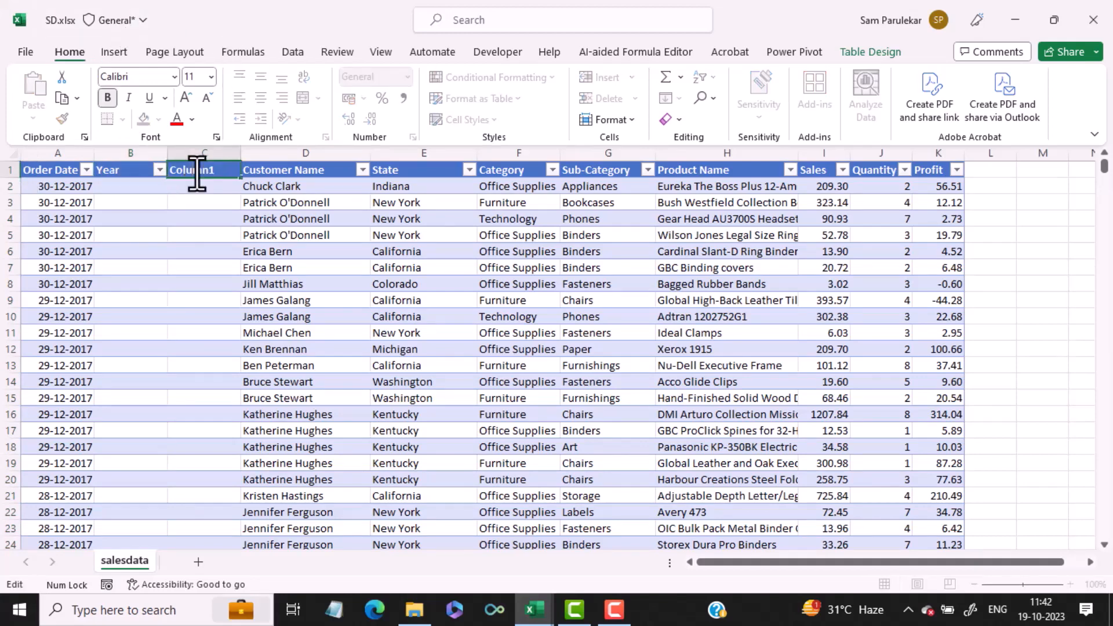
left_click_drag(221, 169, 128, 170)
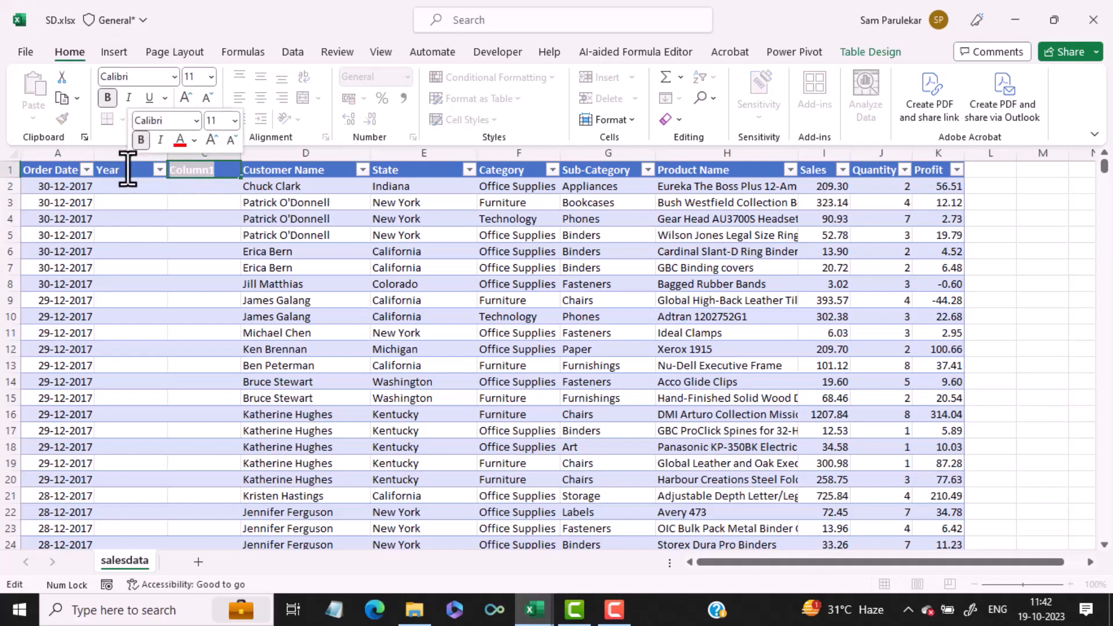
type("Mo")
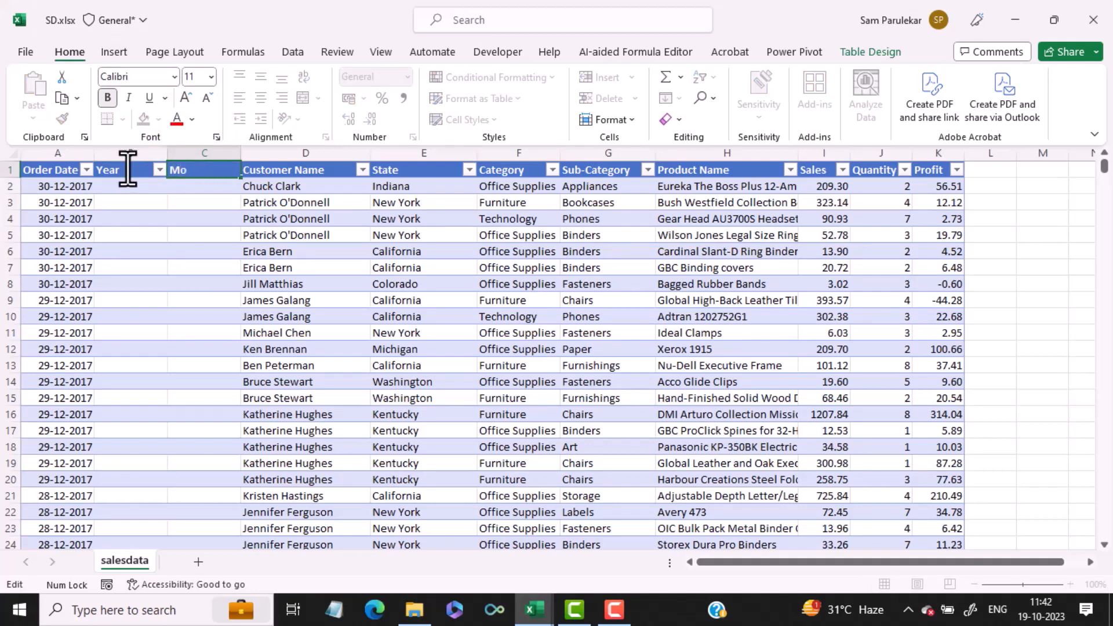
type("nth")
key("Return")
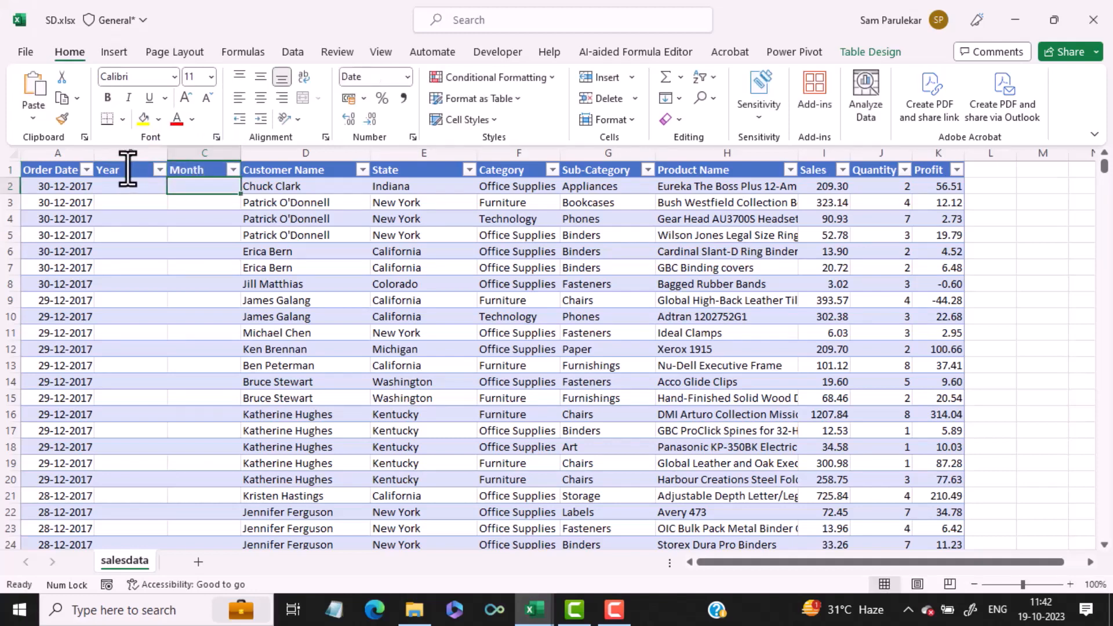
Step: Fill the Year column with the formula =YEAR([@[Order Date]]), starting in cell B2
left_click(135, 191)
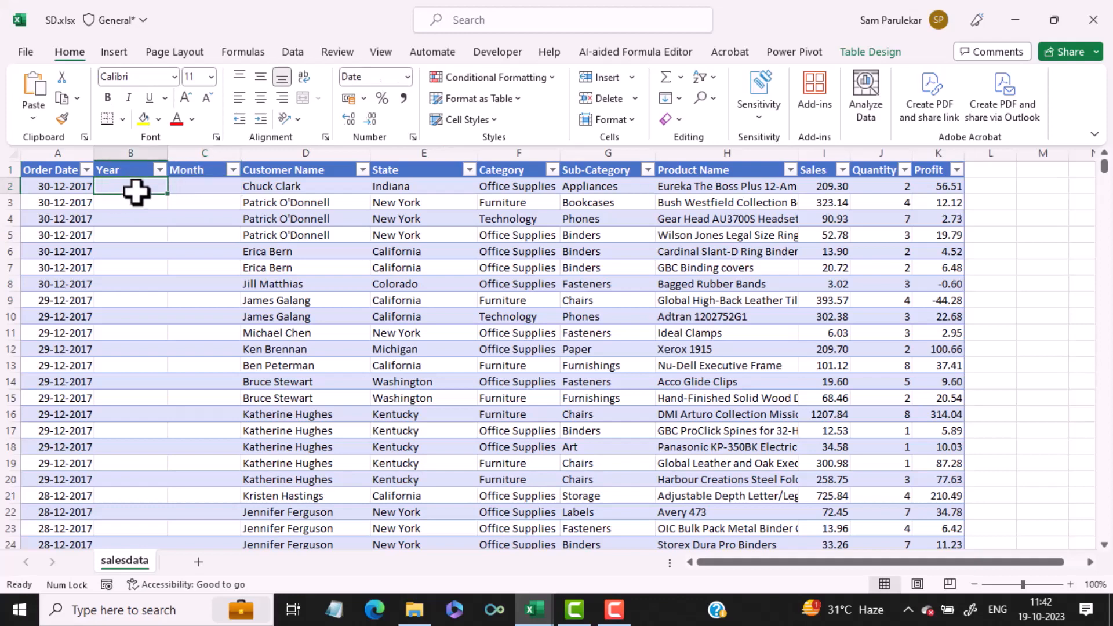
type("=year")
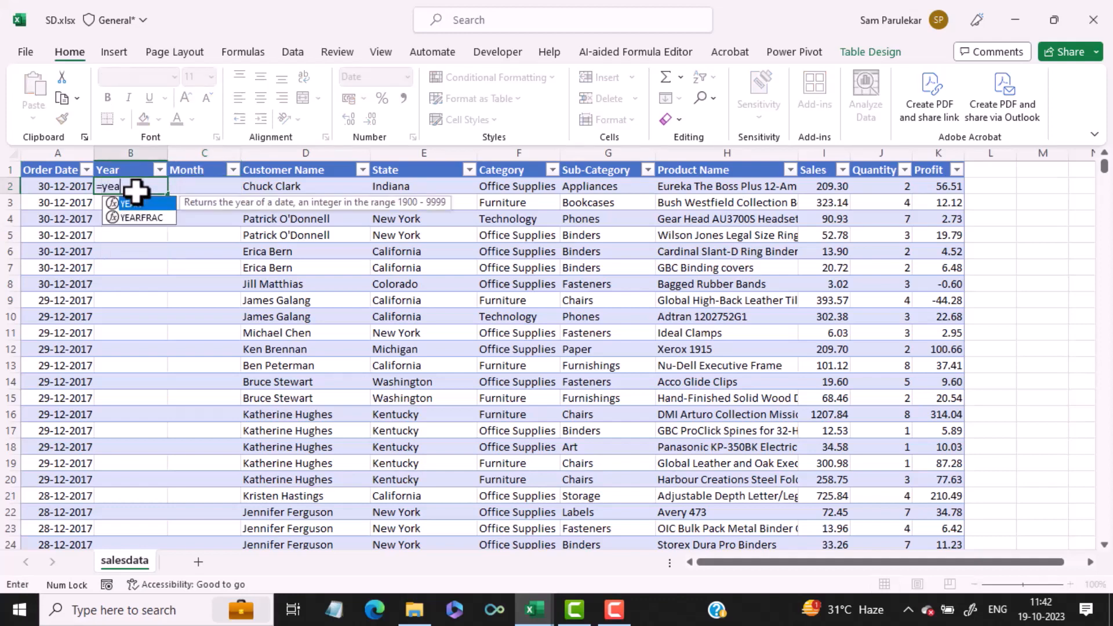
type("(")
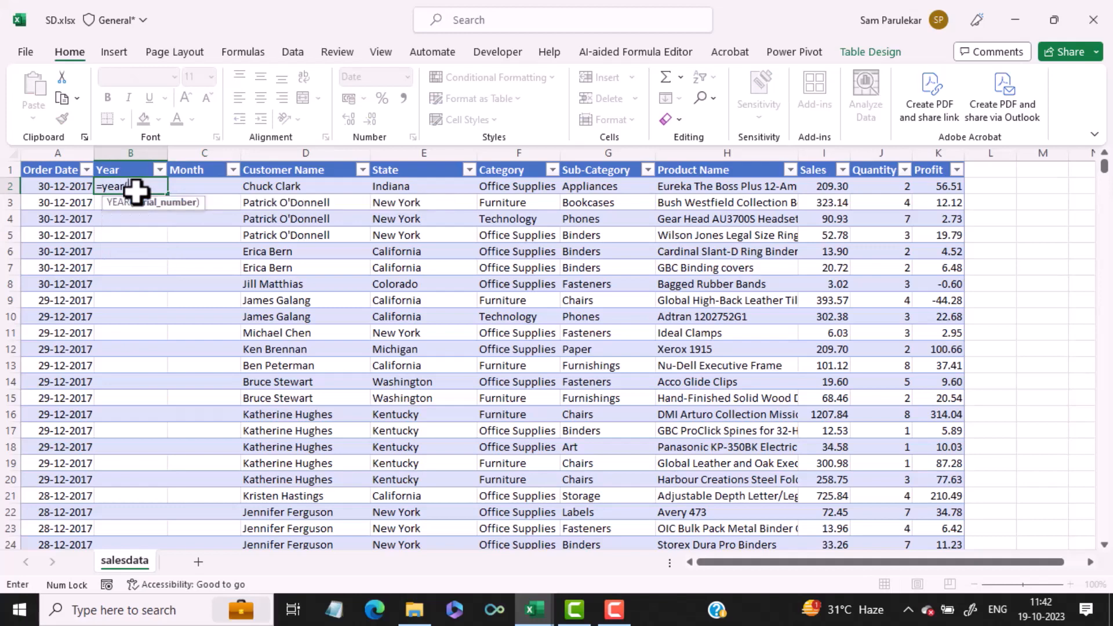
left_click(45, 185)
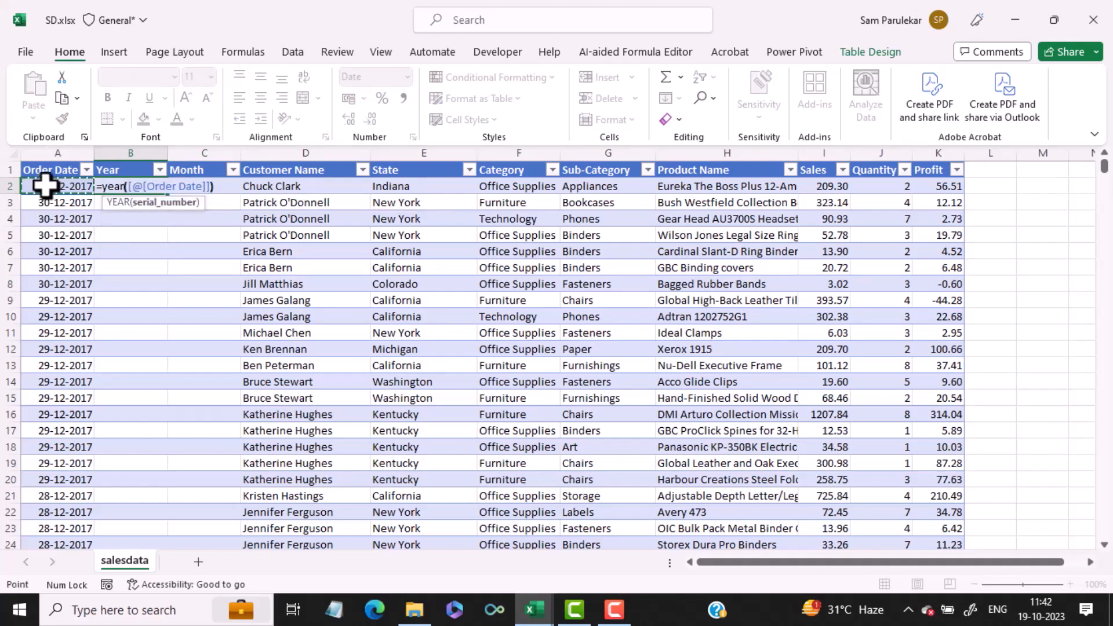
type(")")
key("Return")
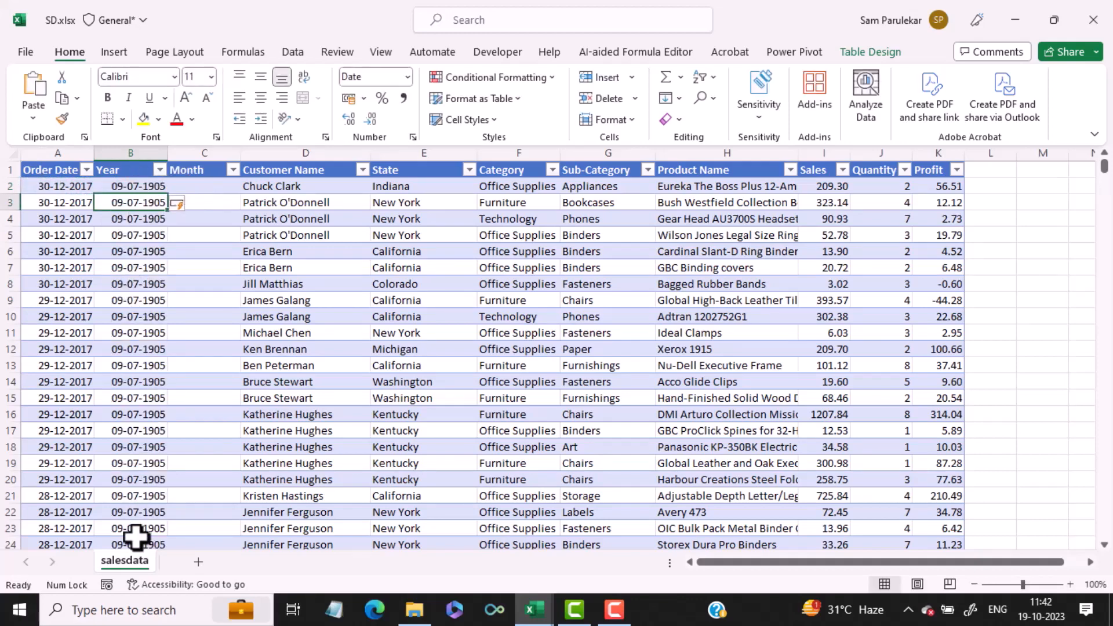
Step: Format the whole Year column as Number with zero decimal places
left_click(135, 149)
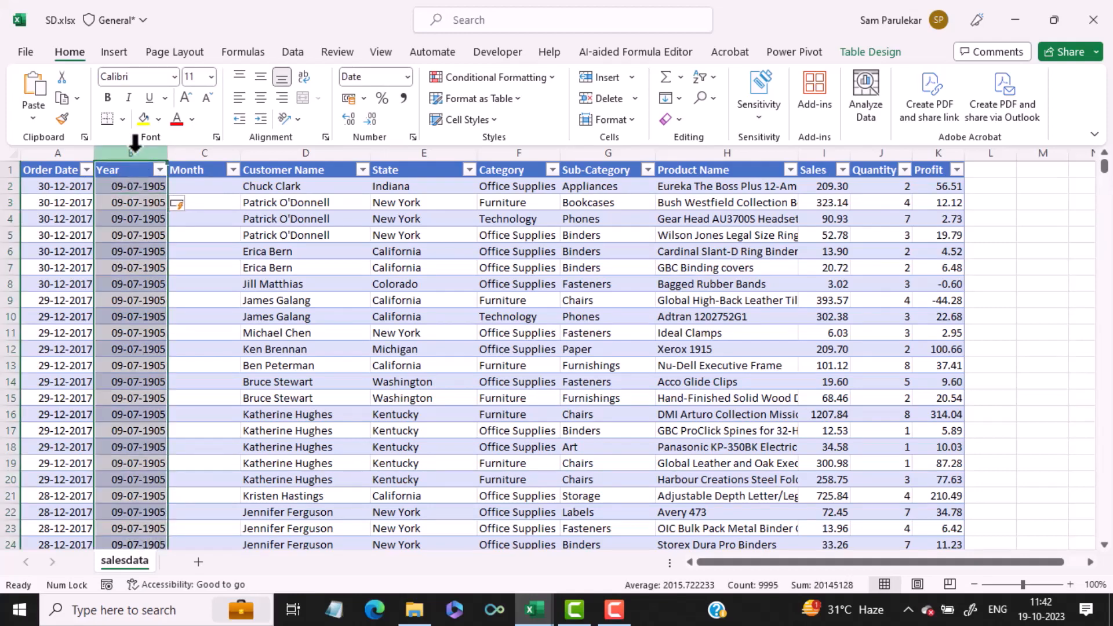
left_click(407, 77)
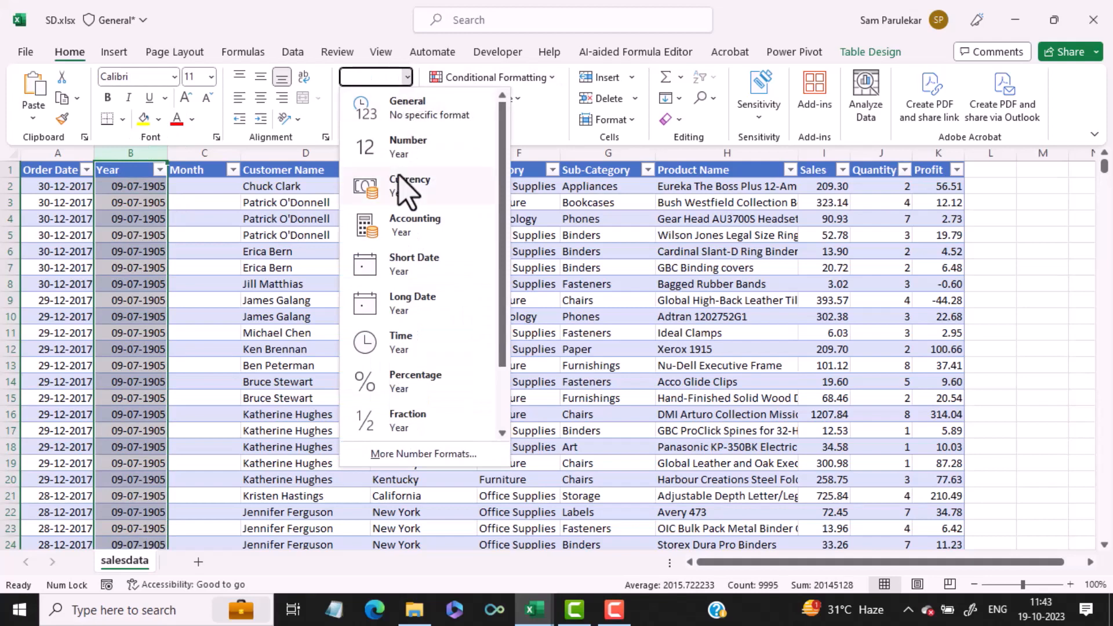
left_click(408, 158)
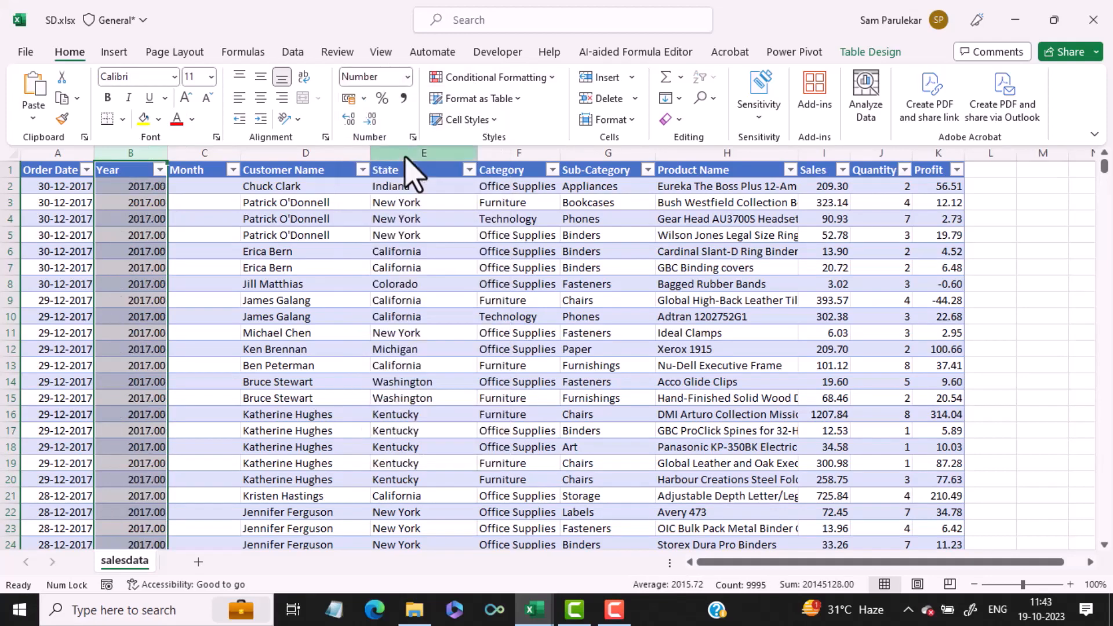
left_click(371, 119)
left_click(372, 119)
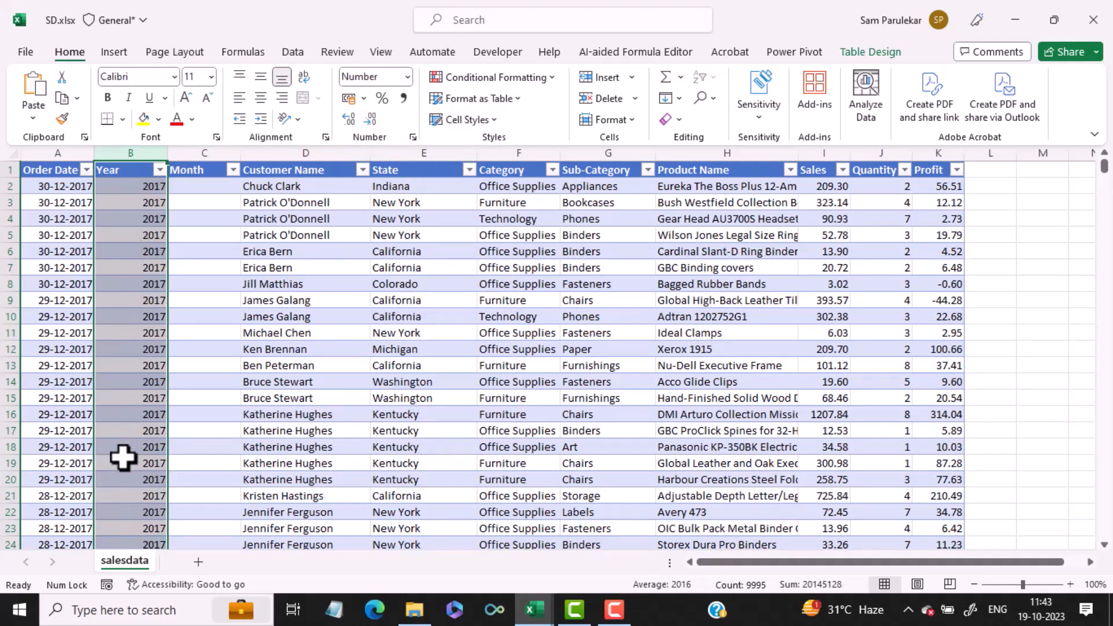
Step: Fill the Month column with the formula =MONTH([@[Order Date]]), starting in cell C2
left_click(208, 187)
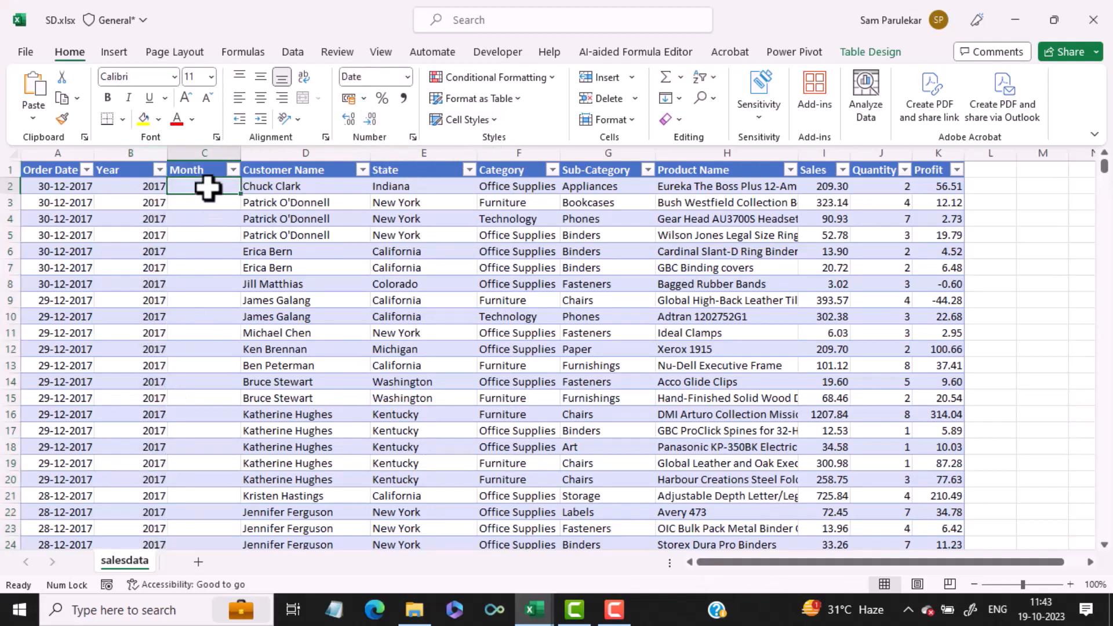
type("=mon")
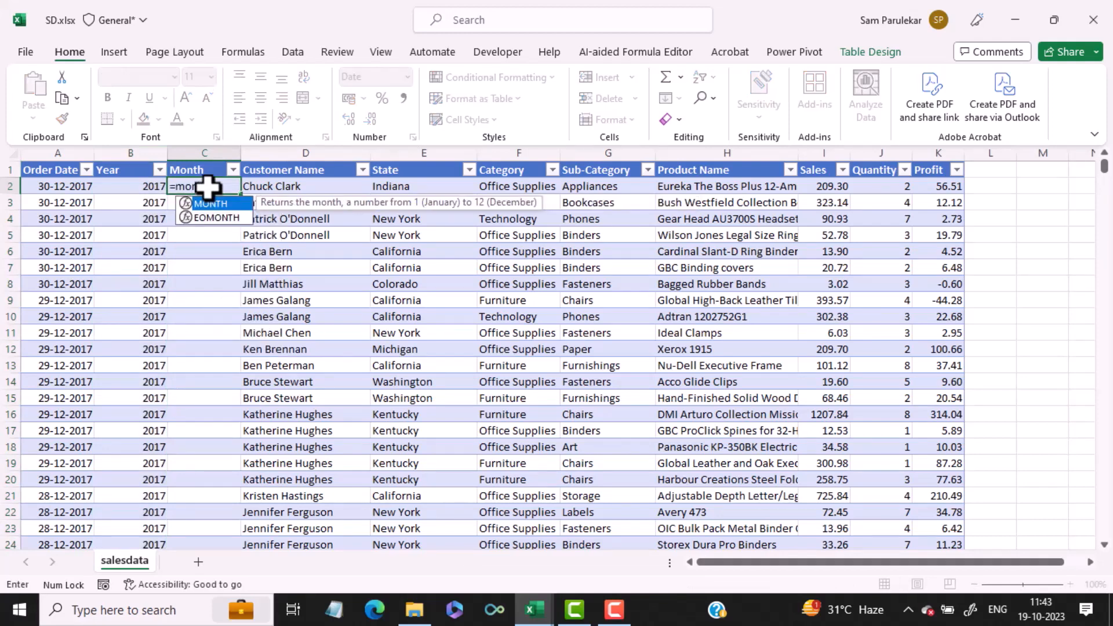
key("Tab")
left_click(55, 186)
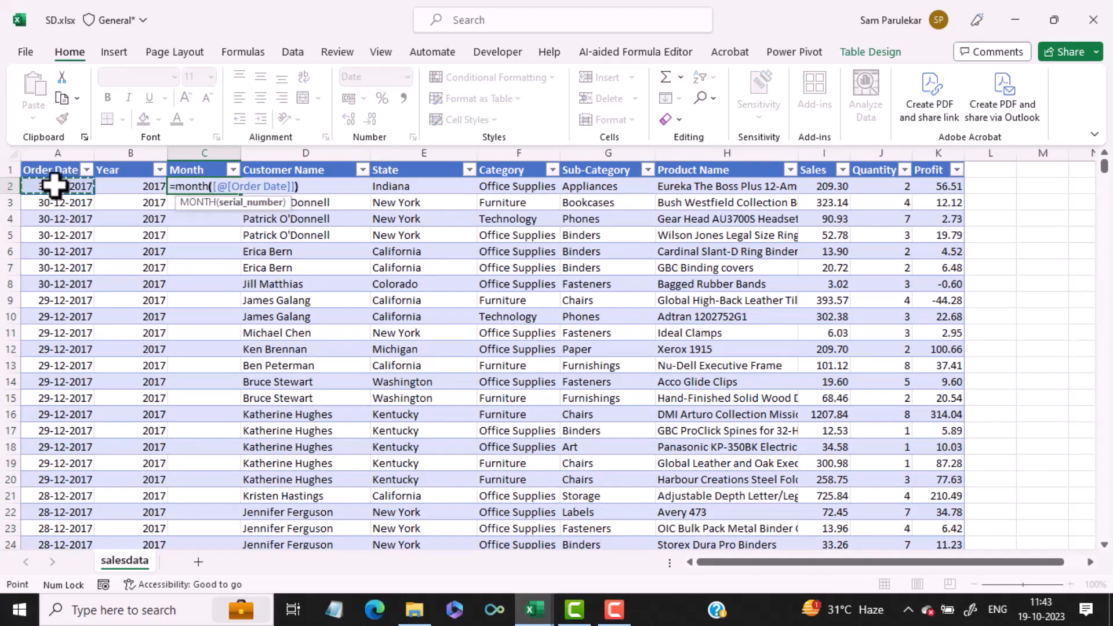
type(")")
key("Return")
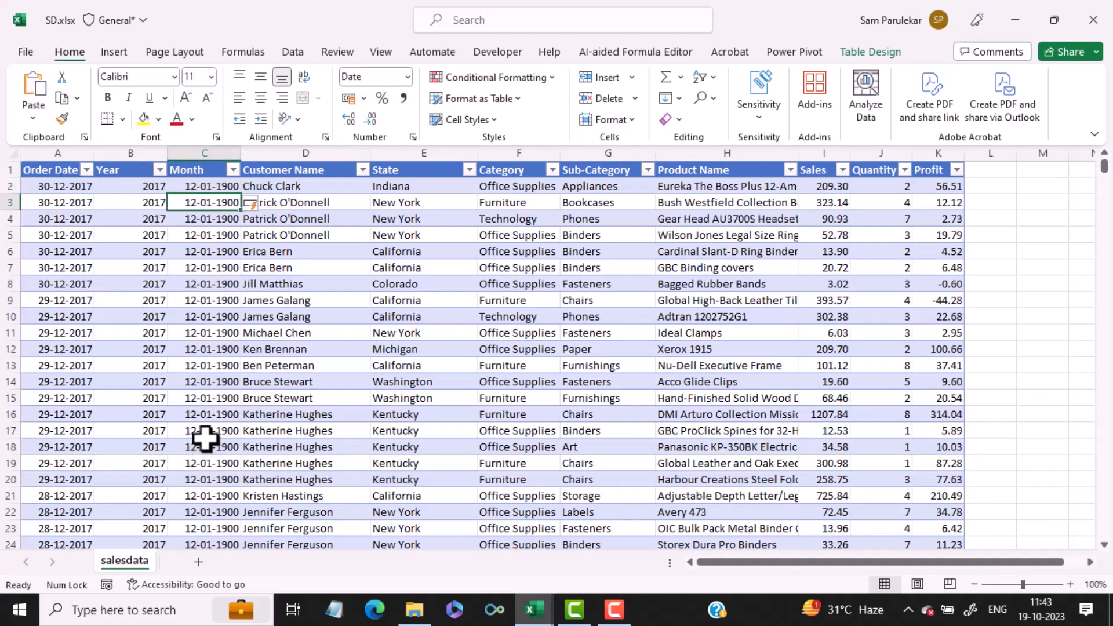
Step: Format the whole Month column as Number with zero decimal places
left_click(204, 152)
left_click(407, 77)
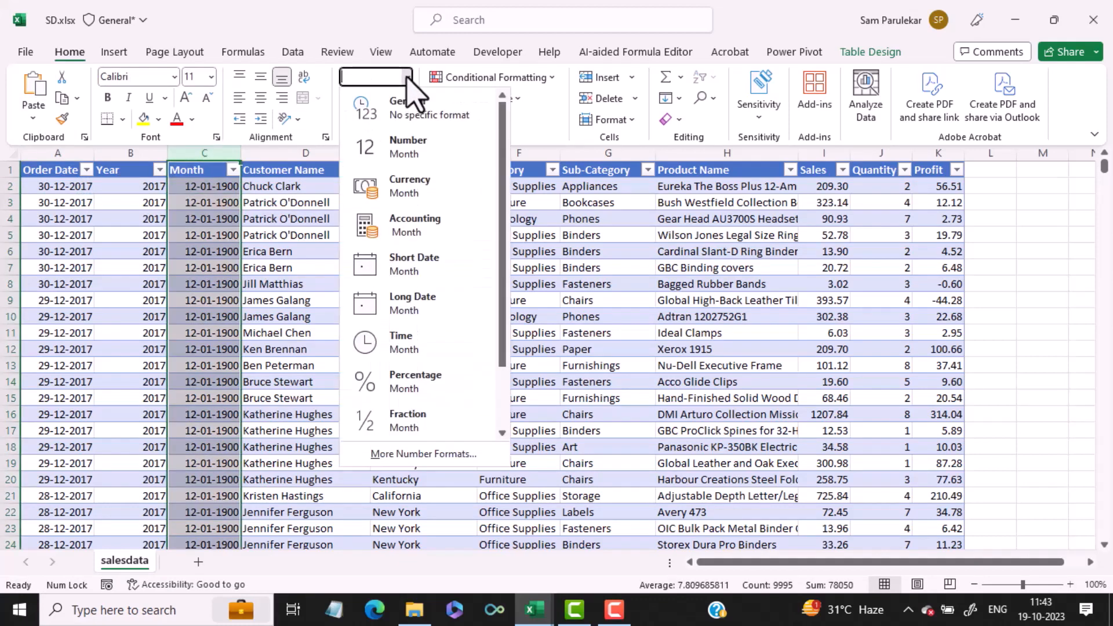
left_click(397, 152)
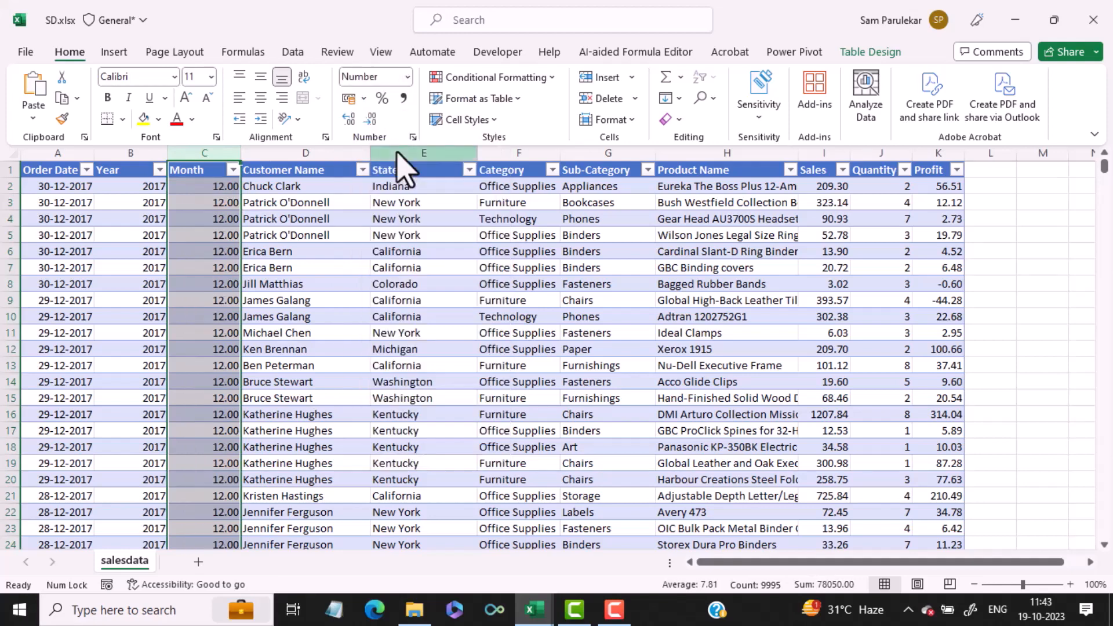
left_click(370, 118)
left_click(371, 118)
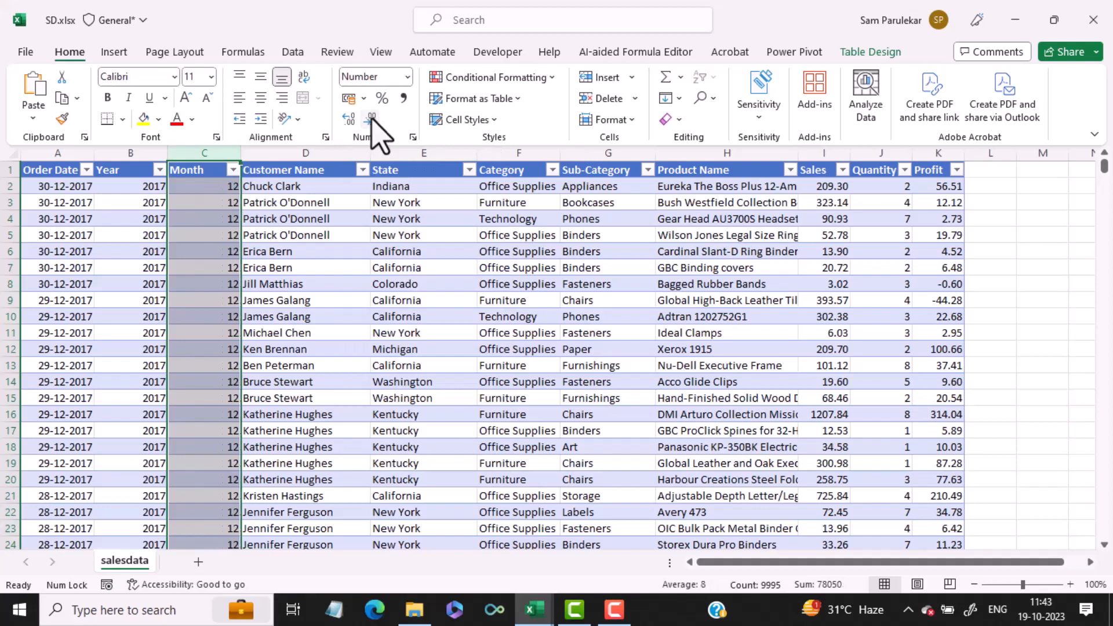
Step: Remove duplicate rows from the sales table, comparing all columns and treating the first row as headers
left_click(209, 321)
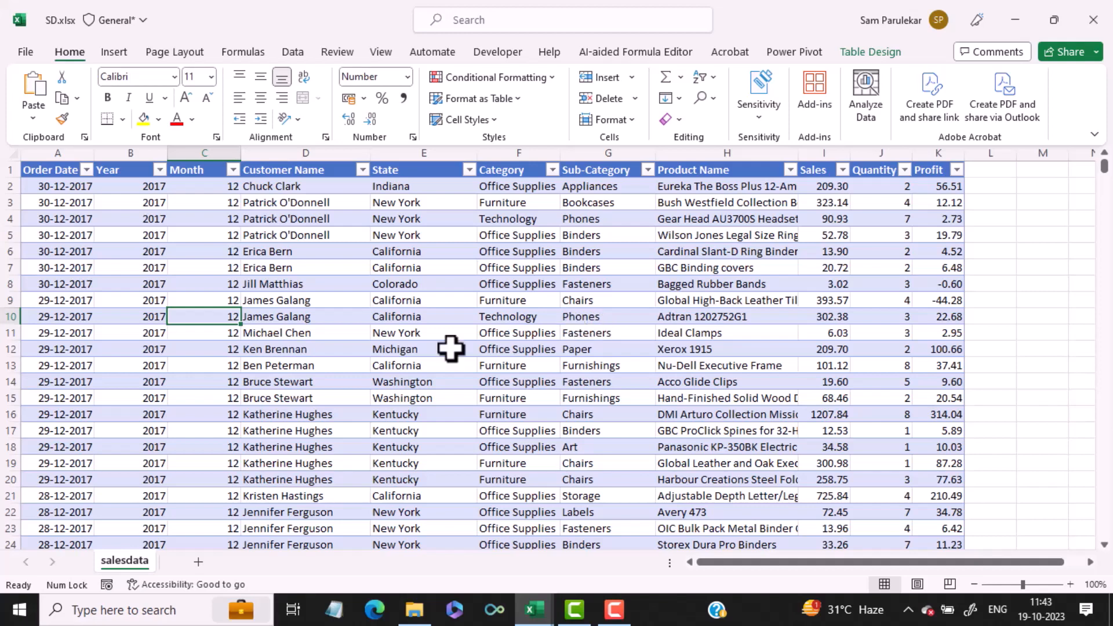
left_click(293, 52)
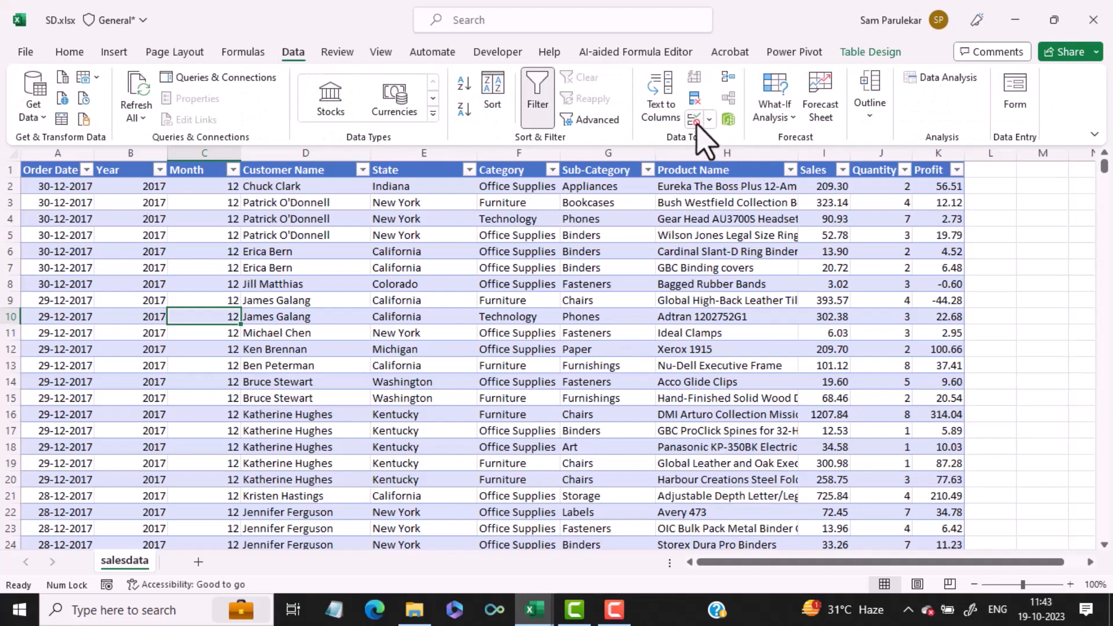
left_click(694, 100)
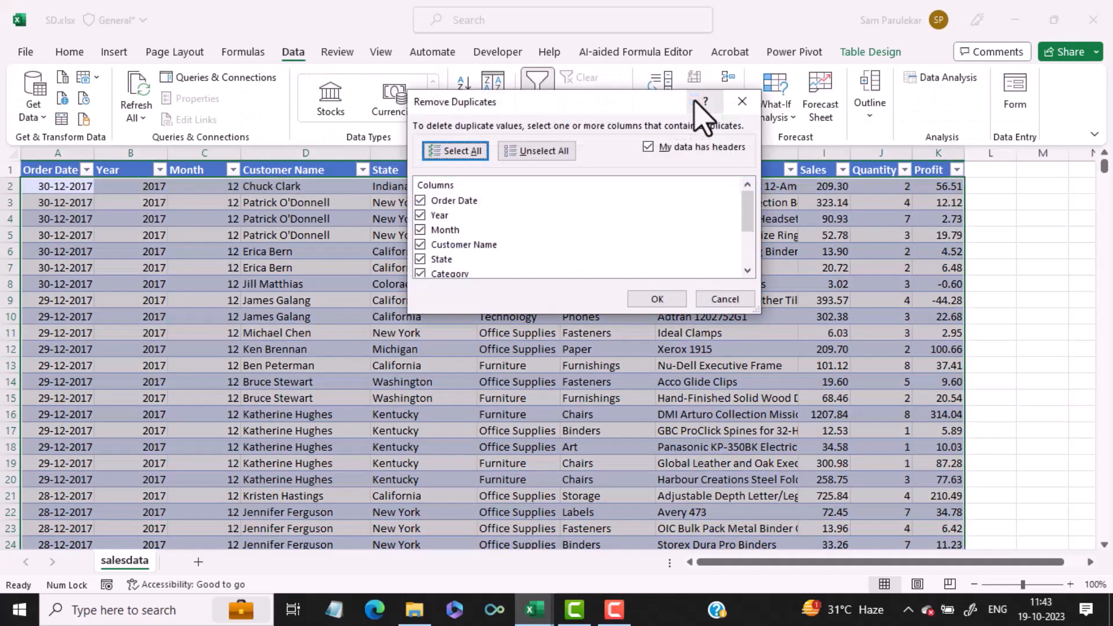
left_click(658, 299)
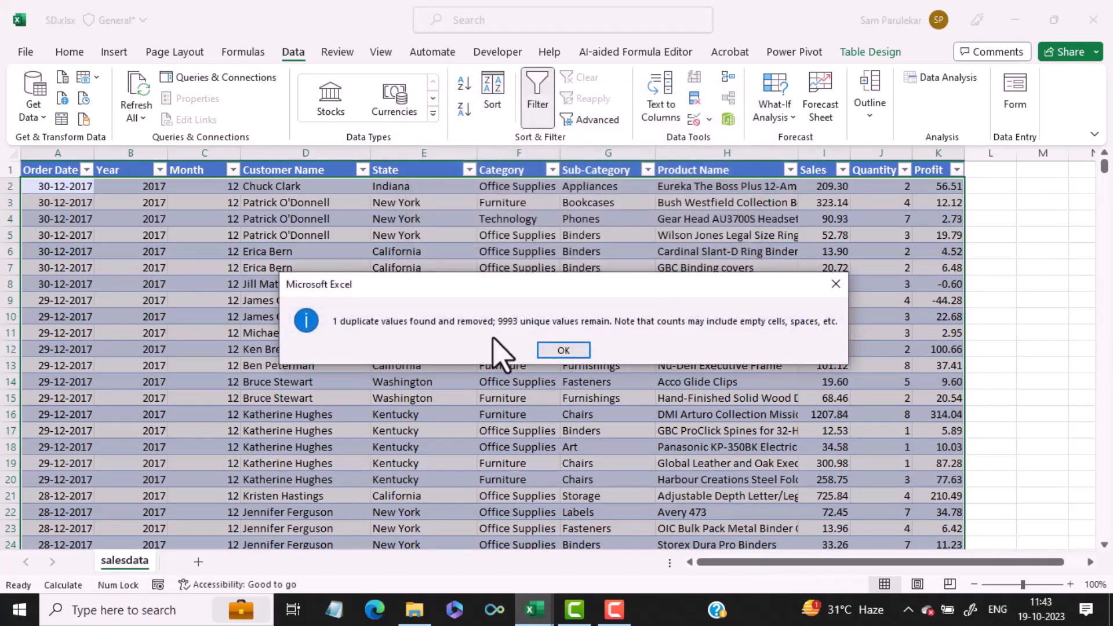
left_click(565, 352)
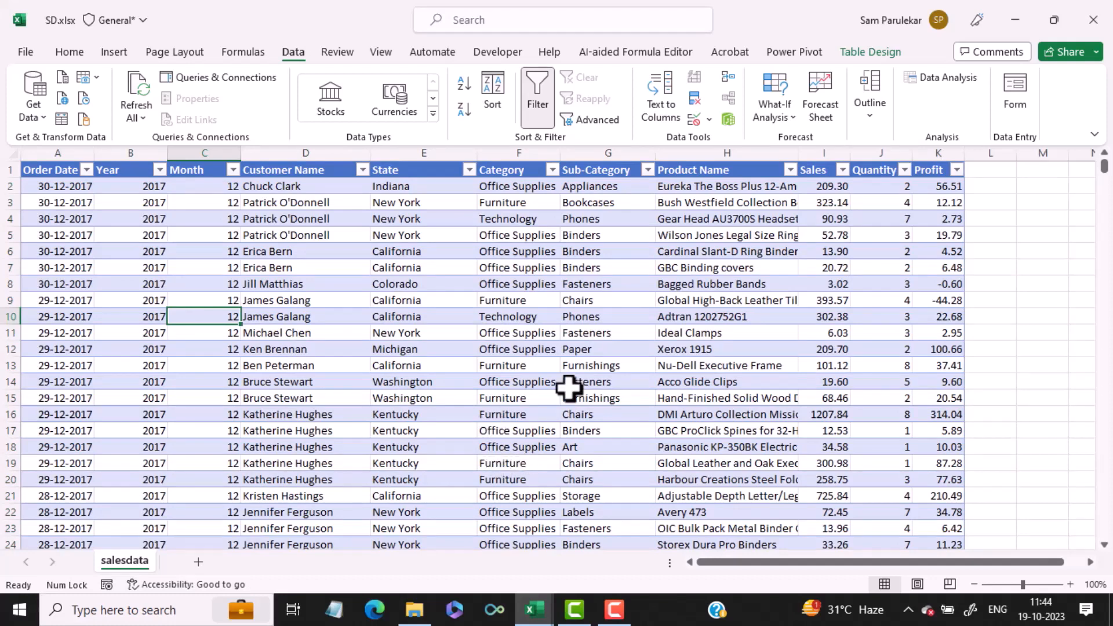
Step: Select all blank cells on the salesdata sheet using Go To Special with the Blanks option
left_click(71, 52)
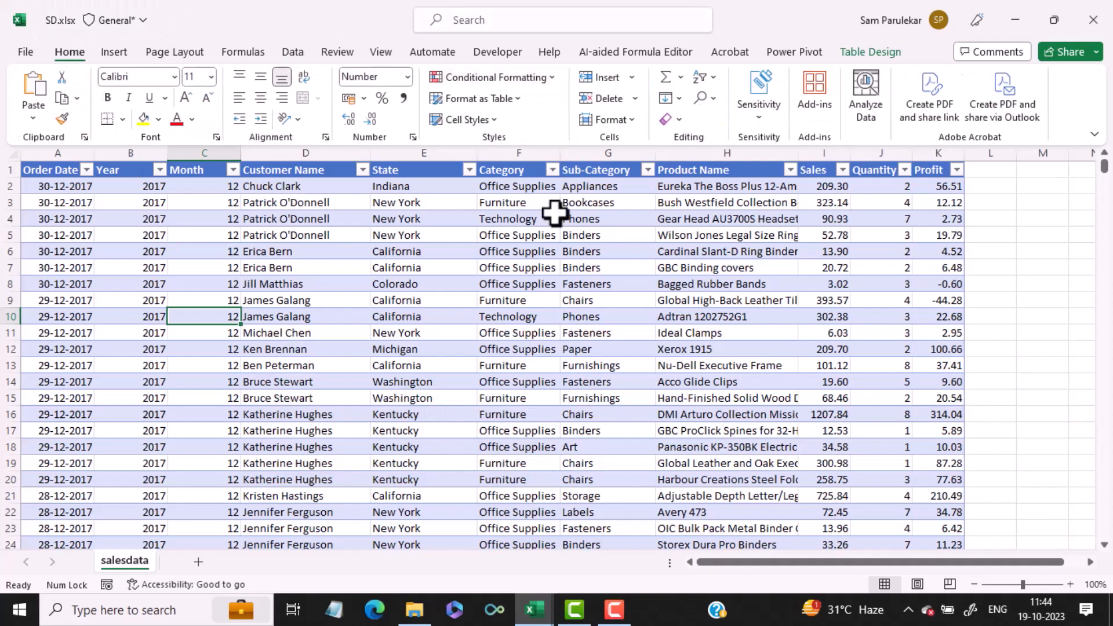
left_click(710, 99)
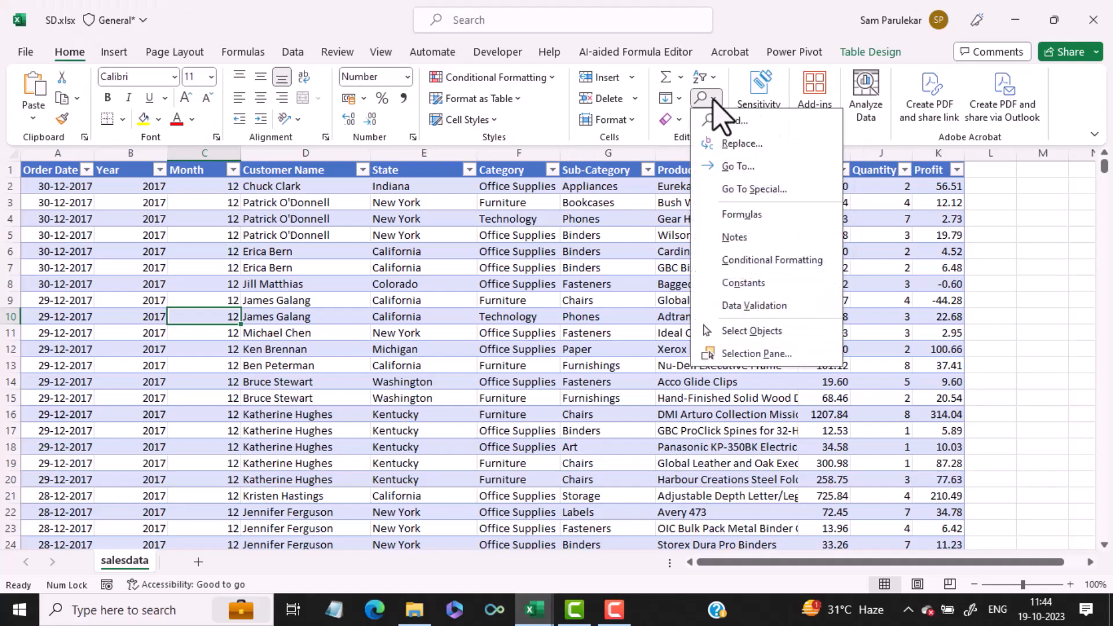
left_click(756, 190)
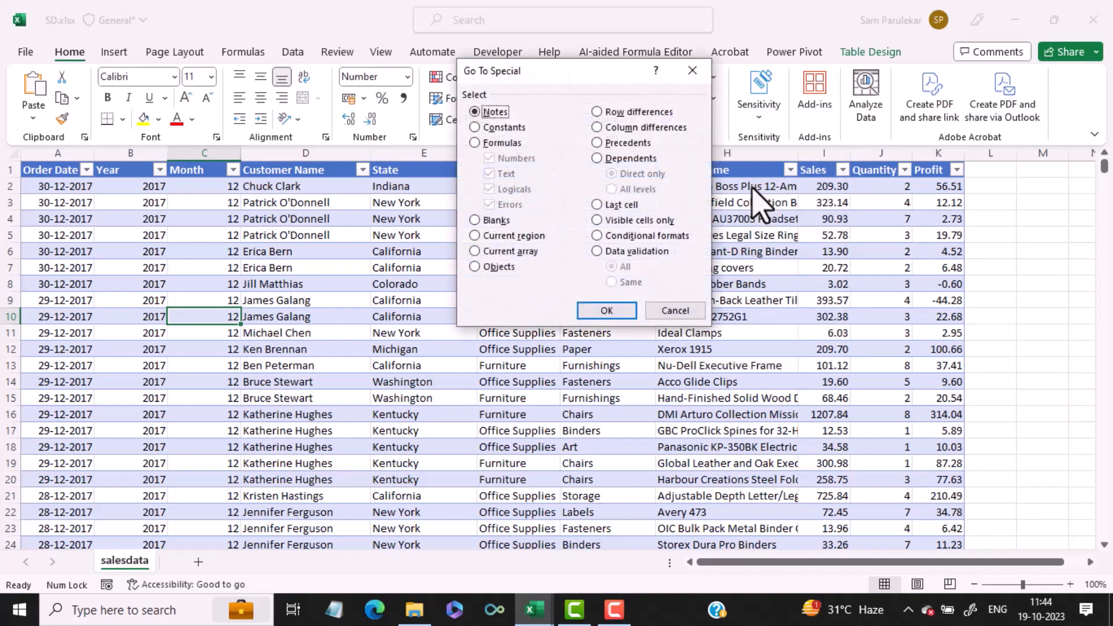
left_click(491, 224)
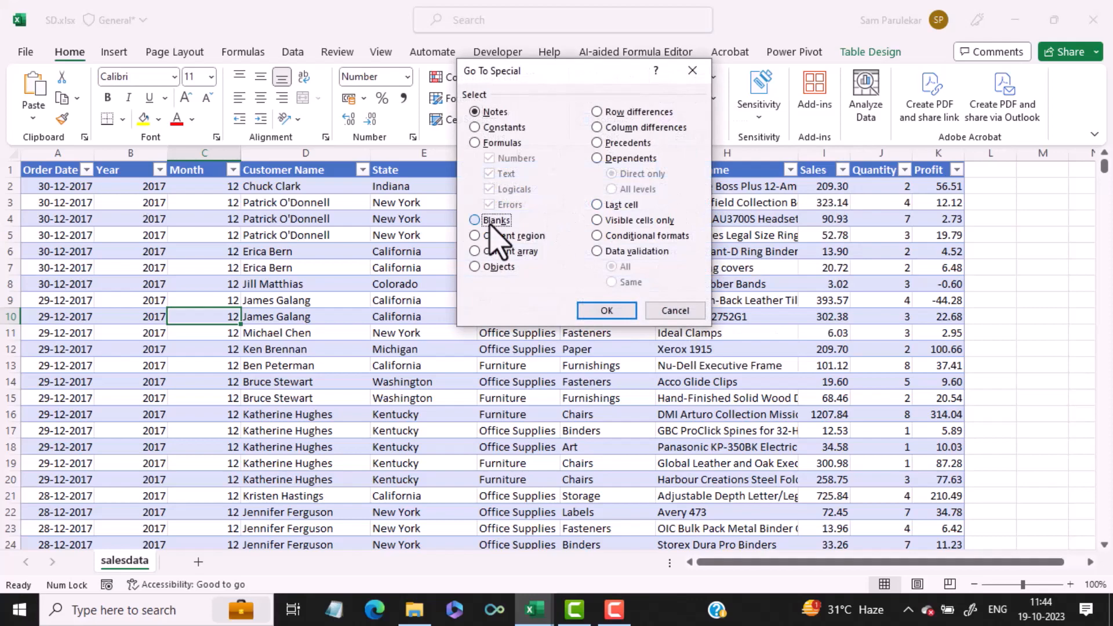
left_click(605, 312)
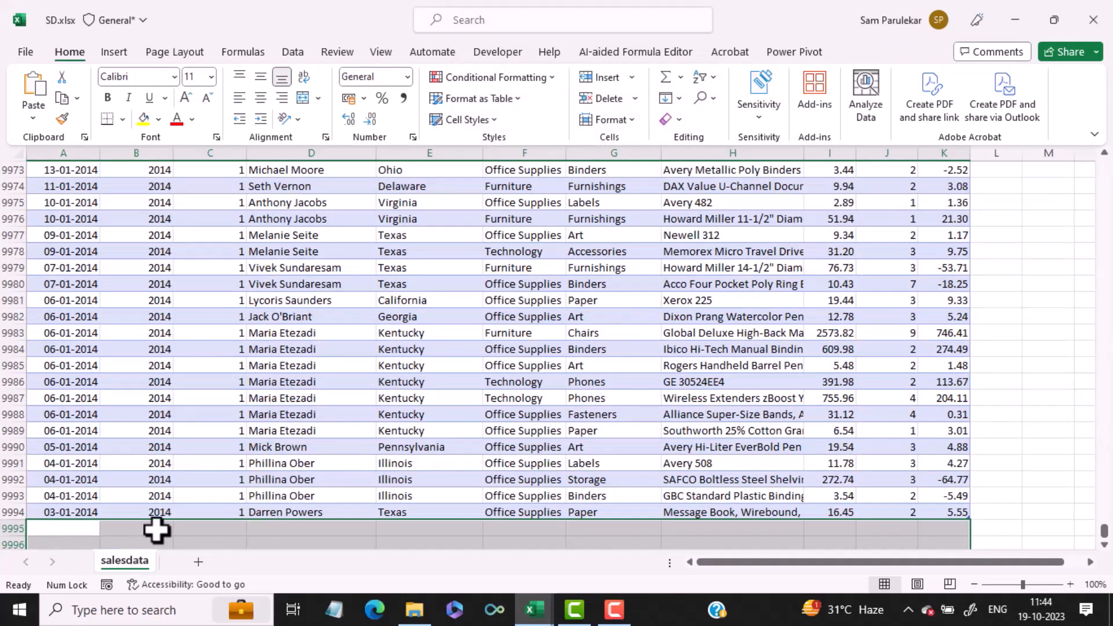
Step: Examine the blank cells selected below the last row of the sales table, and return to the top of the data
scroll(1104, 545, "down", 1)
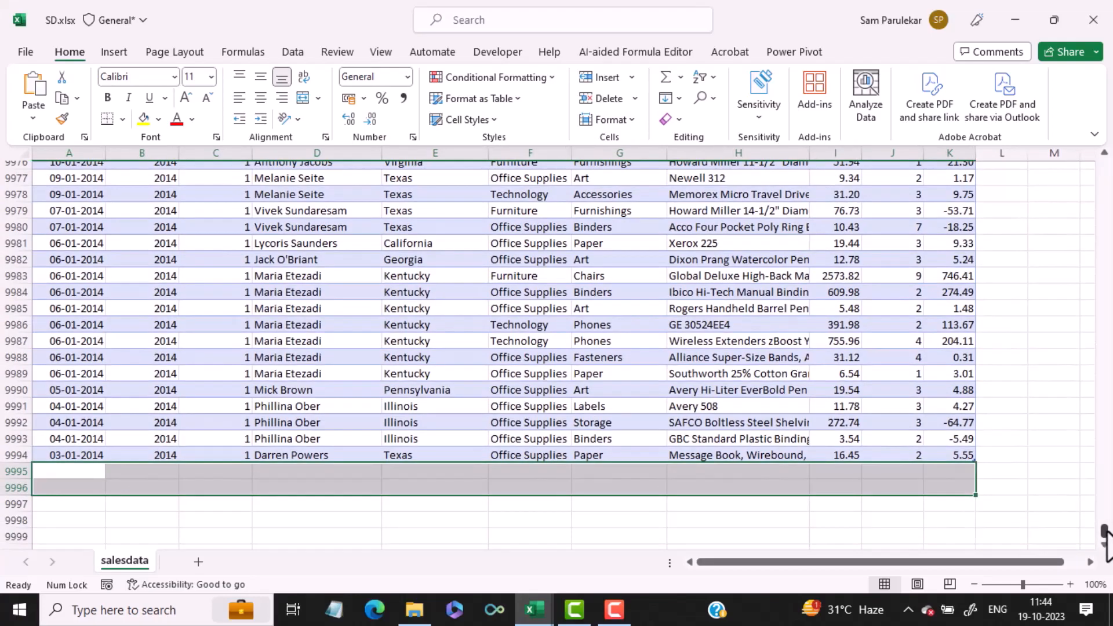
left_click_drag(1105, 532, 1104, 165)
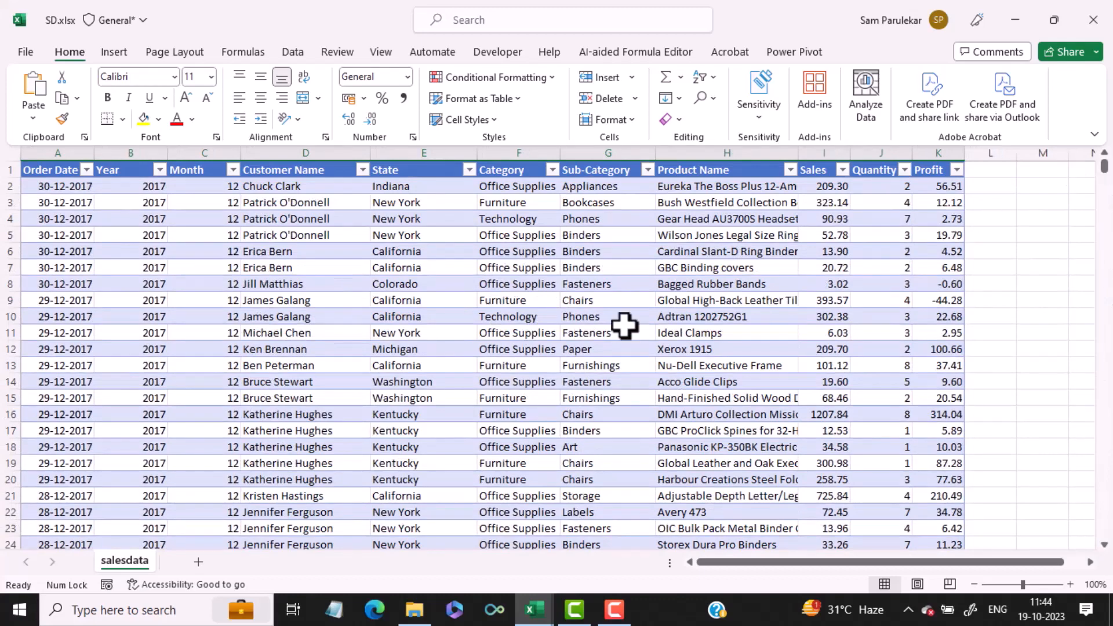
left_click(588, 314)
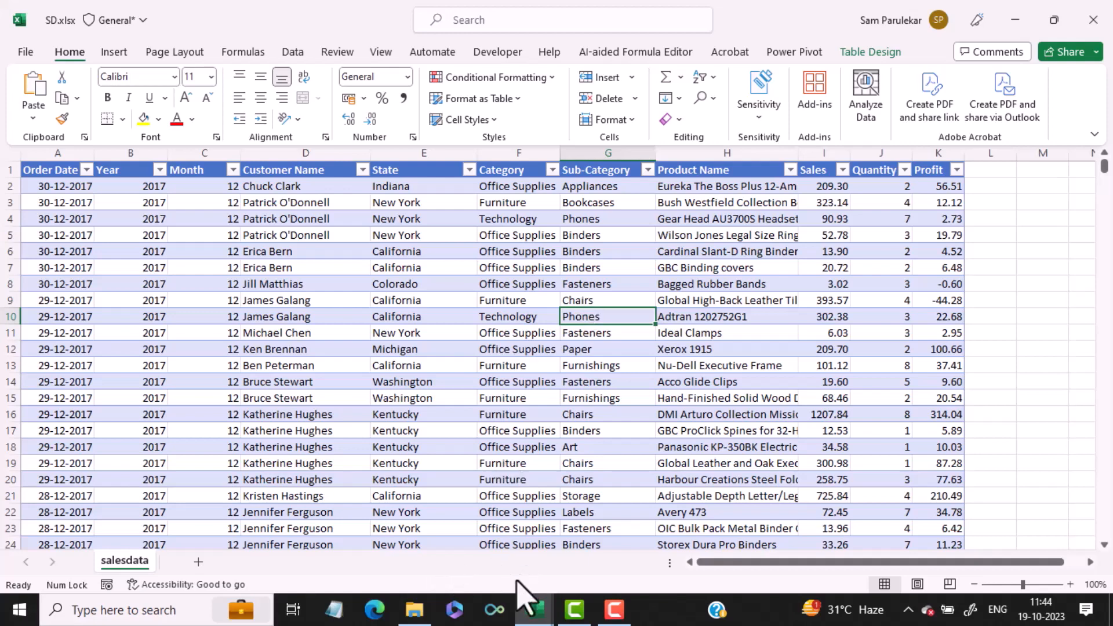
Step: Switch to the salesdata.xlsx workbook to view the finished Sales Dashboard, and return to the SD.xlsx workbook
left_click(533, 611)
left_click(434, 565)
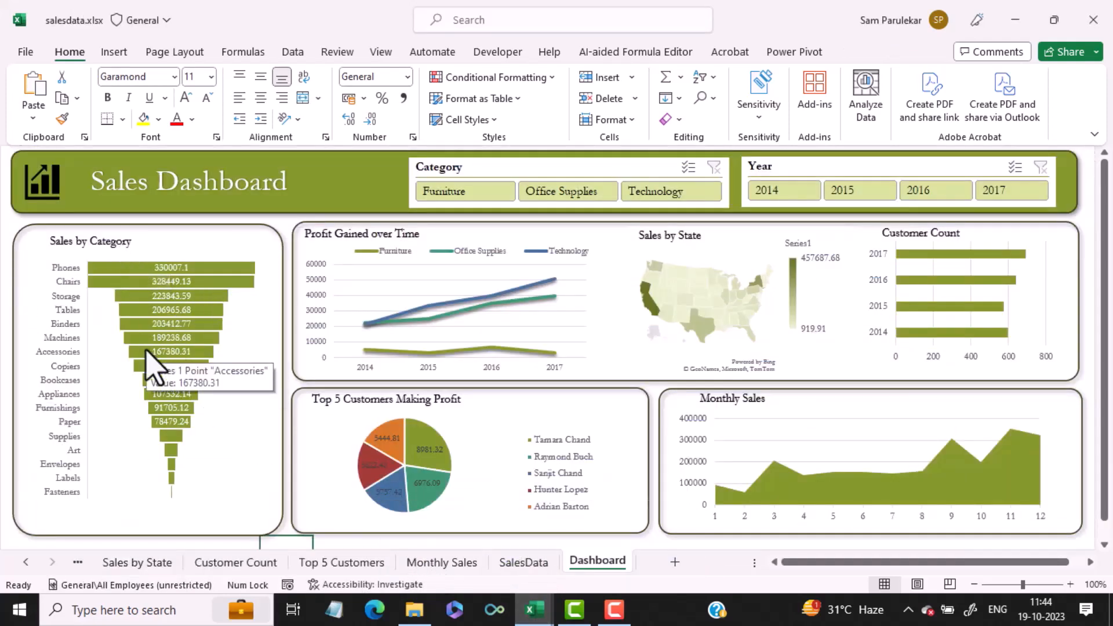
left_click(534, 611)
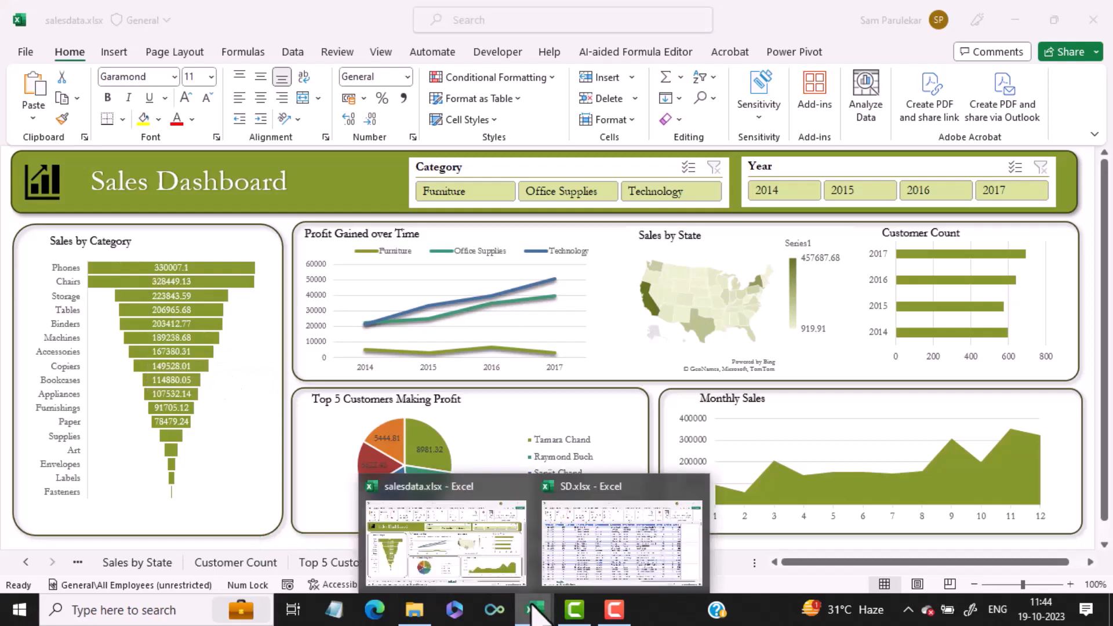
left_click(583, 545)
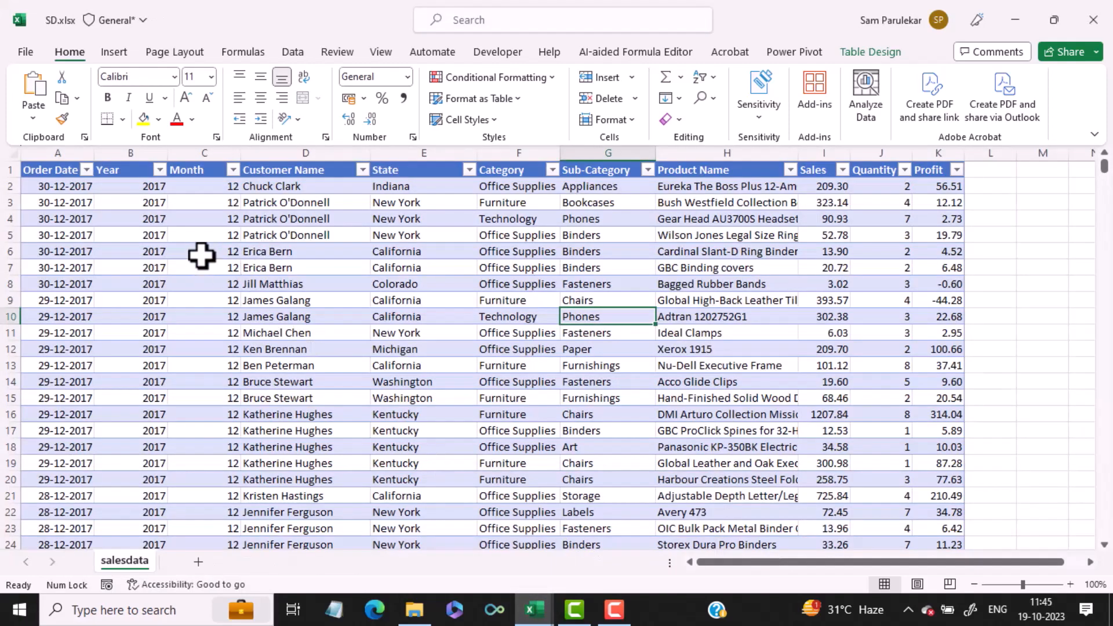
Step: Sort the sales table by the Order Date column in ascending order
left_click(229, 267)
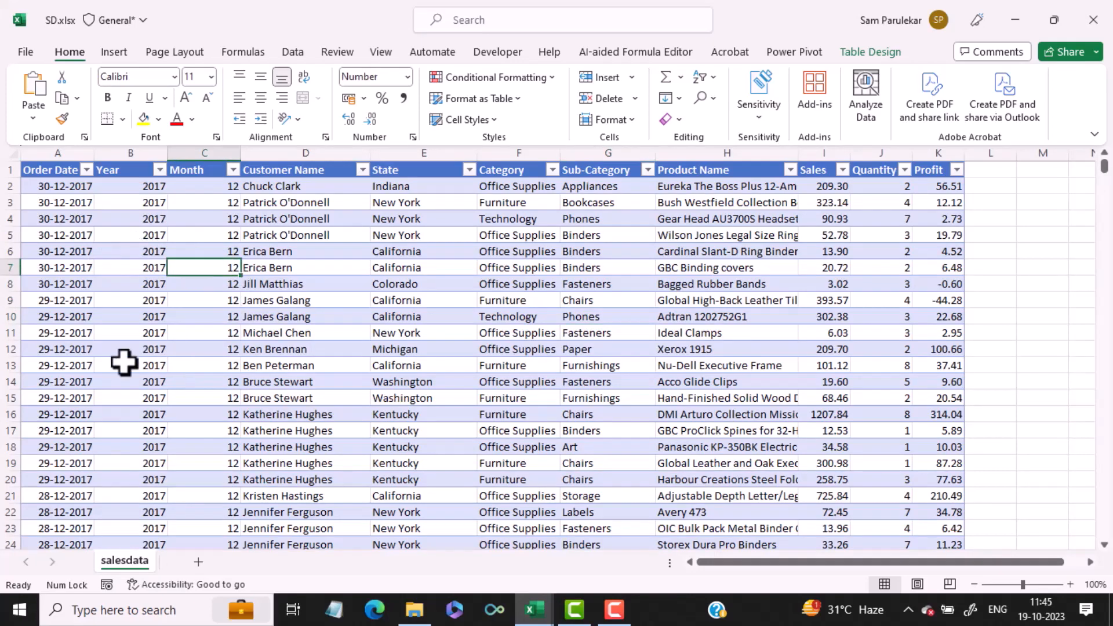
scroll(80, 359, "down", 3)
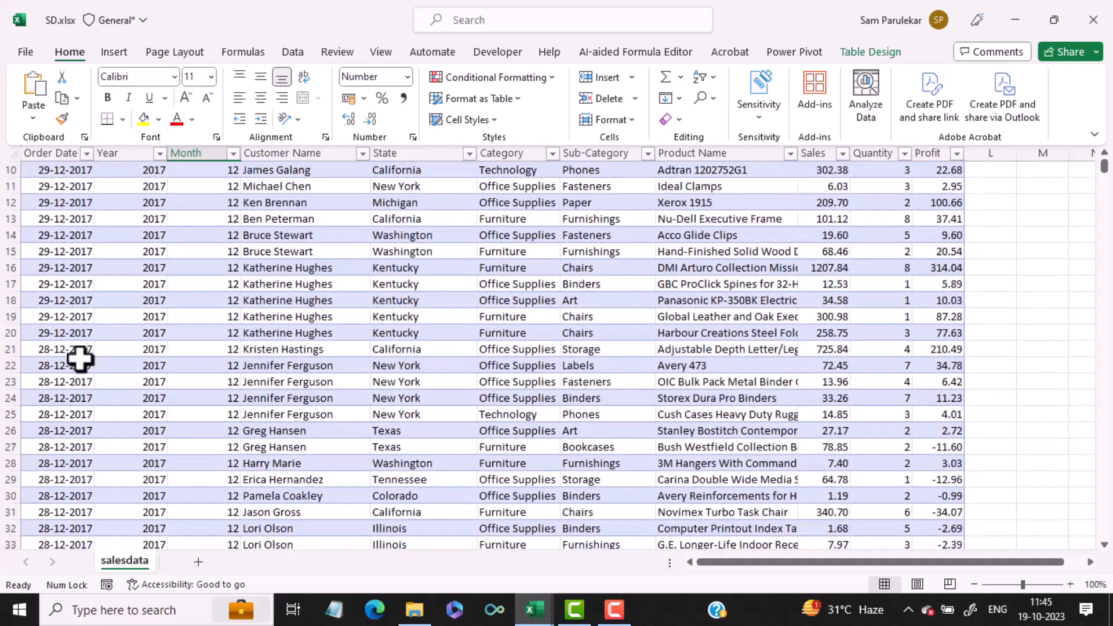
scroll(80, 360, "up", 3)
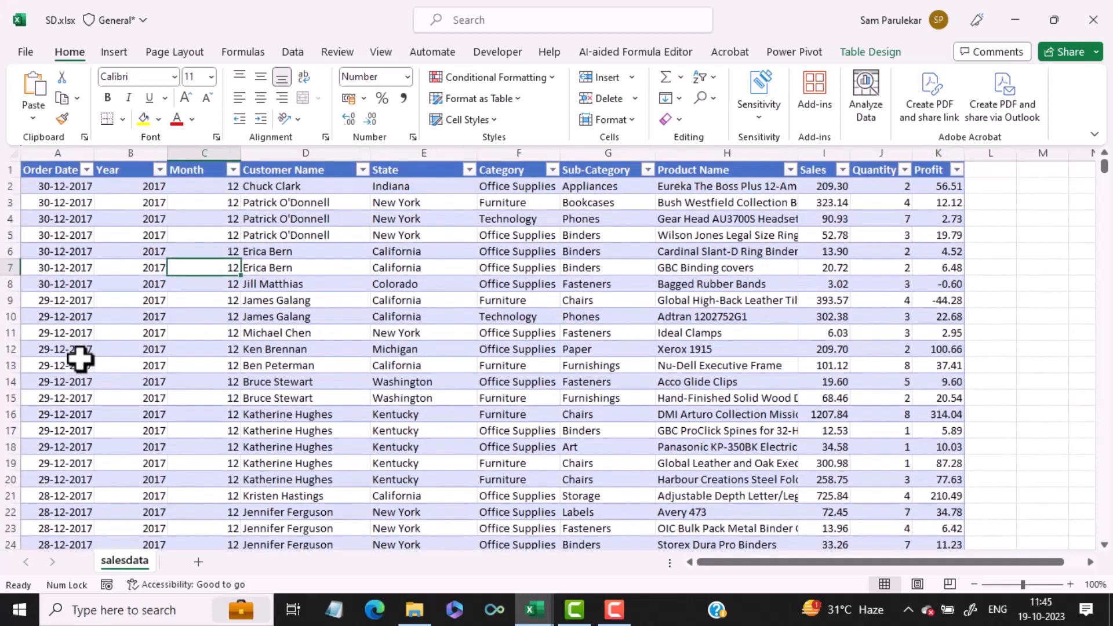
left_click(61, 172)
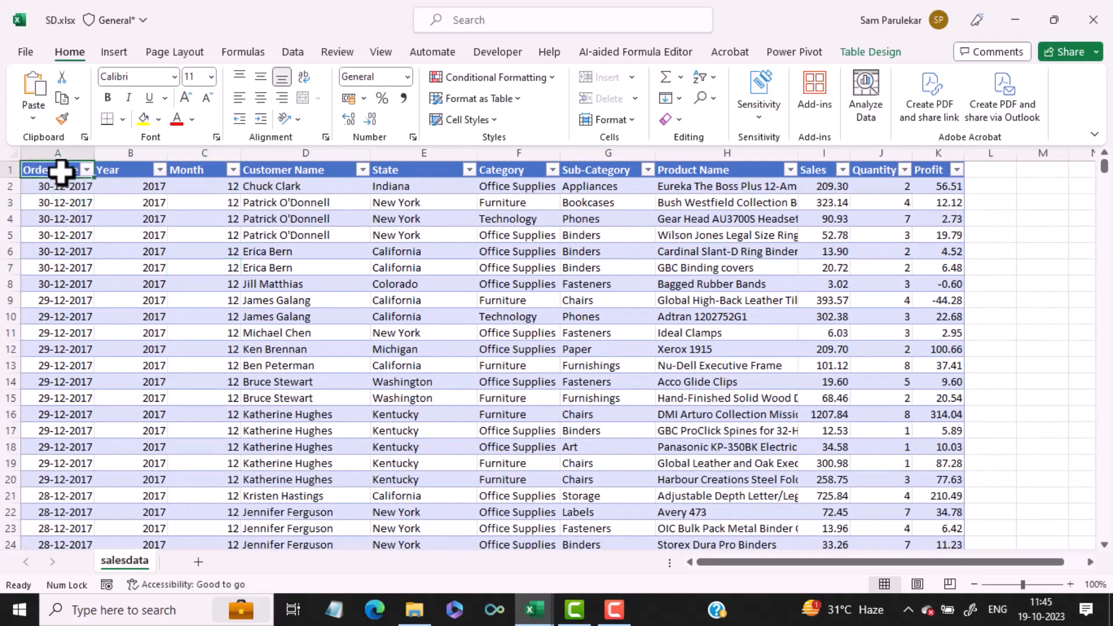
right_click(61, 172)
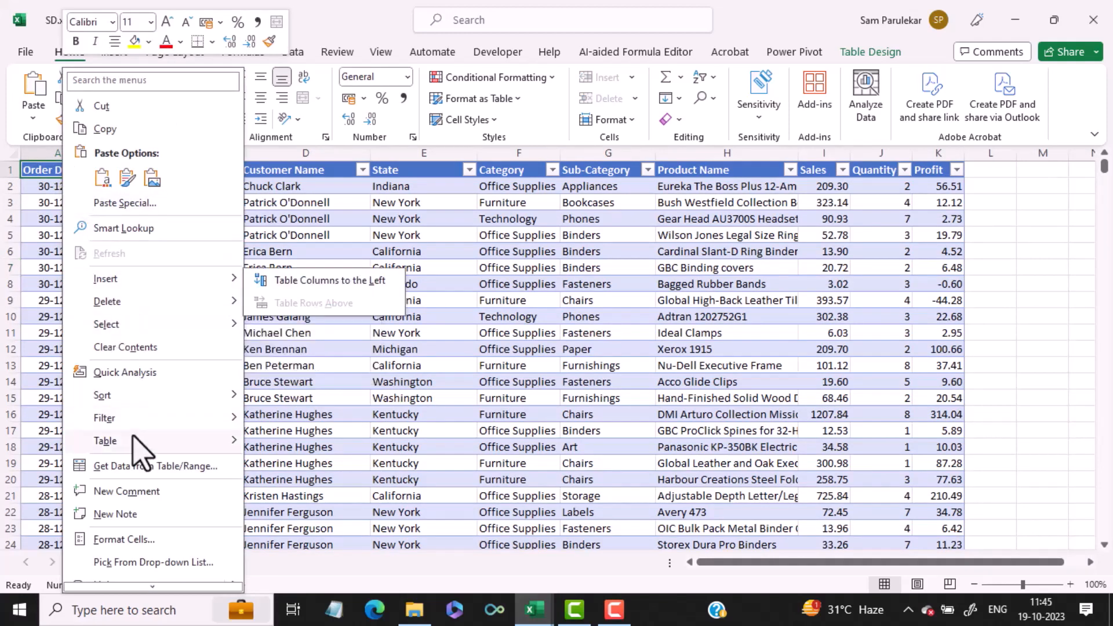
mouse_move(145, 396)
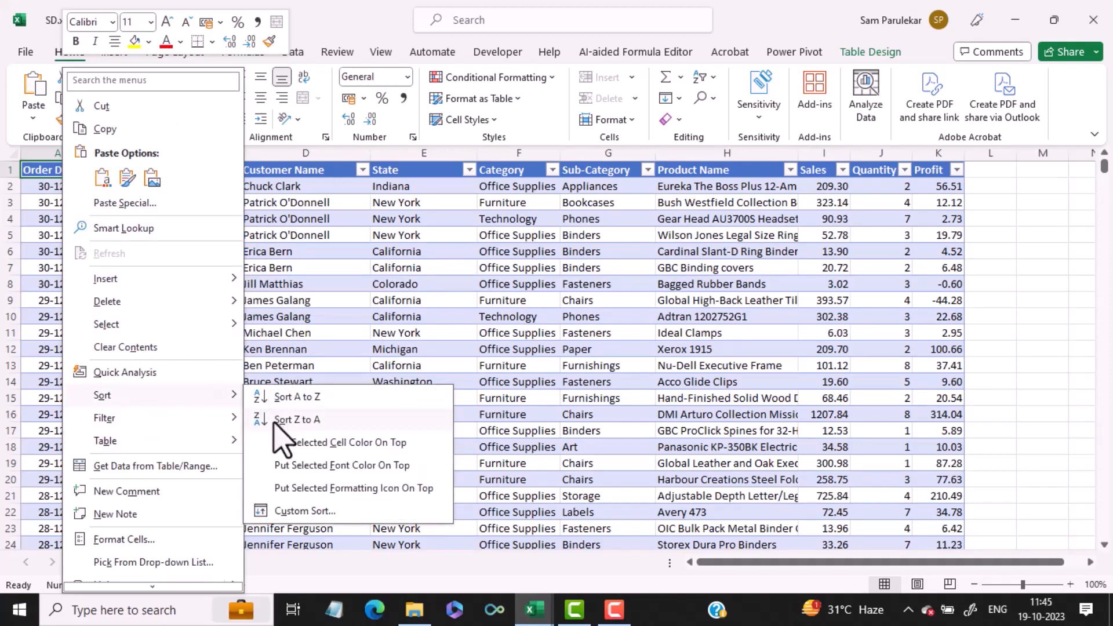
left_click(283, 402)
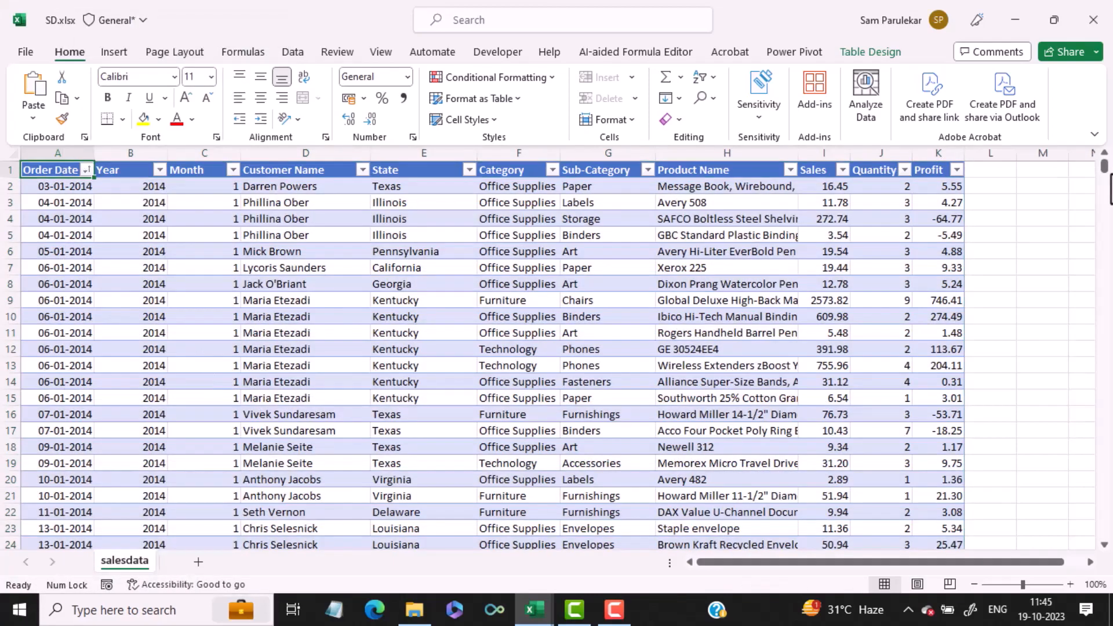
mouse_move(1106, 174)
left_mouse_down()
mouse_move(1108, 464)
mouse_move(1107, 165)
left_mouse_up()
Step: Insert a PivotTable based on the SalesData table in a new worksheet
left_click(121, 50)
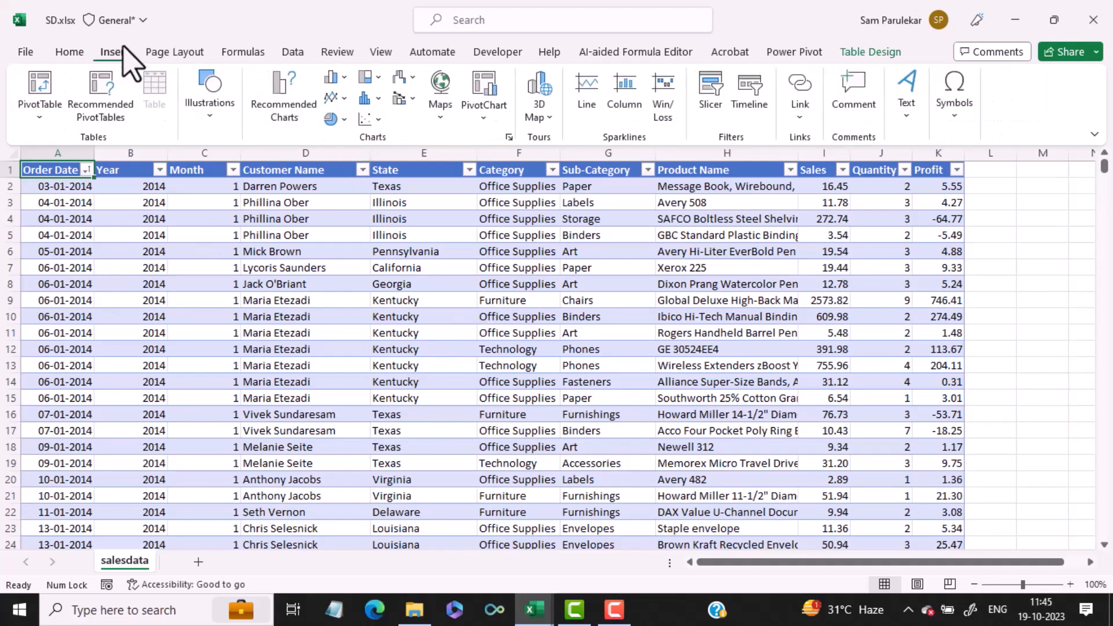
left_click(52, 107)
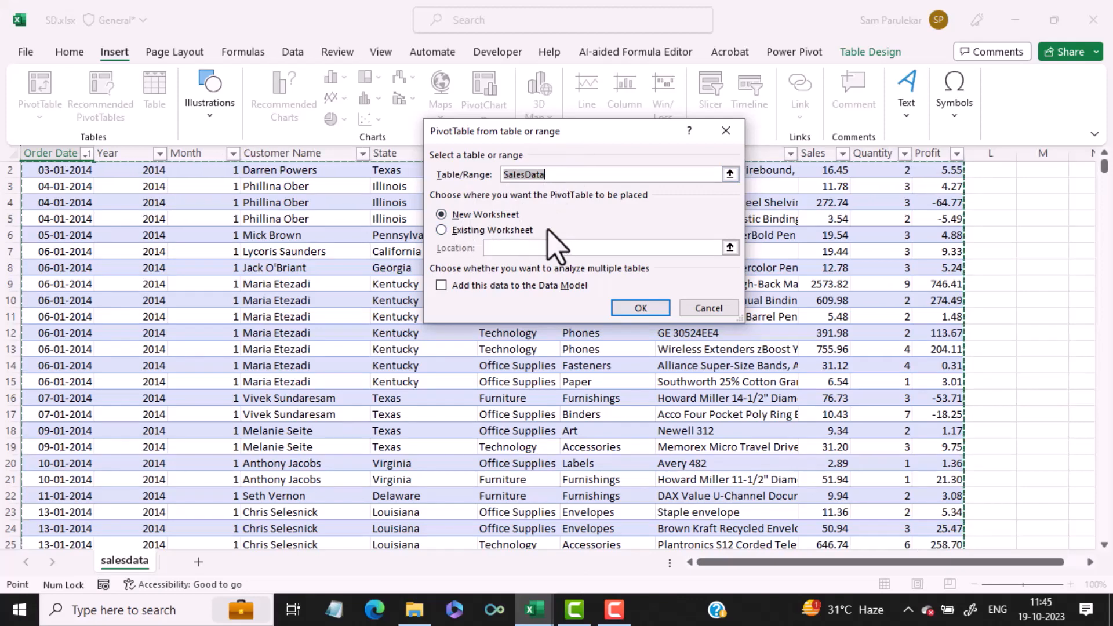
left_click(647, 315)
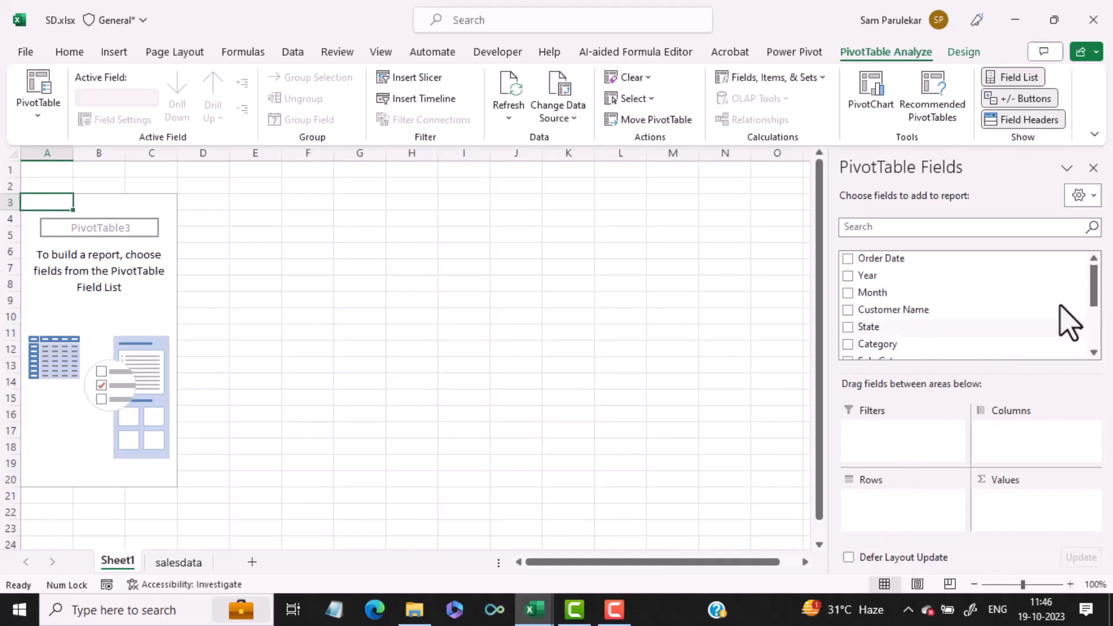
Step: Build the pivot table with Sub-Category as the rows and the sum of Sales as the values
left_click_drag(1093, 298, 1093, 313)
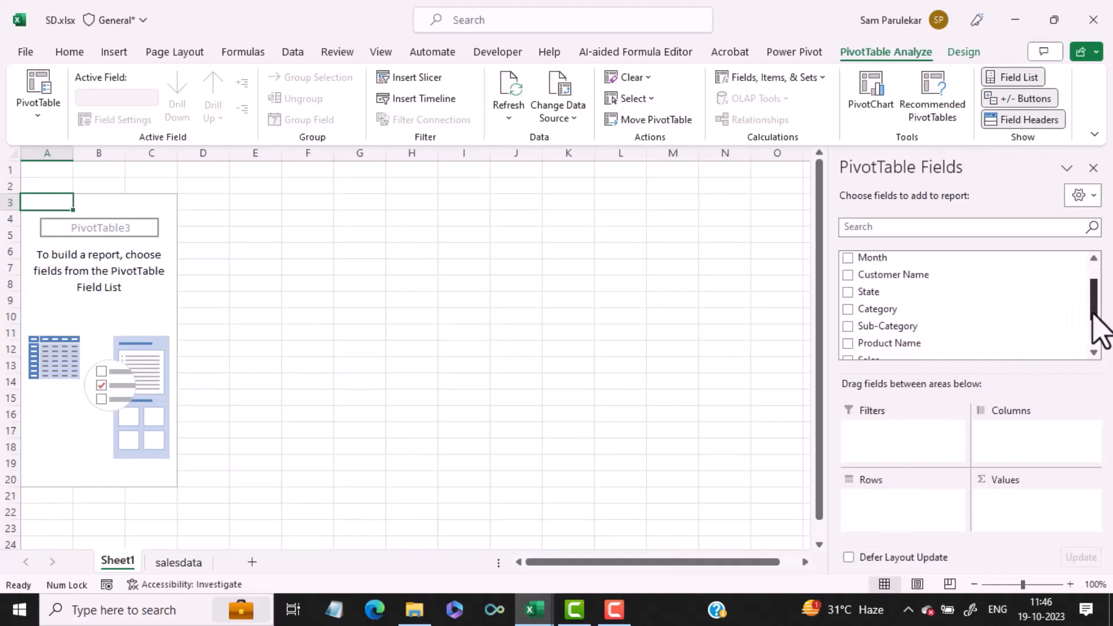
left_click_drag(916, 333, 914, 497)
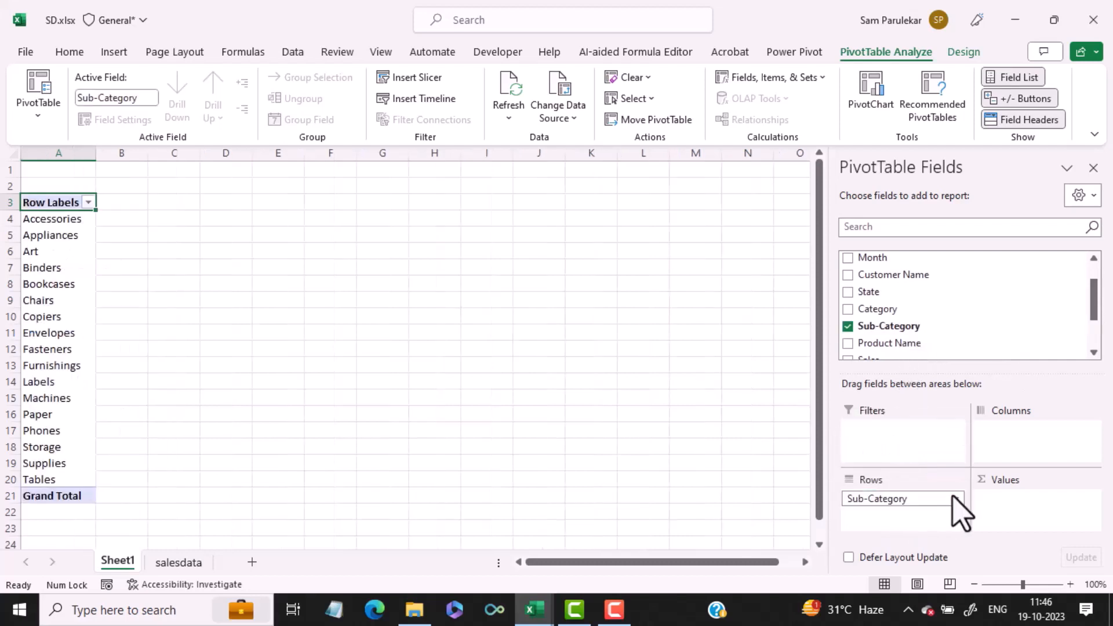
left_click_drag(1095, 302, 1096, 346)
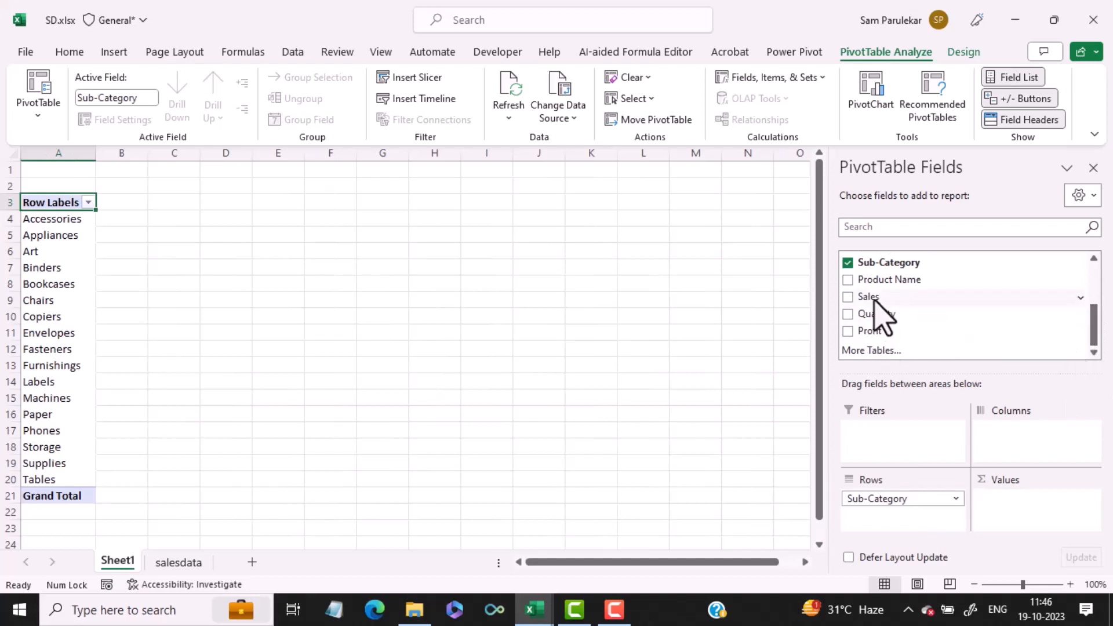
left_click_drag(870, 297, 1017, 502)
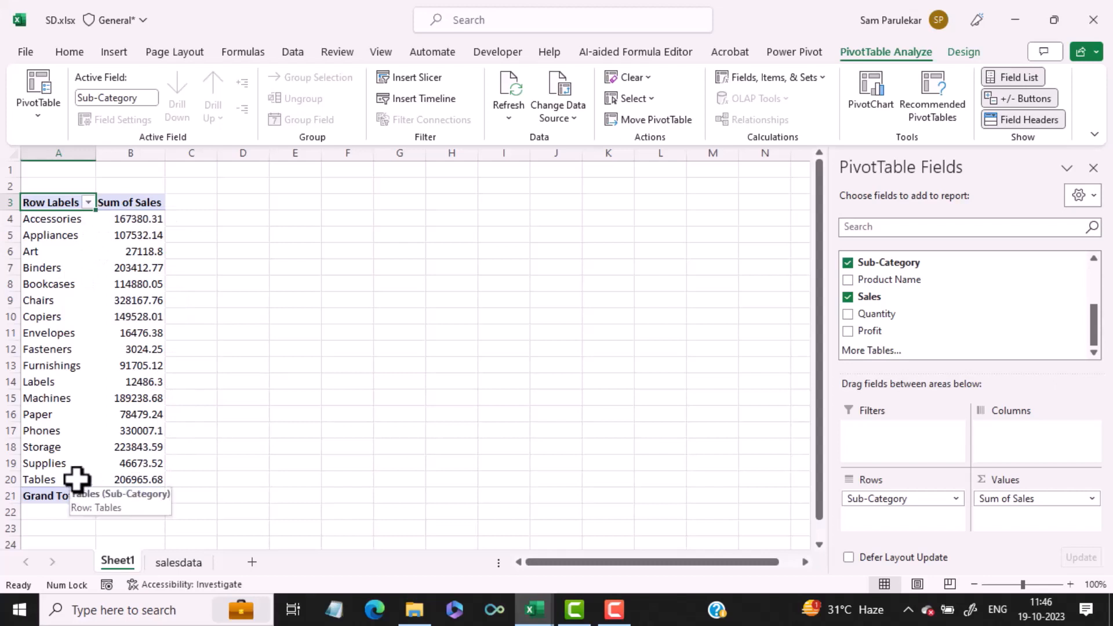
Step: Sort the pivot table's Sum of Sales values from largest to smallest
left_click(139, 219)
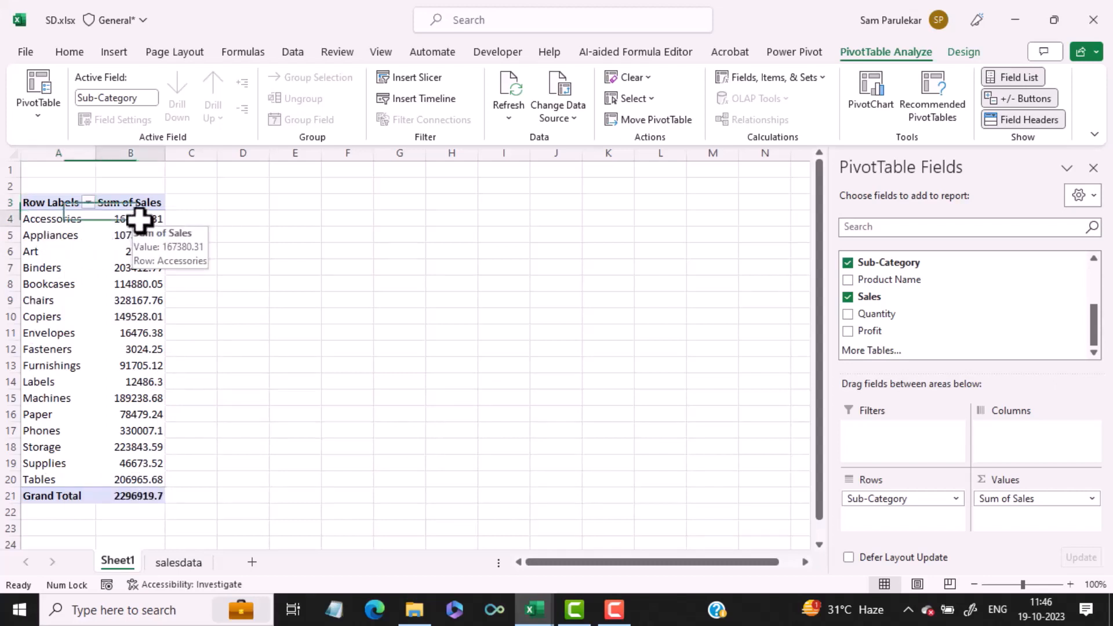
right_click(142, 221)
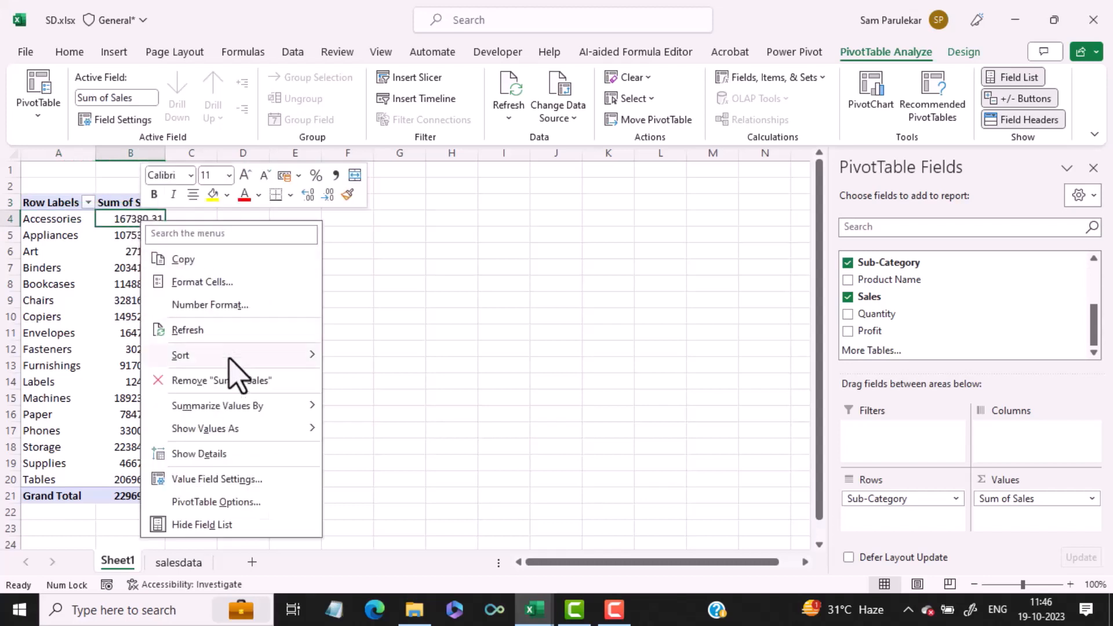
mouse_move(301, 355)
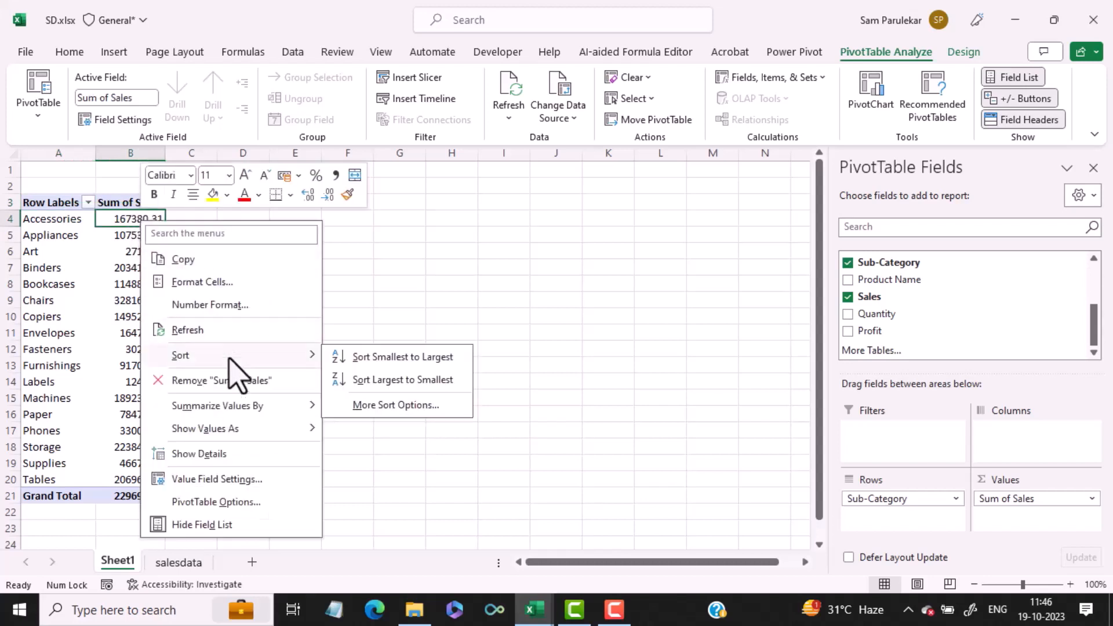
left_click(383, 380)
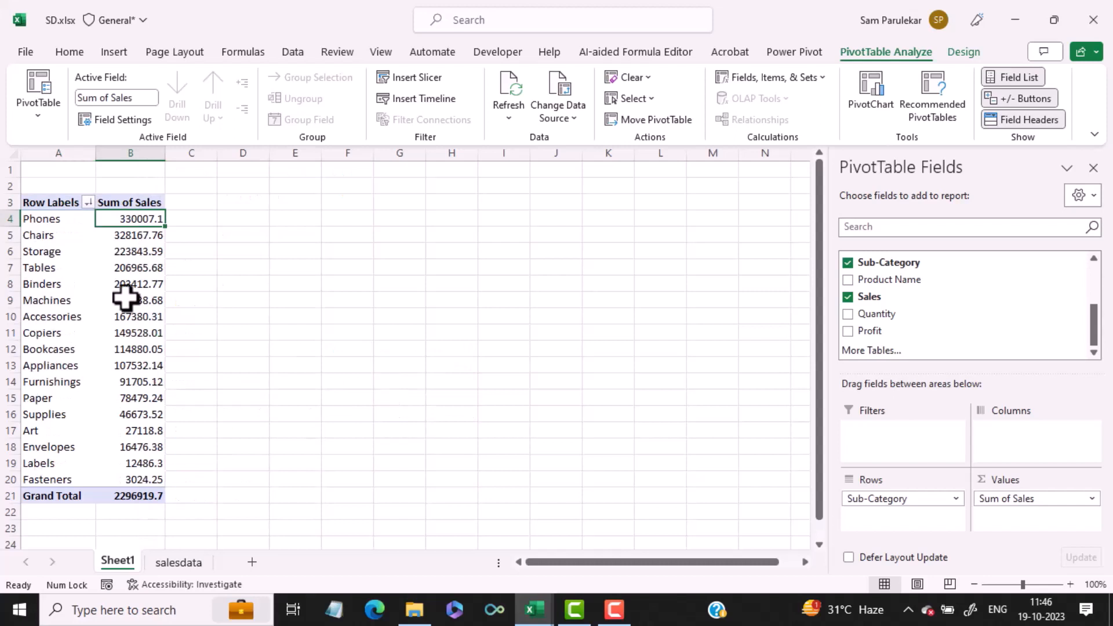
Step: Format the Sum of Sales values in B4:B20 as numbers with two decimal places
mouse_move(134, 219)
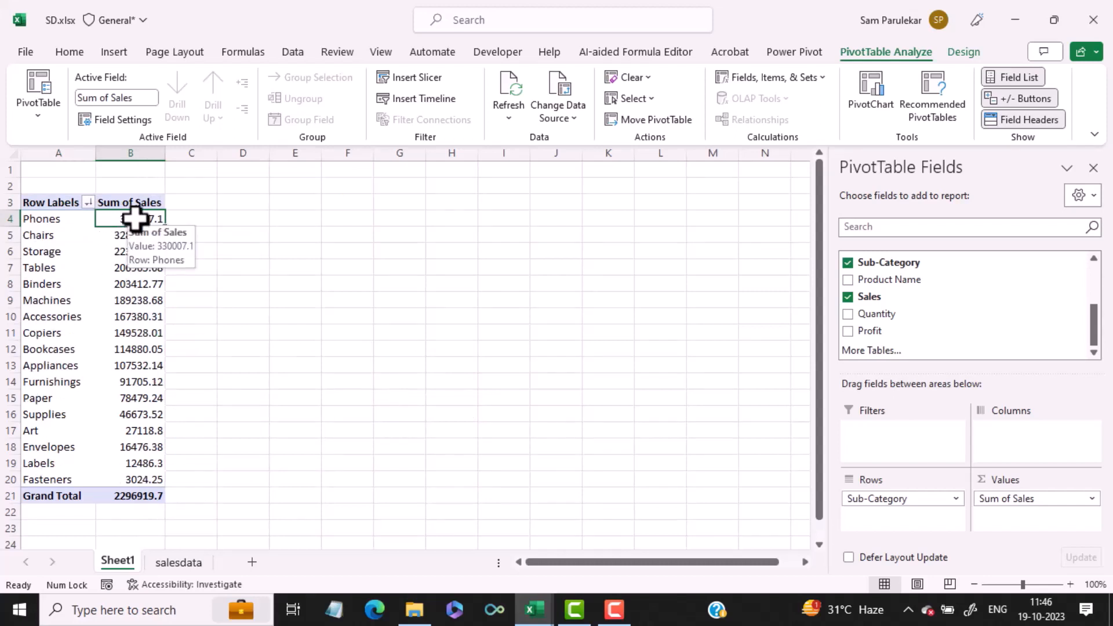
mouse_move(141, 308)
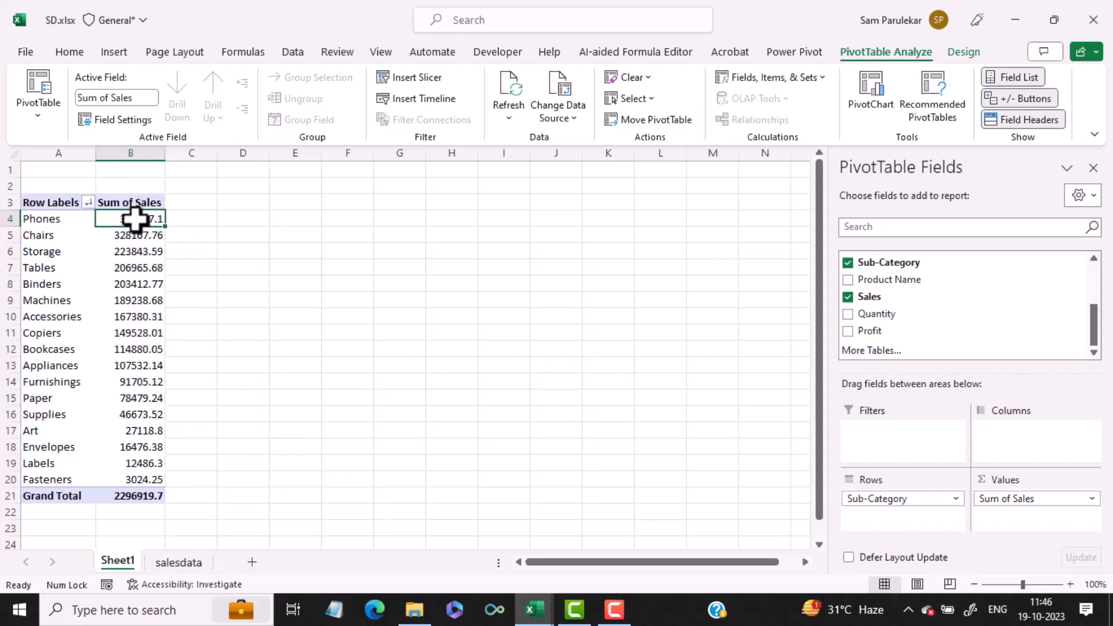
mouse_move(149, 284)
left_click_drag(132, 218, 134, 476)
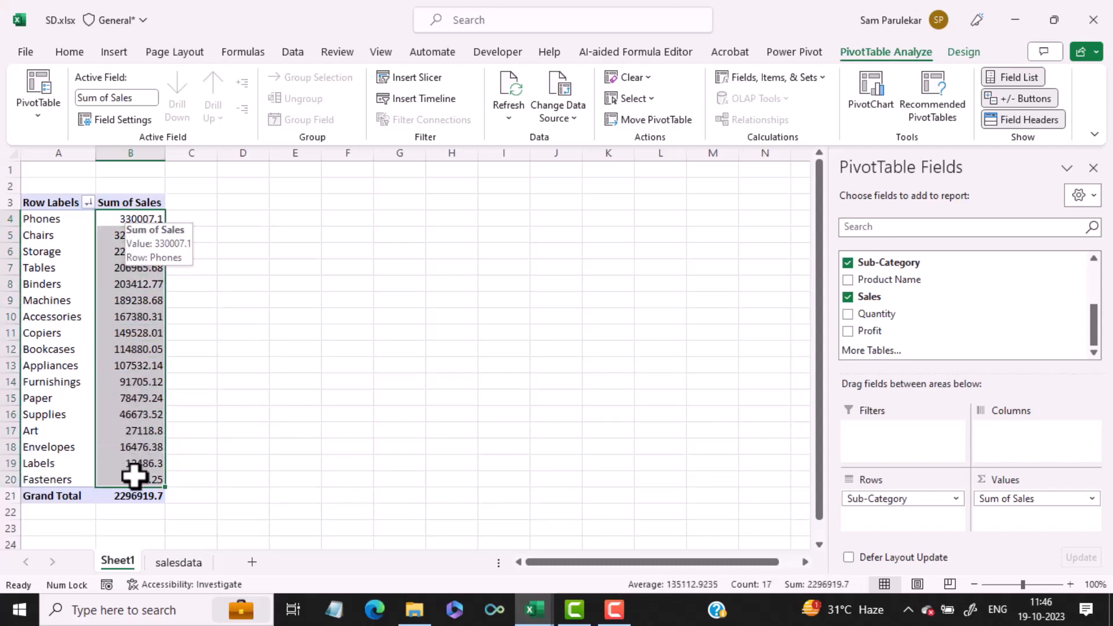
left_click(70, 52)
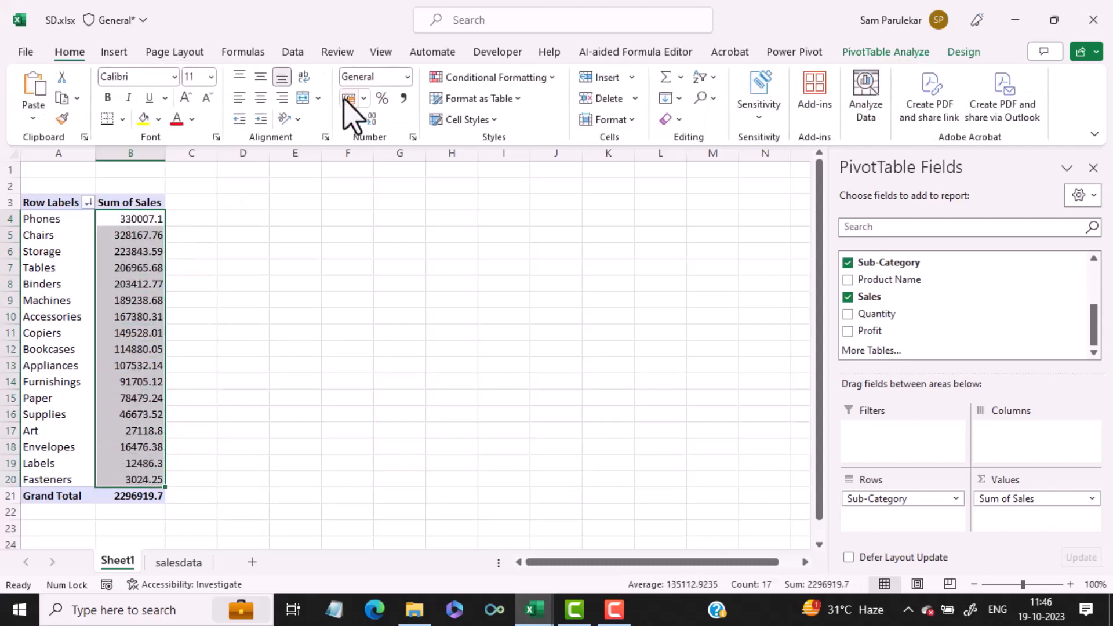
left_click(350, 119)
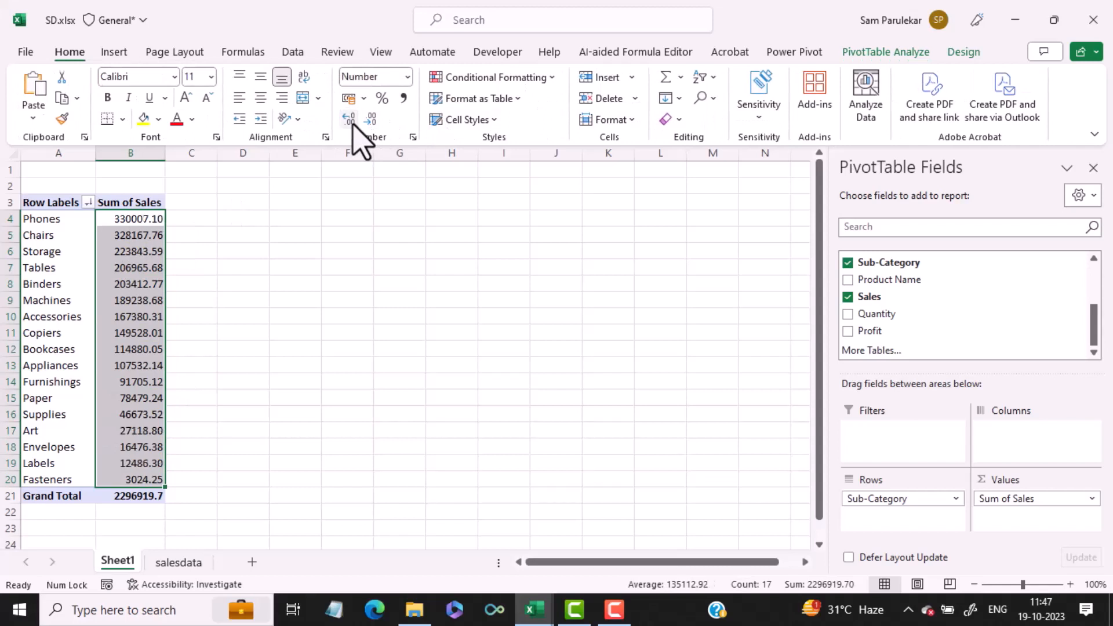
left_click(287, 235)
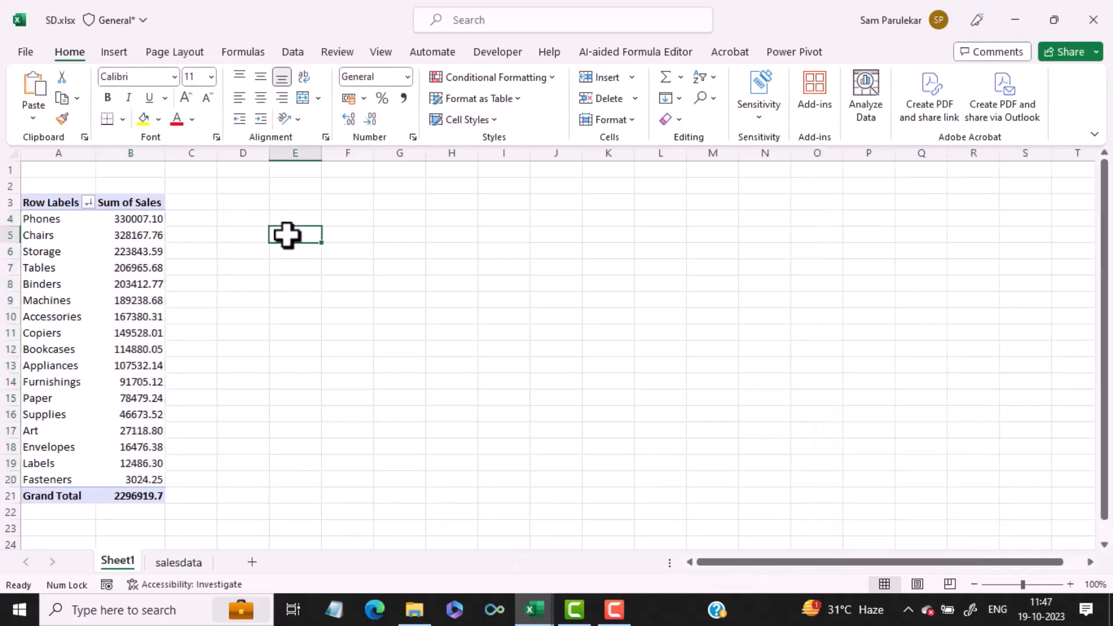
Step: Link cell D4 to the first pivot row label in A4 and cell E4 to its sales value in B4
left_click(259, 220)
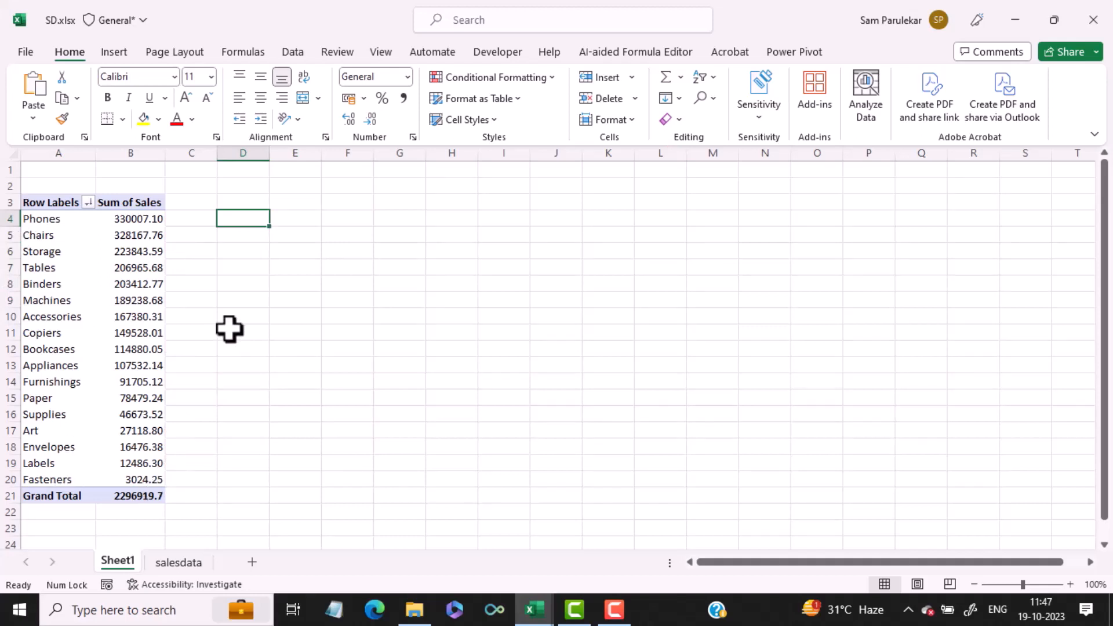
type("=")
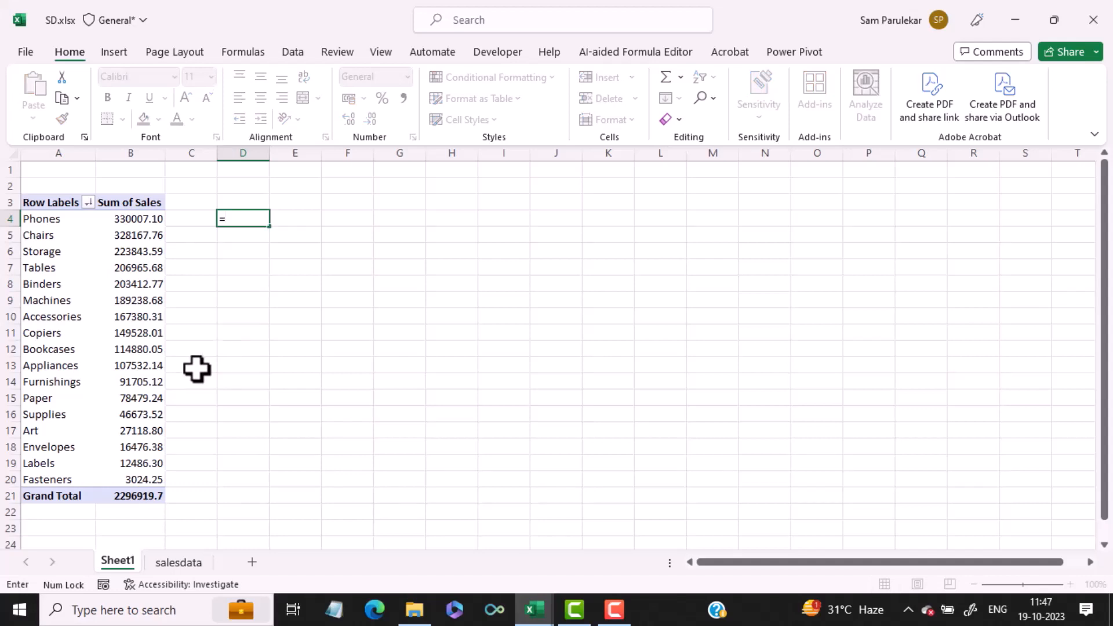
left_click(60, 219)
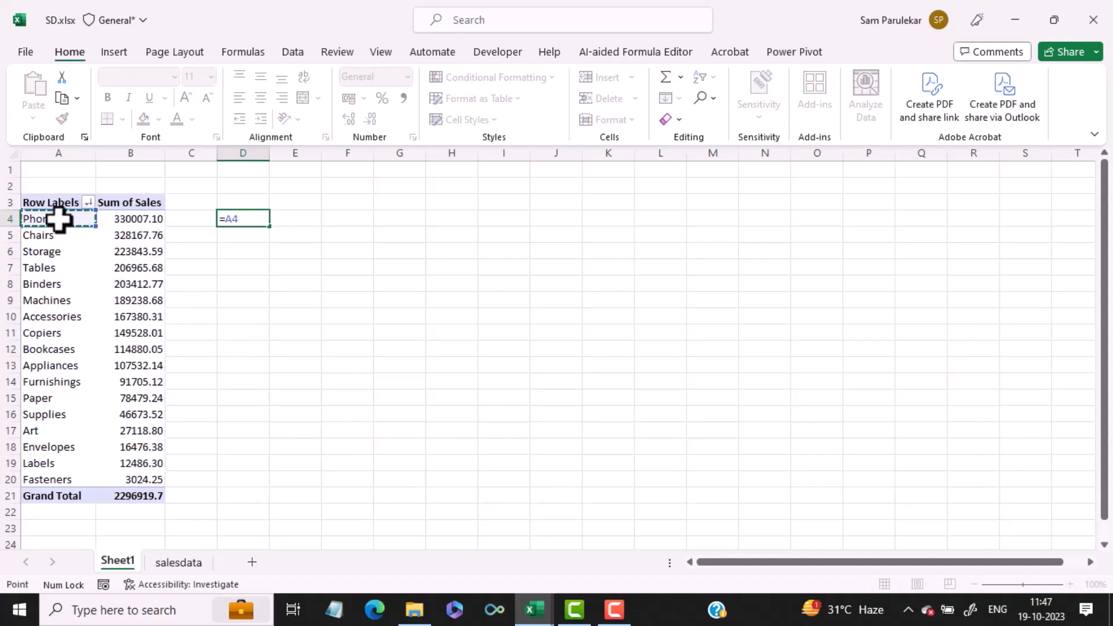
key("Return")
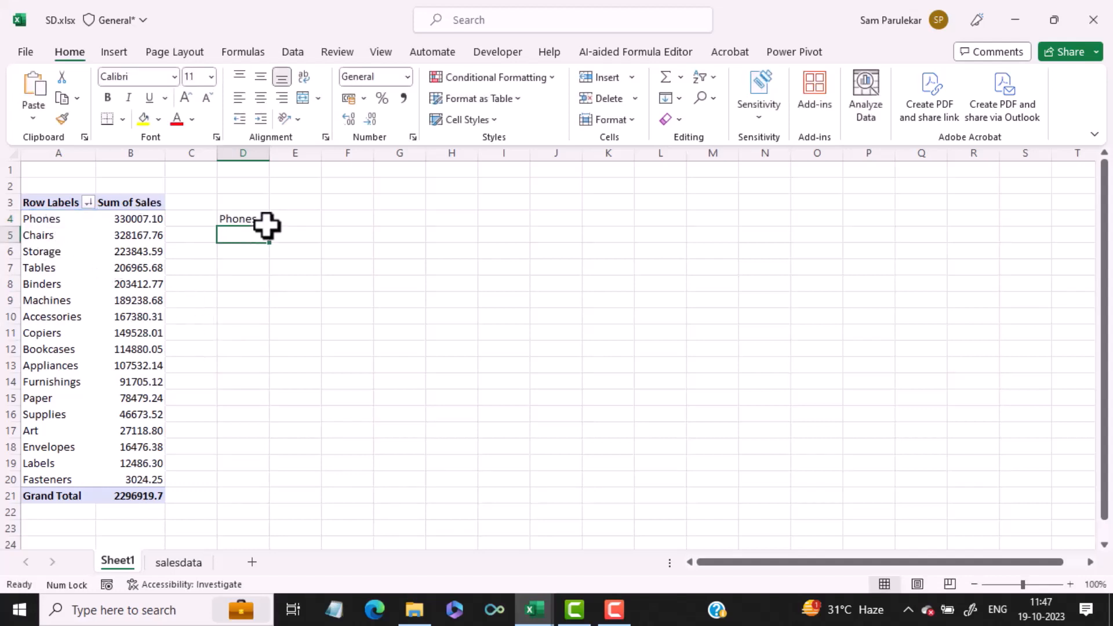
left_click(284, 218)
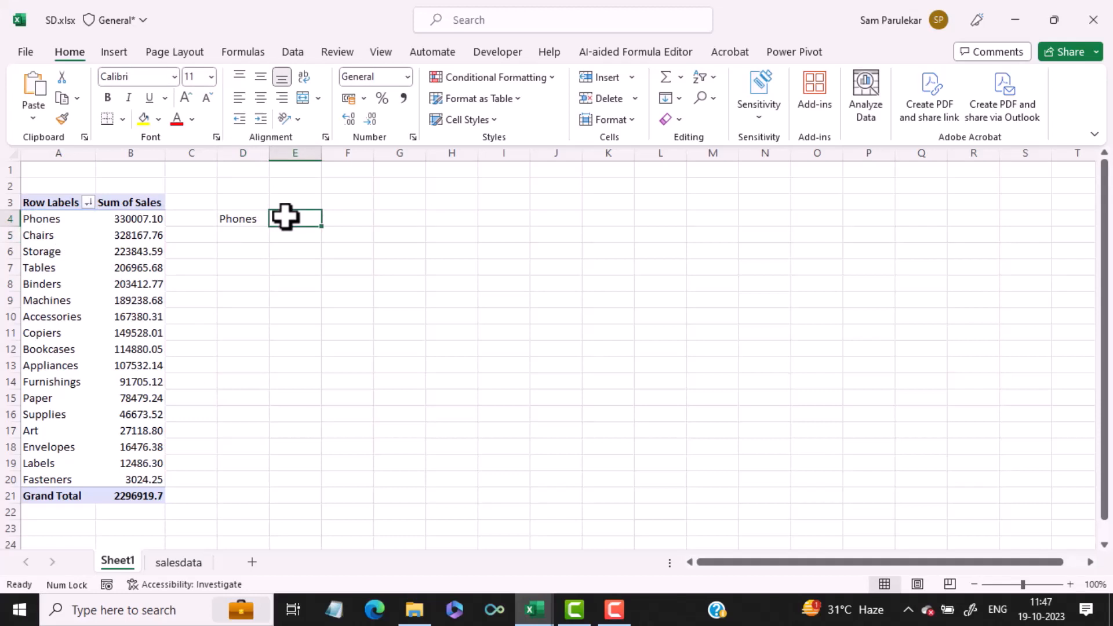
type("=")
left_click(141, 217)
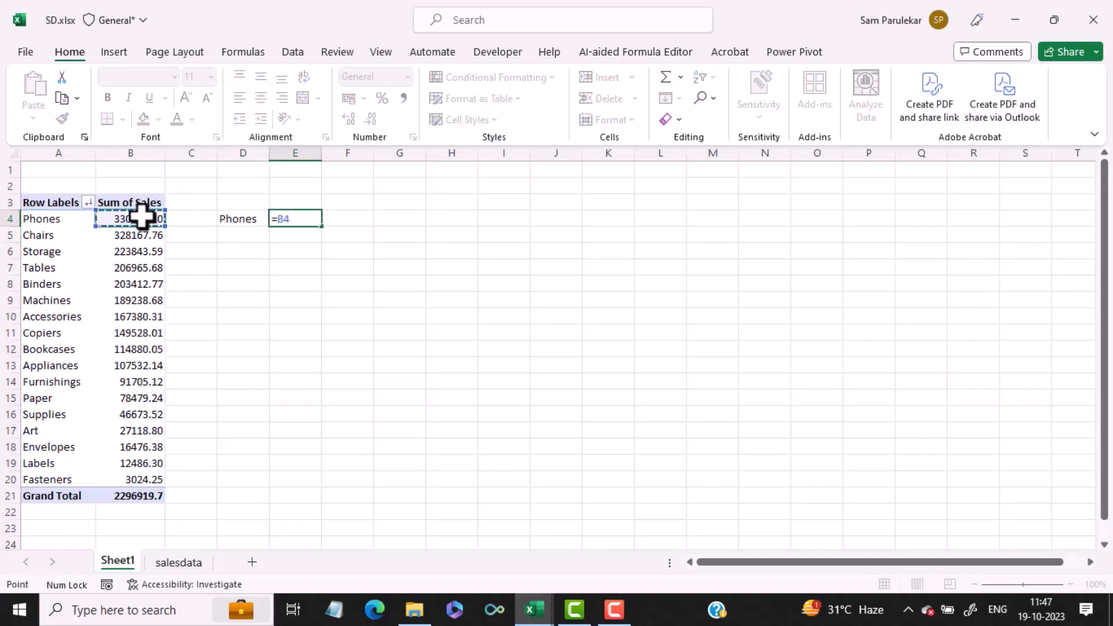
key("Return")
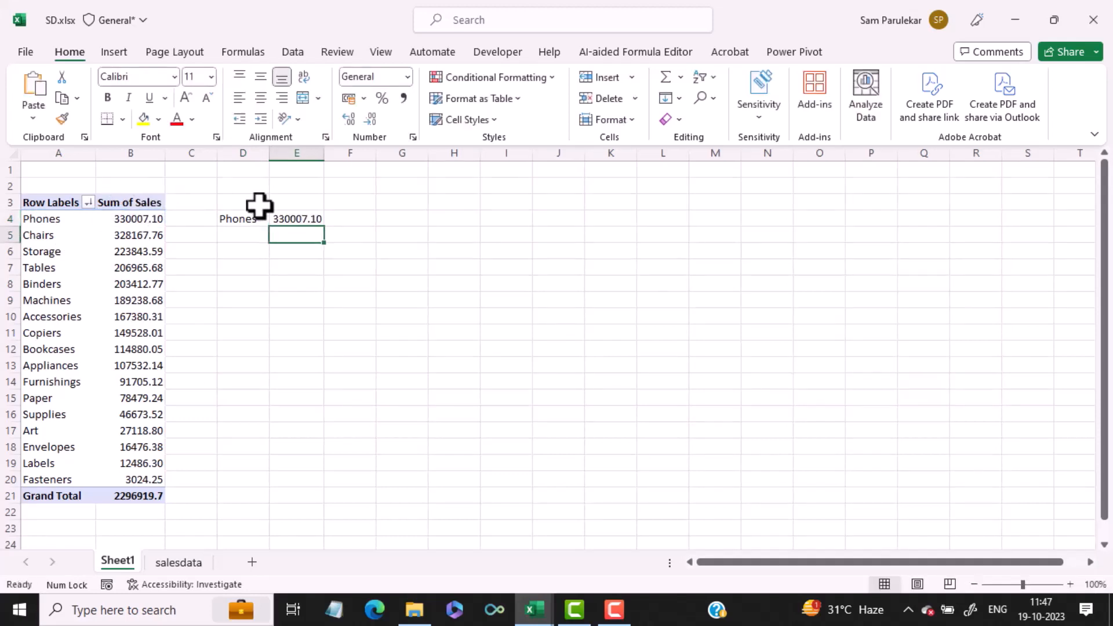
Step: Fill the D4 and E4 formulas down to row 20 and fit column D's width to the sub-category names
left_click(252, 219)
left_click_drag(270, 228, 271, 489)
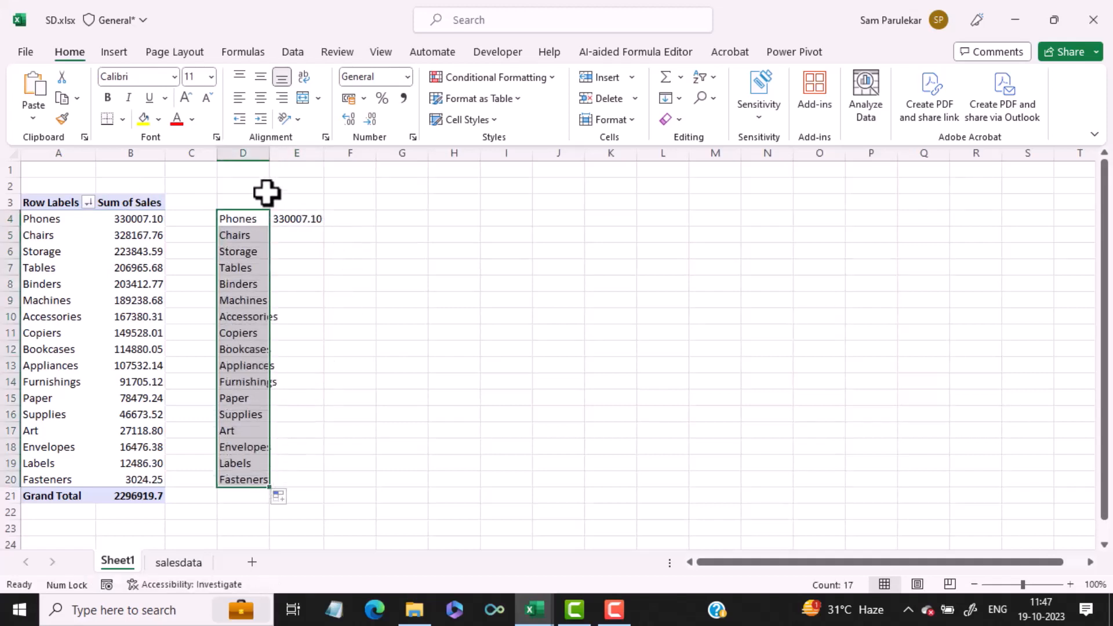
double_click(266, 153)
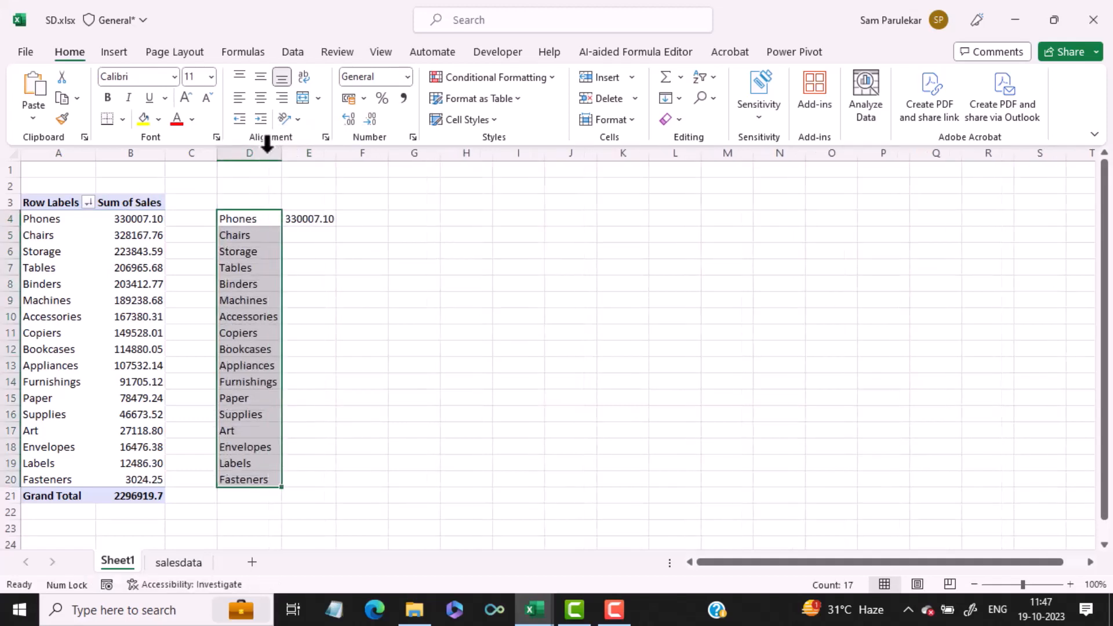
left_click(330, 220)
left_click_drag(341, 231, 335, 492)
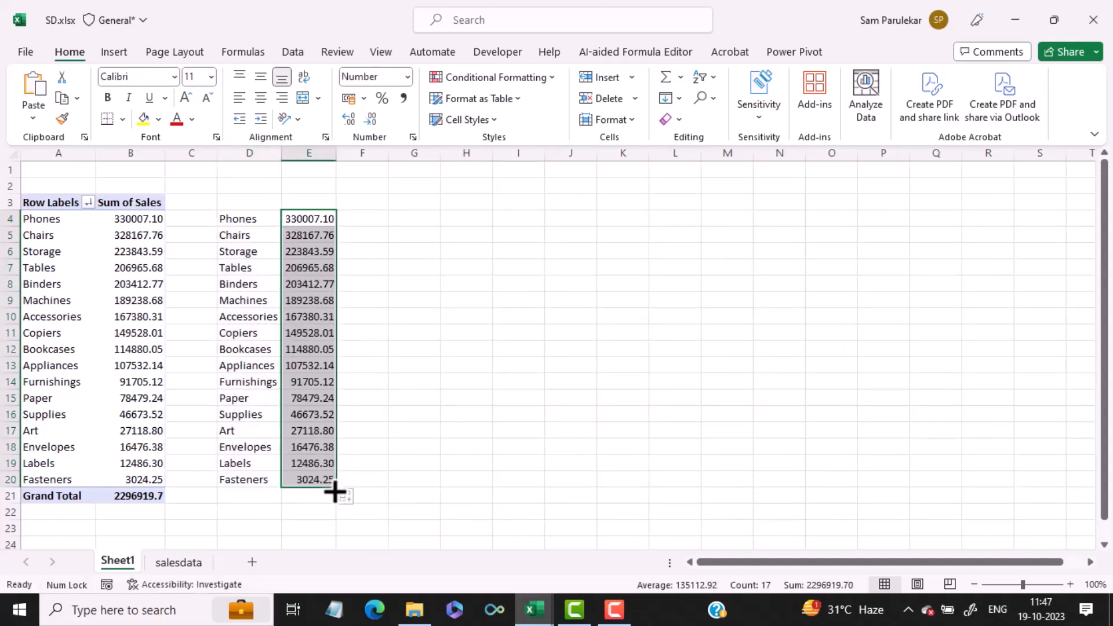
left_click(374, 378)
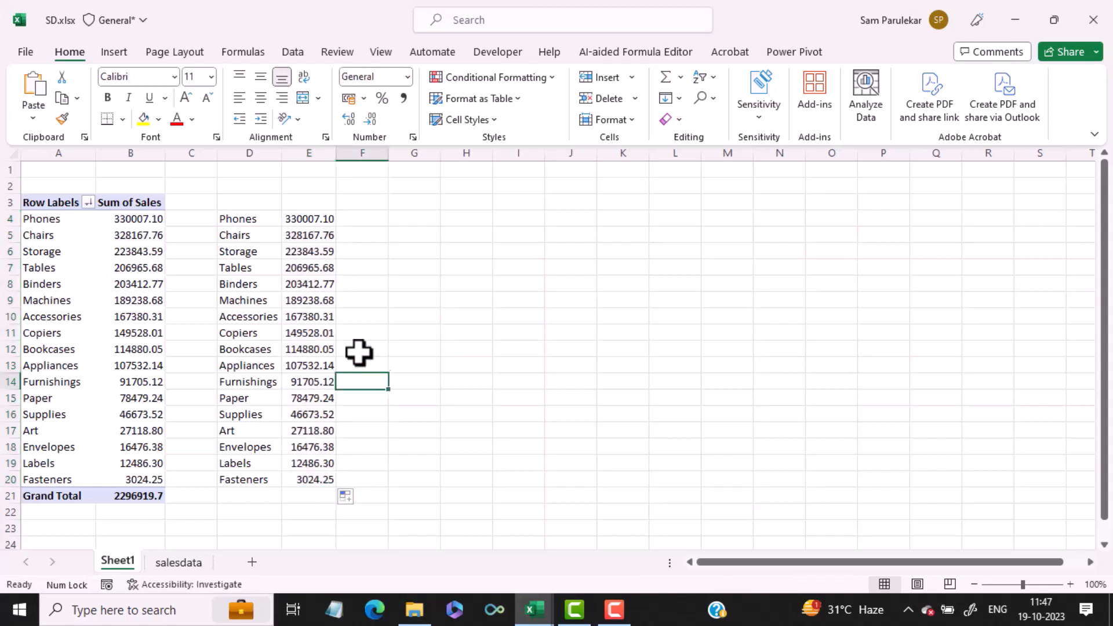
Step: Insert a Funnel chart based on the linked data in D4:E20
left_click(247, 220)
left_click_drag(296, 232, 334, 474)
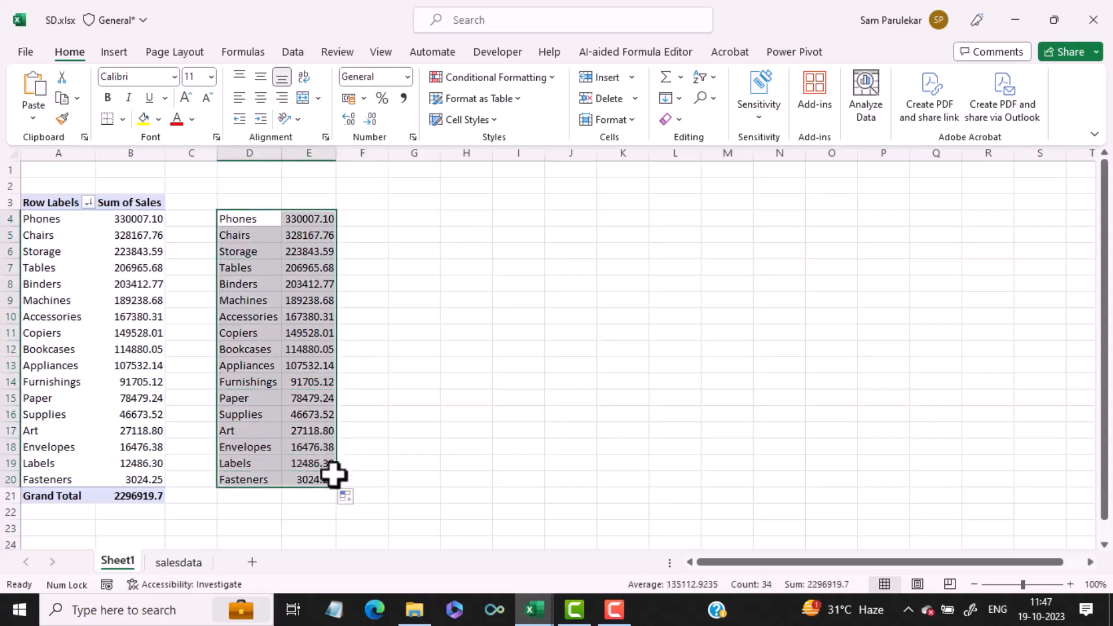
left_click(115, 54)
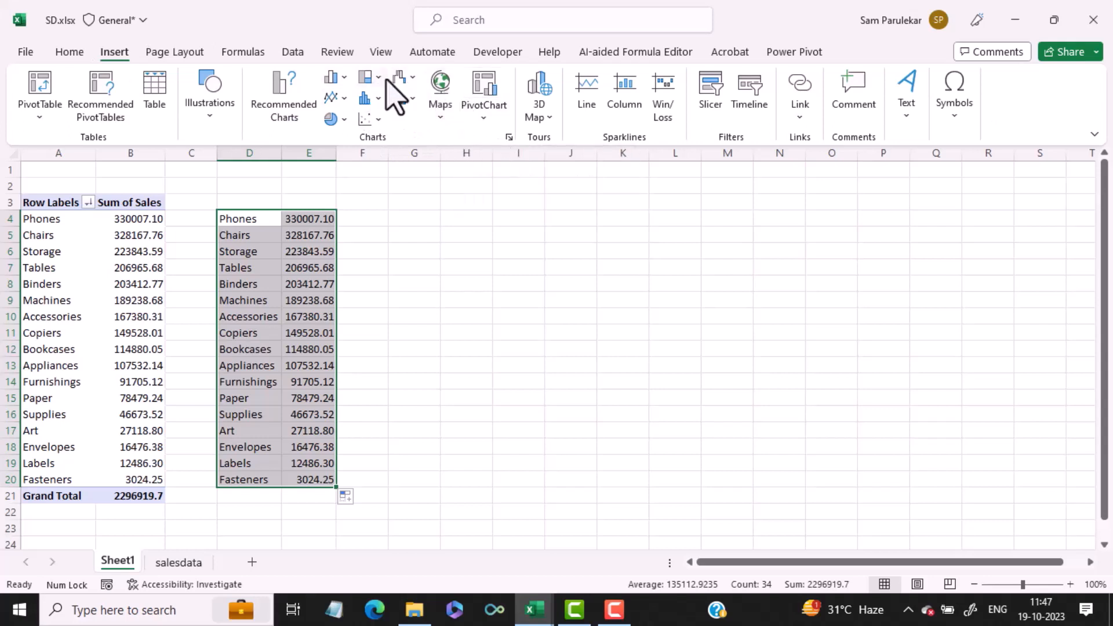
left_click(509, 138)
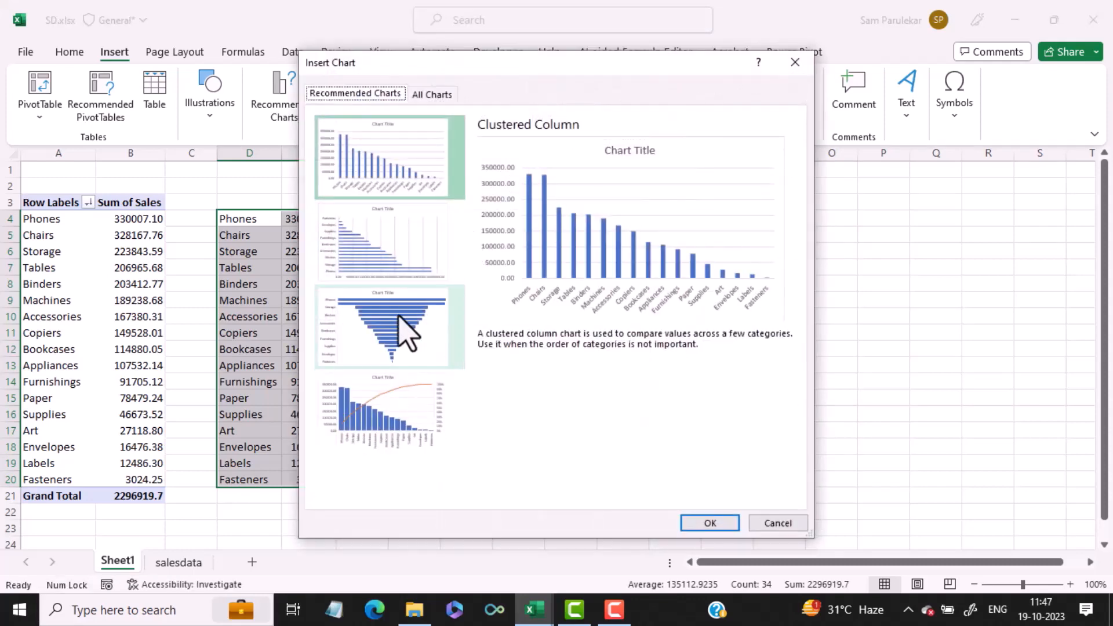
left_click(405, 333)
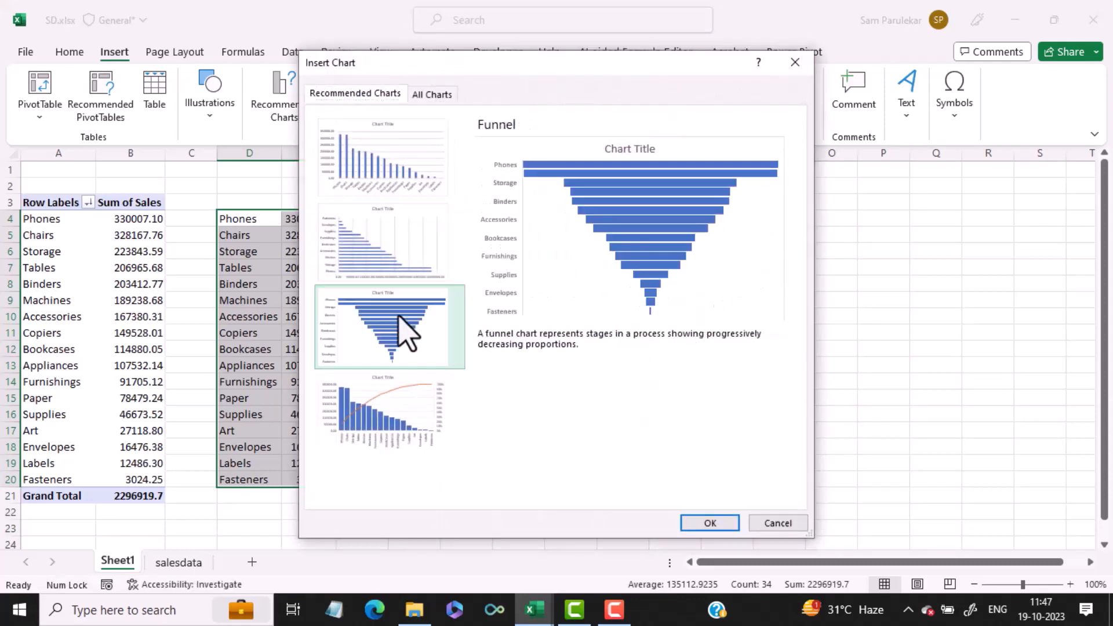
left_click(712, 523)
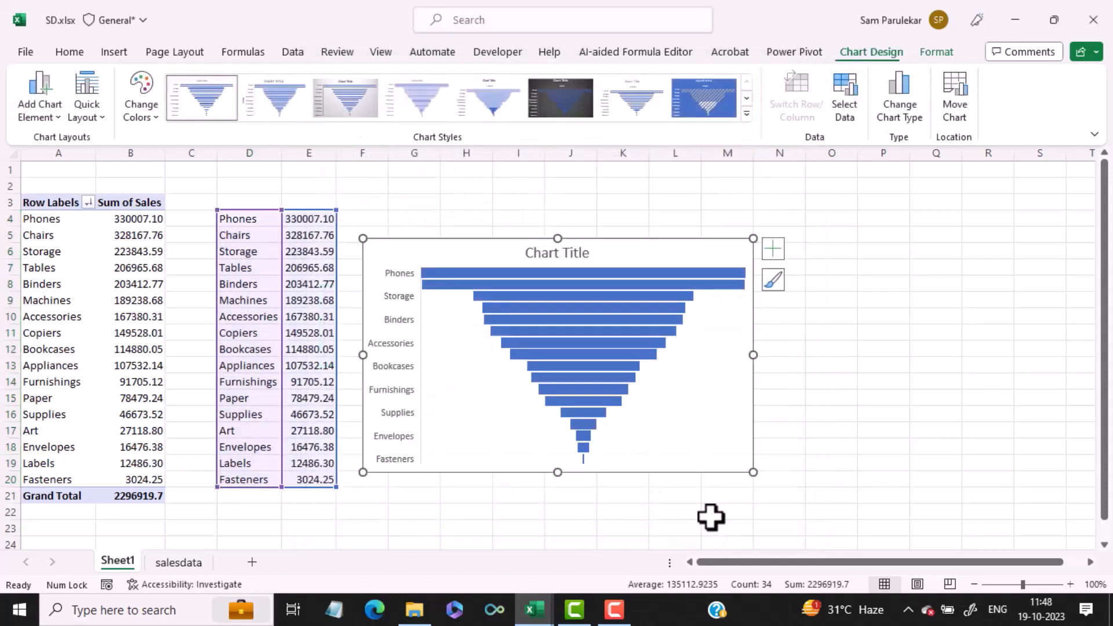
Step: Reposition and narrow the funnel chart to span about columns G to L from row 4, and remove its chart title
left_click_drag(662, 240, 704, 213)
left_click_drag(790, 329, 673, 328)
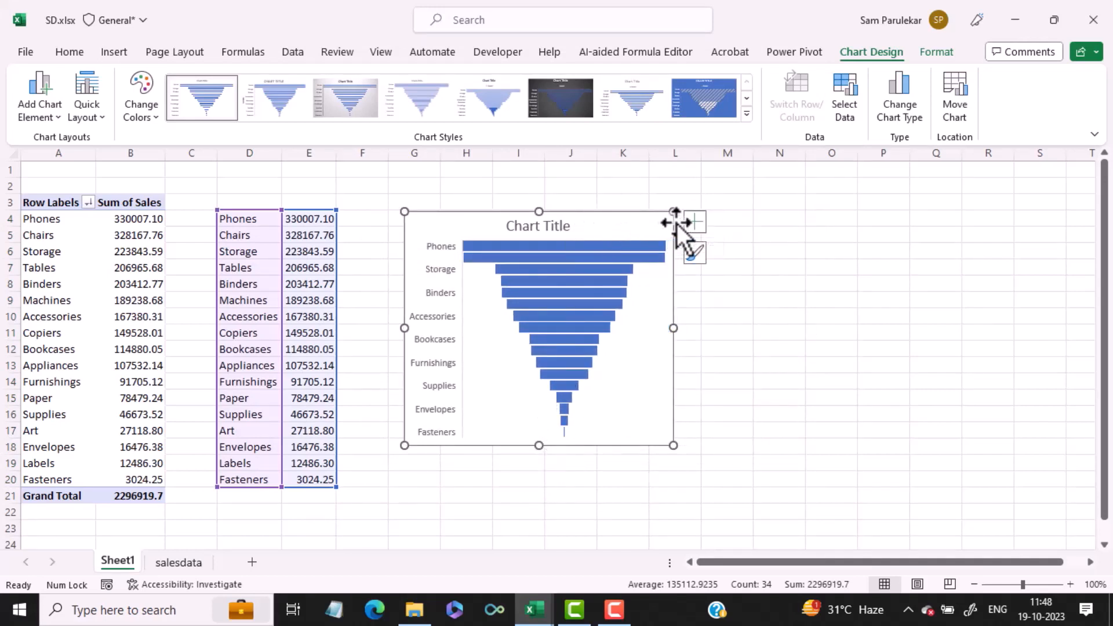
left_click(694, 223)
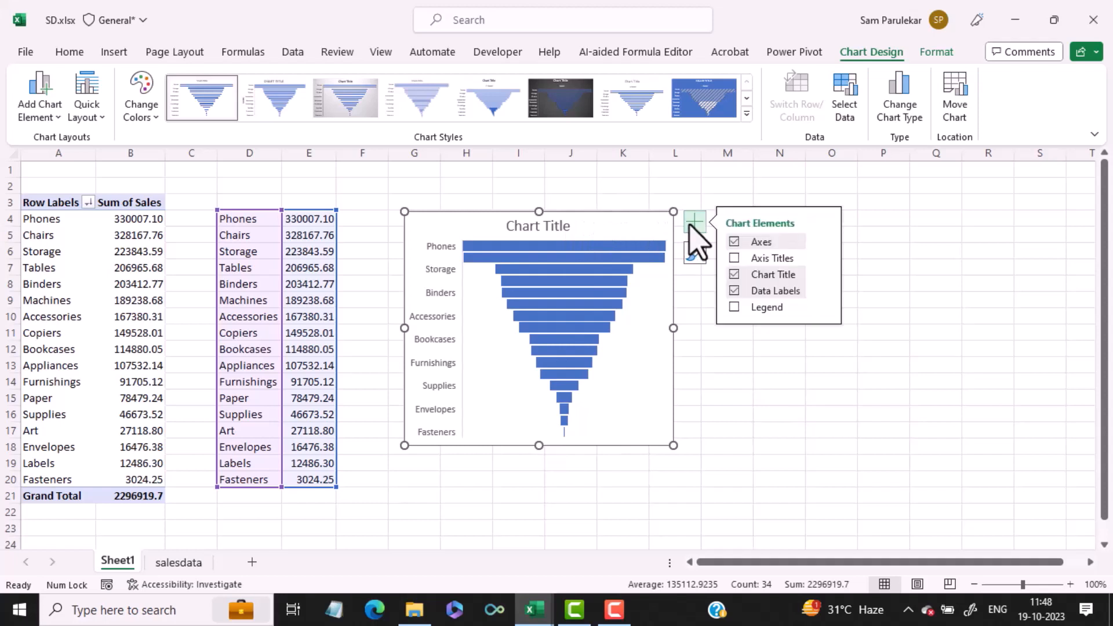
left_click(735, 274)
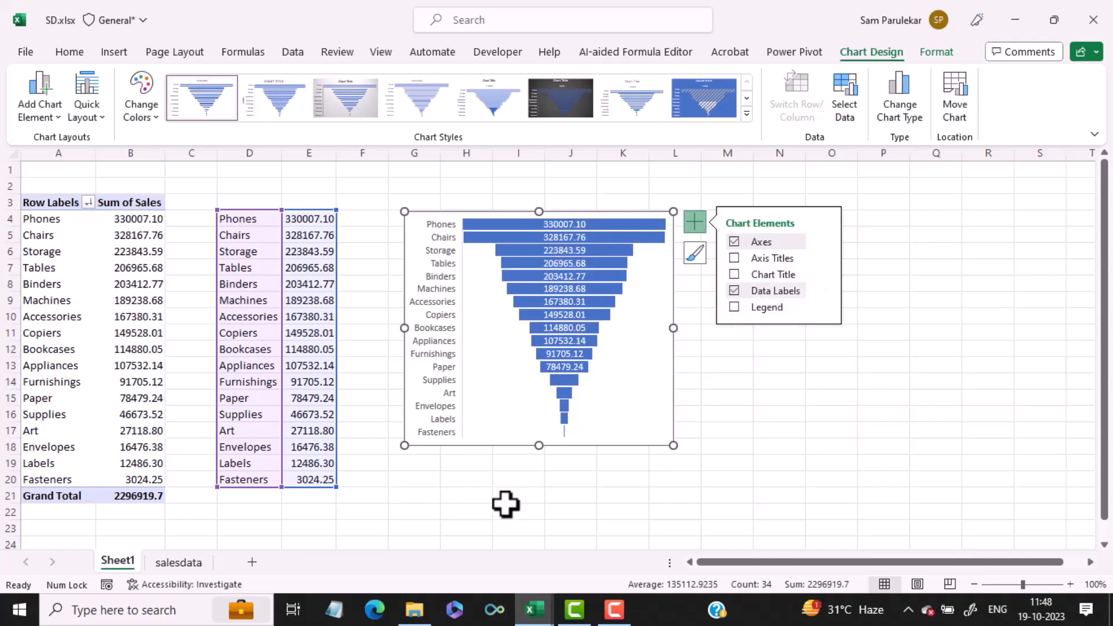
left_click(882, 300)
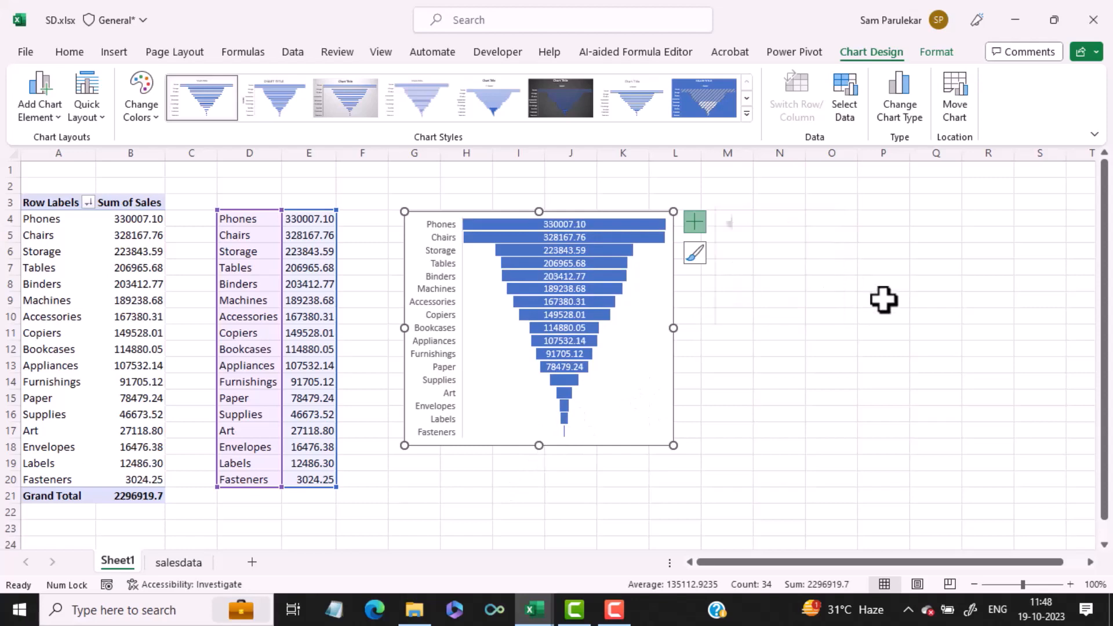
Step: Increase the funnel chart's height so that its lower edge reaches about row 19
left_click(552, 429)
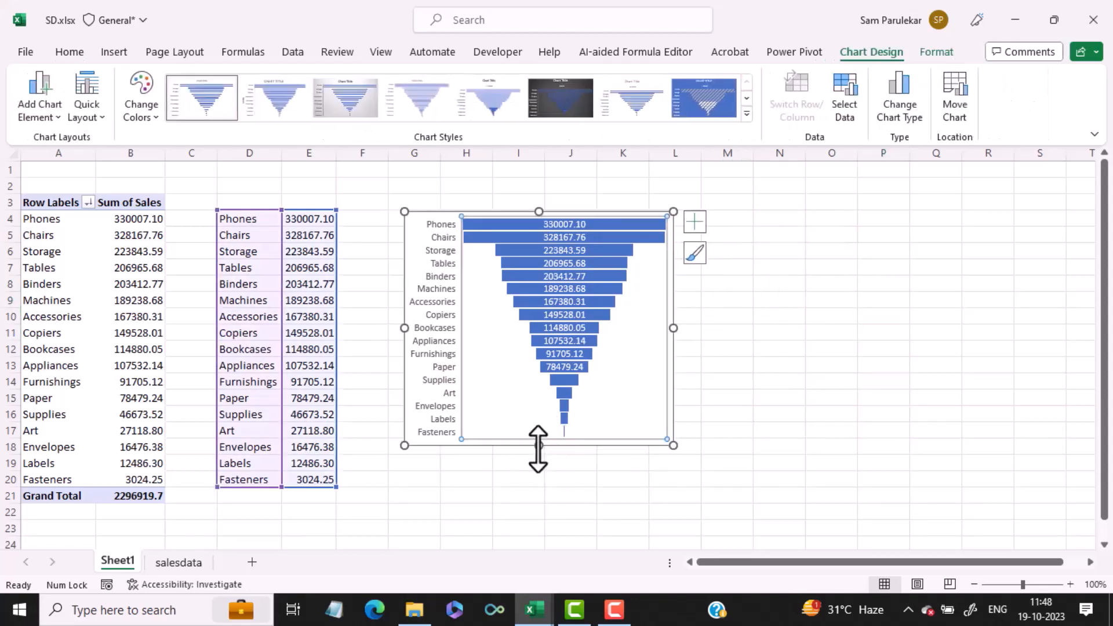
left_click_drag(539, 445, 538, 469)
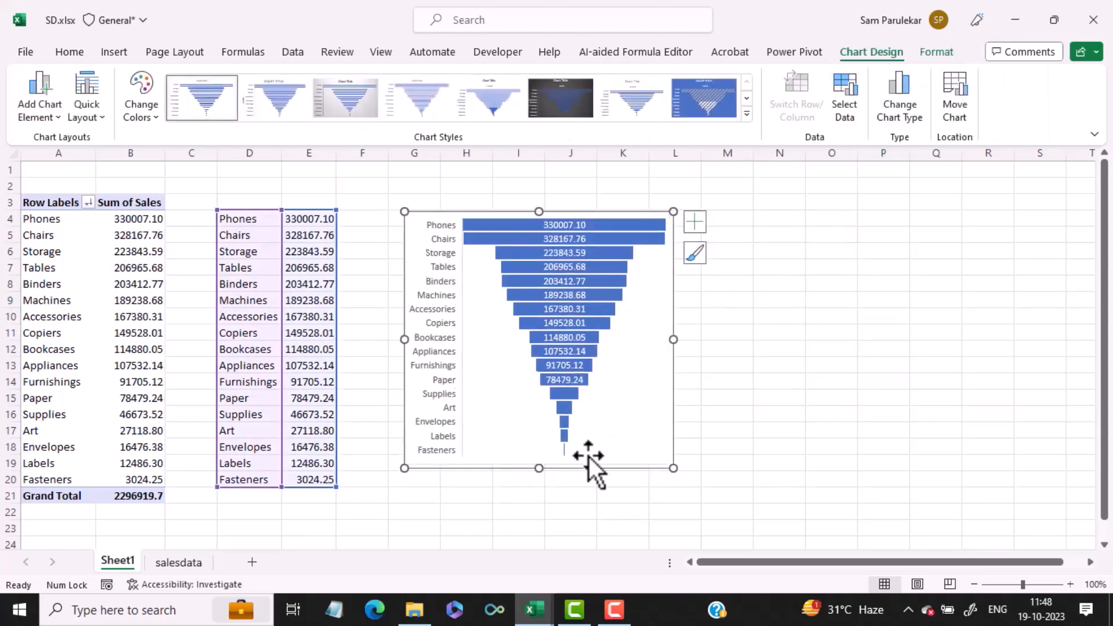
left_click(766, 414)
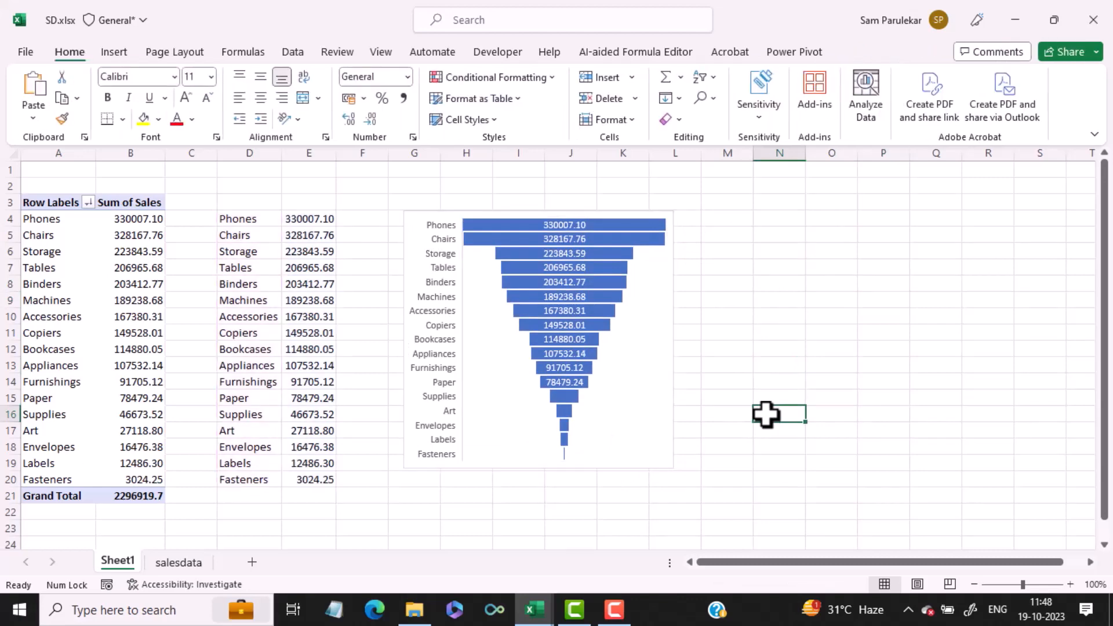
Step: Check the funnel chart's heading on the finished dashboard in salesdata.xlsx, and return to the SD.xlsx workbook
left_click(577, 612)
left_click(577, 612)
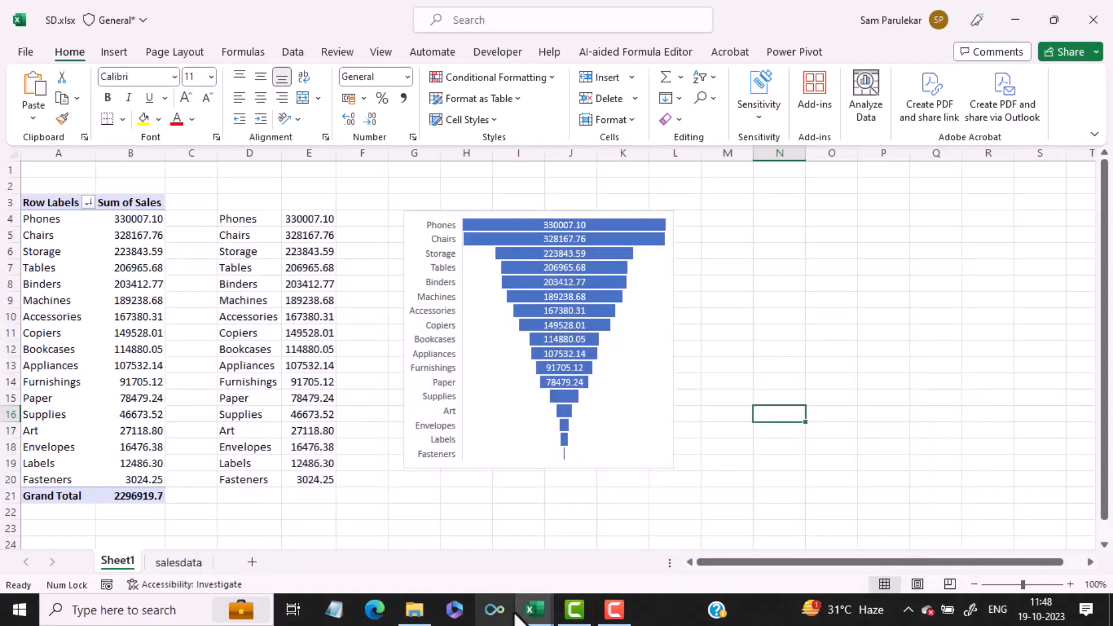
mouse_move(532, 610)
left_click(476, 557)
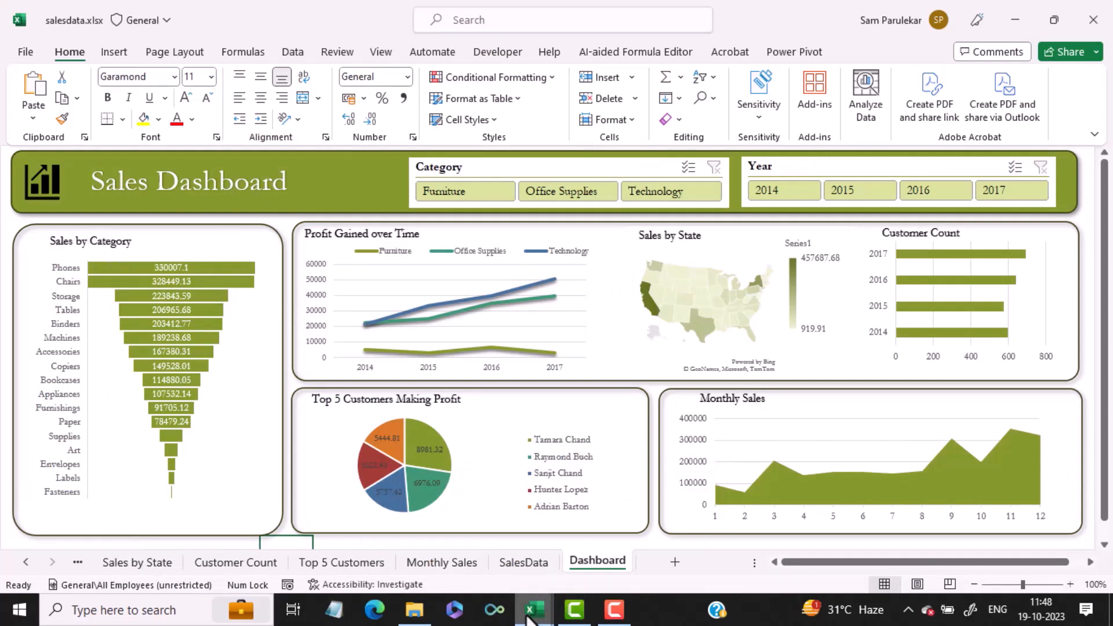
mouse_move(533, 610)
mouse_move(566, 574)
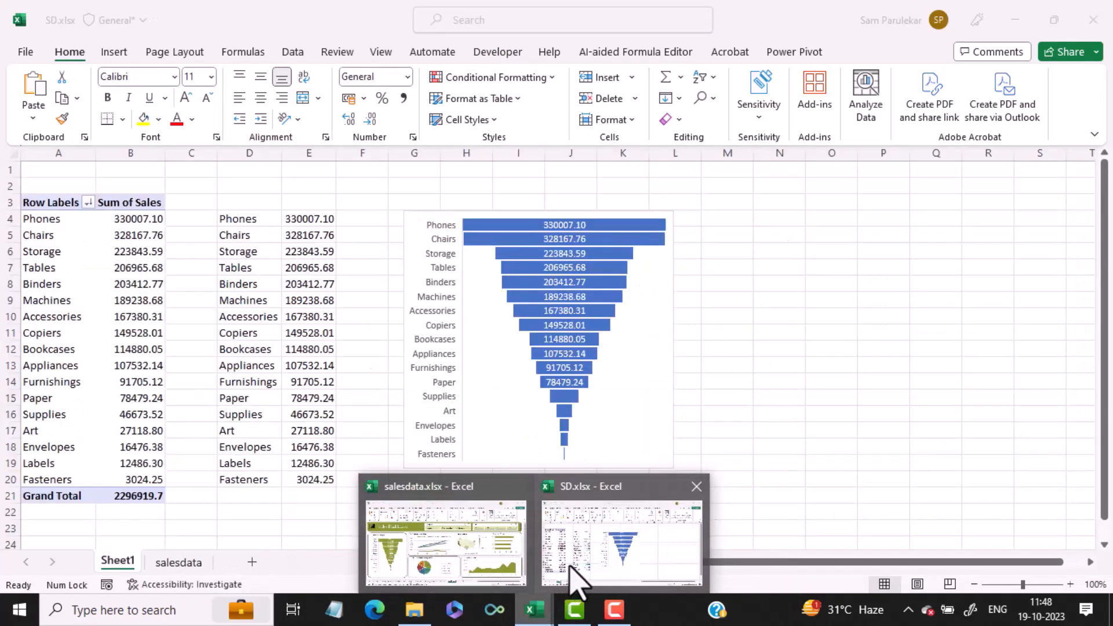
left_click(572, 577)
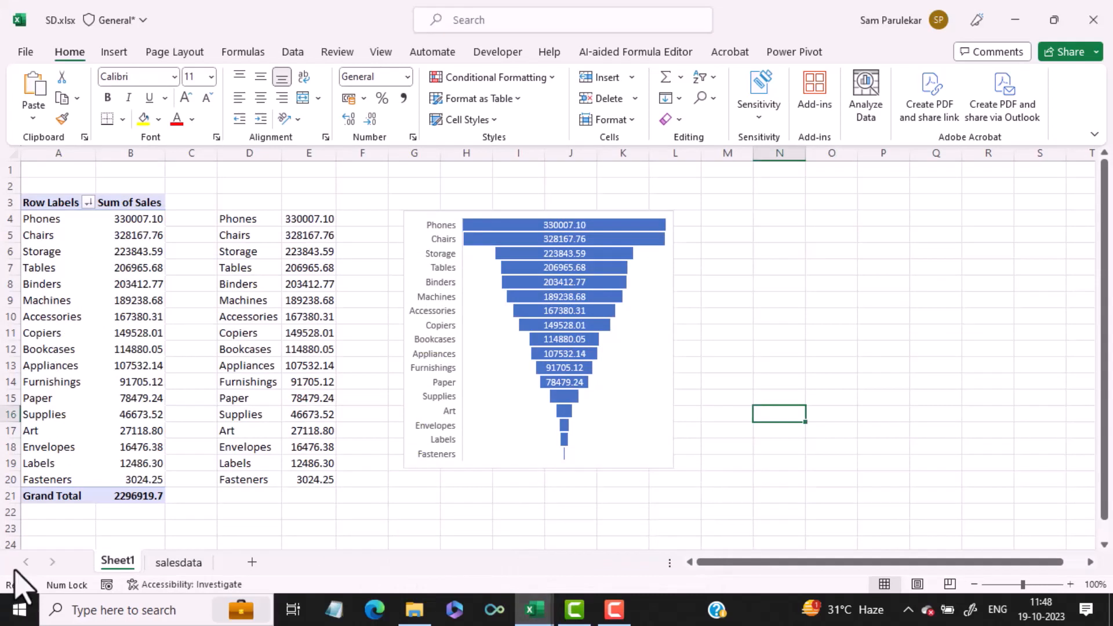
Step: Rename the pivot table and funnel chart worksheet Sheet1 as "Sales by Category"
double_click(116, 561)
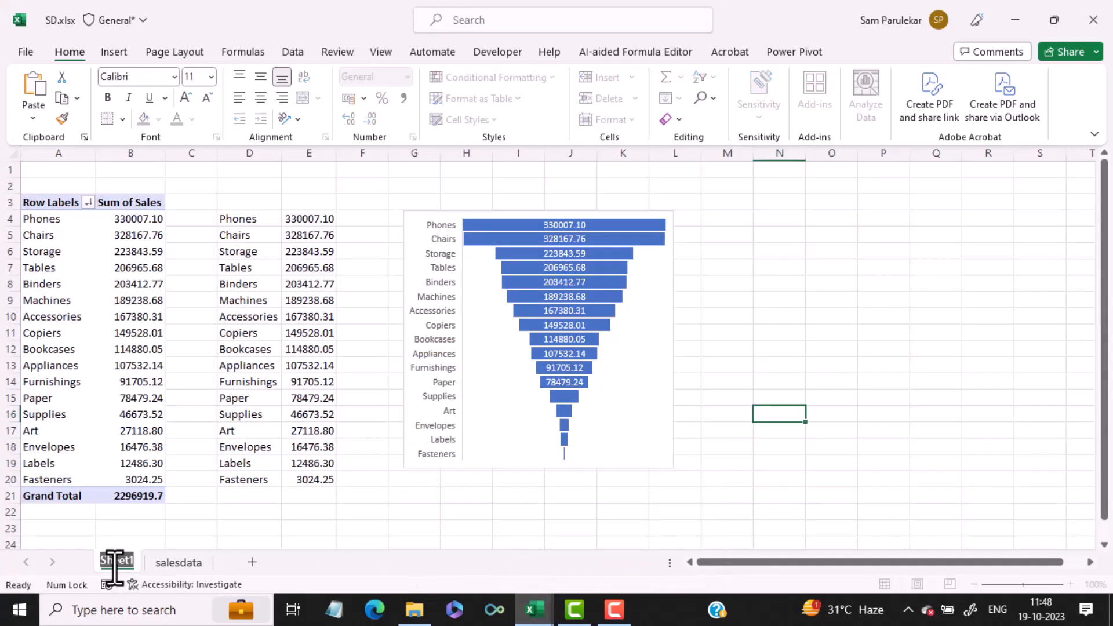
type("S")
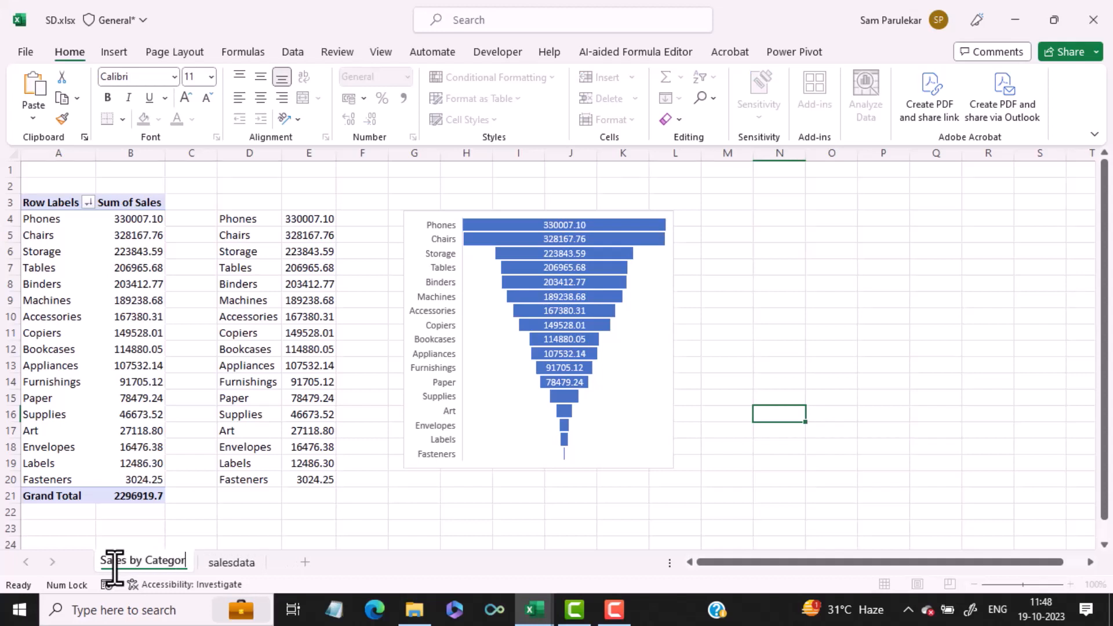
key("Return")
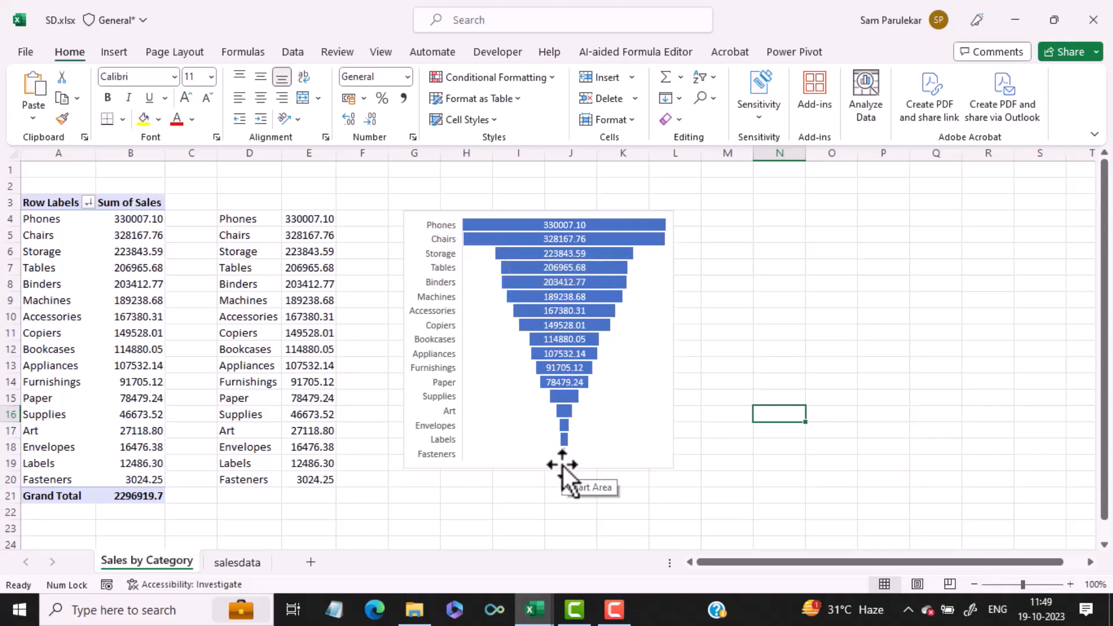
Step: Examine the Profit Gained over Time chart on the salesdata.xlsx dashboard, and return to the SD.xlsx workbook
mouse_move(544, 605)
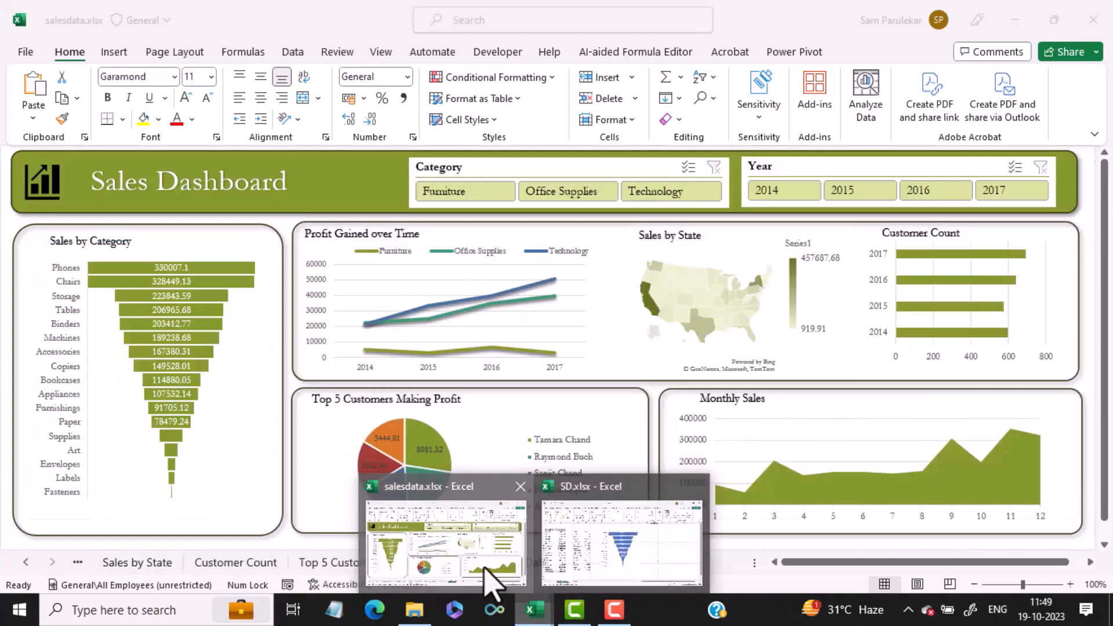
left_click(489, 580)
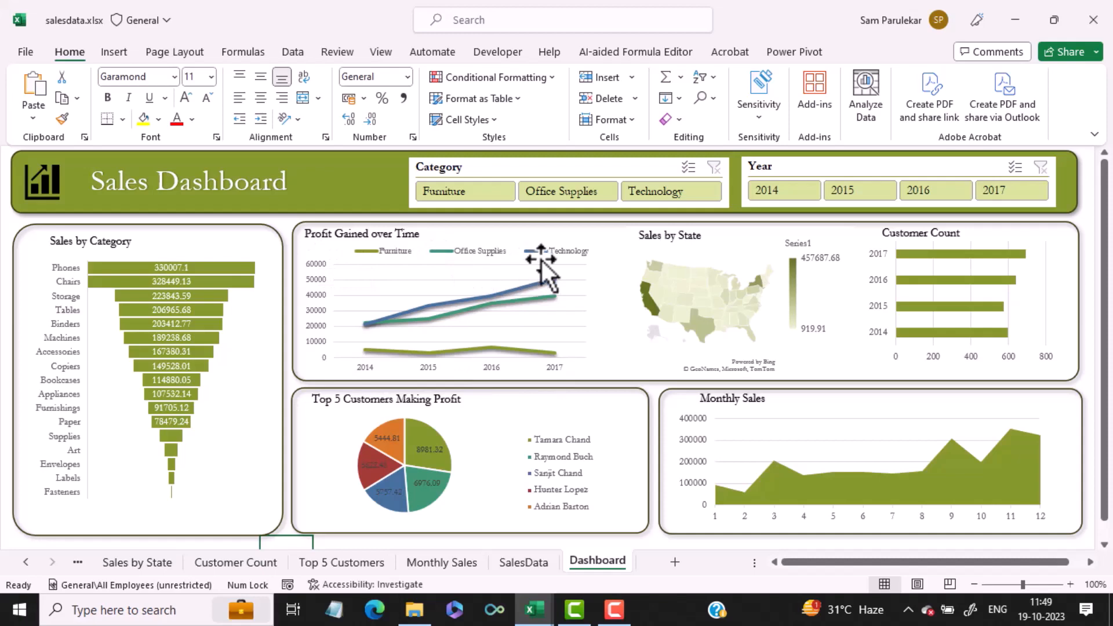
left_click(542, 613)
left_click(589, 551)
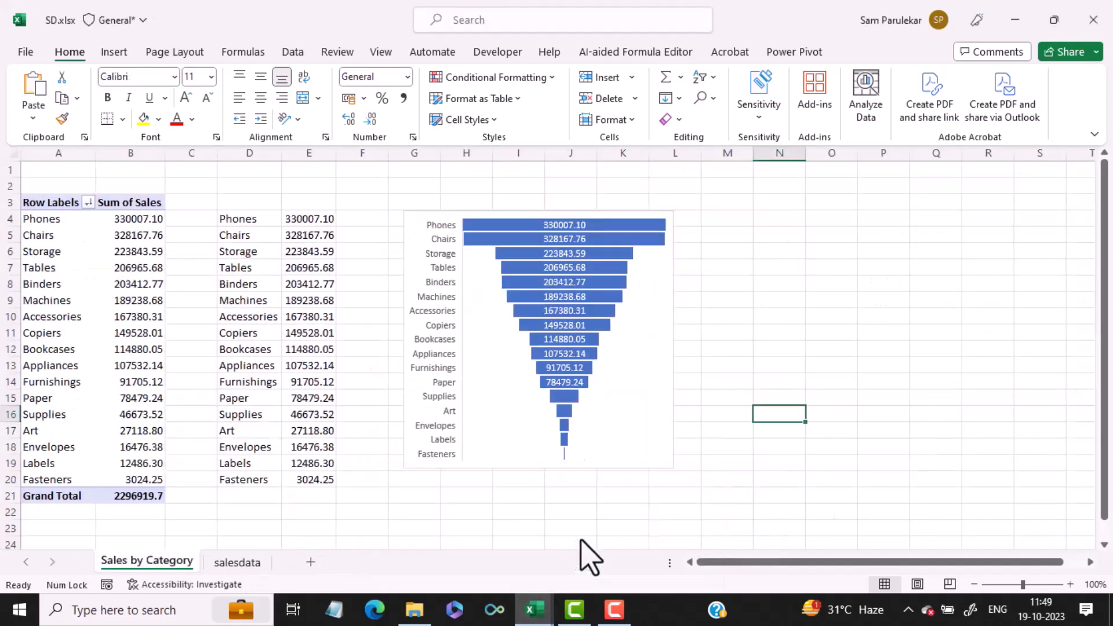
Step: Create a pivot table from the SalesData table on a new worksheet
left_click(249, 568)
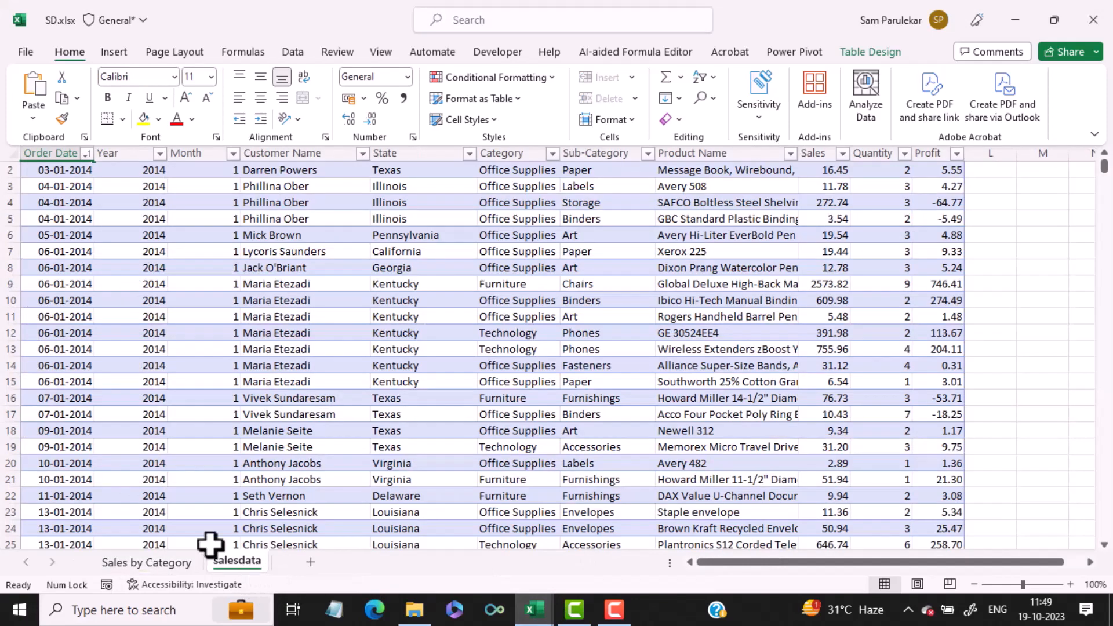
left_click(114, 54)
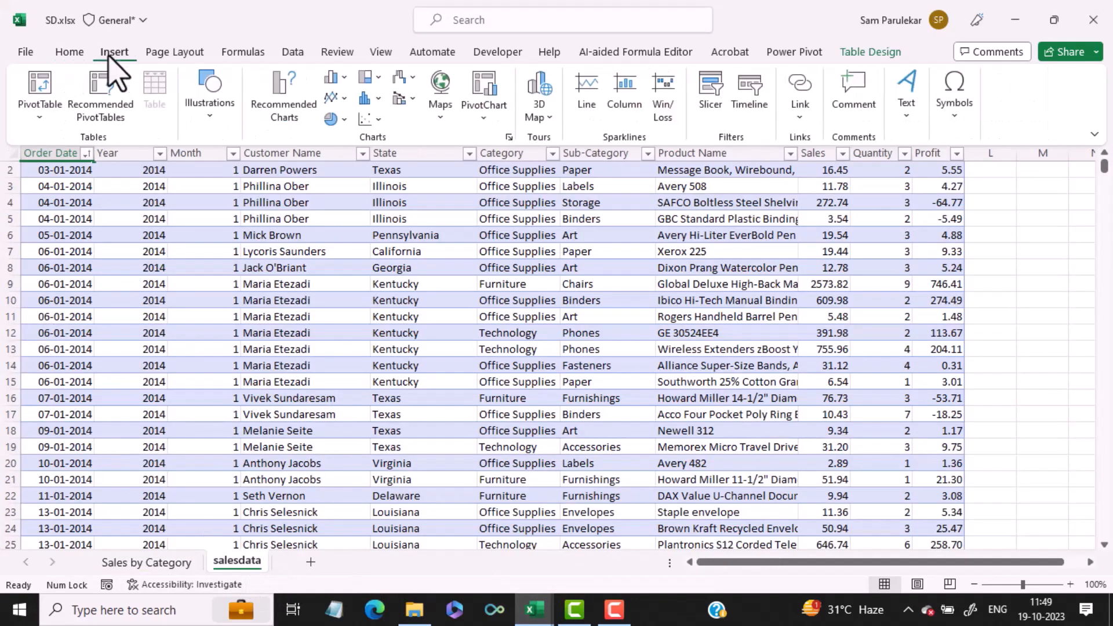
left_click(49, 103)
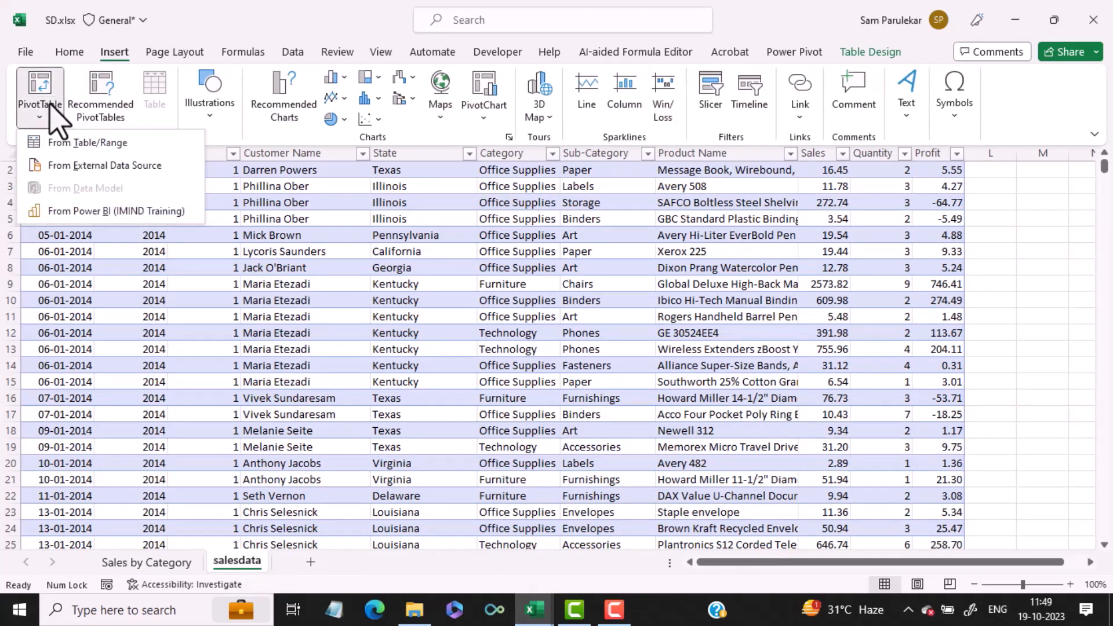
left_click(50, 103)
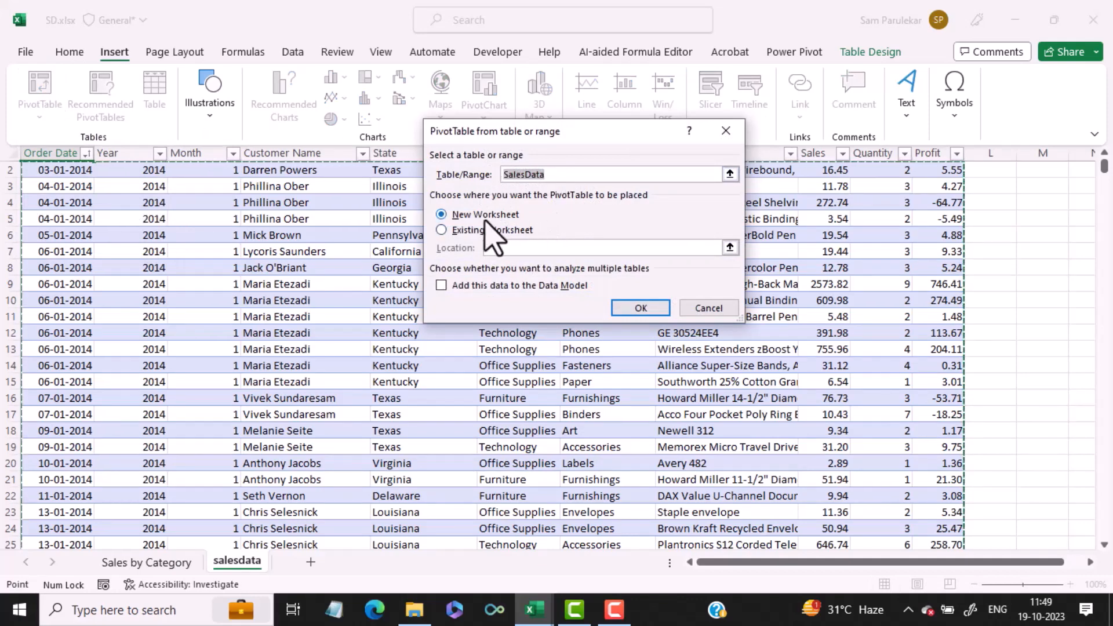
left_click(641, 309)
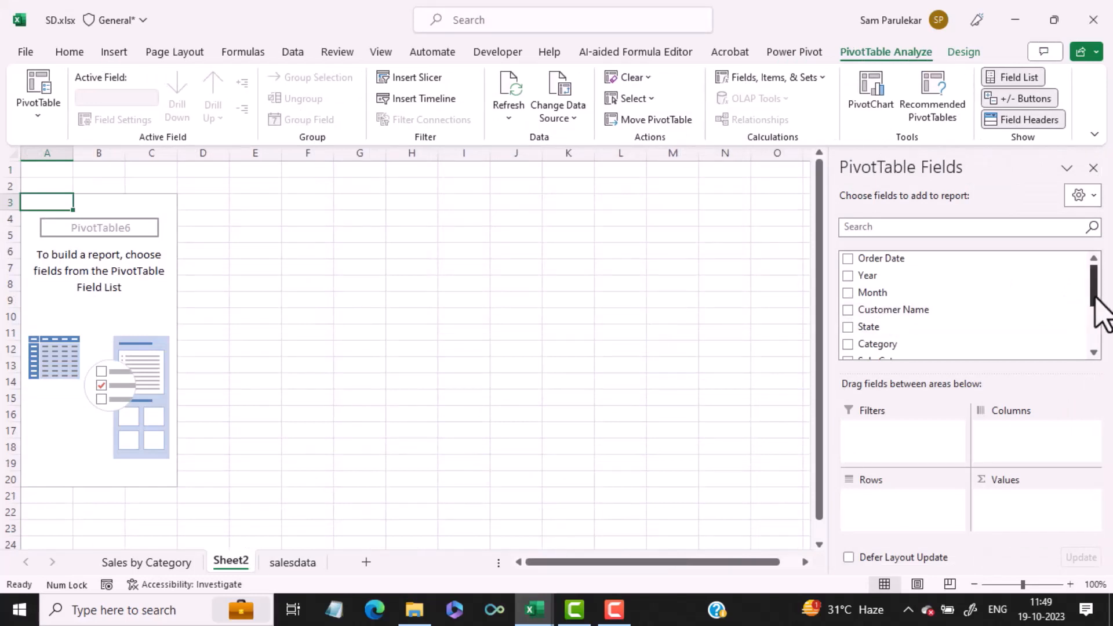
Step: Add Year as the row field and the sum of Profit as the values of the new pivot table
mouse_move(1096, 299)
left_mouse_down()
mouse_move(1095, 341)
mouse_move(1096, 291)
left_mouse_up()
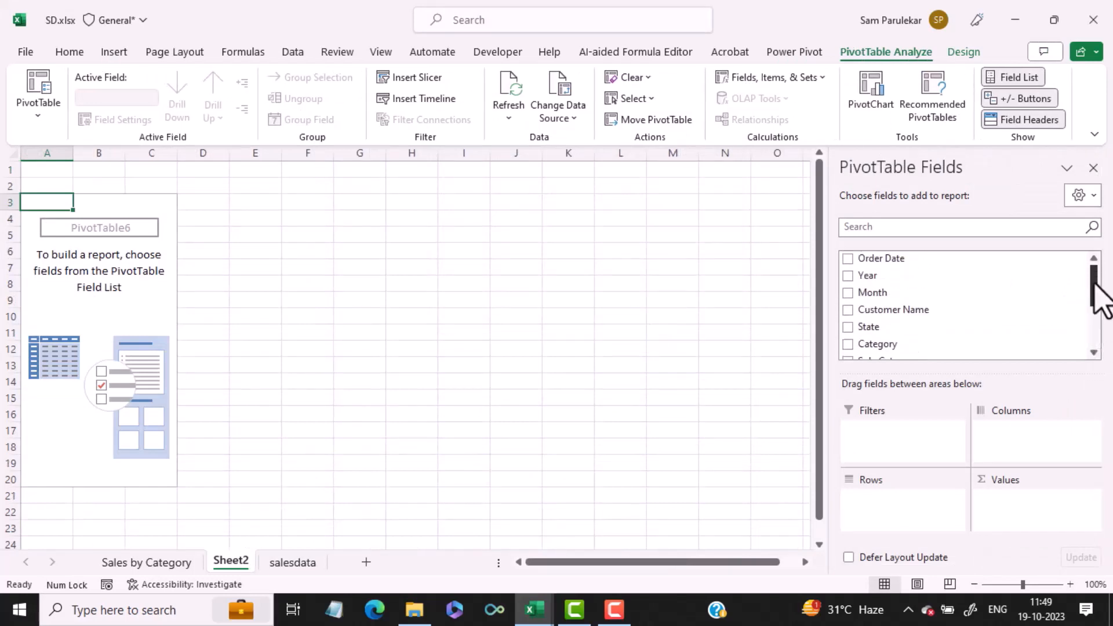
left_click_drag(890, 293, 896, 500)
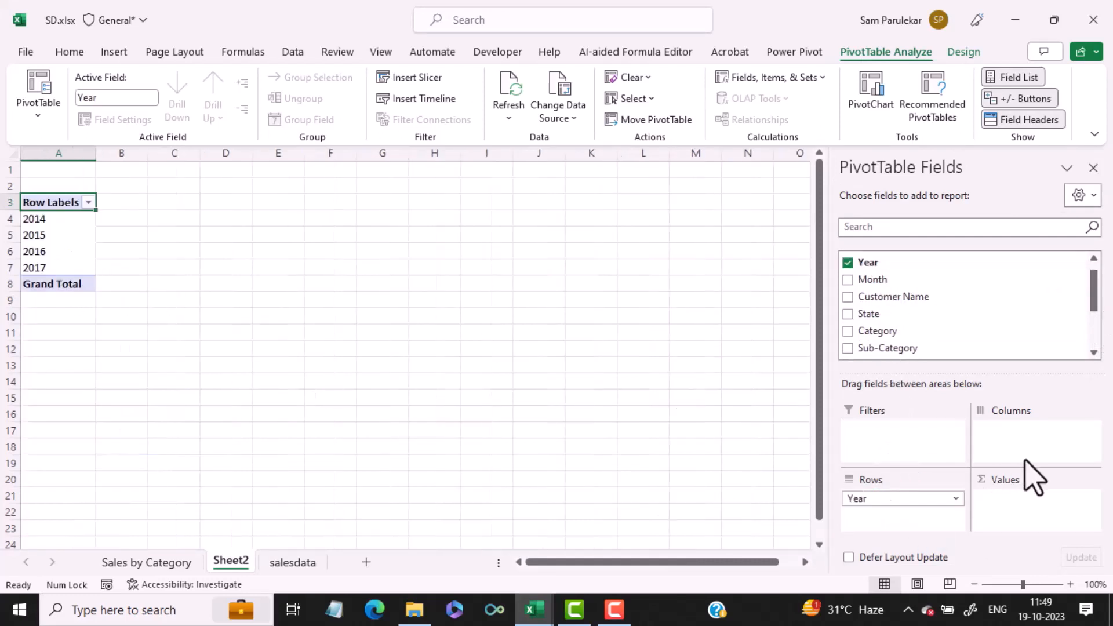
left_click_drag(1095, 303, 1093, 357)
left_click_drag(870, 331, 1024, 503)
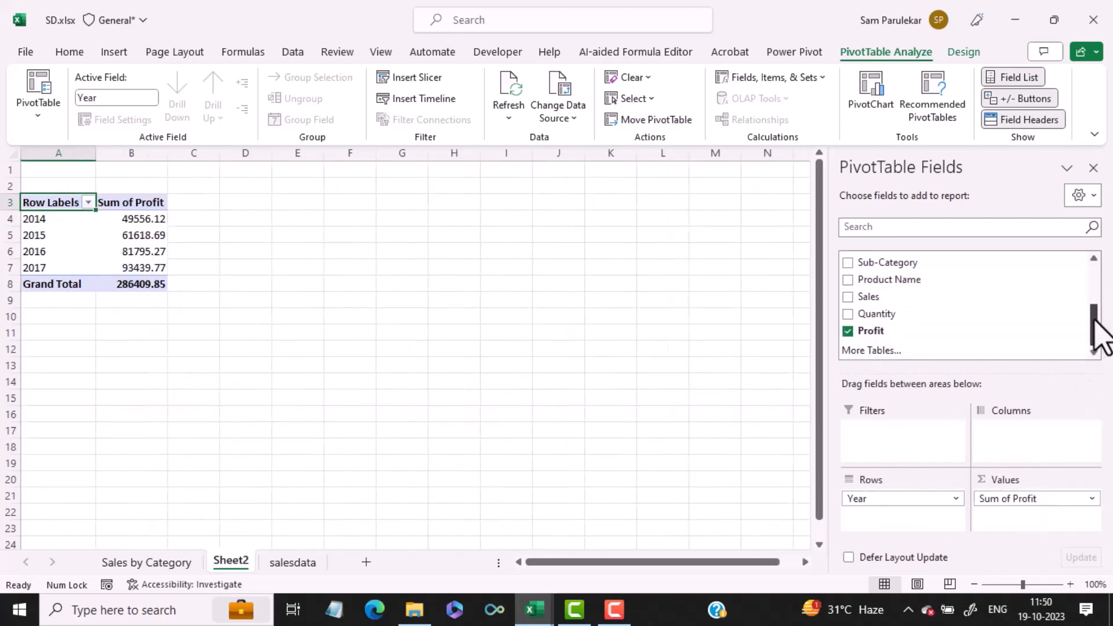
scroll(1095, 319, "up", 1)
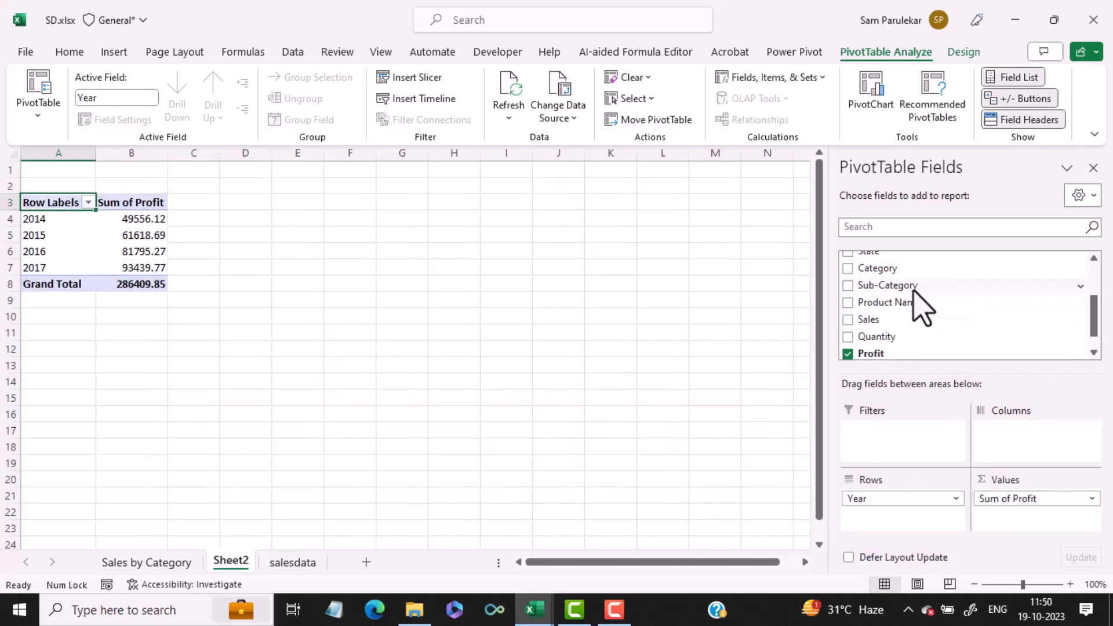
left_click_drag(915, 290, 997, 443)
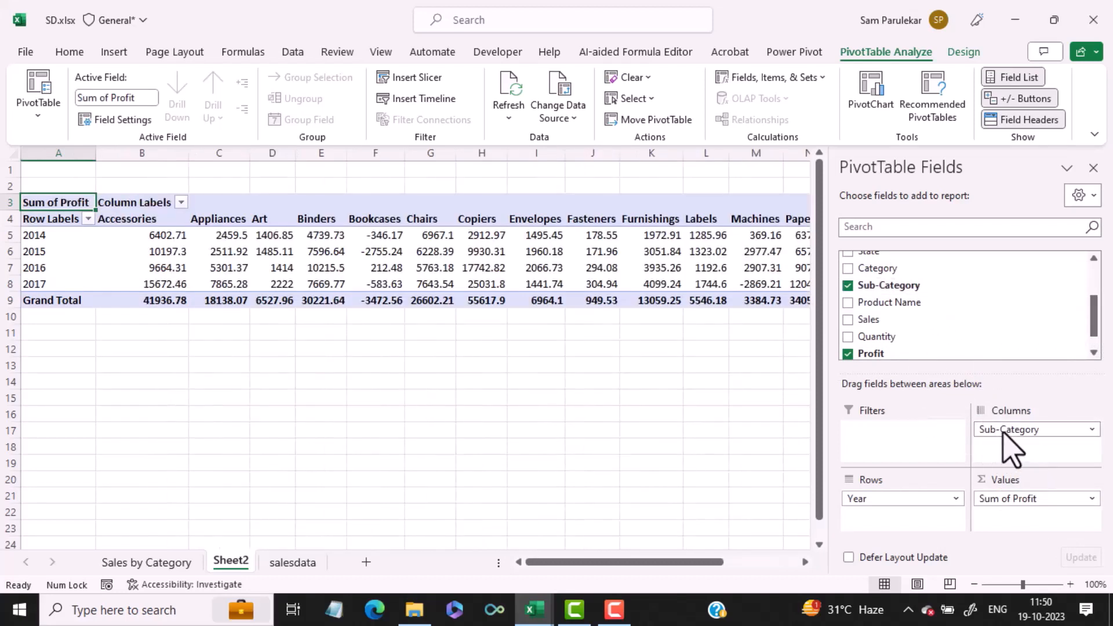
left_click_drag(1012, 447, 932, 341)
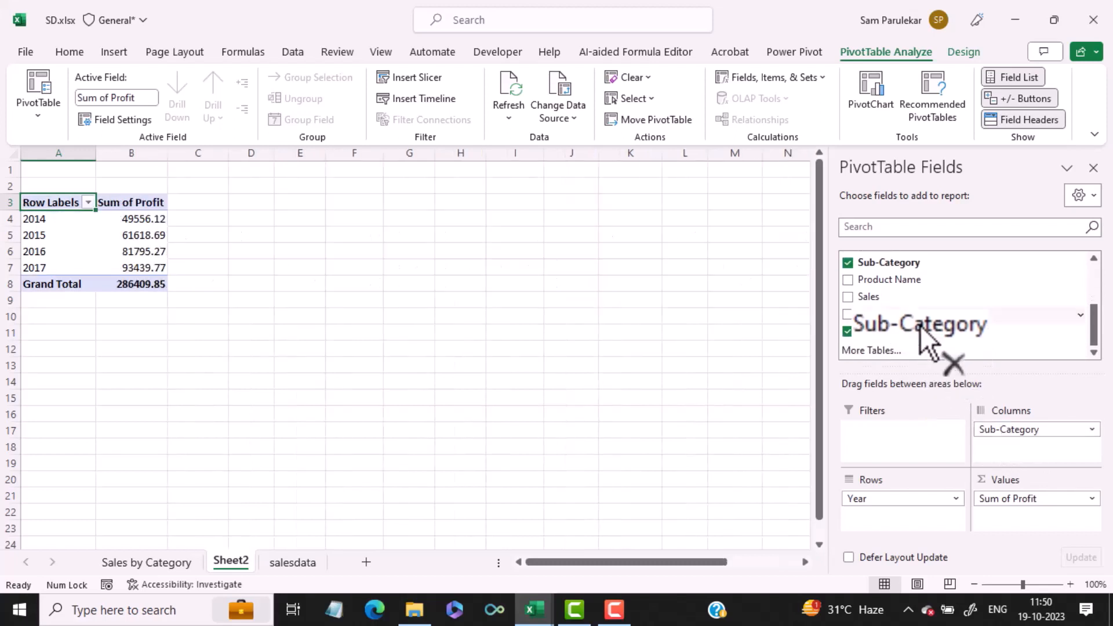
Step: Add Category as the pivot table's column field and remove the Grand Total row
left_click_drag(1075, 331, 1093, 330)
scroll(1098, 322, "up", 3)
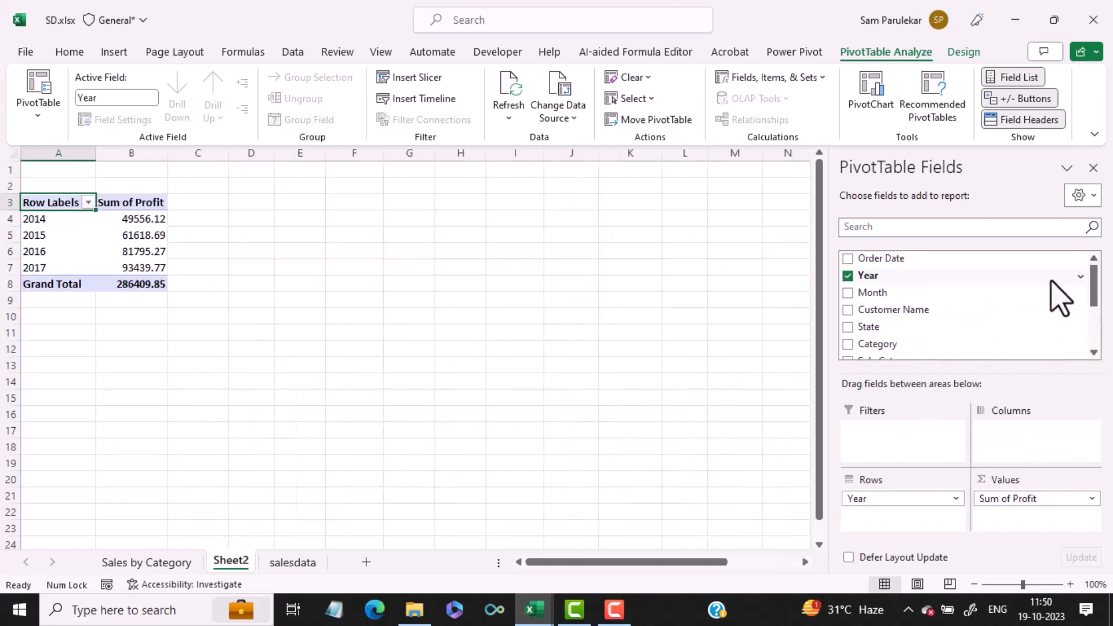
left_click_drag(878, 346, 1011, 429)
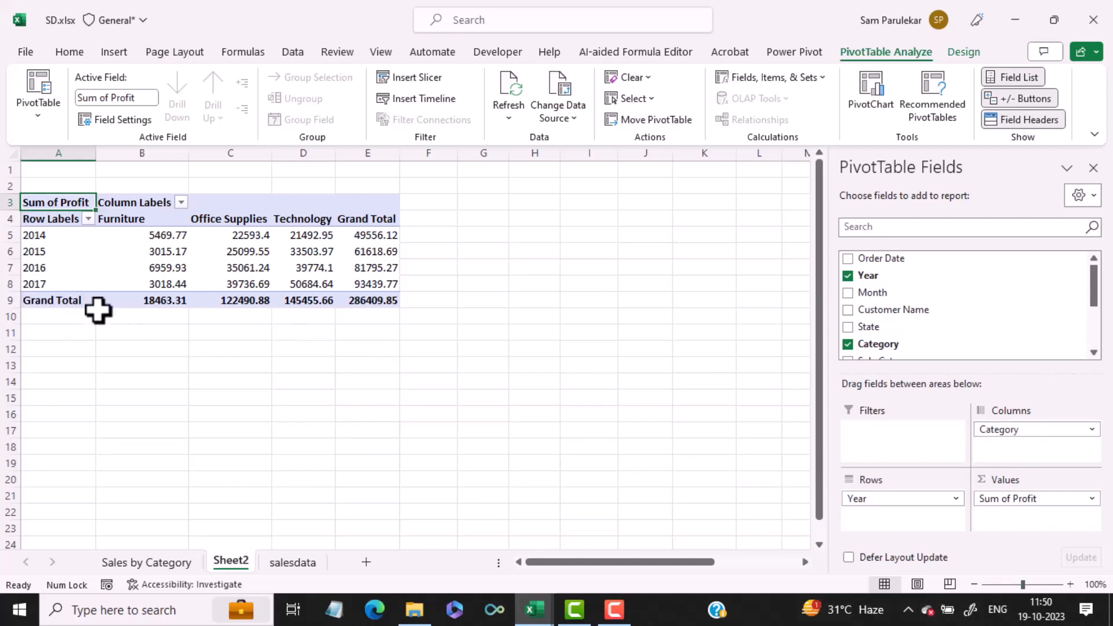
right_click(68, 300)
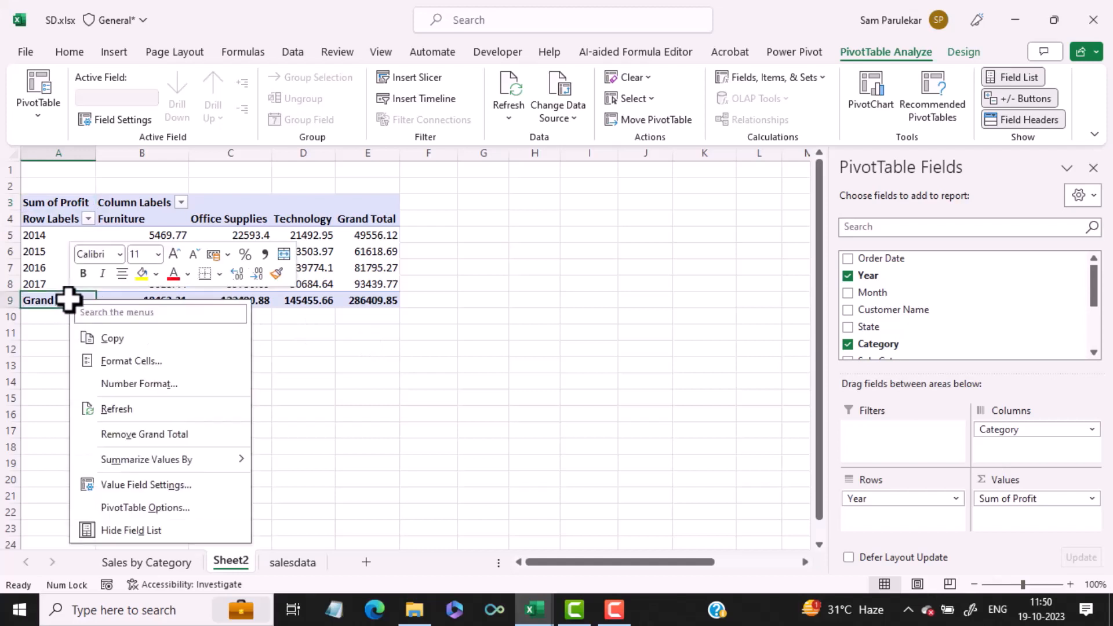
left_click(153, 435)
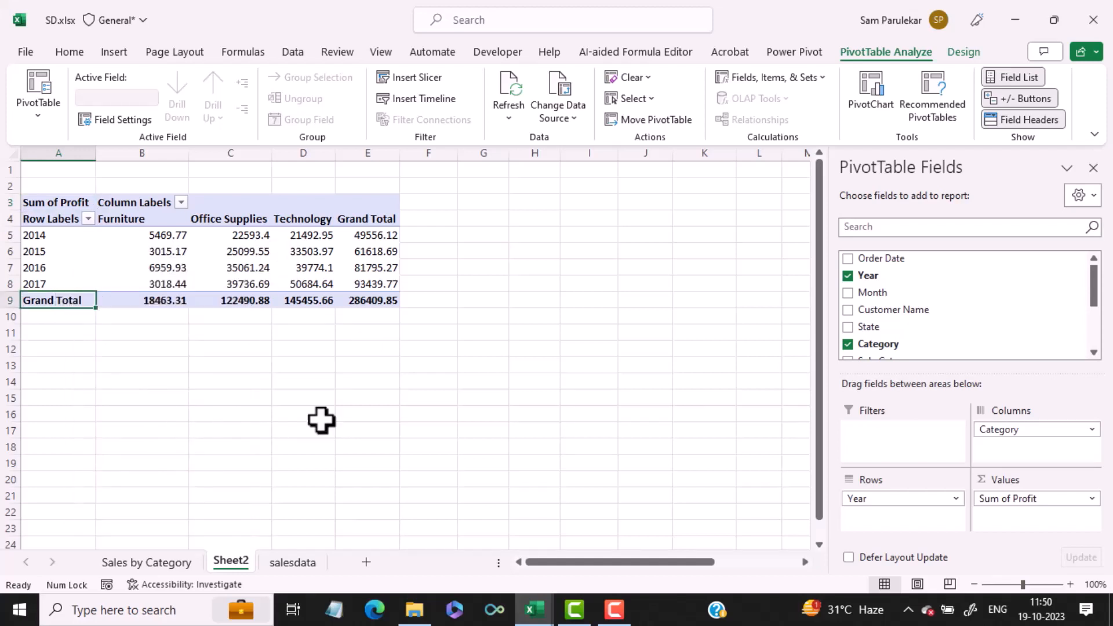
Step: Insert a 2-D line chart from the pivot table, close the field list, and place the chart beside the table around columns F to M
left_click(246, 255)
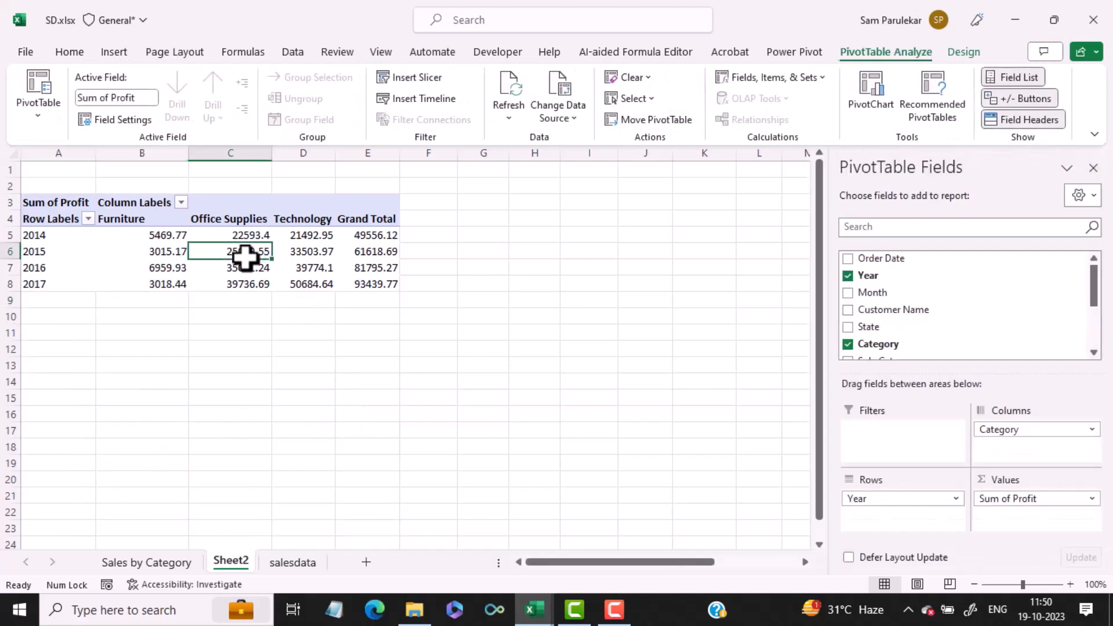
left_click(115, 58)
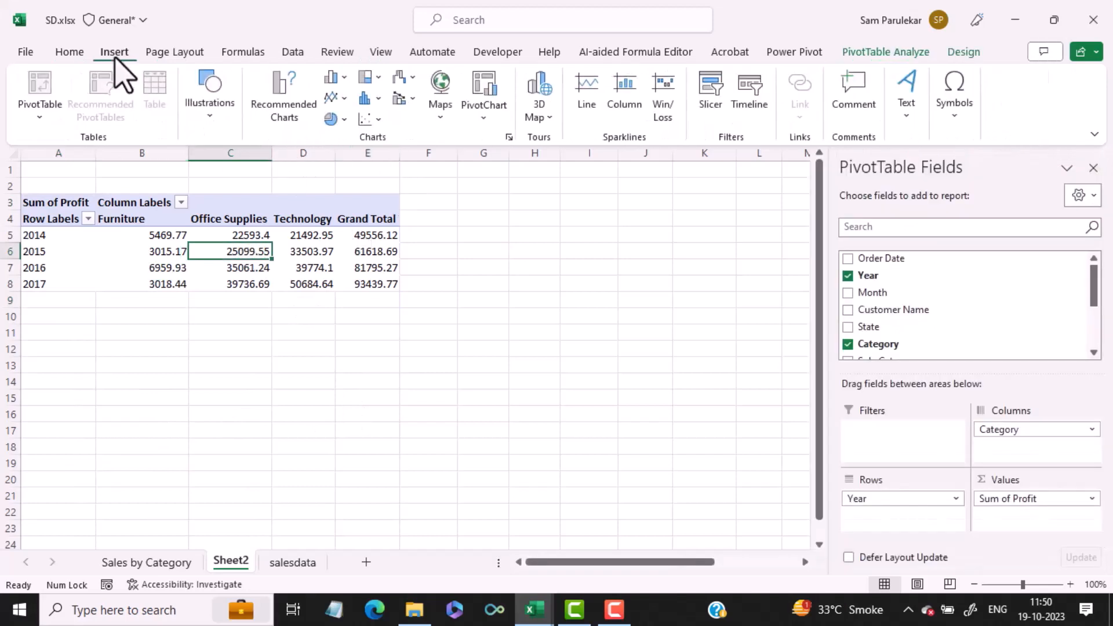
left_click(334, 99)
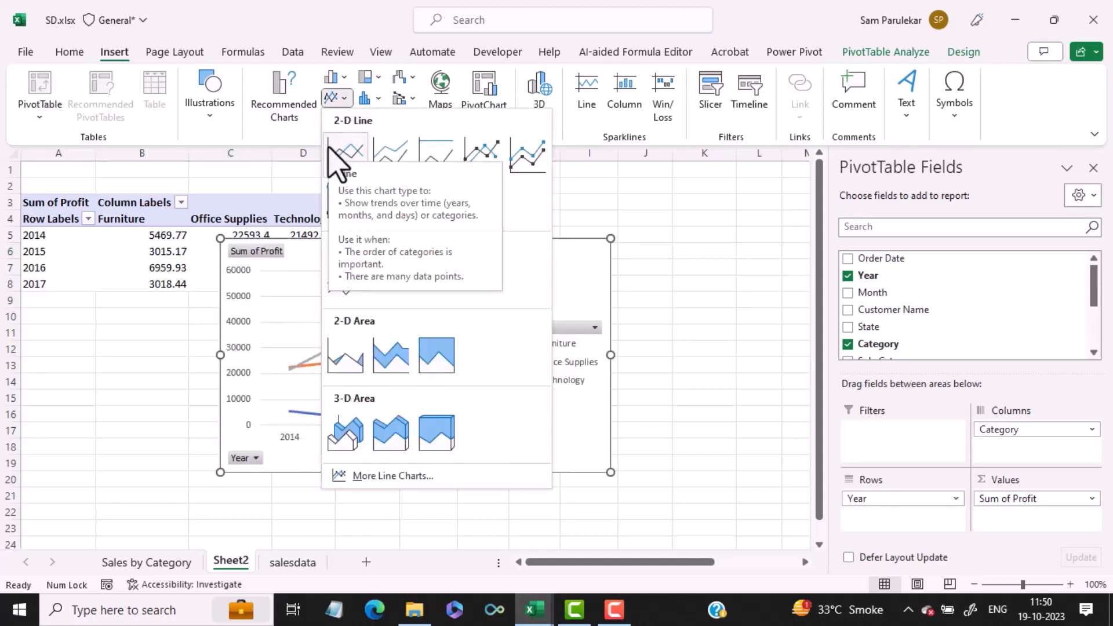
left_click(330, 150)
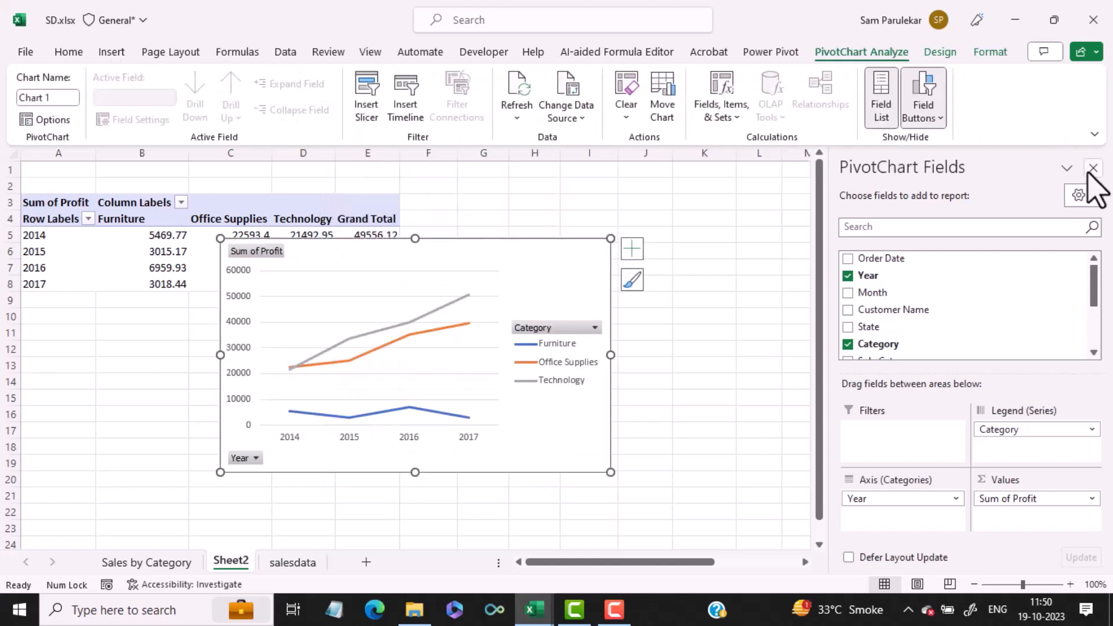
left_click(1093, 168)
left_click_drag(559, 242, 774, 195)
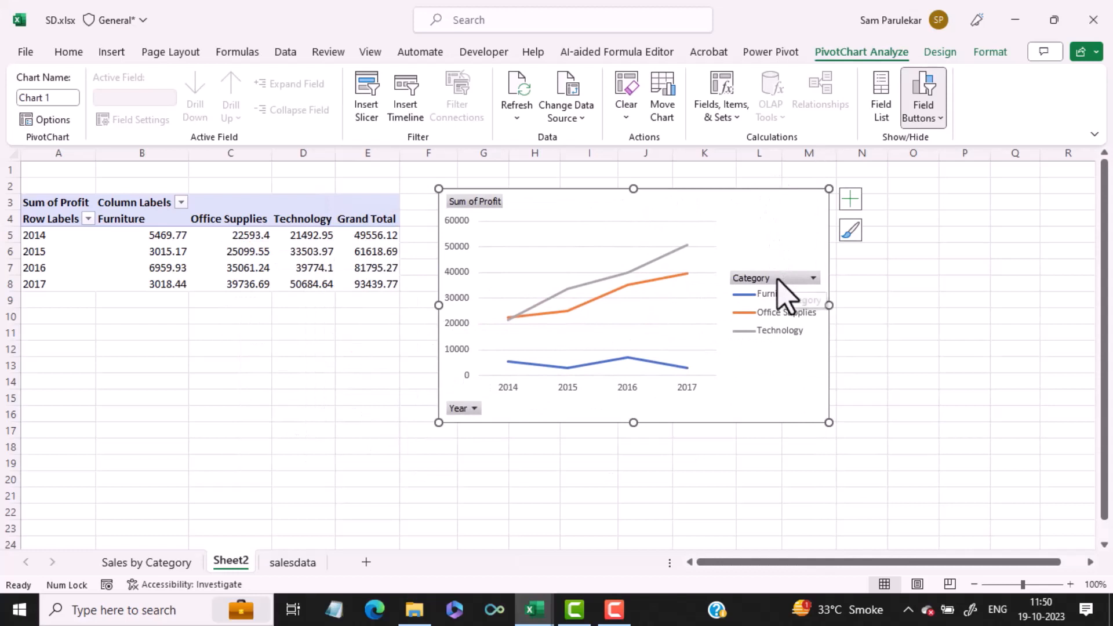
Step: Hide the Sum of Profit value field button and the Year axis field button on the line chart
left_click(847, 200)
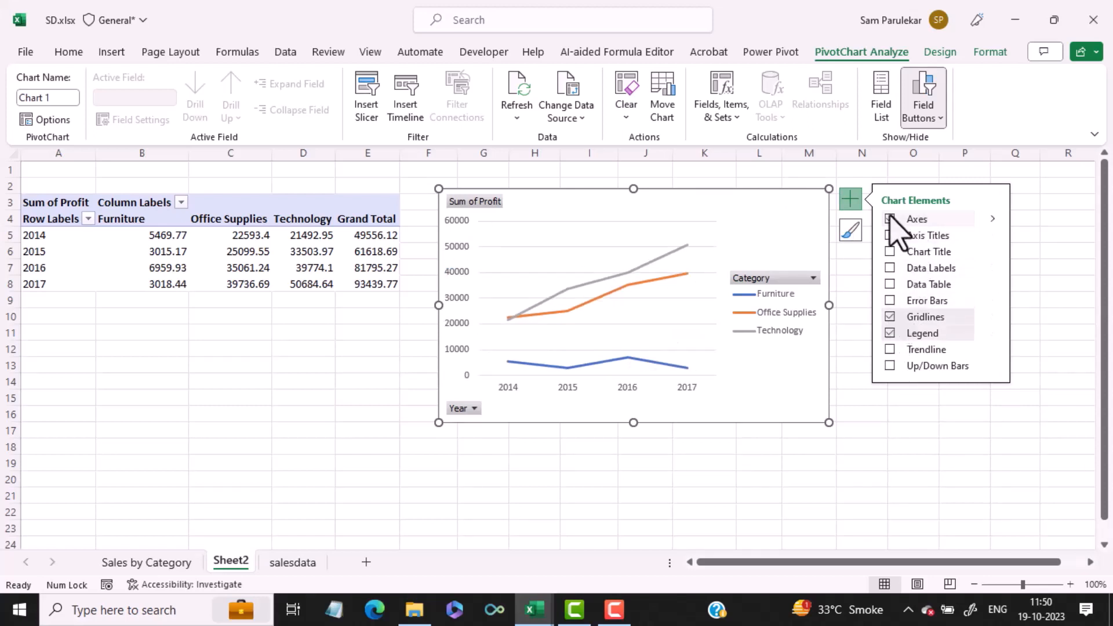
right_click(486, 200)
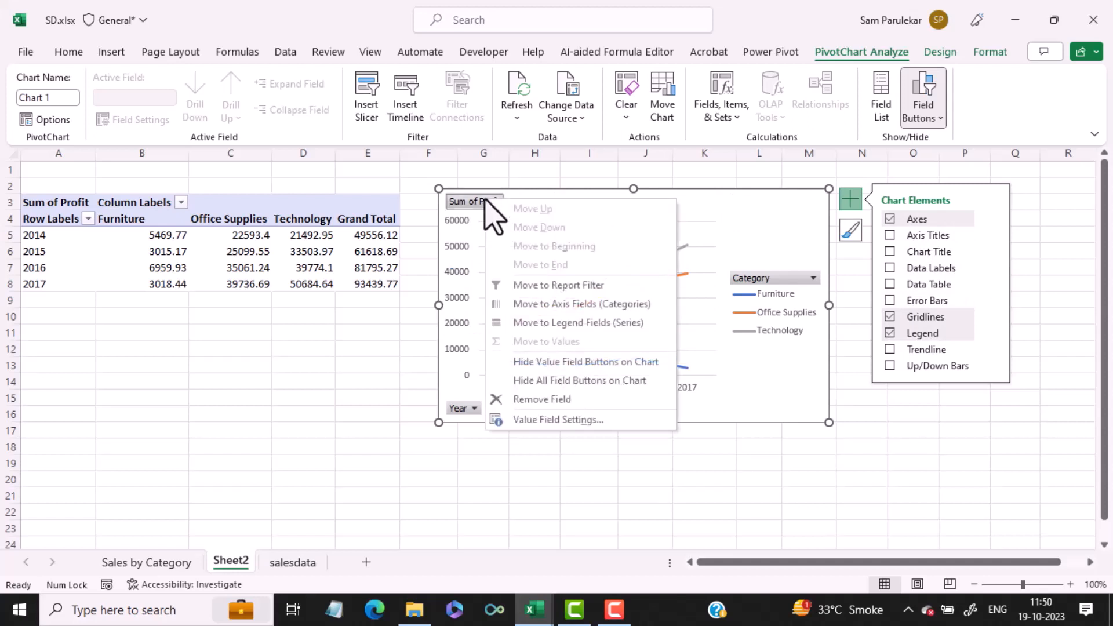
left_click(579, 367)
right_click(458, 408)
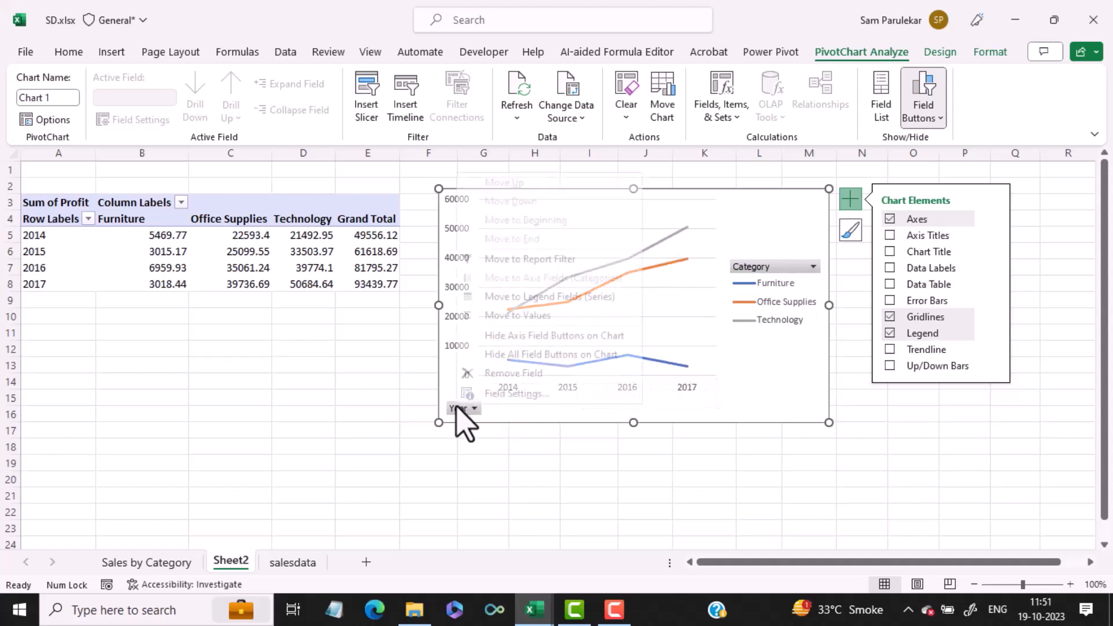
left_click(556, 336)
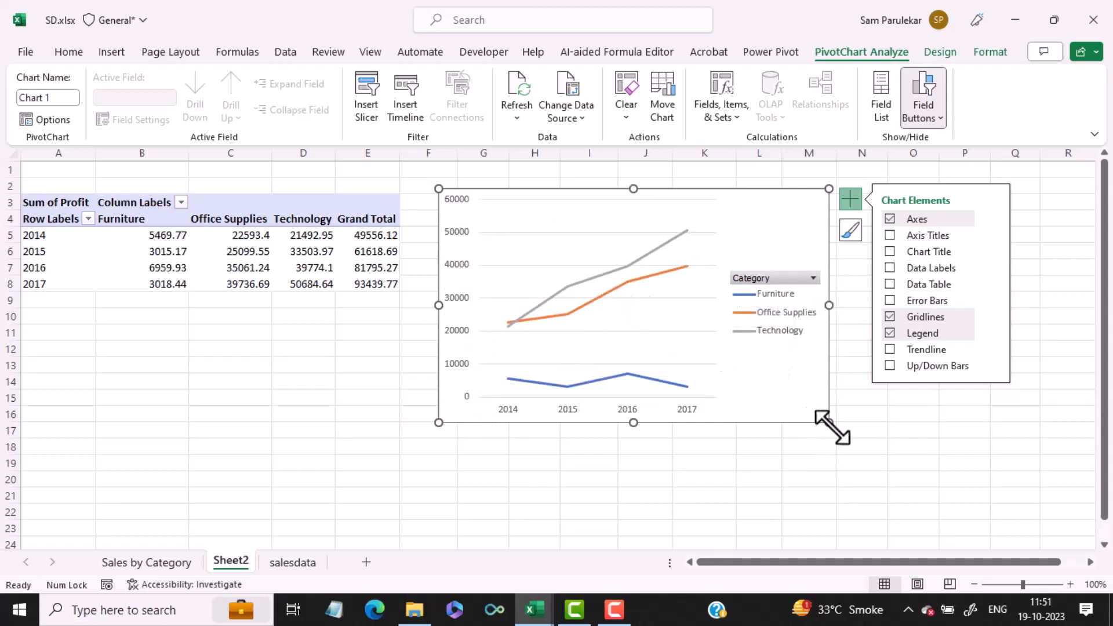
Step: Move the line chart's Category legend from beside the plot to above it
left_click(654, 238)
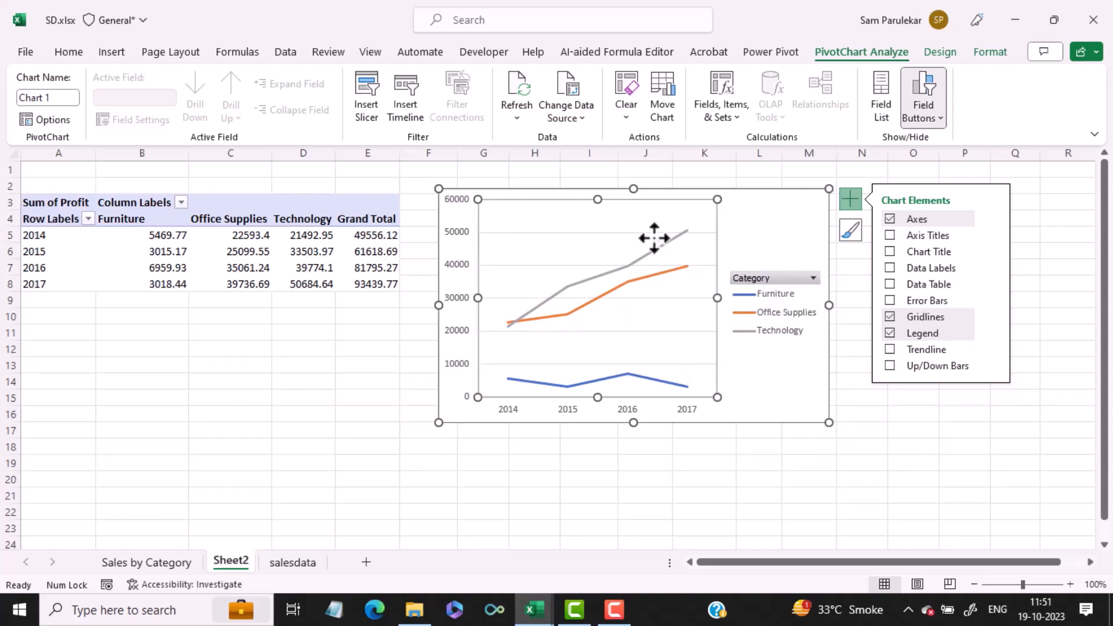
left_click(774, 263)
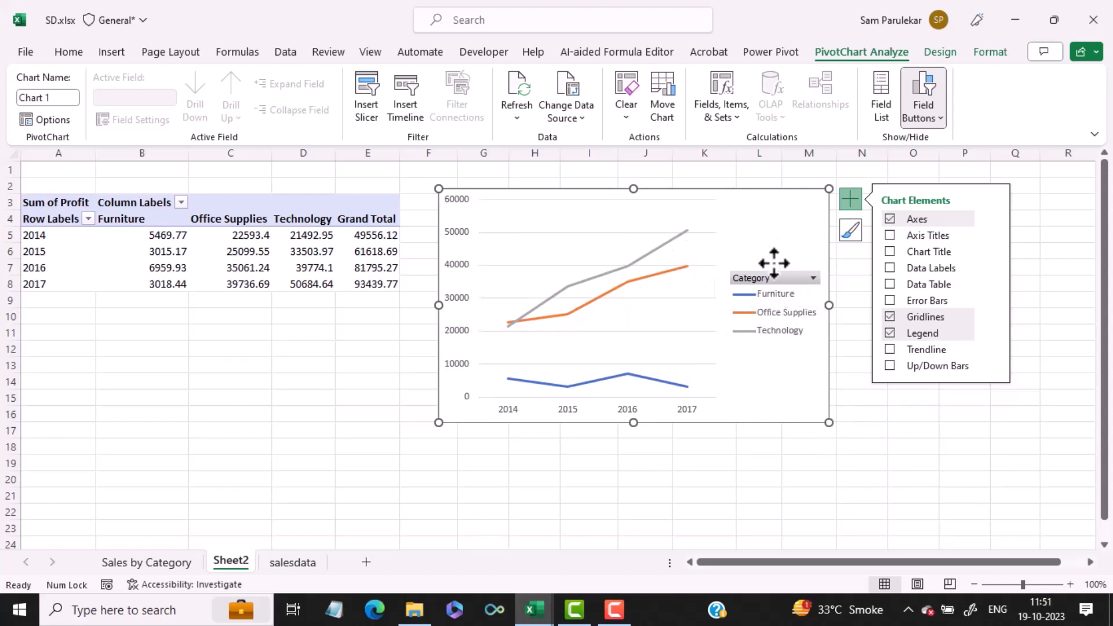
left_click(771, 274)
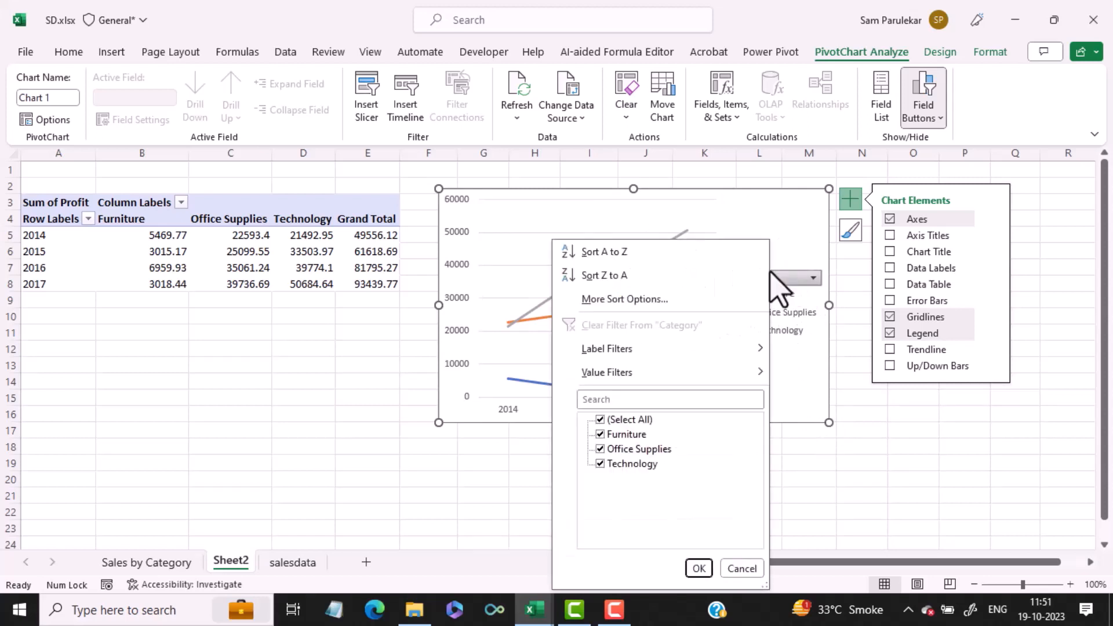
left_click(798, 362)
left_click(790, 330)
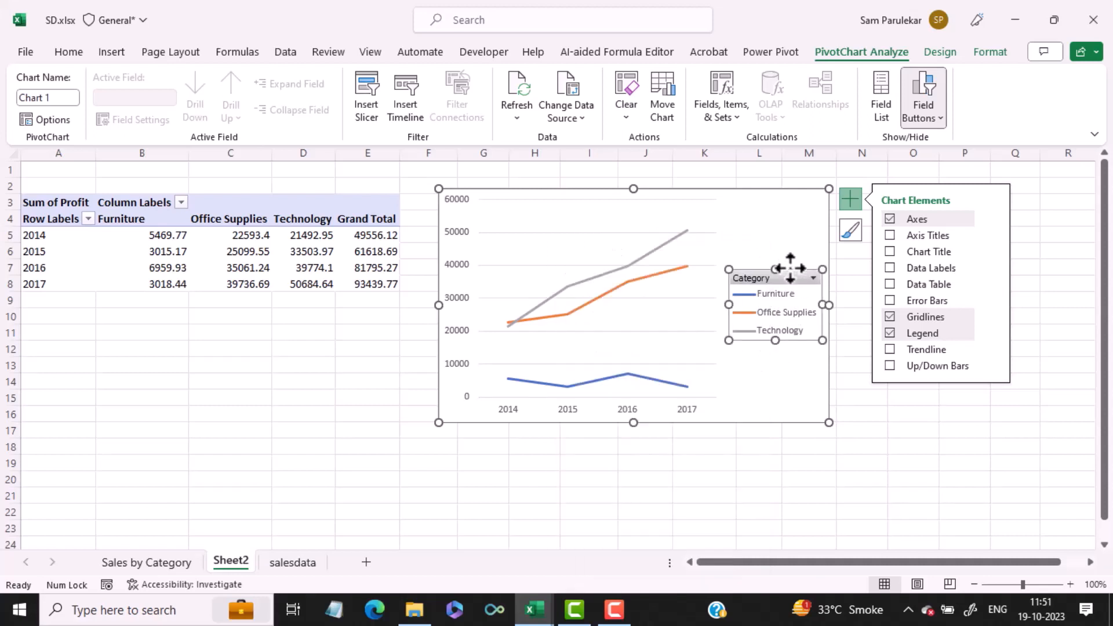
left_click_drag(790, 268, 597, 250)
left_click(677, 222)
left_click(560, 209)
left_click(598, 215)
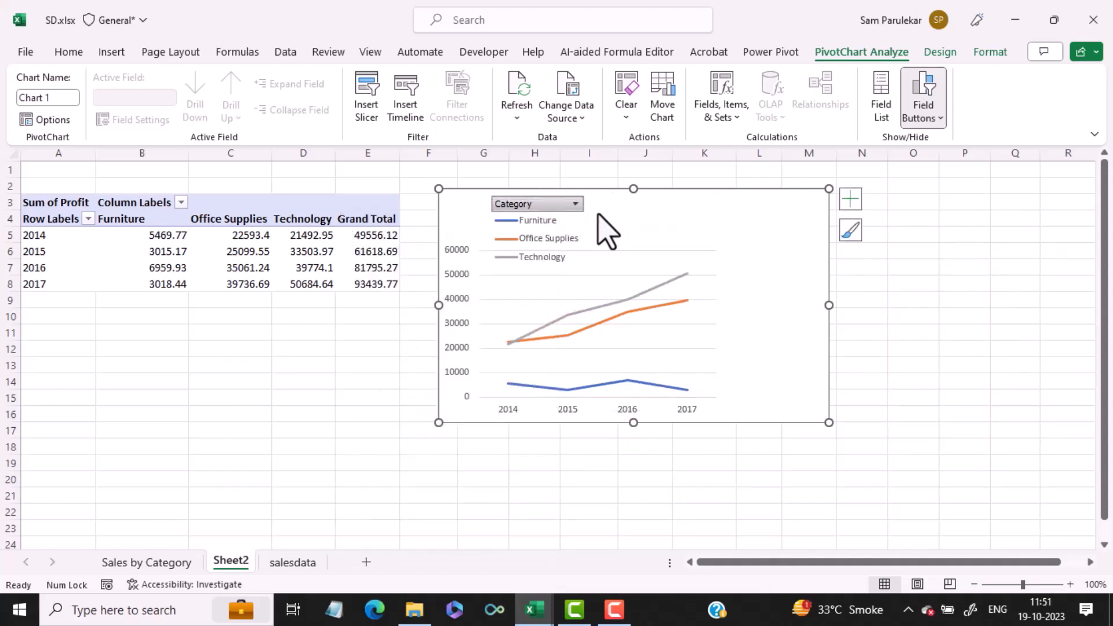
Step: Widen and flatten the legend so that Furniture, Office Supplies and Technology sit in a single row
left_click(578, 223)
left_click_drag(583, 231, 726, 220)
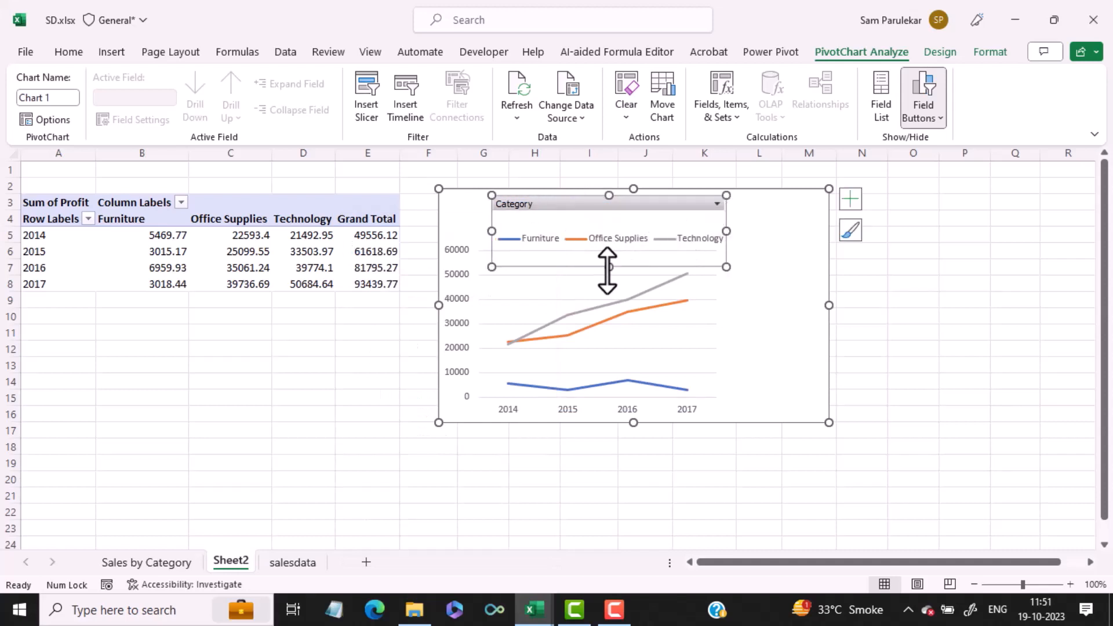
left_click_drag(609, 239, 609, 236)
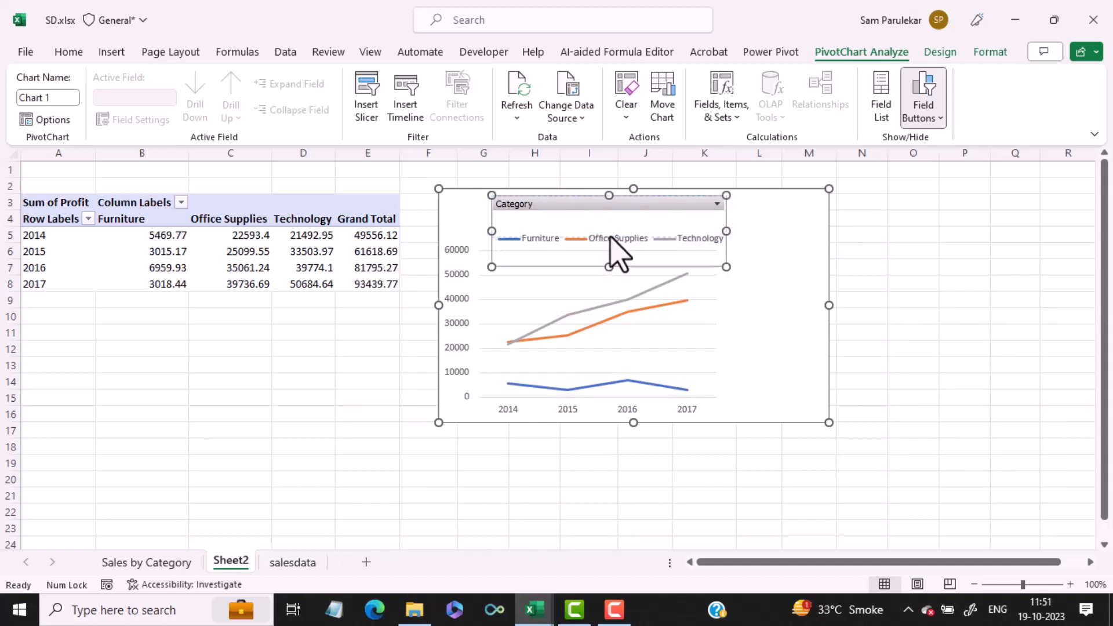
Step: Widen the line chart's plot area to fill the space where the legend was, reaching about column M
left_click(749, 301)
left_click(655, 316)
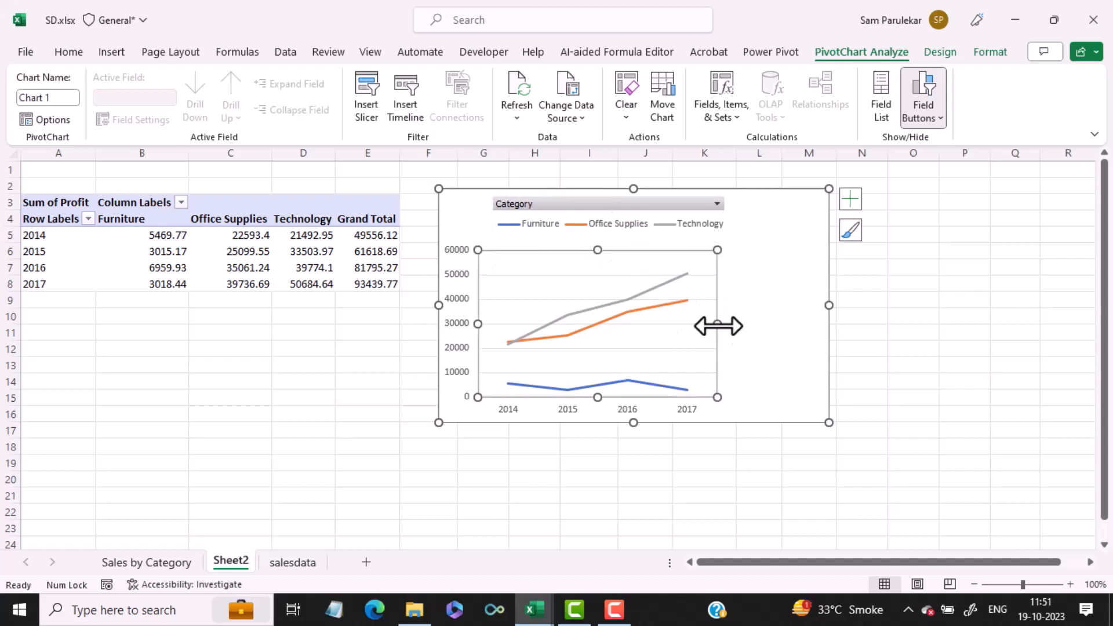
left_click_drag(718, 324, 795, 325)
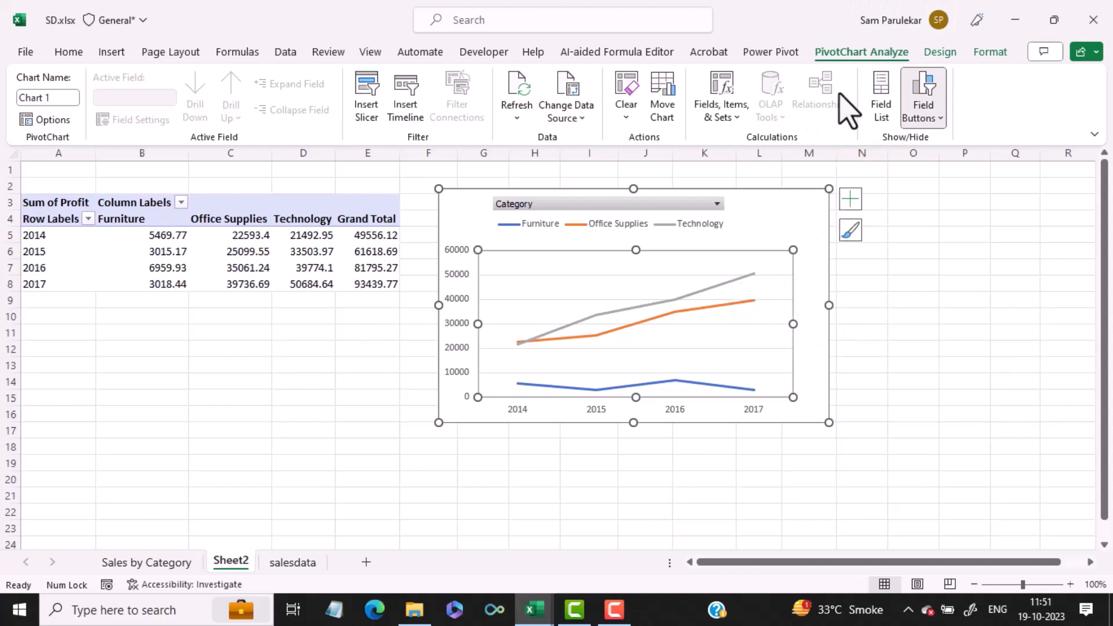
Step: Switch to the finished dashboard in salesdata.xlsx to check the Profit Gained over Time chart
left_click(986, 54)
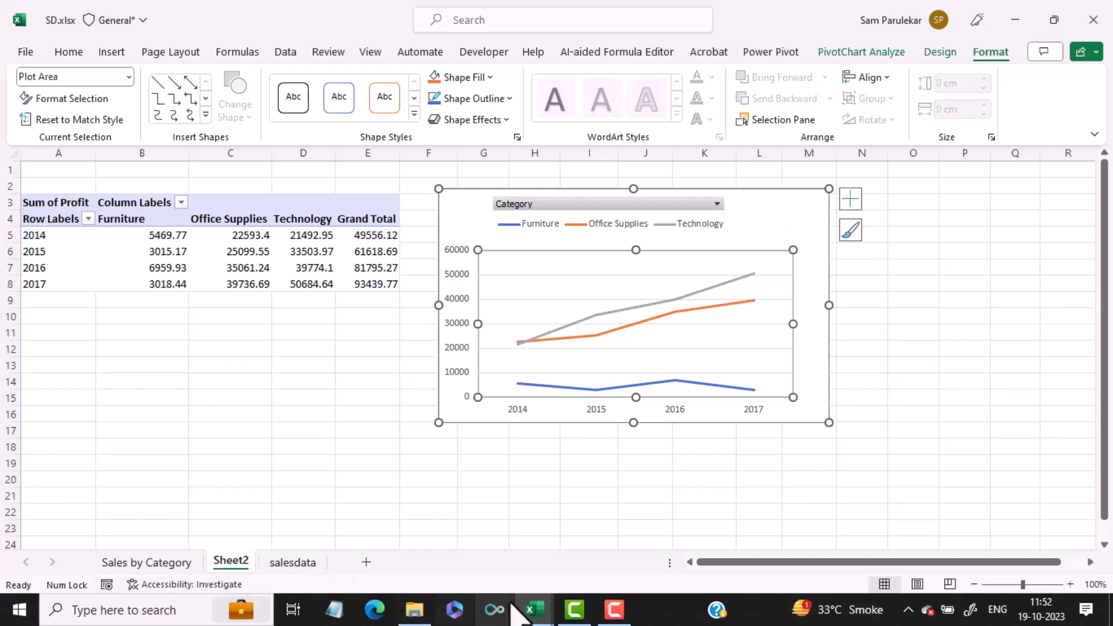
mouse_move(536, 608)
left_click(479, 574)
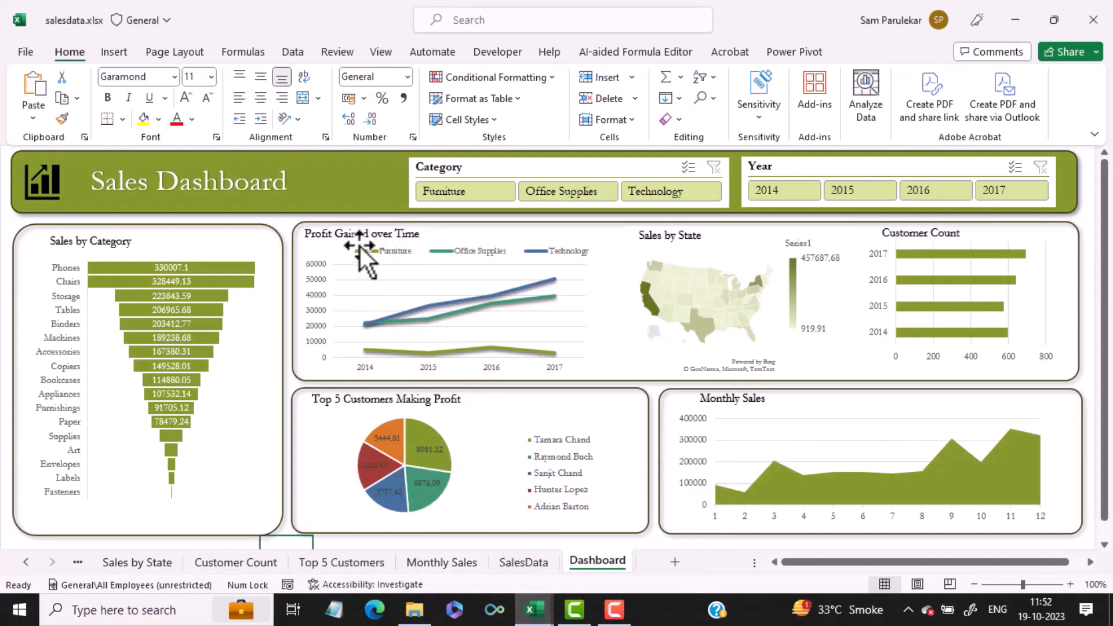
Step: Return to SD.xlsx and rename Sheet2, holding the yearly profit pivot table and line chart, as Profit Gained
mouse_move(534, 609)
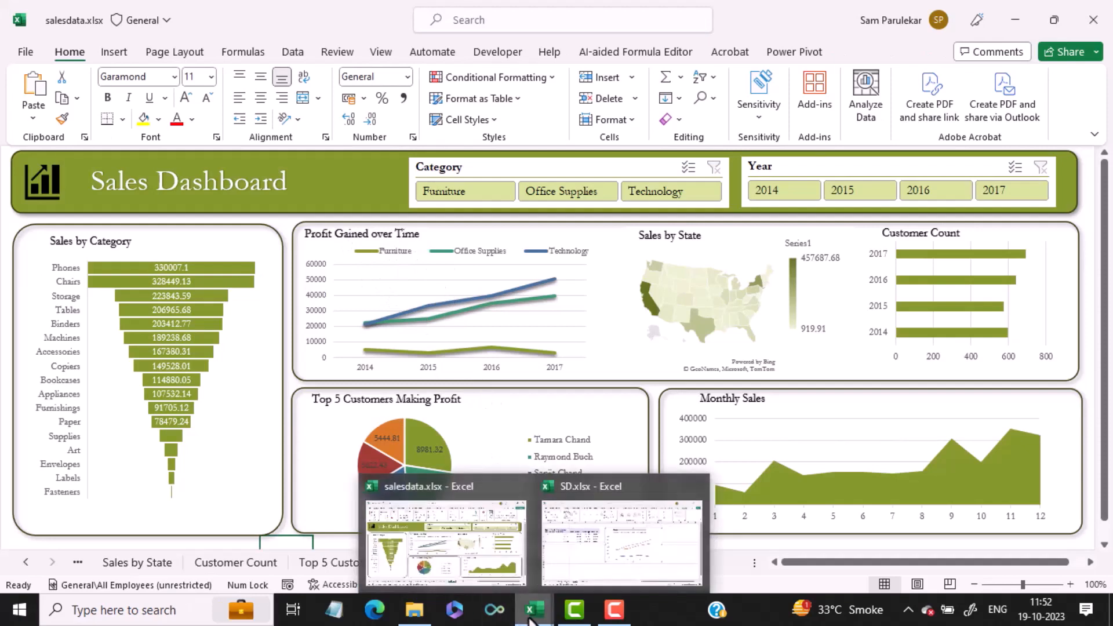
left_click(592, 581)
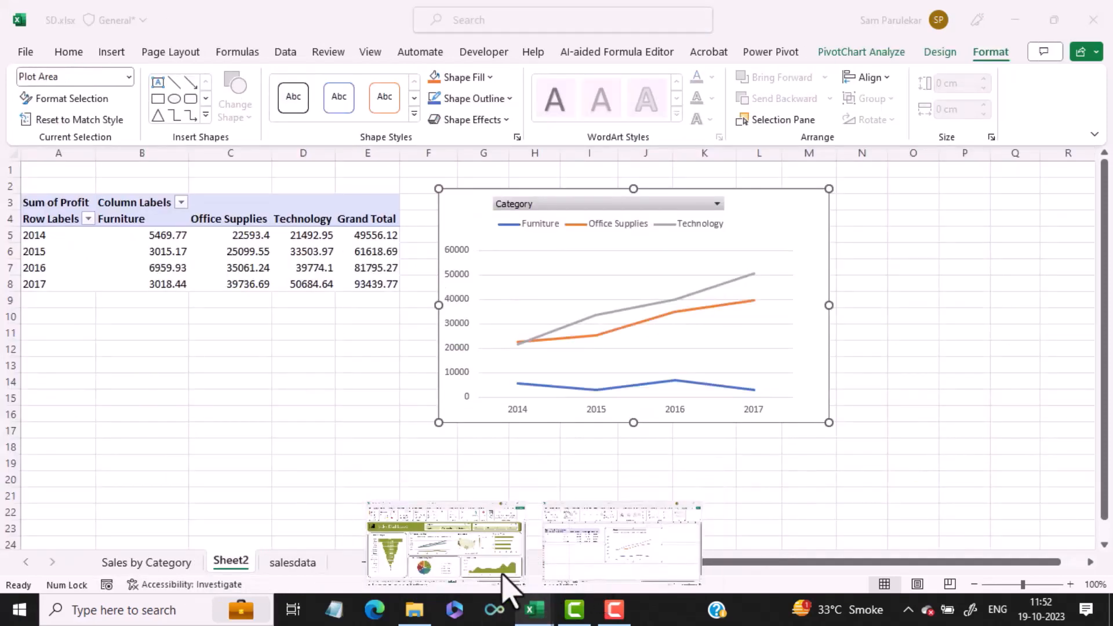
double_click(227, 561)
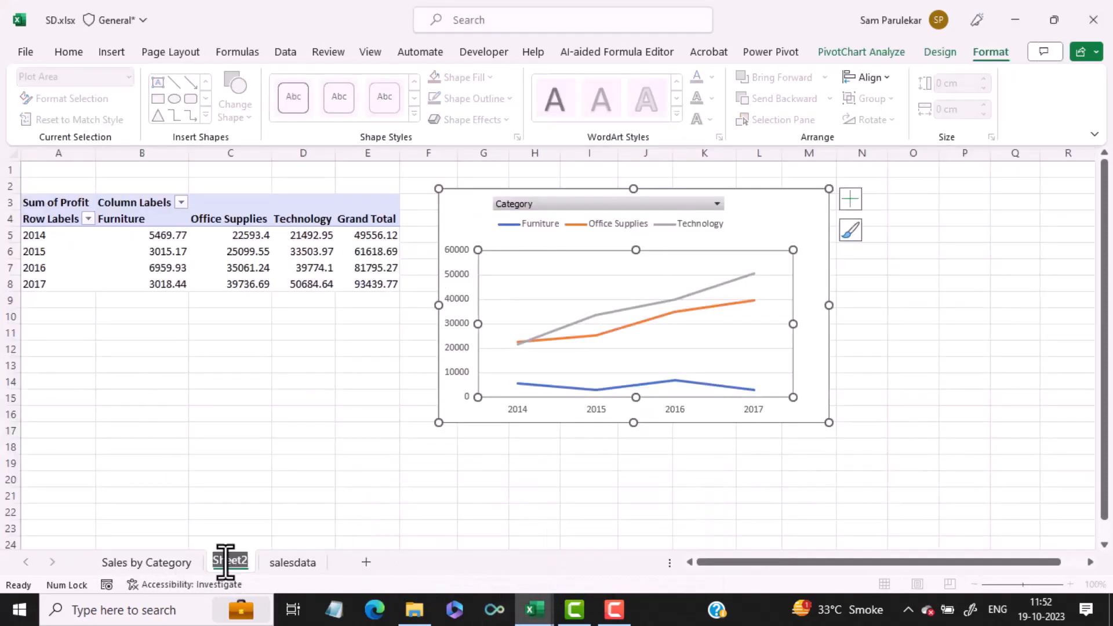
type("Pro")
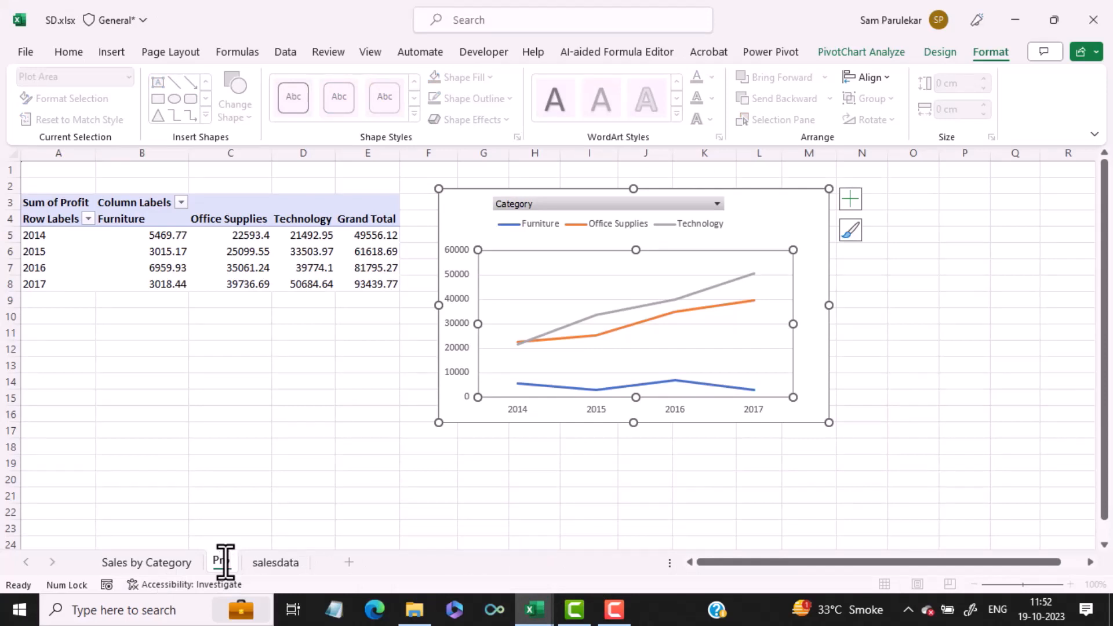
type("fit Gaine")
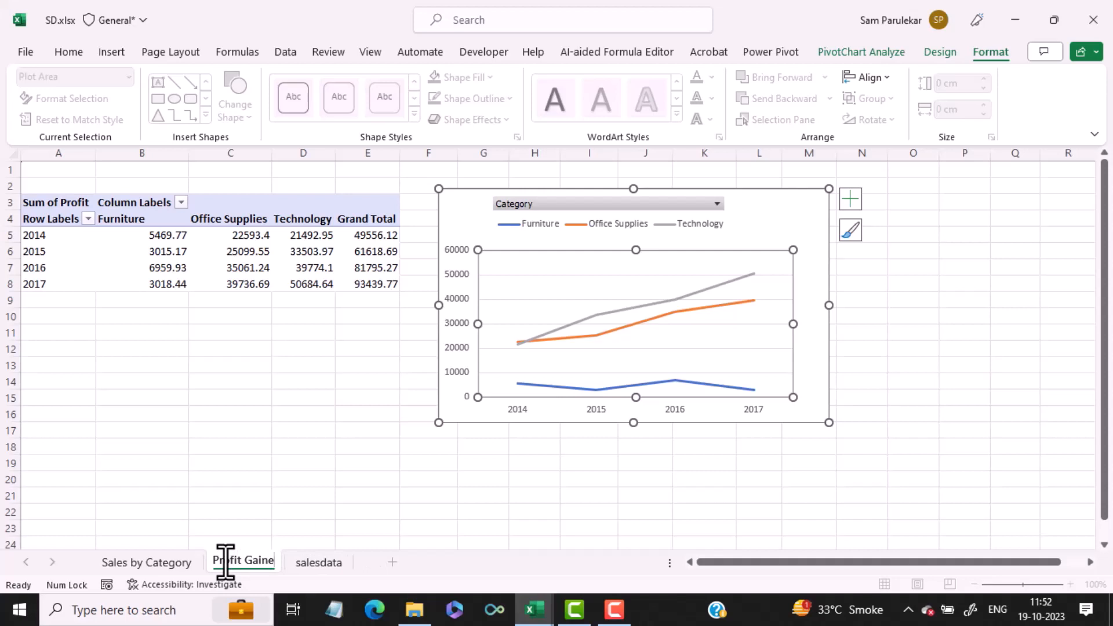
type("d")
key("Return")
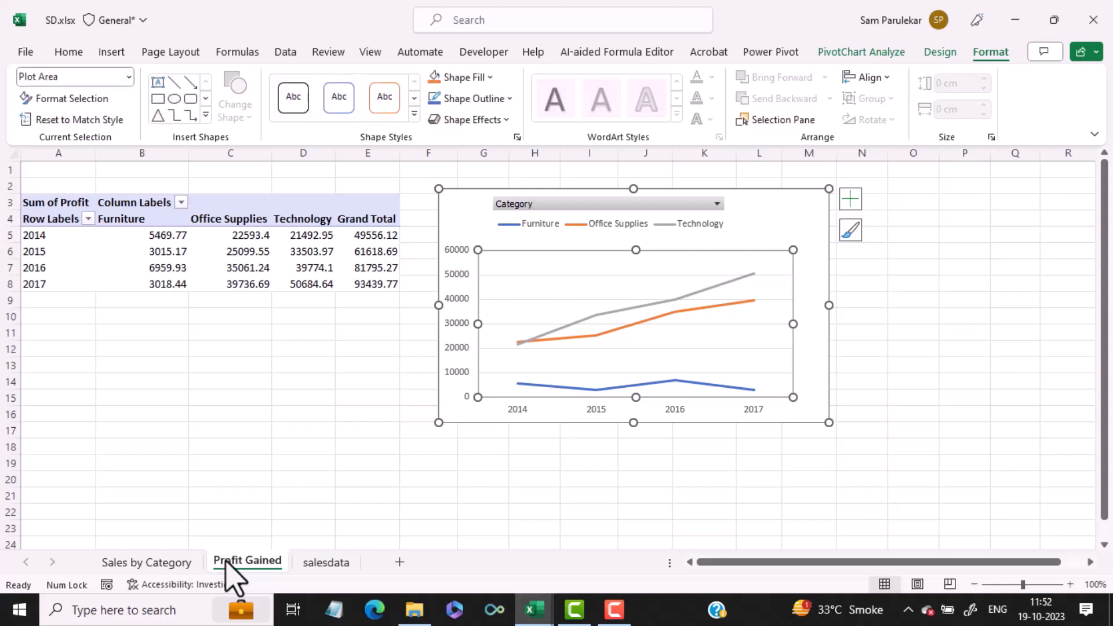
Step: Hide the Category legend field button on the Profit Gained line chart and deselect the chart
right_click(704, 203)
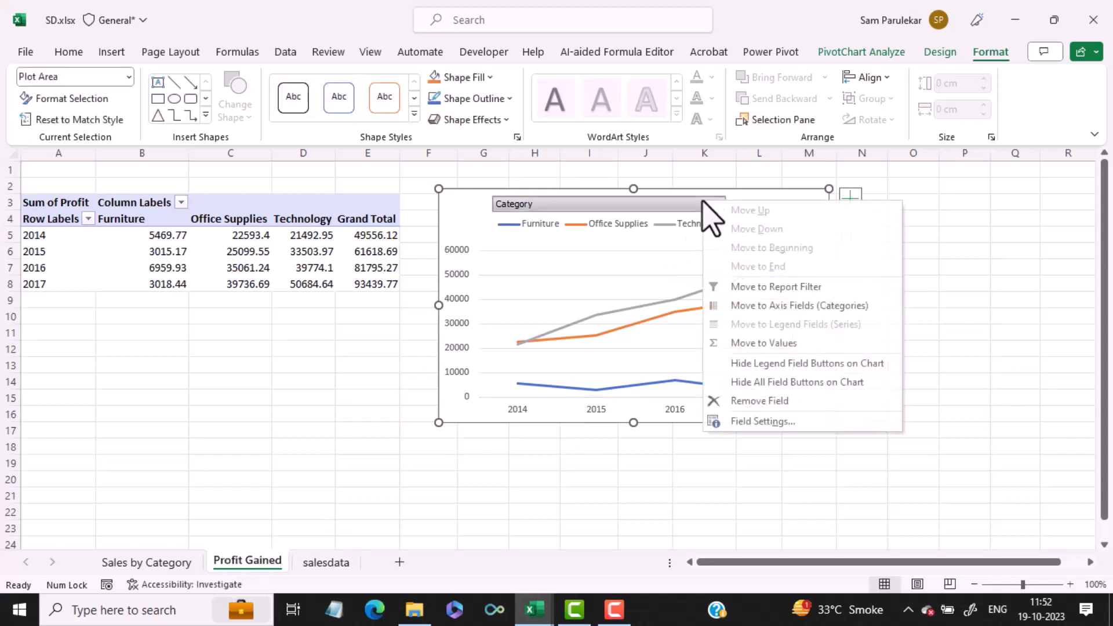
left_click(781, 366)
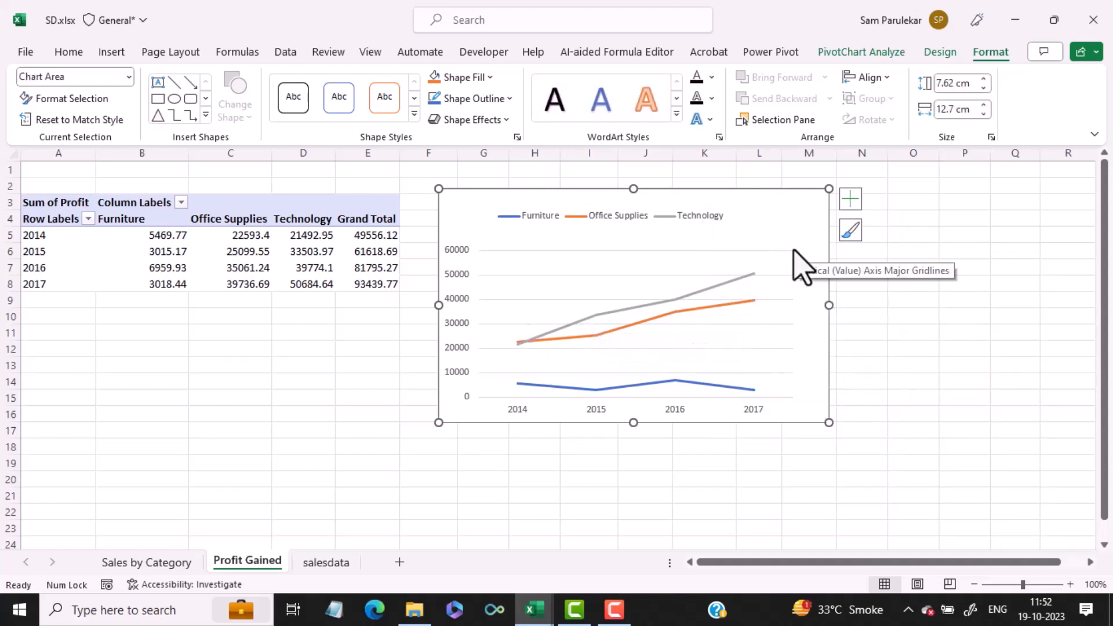
left_click(893, 364)
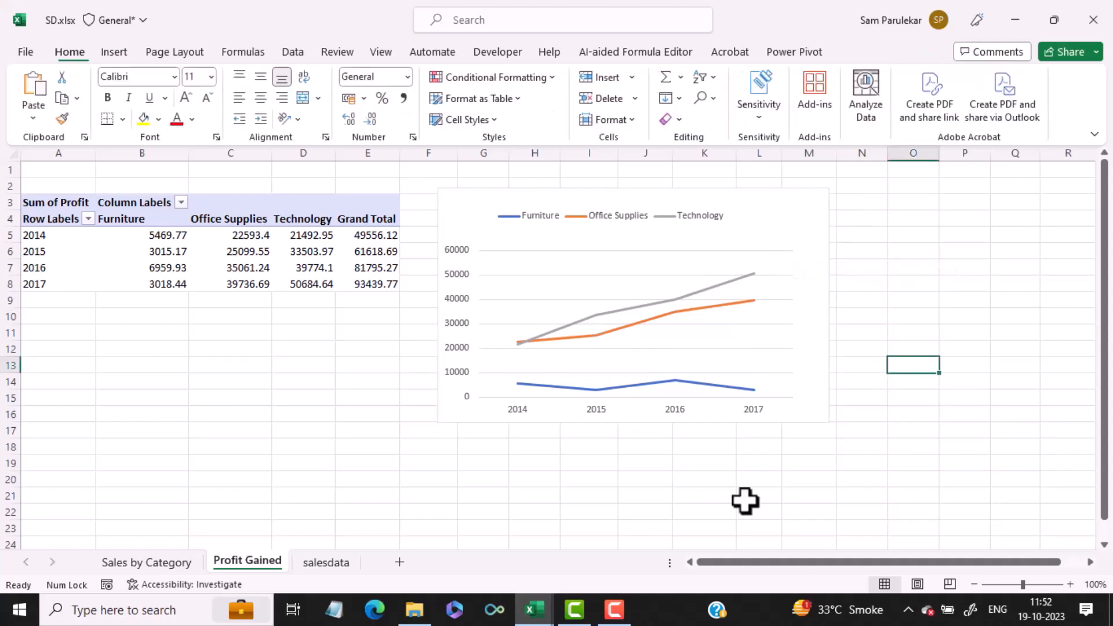
Step: Check the Sales by State visual in the finished salesdata.xlsx dashboard and switch back to SD.xlsx
mouse_move(529, 606)
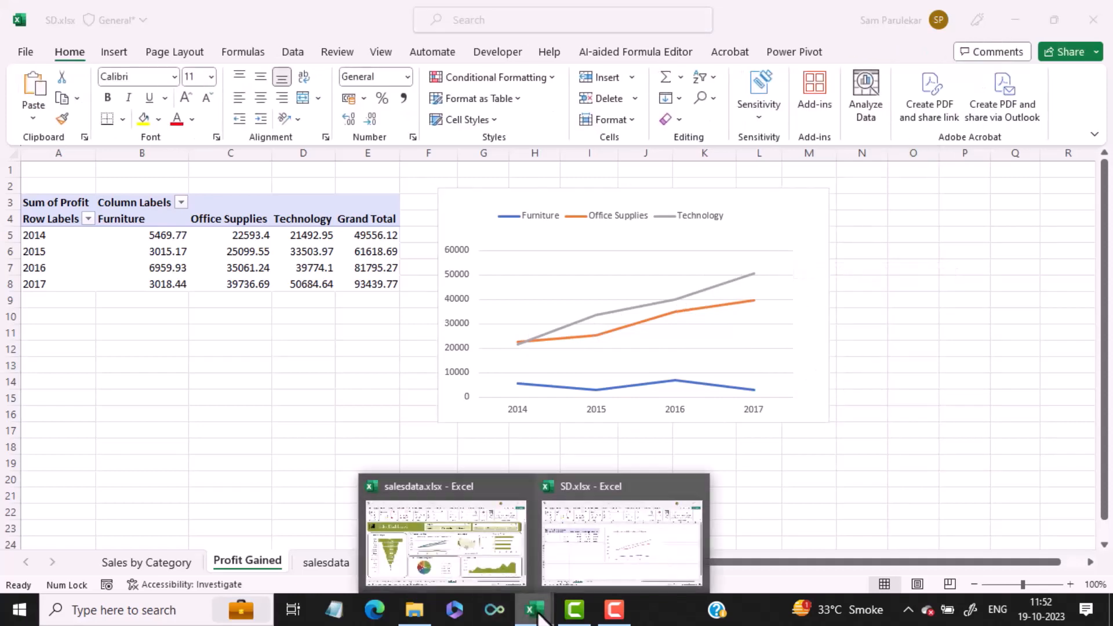
left_click(472, 568)
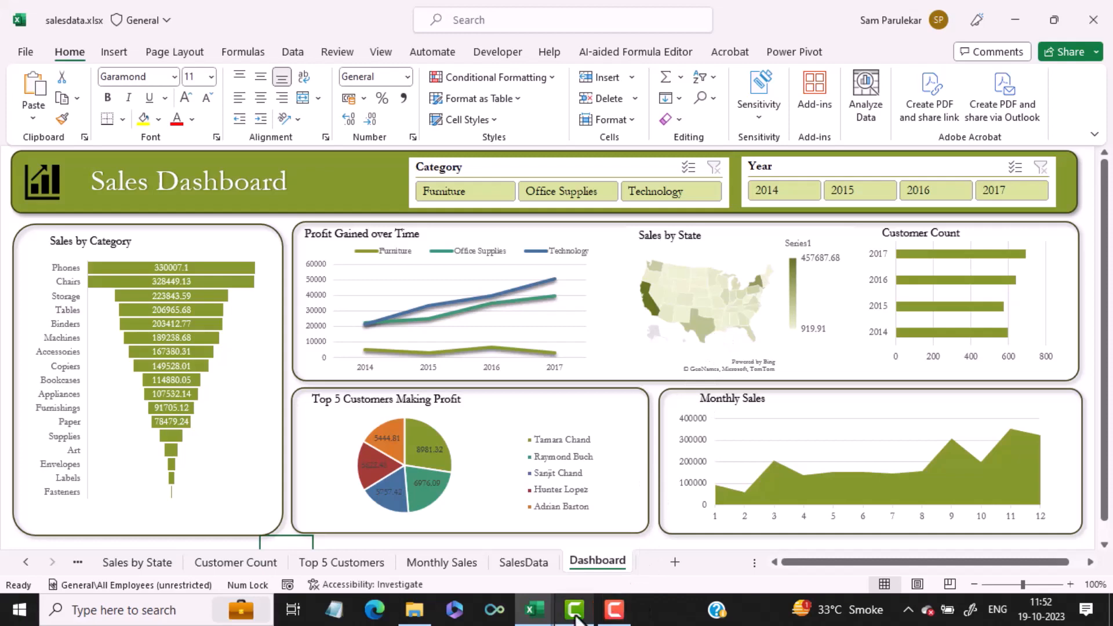
mouse_move(531, 616)
left_click(597, 552)
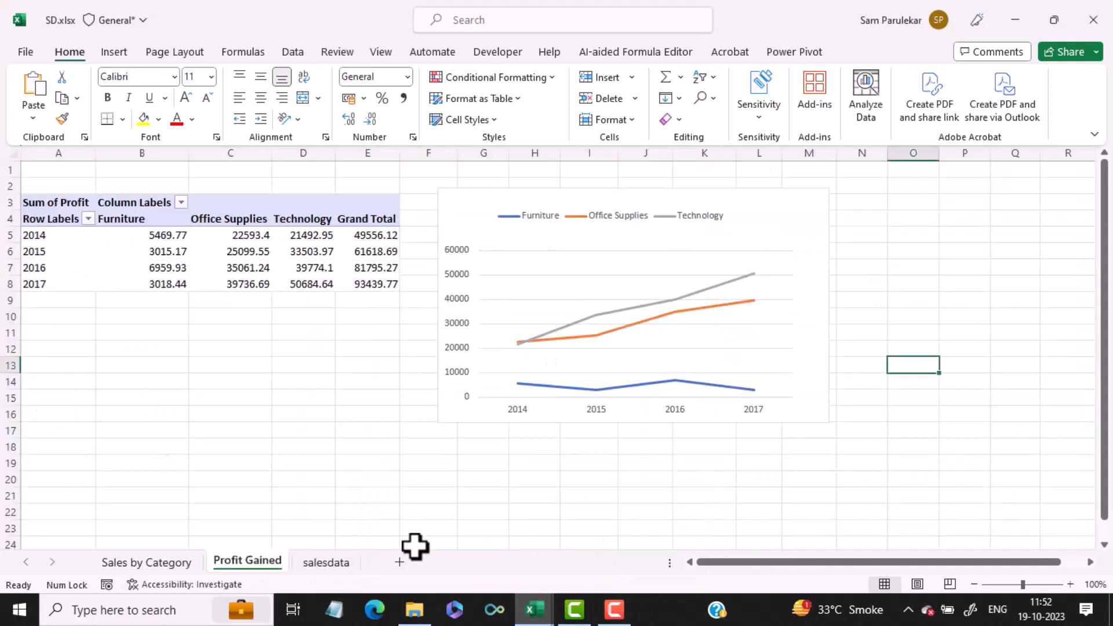
Step: Insert a PivotTable based on the SalesData table from the salesdata sheet into a new worksheet
left_click(328, 569)
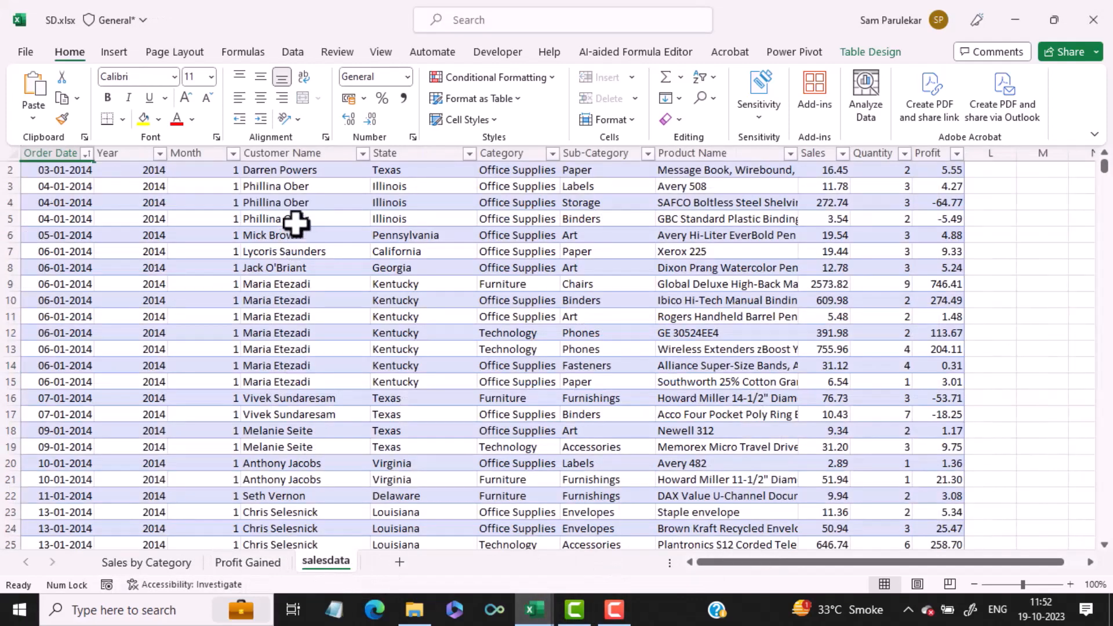
scroll(418, 221, "up", 1)
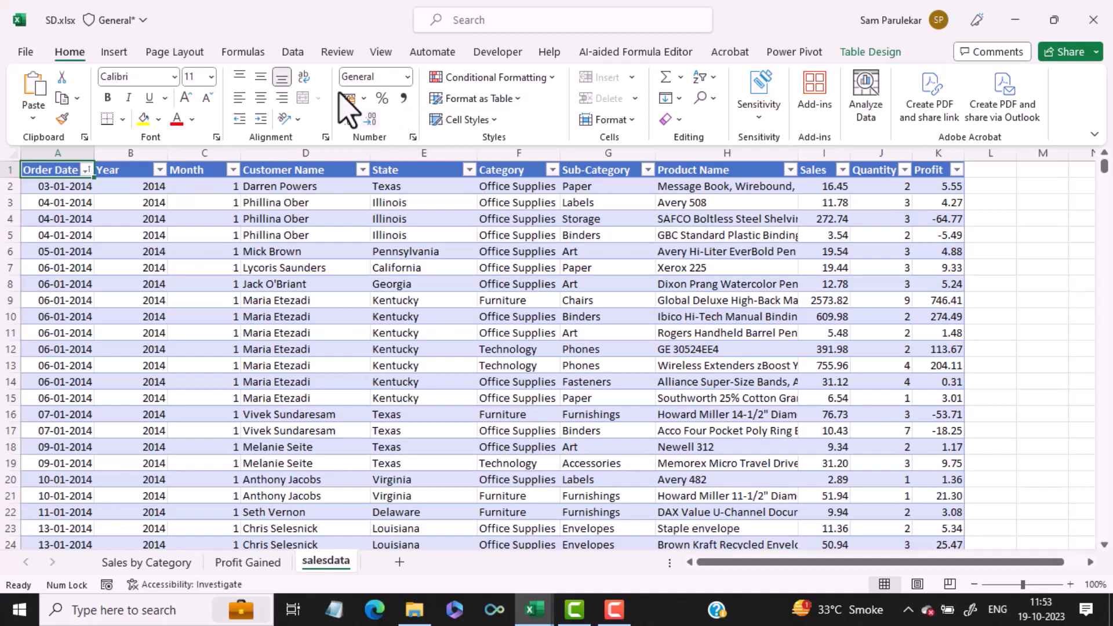
left_click(114, 53)
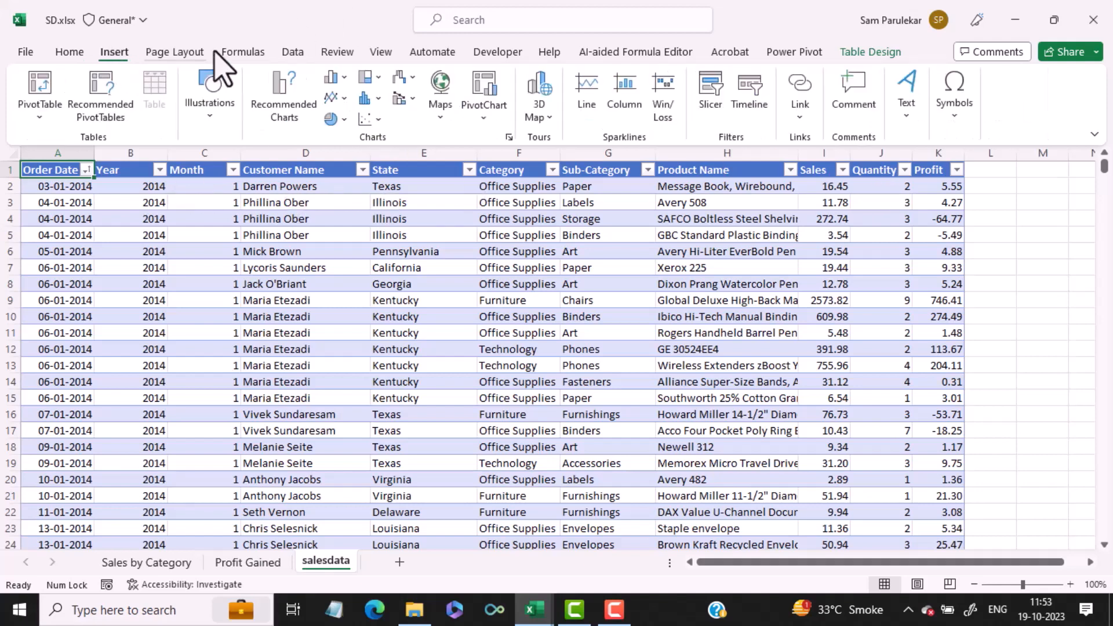
left_click(36, 96)
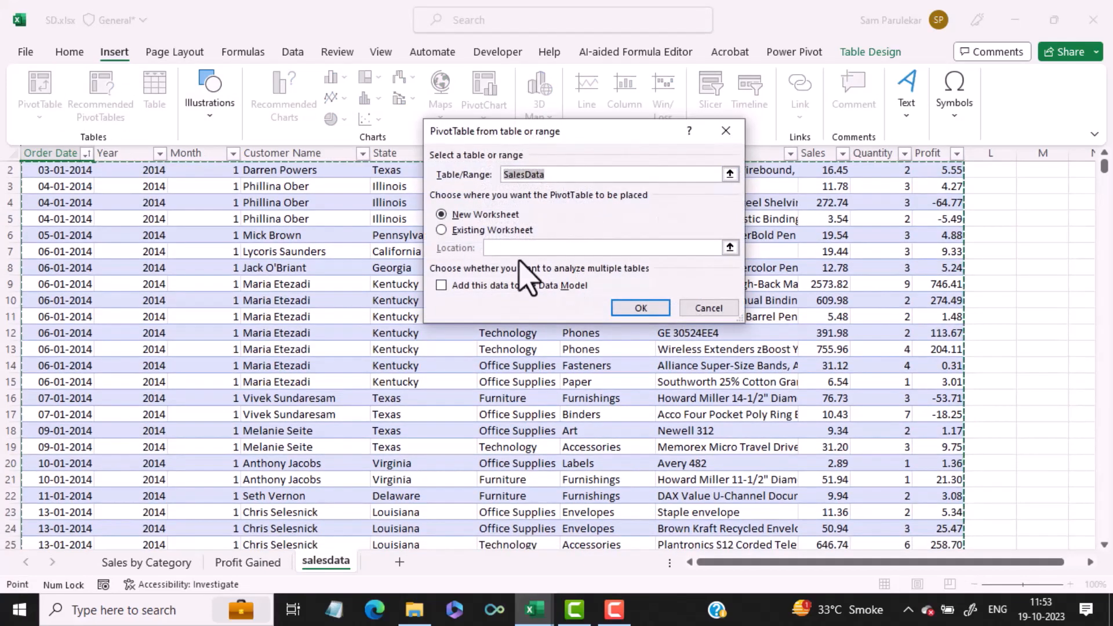
left_click(637, 311)
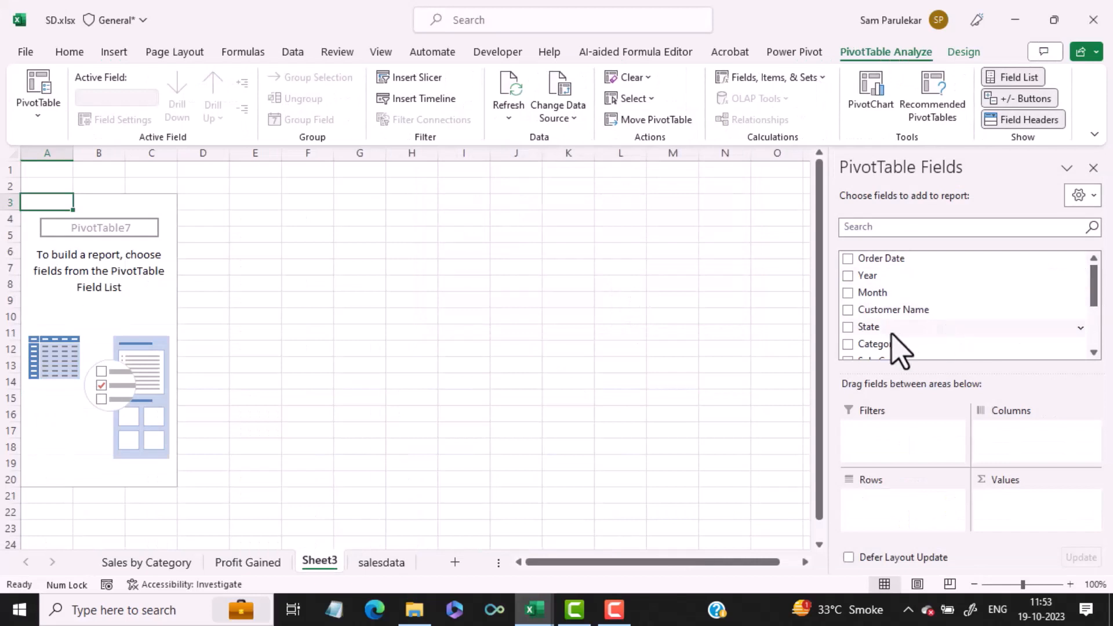
Step: Build the pivot table with State as rows and the sum of Sales as values
left_click_drag(892, 329, 909, 522)
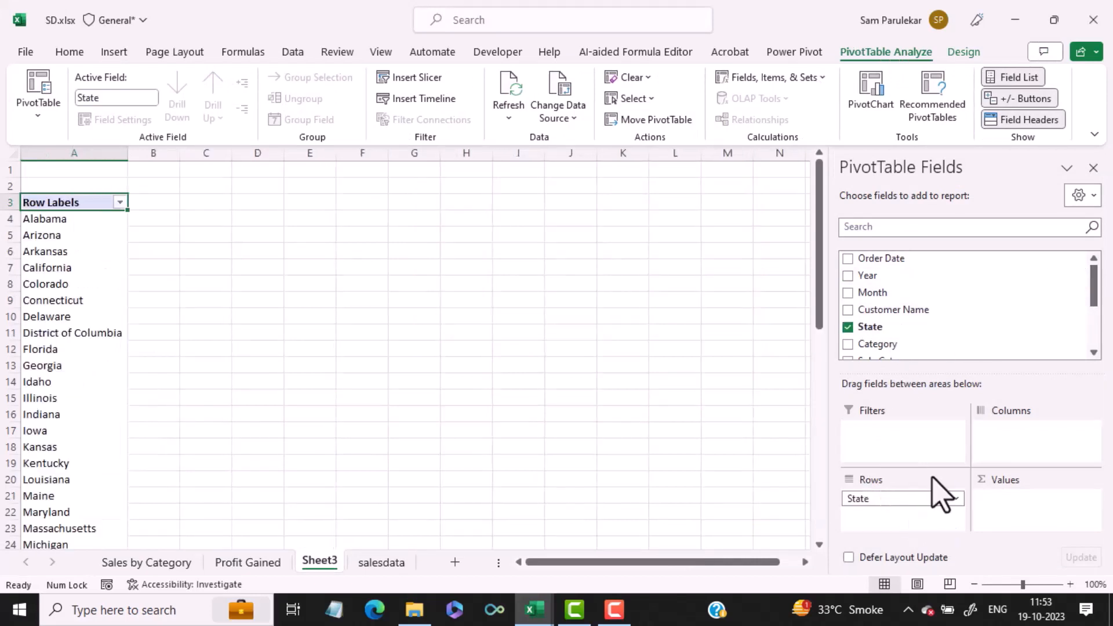
left_click_drag(1095, 280, 1095, 355)
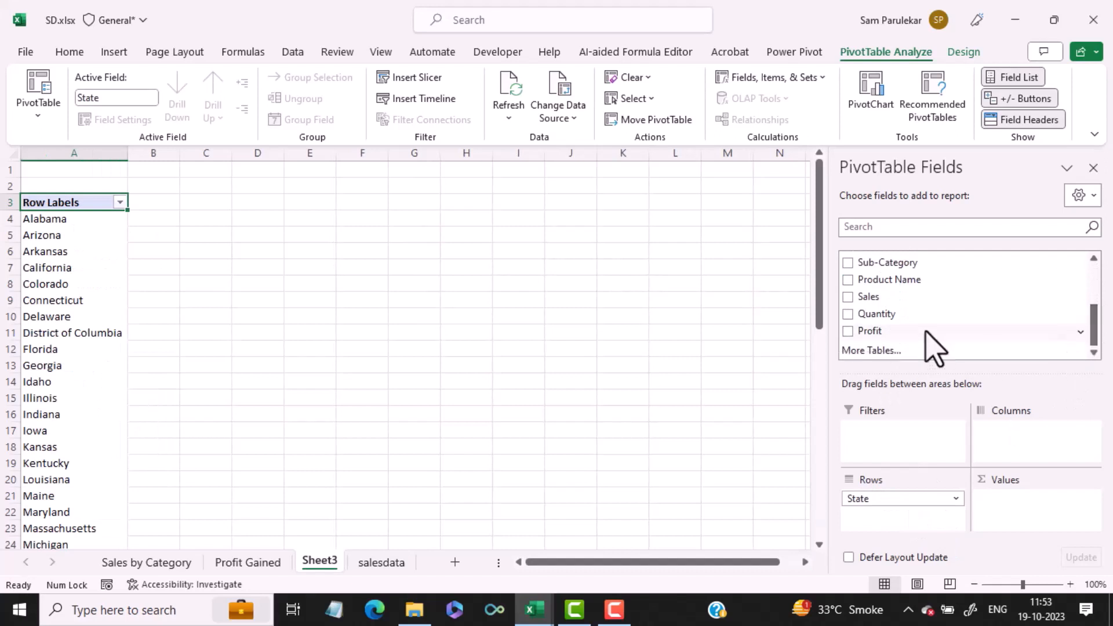
left_click_drag(909, 298, 1015, 499)
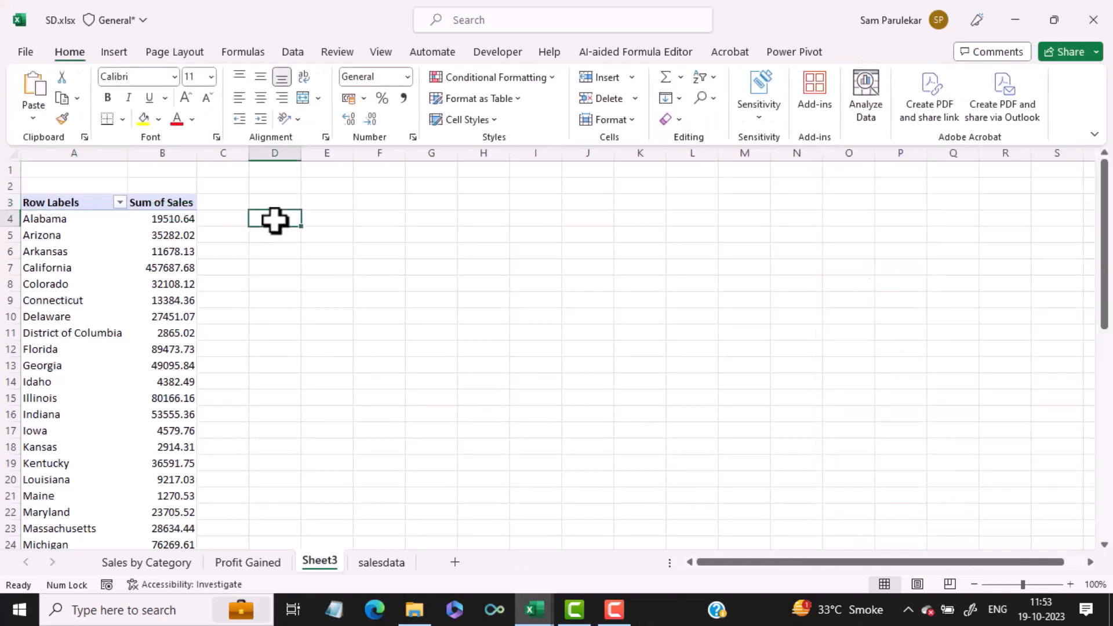
Step: Link D4 to the first state name with =A4 and E4 to its sales amount with =B4
type("=")
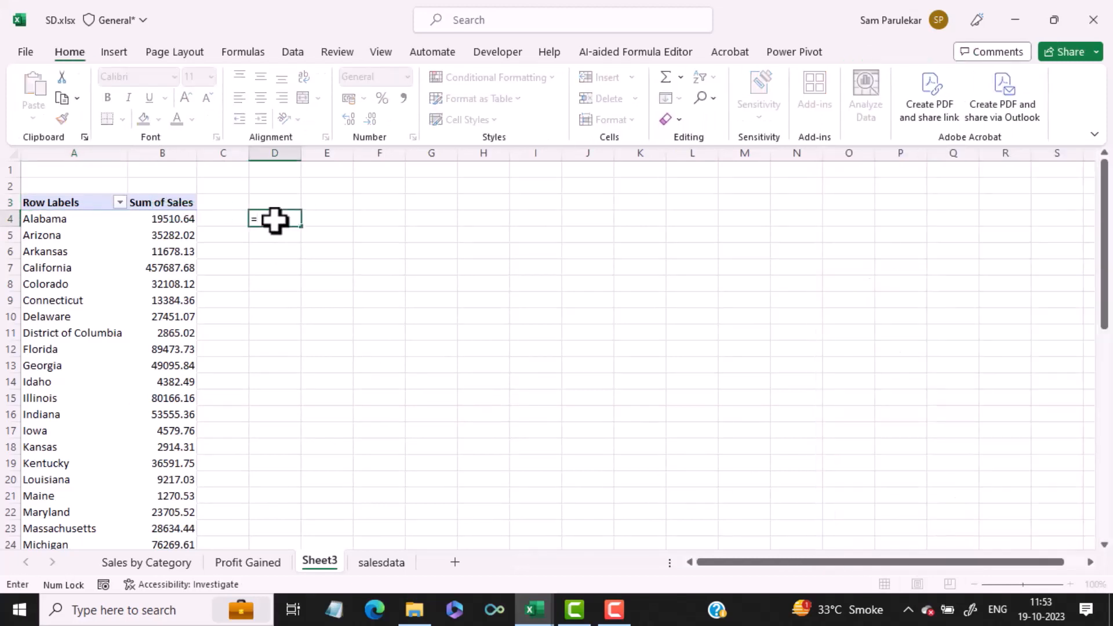
left_click(60, 224)
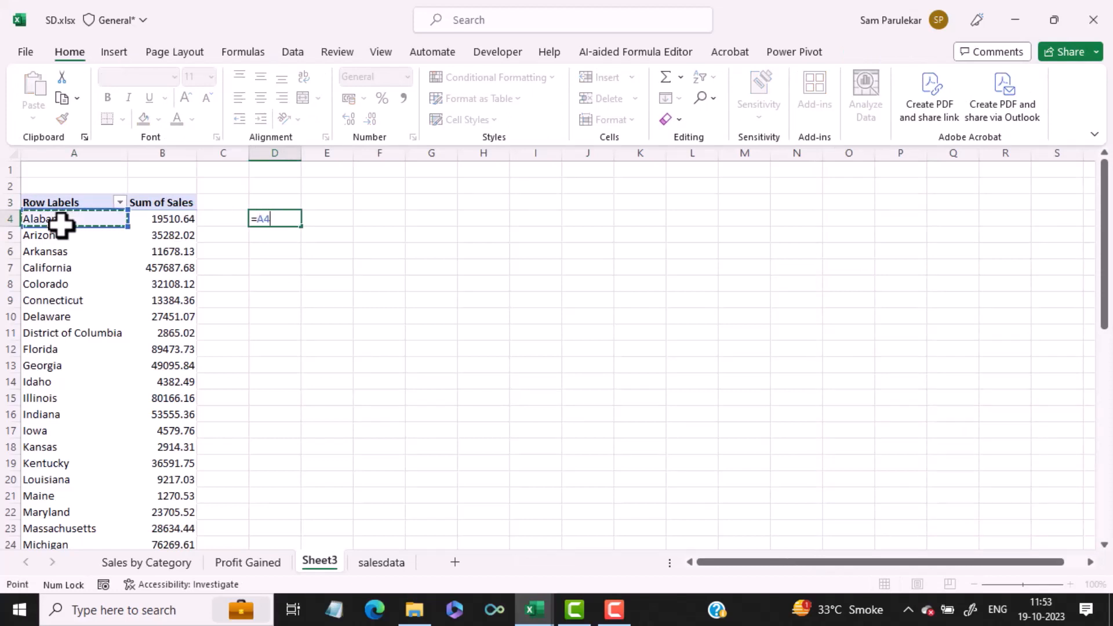
key("Return")
left_click(331, 218)
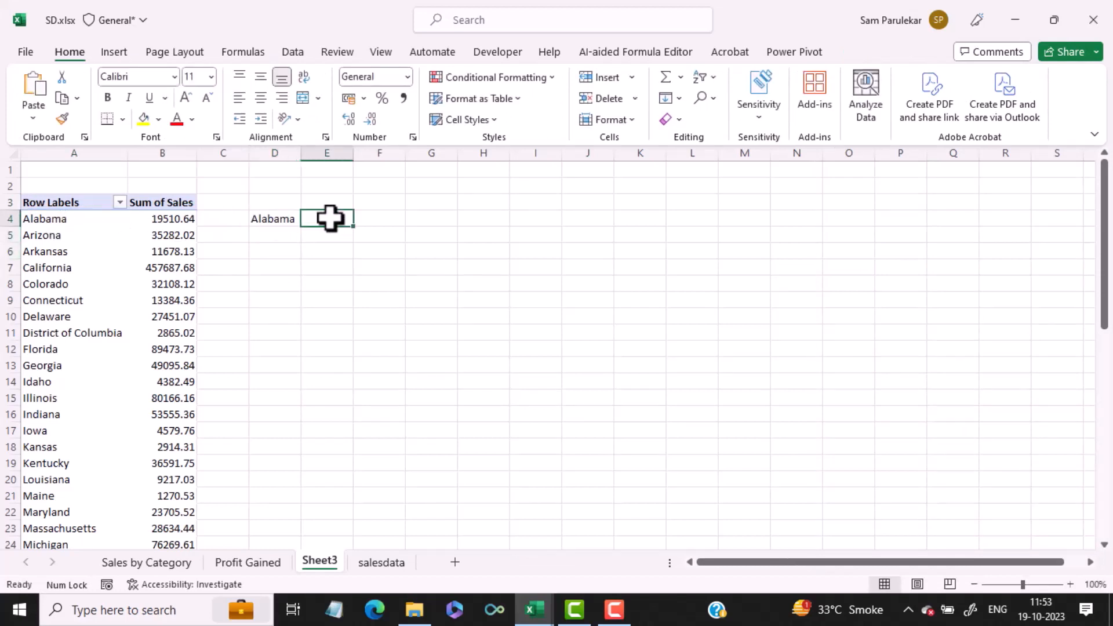
type("=")
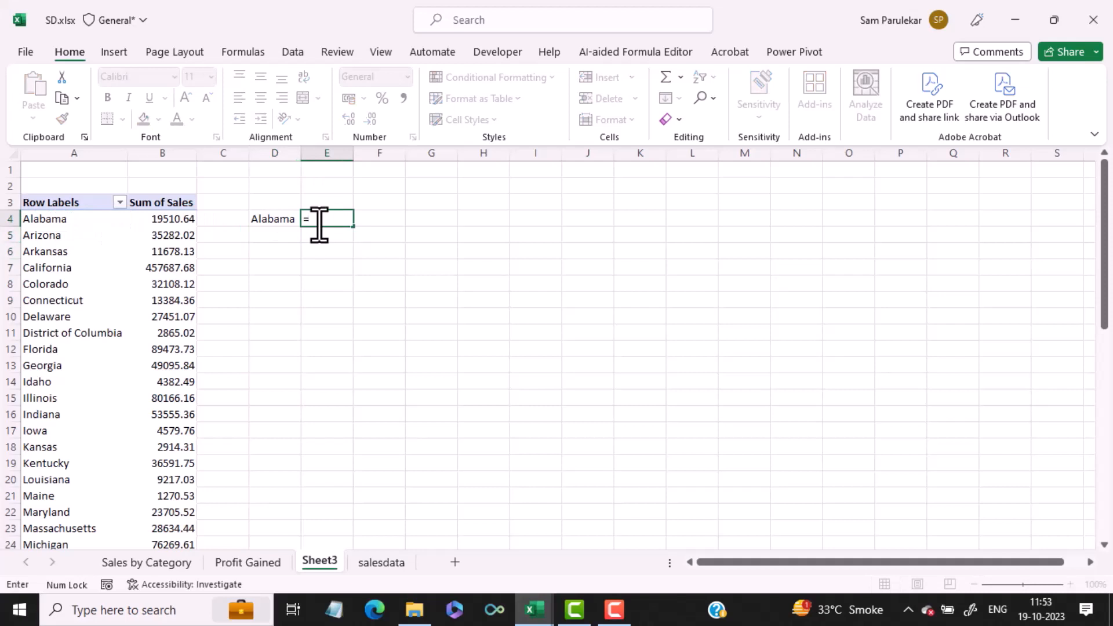
left_click(184, 225)
key("Return")
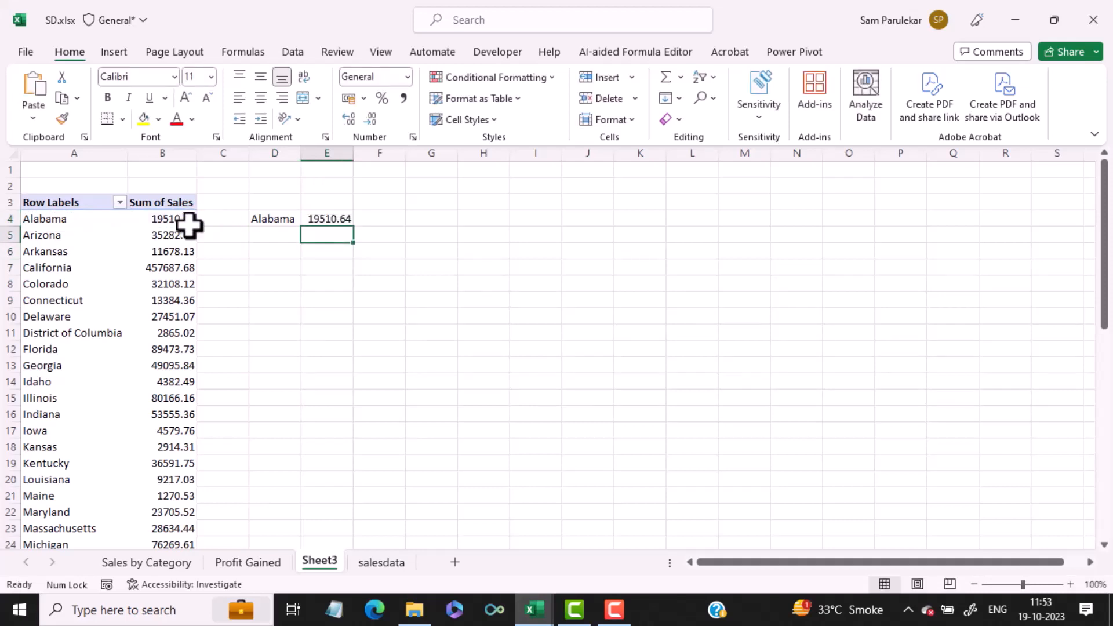
Step: Fill the D4 and E4 formulas down to row 52 for all states and fit column D to its contents
left_click(281, 222)
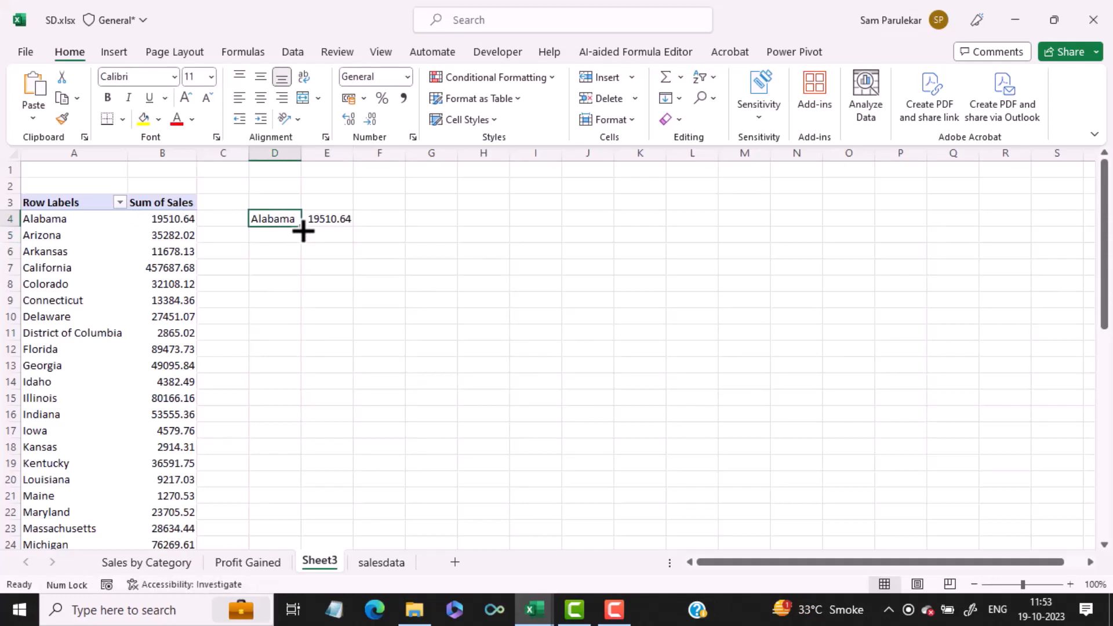
mouse_move(303, 231)
left_mouse_down()
mouse_move(281, 621)
mouse_move(276, 471)
left_mouse_up()
scroll(313, 226, "up", 3)
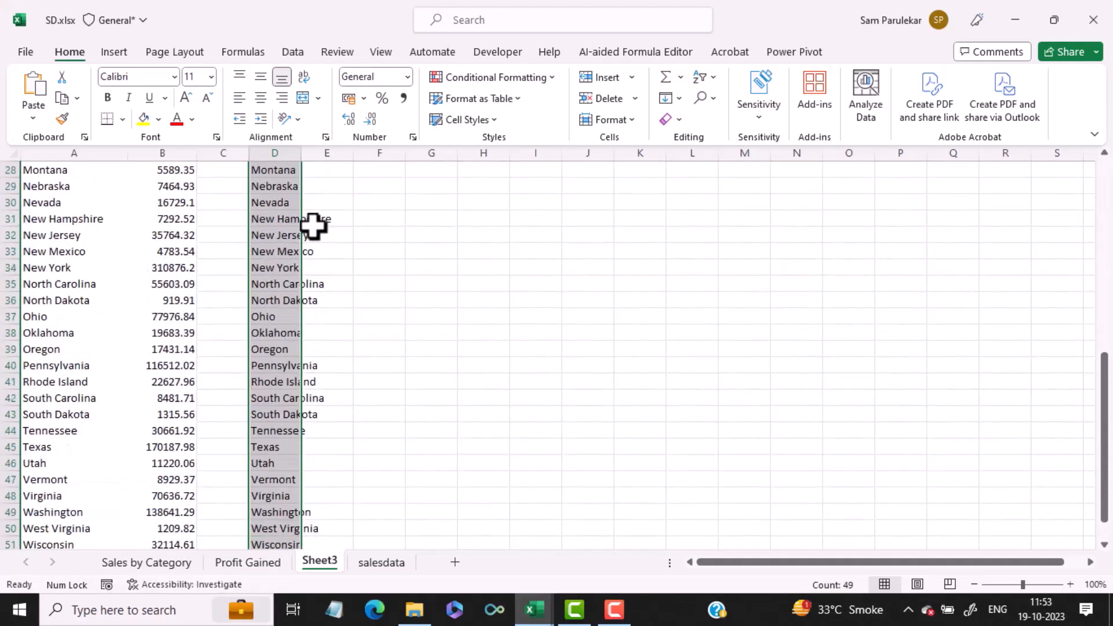
left_click_drag(1105, 360, 1105, 149)
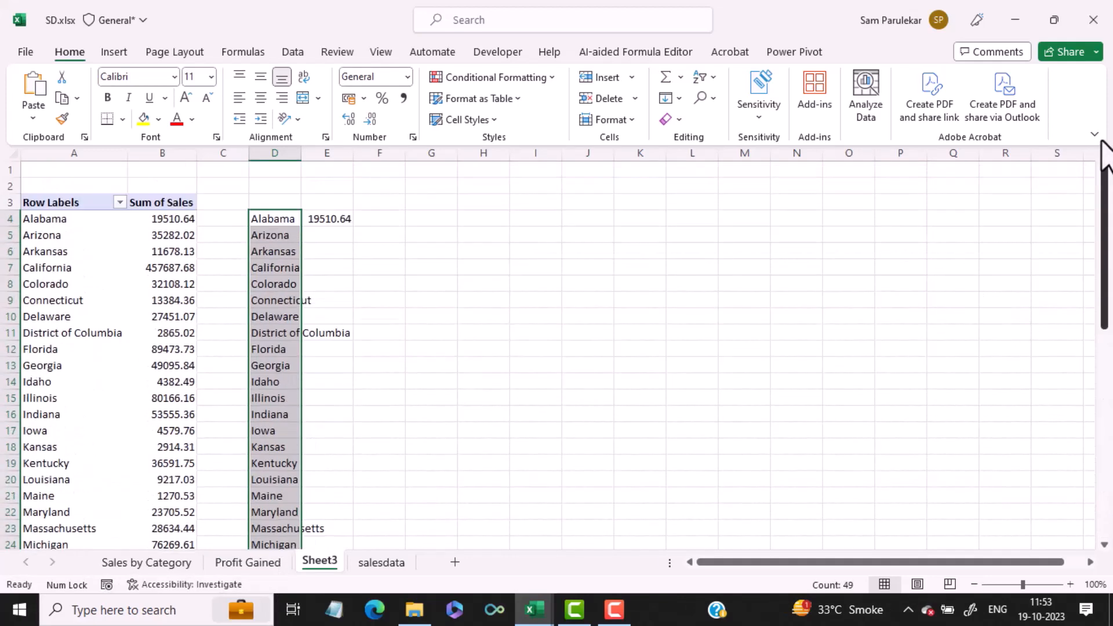
double_click(301, 153)
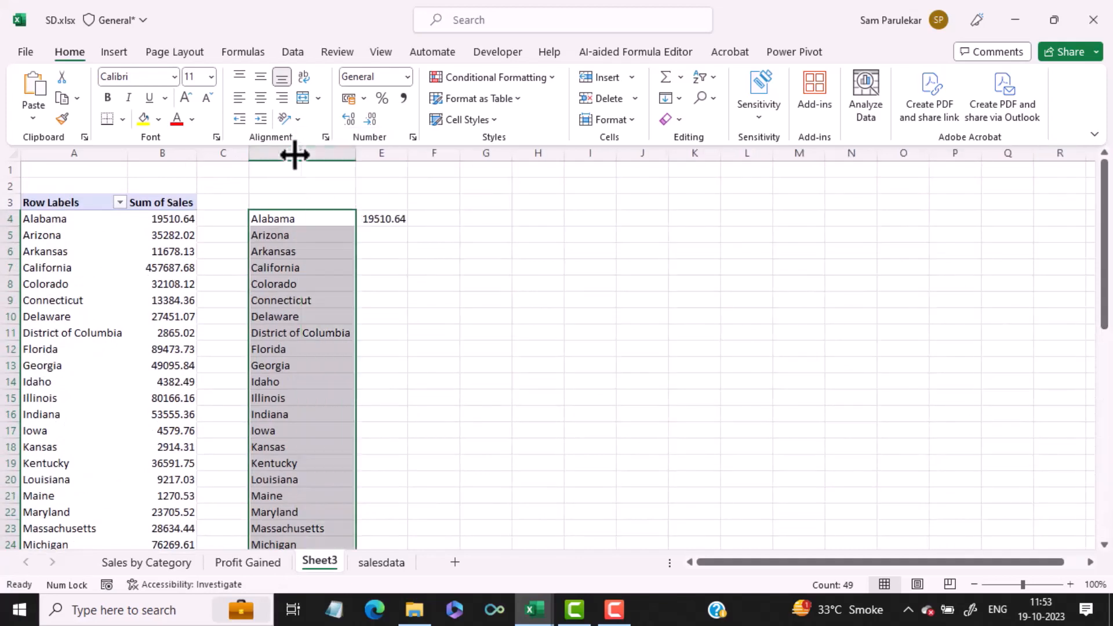
left_click(393, 218)
mouse_move(411, 228)
left_mouse_down()
mouse_move(429, 616)
mouse_move(398, 494)
mouse_move(397, 506)
left_mouse_up()
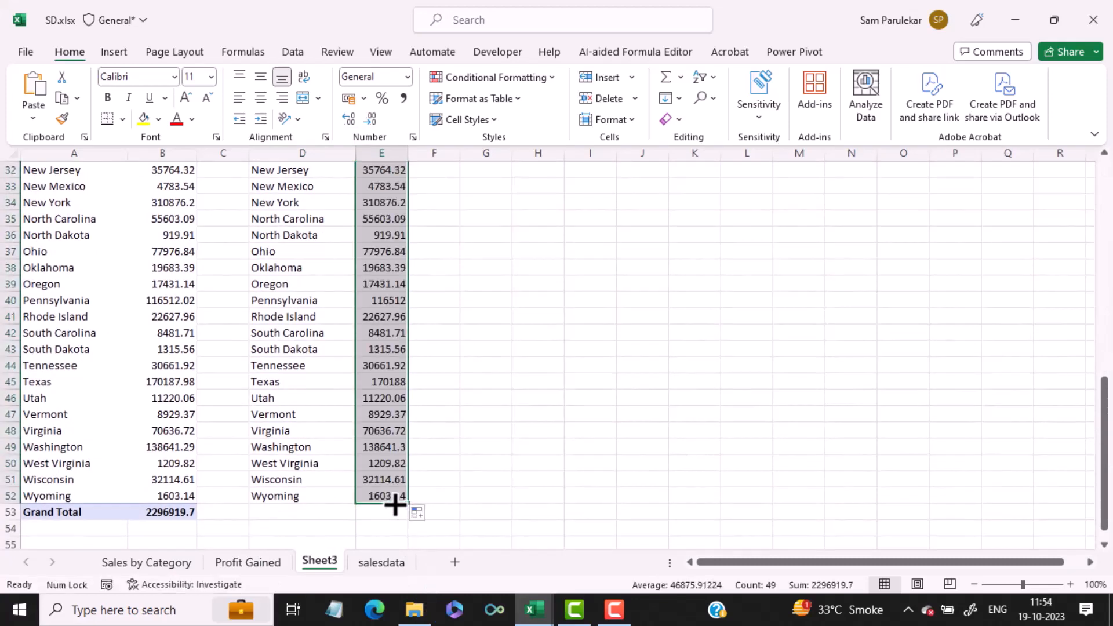
Step: Insert a Filled Map chart from the linked state and sales data in D4:E52
key("shift+Left")
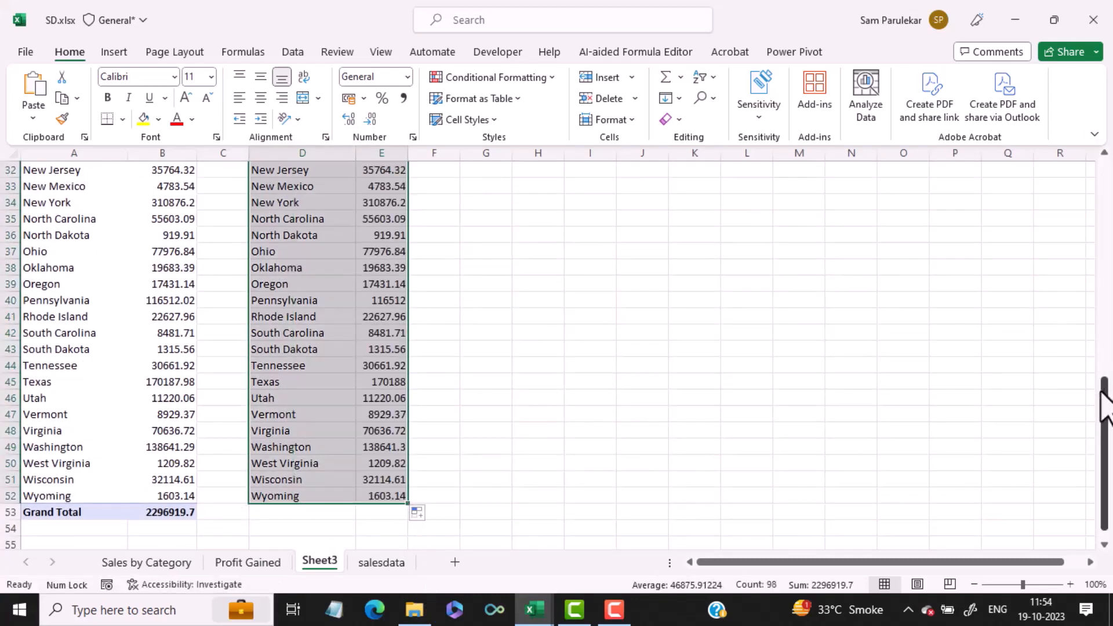
left_click_drag(1105, 406, 1101, 161)
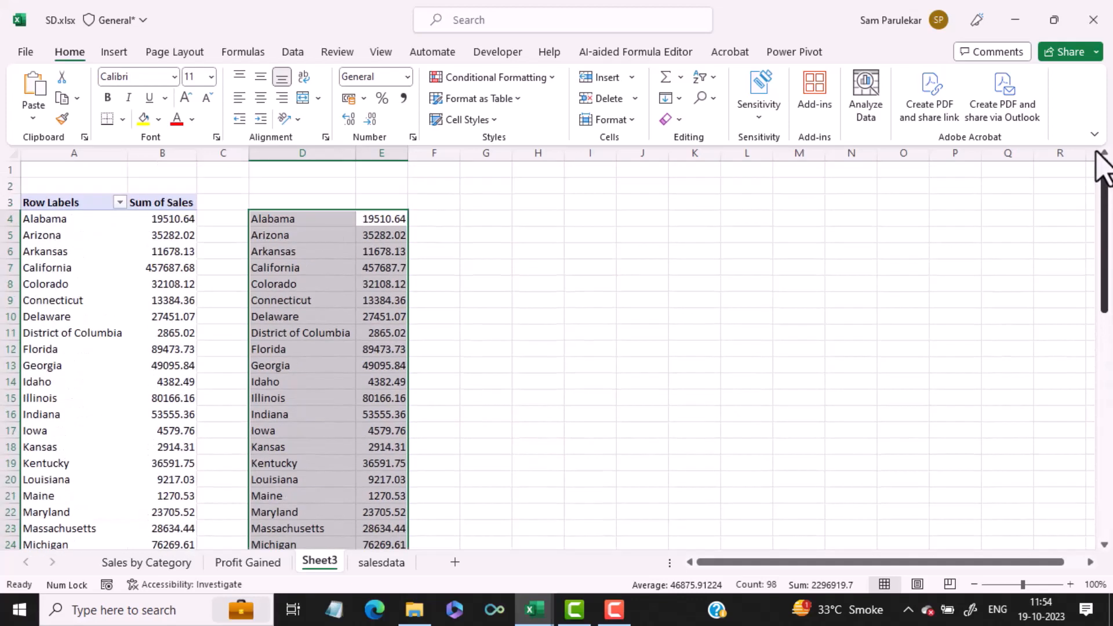
left_click(113, 53)
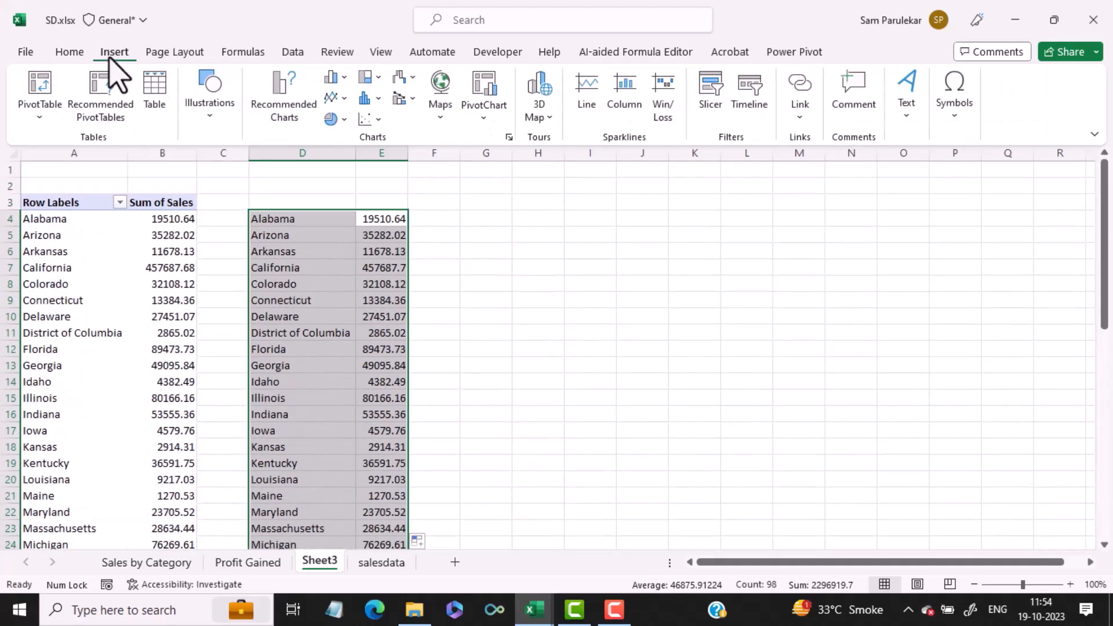
left_click(441, 93)
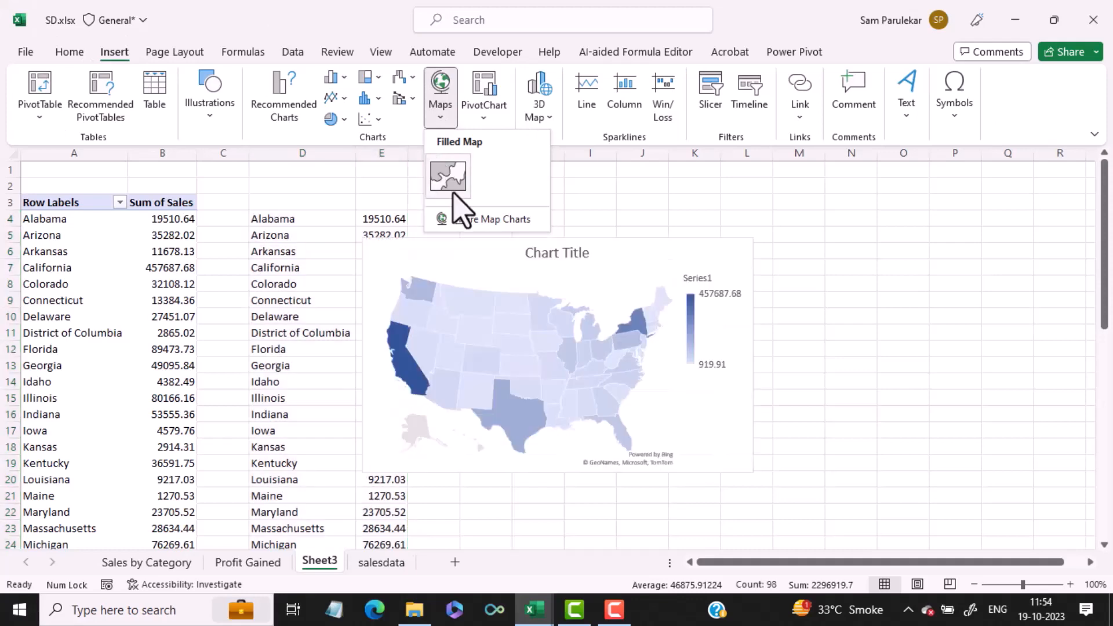
left_click(453, 188)
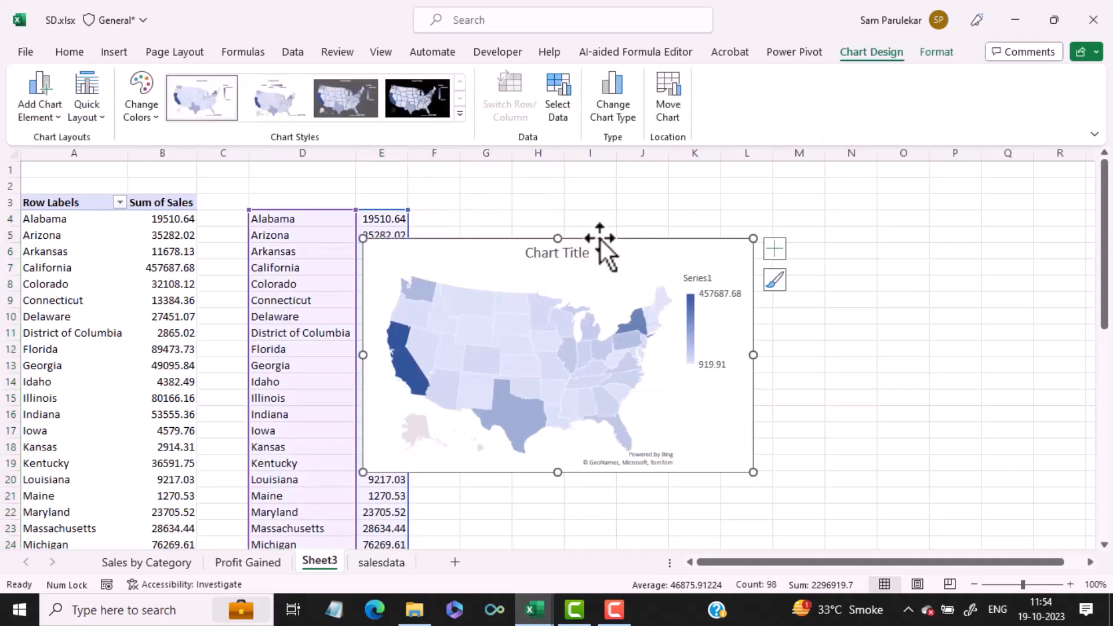
Step: Move the filled map chart clear of the linked state data in columns D and E, and remove its chart title
left_click_drag(600, 238, 790, 222)
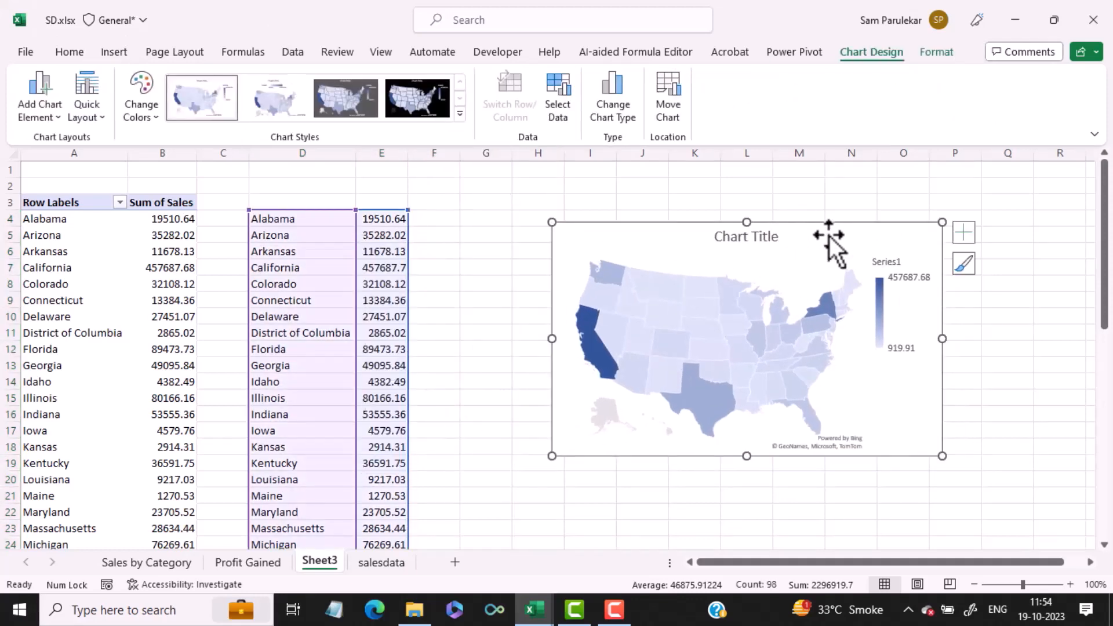
left_click(959, 233)
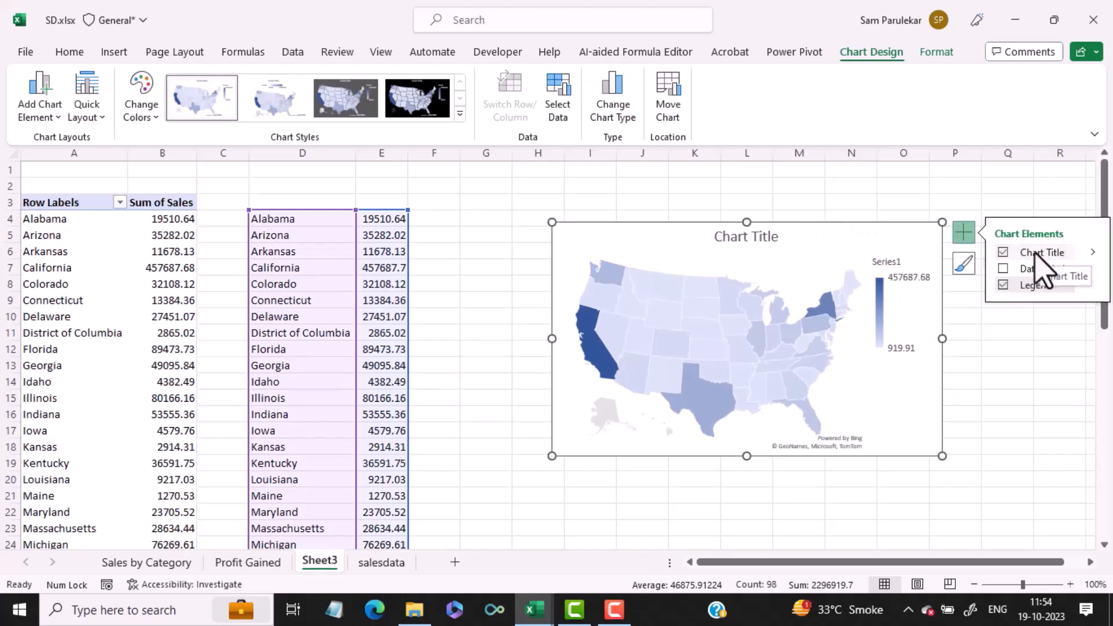
left_click(1004, 253)
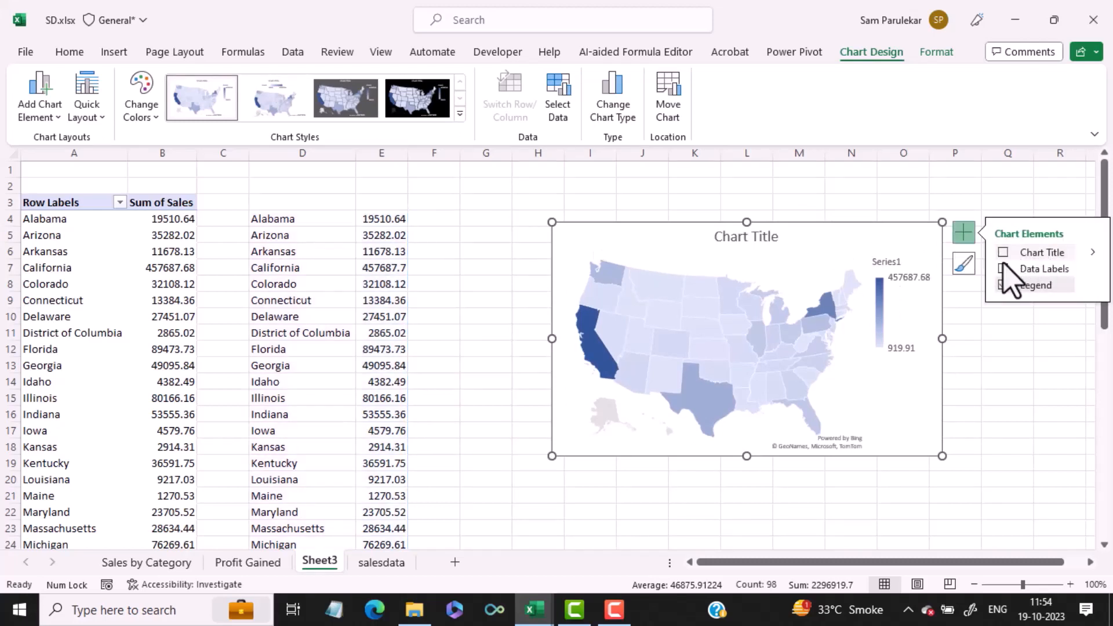
left_click(994, 366)
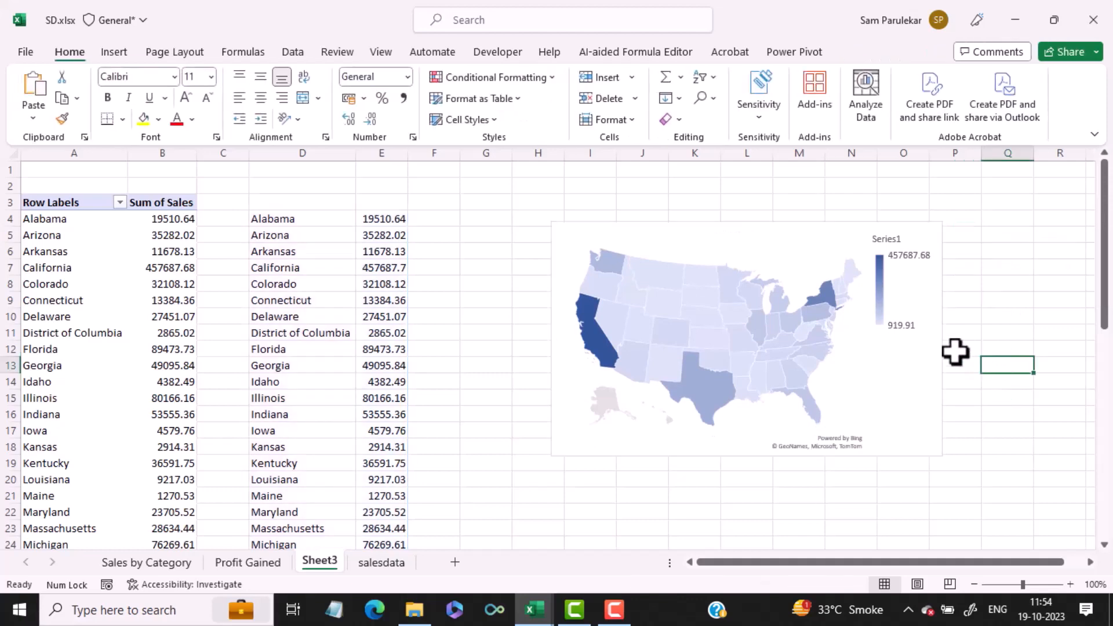
Step: Check the map's title on the salesdata.xlsx dashboard, and rename Sheet3 in SD.xlsx as Sales by State
left_click(532, 620)
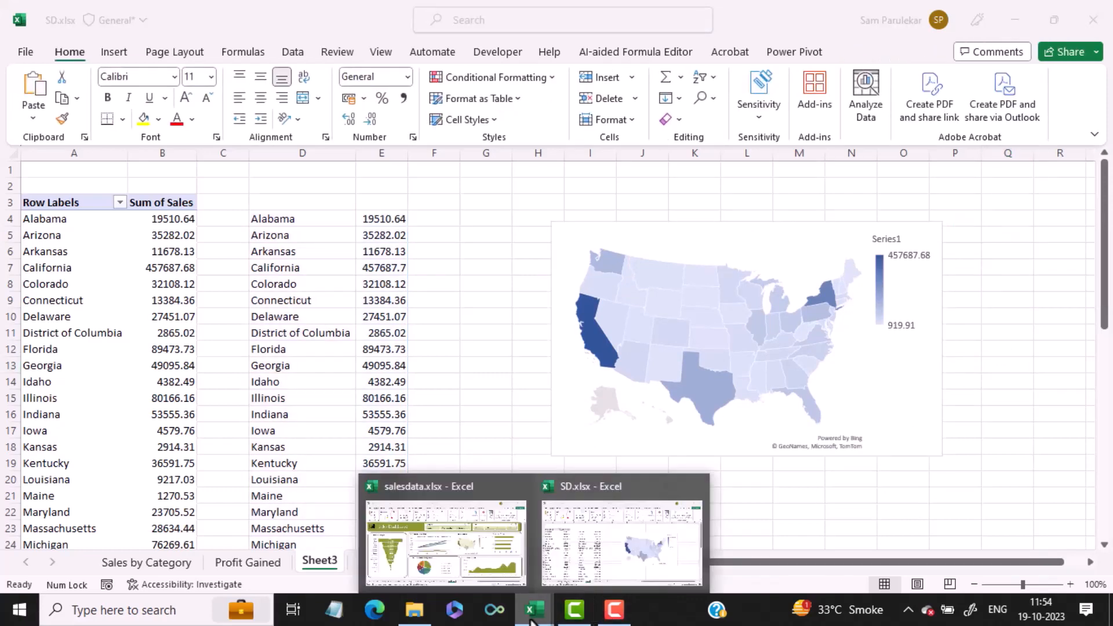
left_click(484, 569)
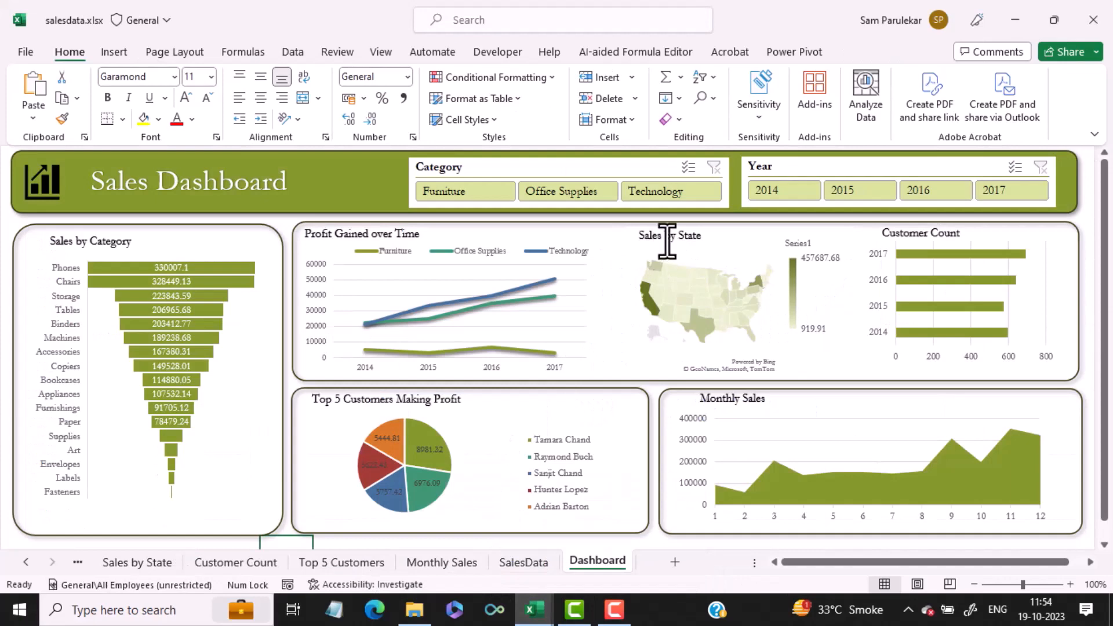
left_click(533, 610)
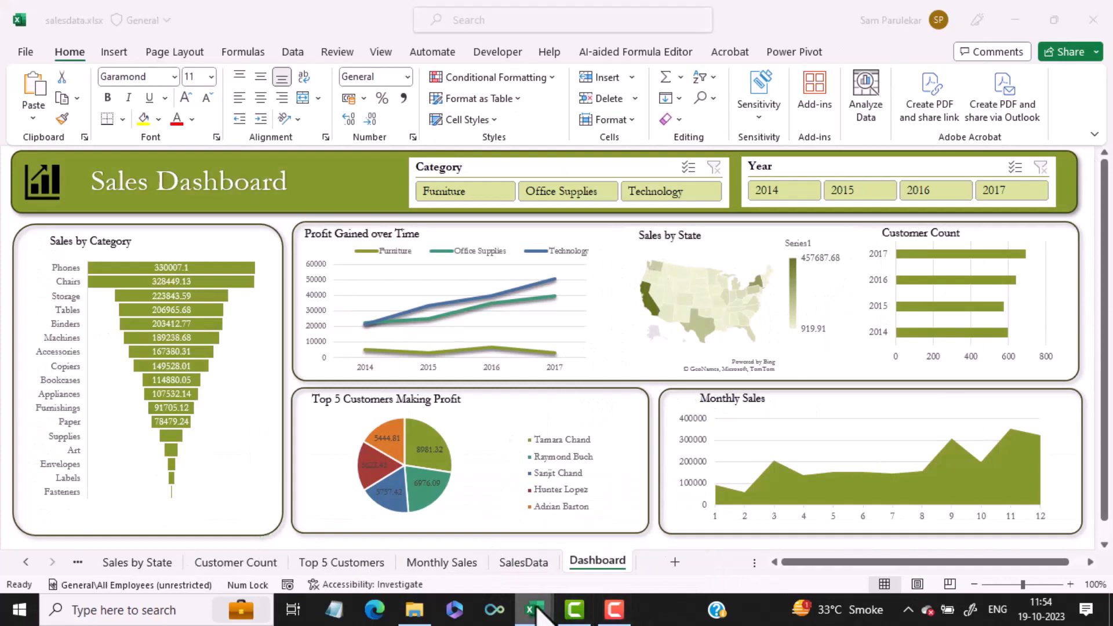
left_click(586, 547)
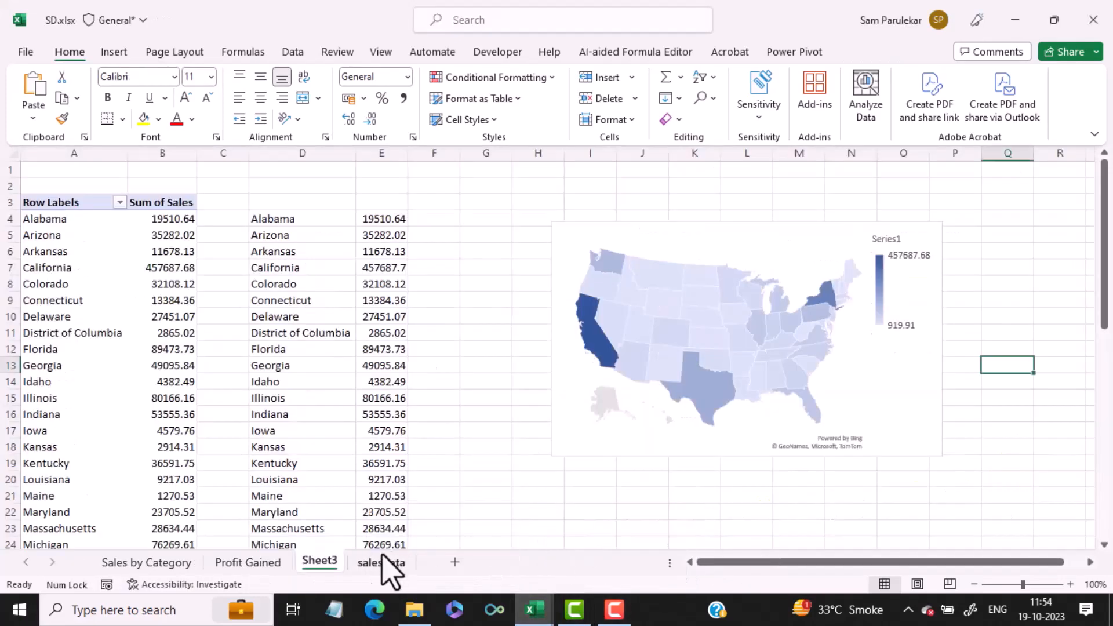
double_click(319, 561)
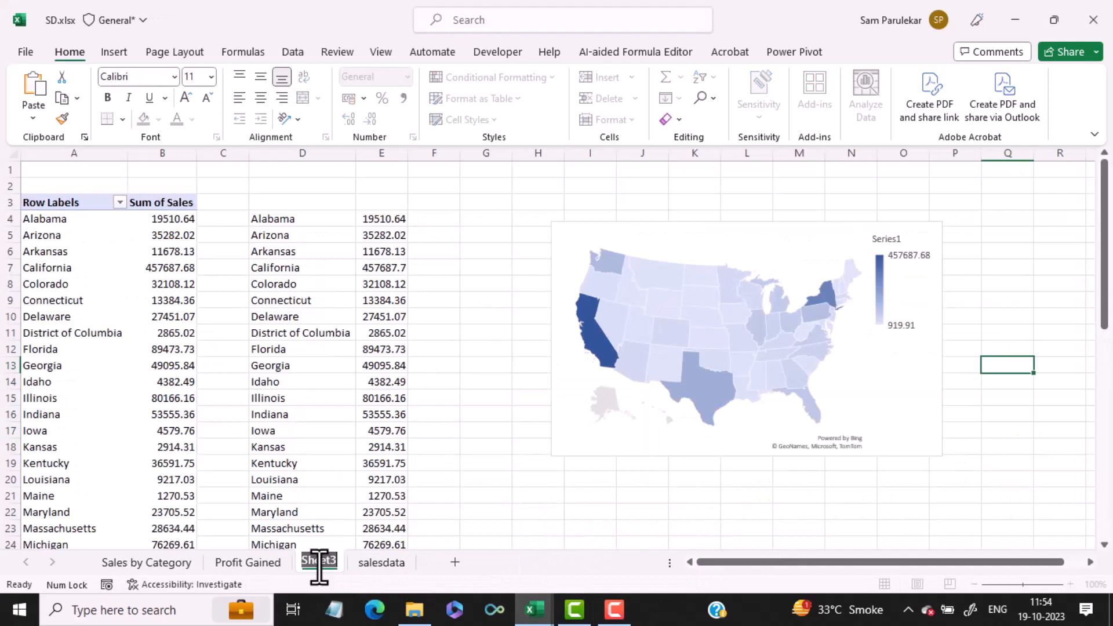
type("Sales by State")
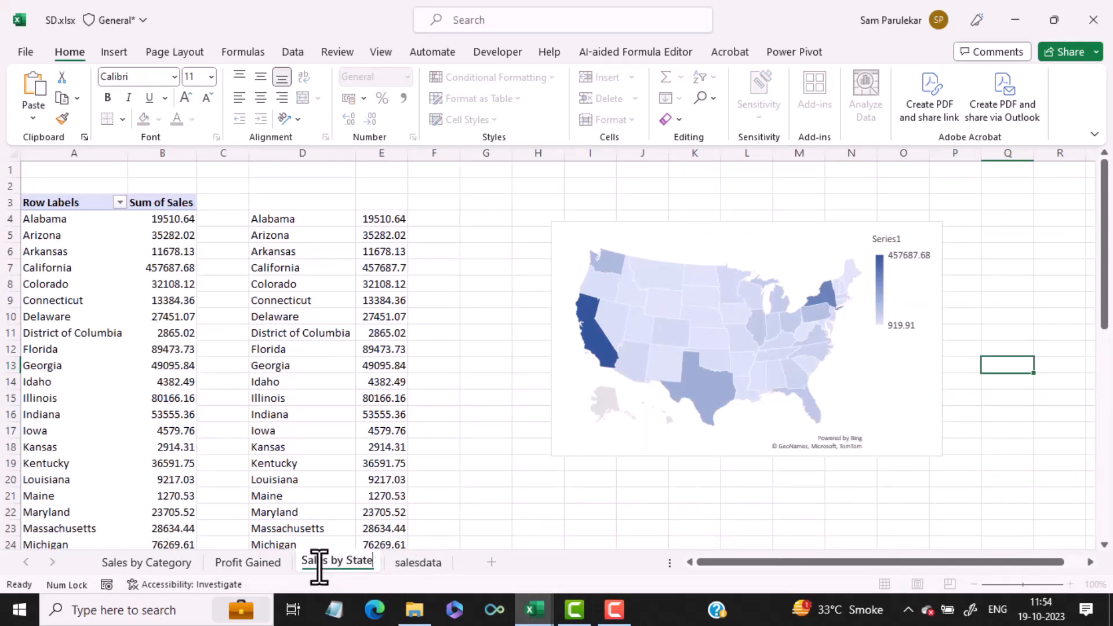
key("Return")
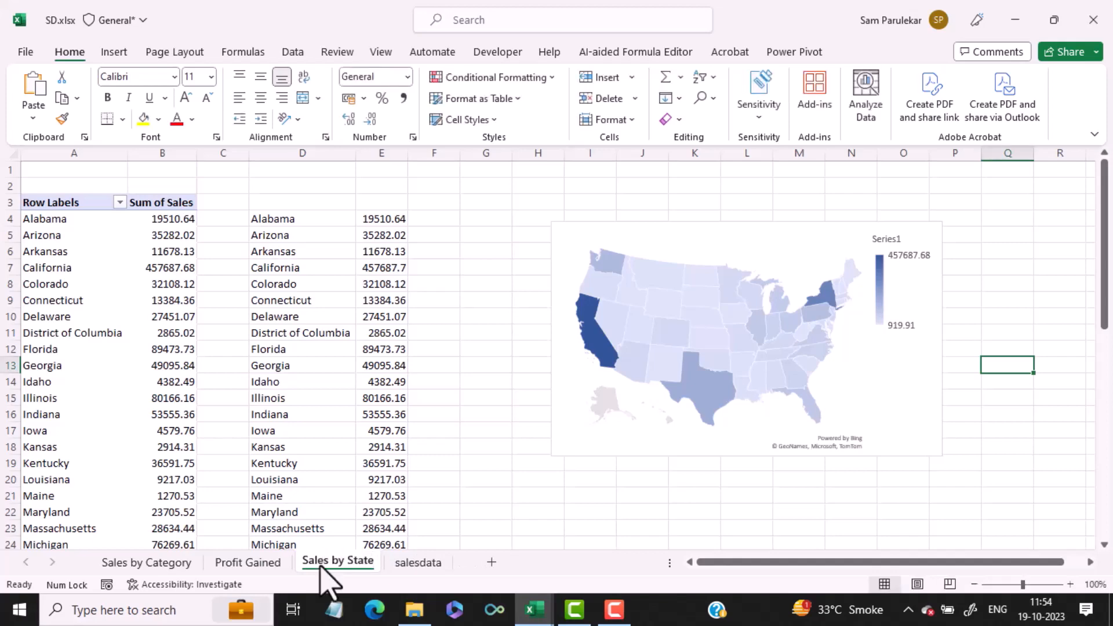
Step: Examine the Customer Count chart on the finished dashboard in salesdata.xlsx and return to SD.xlsx
left_click(533, 610)
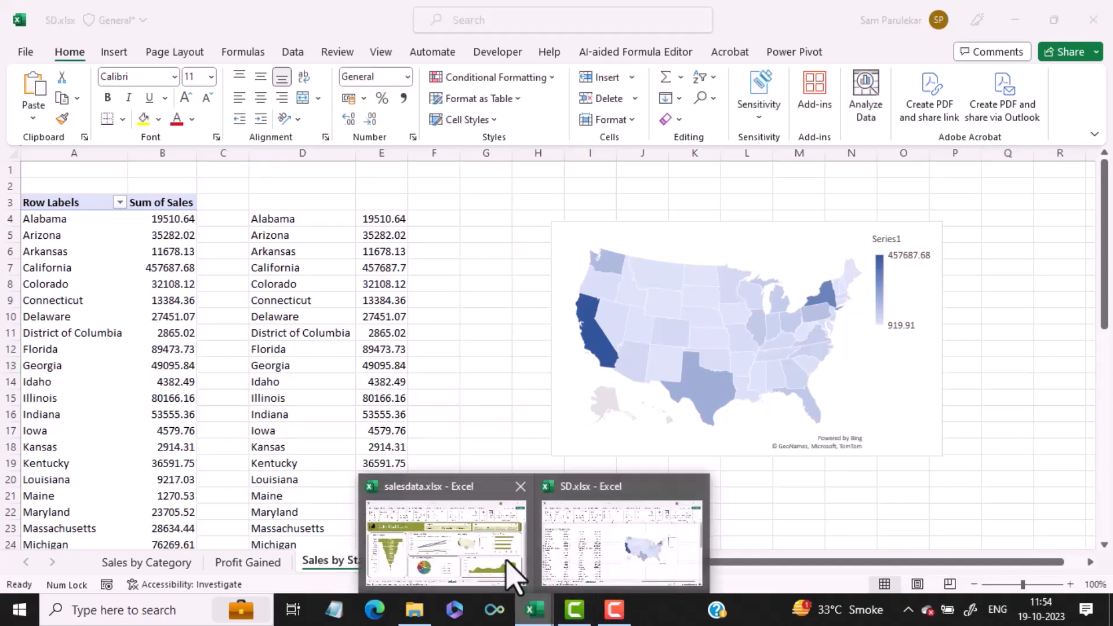
left_click(455, 565)
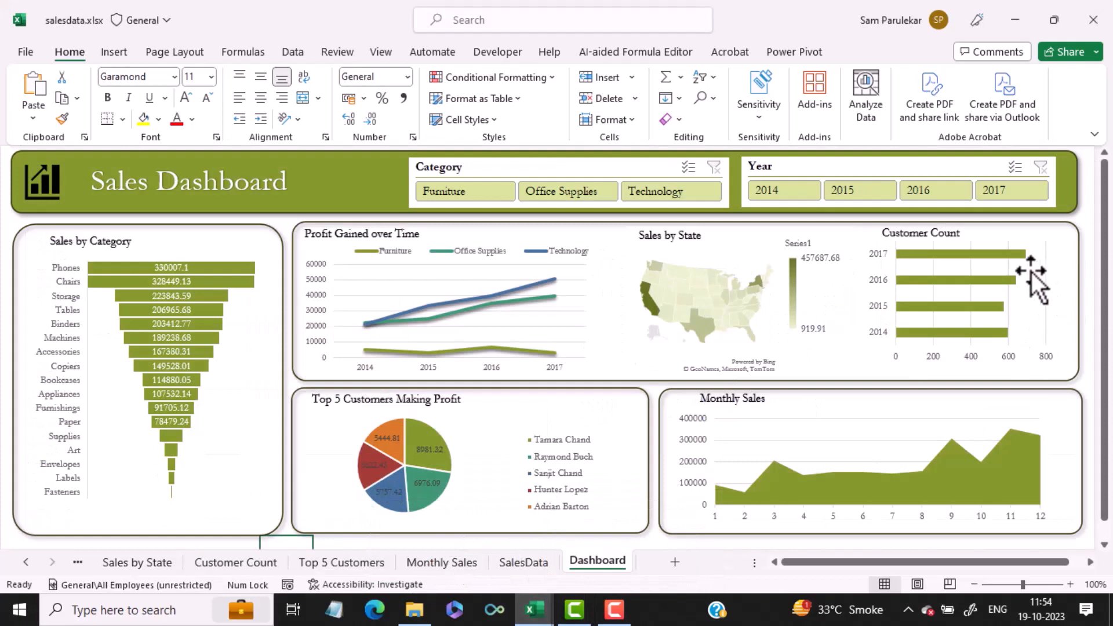
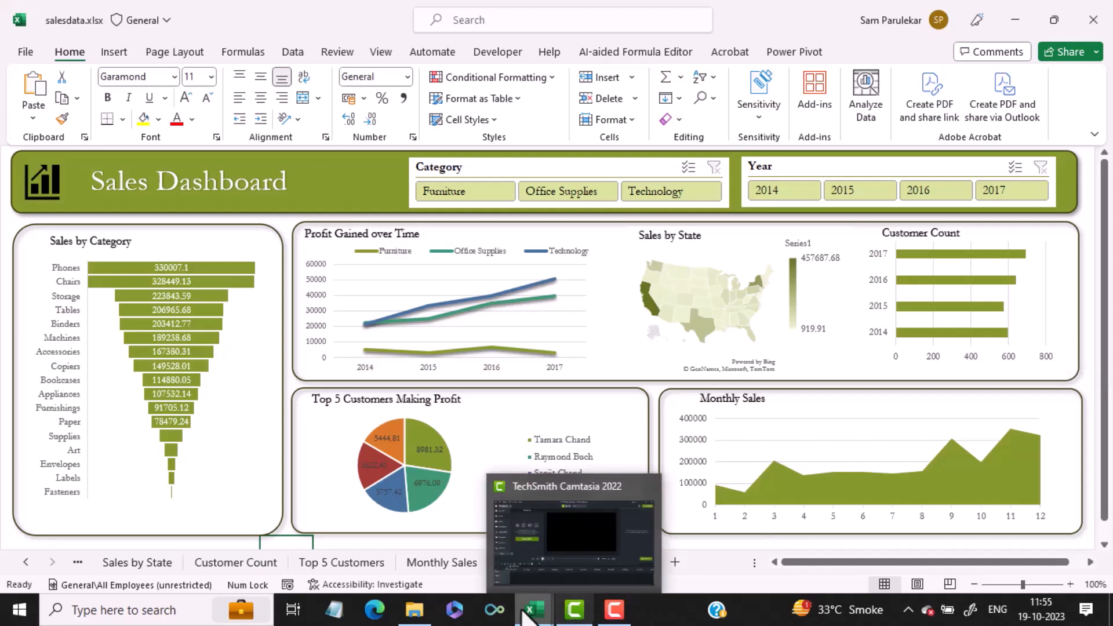
mouse_move(533, 609)
left_click(571, 577)
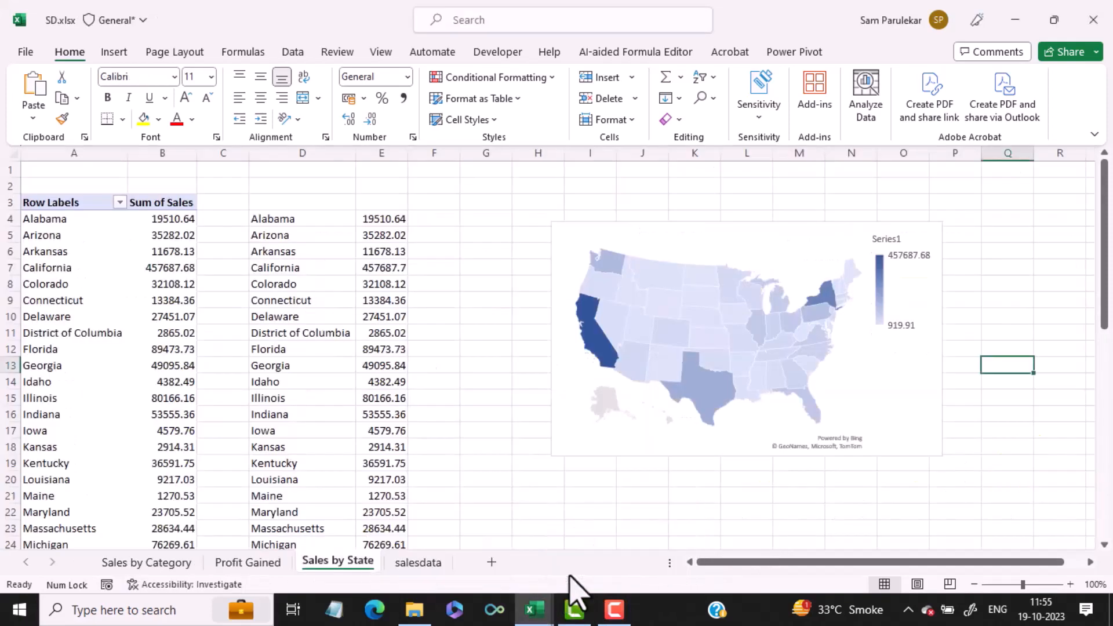
Step: Create a pivot table from SalesData on a new worksheet with Year as rows and the count of Customer Name as values
left_click(419, 564)
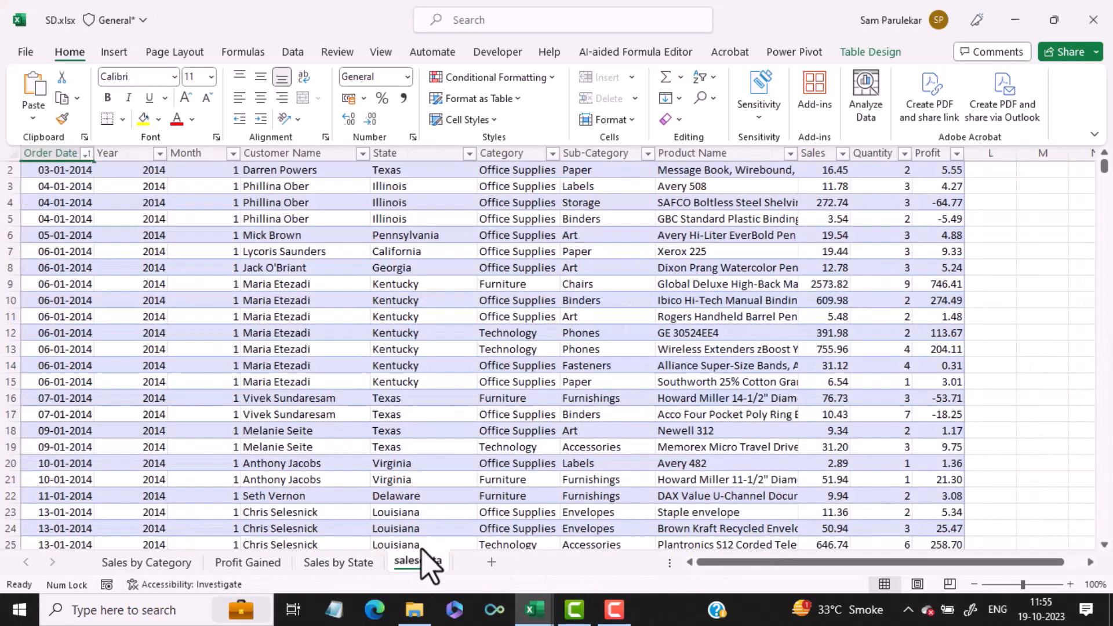
left_click(1103, 153)
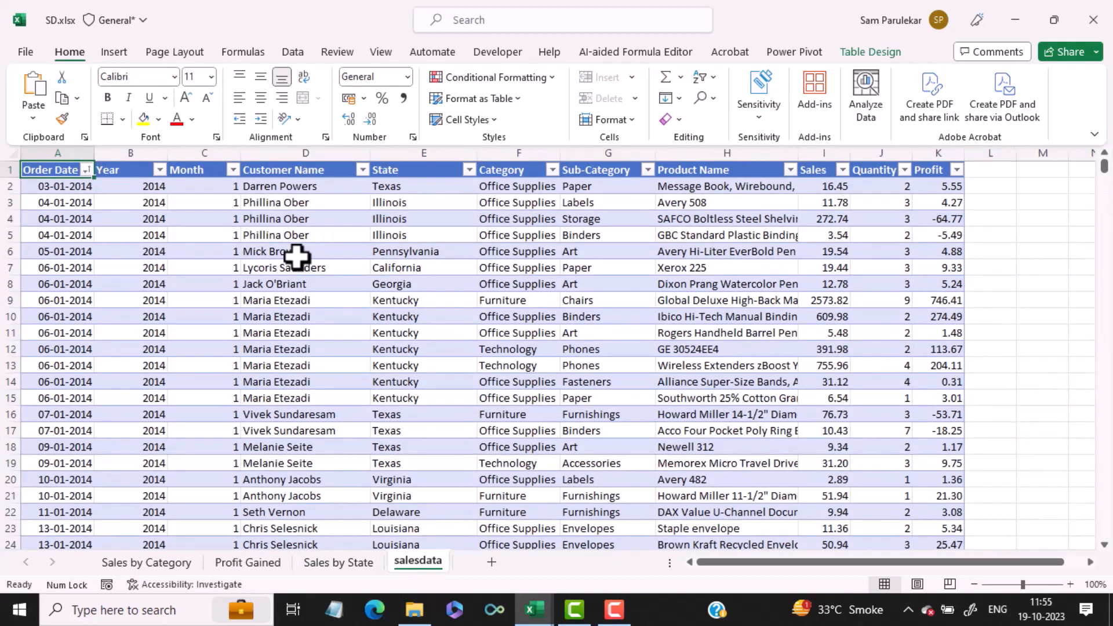
left_click(104, 53)
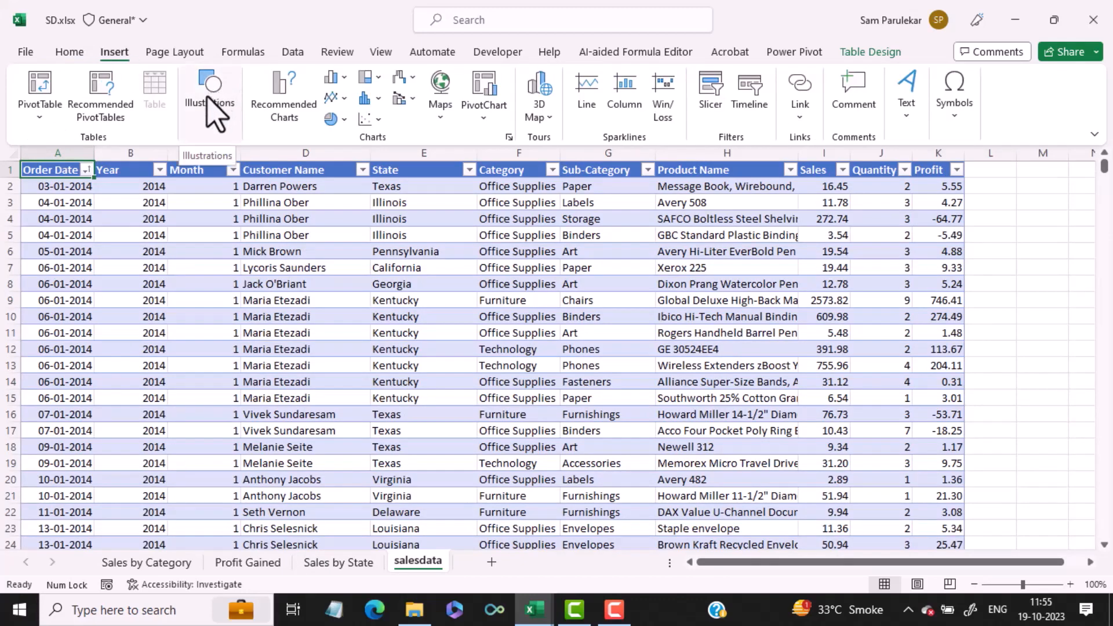
left_click(38, 94)
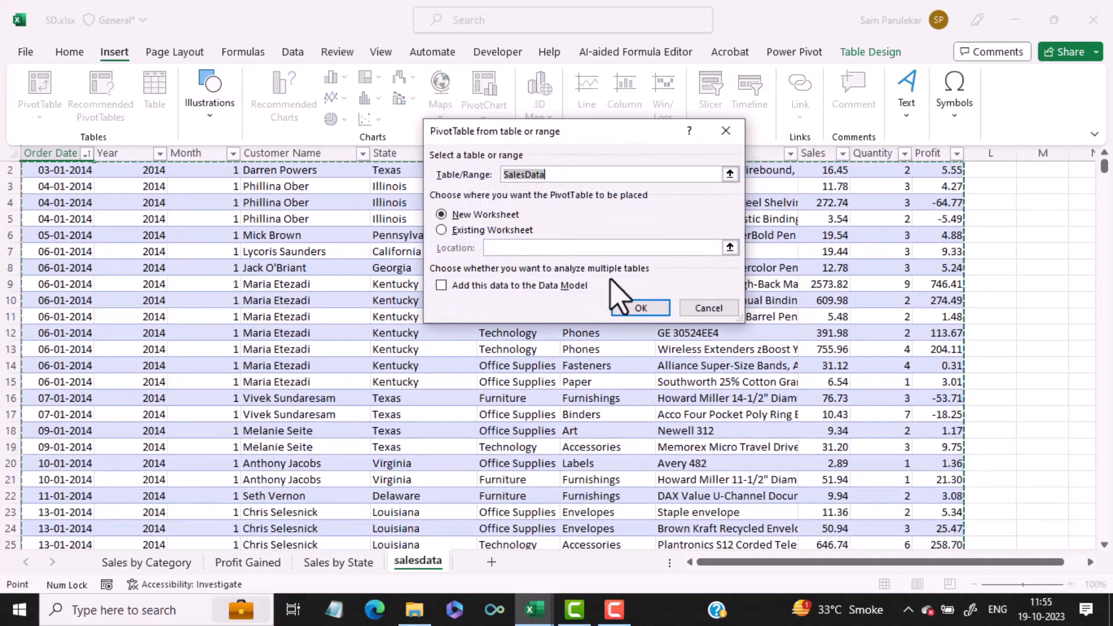
left_click(633, 310)
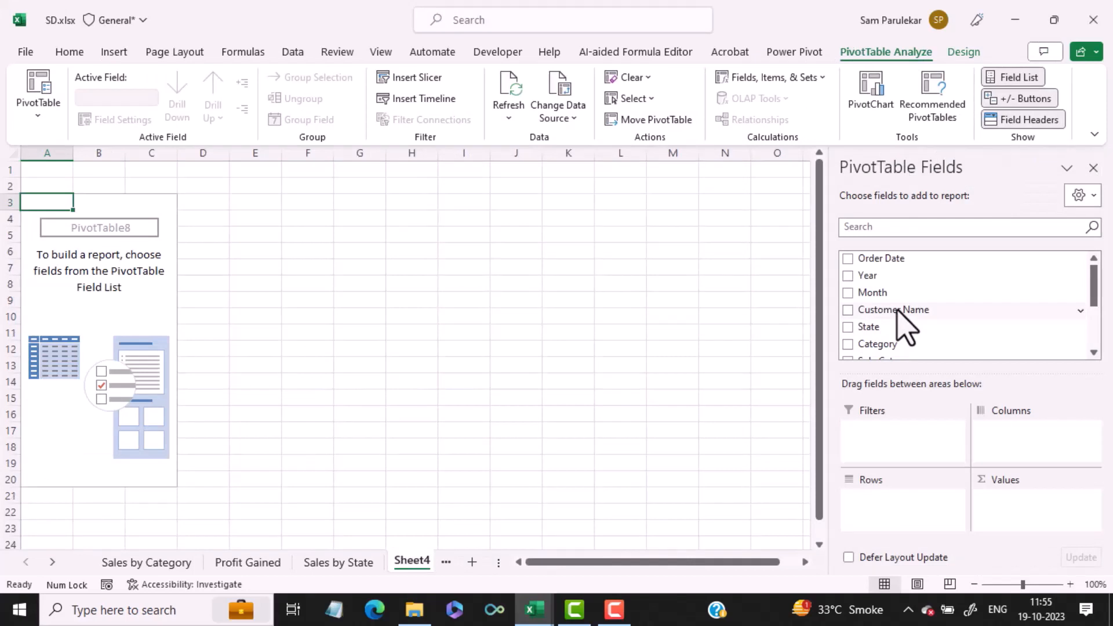
left_click_drag(846, 271, 875, 507)
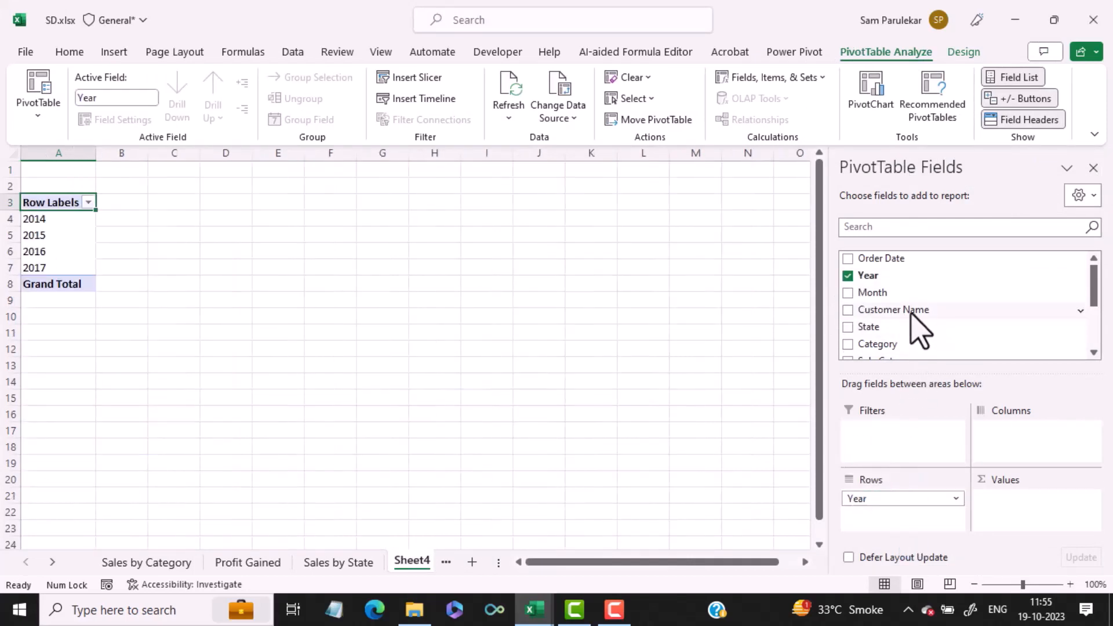
left_click_drag(911, 314, 1021, 503)
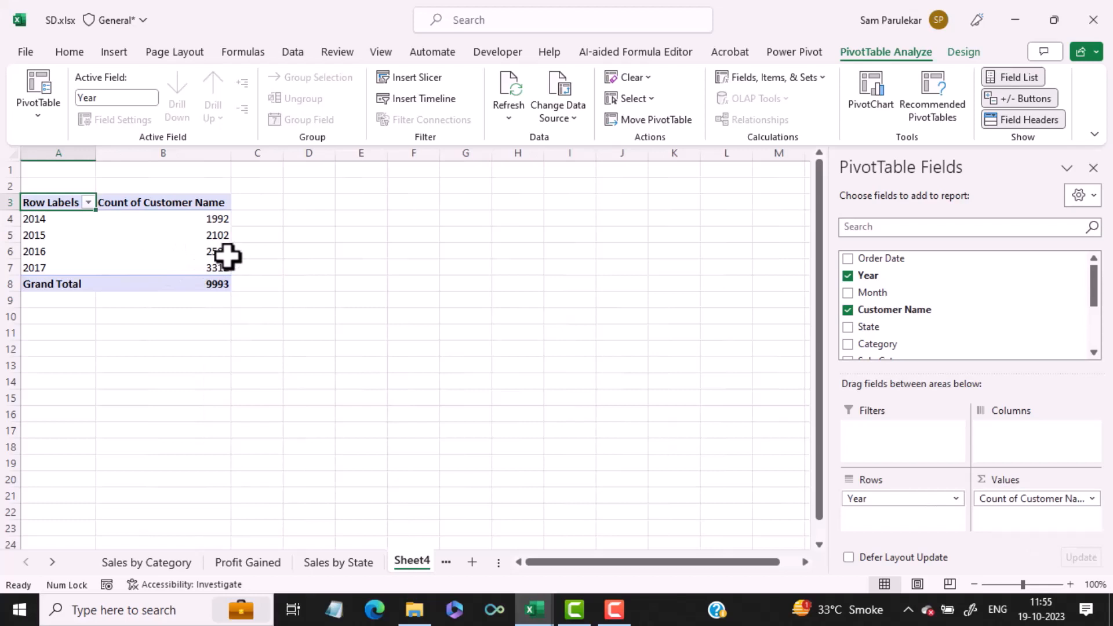
right_click(124, 283)
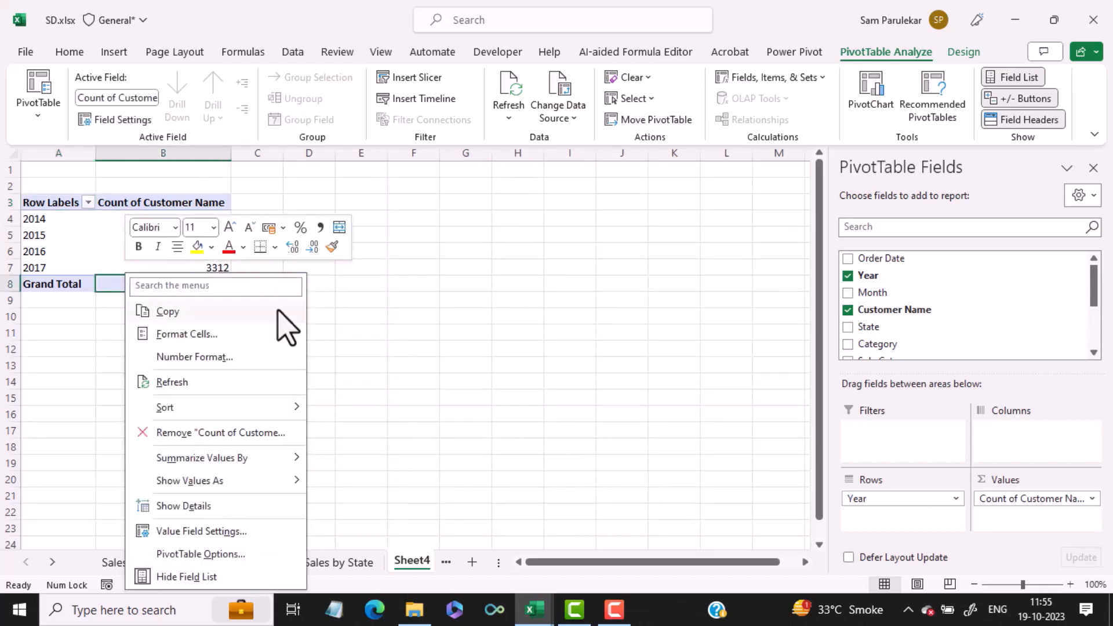
left_click(215, 433)
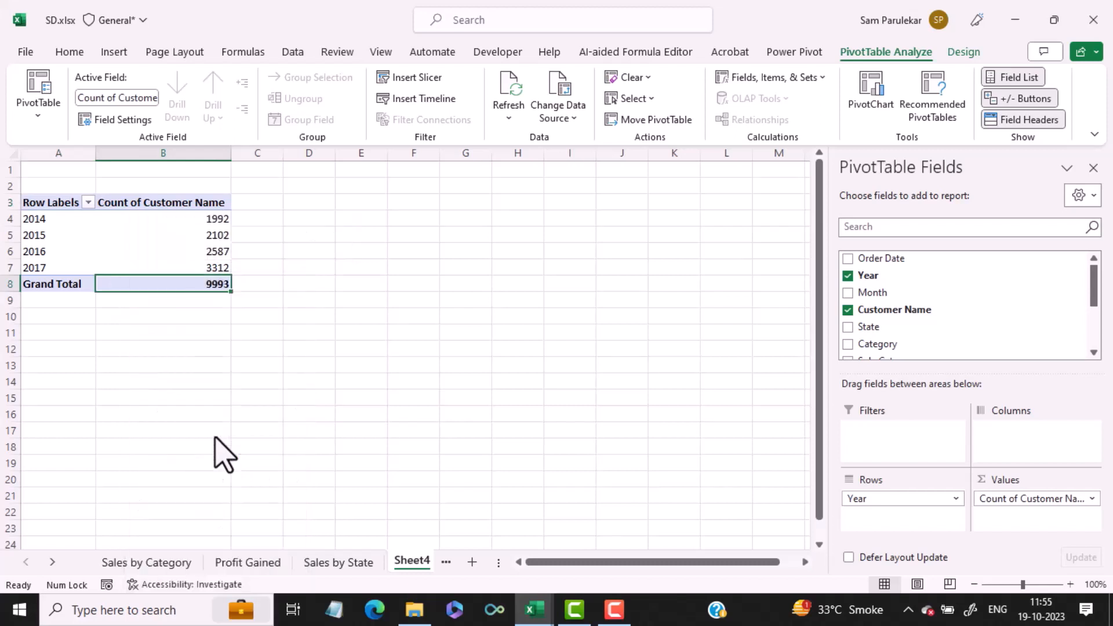
key("ctrl+z")
Step: Remove the Grand Total row from the yearly customer count pivot table
left_click(52, 272)
left_click(51, 285)
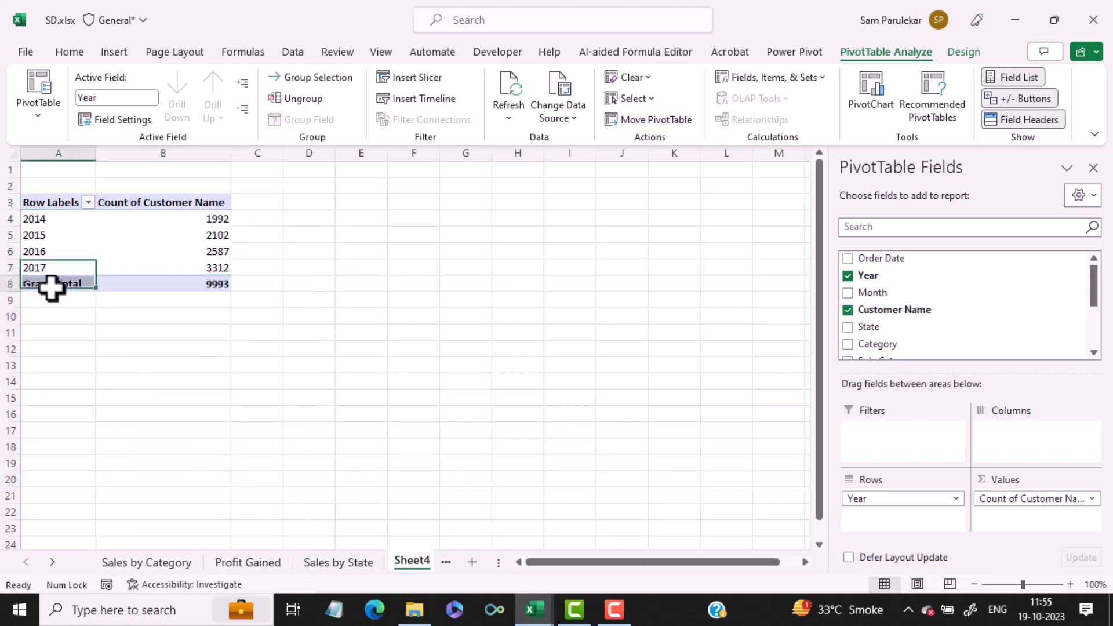
right_click(51, 285)
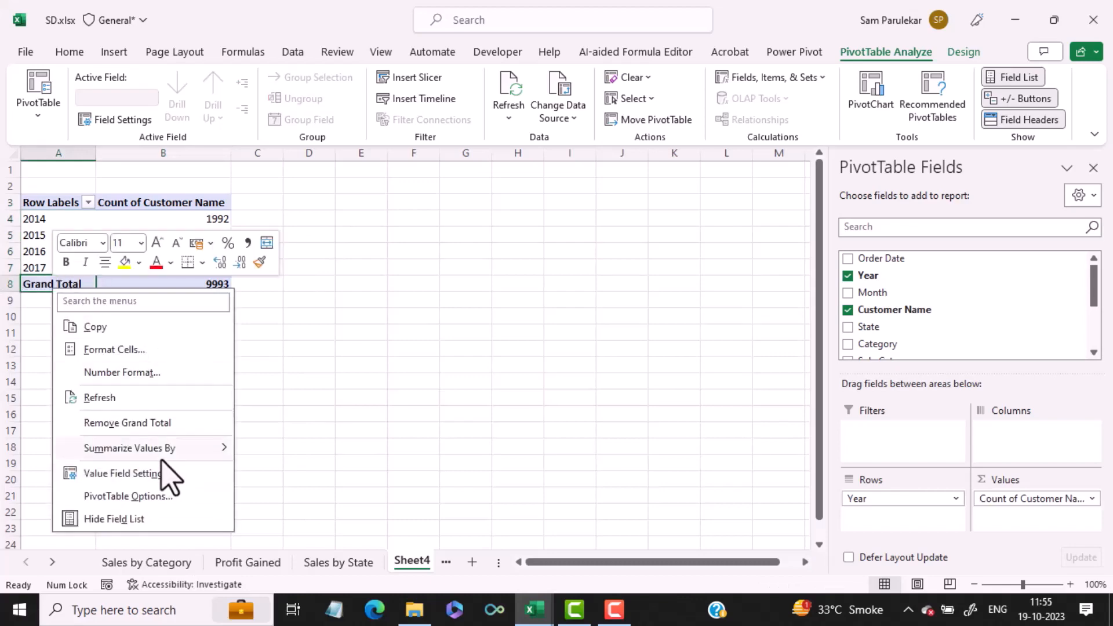
left_click(164, 424)
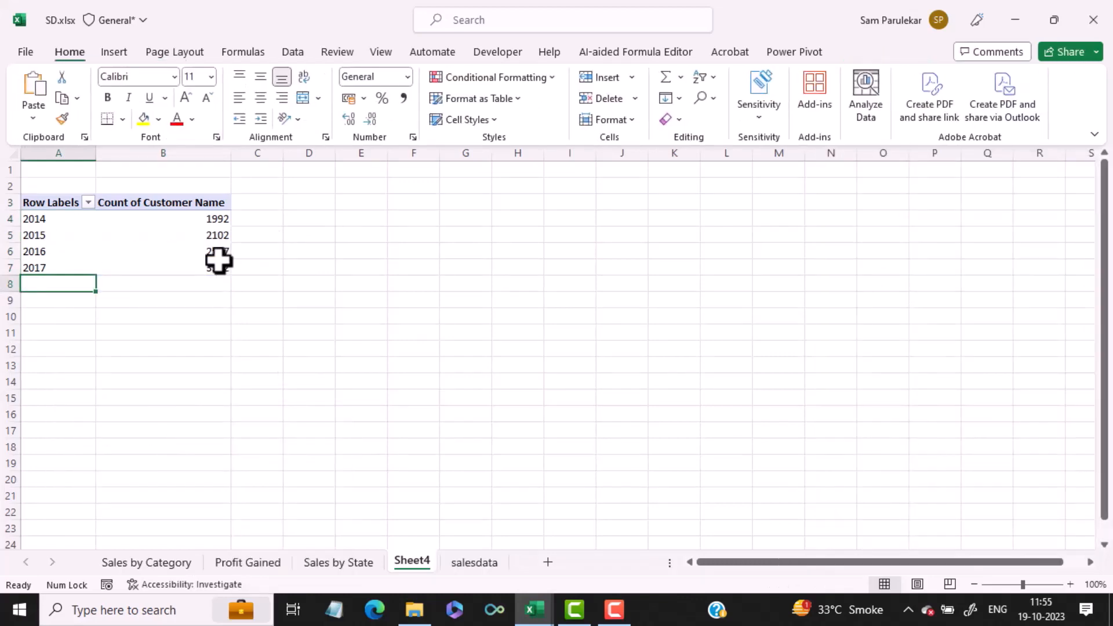
Step: Close the pivot field list and insert a 2-D clustered bar chart from the yearly customer count pivot table
left_click(210, 251)
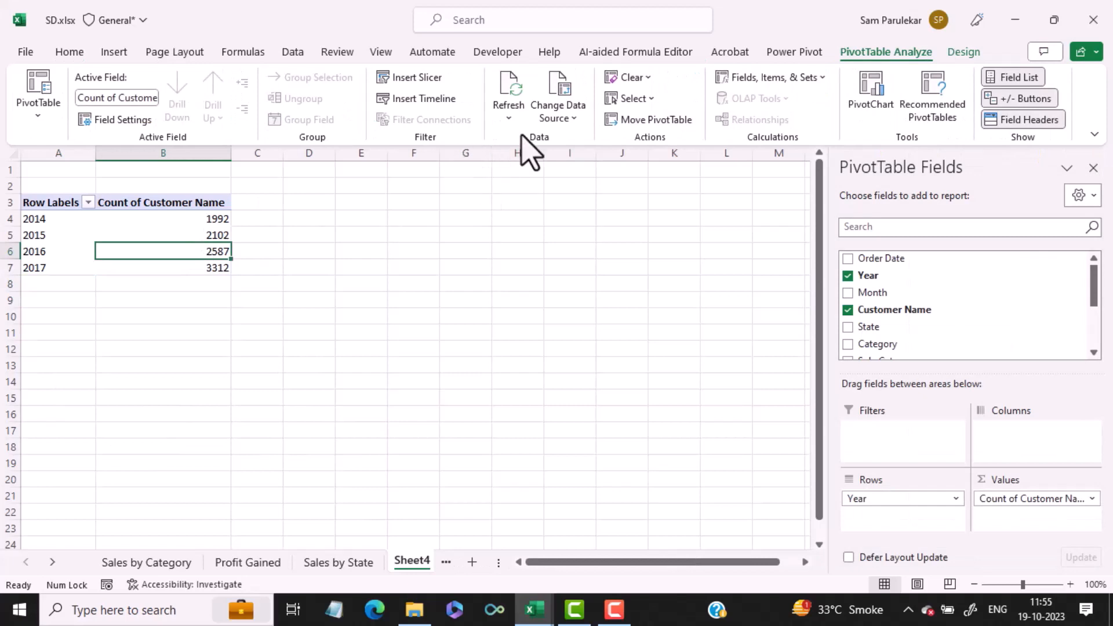
left_click(1094, 168)
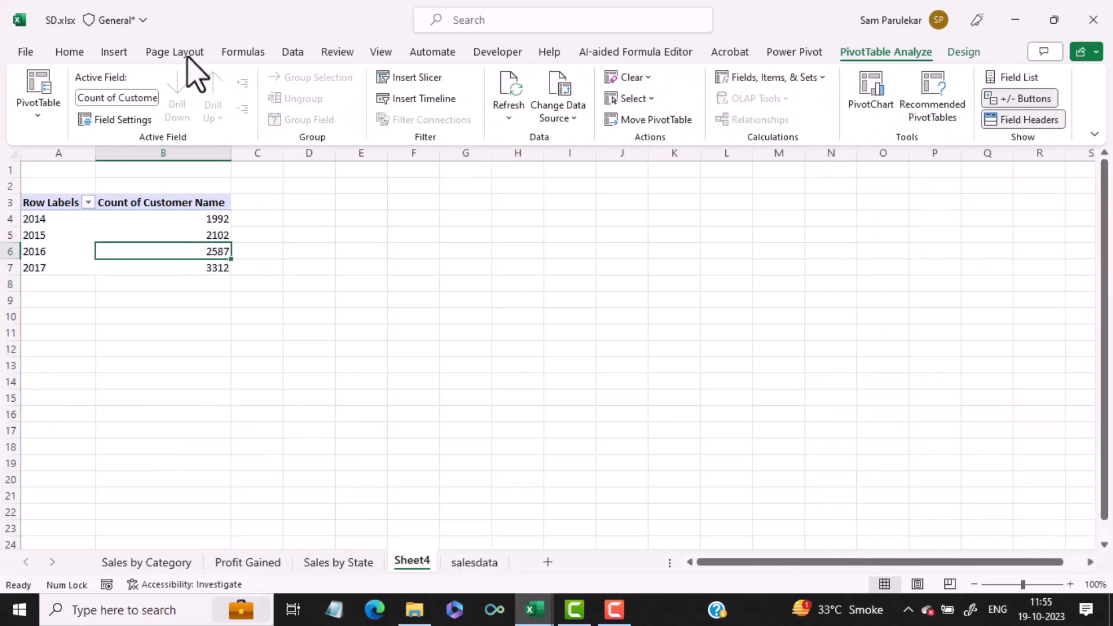
left_click(118, 55)
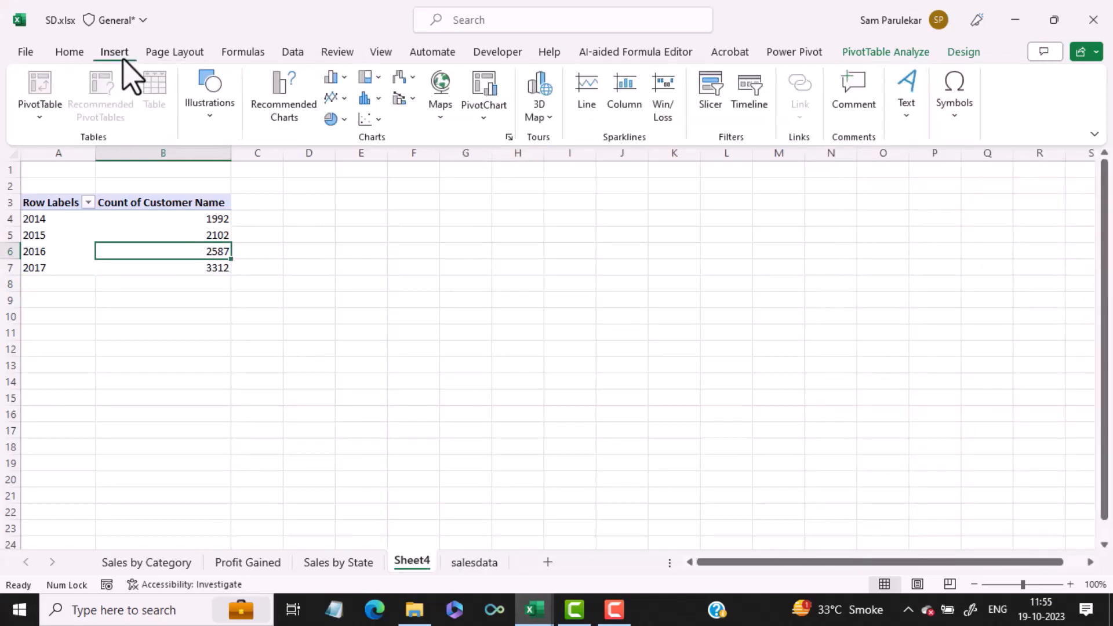
left_click(342, 81)
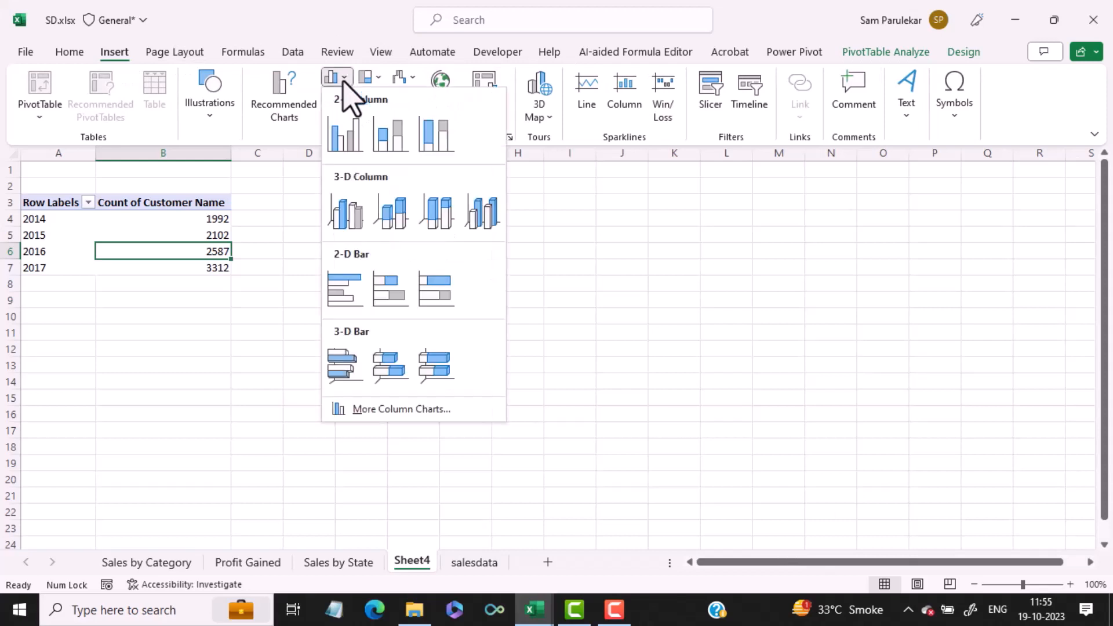
left_click(357, 278)
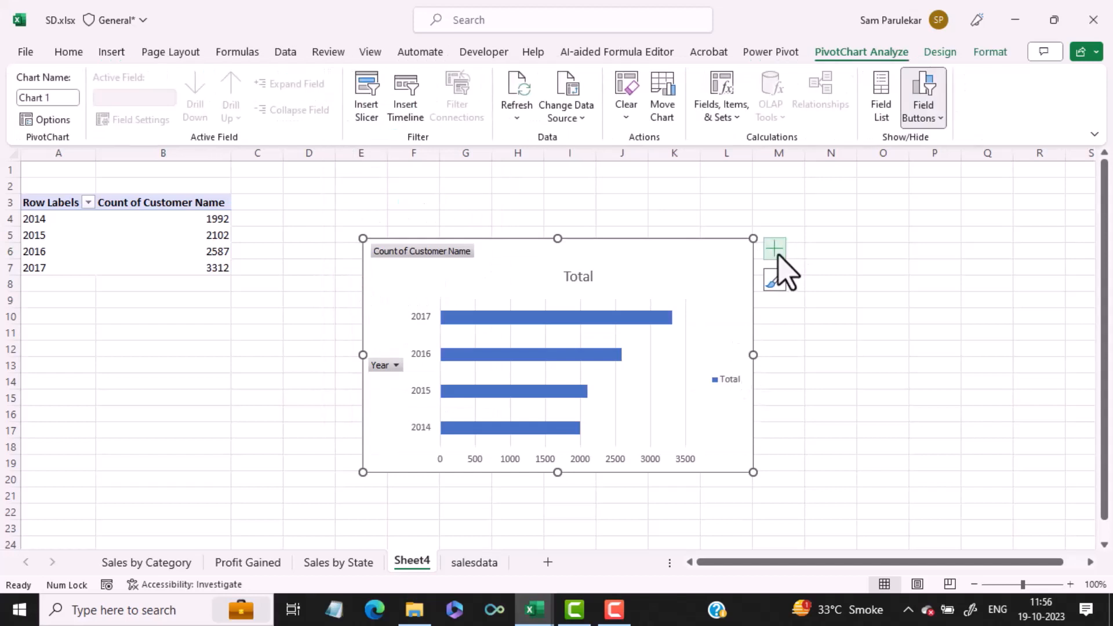
Step: Remove the legend and the chart title from the customer count bar chart
left_click(775, 250)
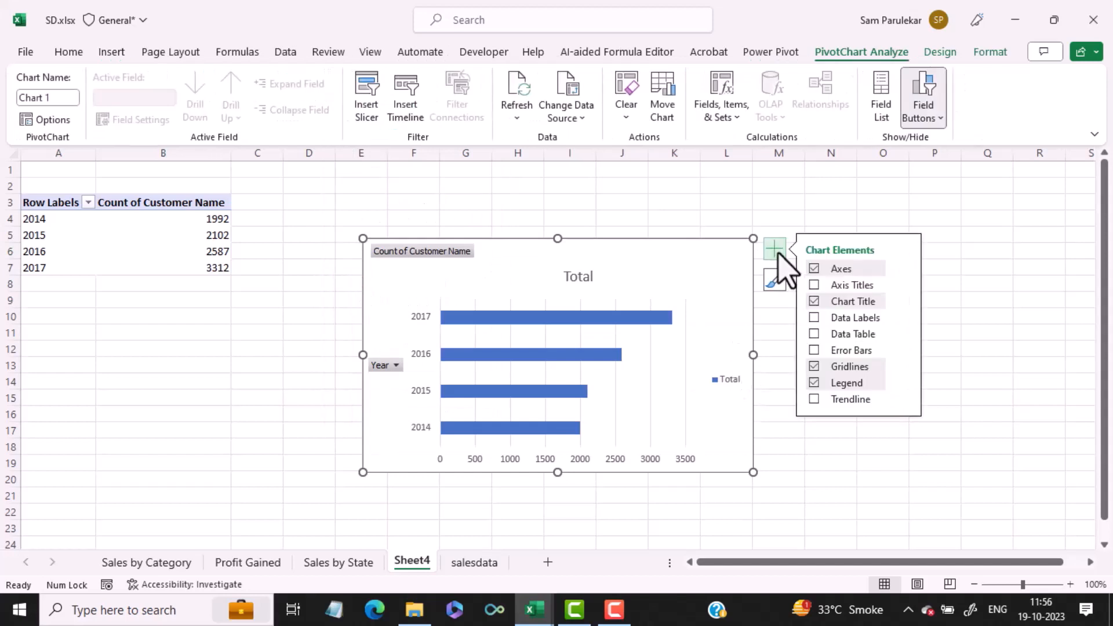
left_click(813, 383)
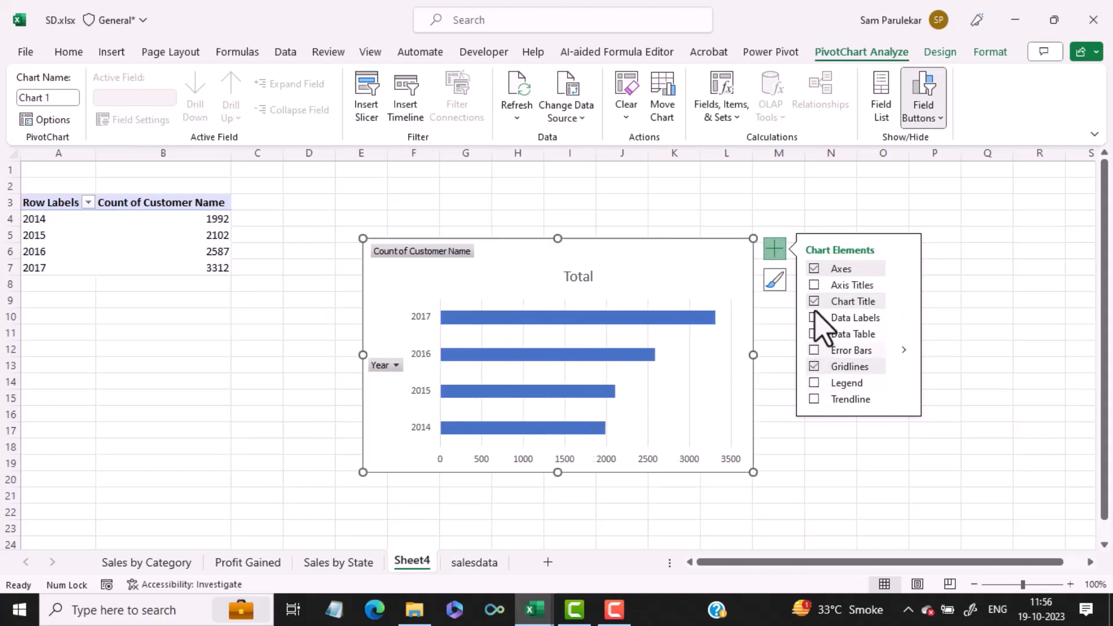
left_click(814, 301)
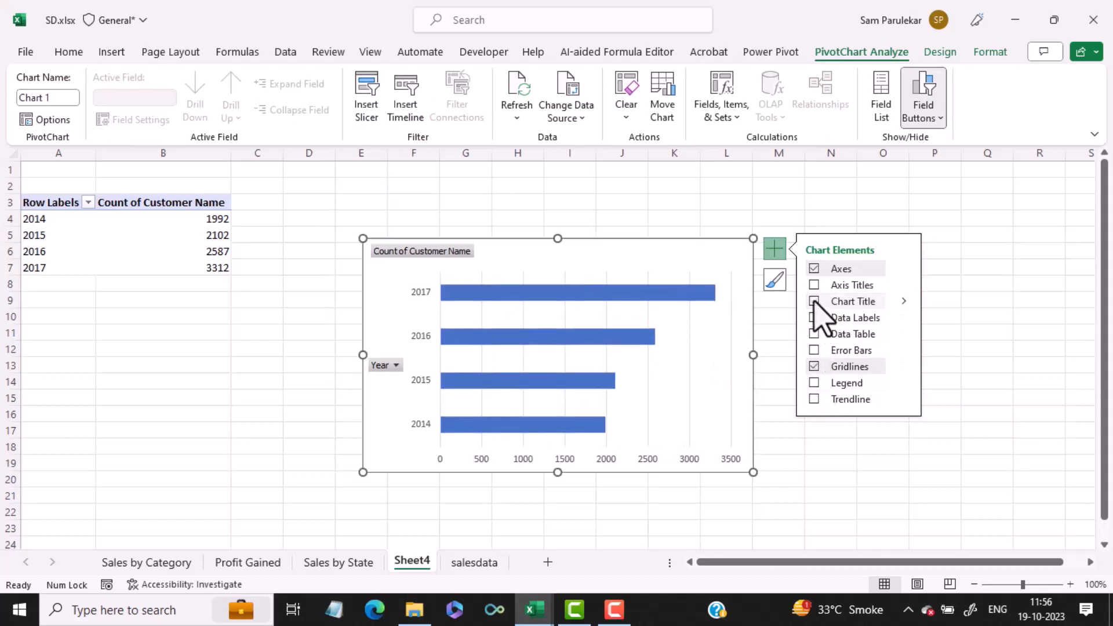
Step: Hide all field buttons on the customer count bar chart and rename its sheet as Customer Count
right_click(404, 254)
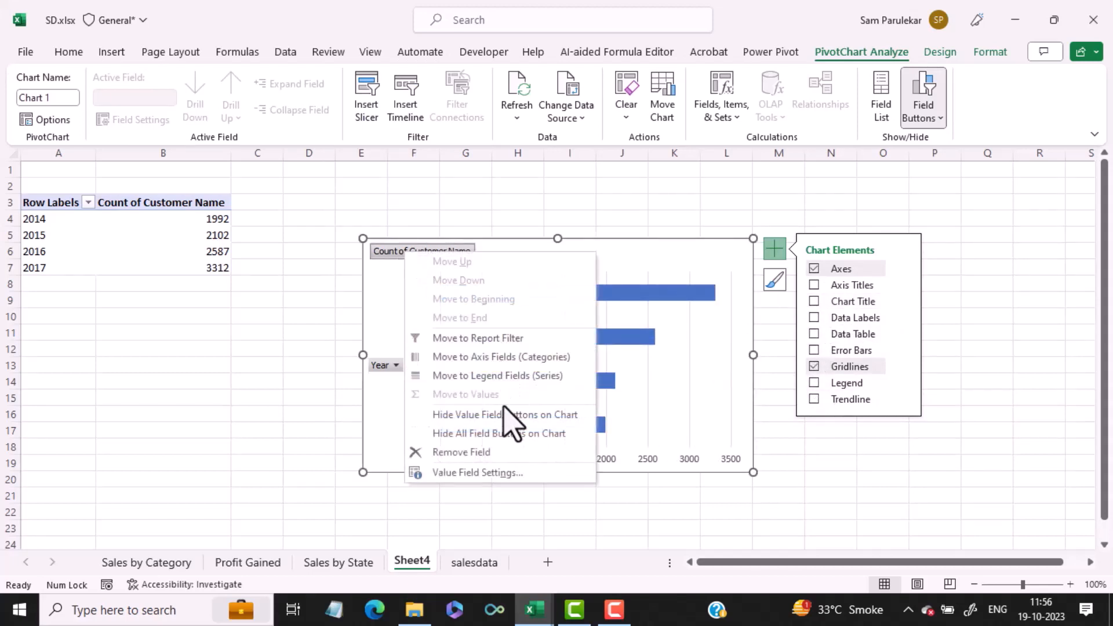
left_click(504, 433)
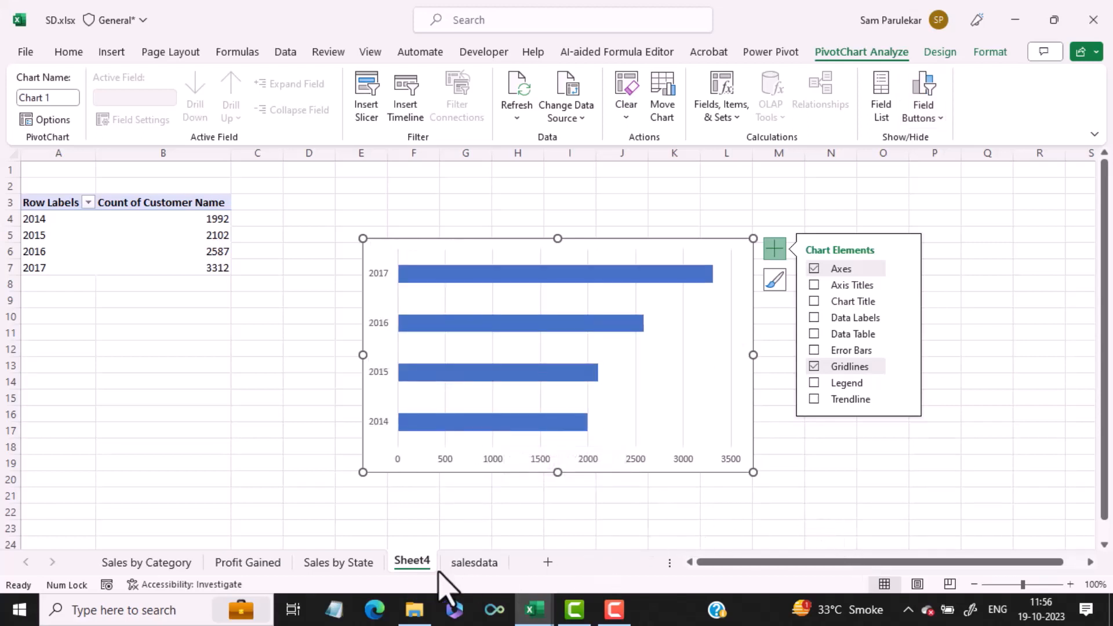
mouse_move(539, 607)
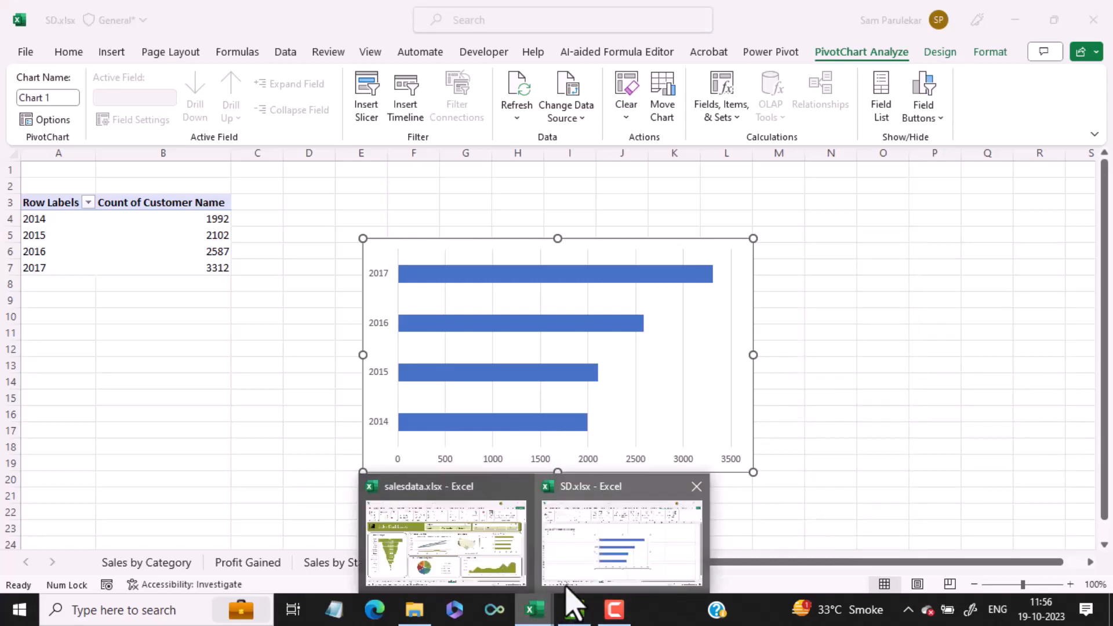
left_click(489, 574)
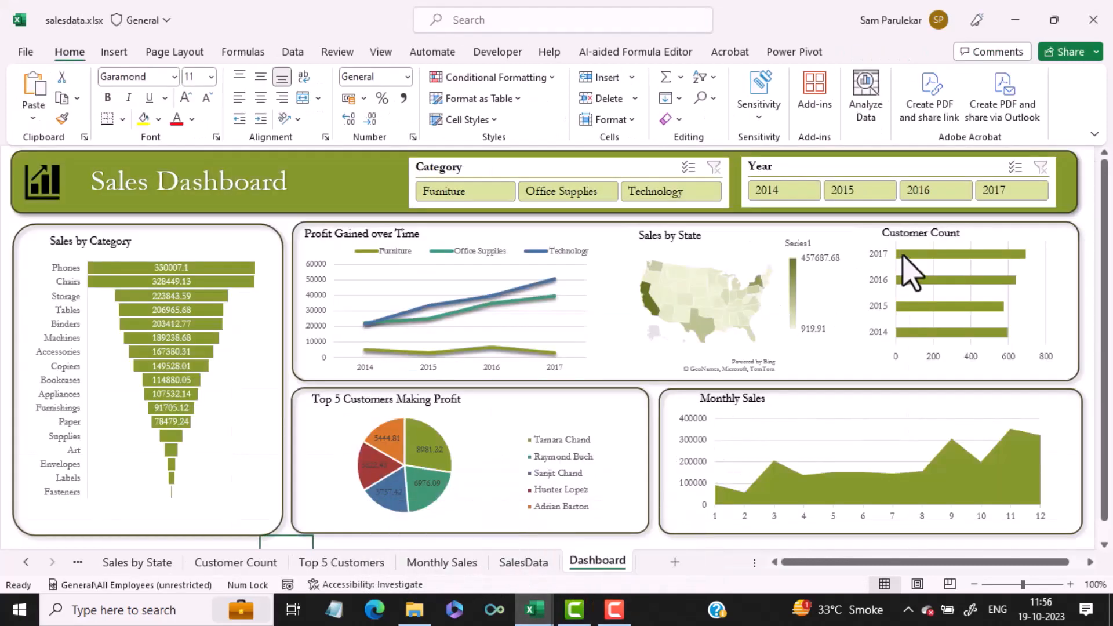
mouse_move(534, 609)
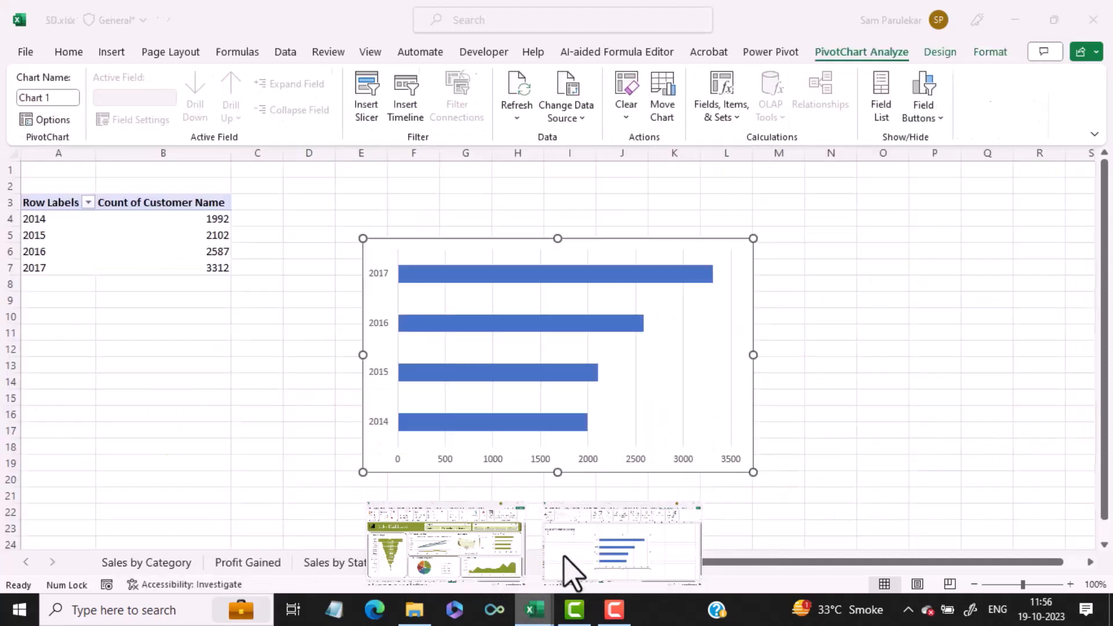
left_click(572, 572)
double_click(422, 566)
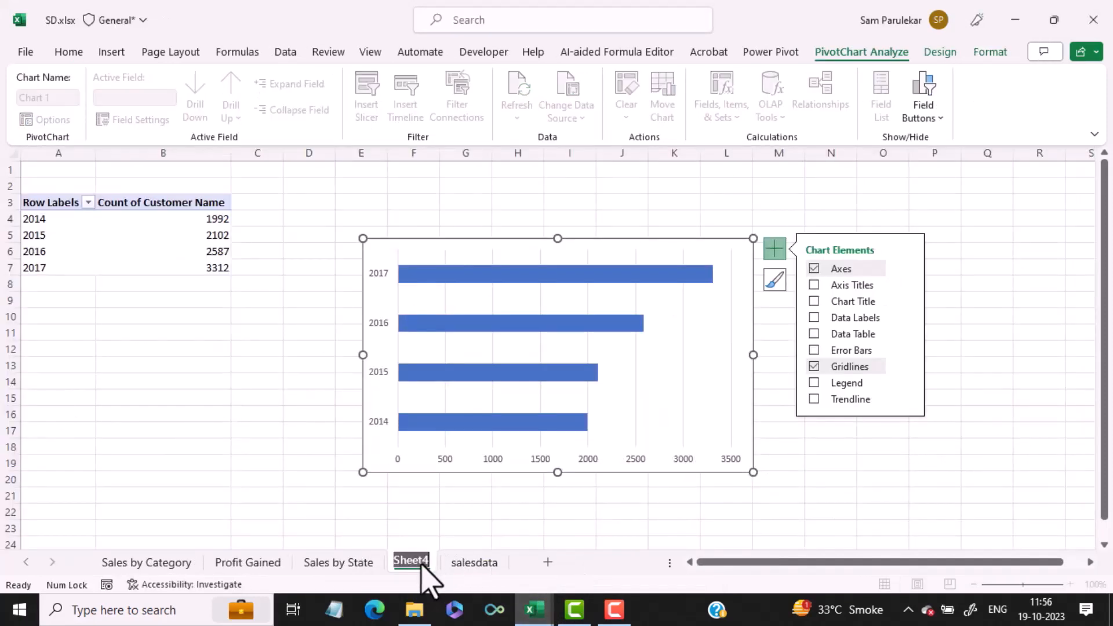
type("Customer Count")
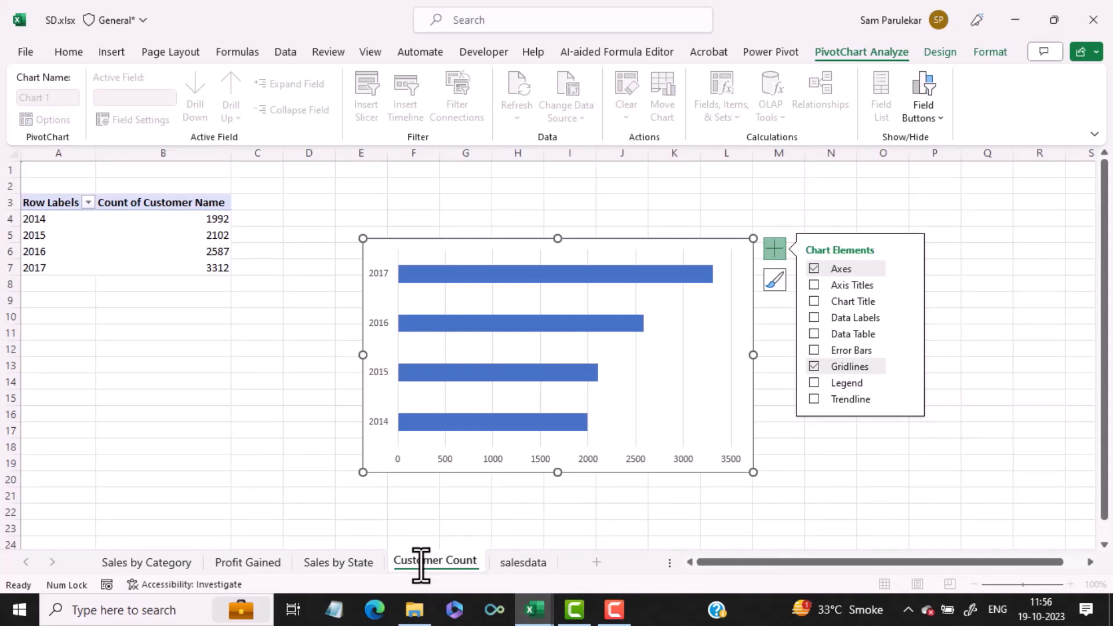
key("Return")
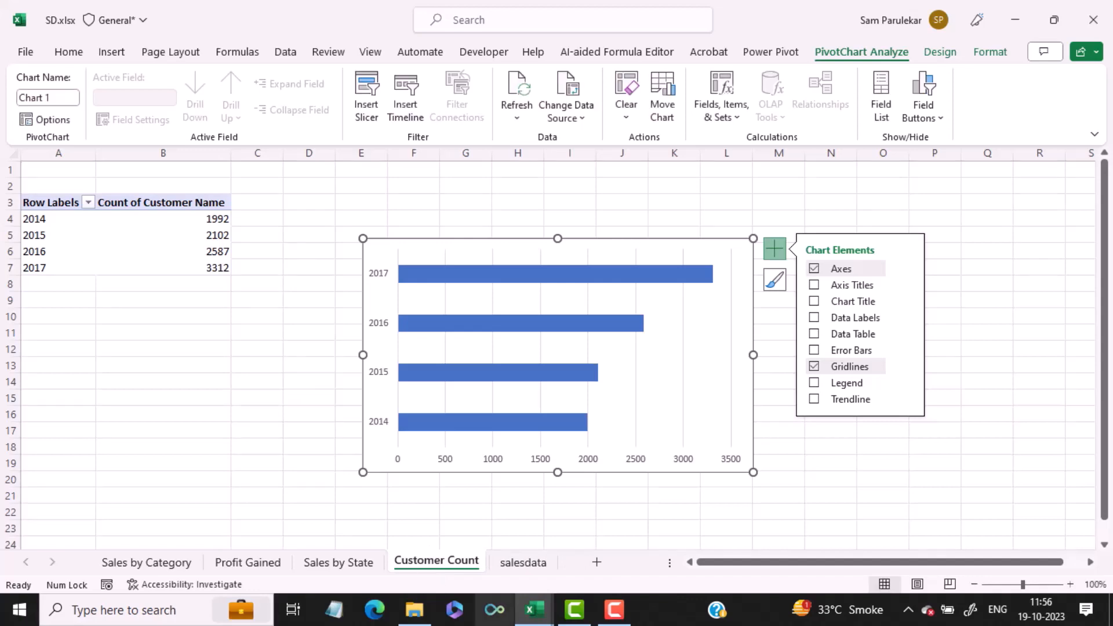
Step: Check the reference dashboard in salesdata.xlsx and add a Year slicer below the customer count pivot table in SD.xlsx
left_click(552, 612)
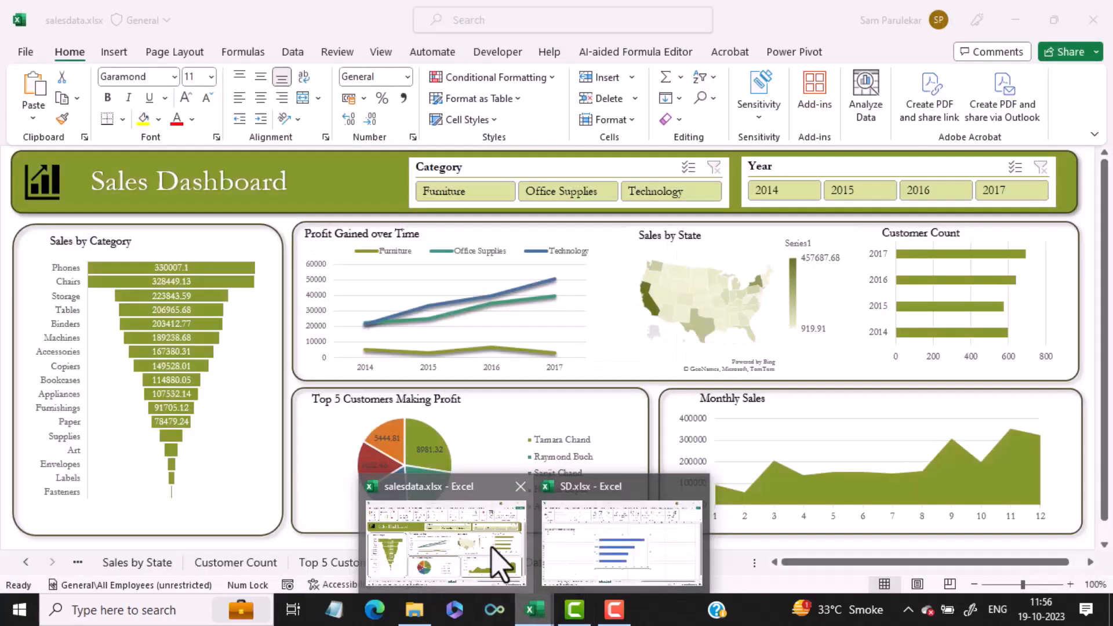
left_click(497, 559)
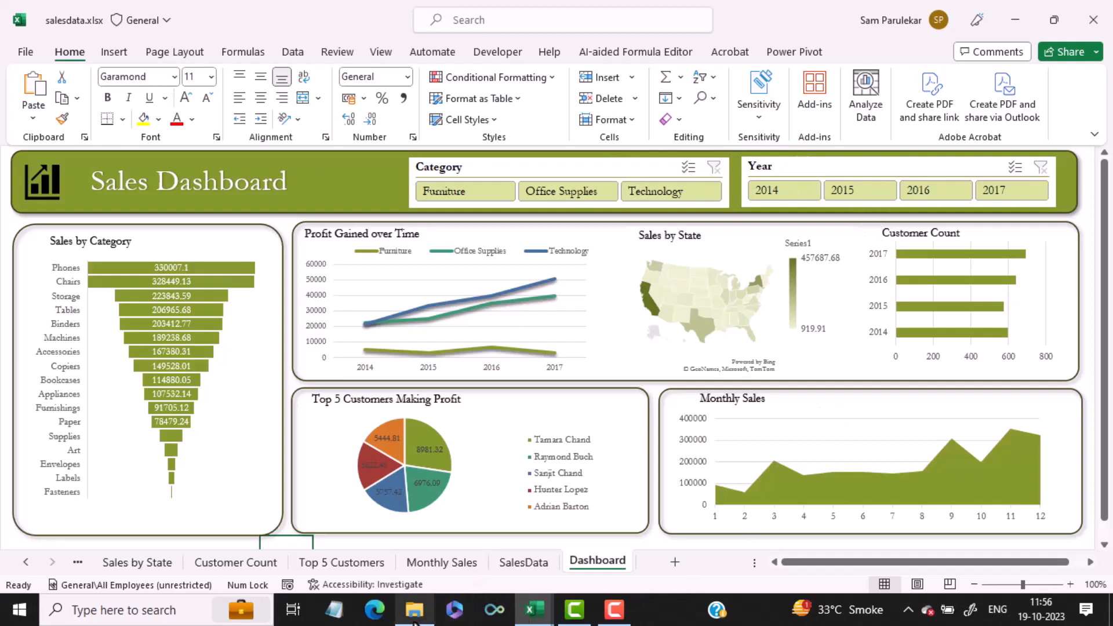
left_click(534, 609)
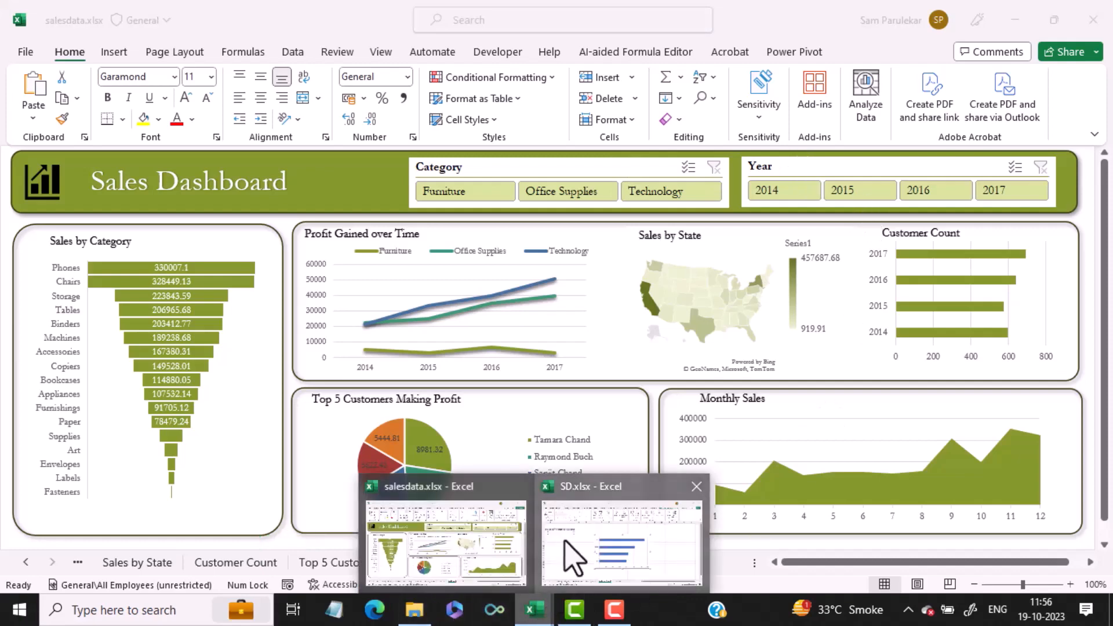
left_click(565, 543)
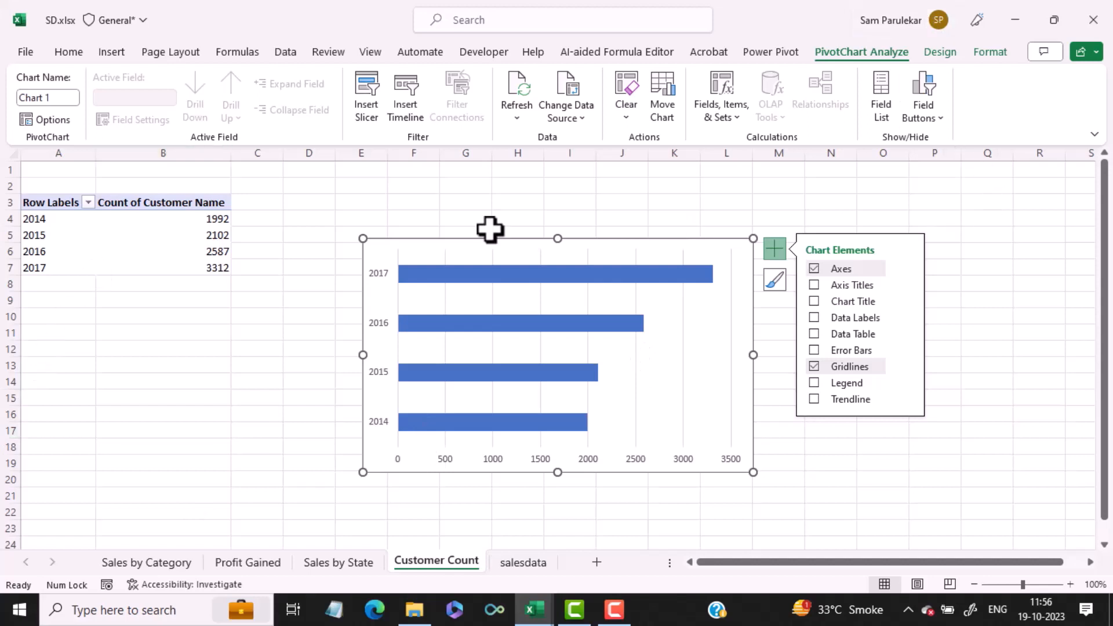
left_click(49, 235)
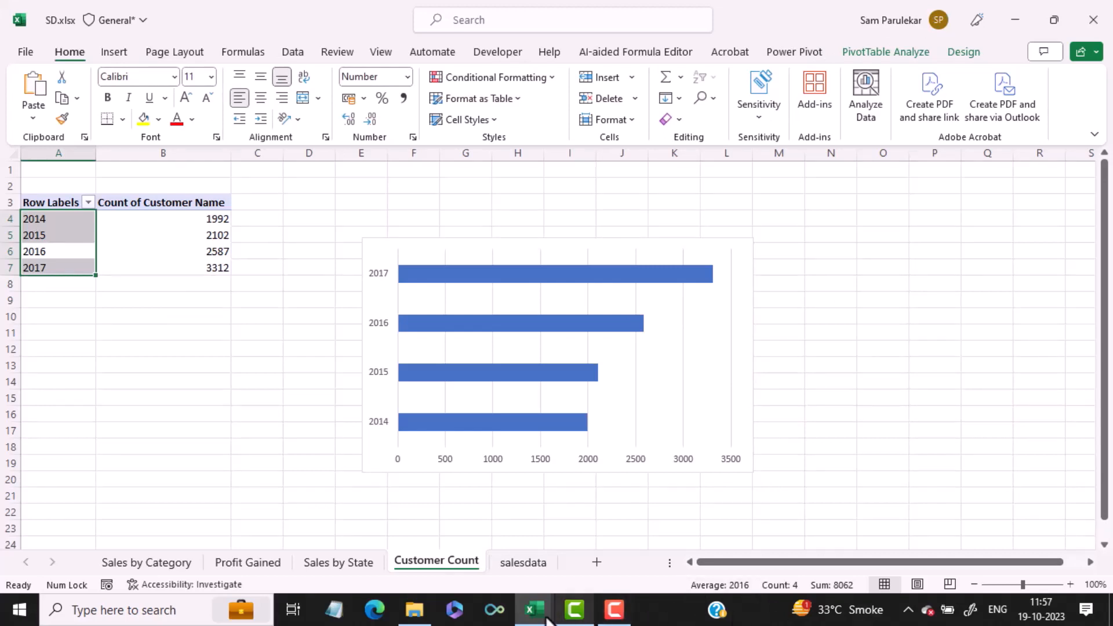
right_click(75, 237)
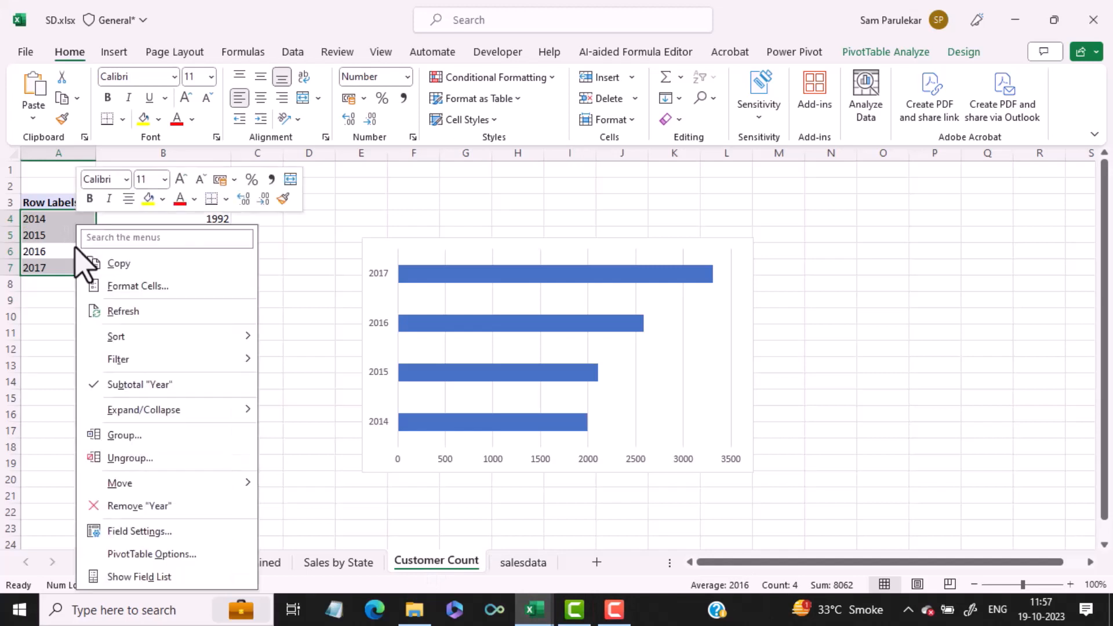
left_click(162, 578)
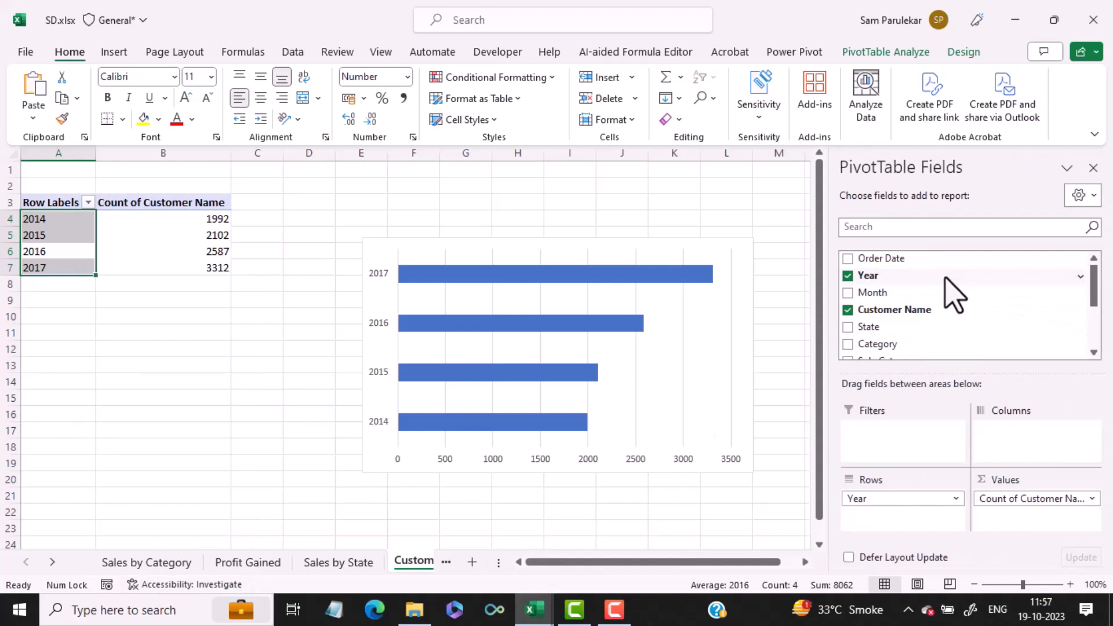
right_click(945, 278)
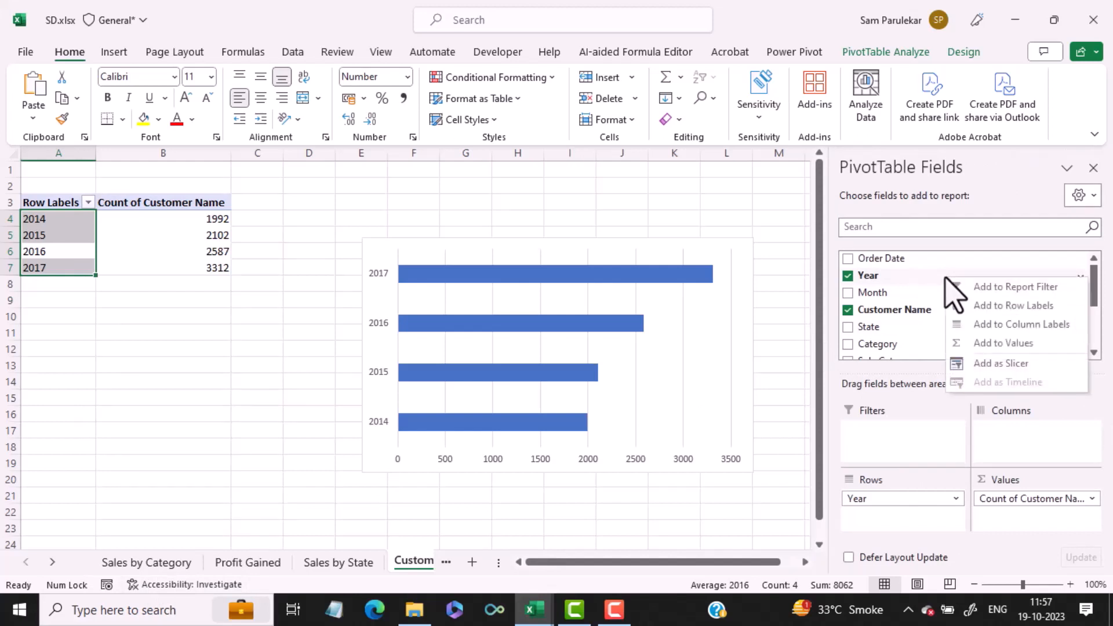
left_click(1014, 363)
left_click_drag(432, 266, 122, 321)
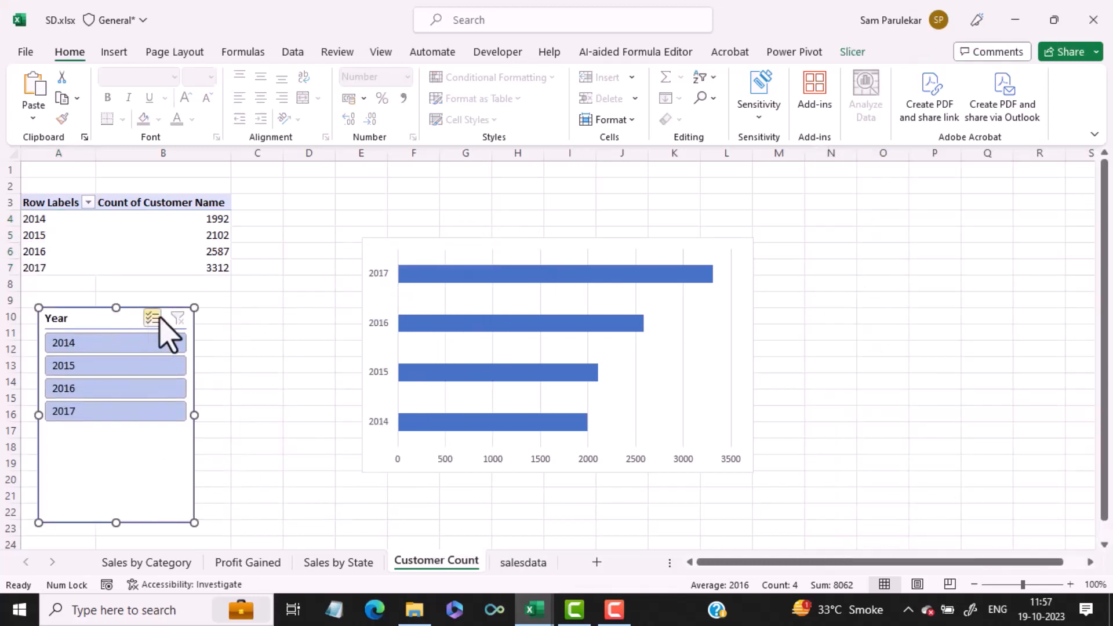
left_click(136, 255)
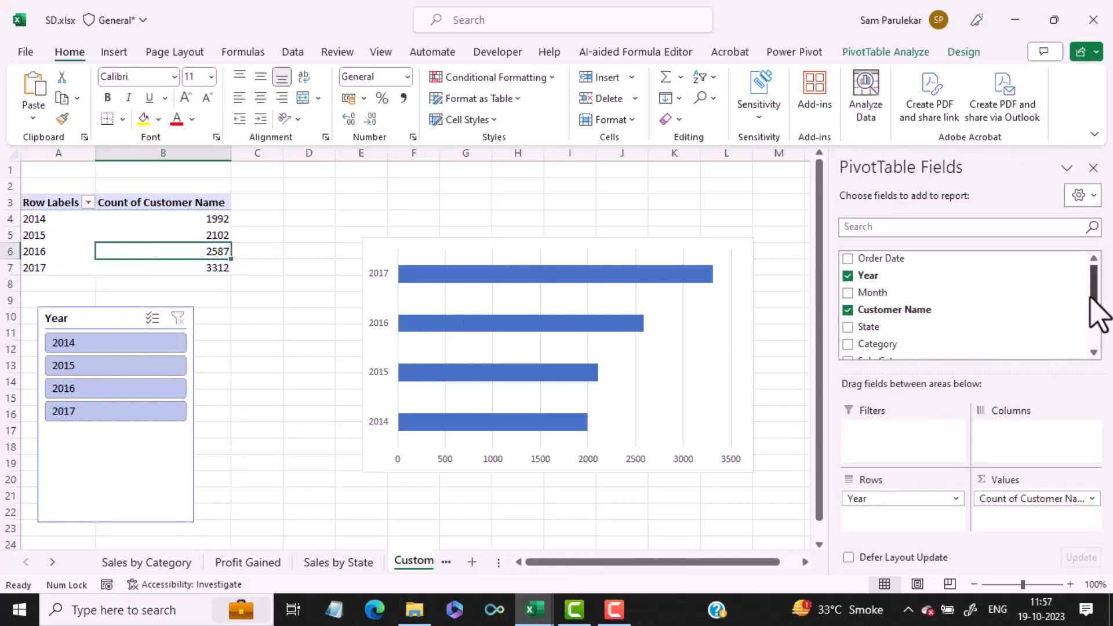
left_click_drag(1095, 293, 1093, 335)
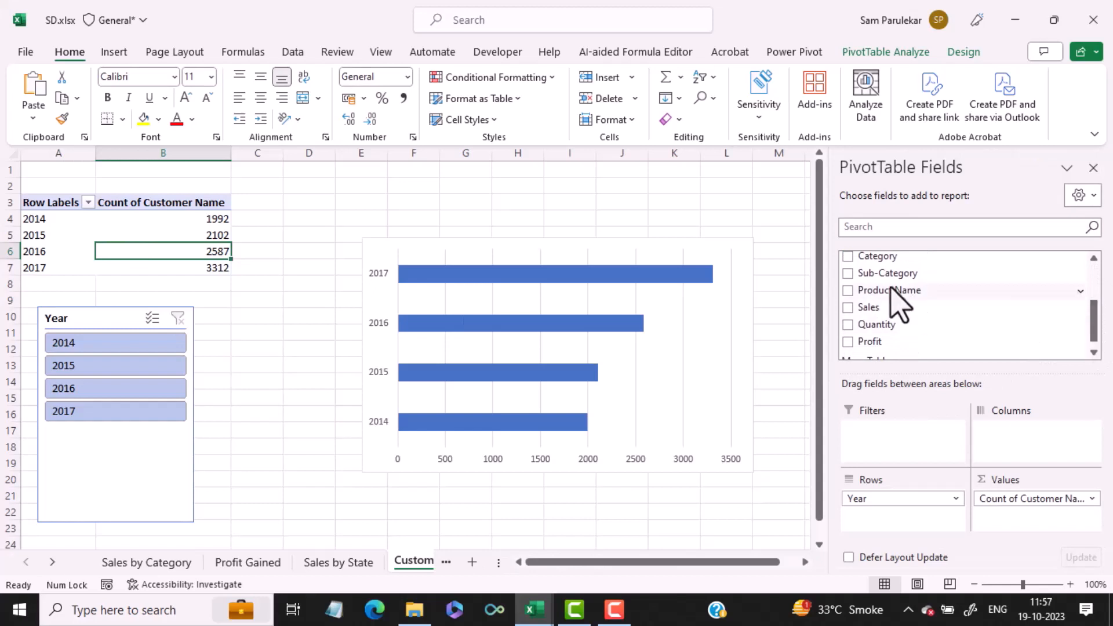
left_click(848, 258)
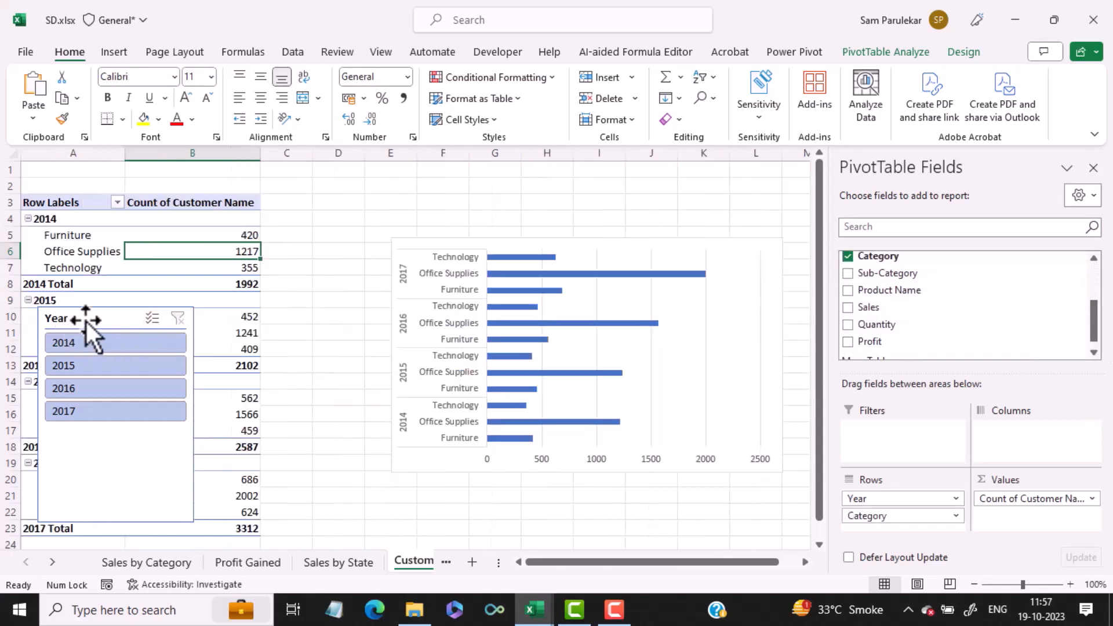
key("ctrl+z")
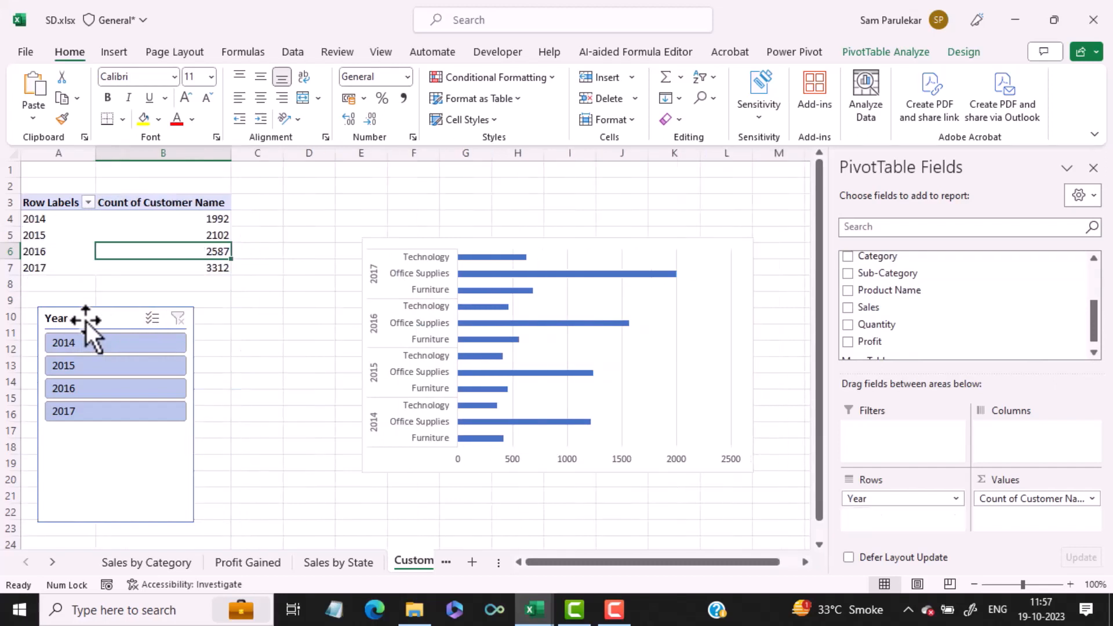
left_click(275, 323)
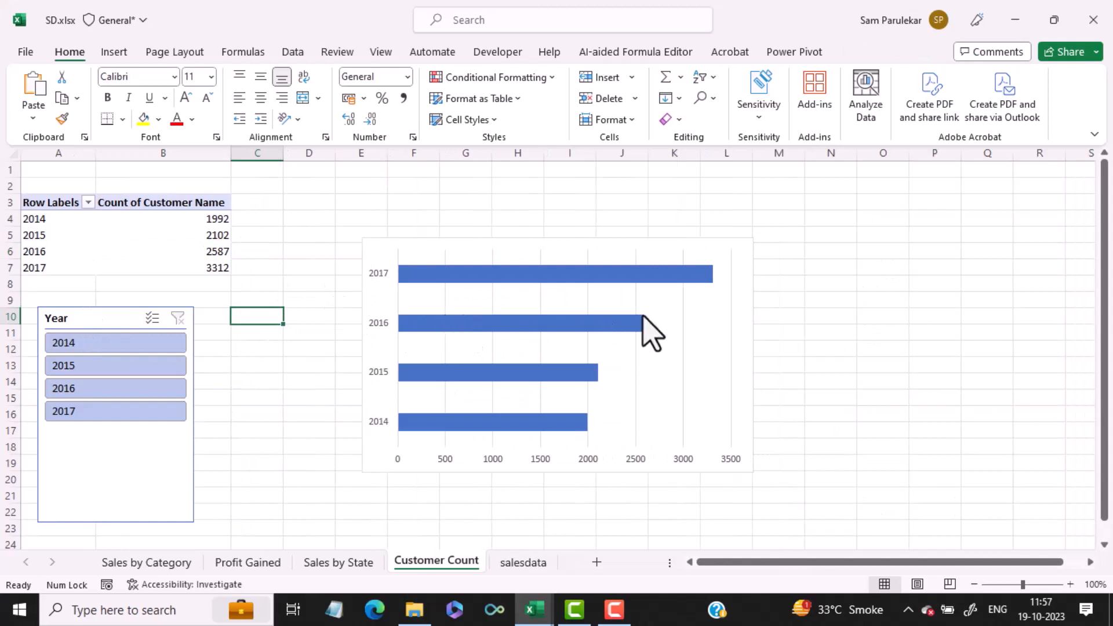
Step: Move the bar chart away from the pivot table and add a Category slicer beside the Year slicer
left_click_drag(631, 238, 760, 221)
left_click(272, 319)
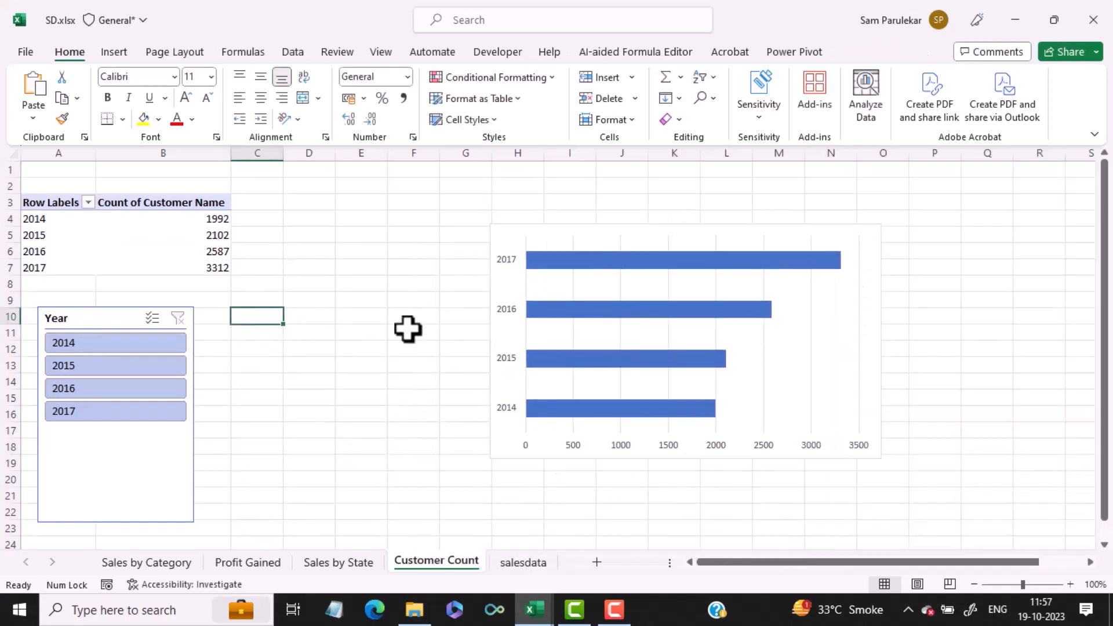
left_click(135, 254)
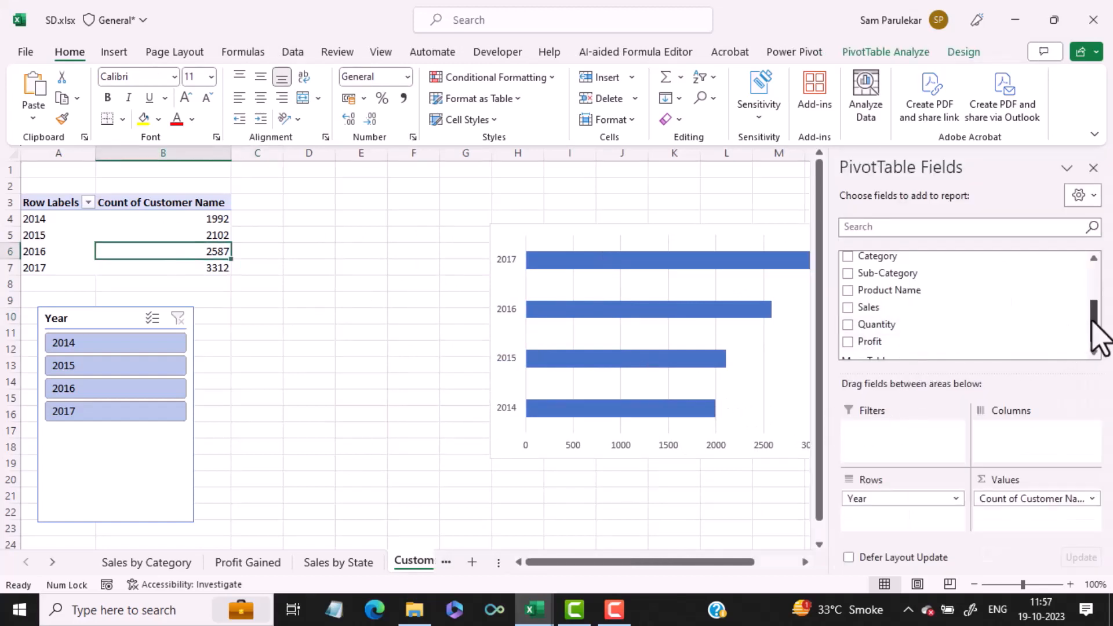
right_click(862, 259)
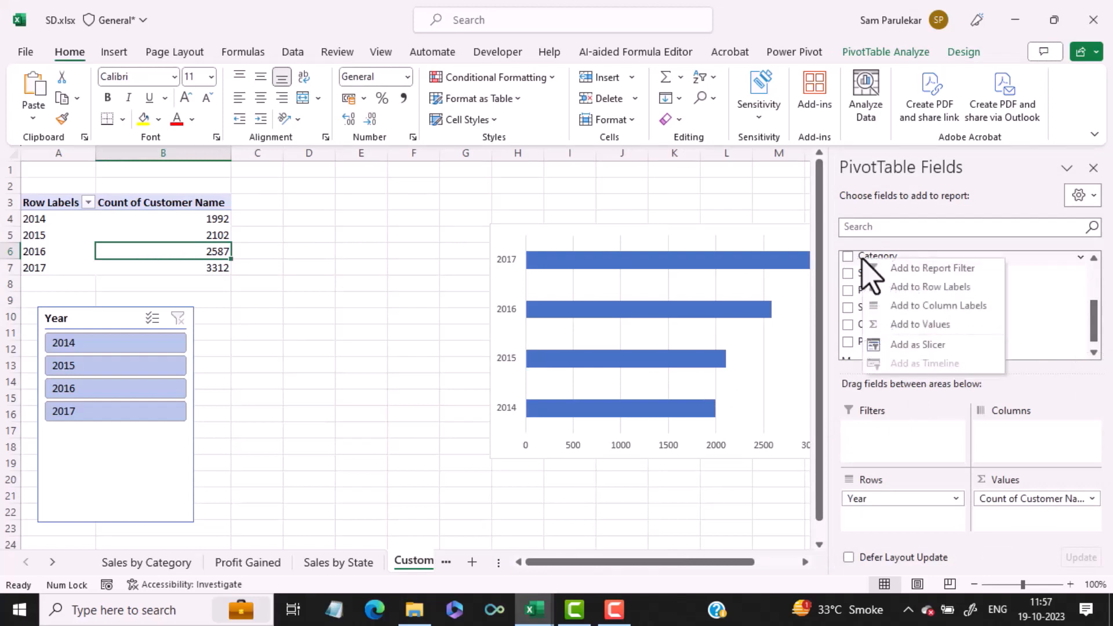
left_click(940, 346)
left_click_drag(419, 266, 304, 324)
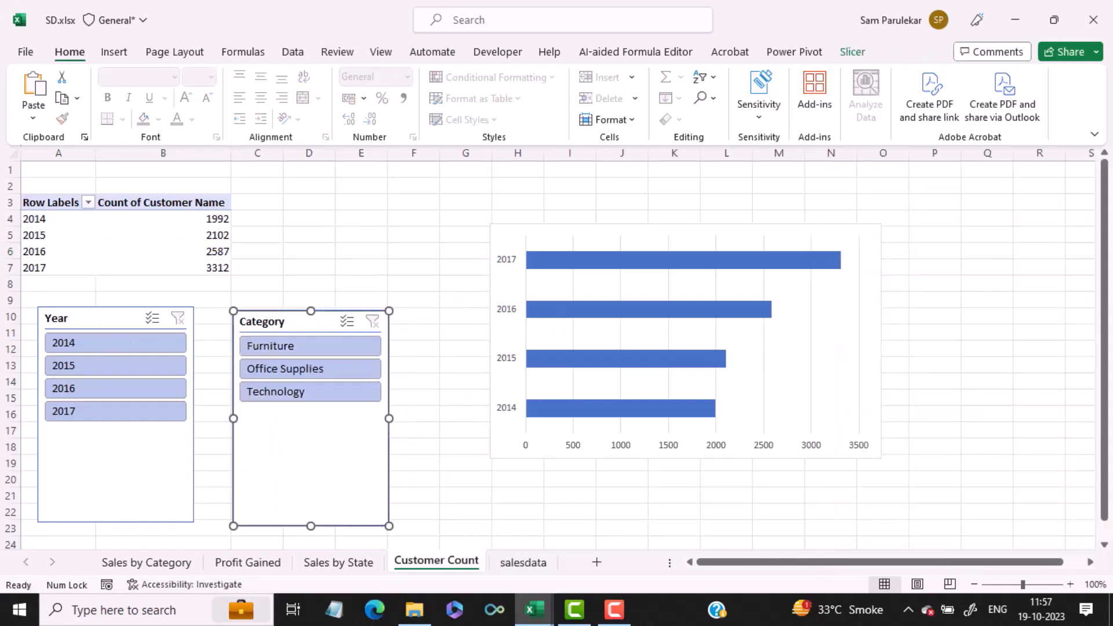
Step: Check the reference dashboard in salesdata.xlsx and copy the Customer Name and Profit column data from SD.xlsx's salesdata sheet into a new worksheet
left_click(533, 609)
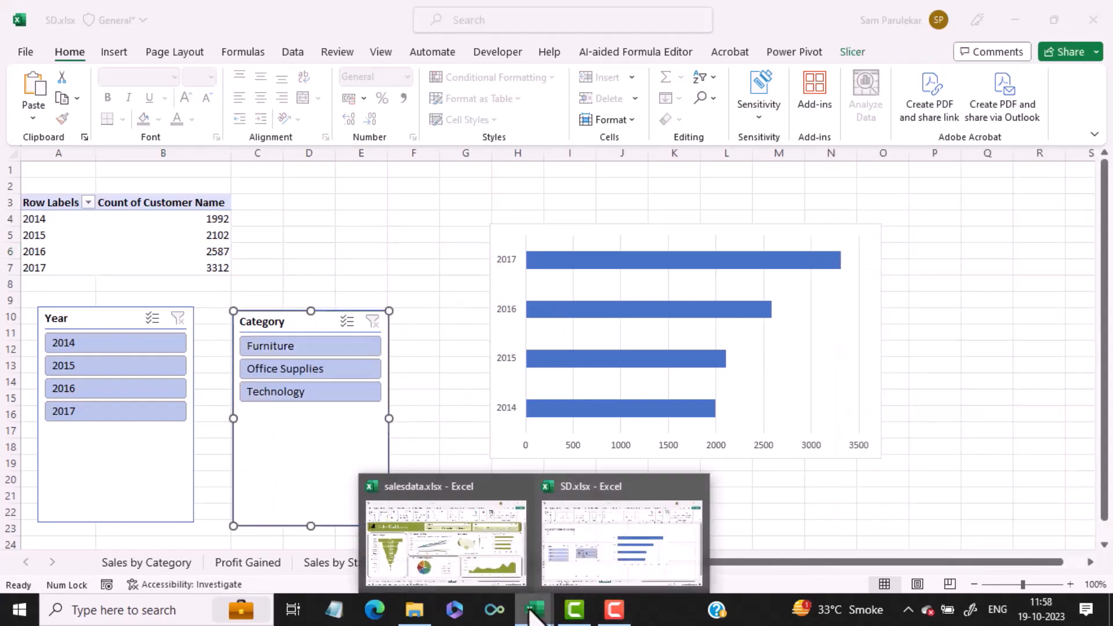
left_click(494, 551)
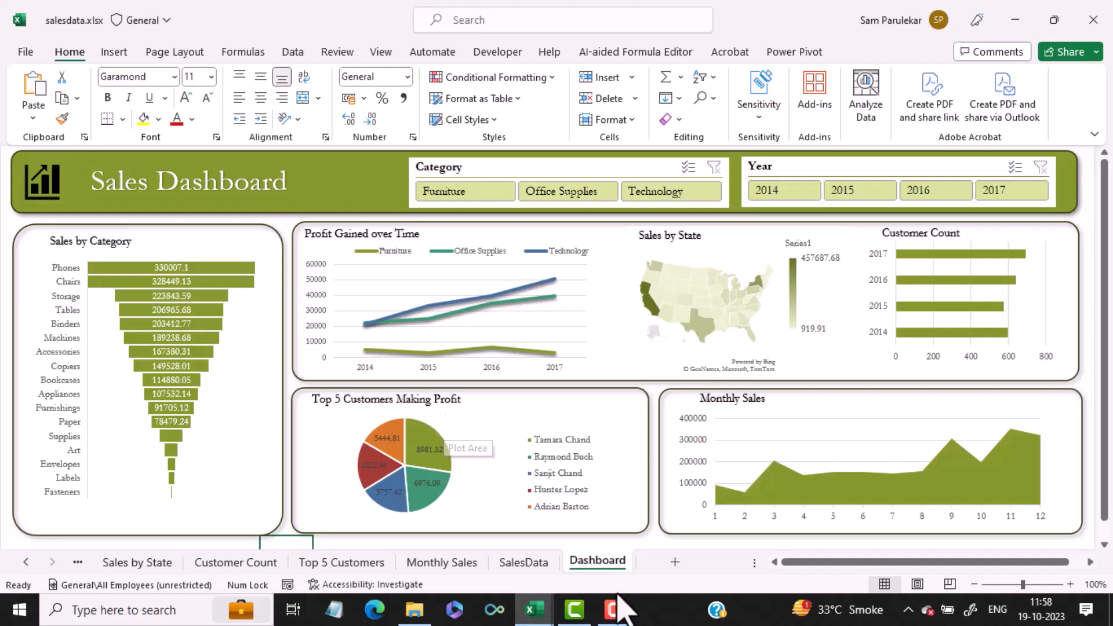
mouse_move(532, 613)
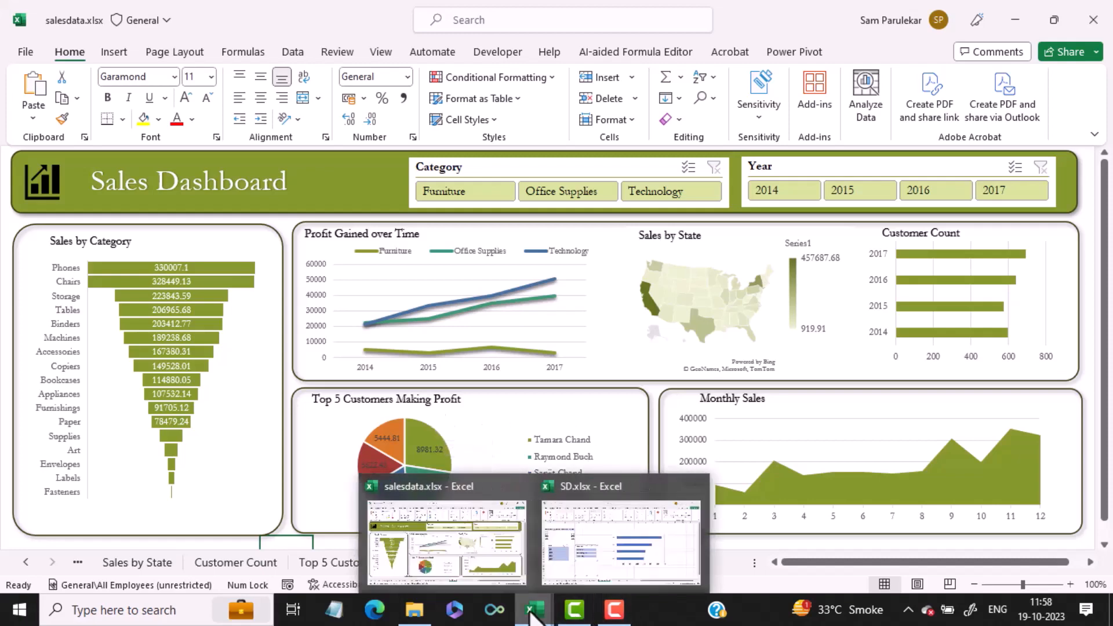
left_click(577, 561)
left_click(527, 565)
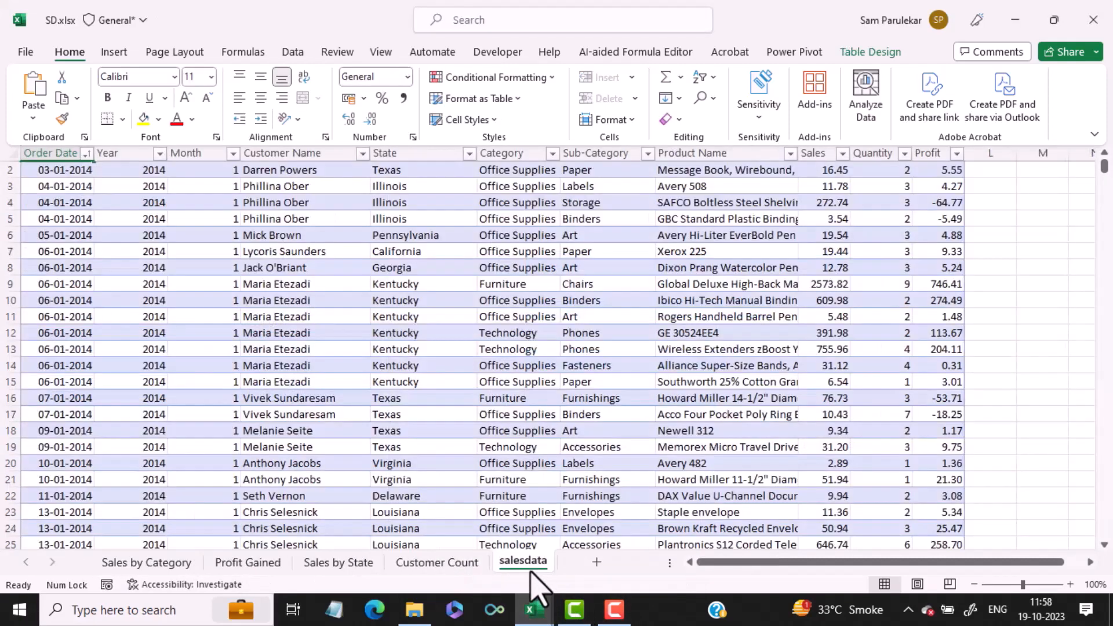
left_click(286, 150)
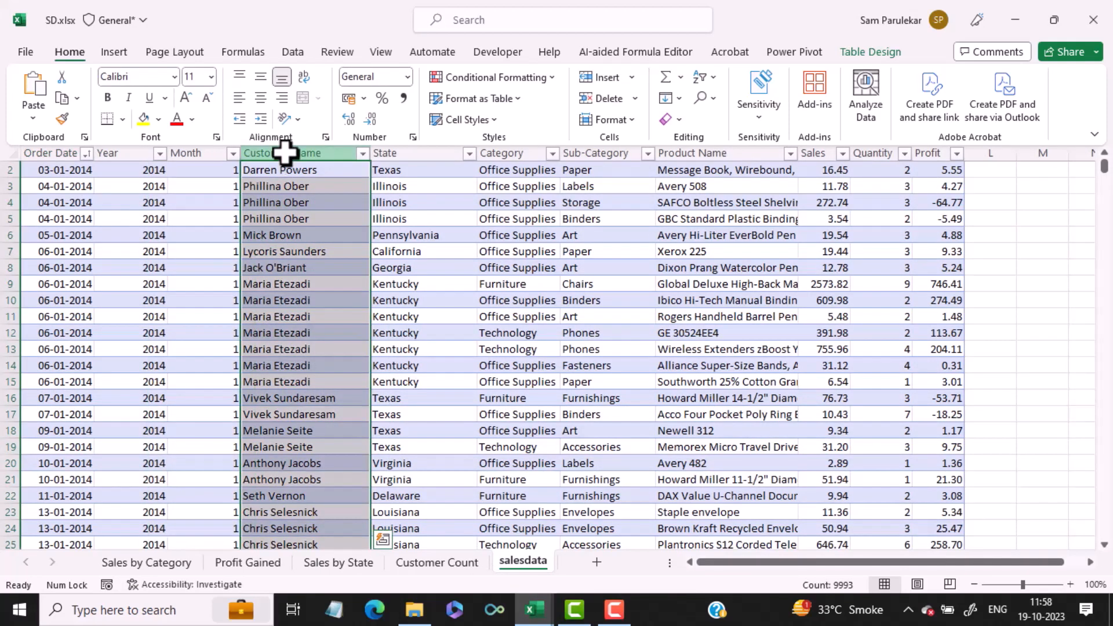
left_click(935, 150, "ctrl")
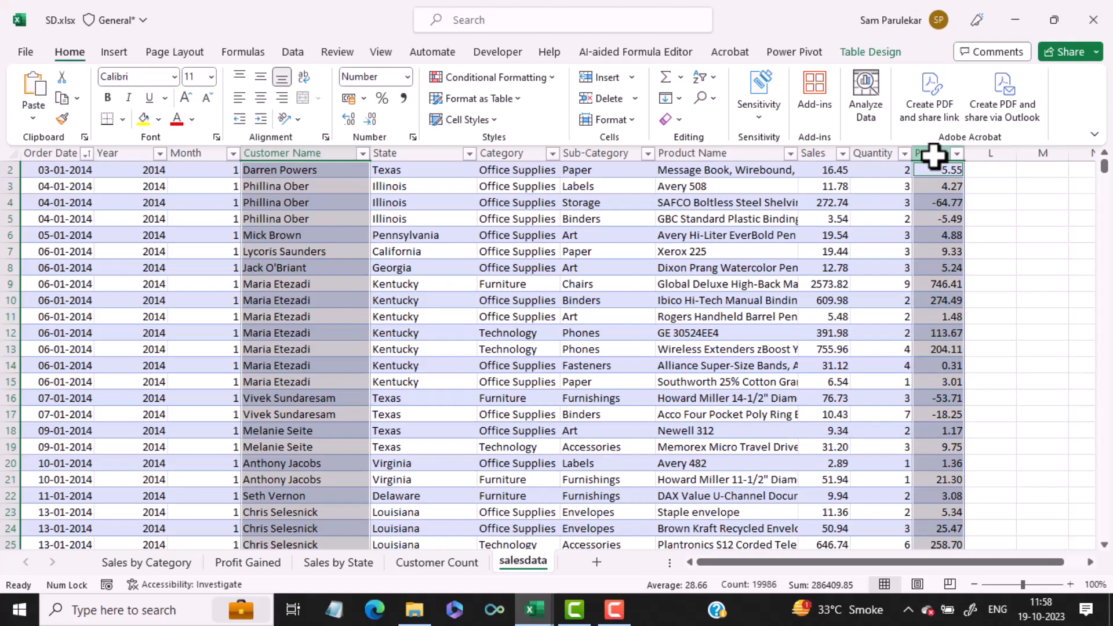
key("ctrl+c")
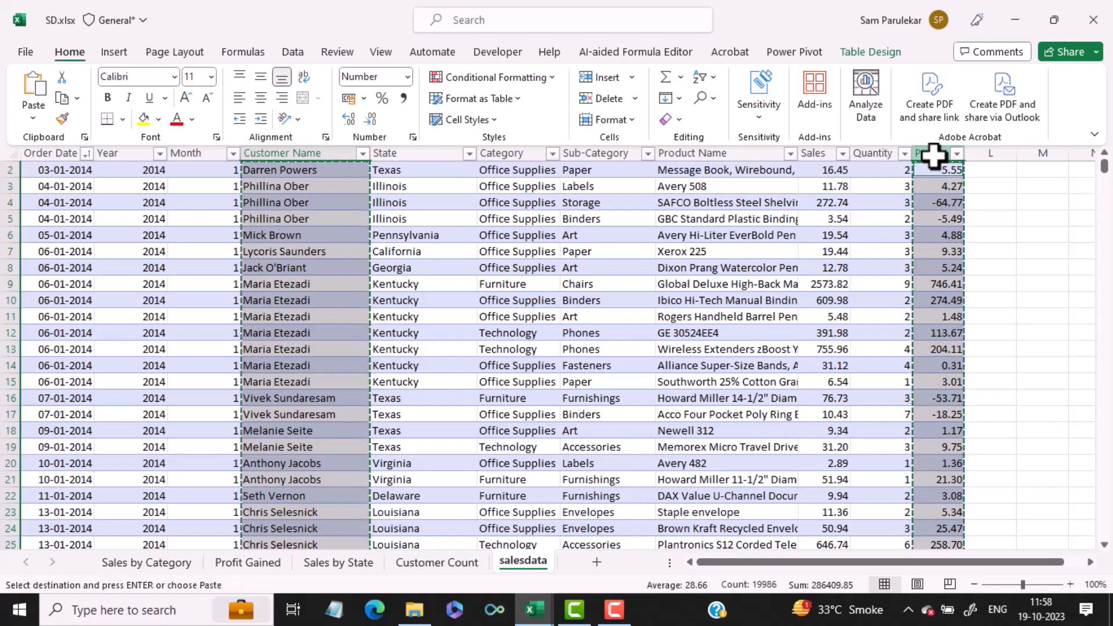
left_click(597, 562)
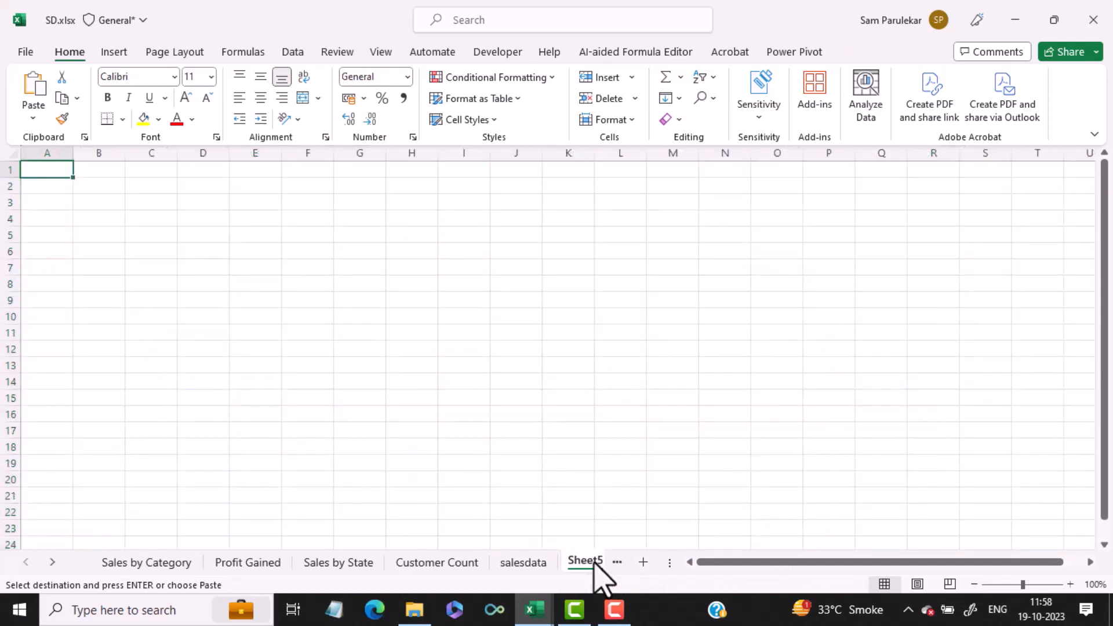
key("ctrl+v")
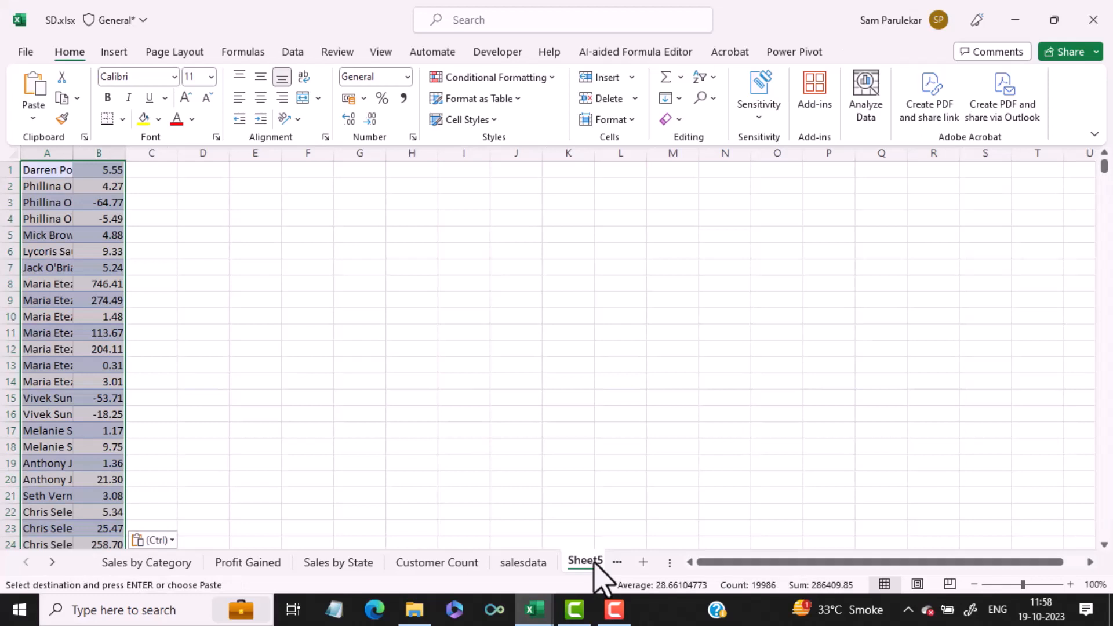
Step: Fit column A's width to the customer names pasted in Sheet5
double_click(70, 153)
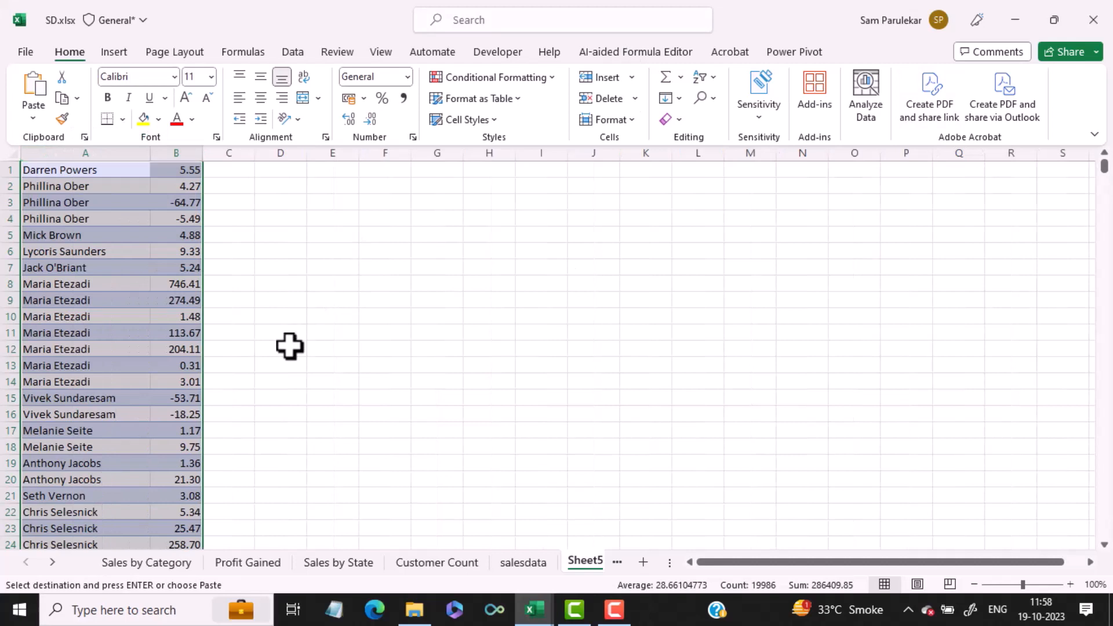
scroll(290, 347, "down", 1)
left_click_drag(1105, 177, 1105, 168)
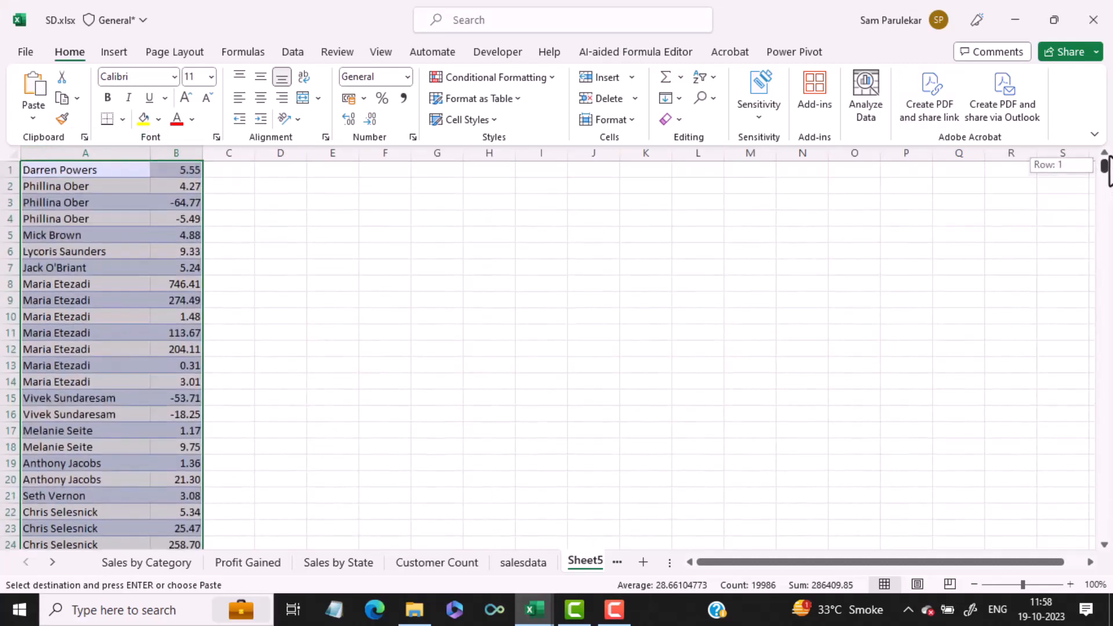
Step: Try removing duplicate rows from the Sheet5 data by comparing both the customer name and profit columns
left_click(75, 169)
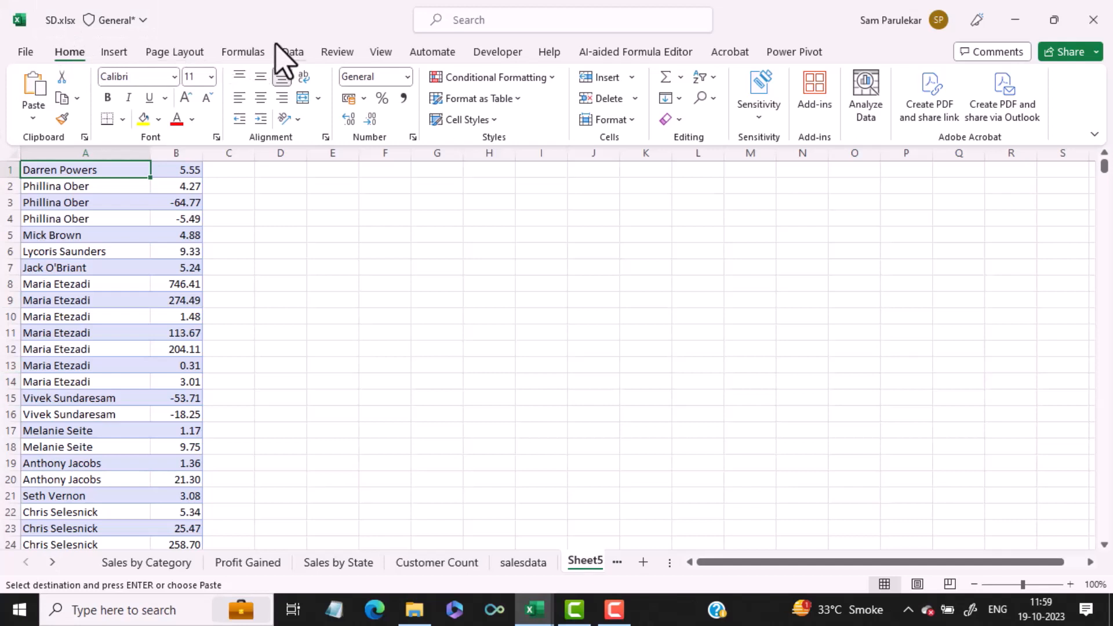
left_click(288, 54)
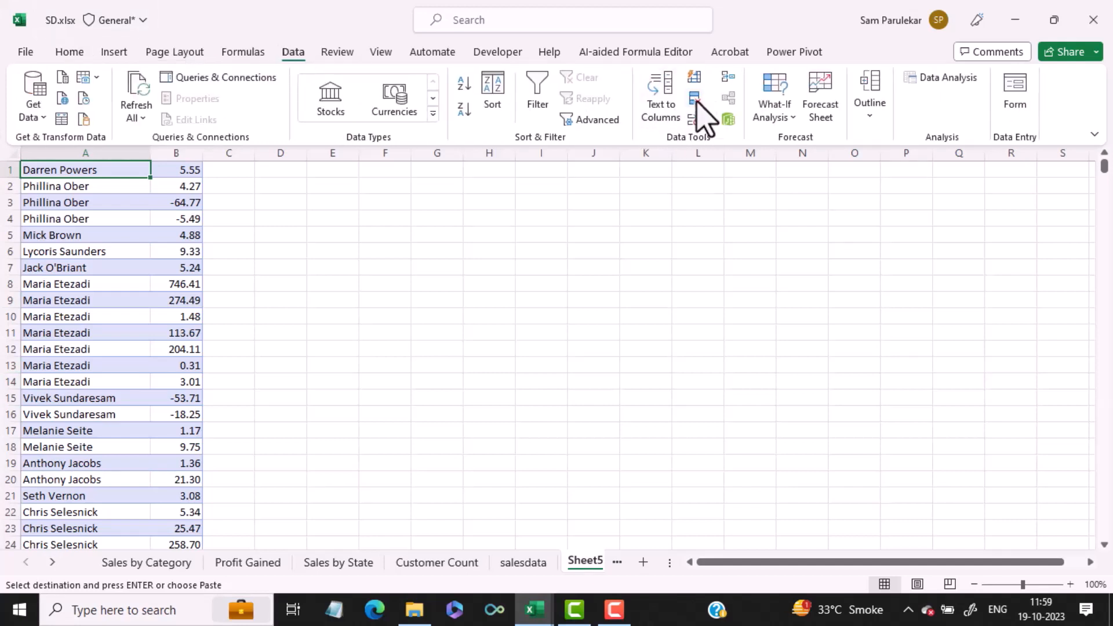
left_click(696, 99)
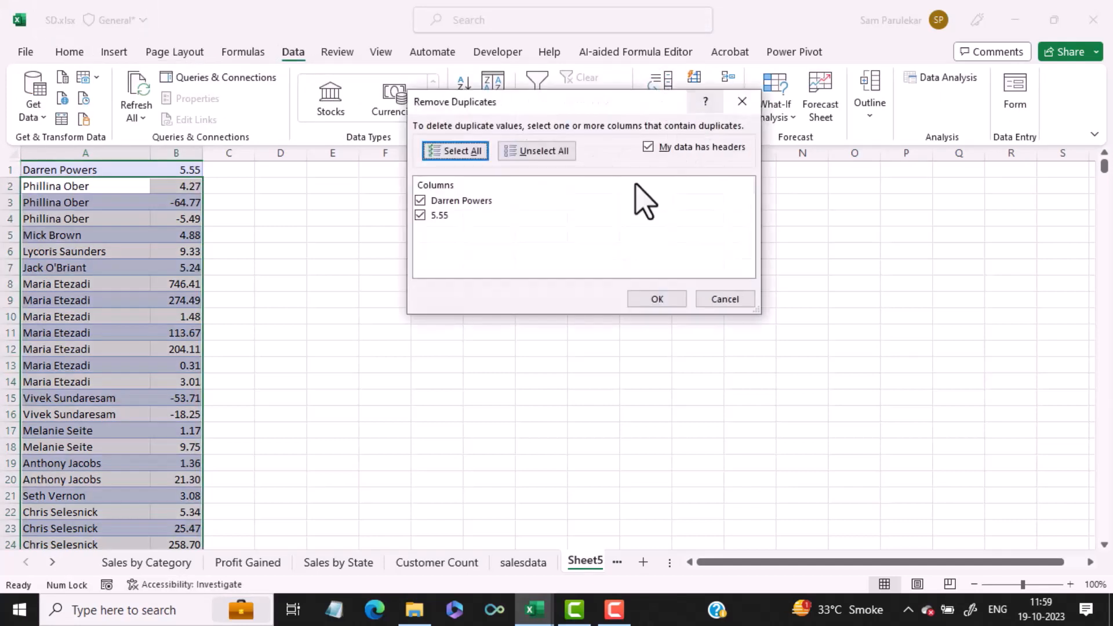
left_click(656, 299)
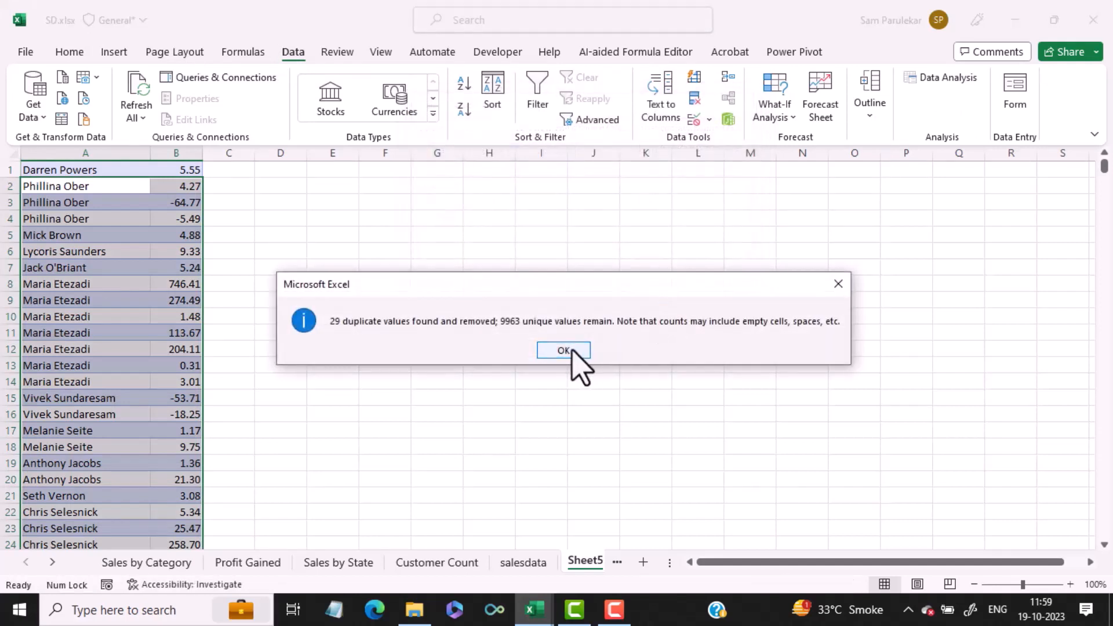
left_click(563, 350)
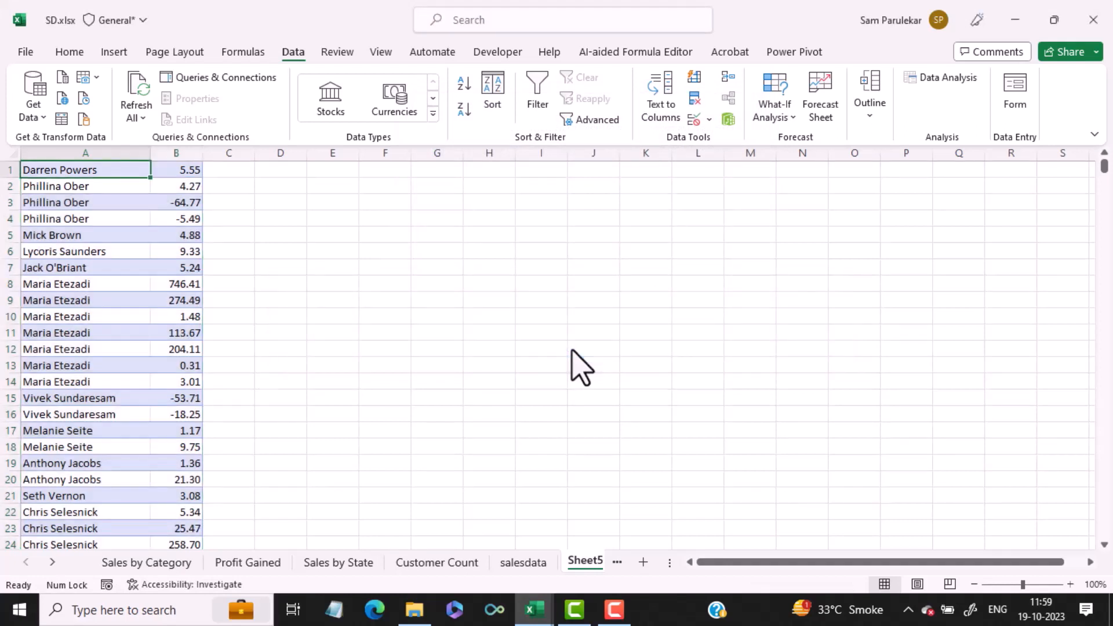
Step: Check the customer rows for remaining repeated names and undo the two-column duplicate removal
left_click(104, 319)
scroll(148, 404, "down", 3)
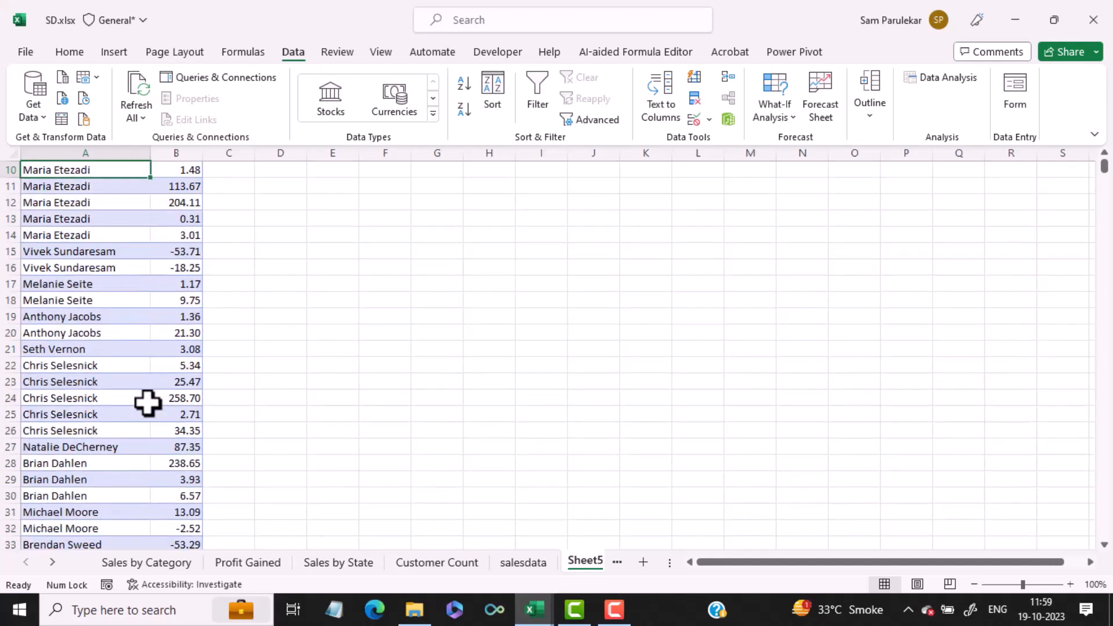
scroll(149, 403, "up", 1)
left_click_drag(1106, 169, 1106, 154)
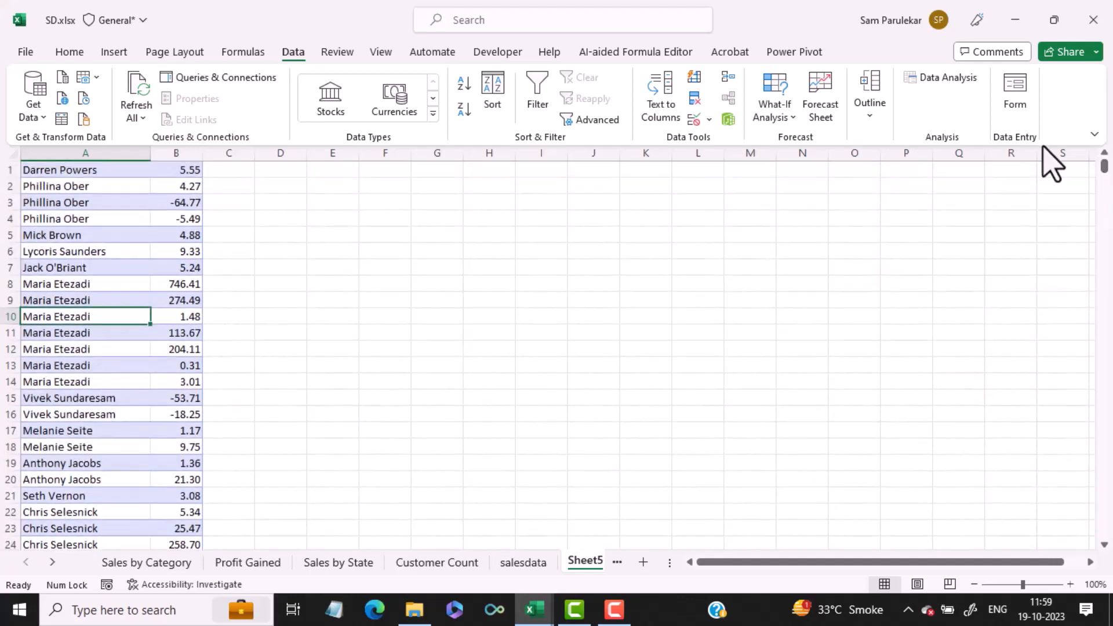
key("ctrl+c")
key("ctrl+Home")
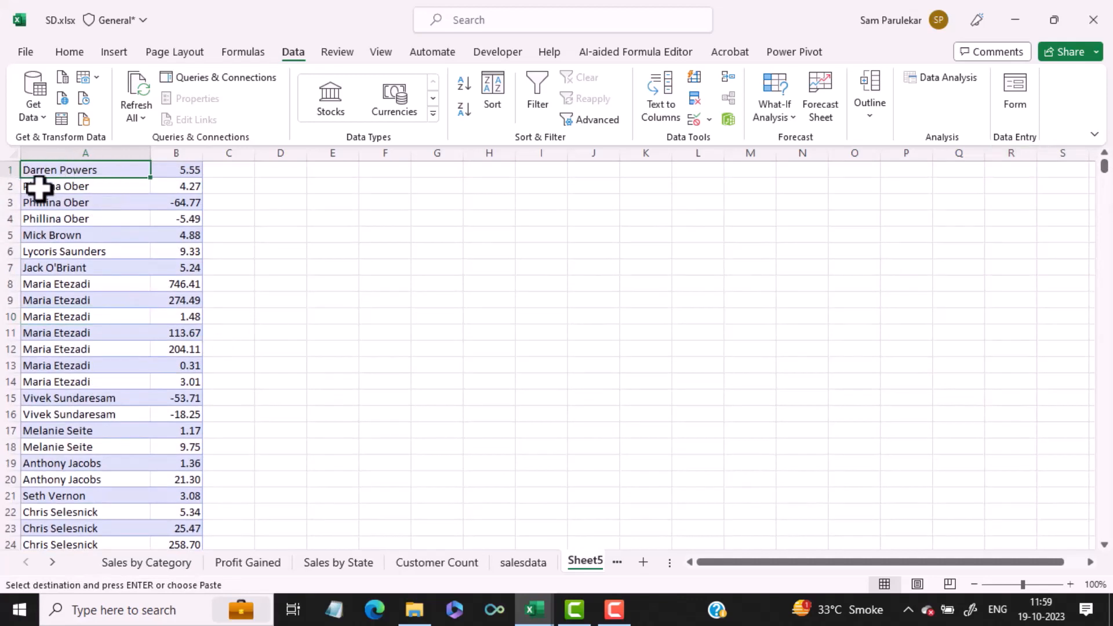
Step: Remove duplicate rows from the data in columns A and B, comparing only the customer name column
key("ctrl+shift+Down")
key("ctrl+shift+Right")
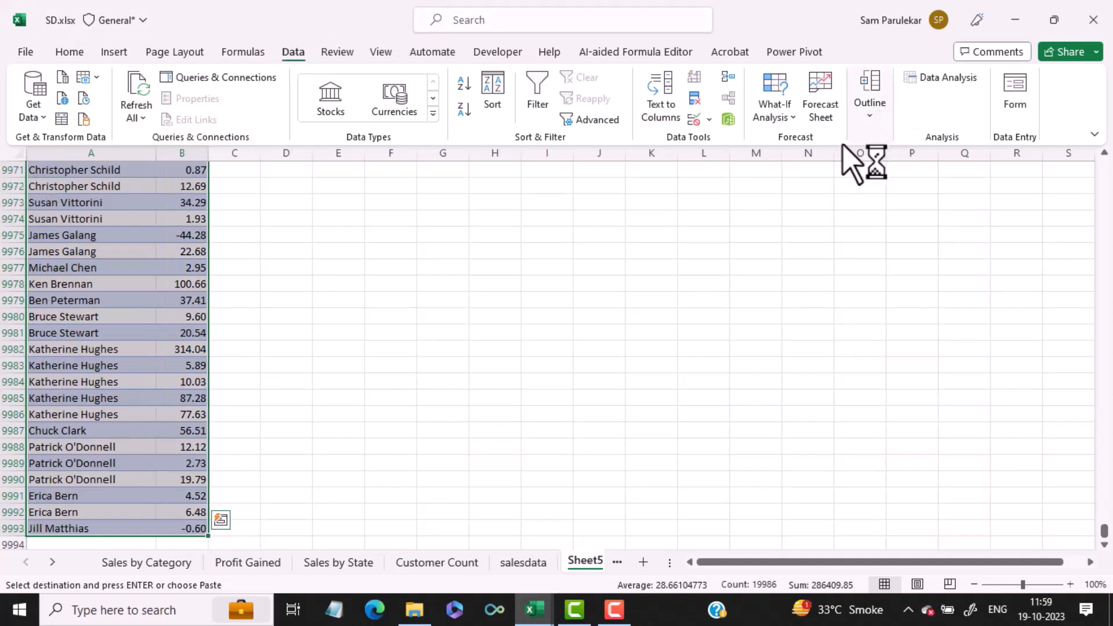
left_click(697, 102)
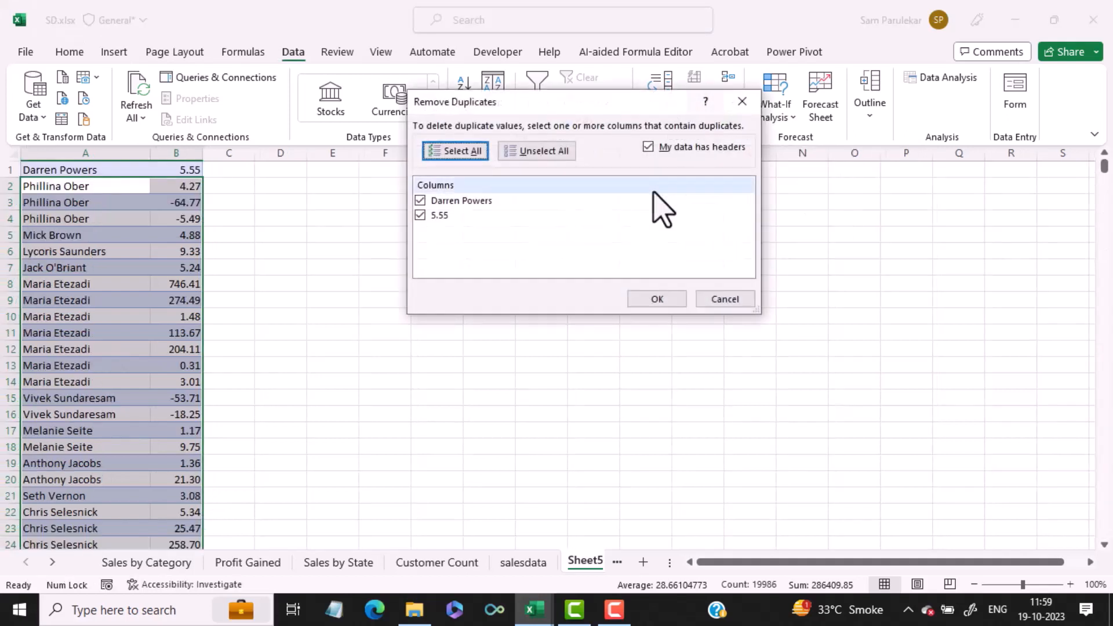
left_click(421, 215)
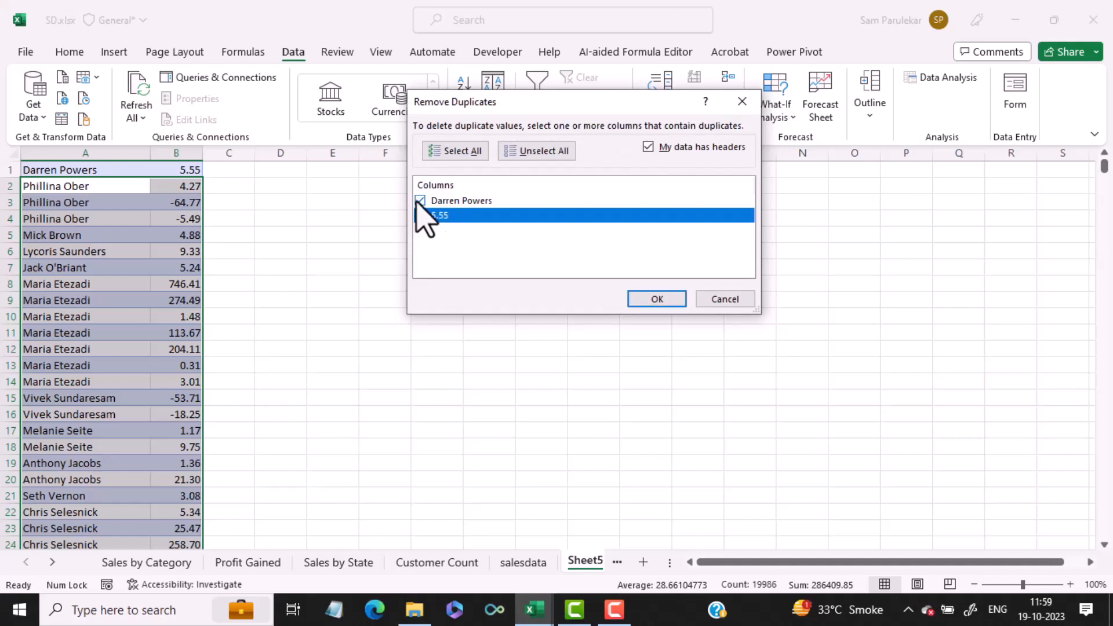
left_click(647, 301)
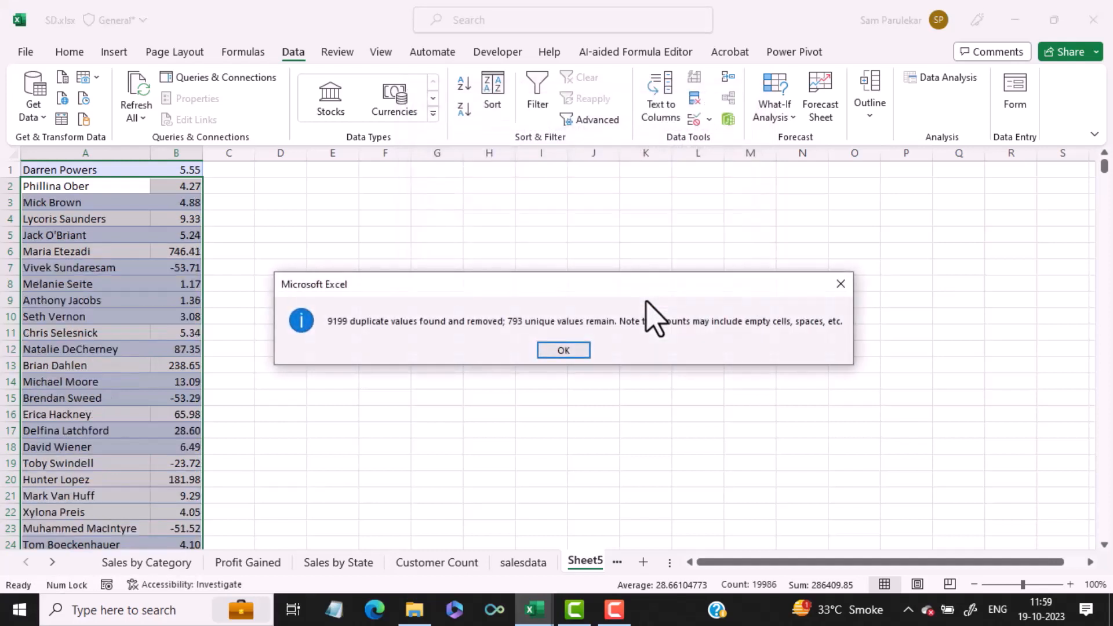
left_click(563, 352)
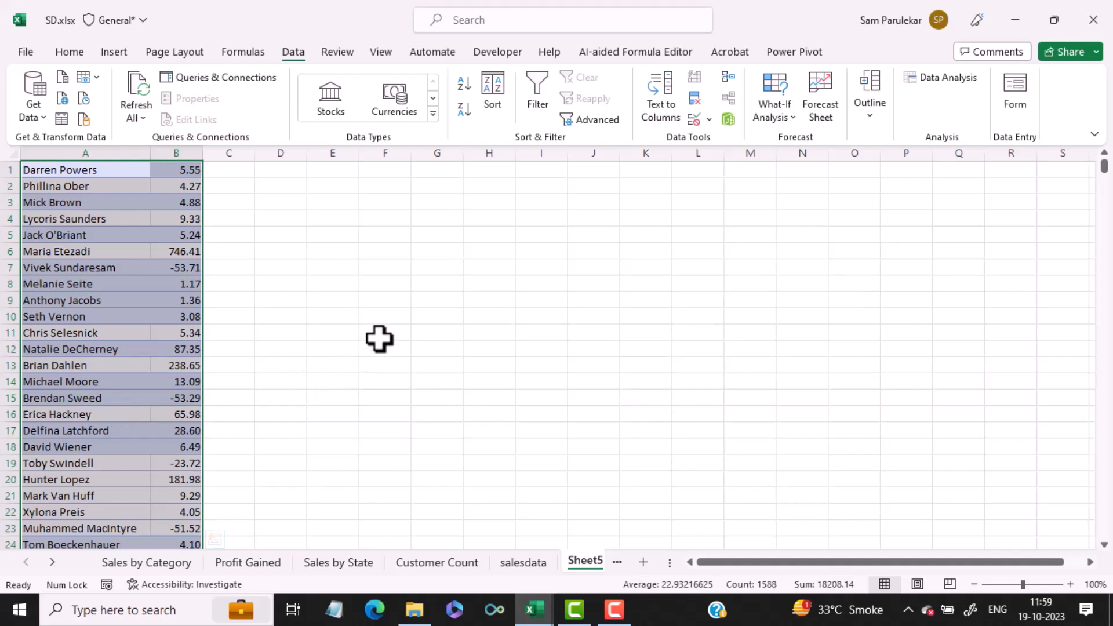
Step: Examine the Top 5 Customers Making Profit chart on the salesdata.xlsx dashboard and return to column B of Sheet5 in SD.xlsx
left_click(175, 152)
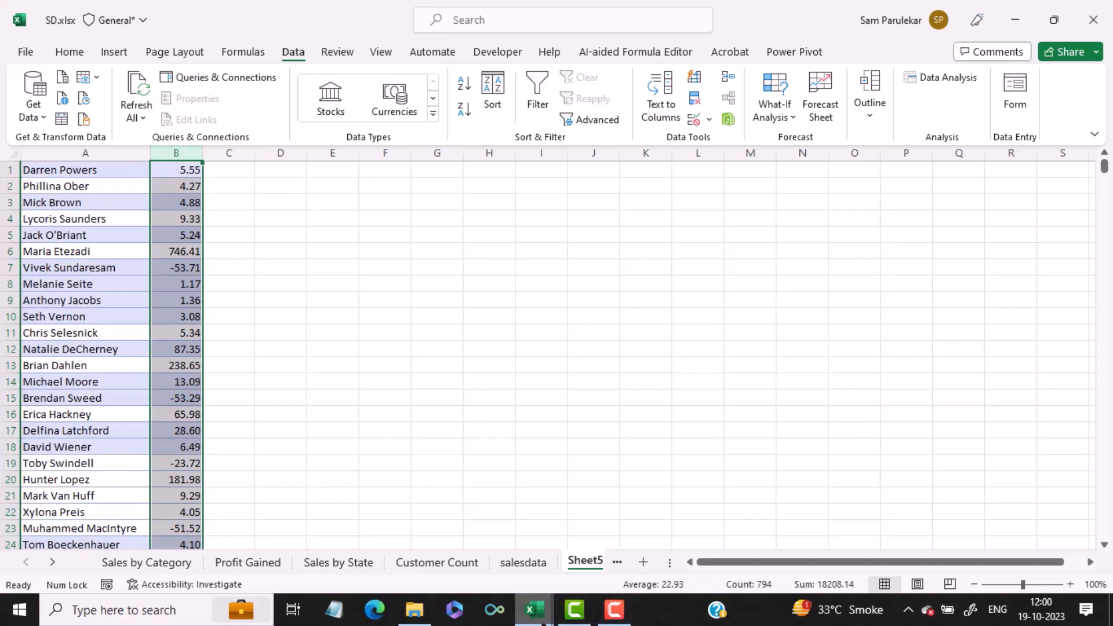
mouse_move(533, 618)
left_click(471, 579)
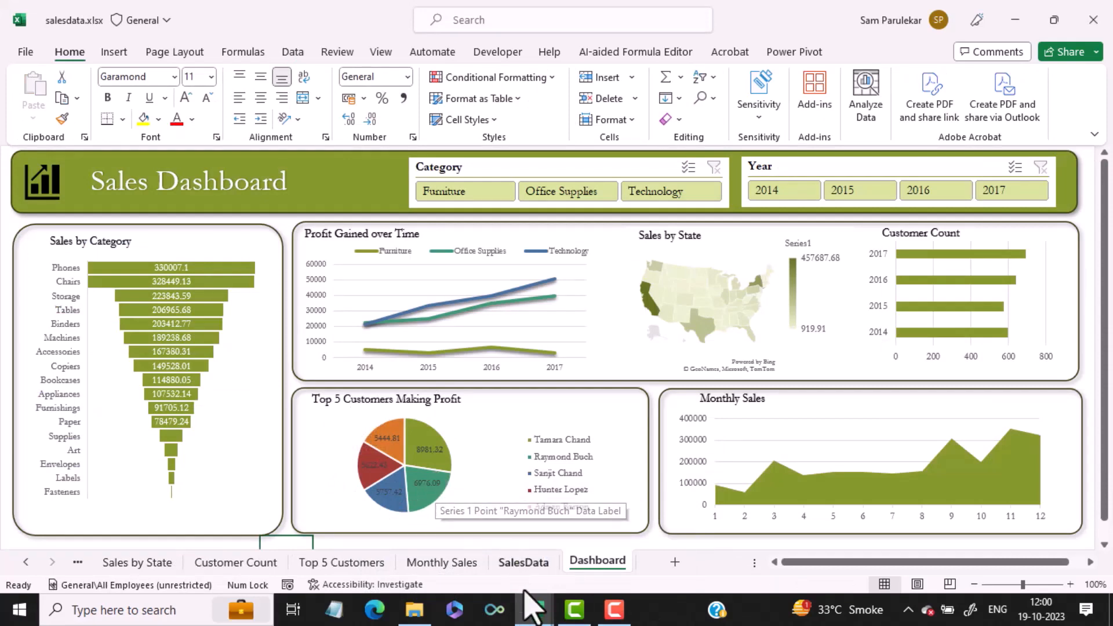
mouse_move(534, 606)
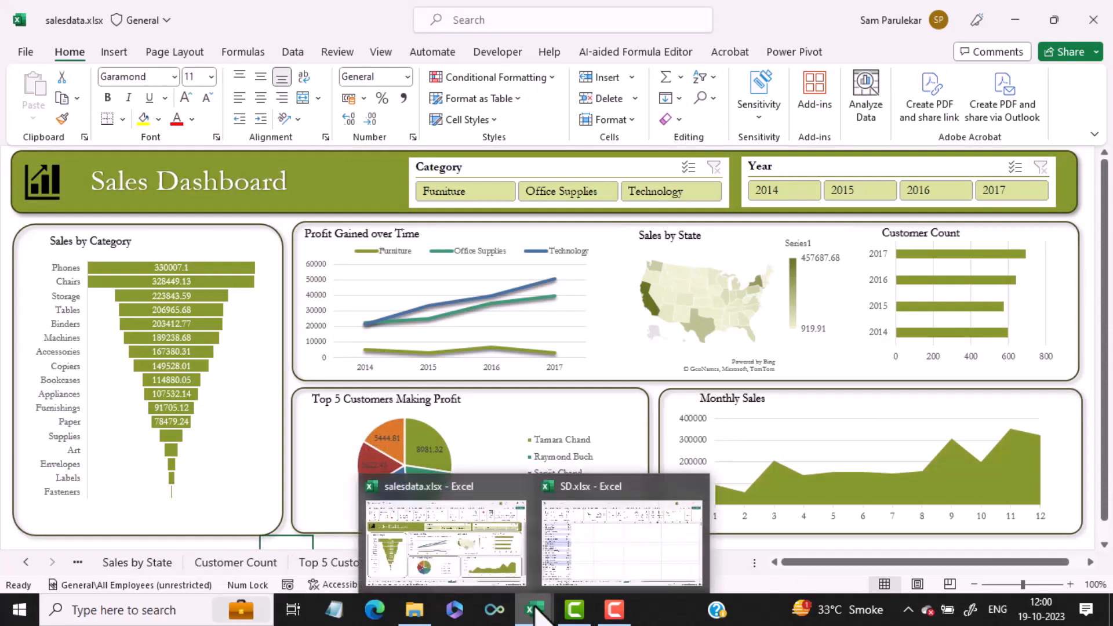
left_click(562, 574)
left_click(177, 153)
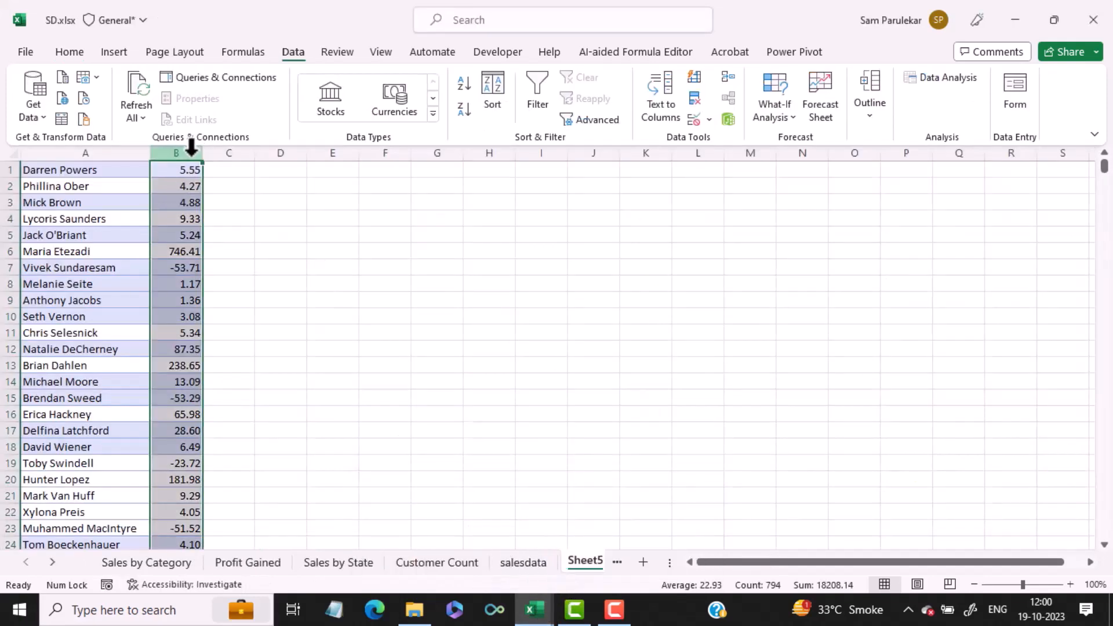
right_click(191, 149)
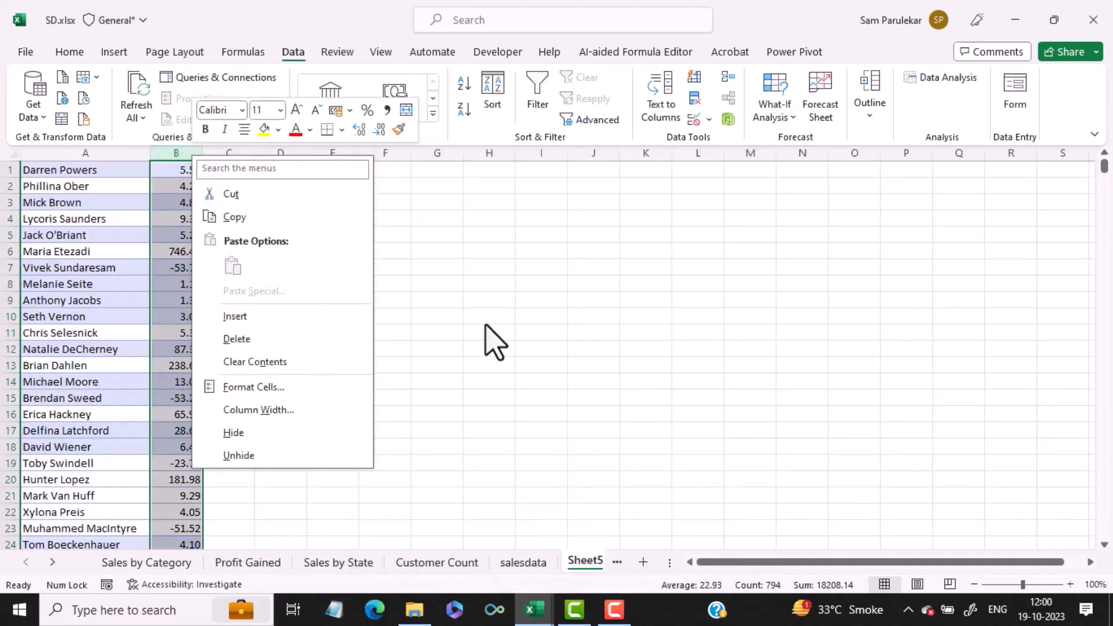
left_click(490, 342)
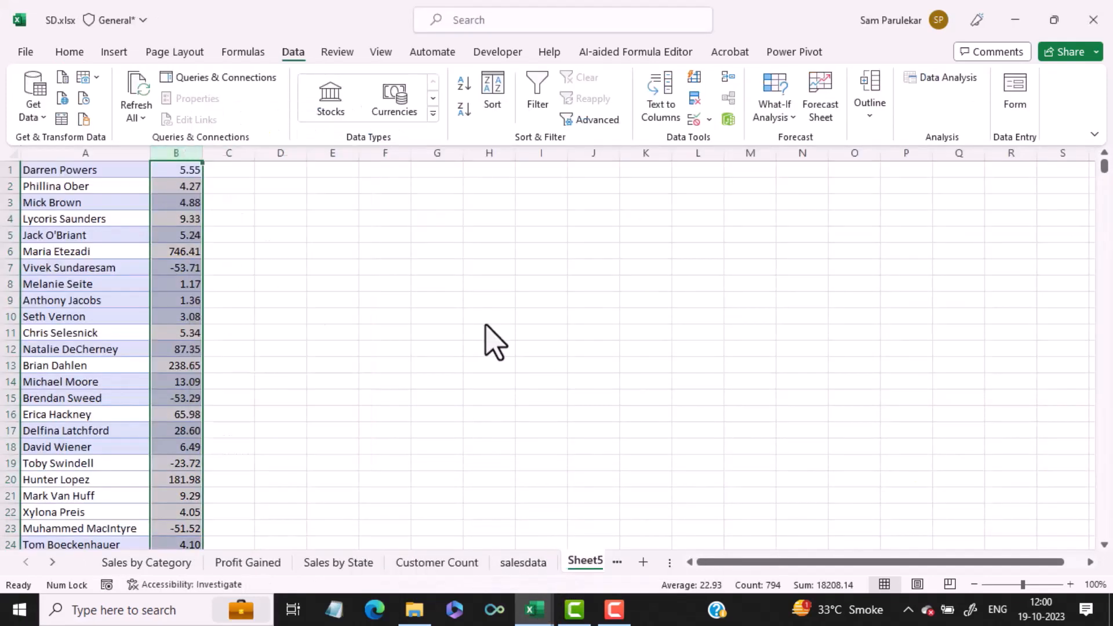
Step: Insert a blank row above the first customer row in Sheet5
left_click(106, 174)
left_click(12, 170)
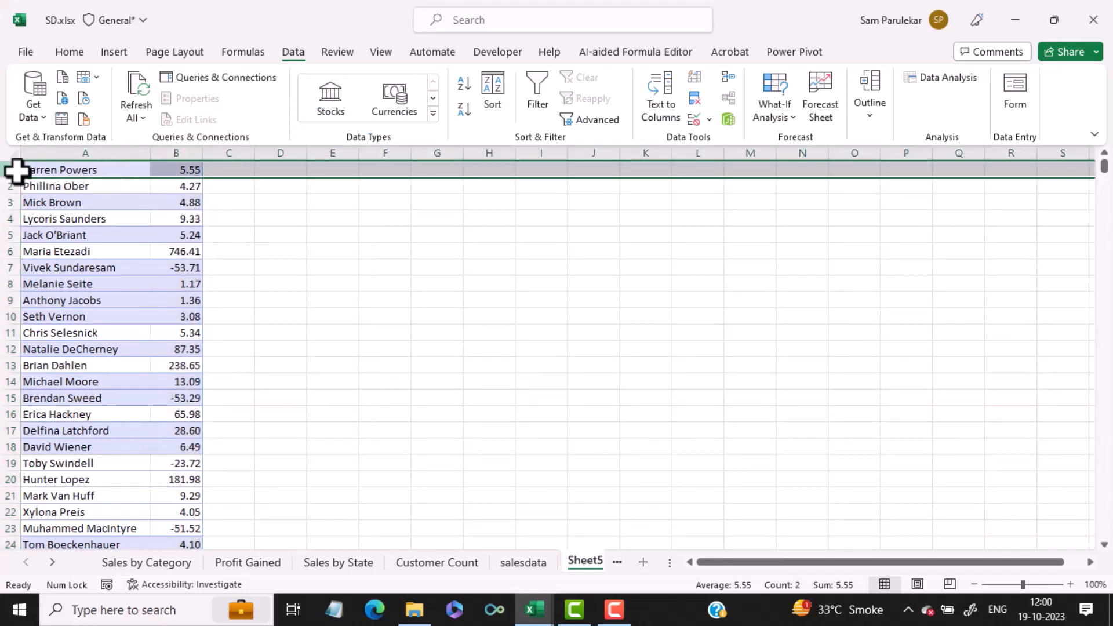
key("ctrl+shift+plus")
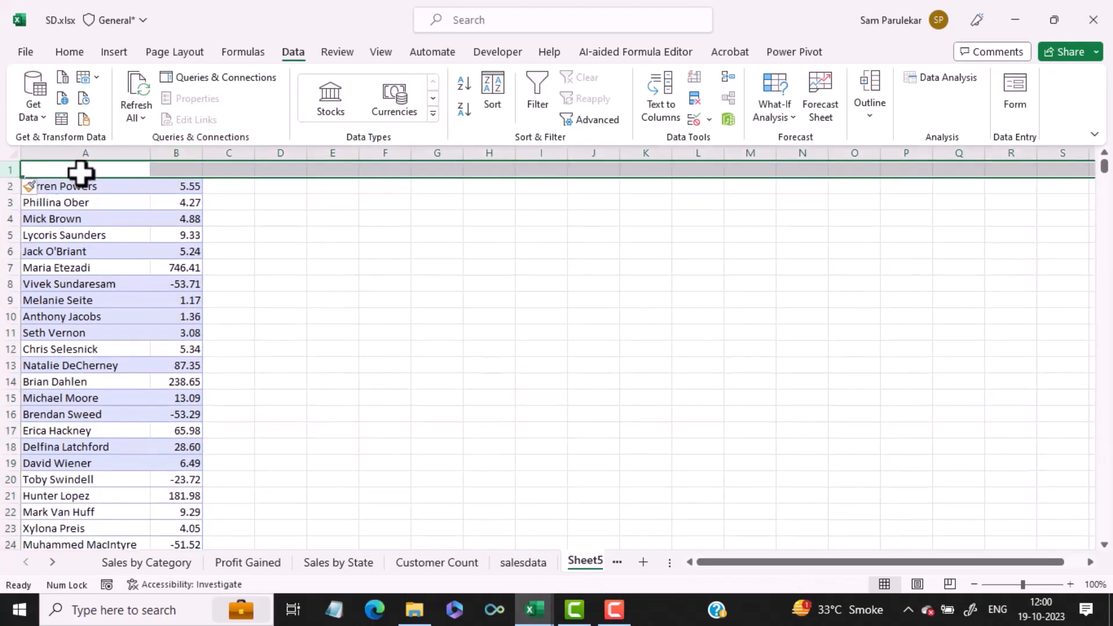
Step: Try to copy the Customer Name column from the salesdata sheet into Sheet5 starting at A1, and undo the paste
left_click(520, 562)
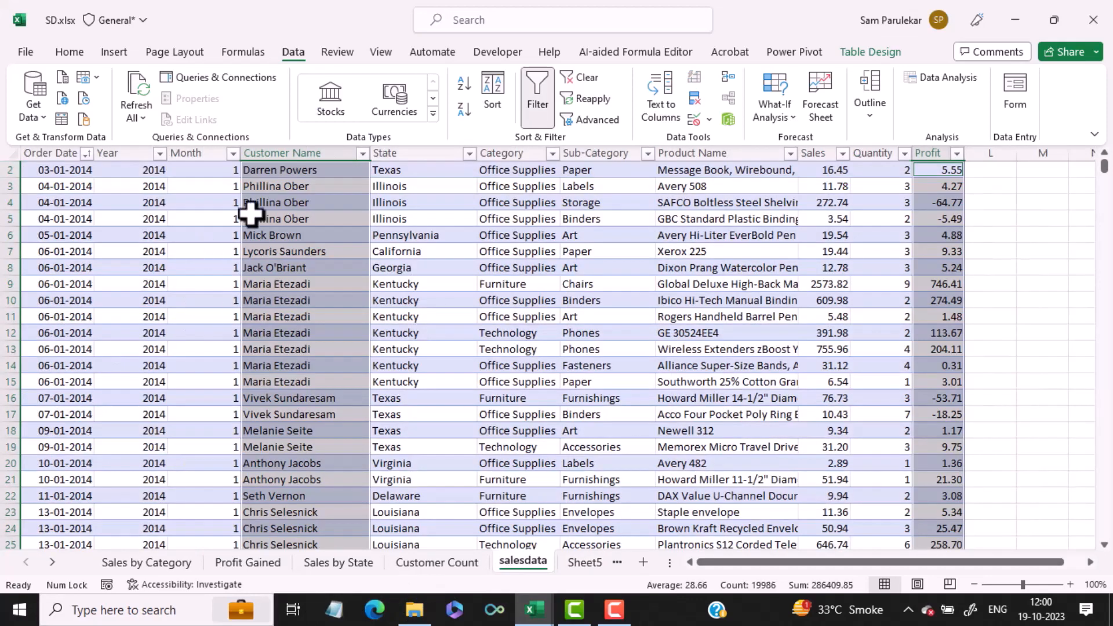
left_click(315, 155)
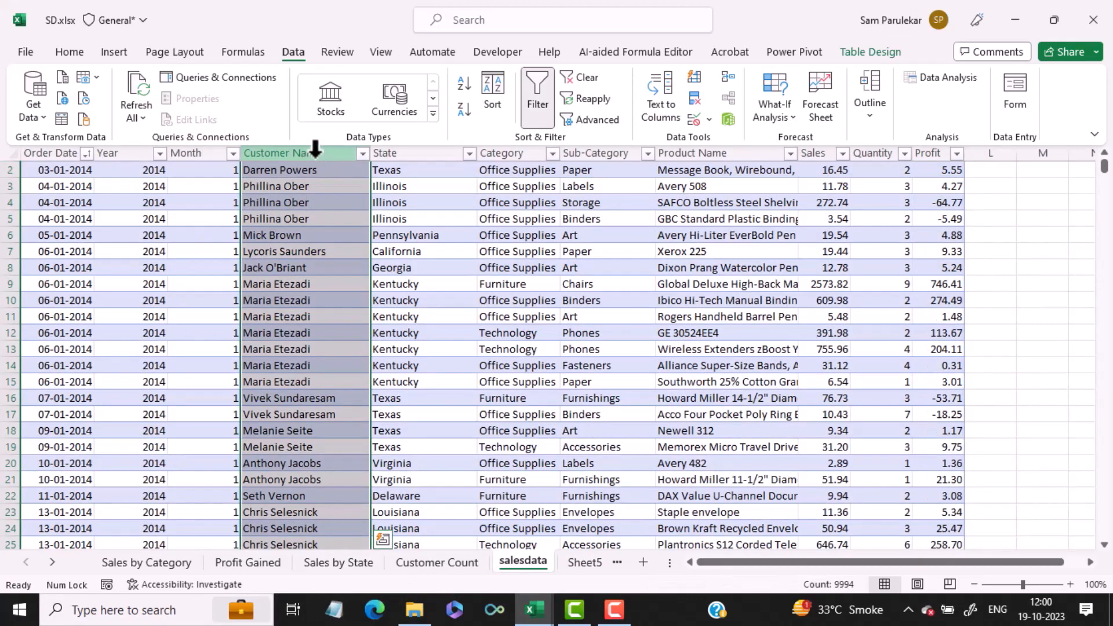
key("ctrl+c")
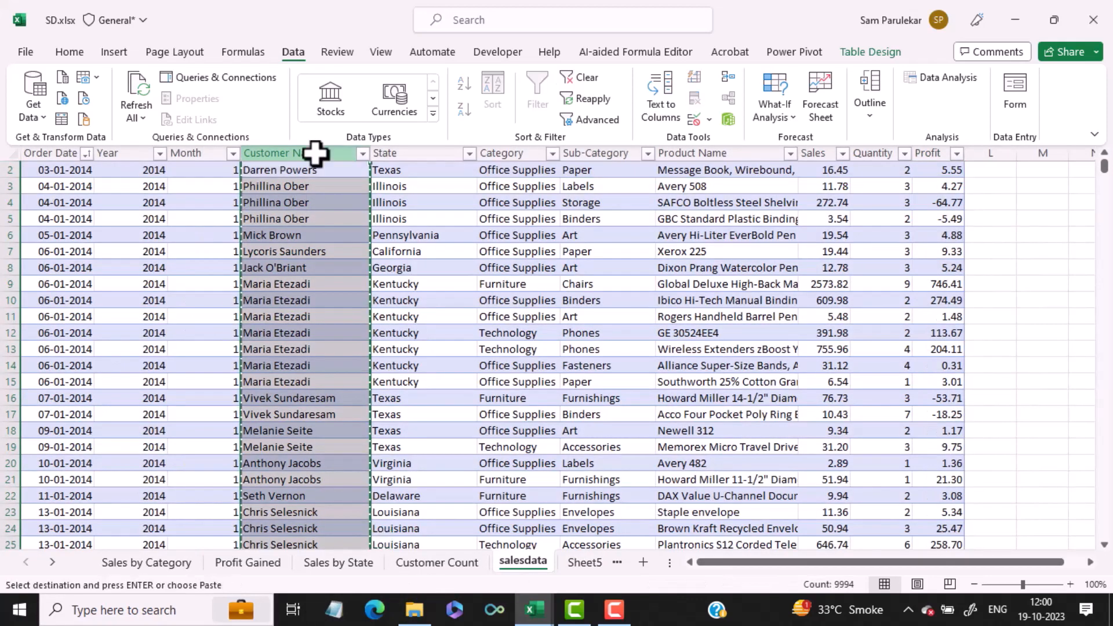
left_click(585, 562)
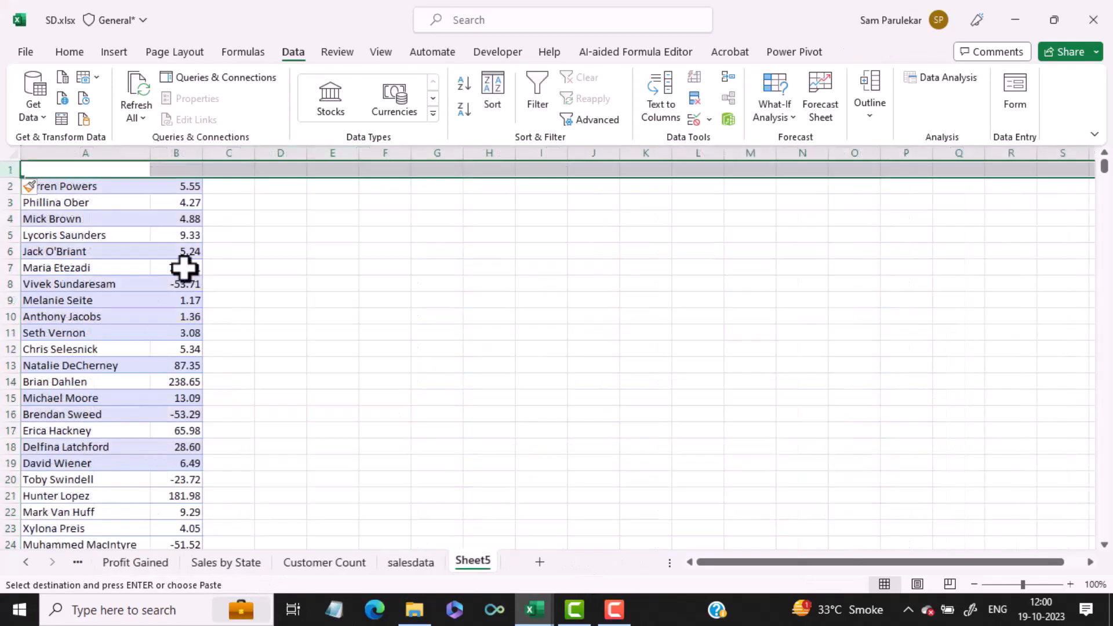
left_click(88, 169)
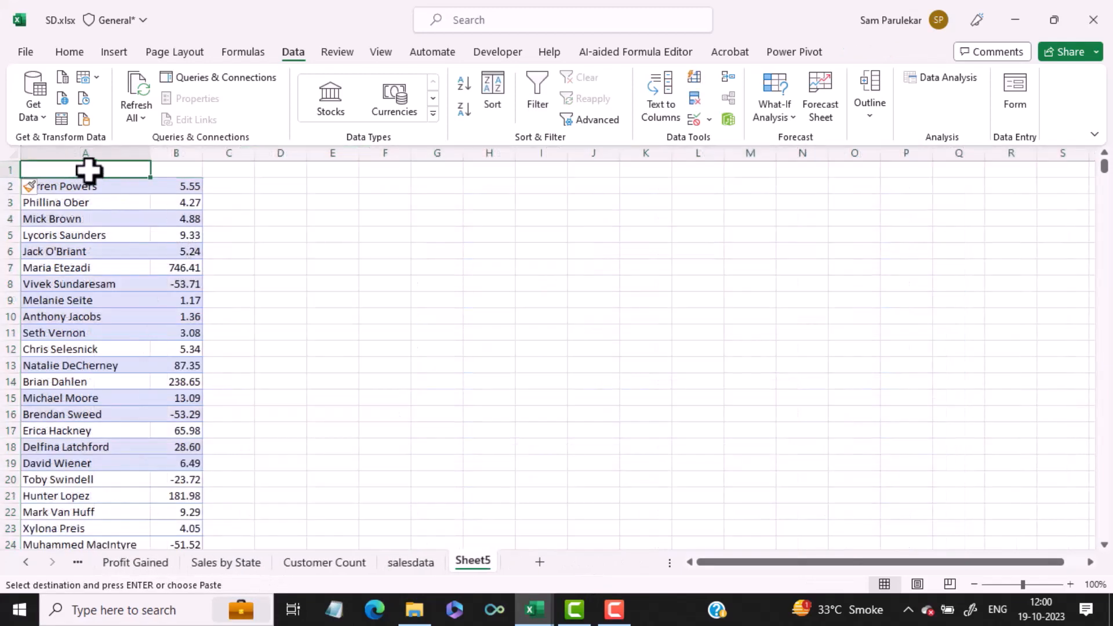
key("ctrl+v")
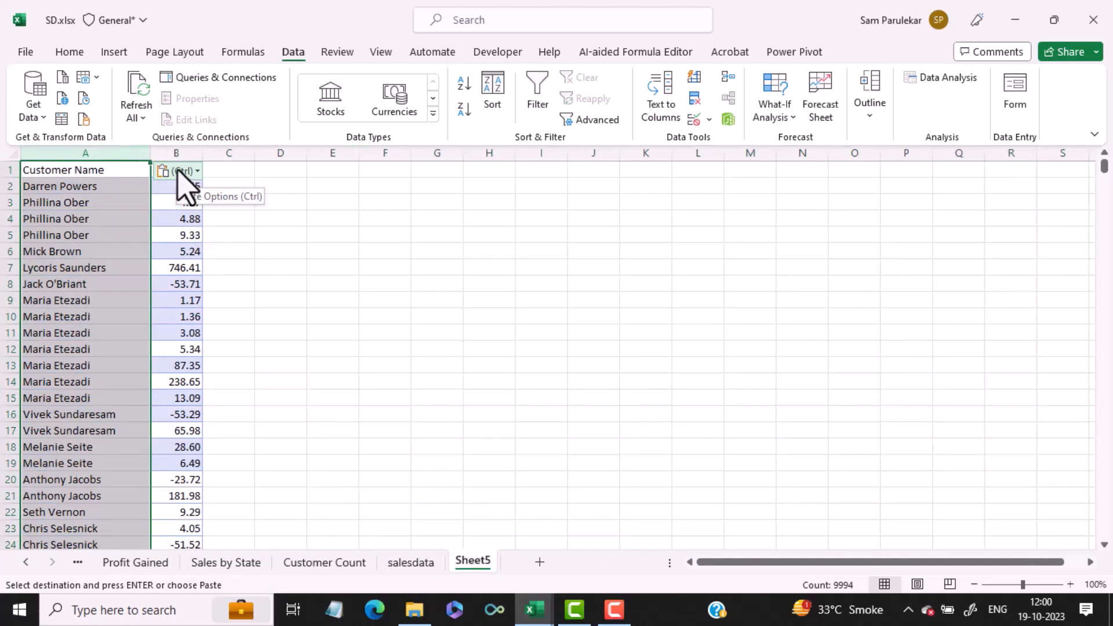
key("ctrl+z")
Step: Enter the column headers "Customer Nqme" in A1 and "Profit" in B1 of Sheet5
left_click(138, 171)
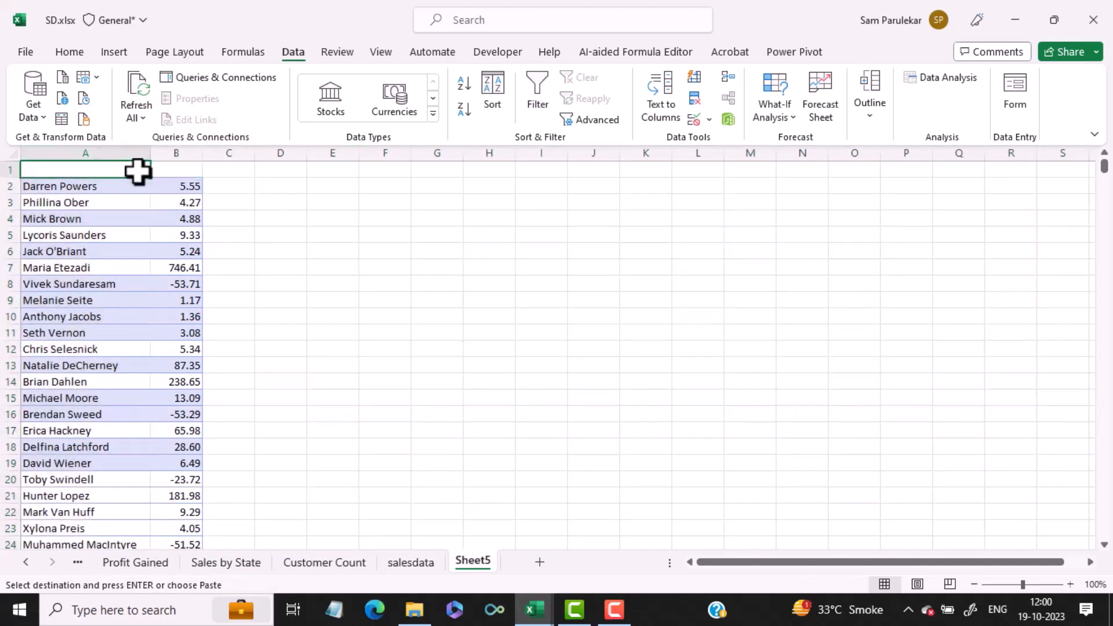
type("Customer Nqme")
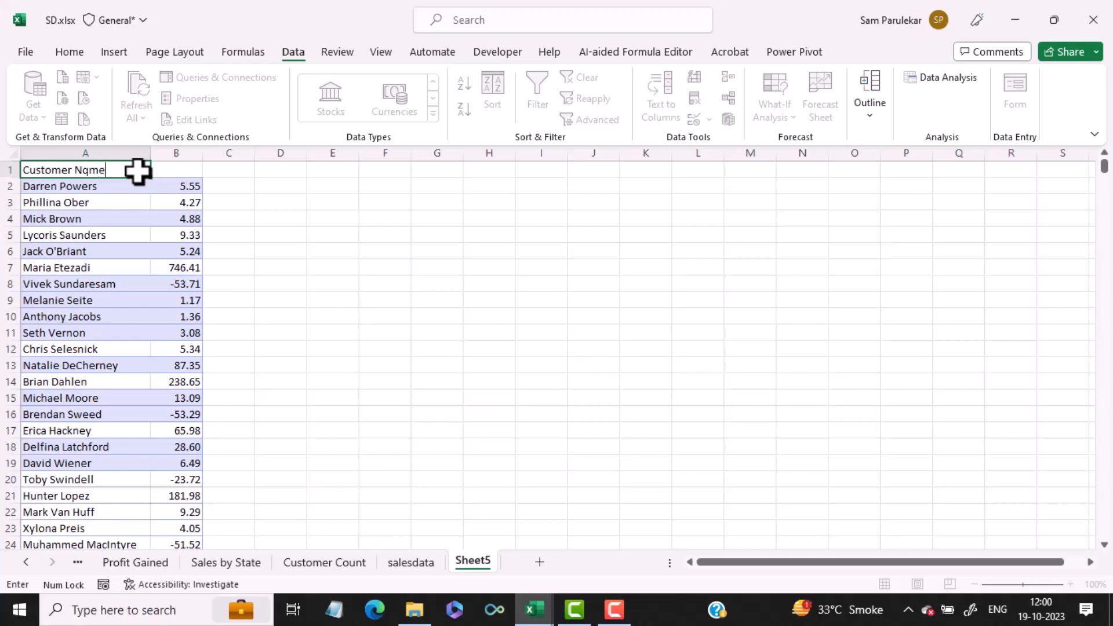
key("Tab")
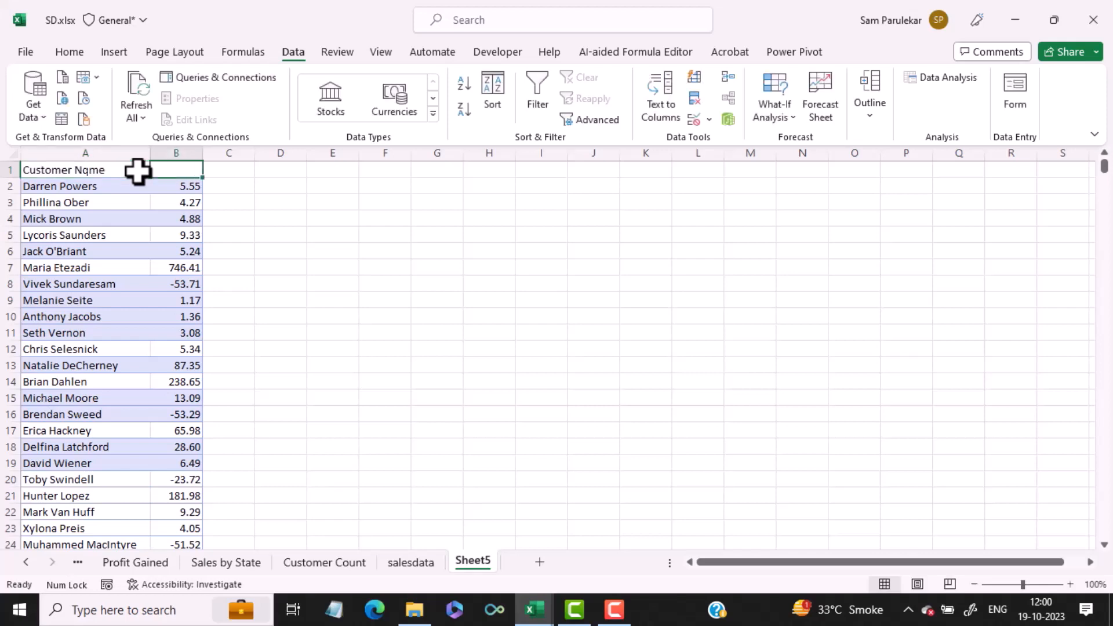
type("Profit")
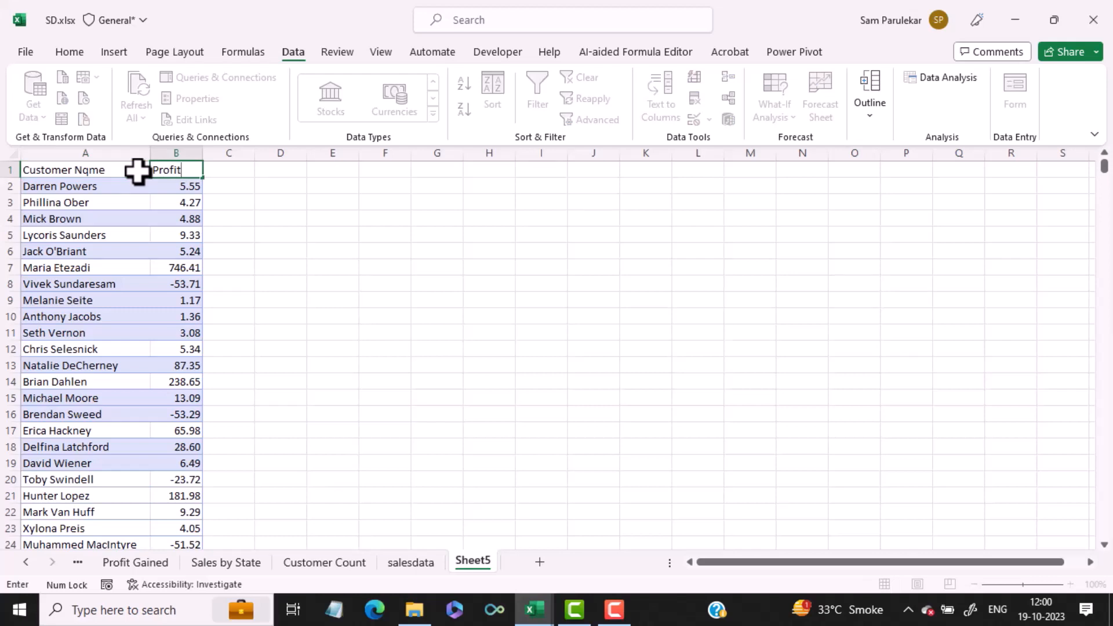
key("Return")
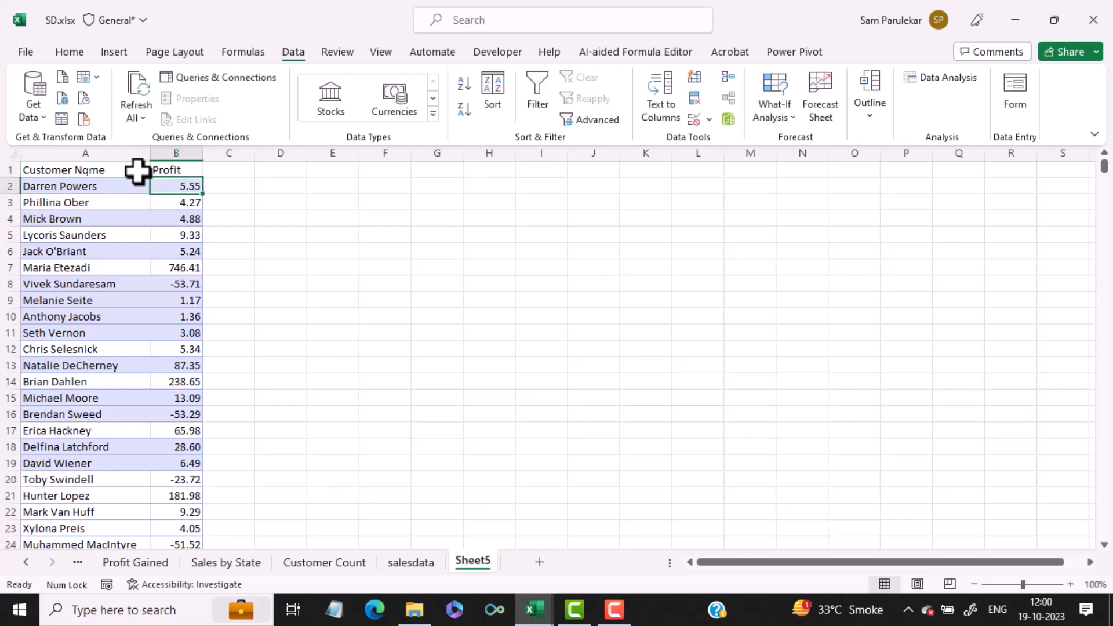
left_click(77, 168)
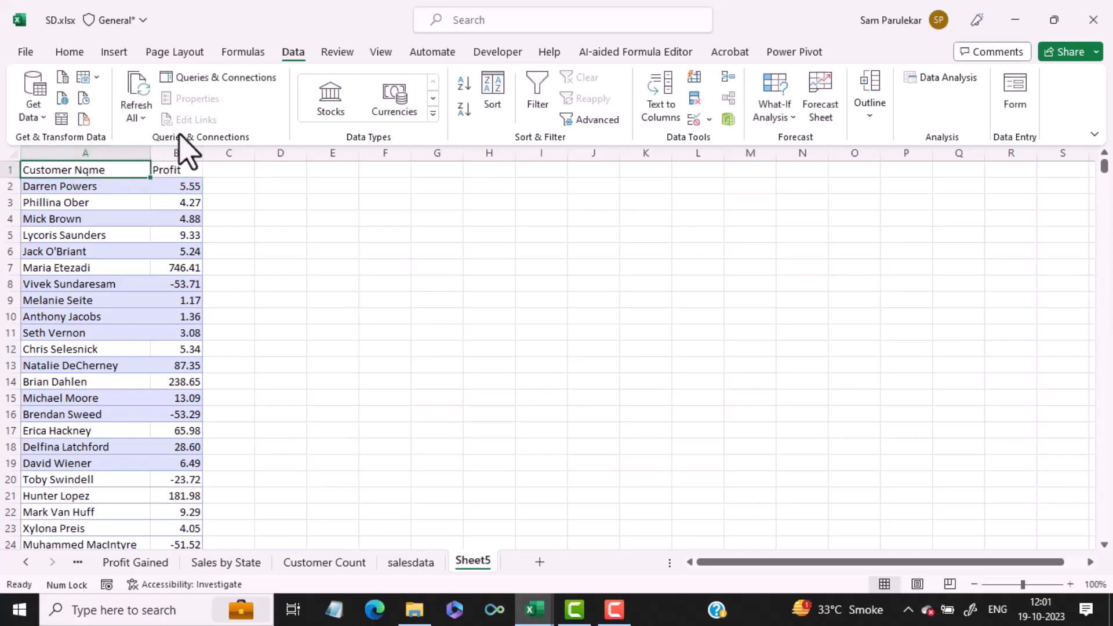
Step: Correct the header in A1 to "Customer Name" and make the headers in A1 and B1 bold
double_click(88, 172)
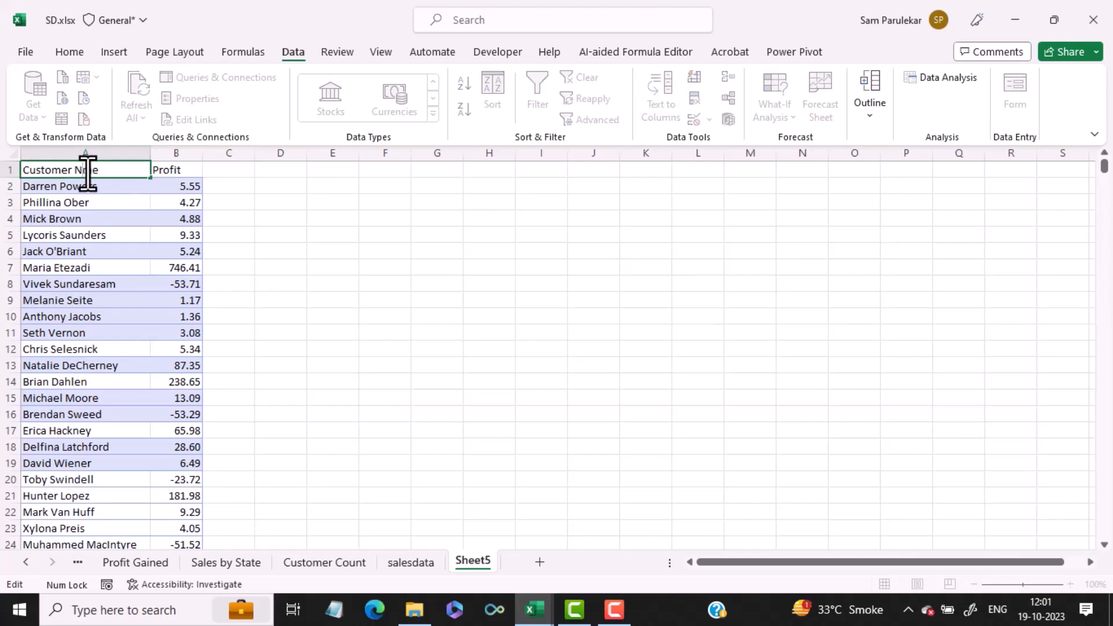
key("Return")
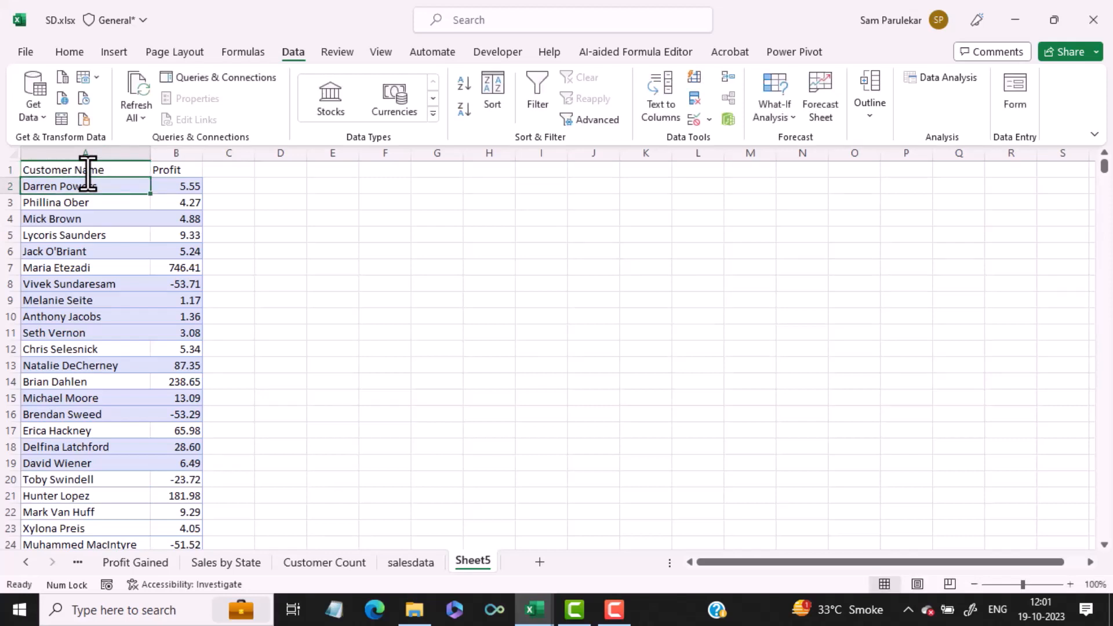
left_click_drag(90, 169, 169, 174)
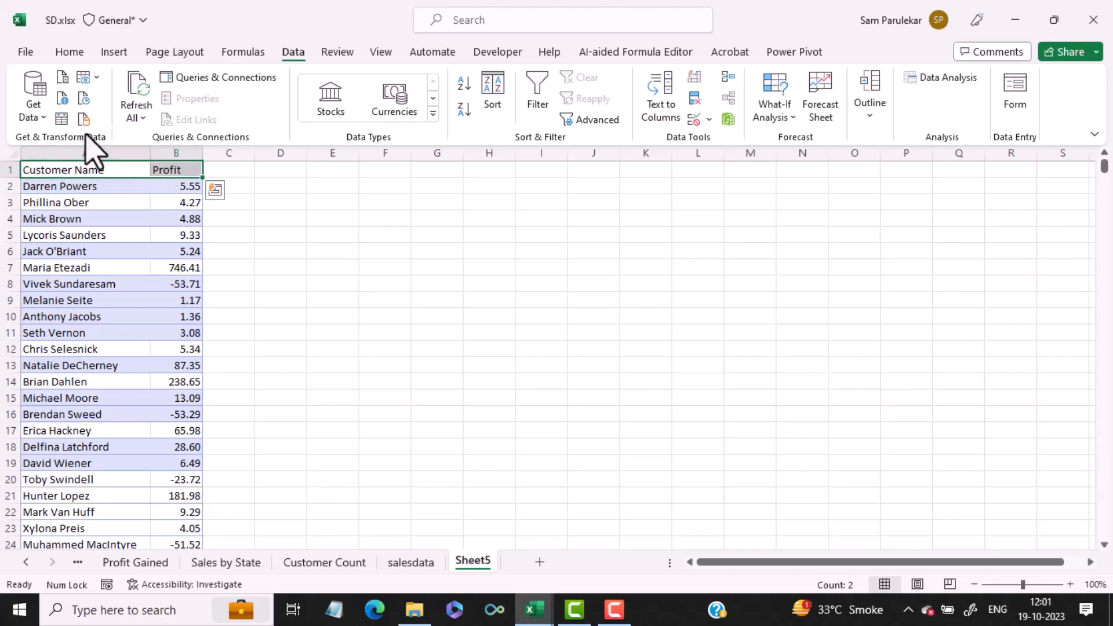
left_click(72, 52)
left_click(107, 97)
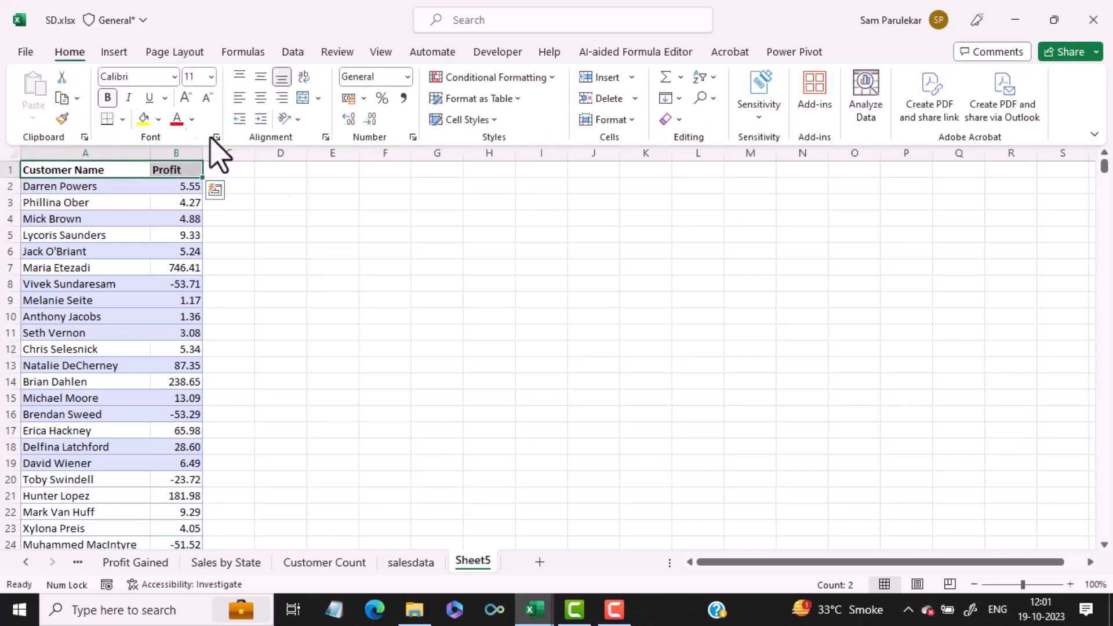
left_click(313, 262)
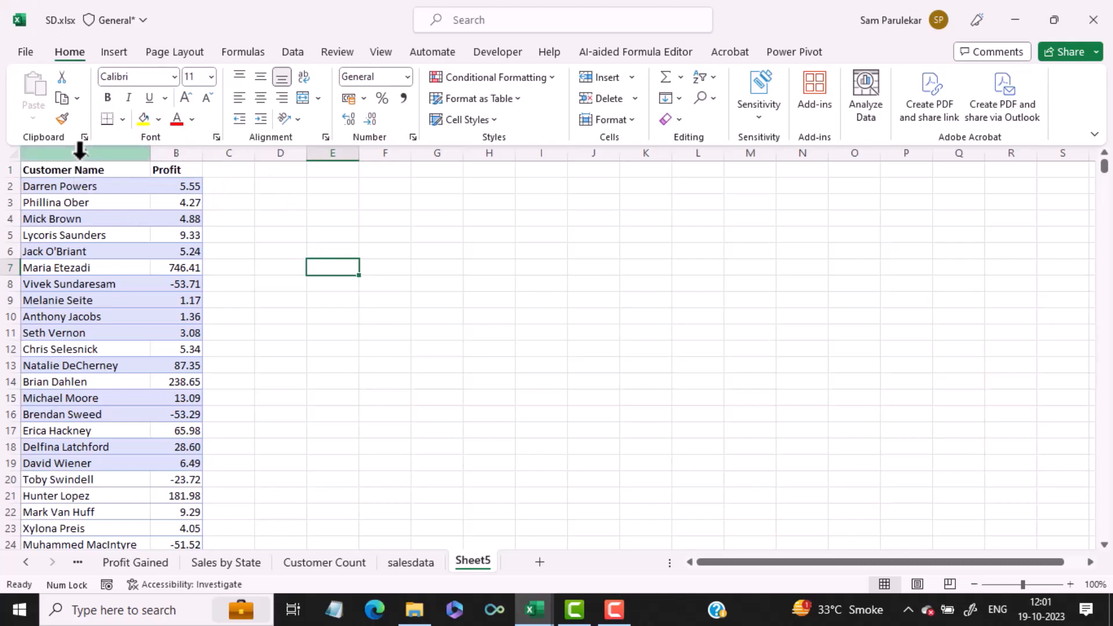
left_click(175, 170)
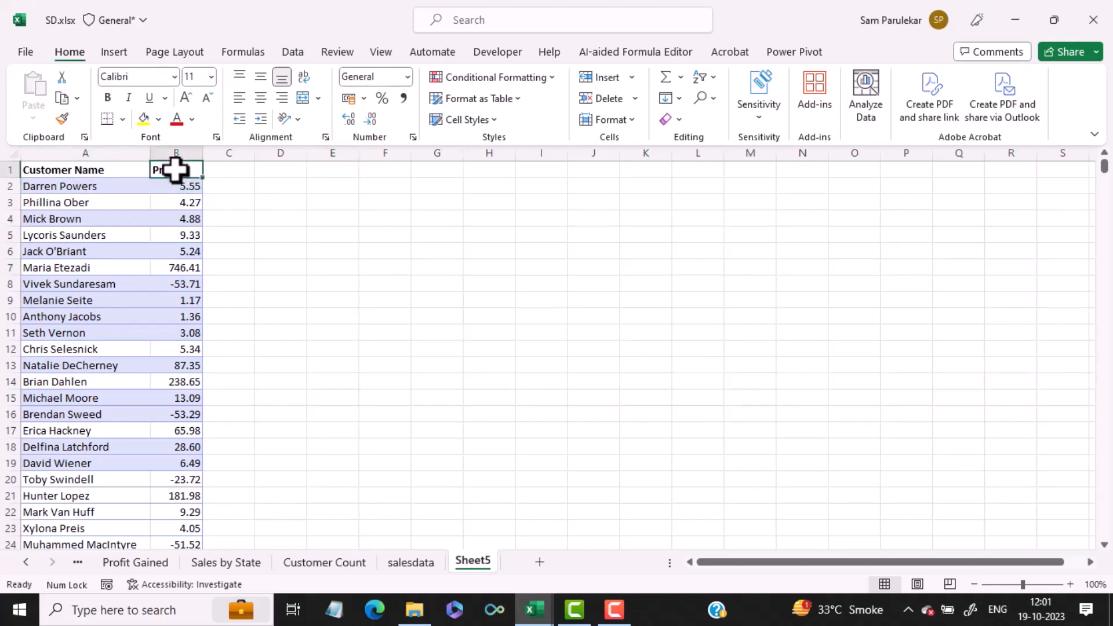
right_click(176, 170)
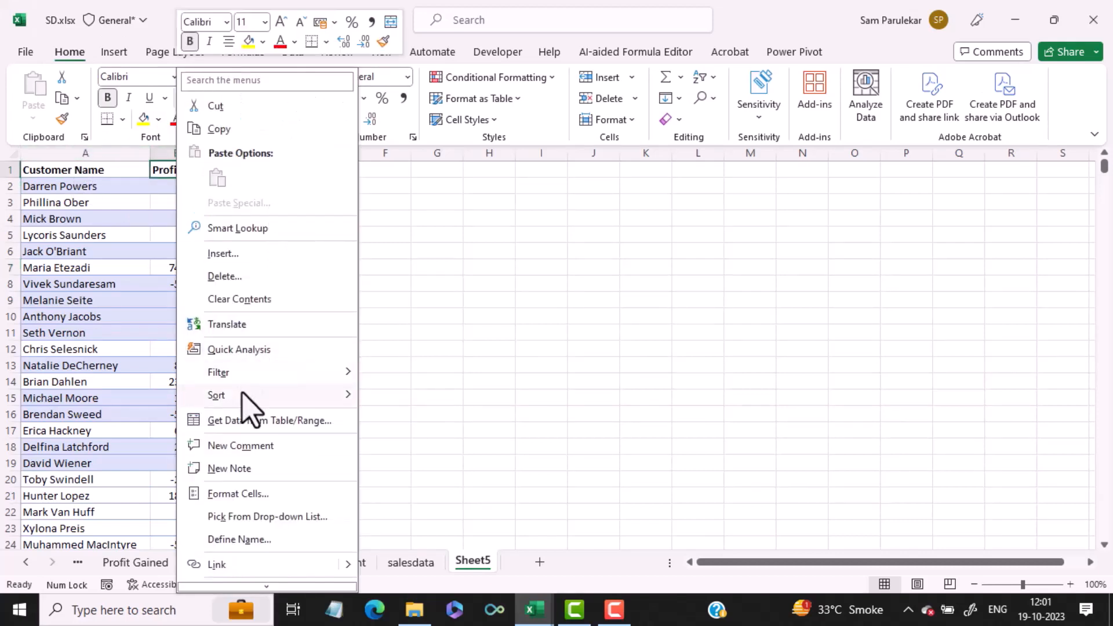
mouse_move(243, 395)
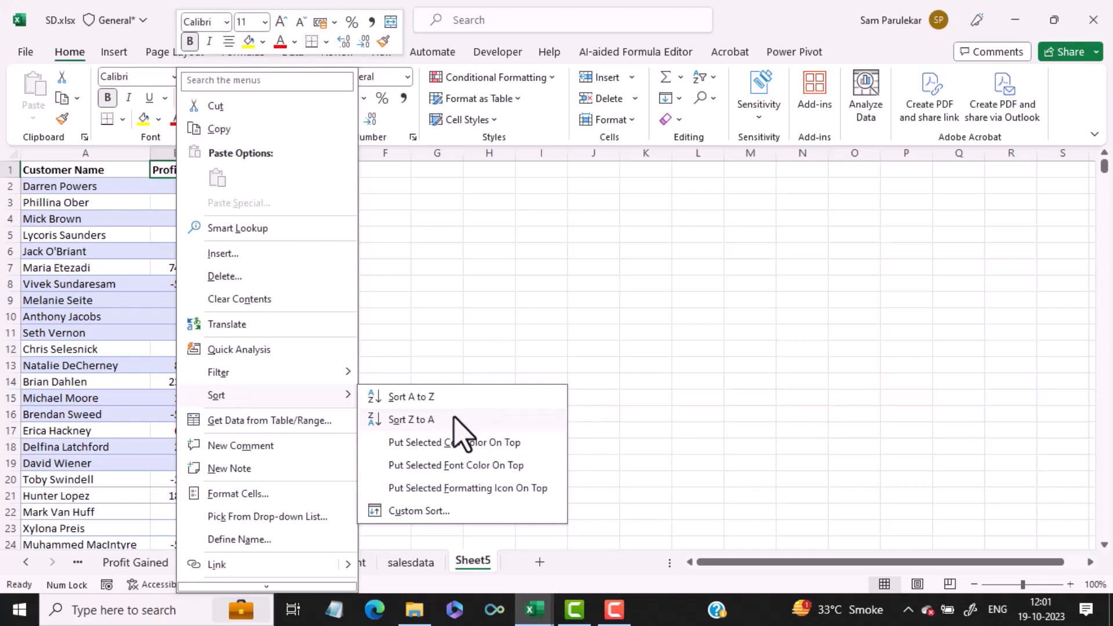
left_click(505, 302)
Step: Apply the Number format to the whole Profit column B
left_click(186, 141)
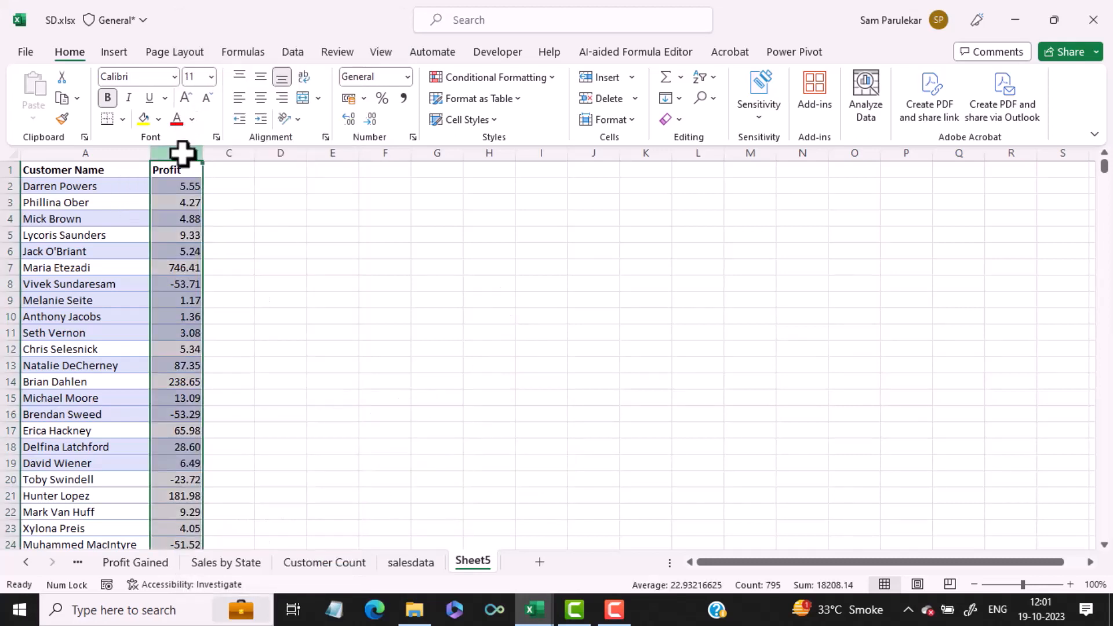
left_click(408, 78)
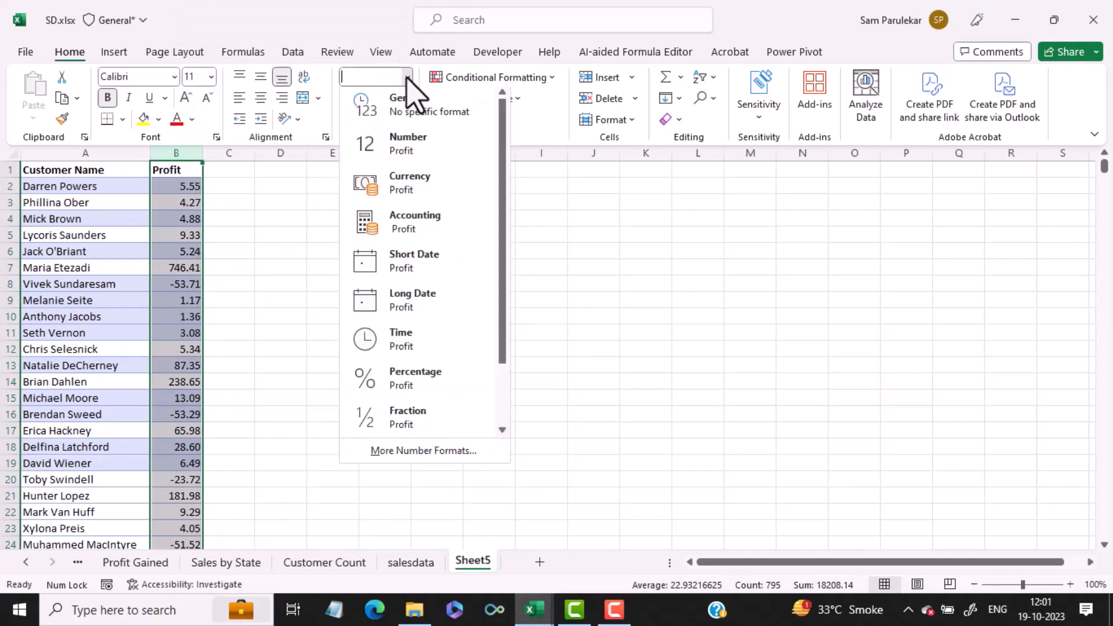
left_click(401, 153)
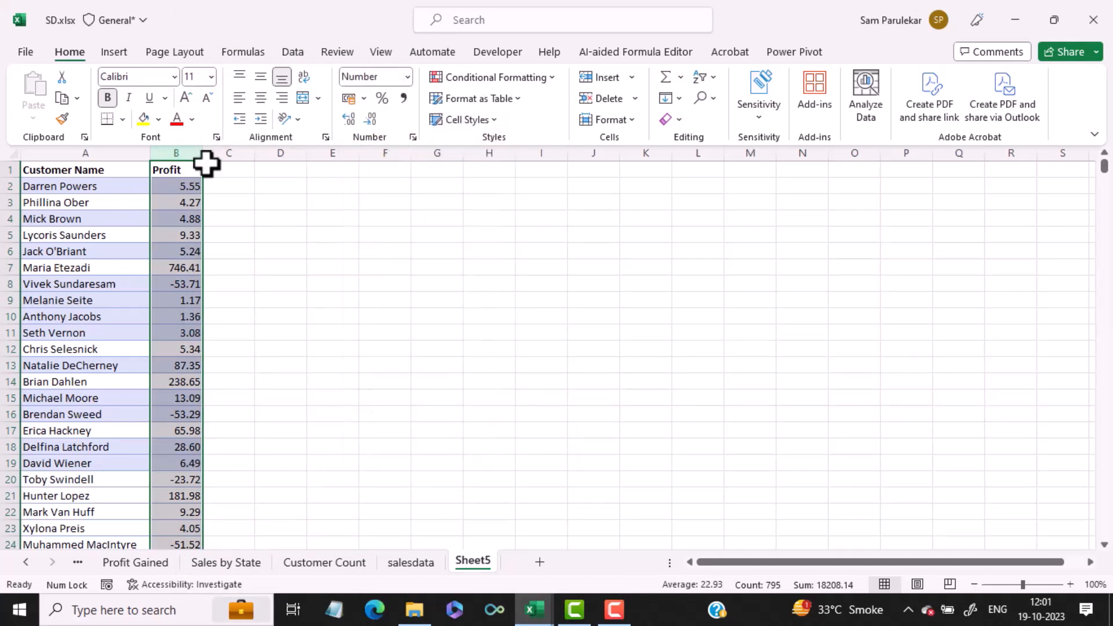
Step: Sort the customer rows by the Profit column in descending order
right_click(178, 171)
left_click(80, 171)
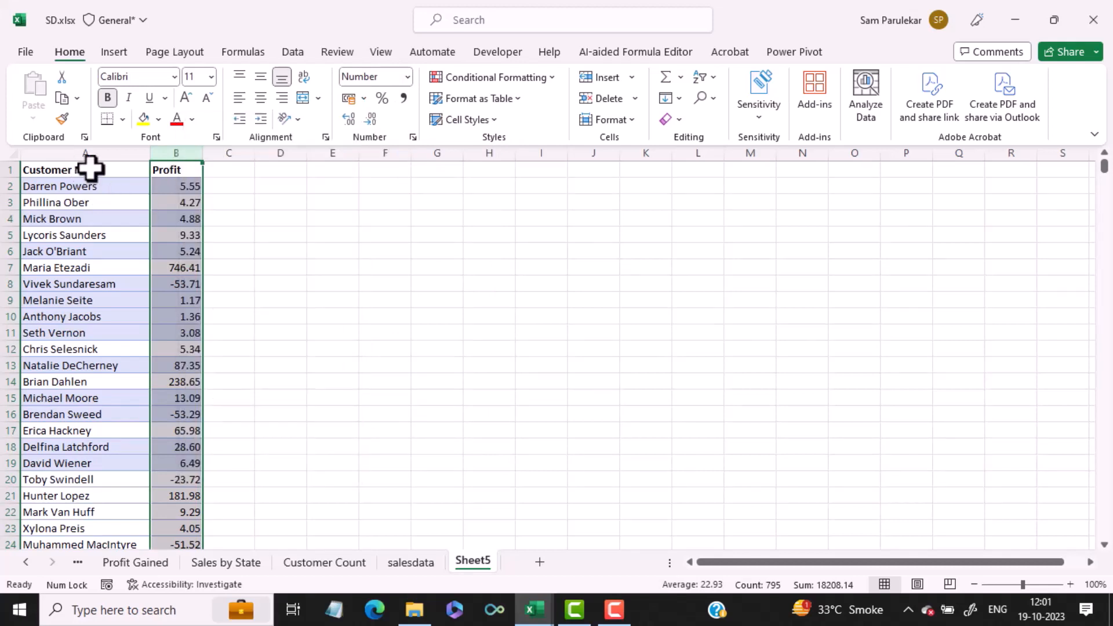
left_click(102, 169)
left_click(175, 170)
right_click(175, 170)
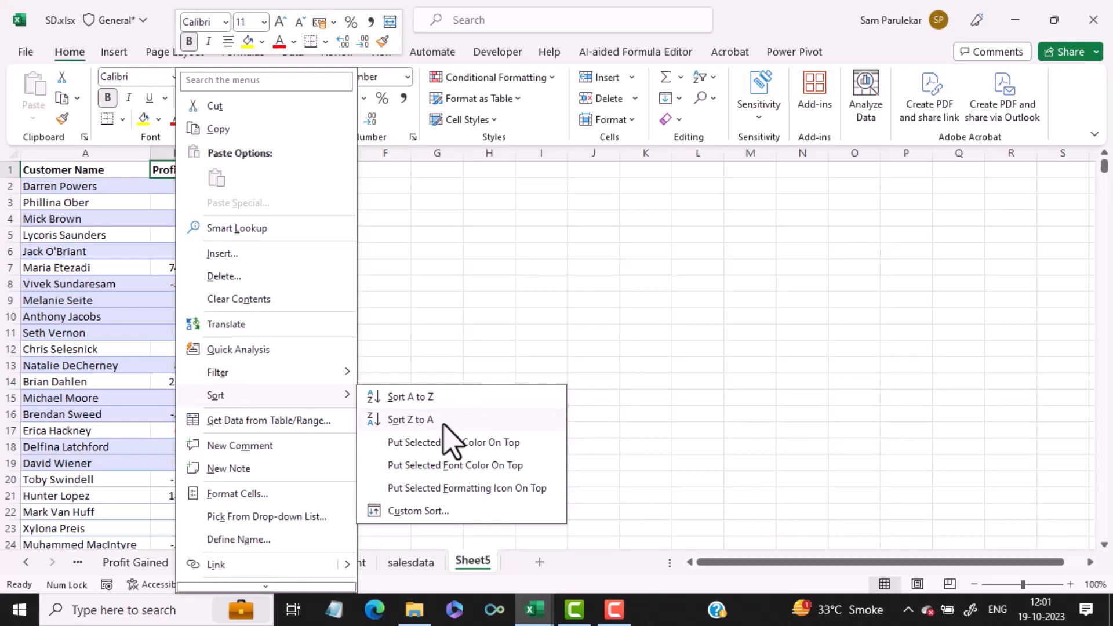
left_click(448, 430)
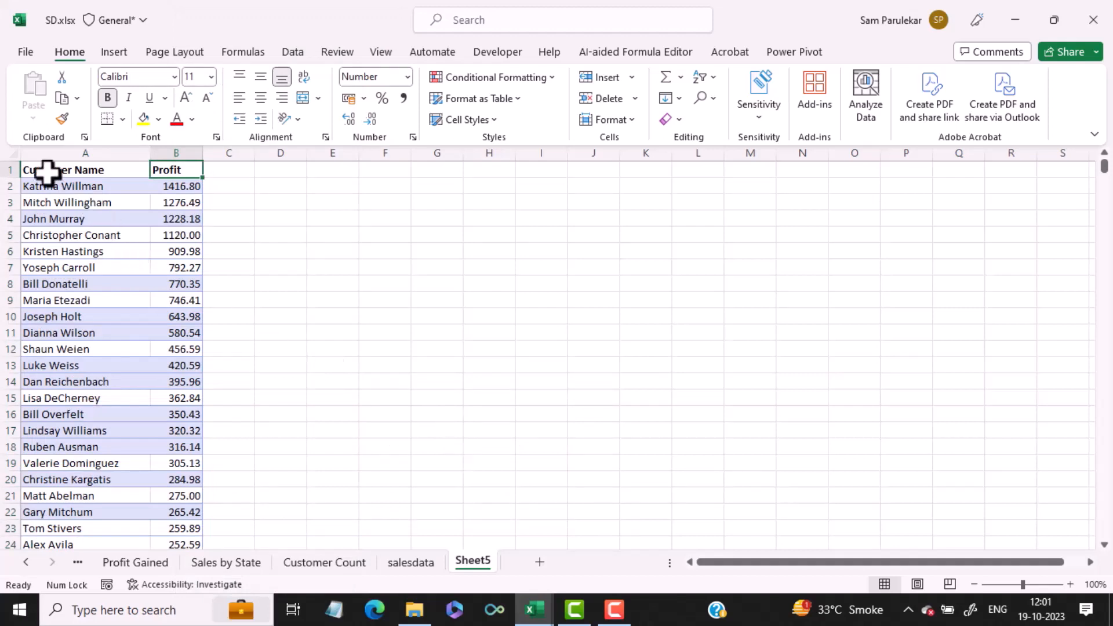
Step: Copy the headers and the first five customer rows, A1:B6, and paste them starting at D6
left_click(42, 170)
left_click_drag(42, 170, 193, 184)
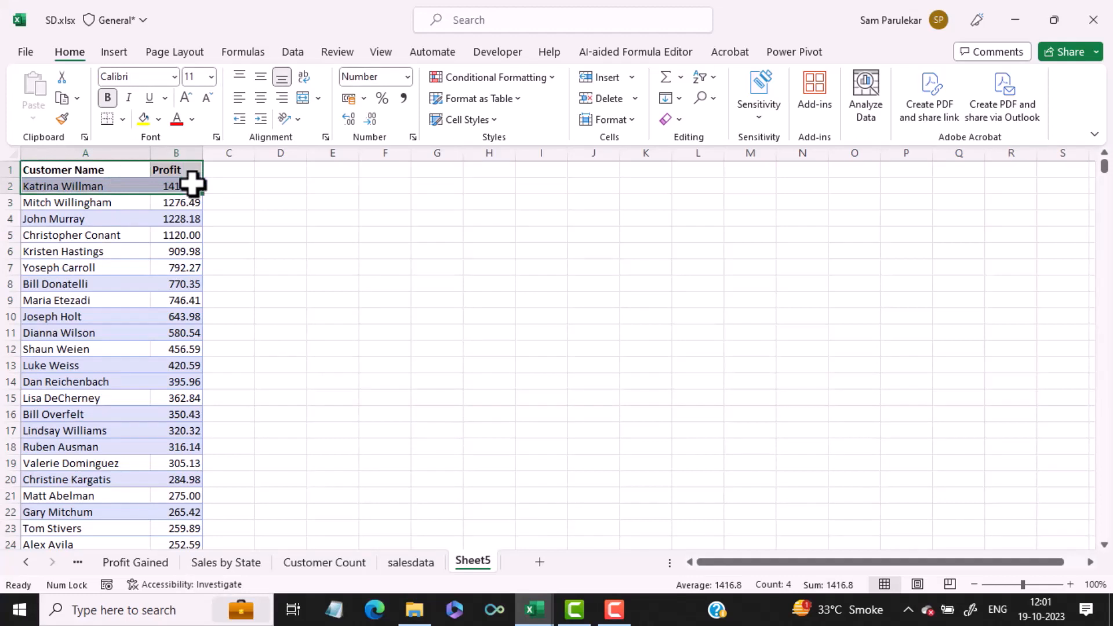
left_click_drag(192, 184, 174, 253)
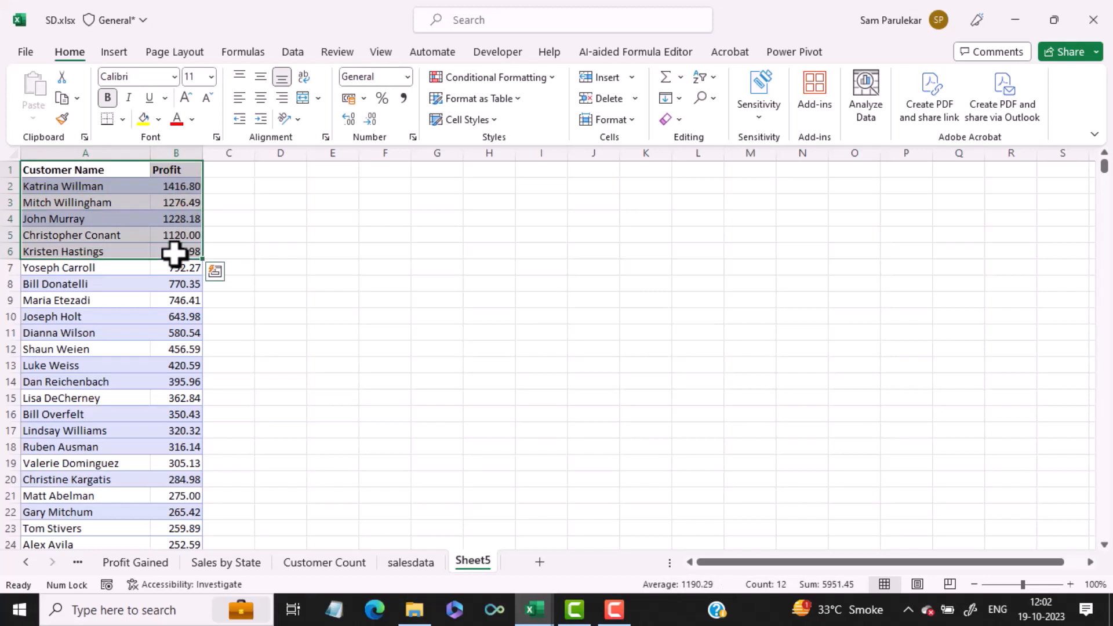
key("ctrl+c")
left_click(275, 255)
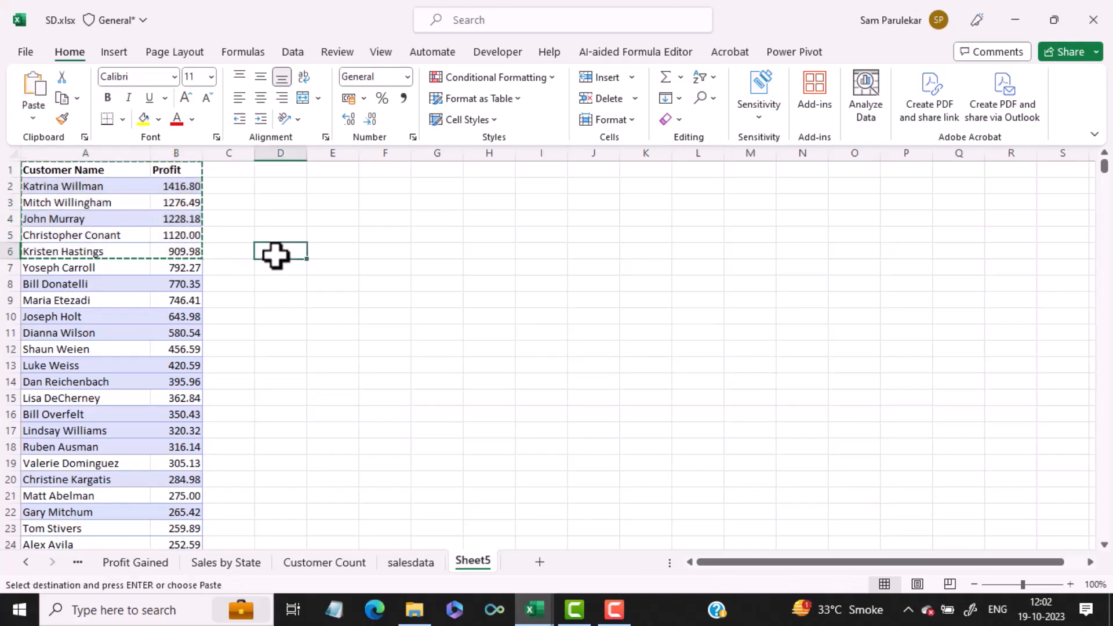
key("ctrl+v")
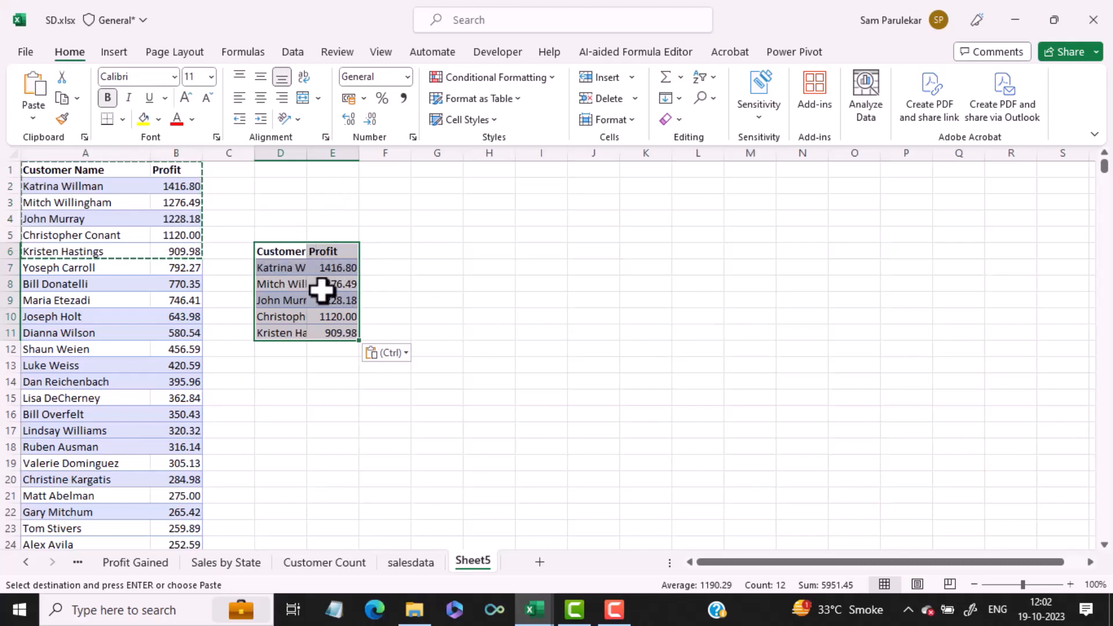
Step: Insert a 2-D pie chart from the range D6:E11, place it beside the data and remove its chart title
left_click(116, 53)
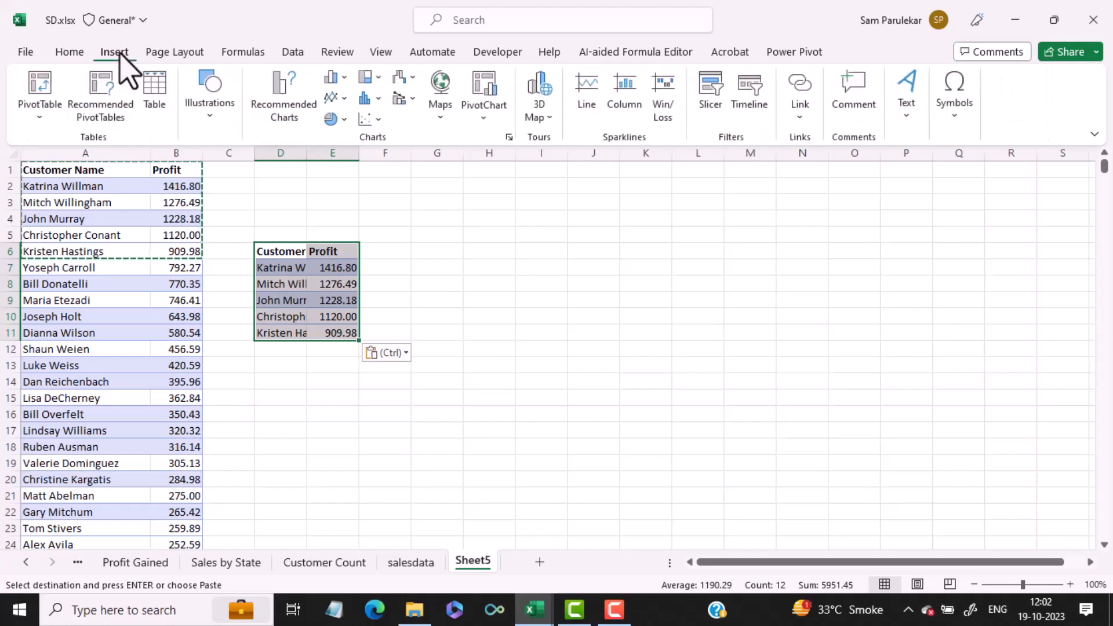
left_click(334, 120)
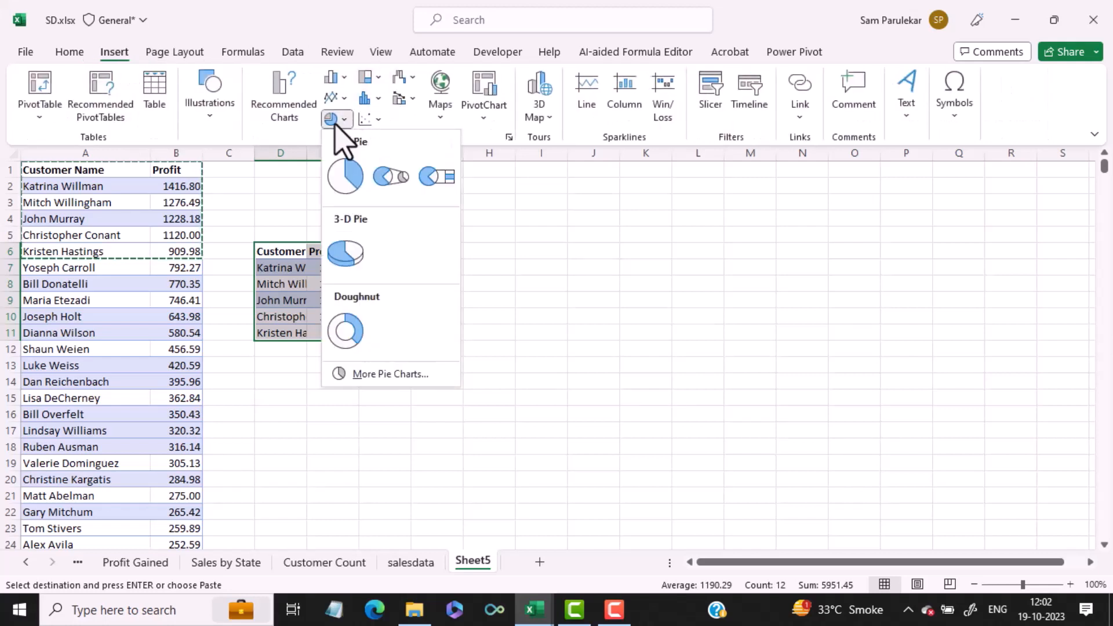
left_click(346, 179)
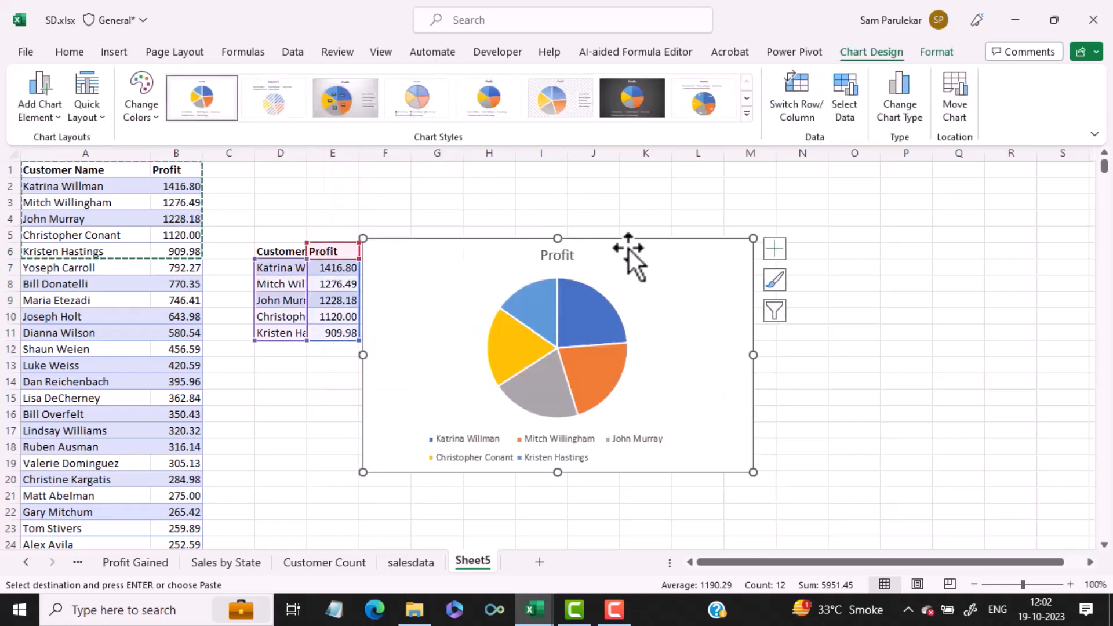
left_click_drag(642, 243, 701, 230)
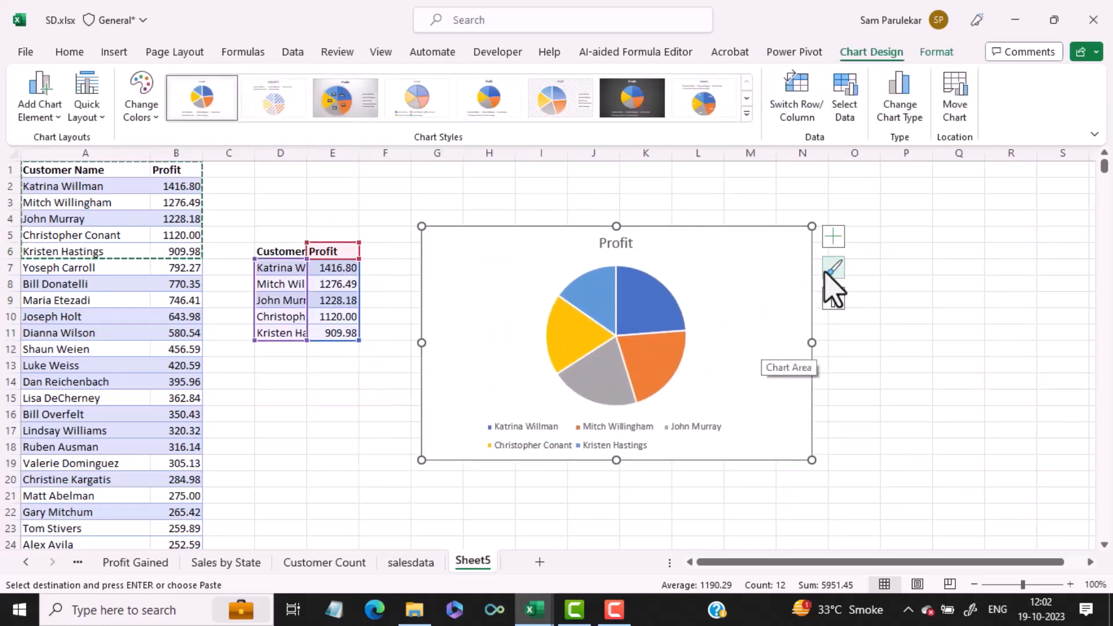
left_click(835, 243)
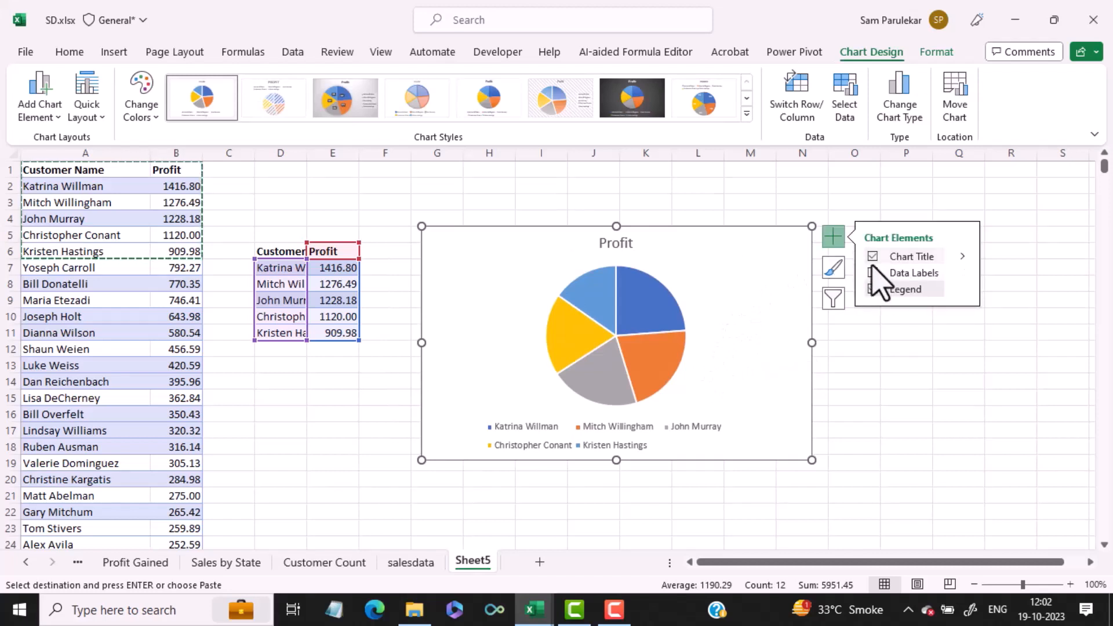
left_click(872, 257)
Step: Narrow the chart legend from its left edge and move the pie toward the left side of the chart area
left_click(691, 429)
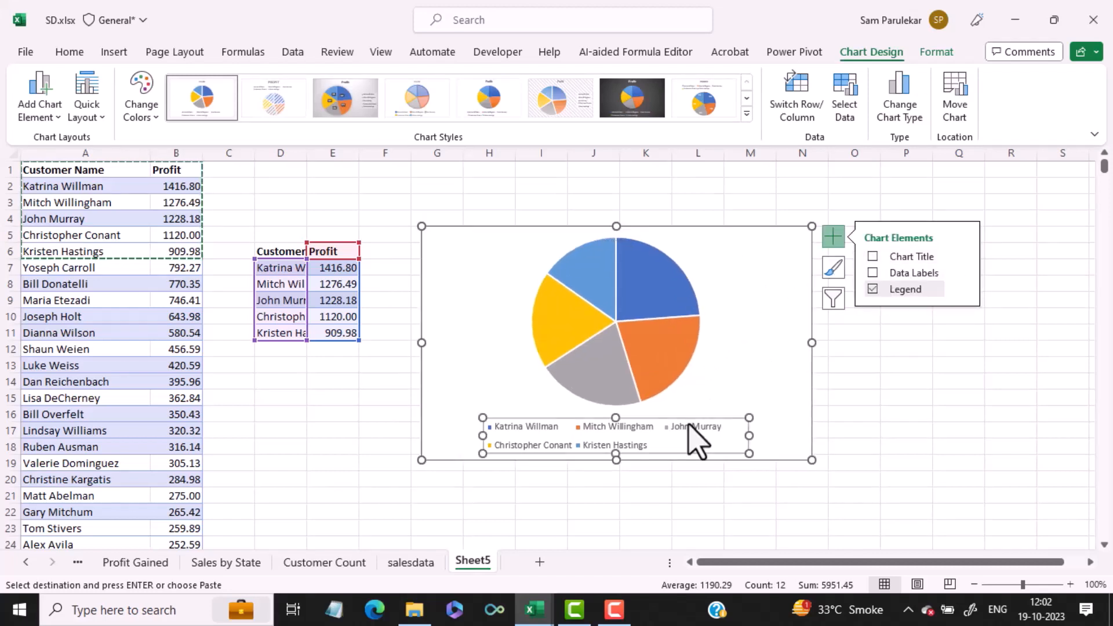
left_click(695, 416)
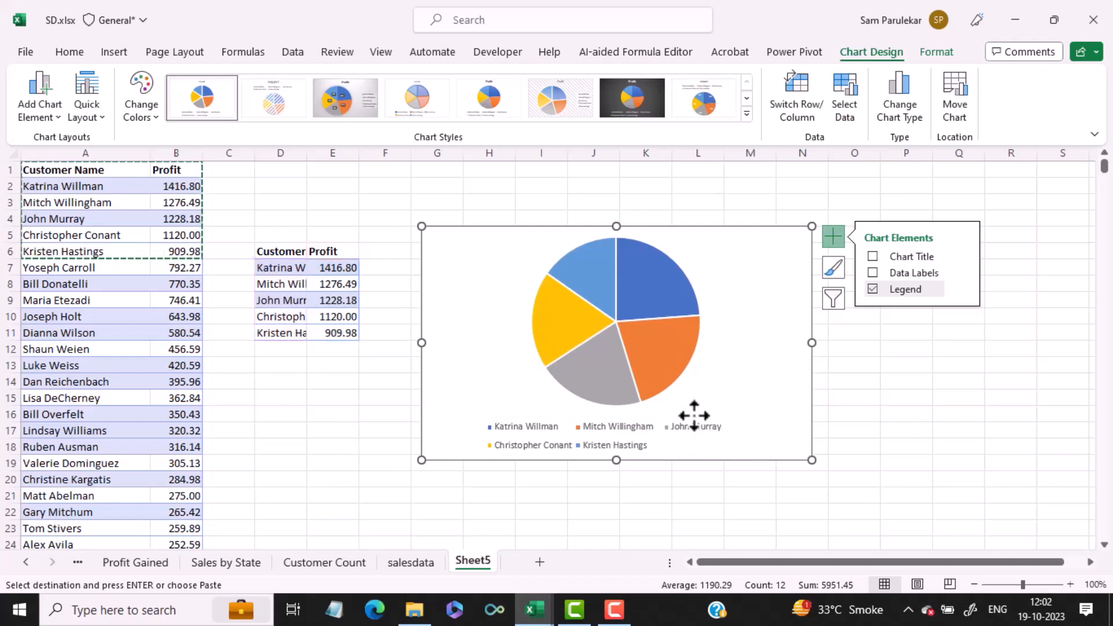
left_click(691, 423)
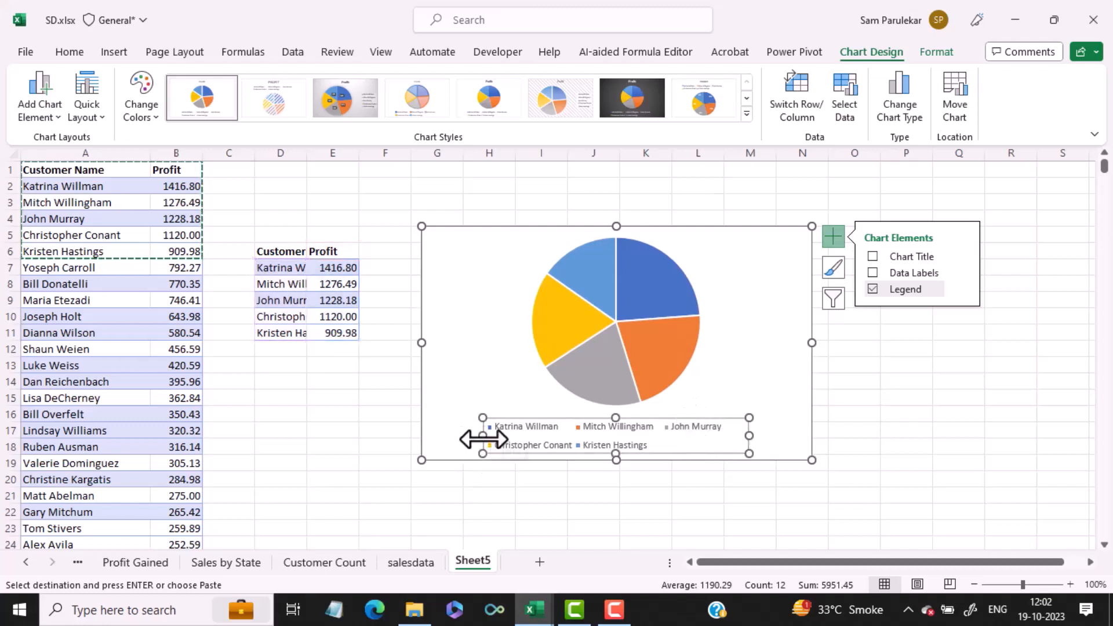
left_click_drag(484, 436, 684, 432)
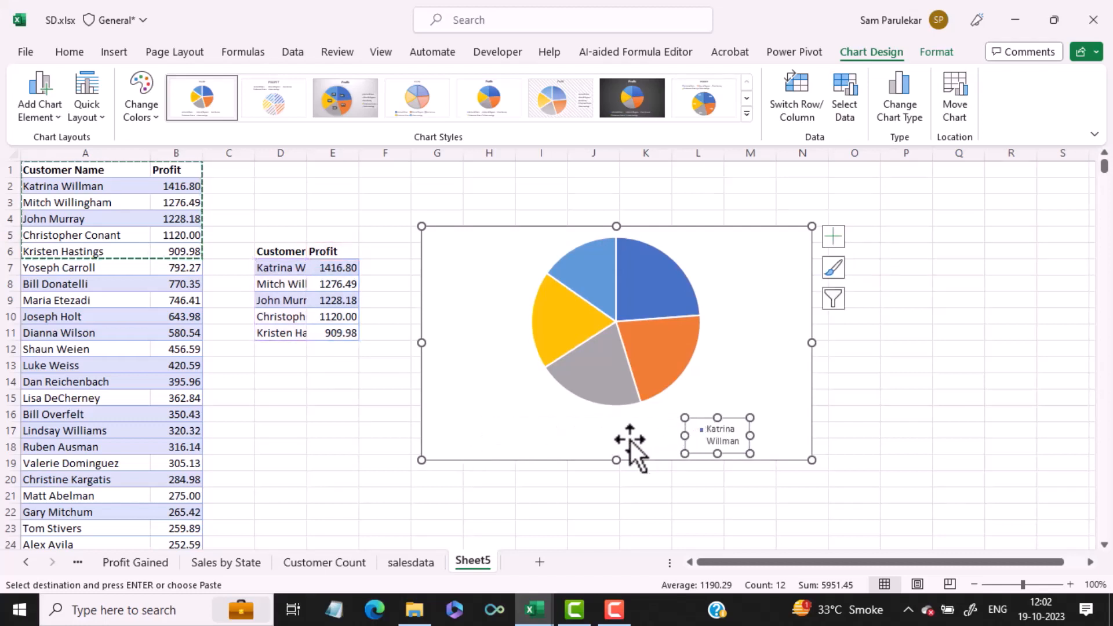
left_click(690, 287)
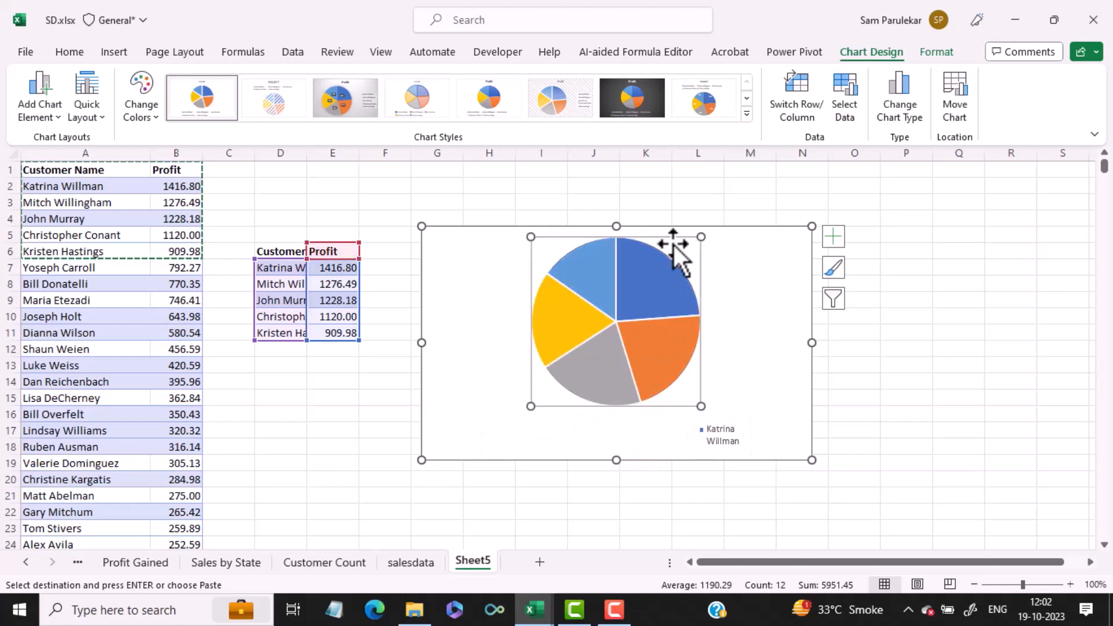
left_click_drag(673, 241, 590, 255)
Step: Place the legend right of the pie, enlarge it to list all five customers vertically, and shift the pie closer to it
left_click(718, 430)
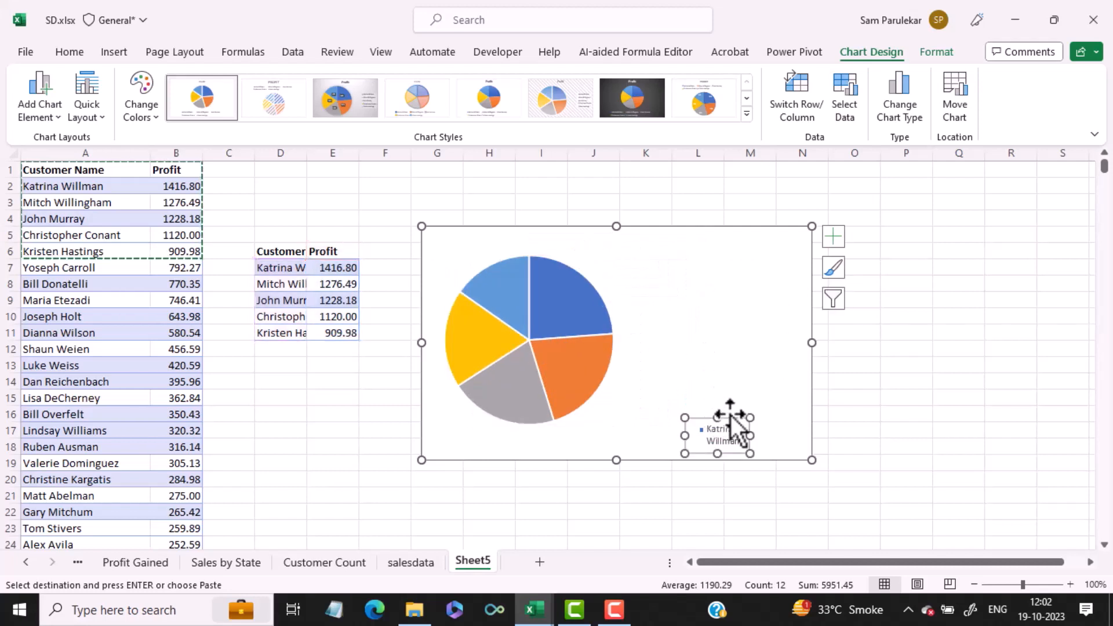
left_click_drag(731, 417, 737, 272)
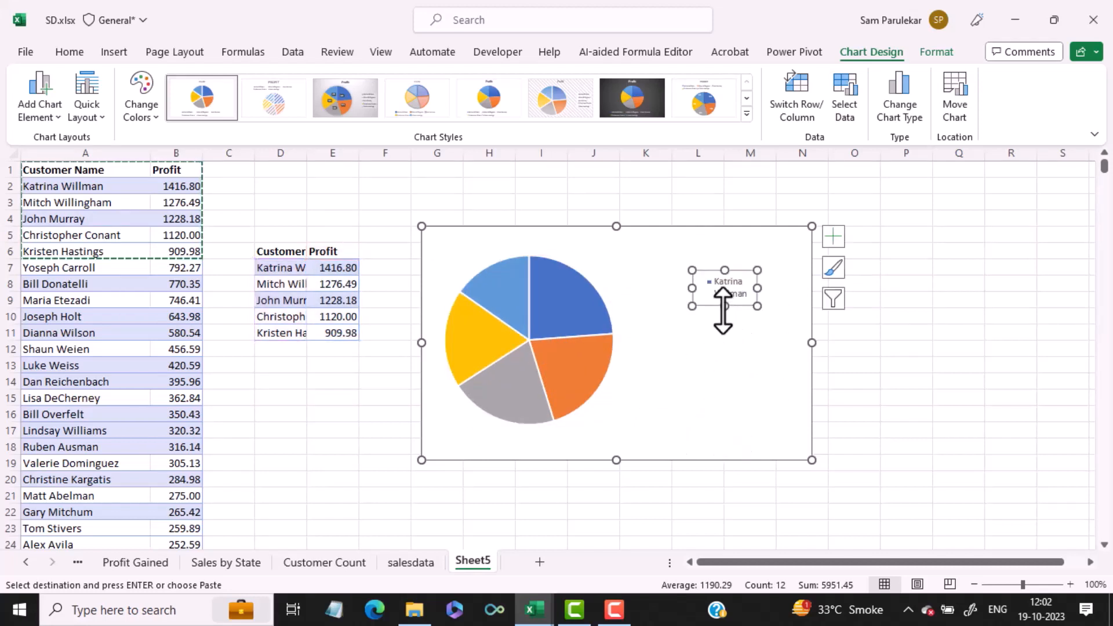
left_click_drag(724, 331, 724, 426)
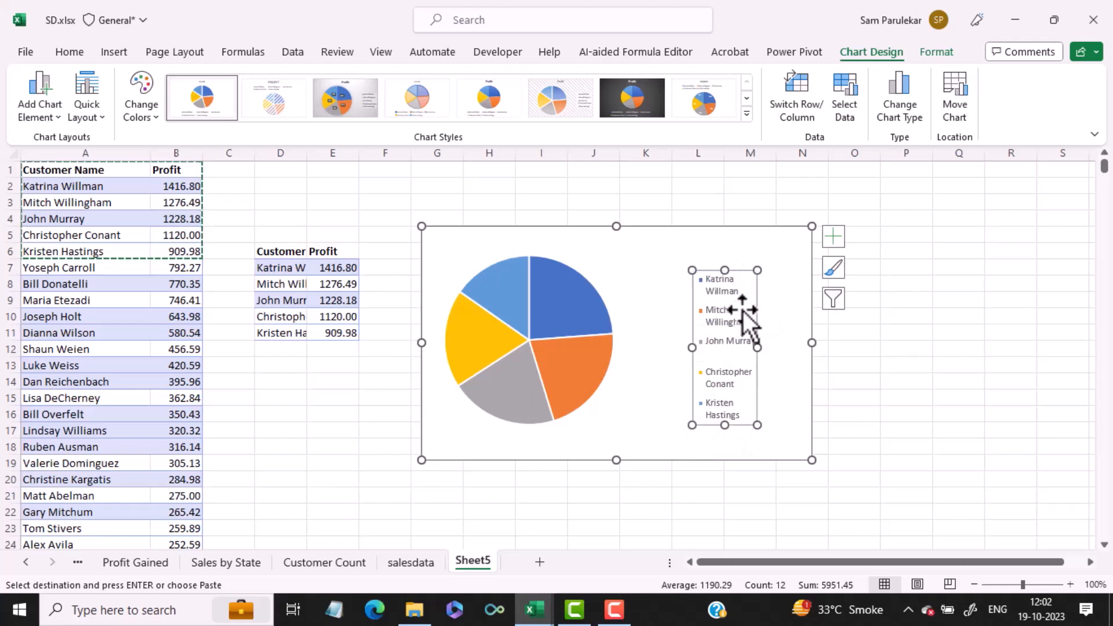
left_click_drag(757, 347, 797, 348)
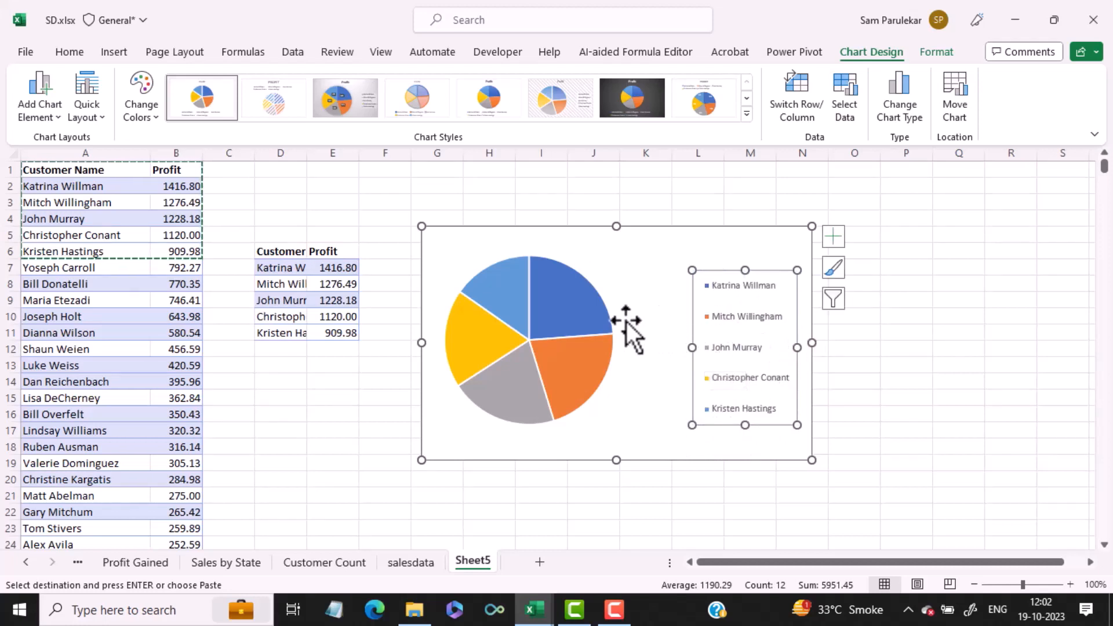
left_click(592, 308)
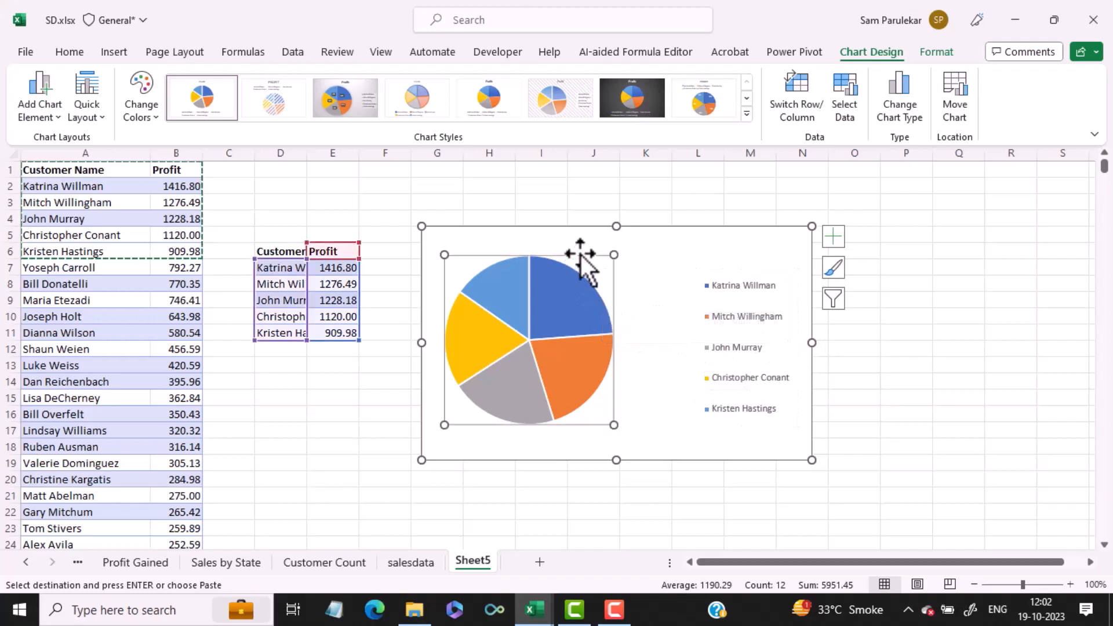
left_click_drag(581, 255, 649, 265)
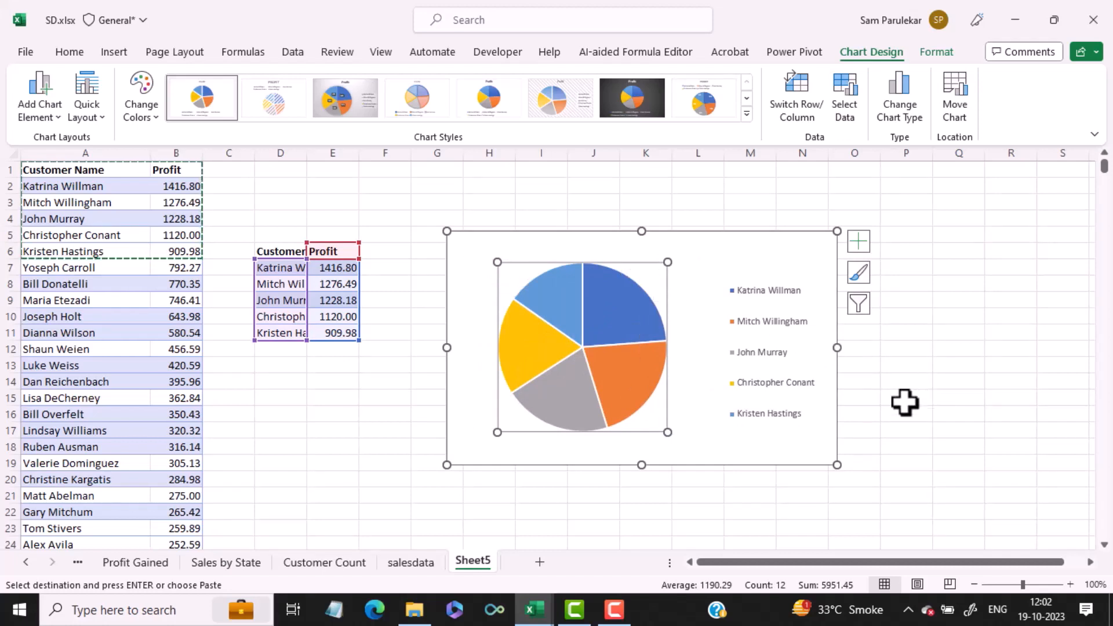
Step: Rename the pie chart sheet Sheet5 as Top 5 Customers
right_click(480, 569)
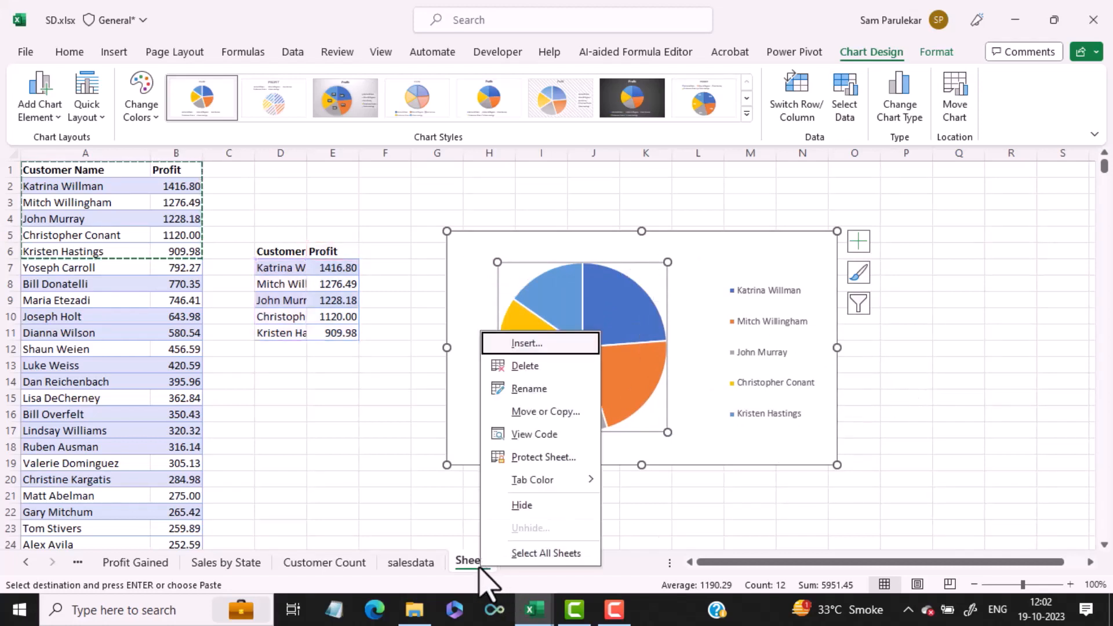
key("Escape")
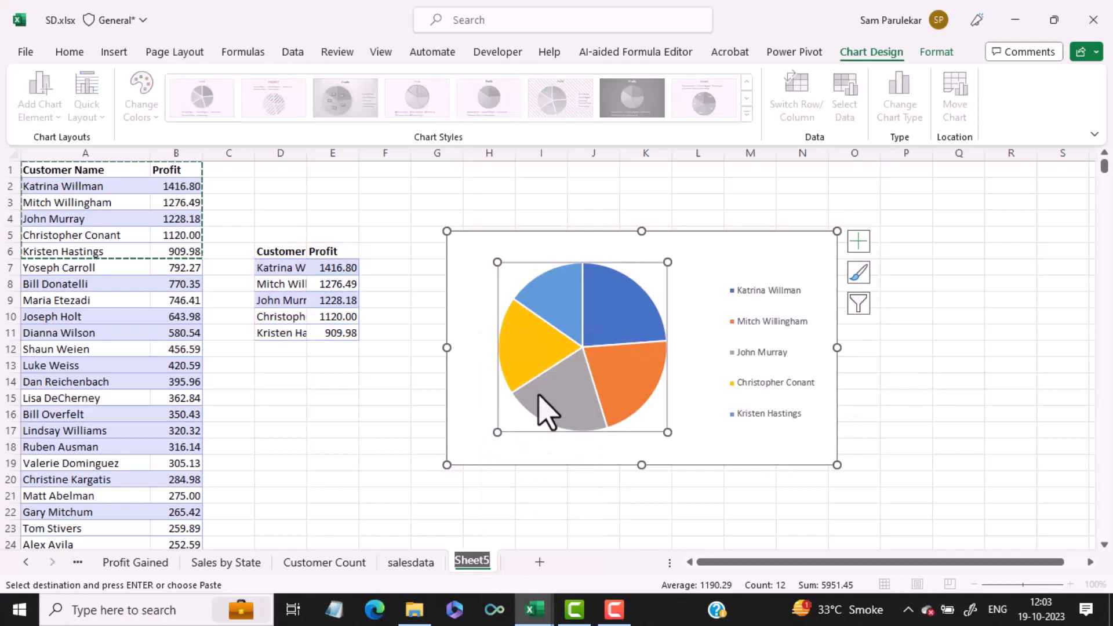
type("Top")
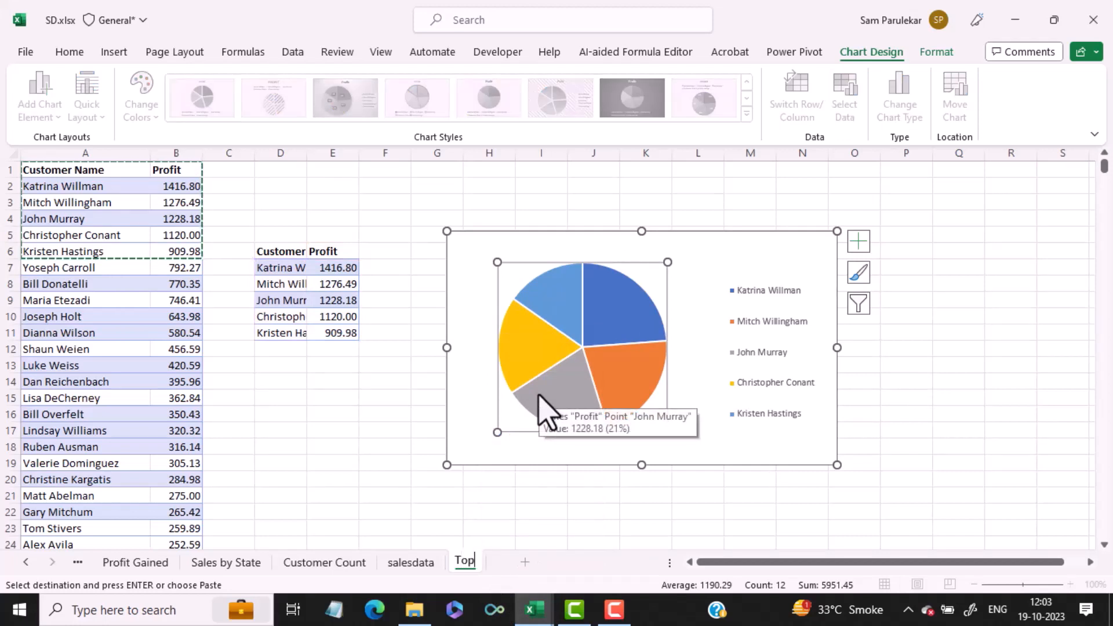
type(" 5 Cust")
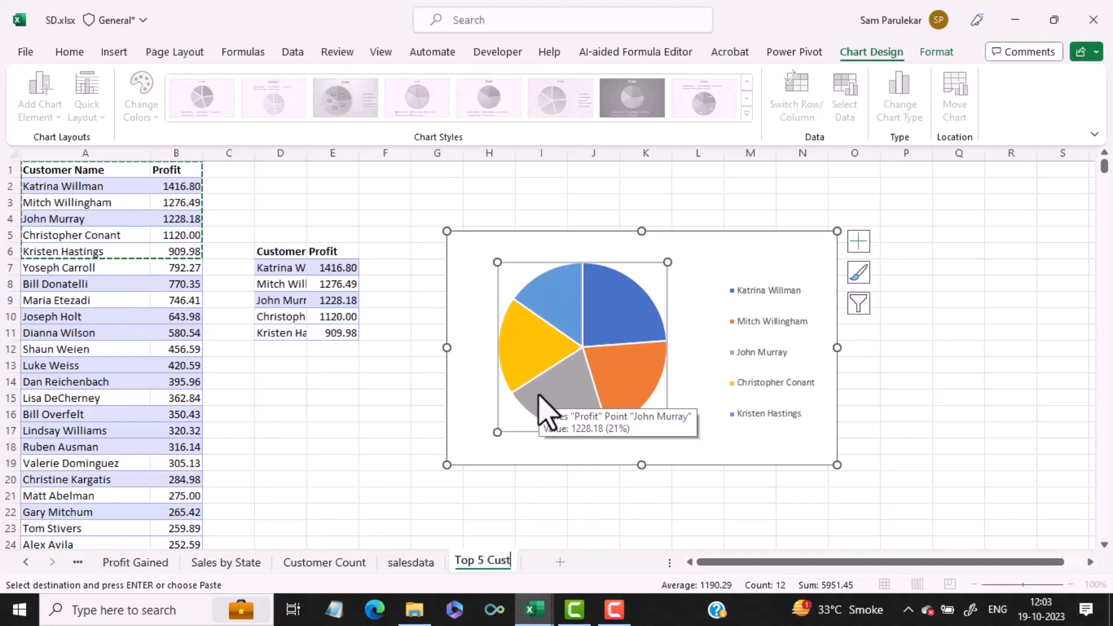
type("omers")
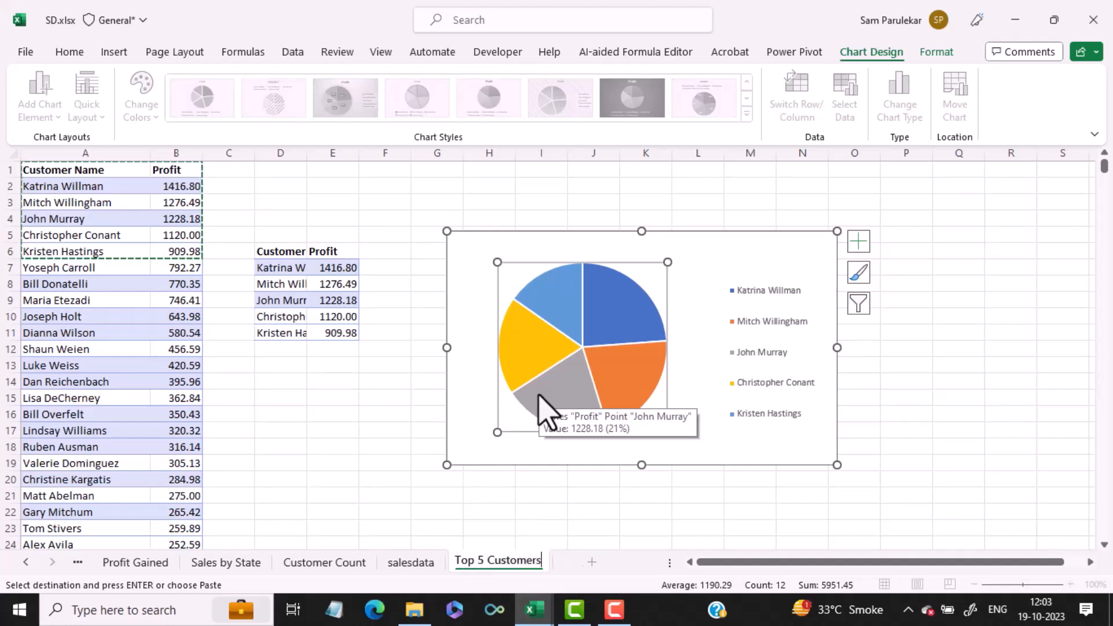
key("Return")
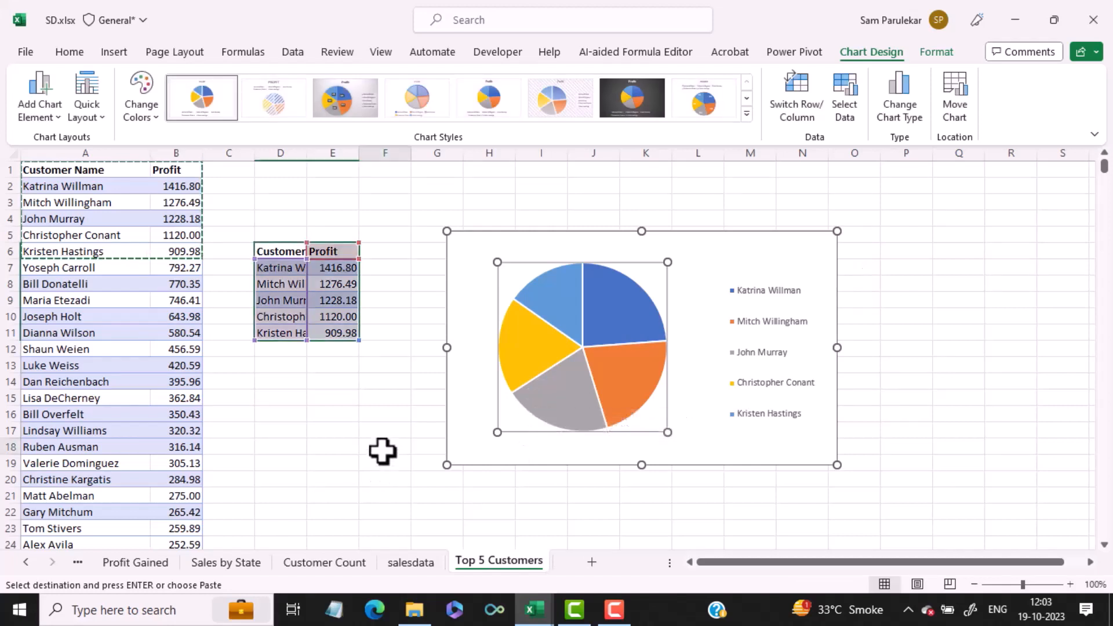
left_click(384, 448)
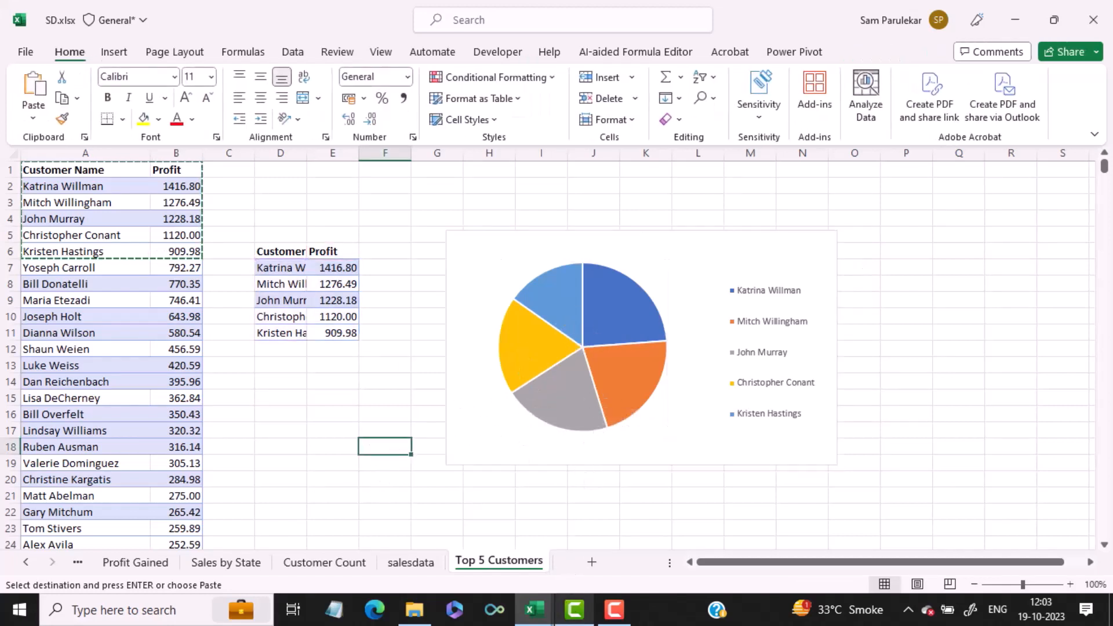
Step: Check the finished Sales Dashboard in the salesdata.xlsx workbook for the remaining visual, and return to SD.xlsx
mouse_move(528, 606)
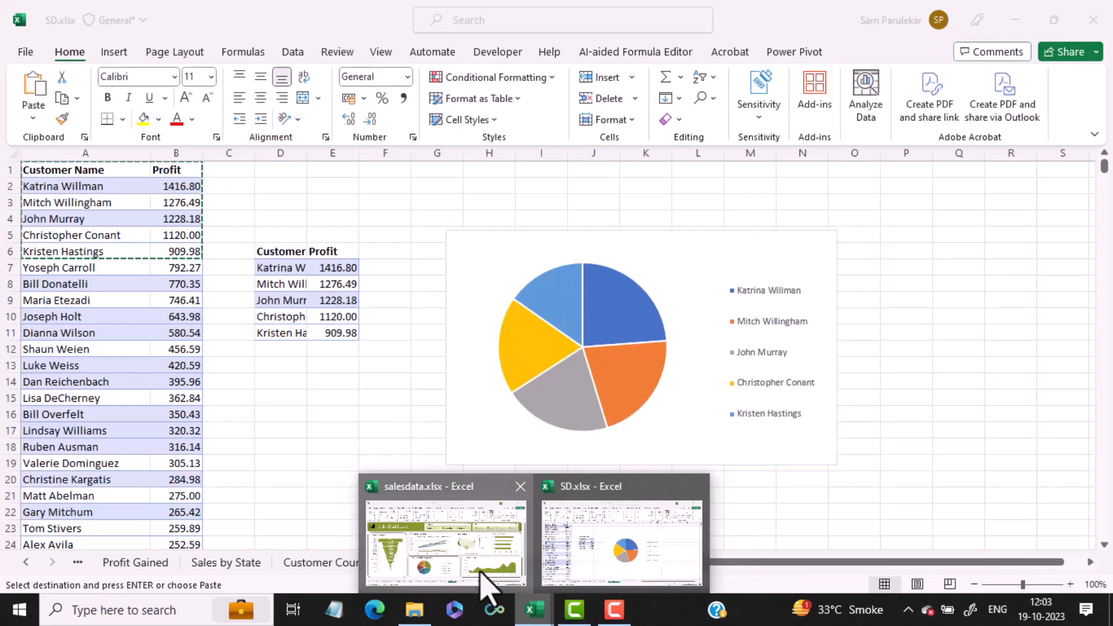
left_click(490, 596)
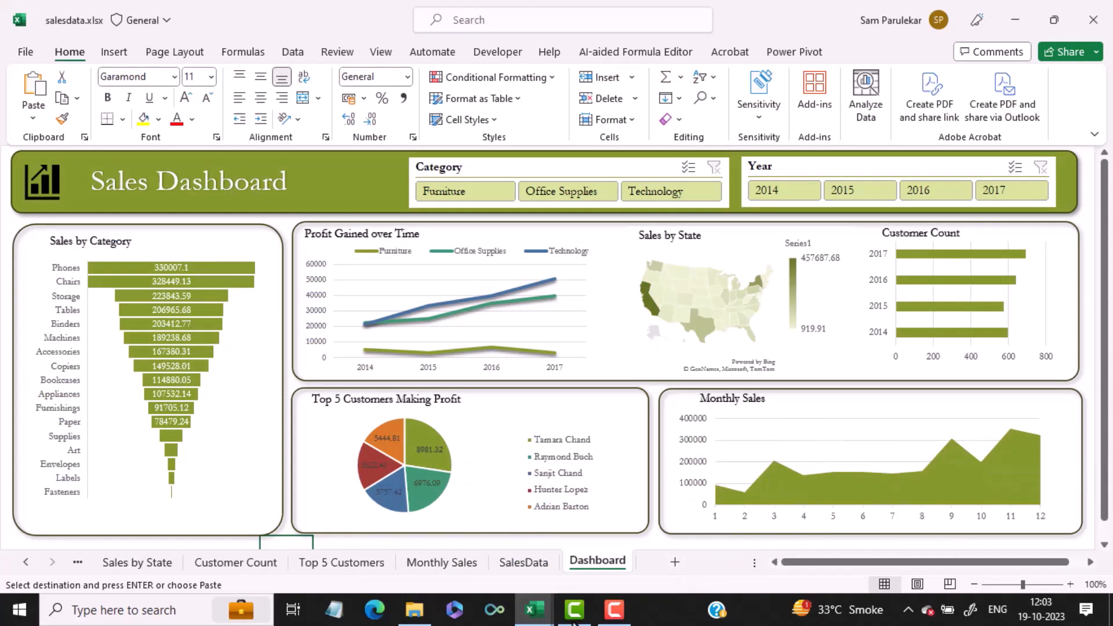
mouse_move(530, 610)
mouse_move(565, 565)
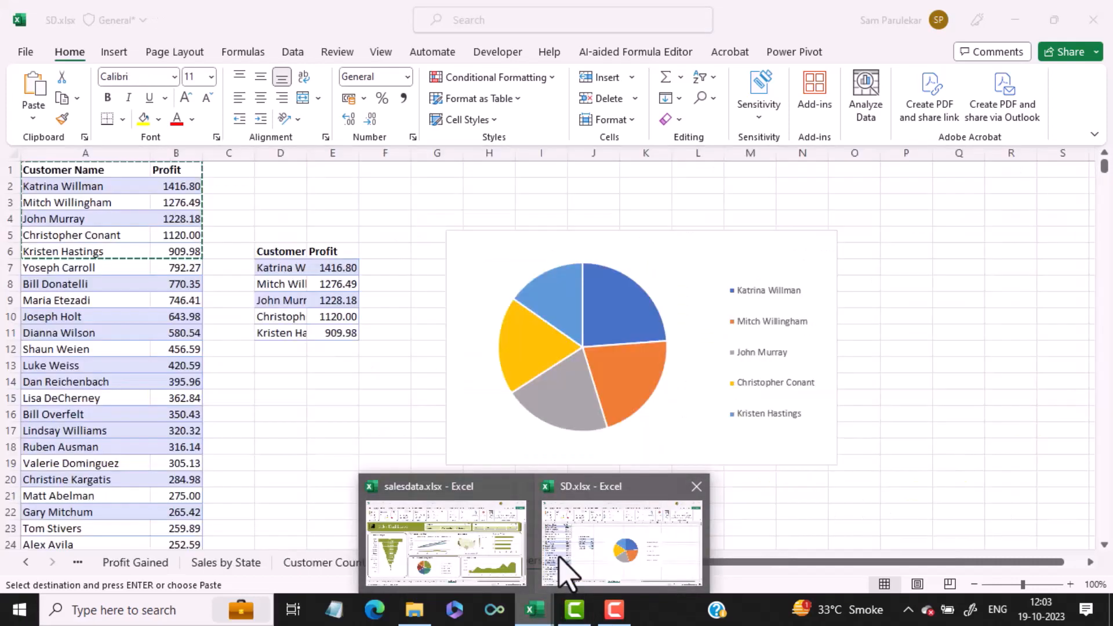
left_click(565, 566)
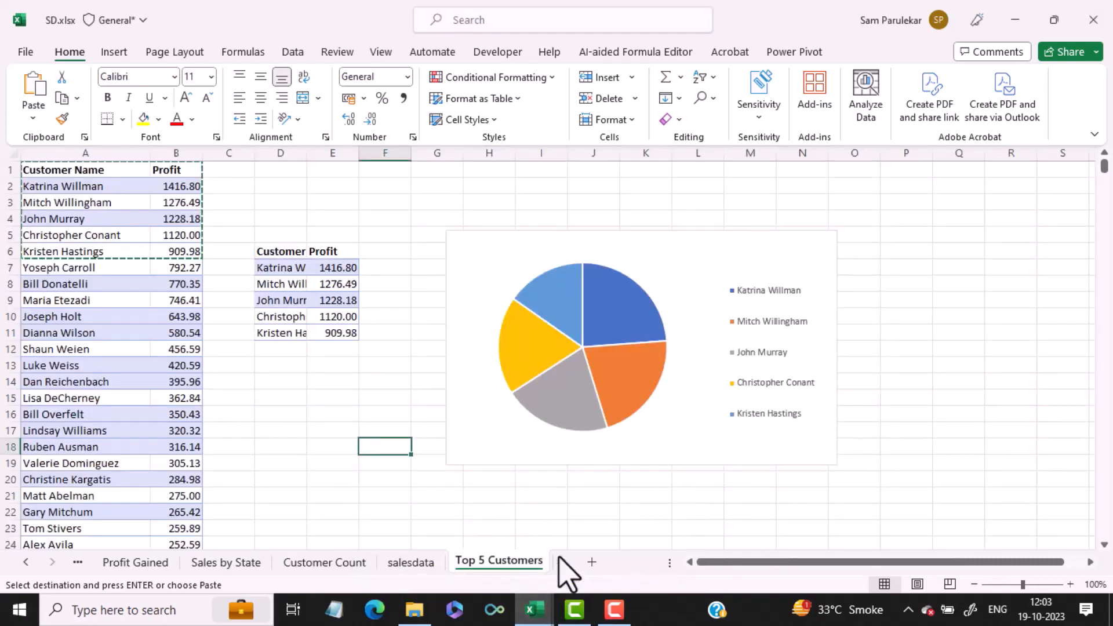
Step: Move the Top 5 Customers sheet in front of the salesdata sheet
left_click(410, 563)
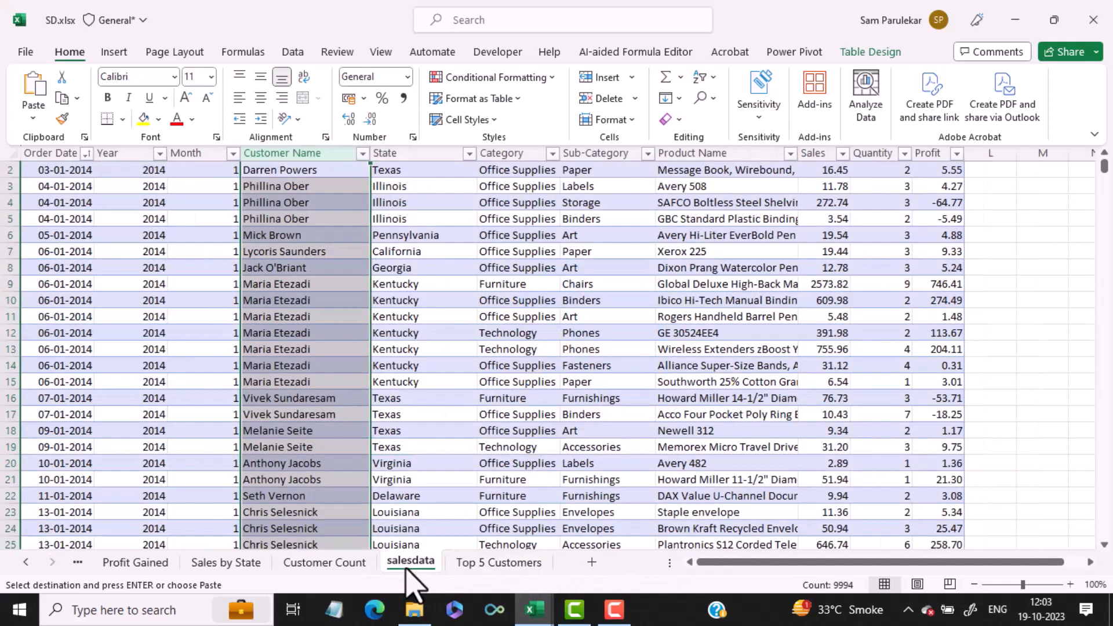
left_click(480, 563)
left_click_drag(479, 564, 418, 569)
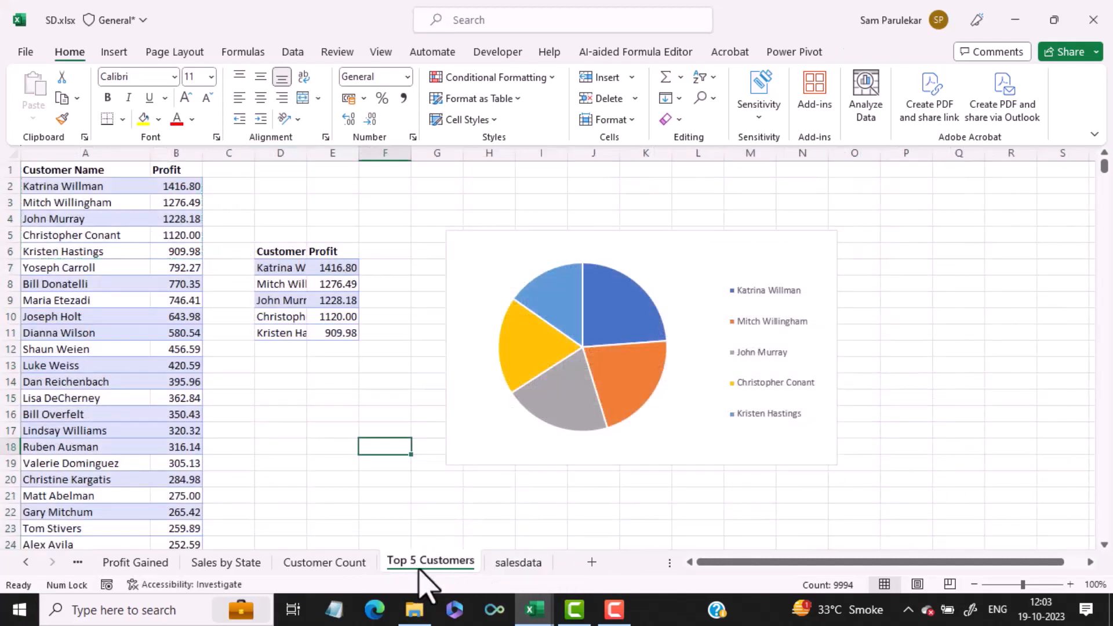
Step: Create a PivotTable from the SalesData table on the salesdata sheet, placed in a new worksheet
left_click(519, 563)
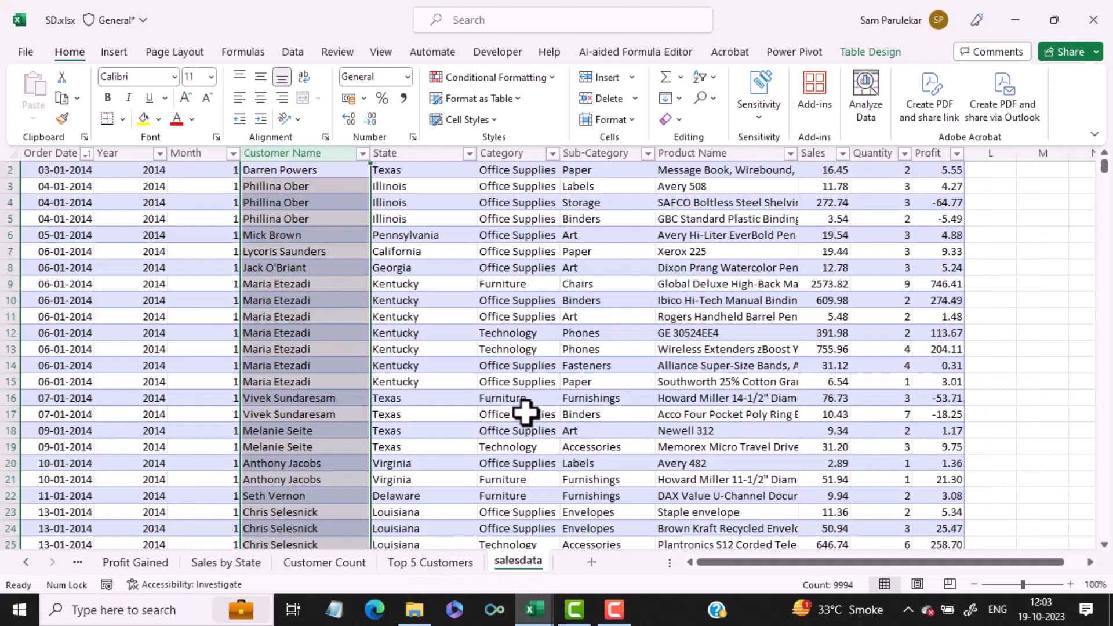
left_click(522, 414)
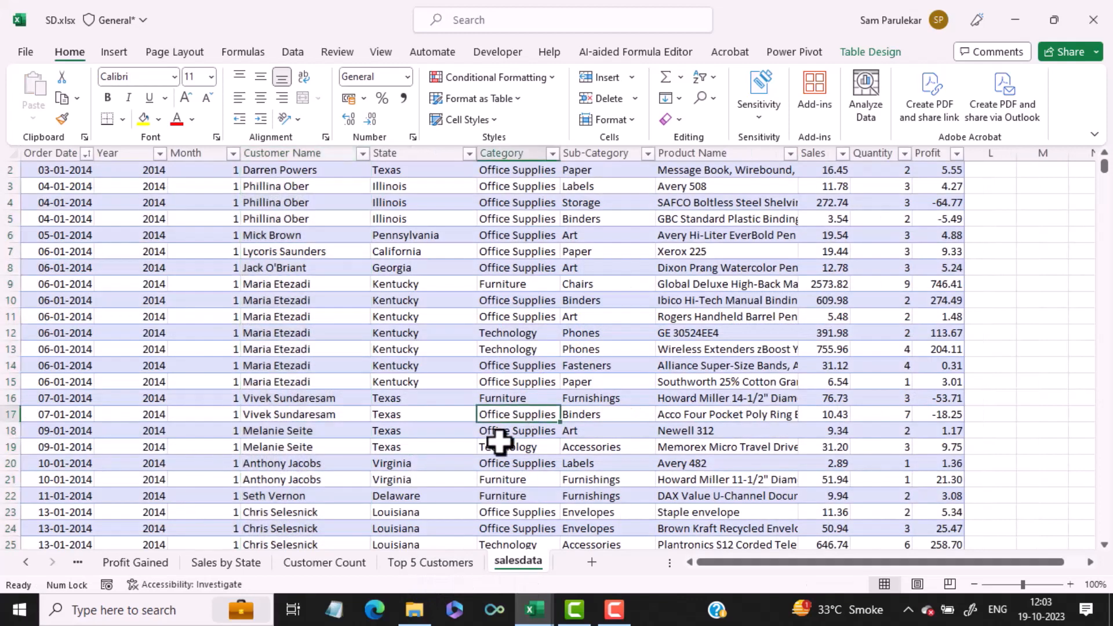
left_click(114, 53)
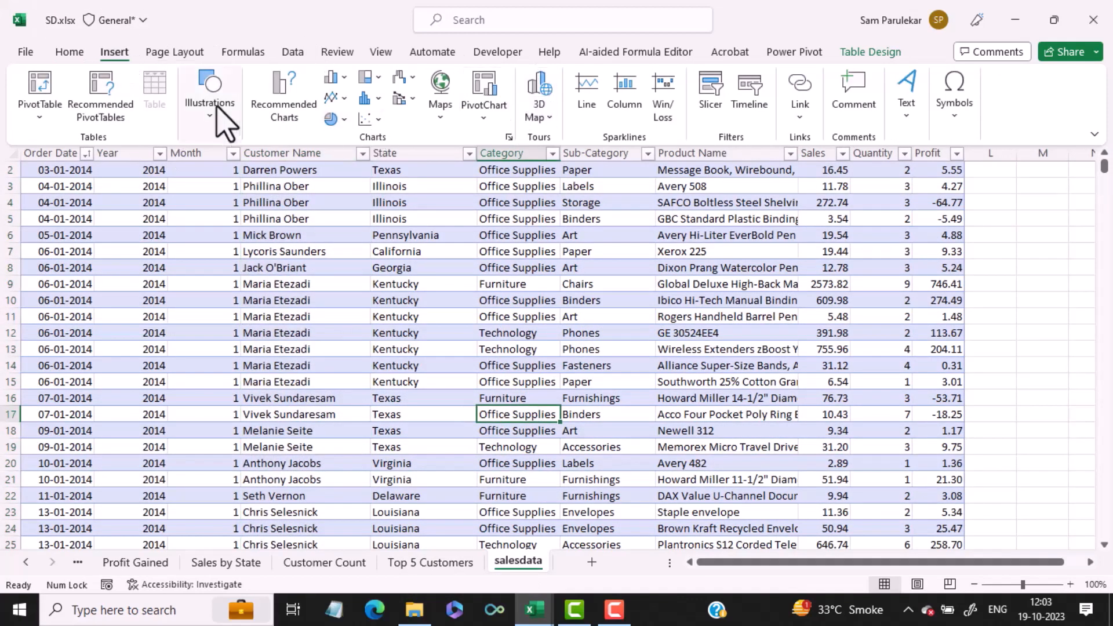
left_click(38, 92)
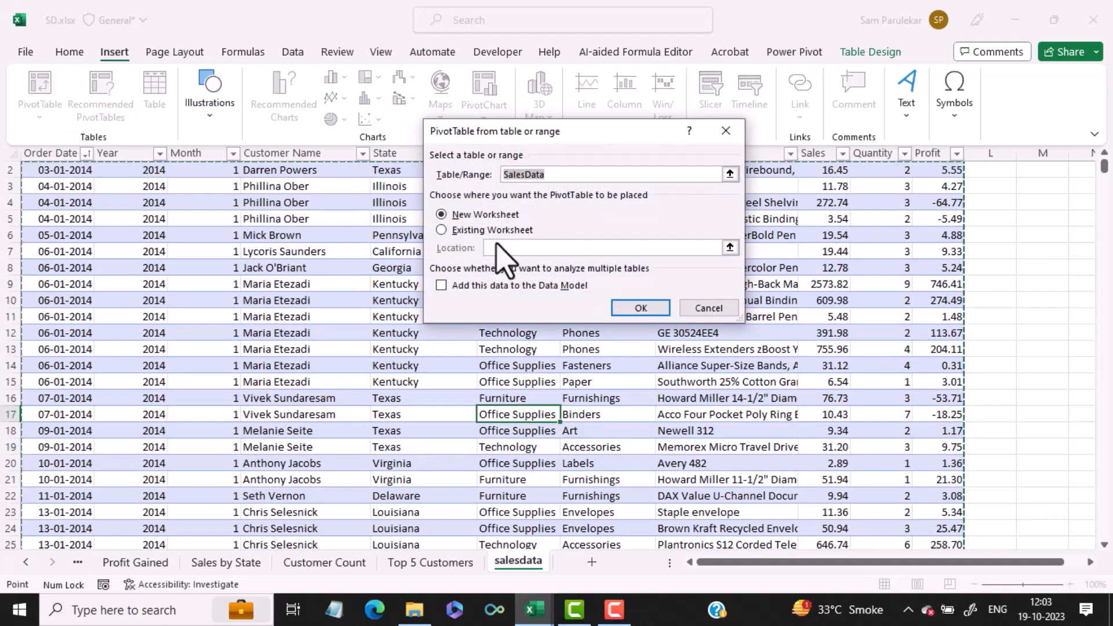
left_click(646, 306)
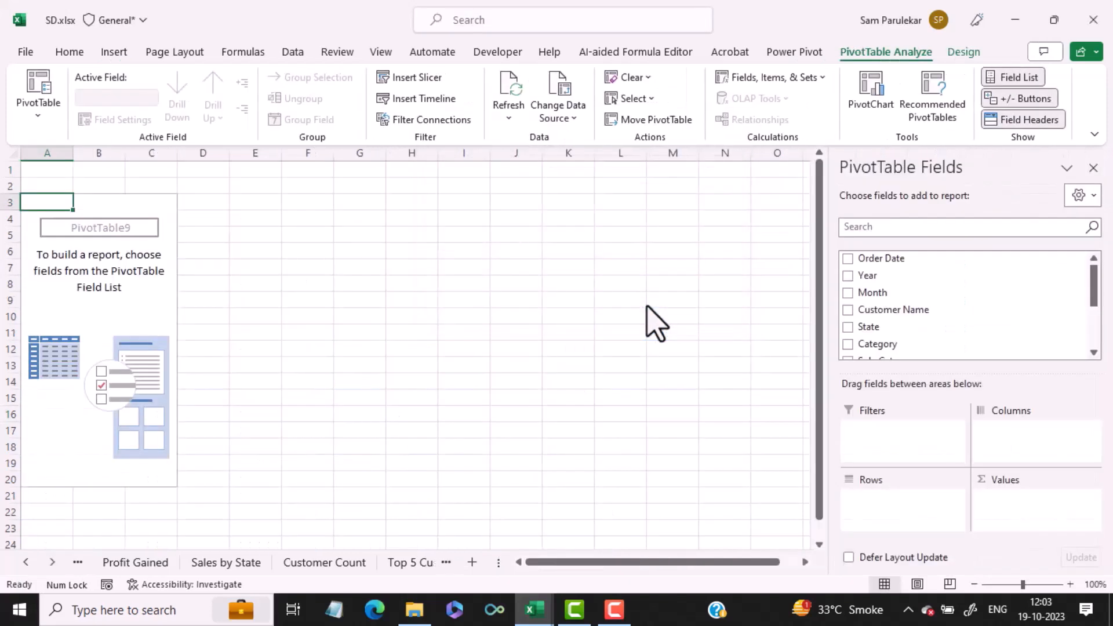
Step: Put Month in the PivotTable's rows and Sales in its values, and remove the grand total
left_click_drag(873, 296, 899, 507)
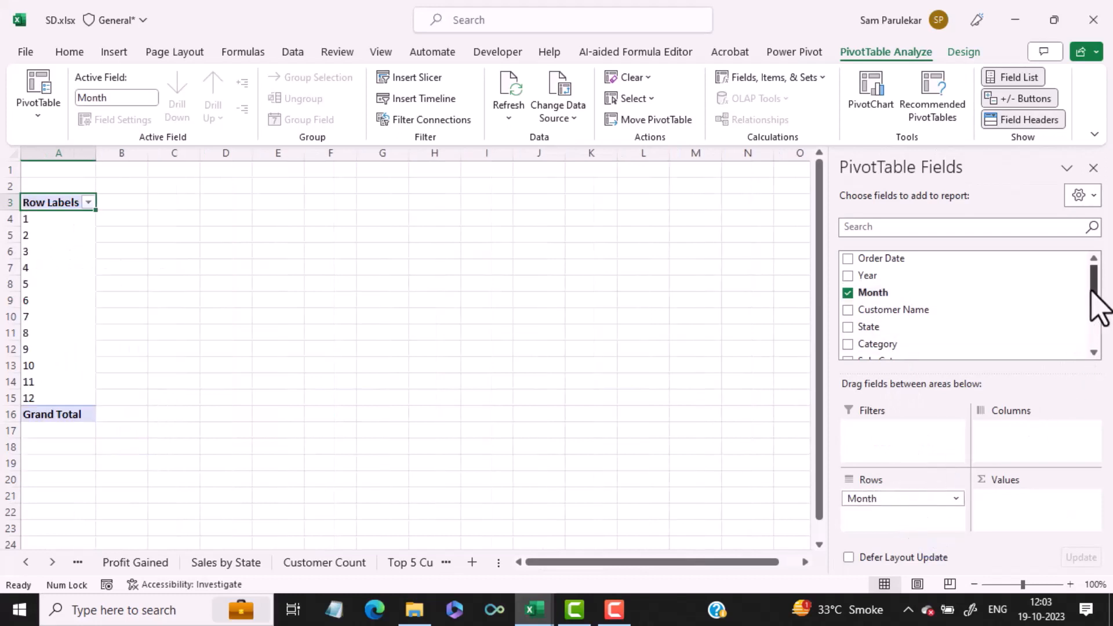
left_click_drag(1096, 302, 1095, 323)
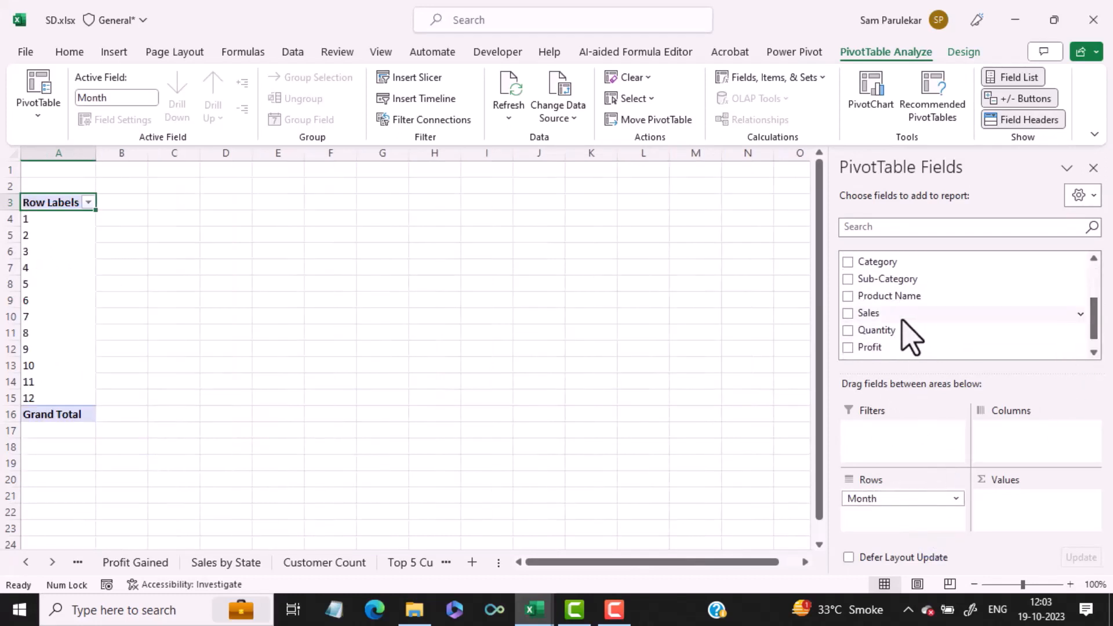
left_click_drag(903, 316, 1013, 509)
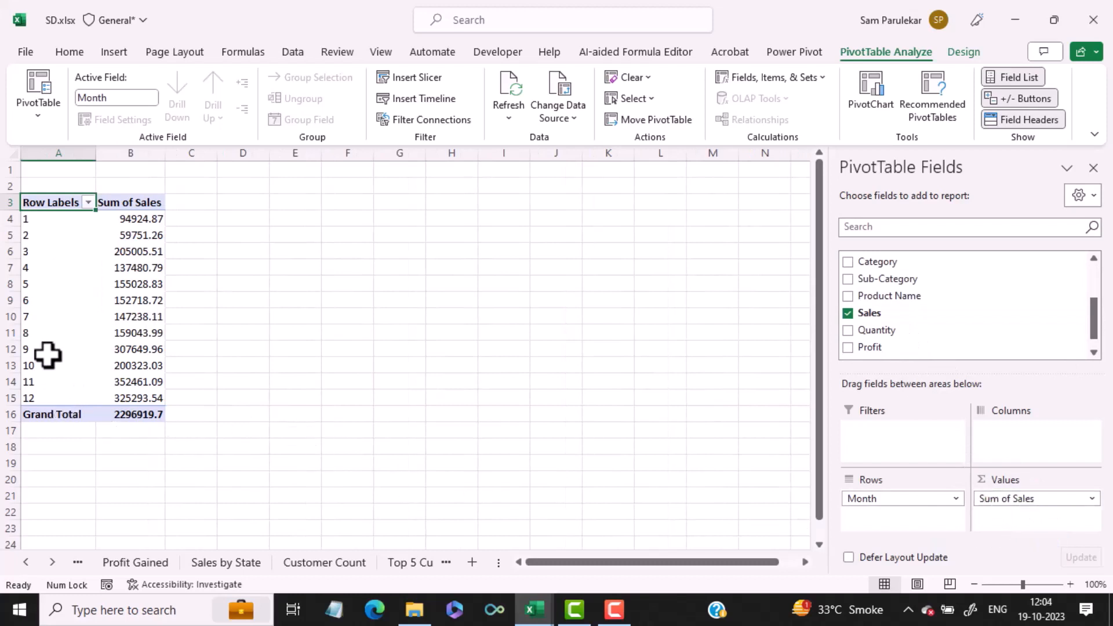
right_click(29, 411)
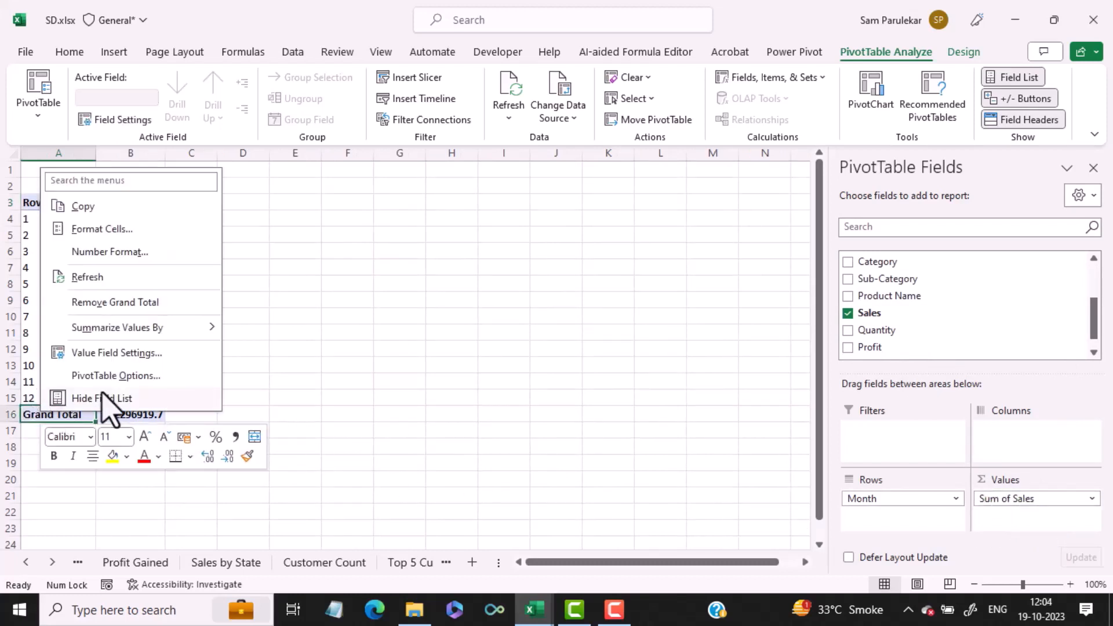
left_click(119, 302)
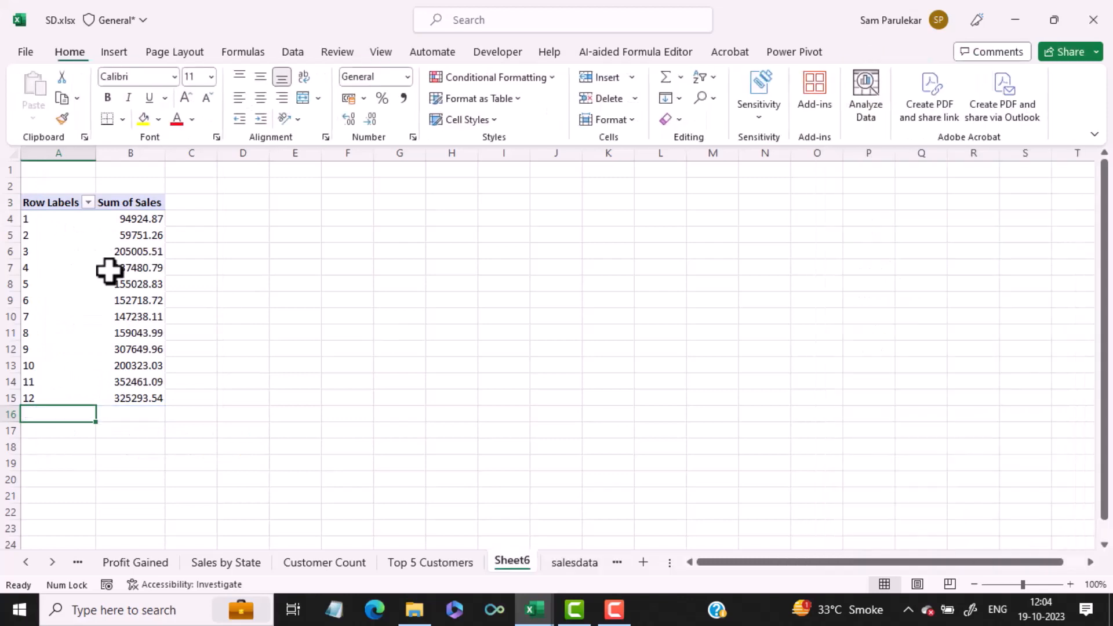
Step: Insert a 2-D area chart from the monthly sales PivotTable and place it beside the data, around columns E to L
left_click(125, 254)
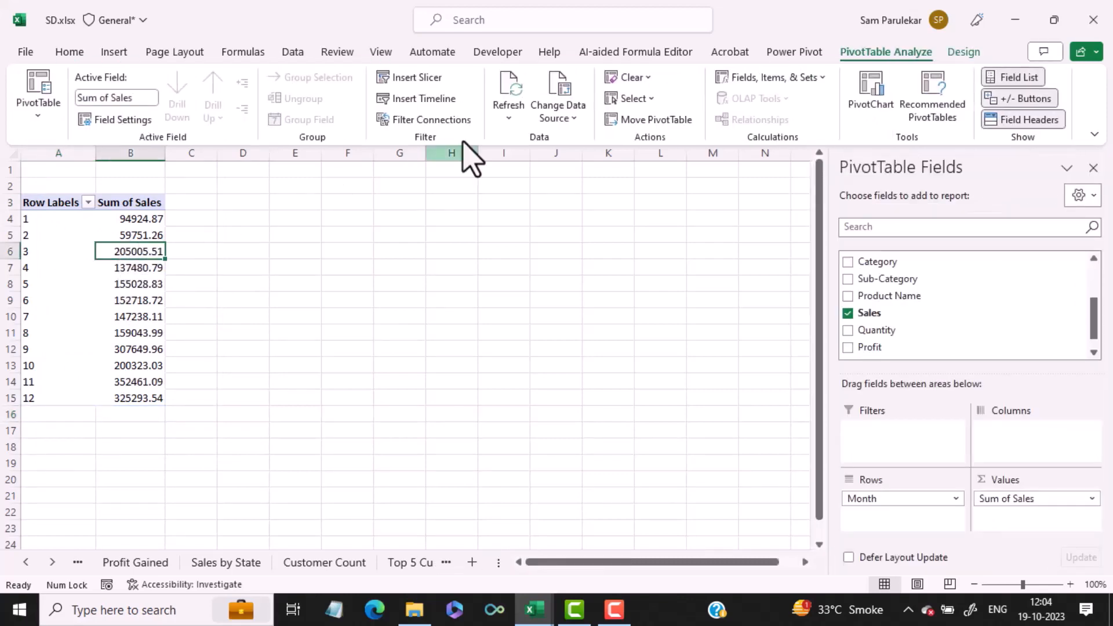
left_click(116, 55)
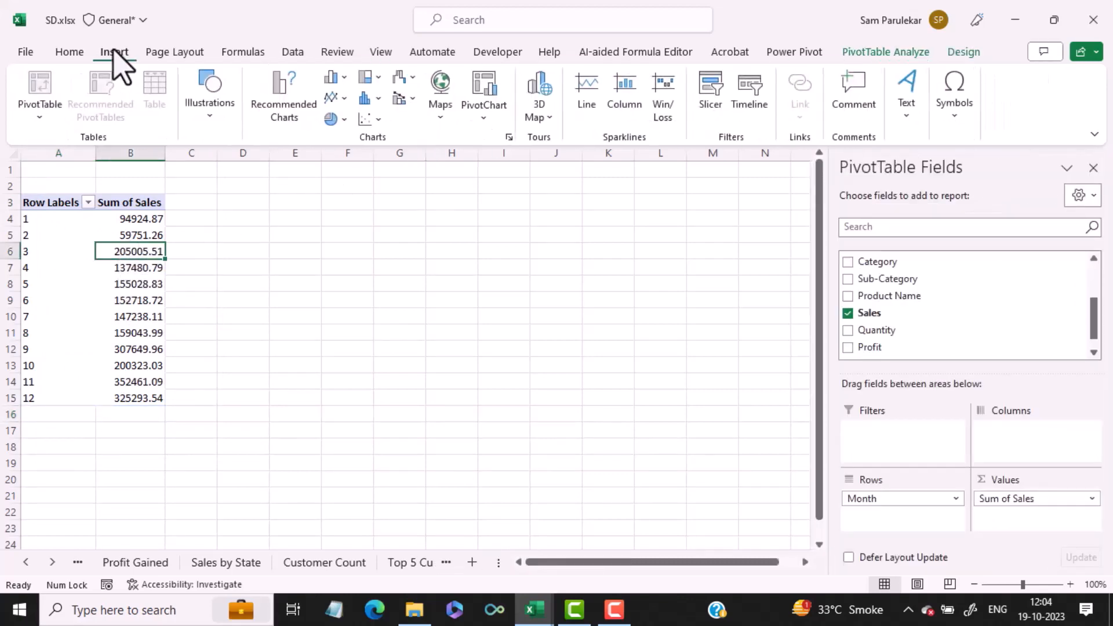
left_click(336, 98)
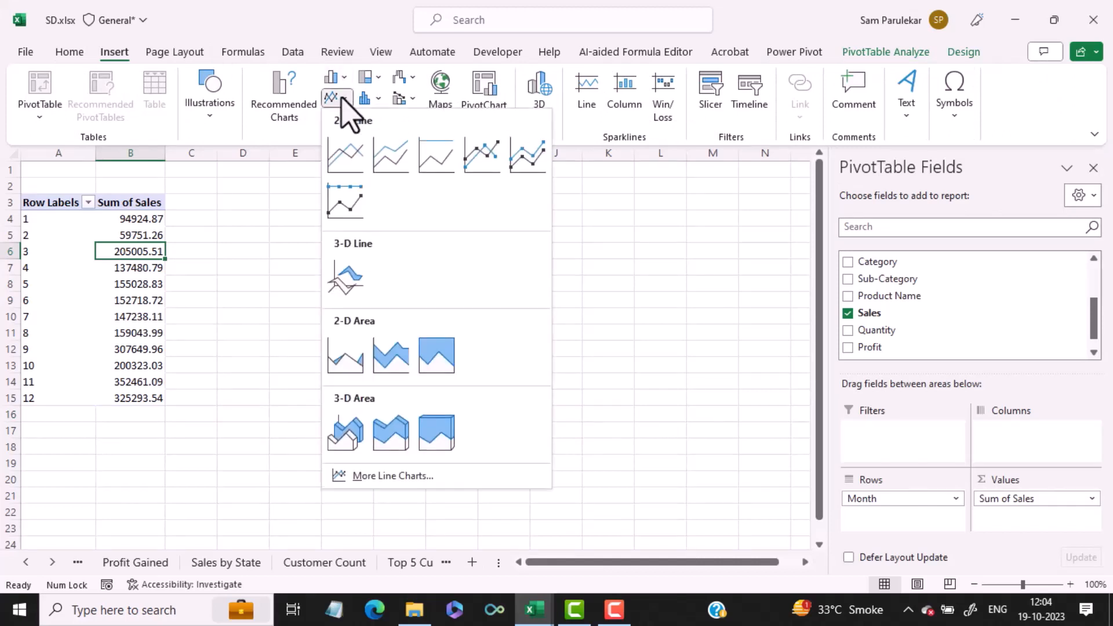
left_click(348, 347)
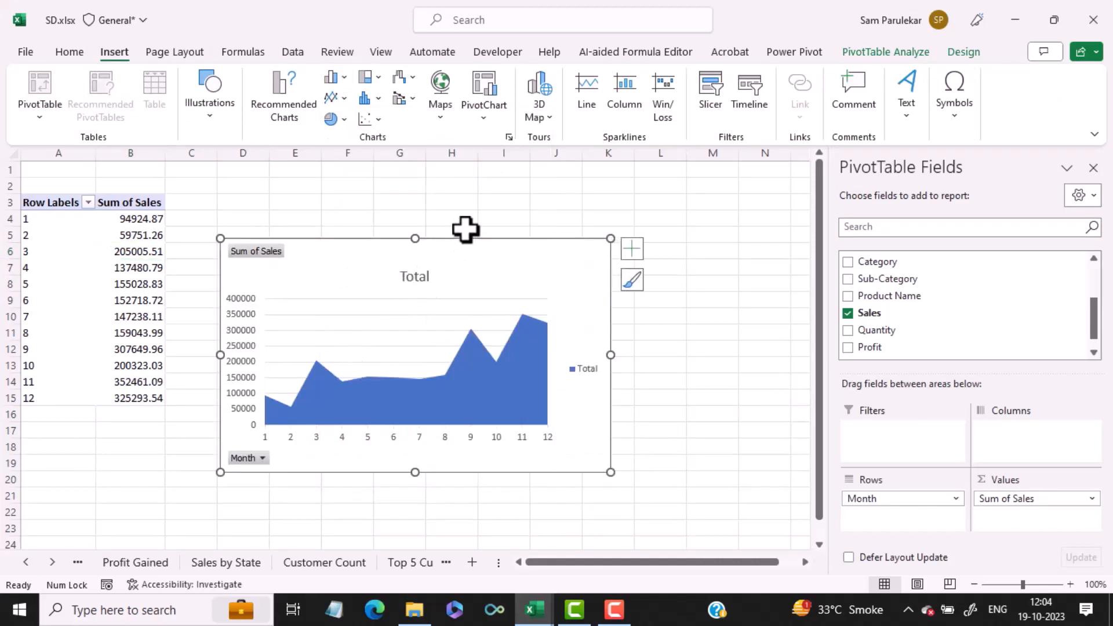
left_click_drag(469, 242, 537, 203)
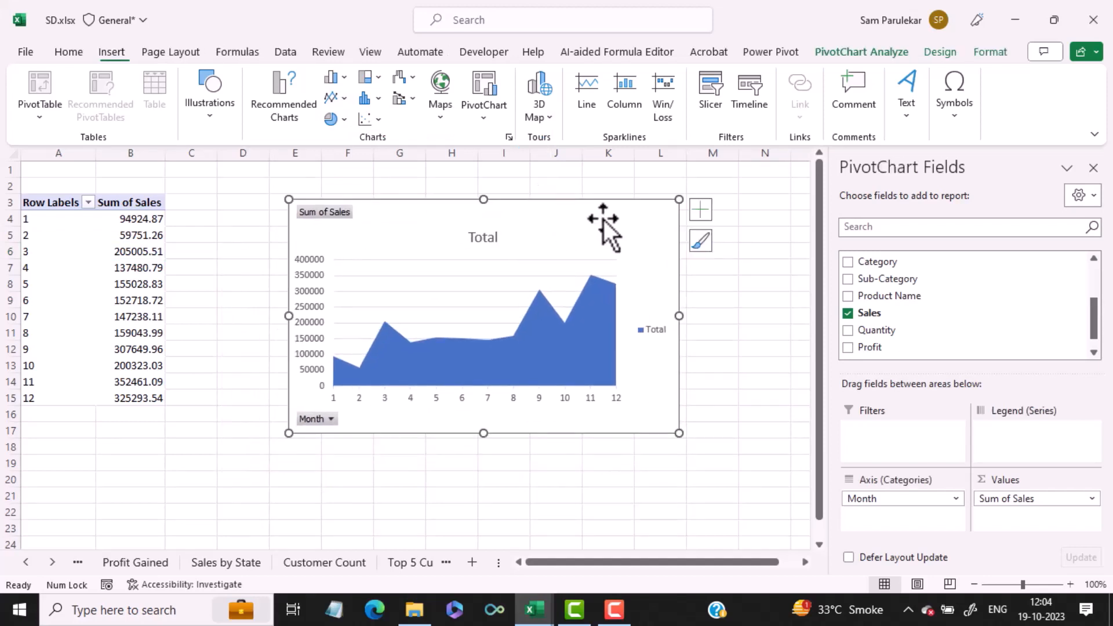
Step: Remove the area chart's title and open the options of its Sum of Sales field button
left_click(701, 216)
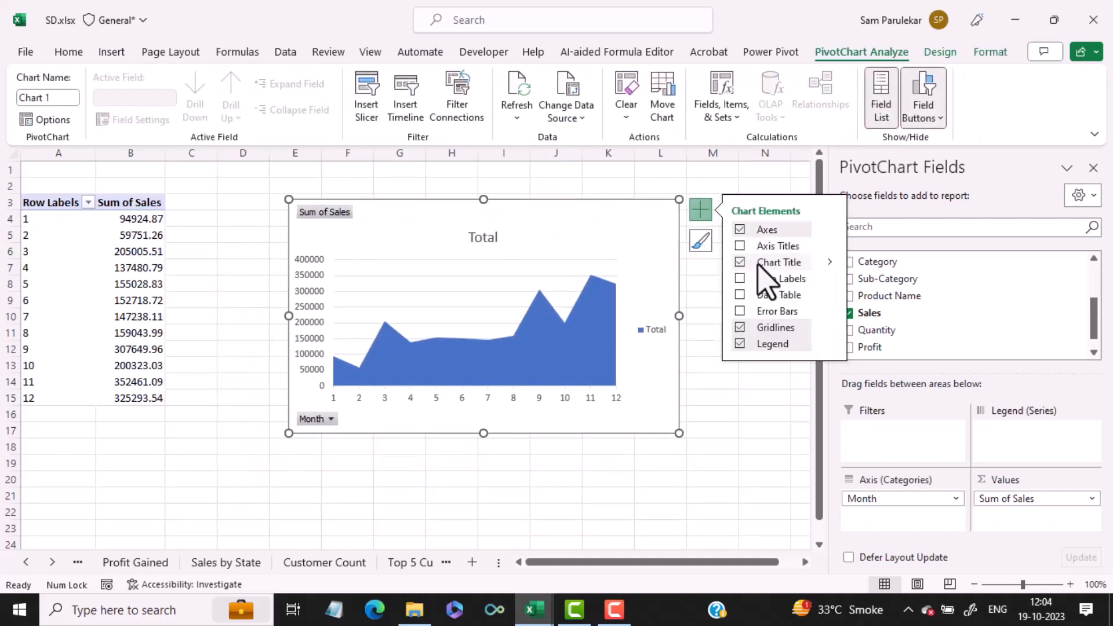
left_click(739, 263)
right_click(333, 215)
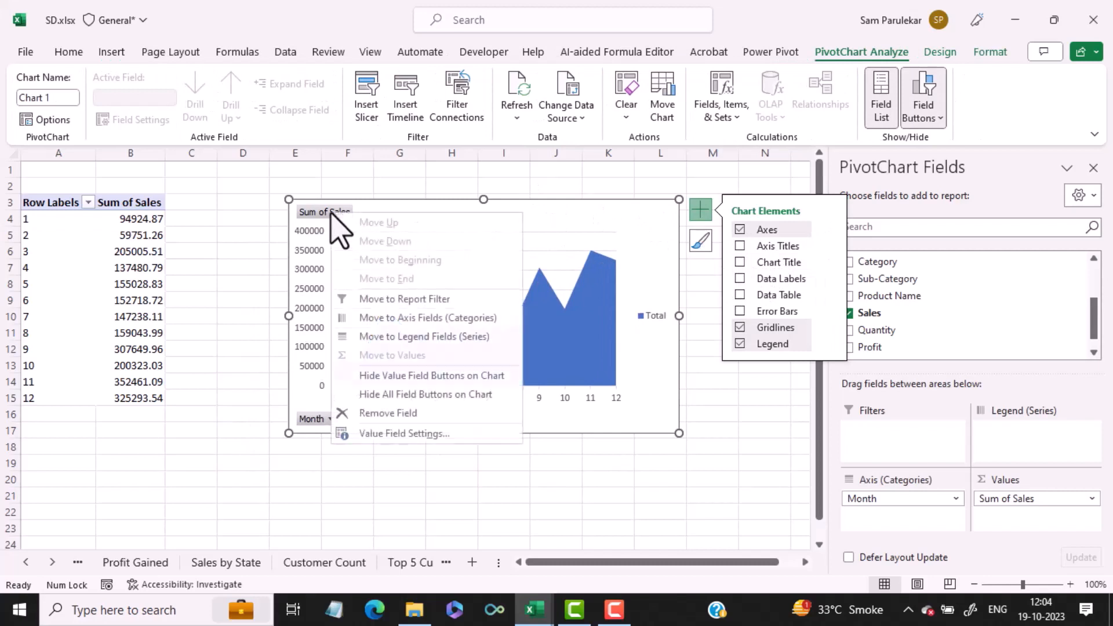
Step: Hide all field buttons on the monthly sales area chart and remove its legend
left_click(400, 395)
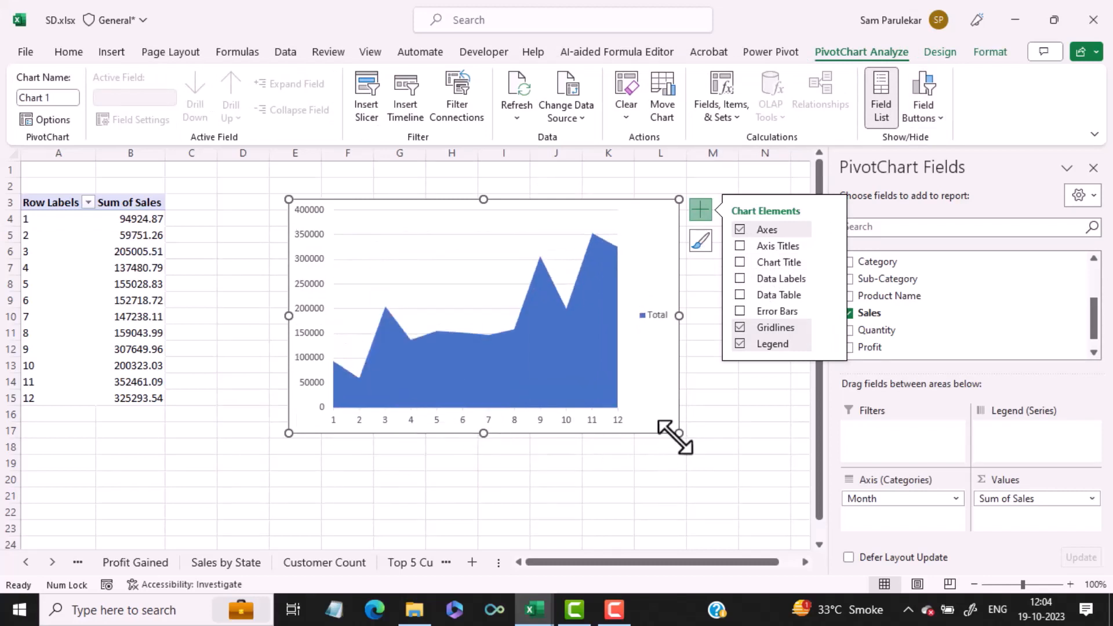
left_click(740, 345)
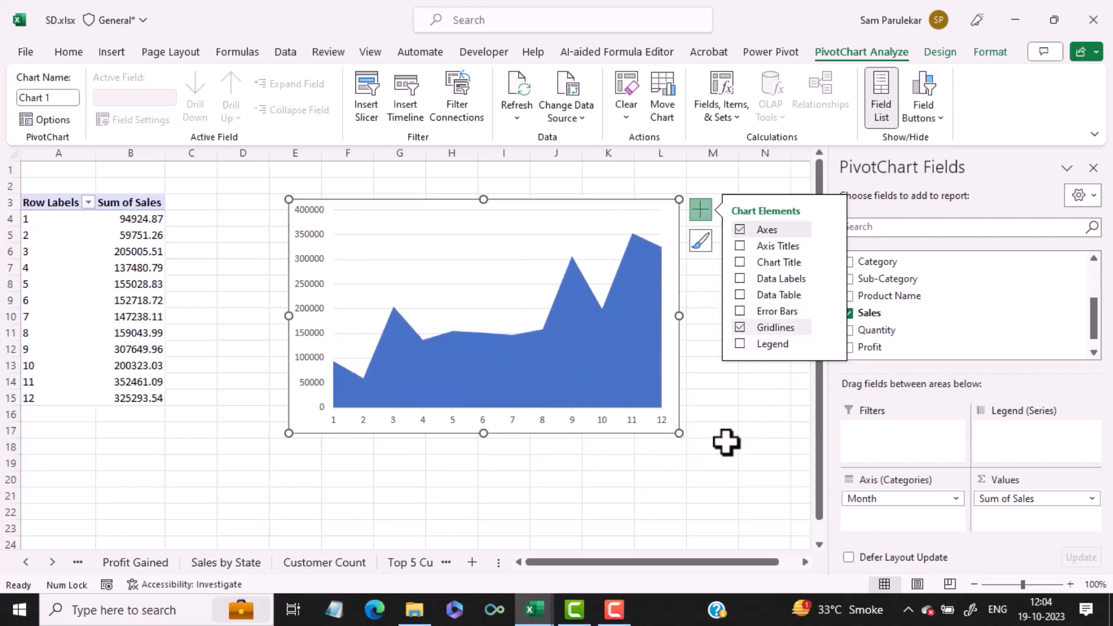
Step: Check the finished dashboard in the salesdata.xlsx workbook, and rename Sheet6 in SD.xlsx as Monthly Sales
left_click(52, 562)
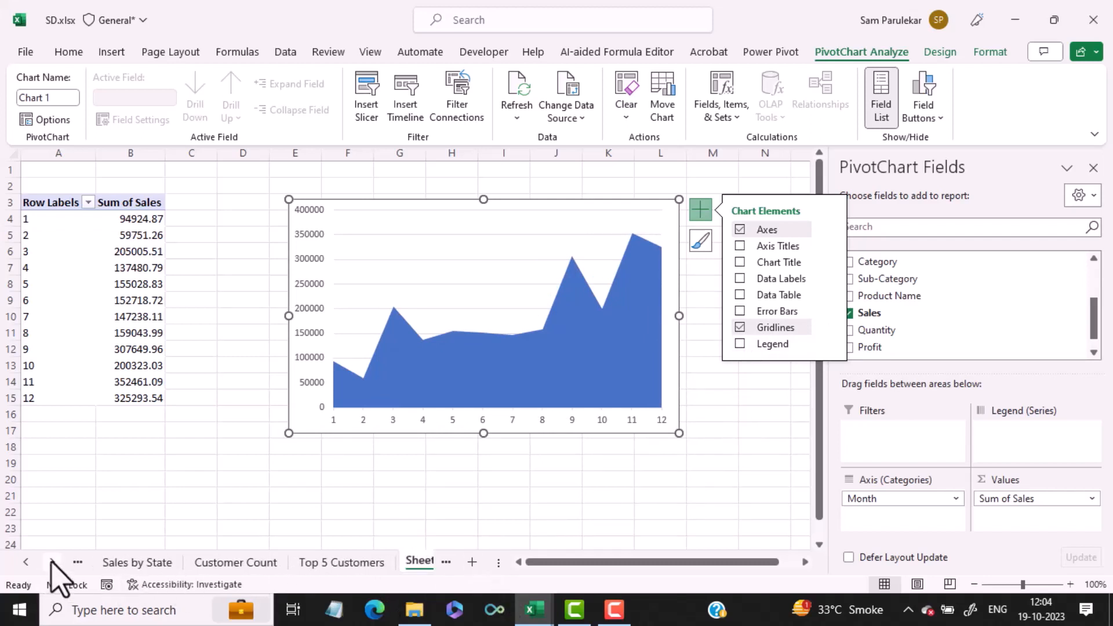
left_click(52, 562)
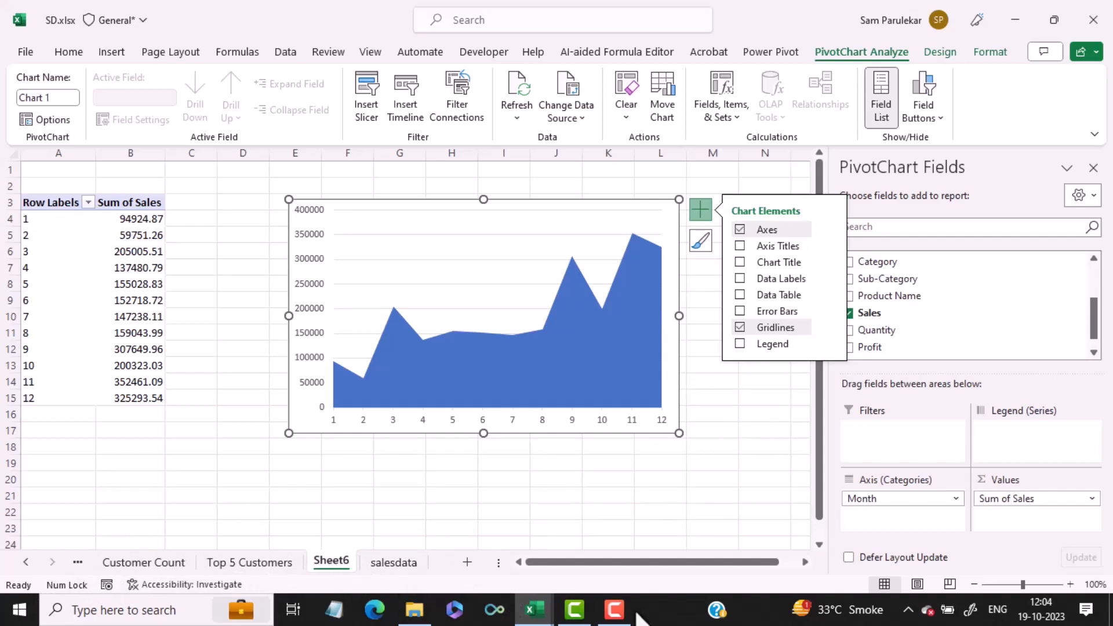
mouse_move(533, 609)
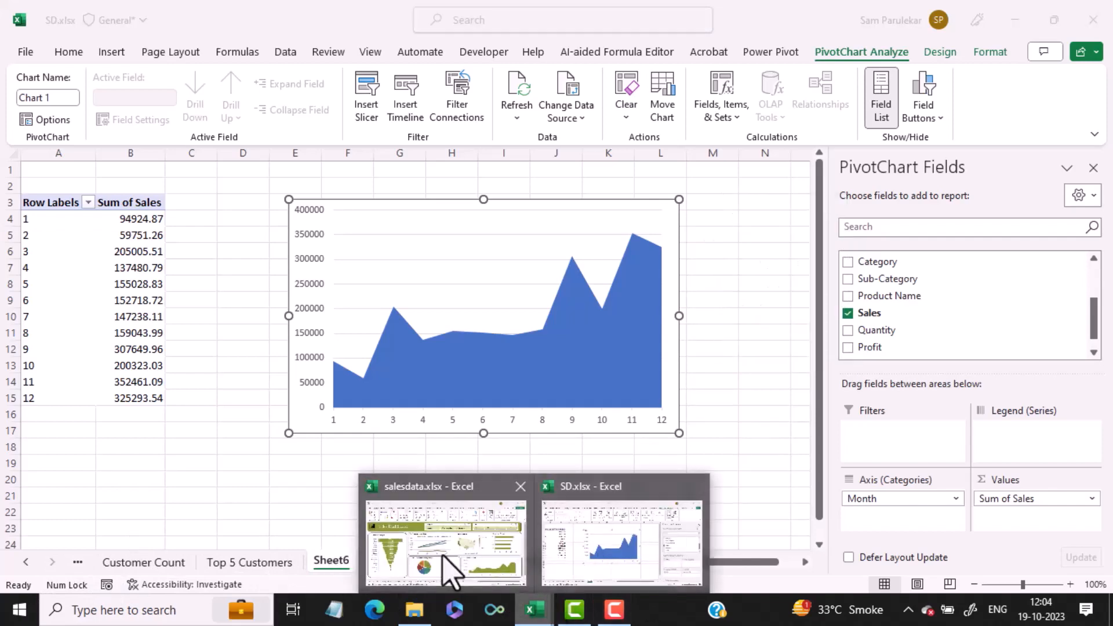
left_click(484, 563)
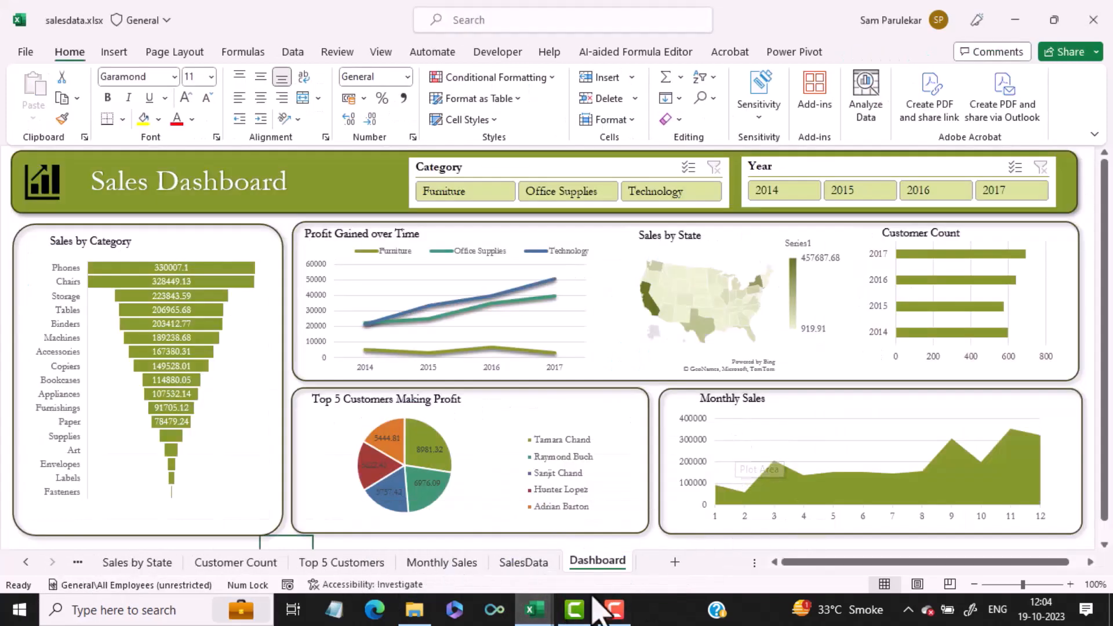
mouse_move(534, 609)
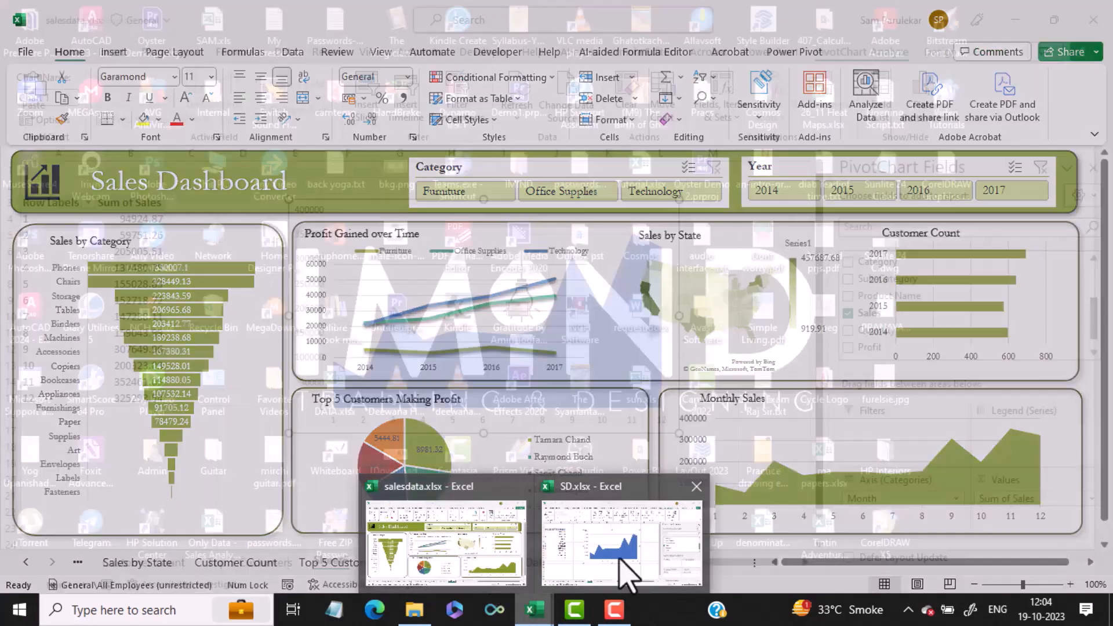
left_click(627, 565)
right_click(335, 565)
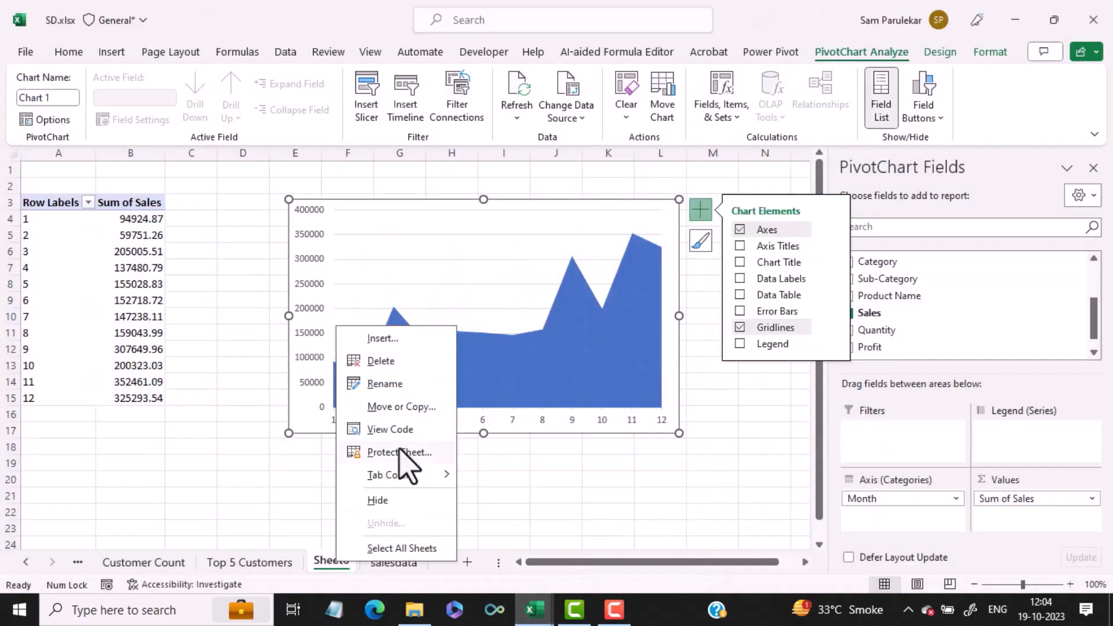
left_click(404, 384)
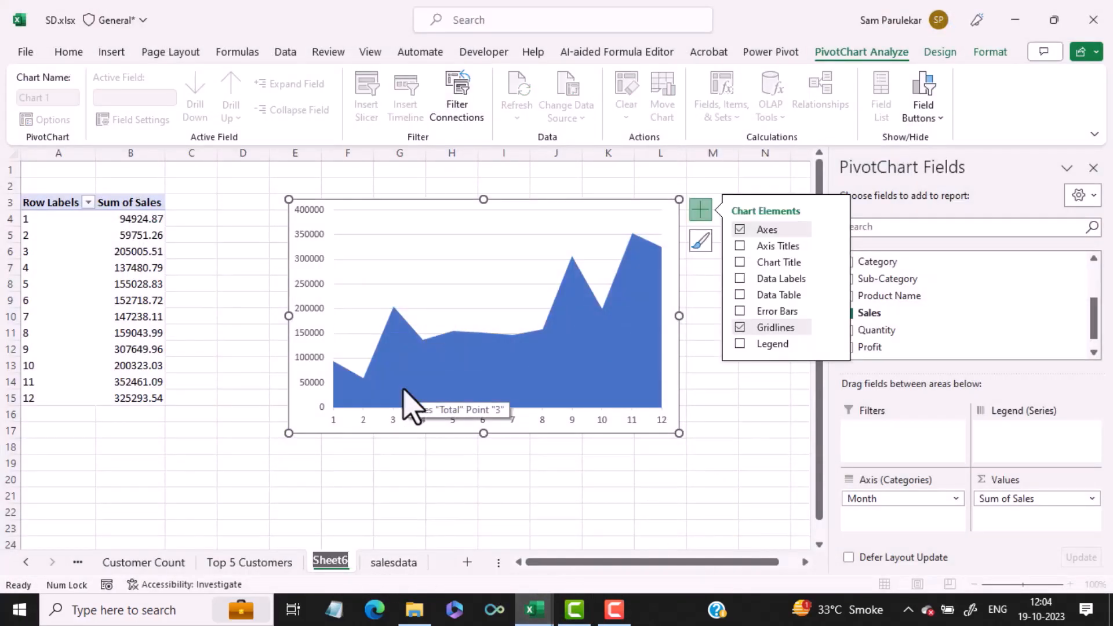
type("Monthly Sales")
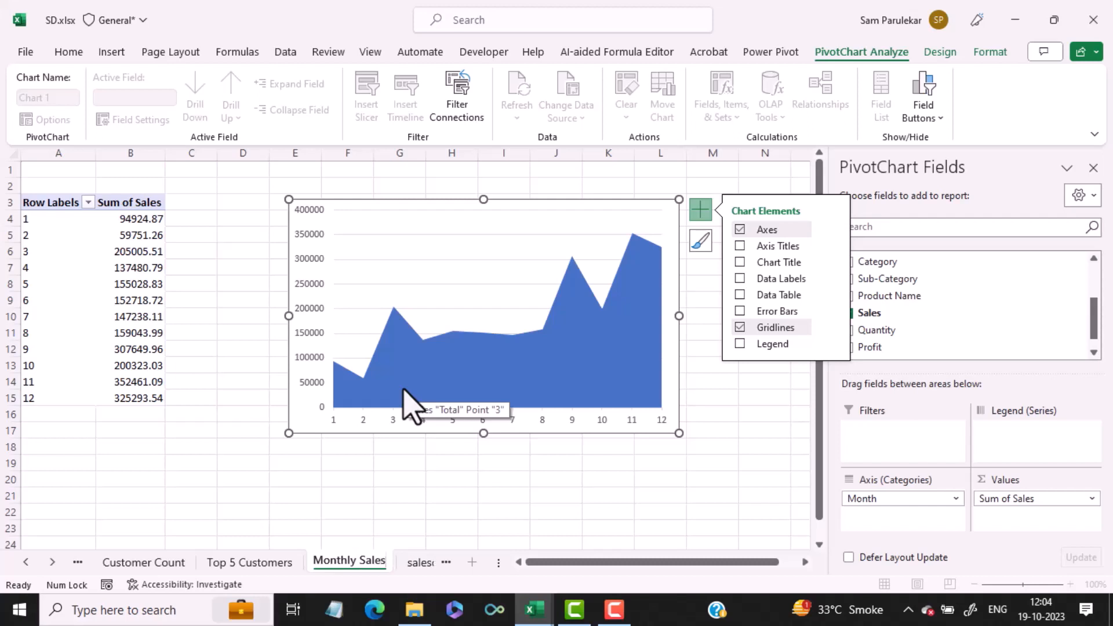
key("Return")
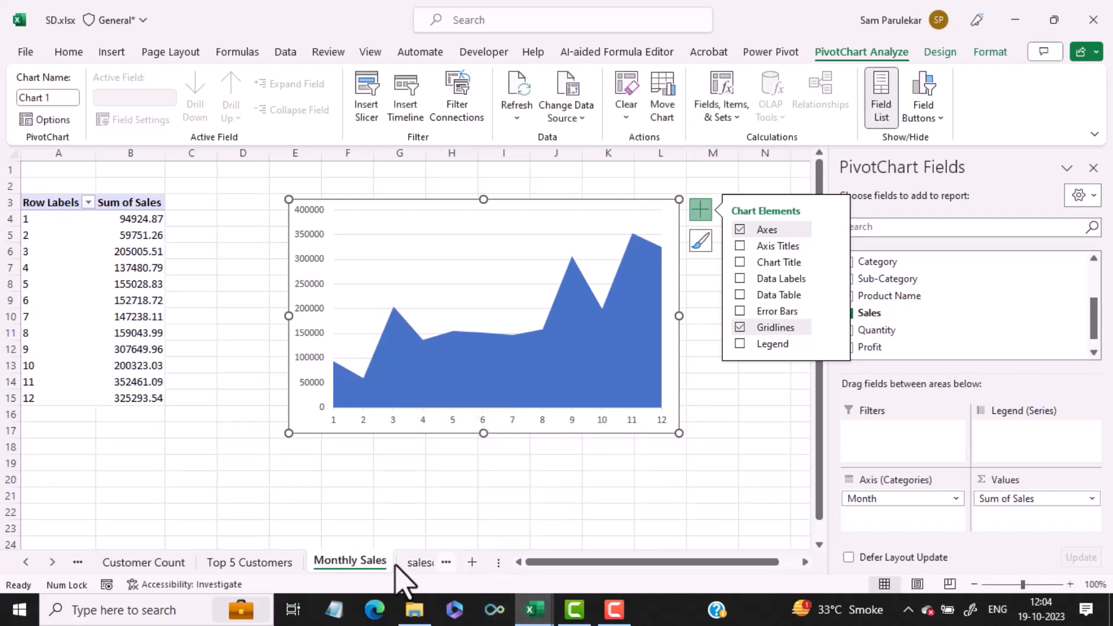
Step: Add a new worksheet after the Monthly Sales sheet and turn off its gridlines
left_click(52, 562)
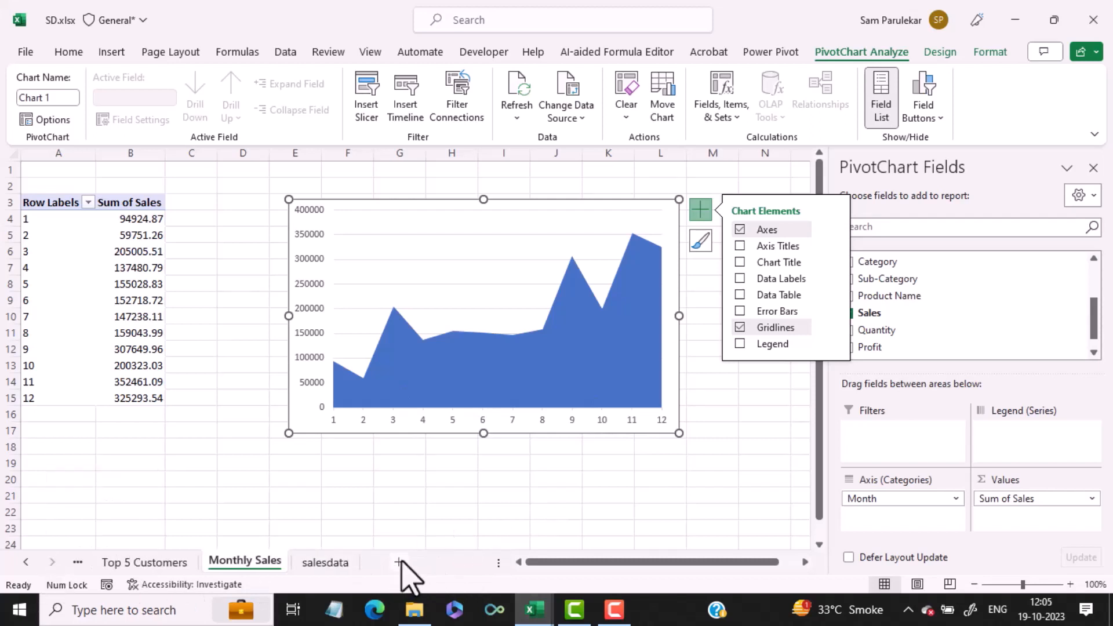
left_click(758, 467)
left_click(758, 467)
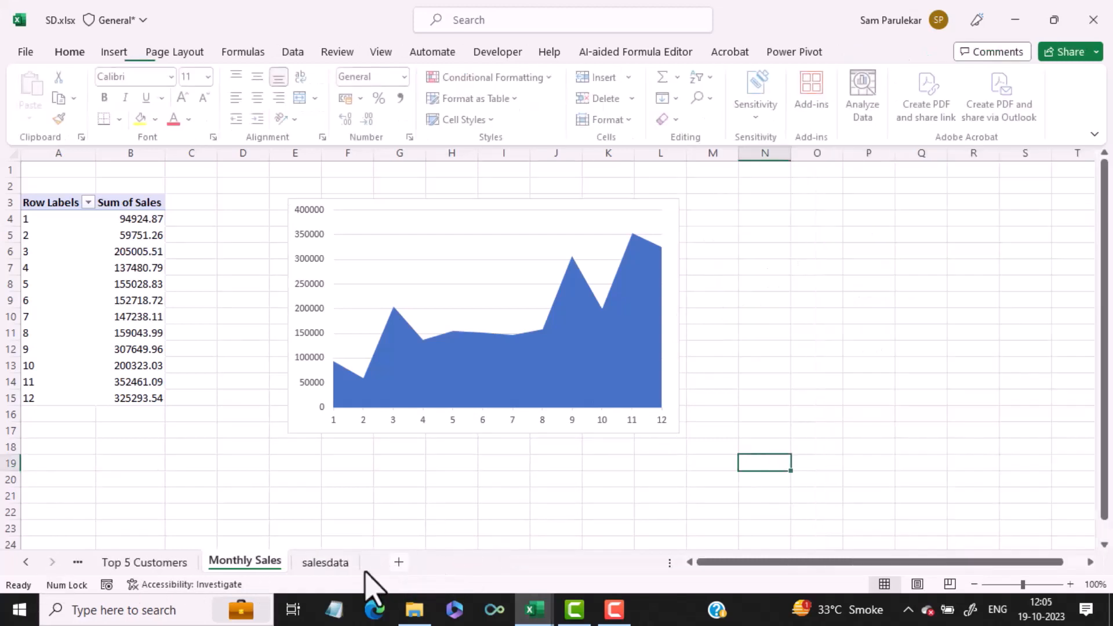
left_click(398, 562)
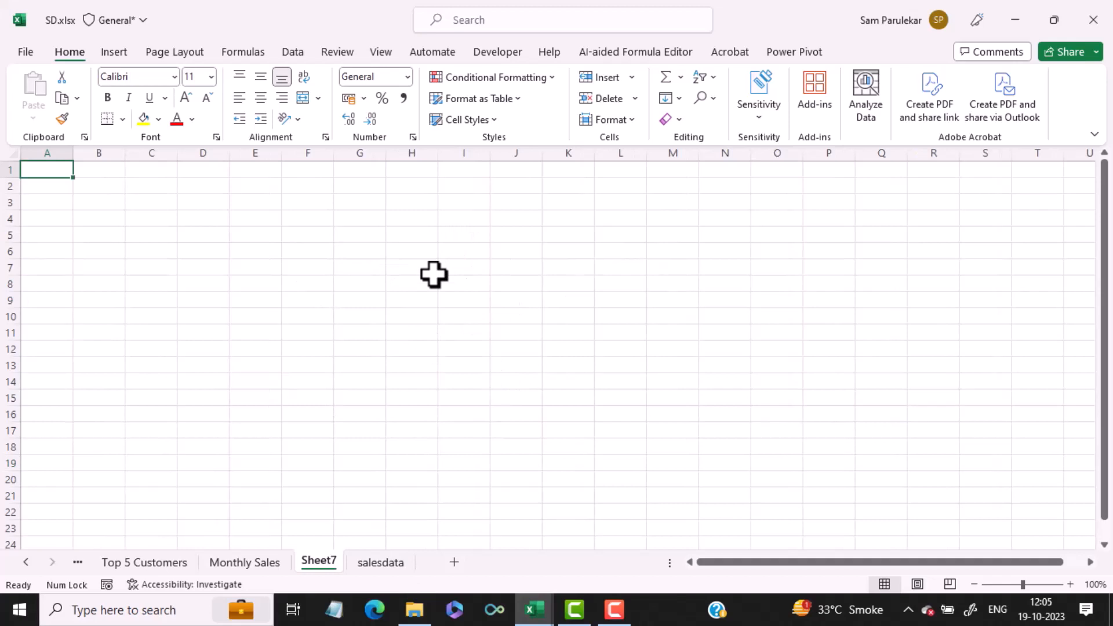
left_click(380, 54)
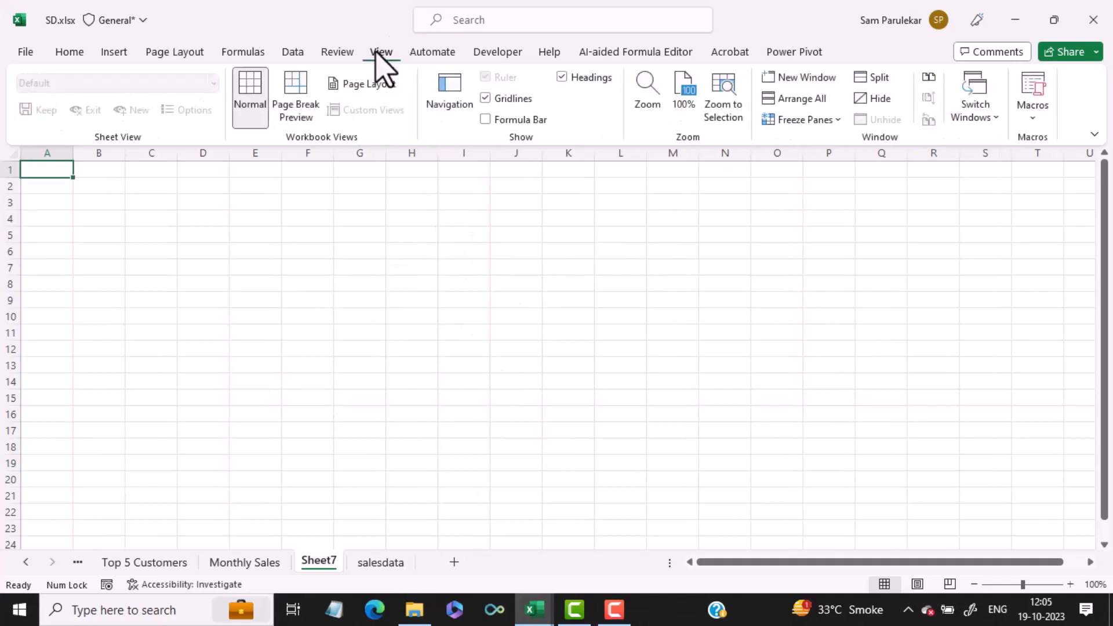
left_click(486, 100)
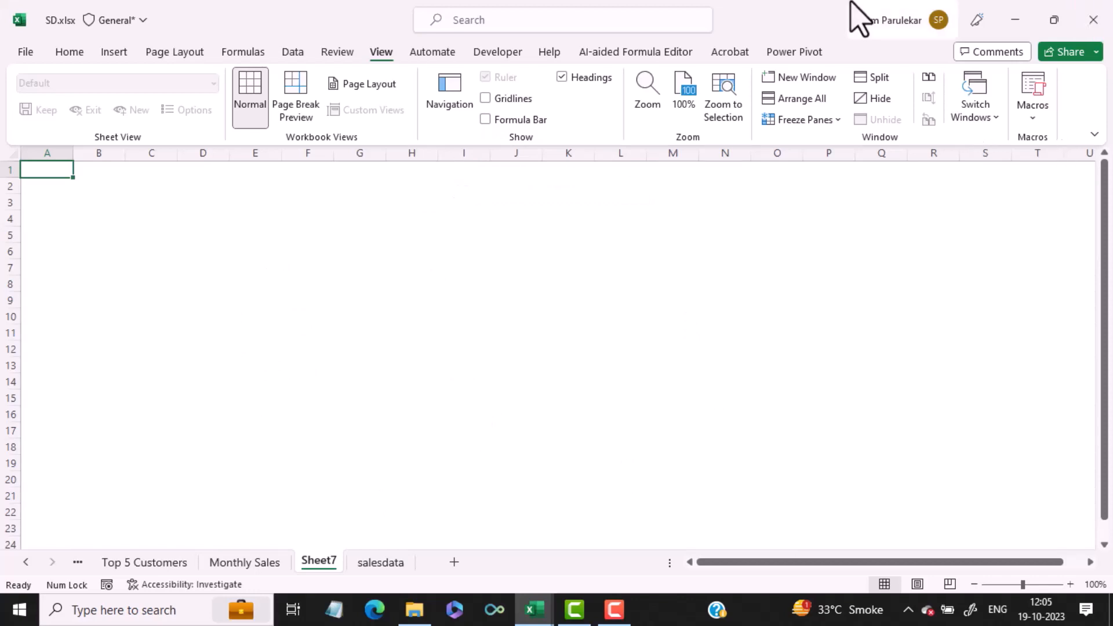
Step: Check the header in the salesdata.xlsx dashboard, and draw a rounded rectangle about 38.9 by 2 cm across rows 1 to 4 of Sheet7 in SD.xlsx
left_click(534, 608)
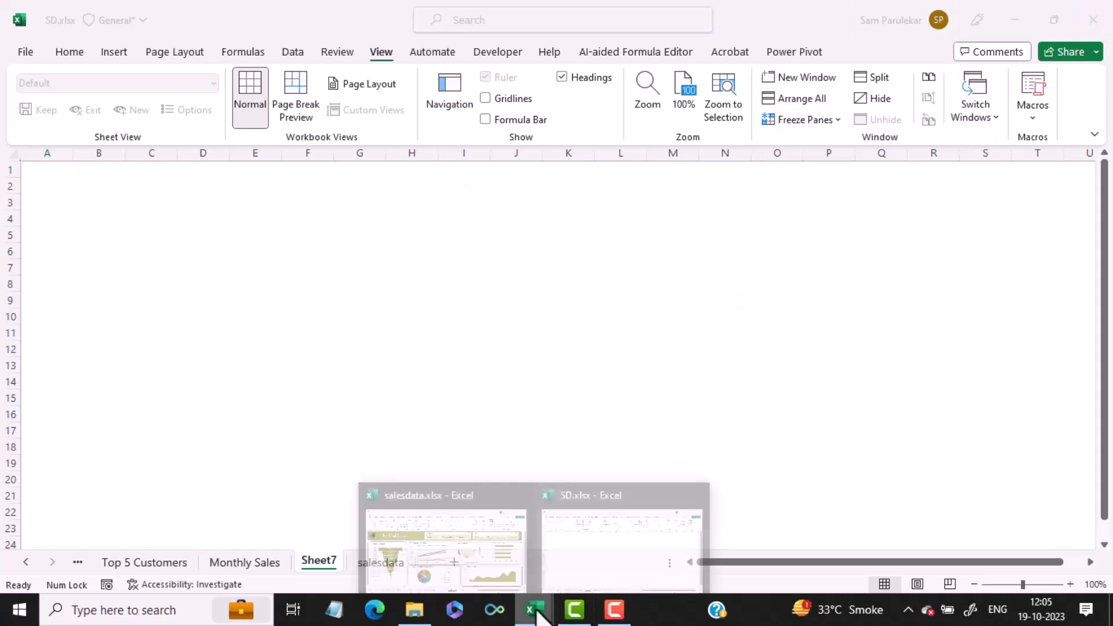
left_click(491, 578)
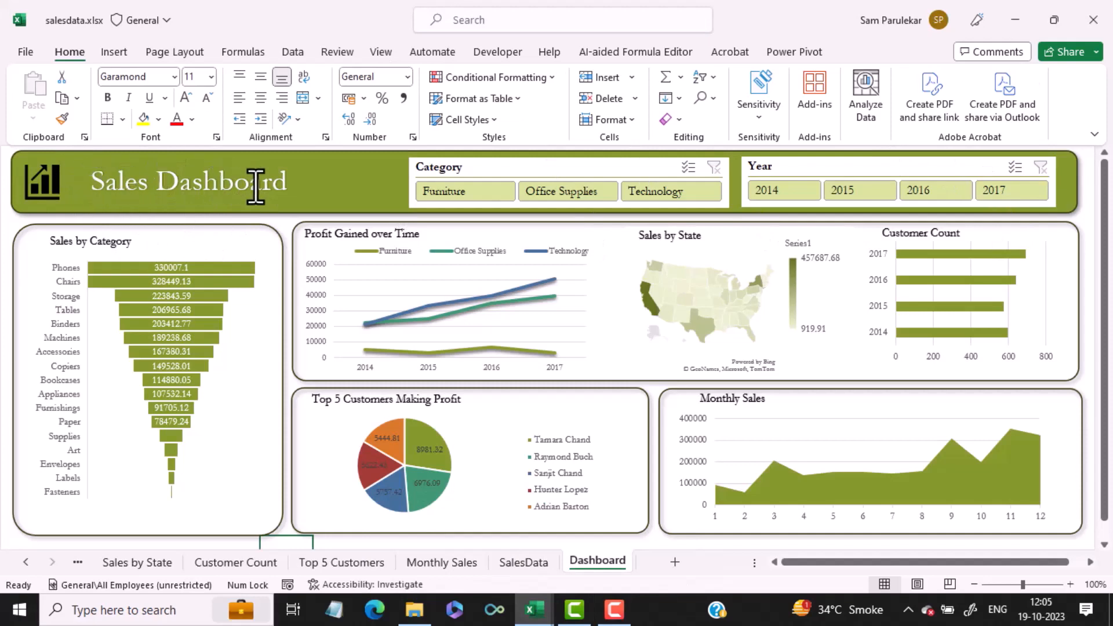
left_click(534, 609)
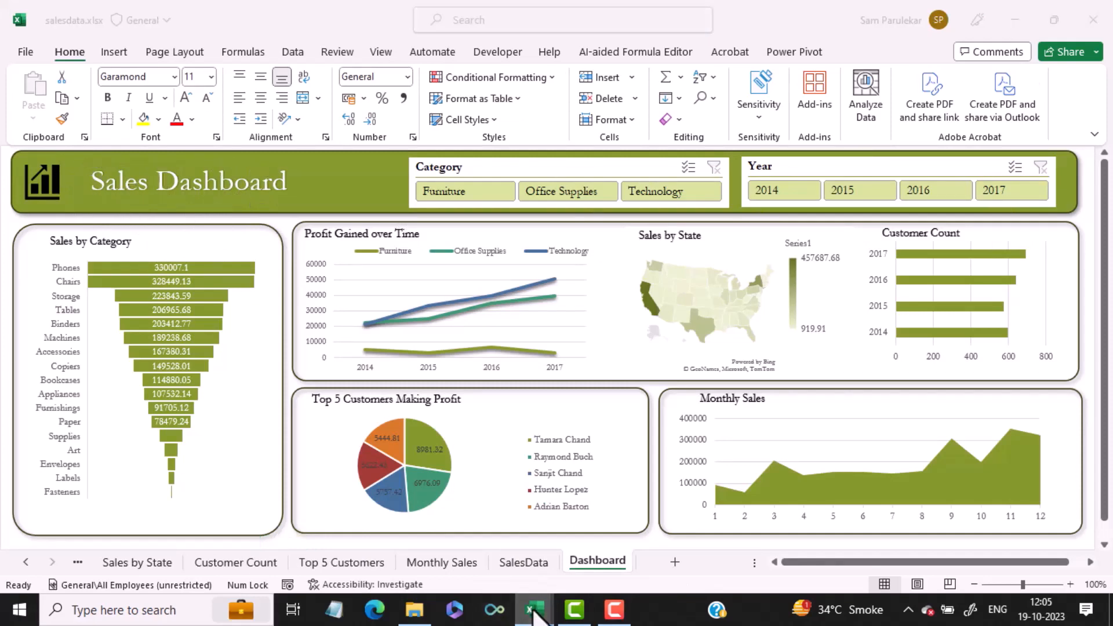
left_click(647, 562)
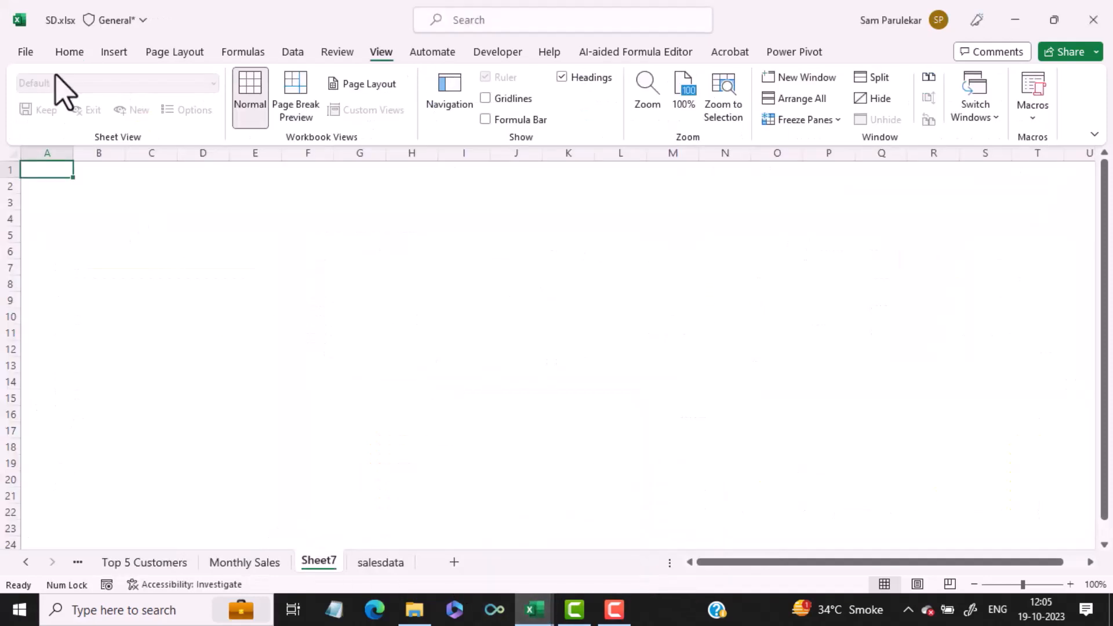
left_click(111, 54)
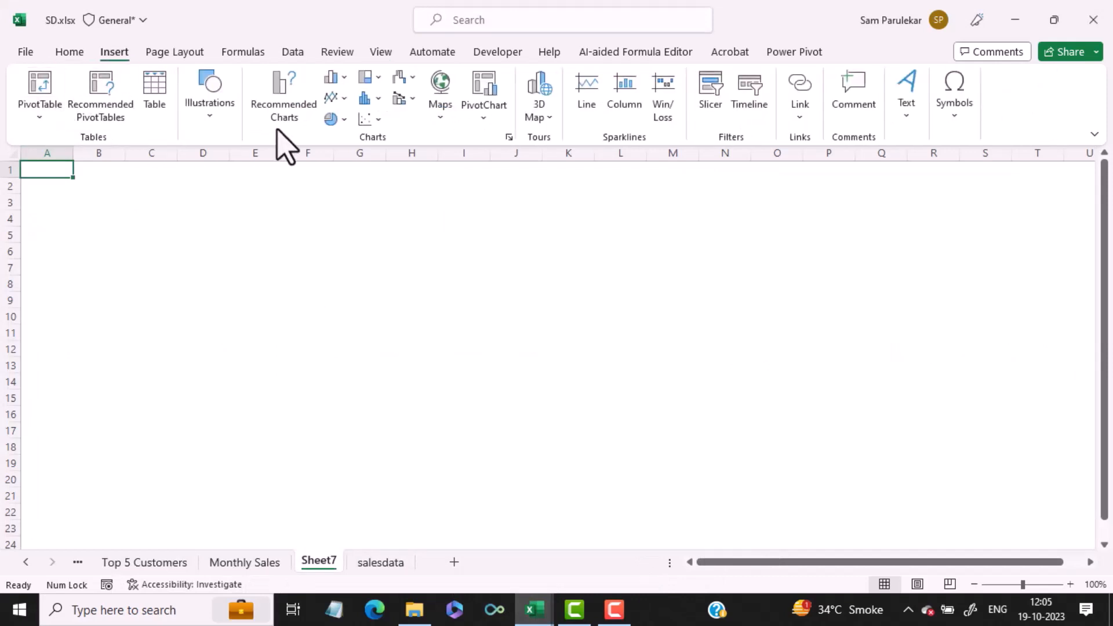
left_click(209, 128)
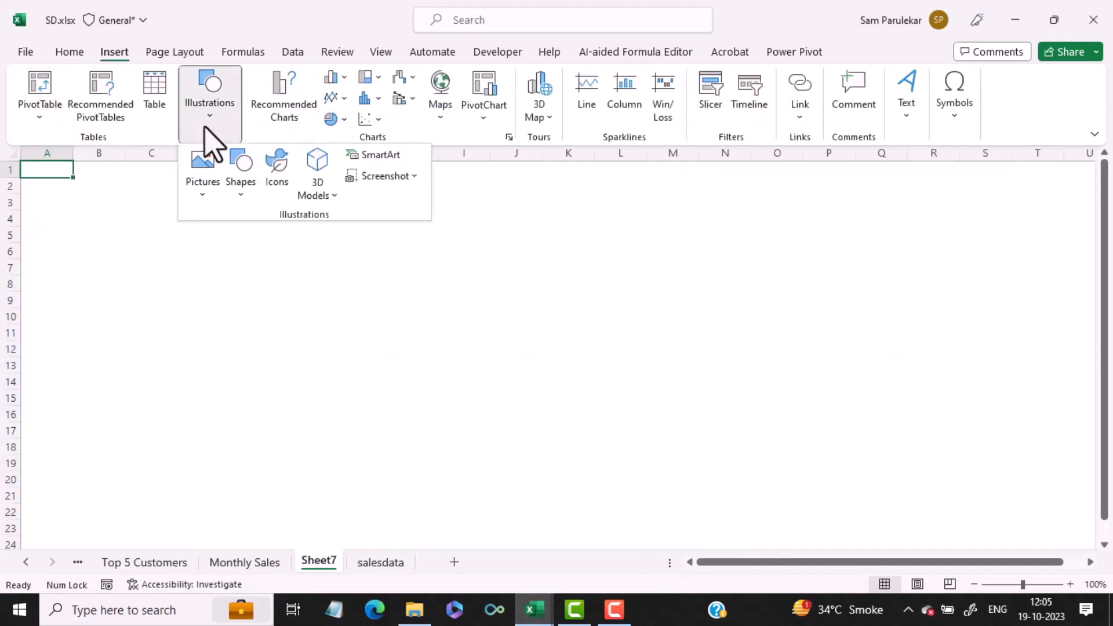
left_click(241, 192)
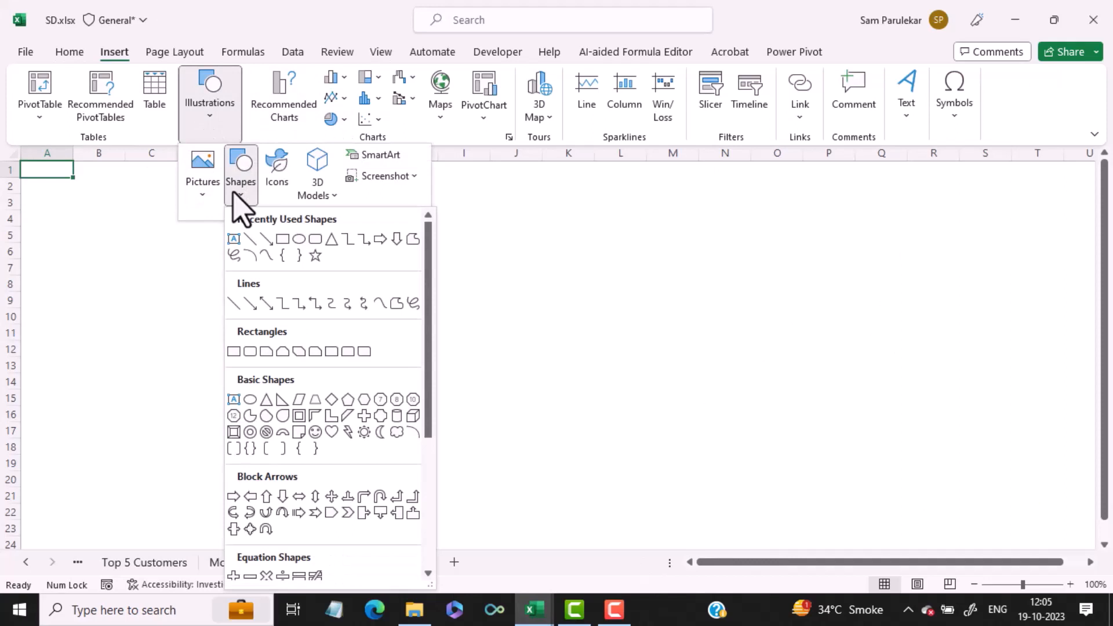
left_click(250, 352)
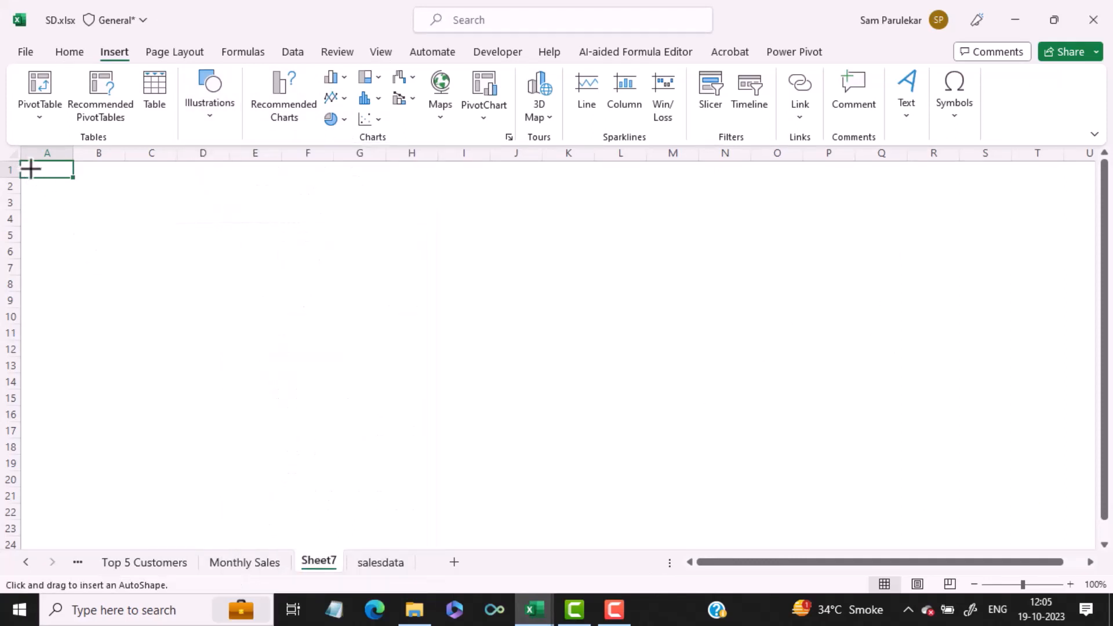
left_click_drag(33, 165, 1020, 226)
Step: Shorten the rounded rectangle from its right end to about 32 cm wide, ending in column S
left_click_drag(850, 562, 621, 562)
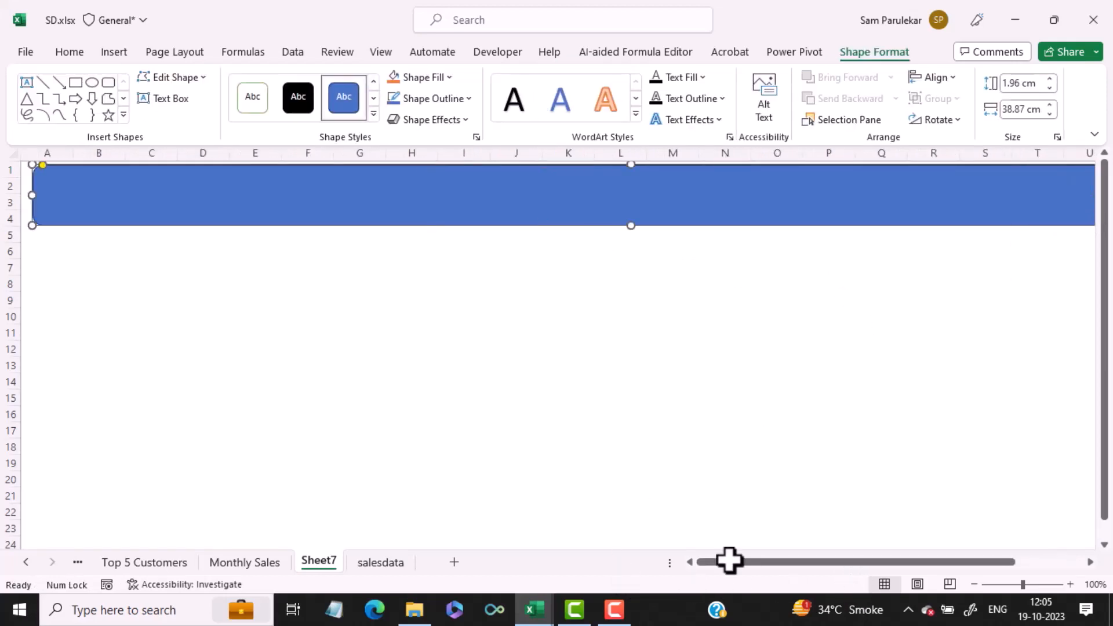
left_click_drag(921, 561, 1014, 561)
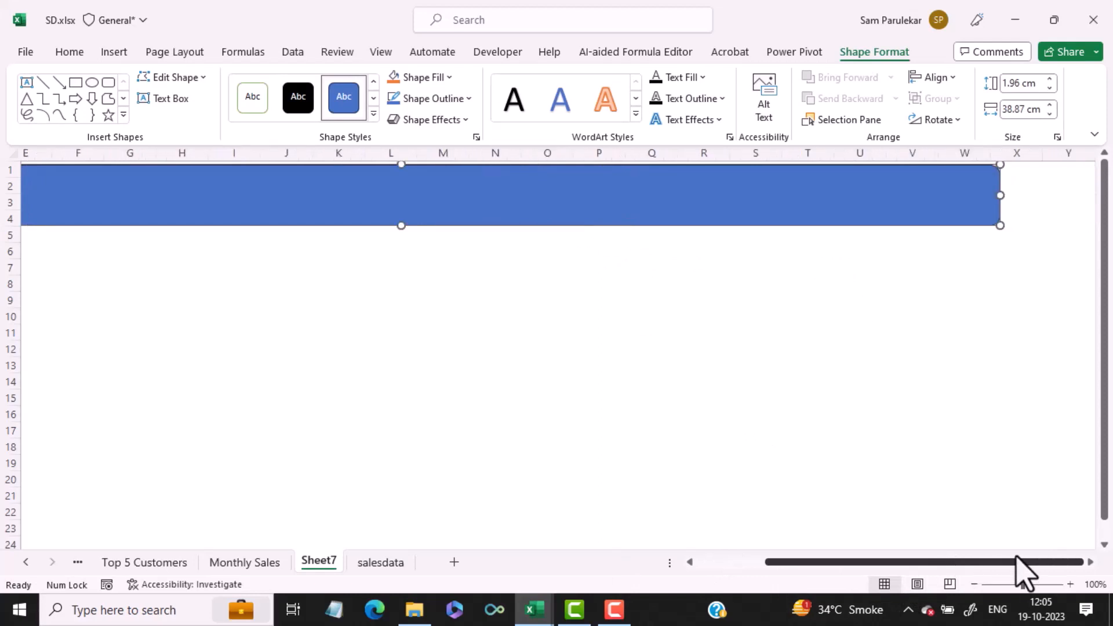
left_click_drag(996, 196, 905, 196)
left_click_drag(858, 565, 618, 550)
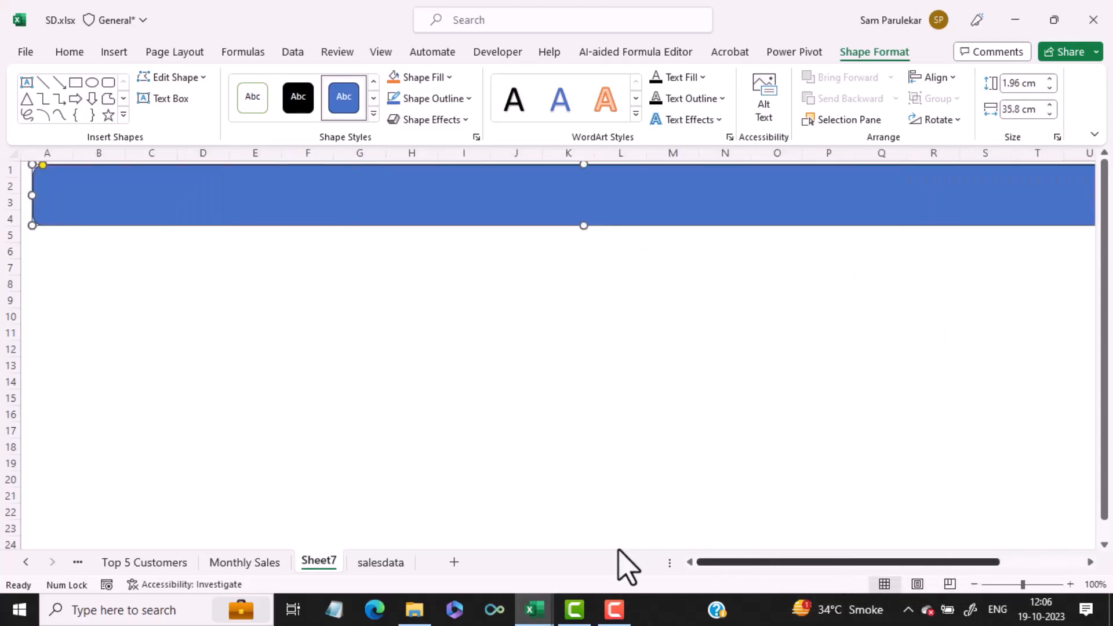
left_click_drag(791, 562, 865, 560)
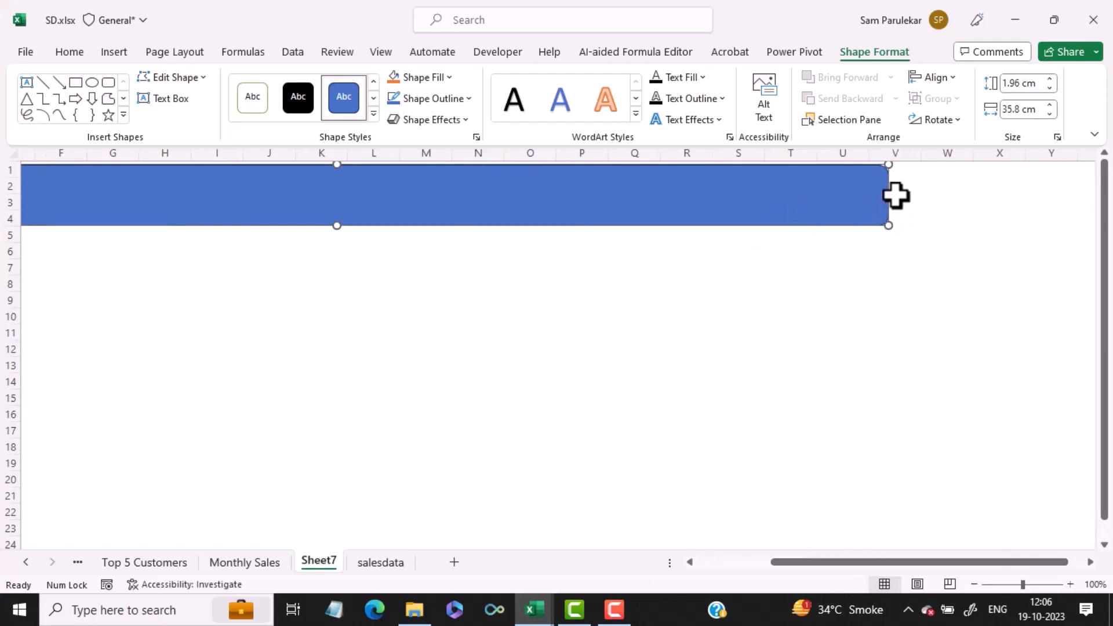
left_click_drag(891, 196, 771, 197)
left_click_drag(820, 562, 594, 565)
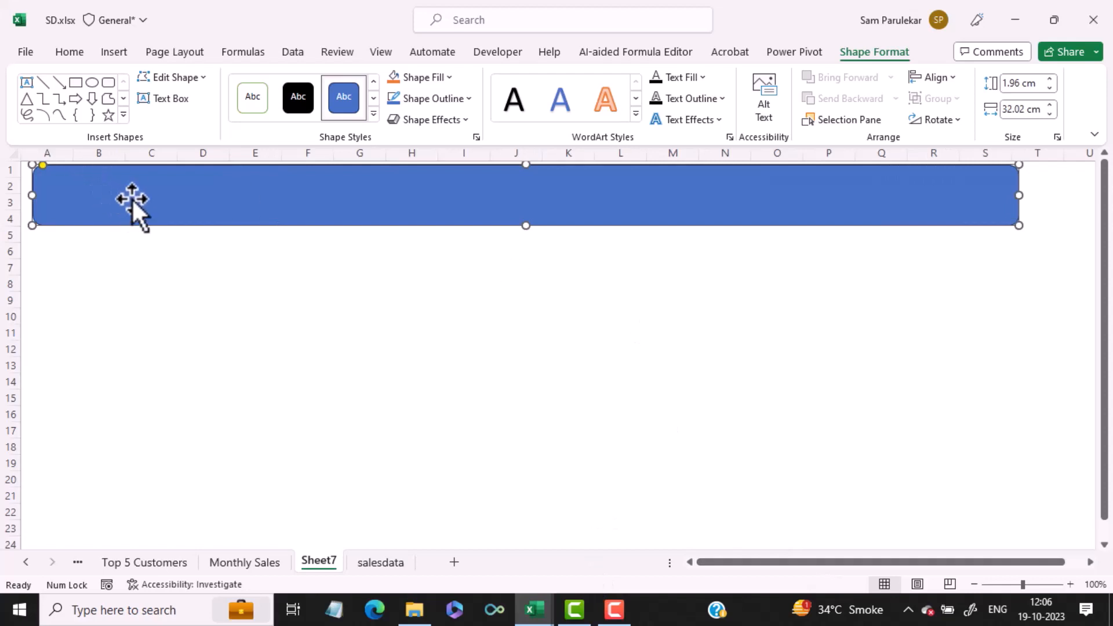
Step: Nudge the rounded rectangle left to the edge of column A and stretch its right end to the end of column T
key("Left")
key("Left")
key("Left")
key("Left")
key("Left")
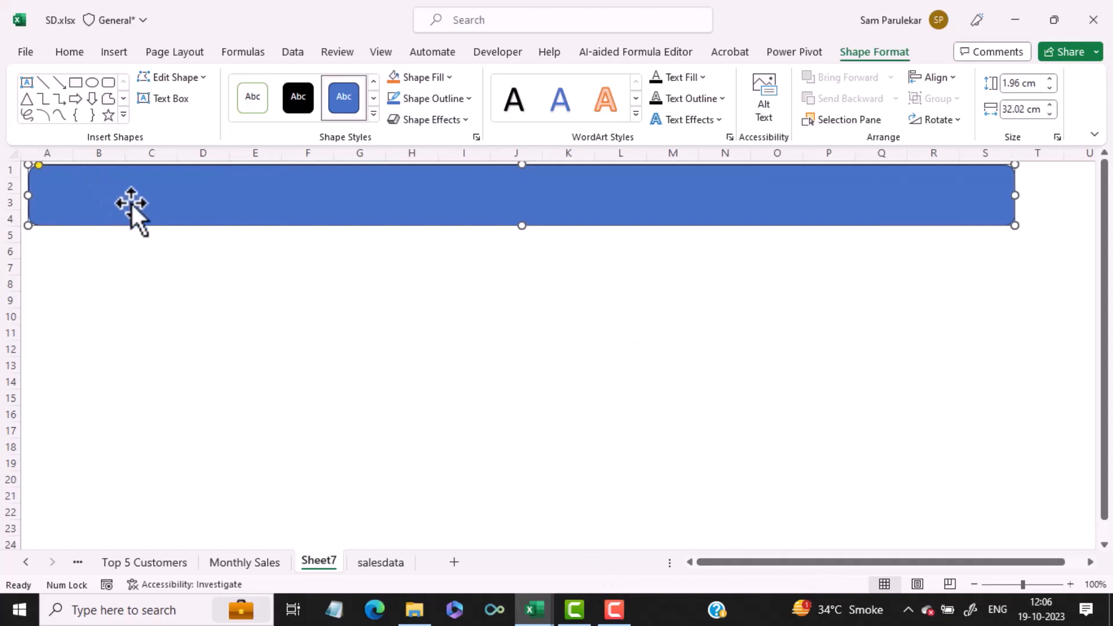
key("Left")
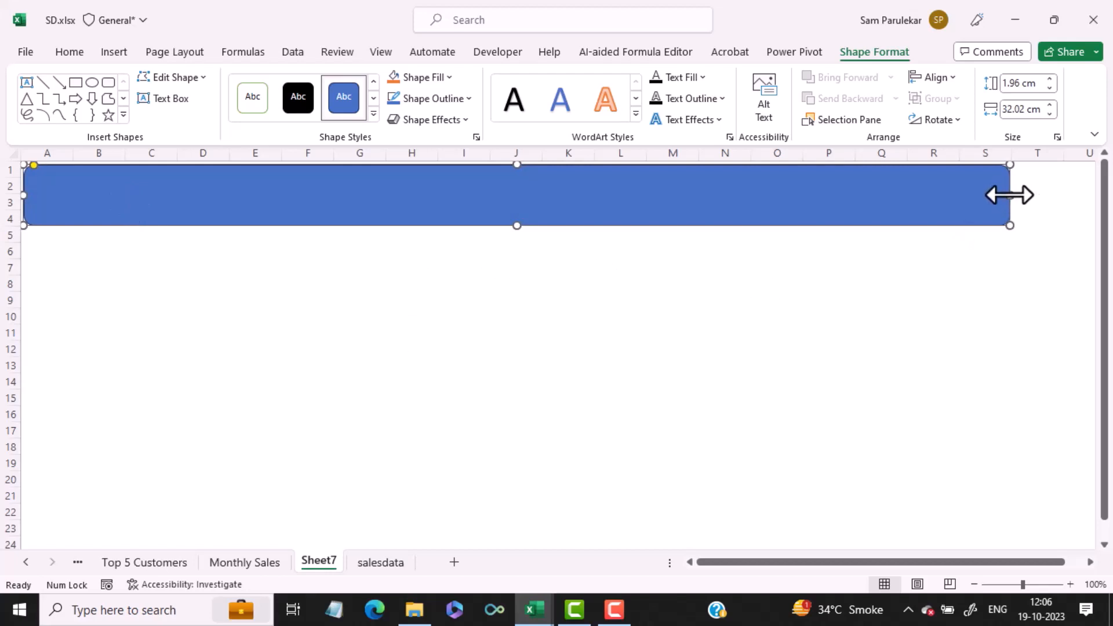
left_click_drag(1010, 195, 1084, 202)
left_click(445, 263)
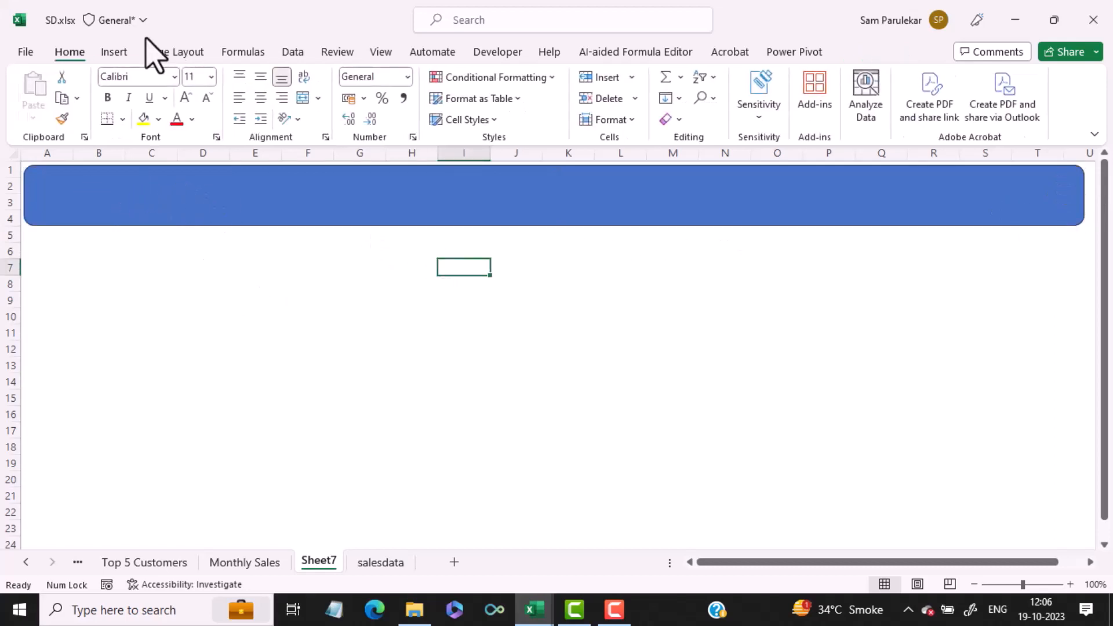
Step: Insert a WordArt title in the plain black fill style on Sheet7 with the text "Sales Dashboard"
left_click(114, 53)
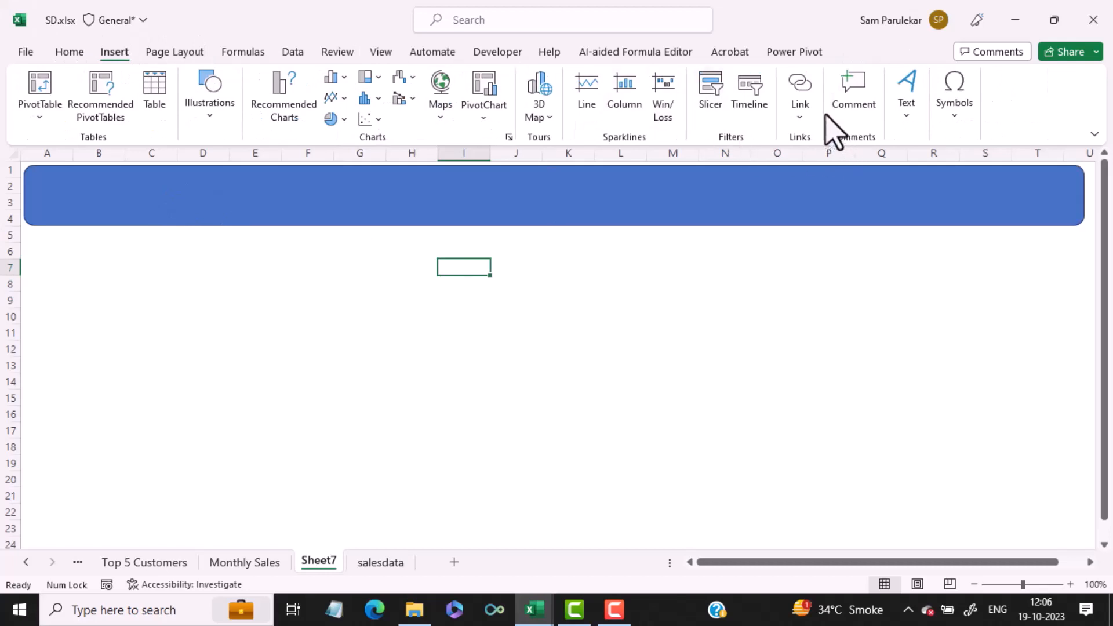
left_click(908, 104)
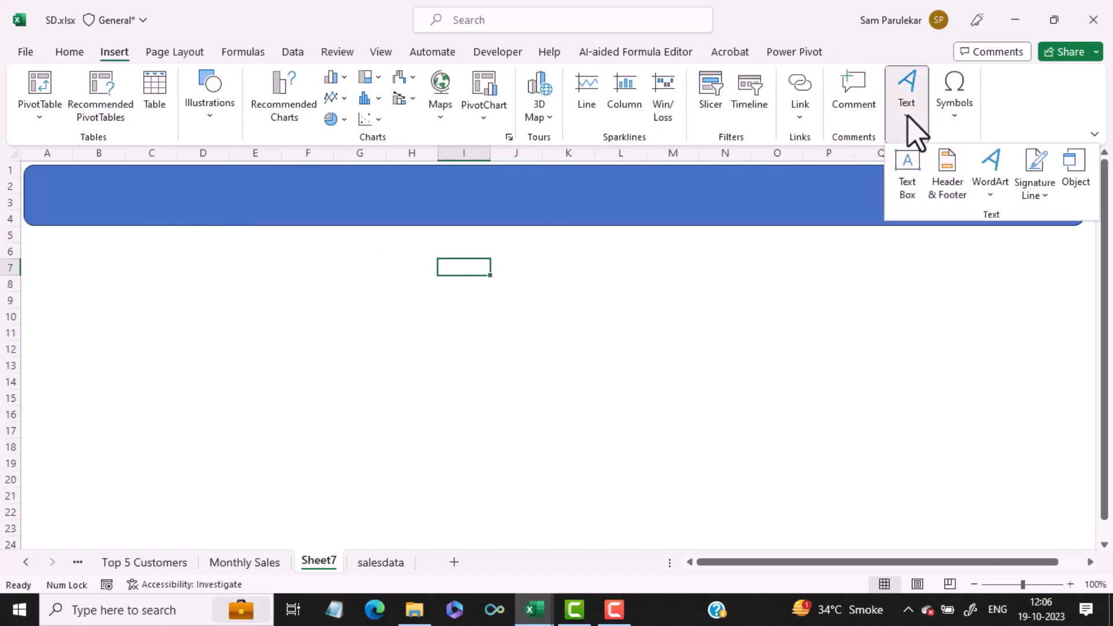
left_click(992, 174)
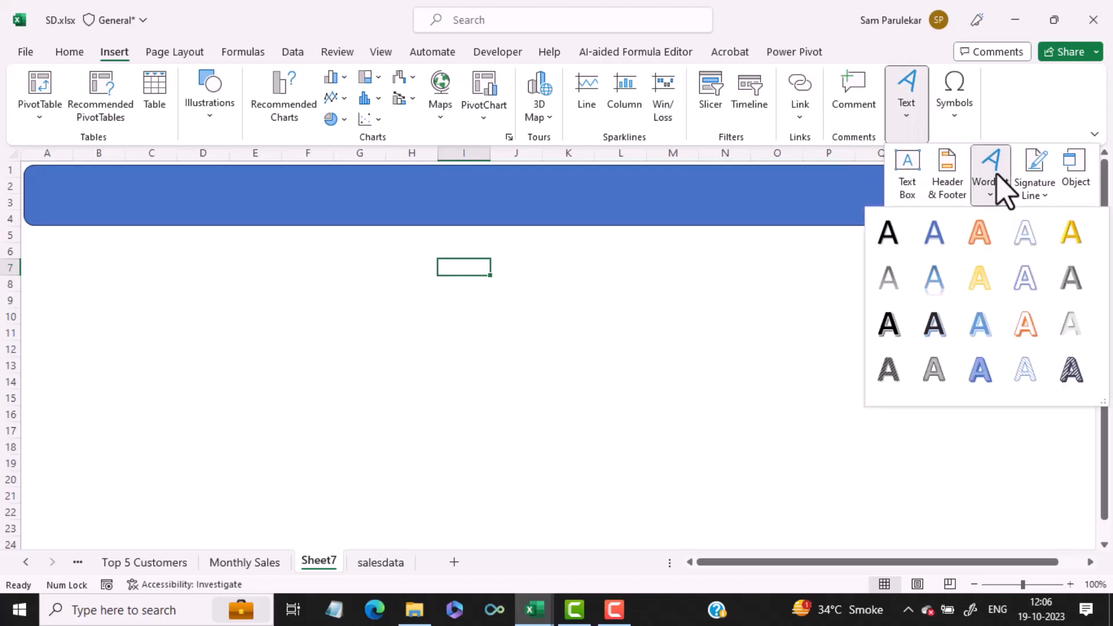
left_click(895, 235)
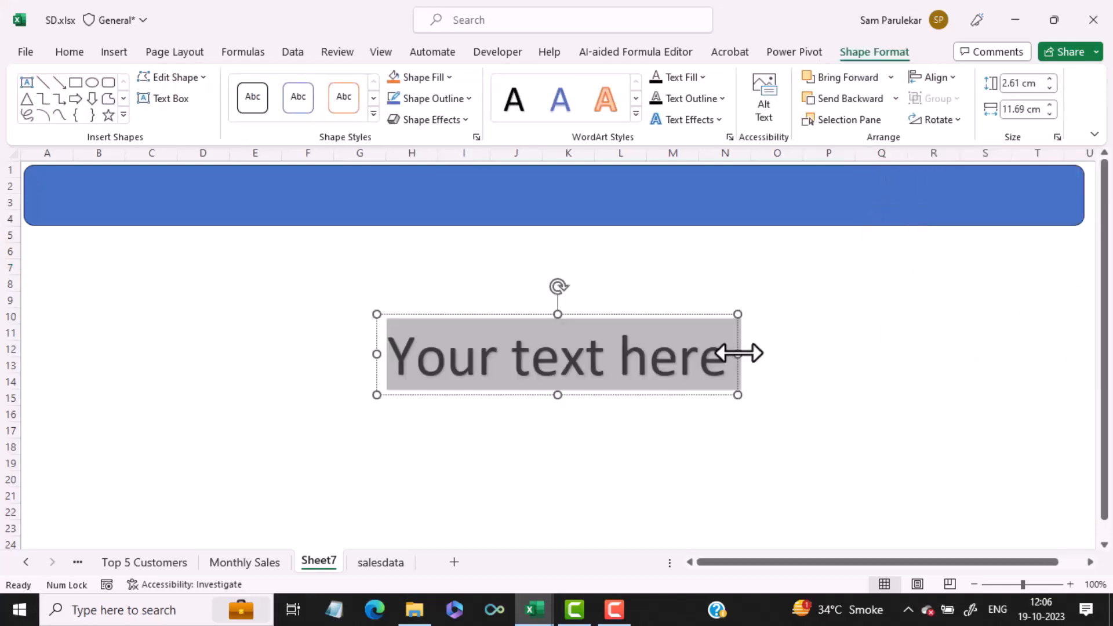
type("Sales D")
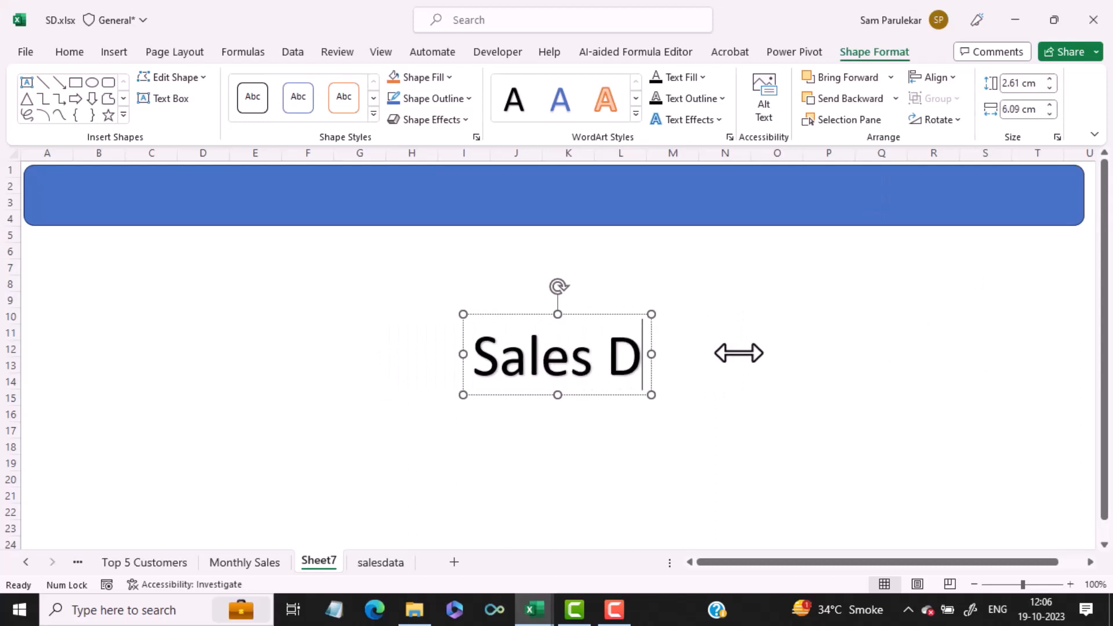
type("ashboard")
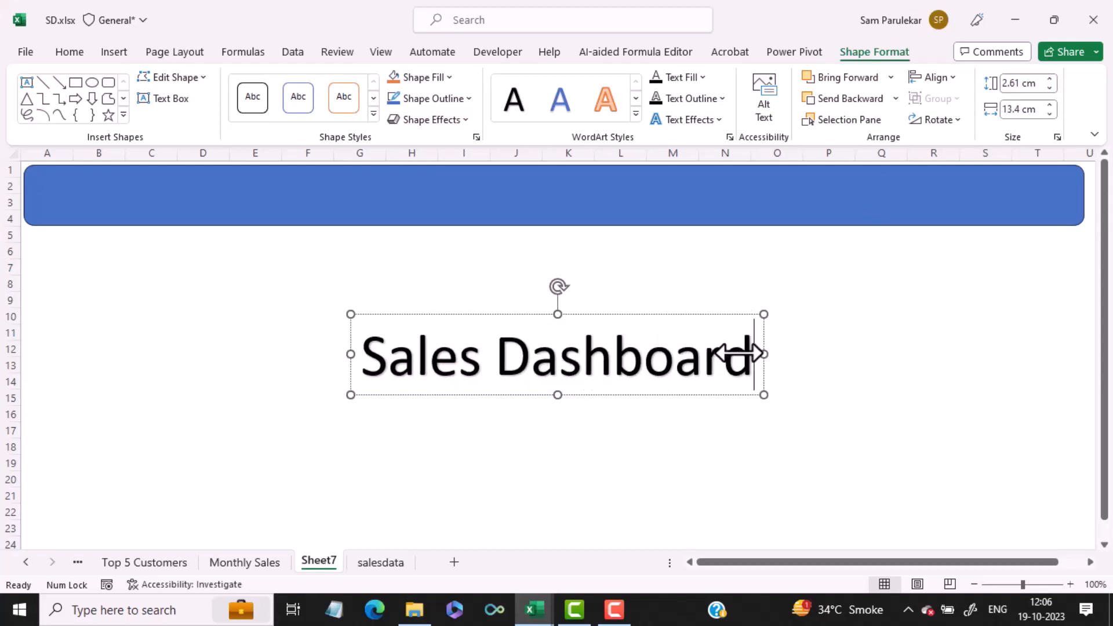
Step: Reduce the font size of the whole Sales Dashboard WordArt text to 36
key("ctrl+a")
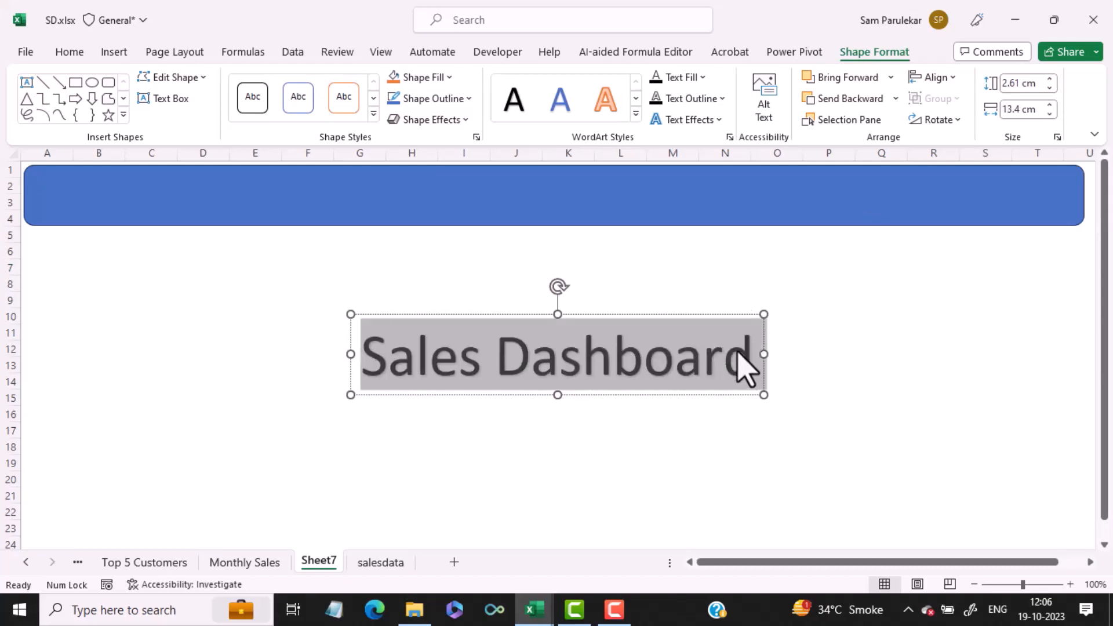
left_click(73, 53)
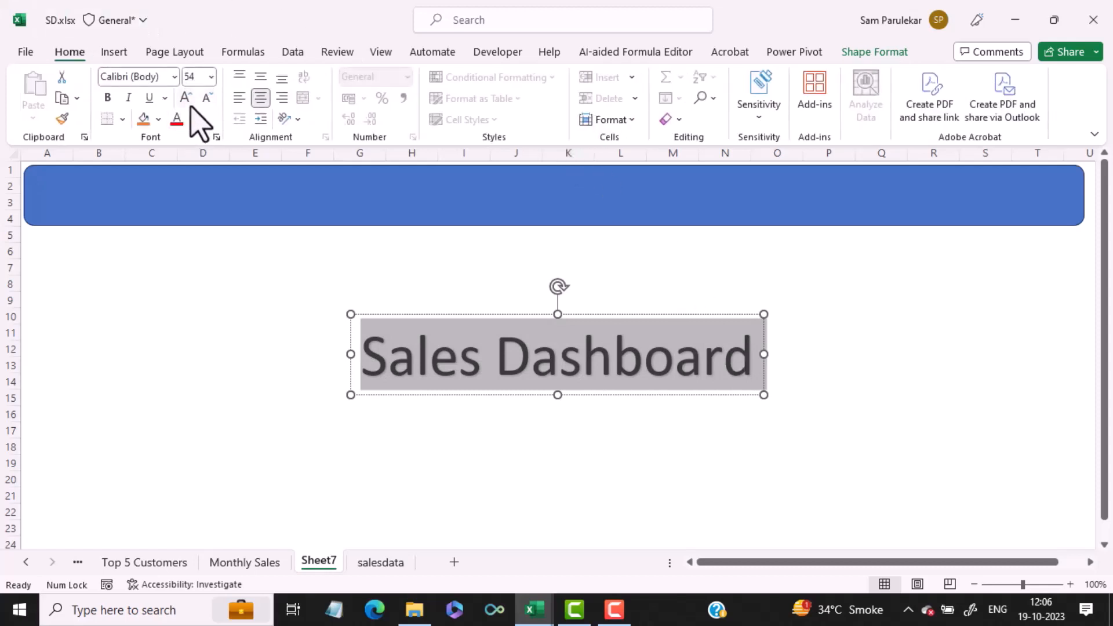
left_click(208, 104)
left_click(207, 104)
left_click(208, 105)
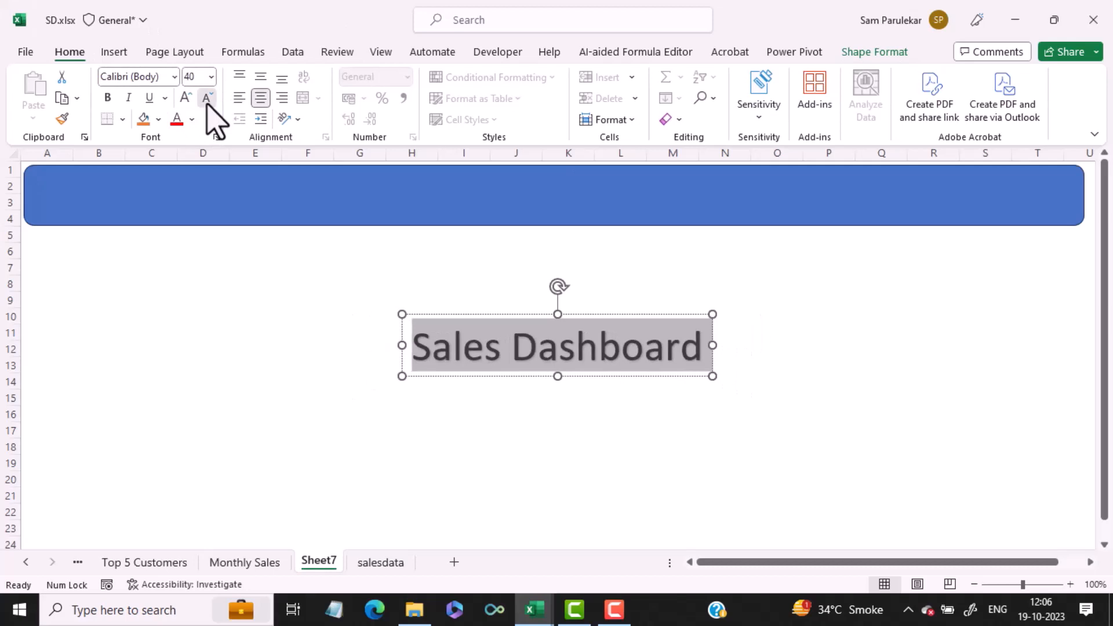
left_click(207, 104)
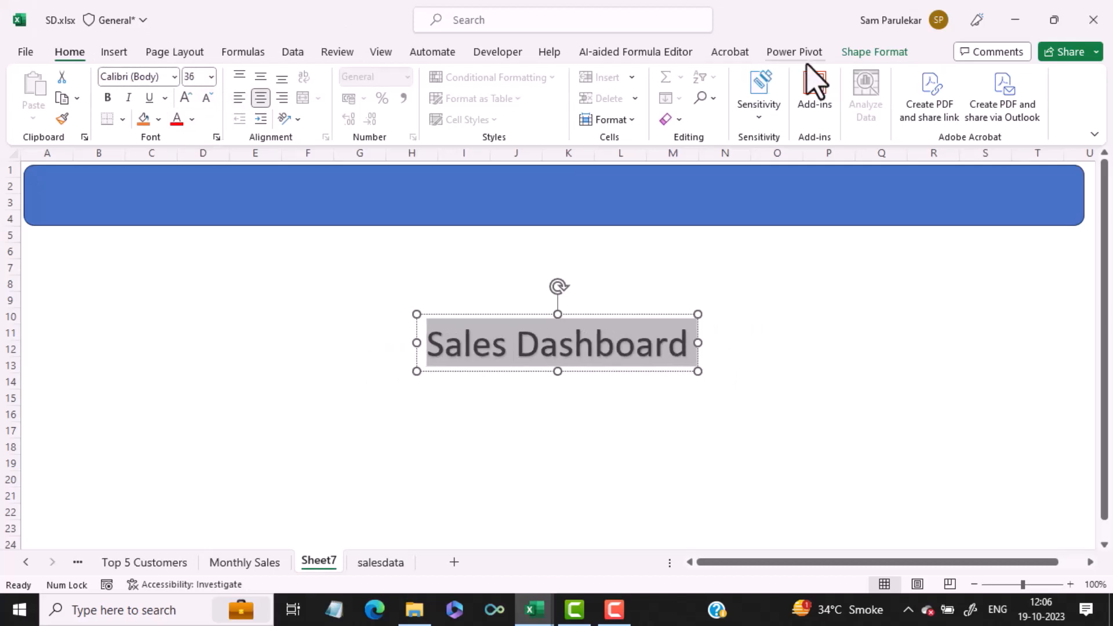
Step: Try the dark striped WordArt style on the Sales Dashboard title
left_click(867, 54)
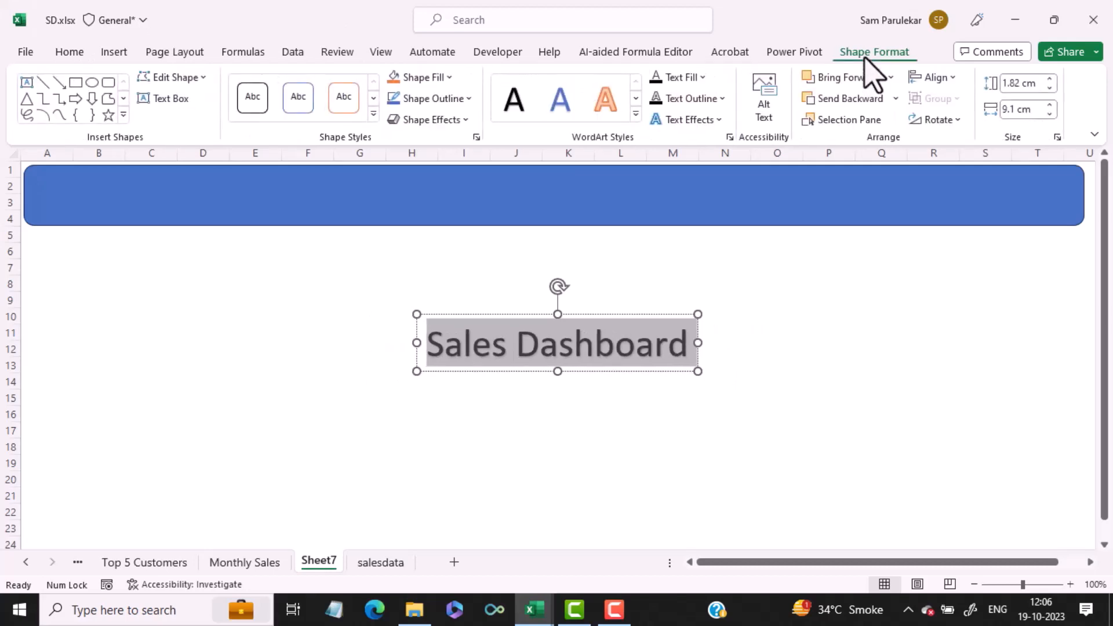
left_click(636, 114)
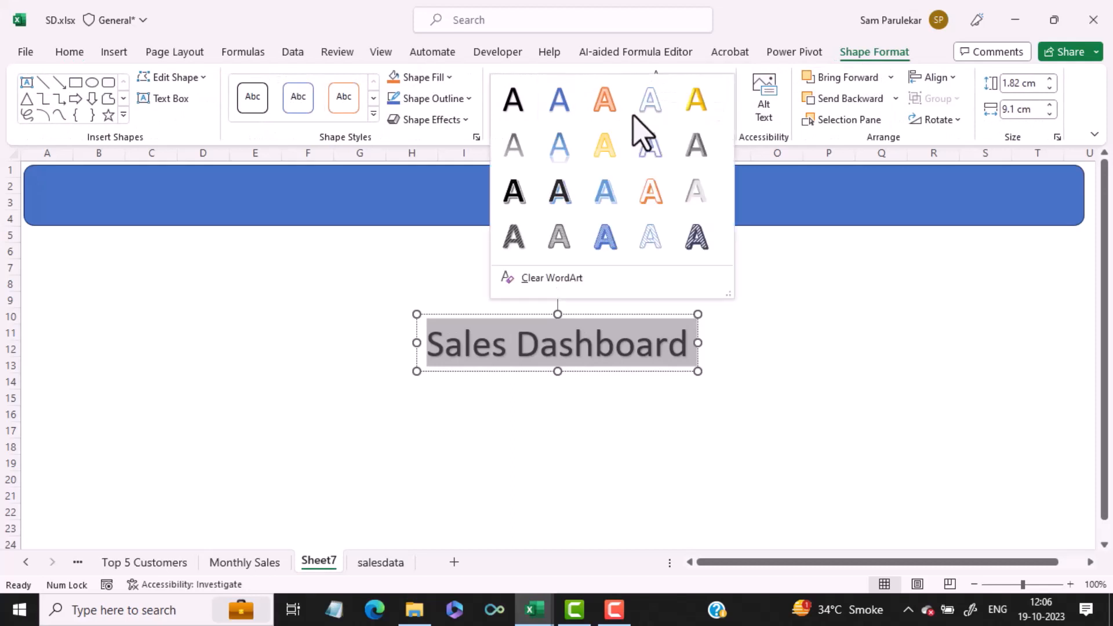
left_click(513, 236)
left_click(632, 397)
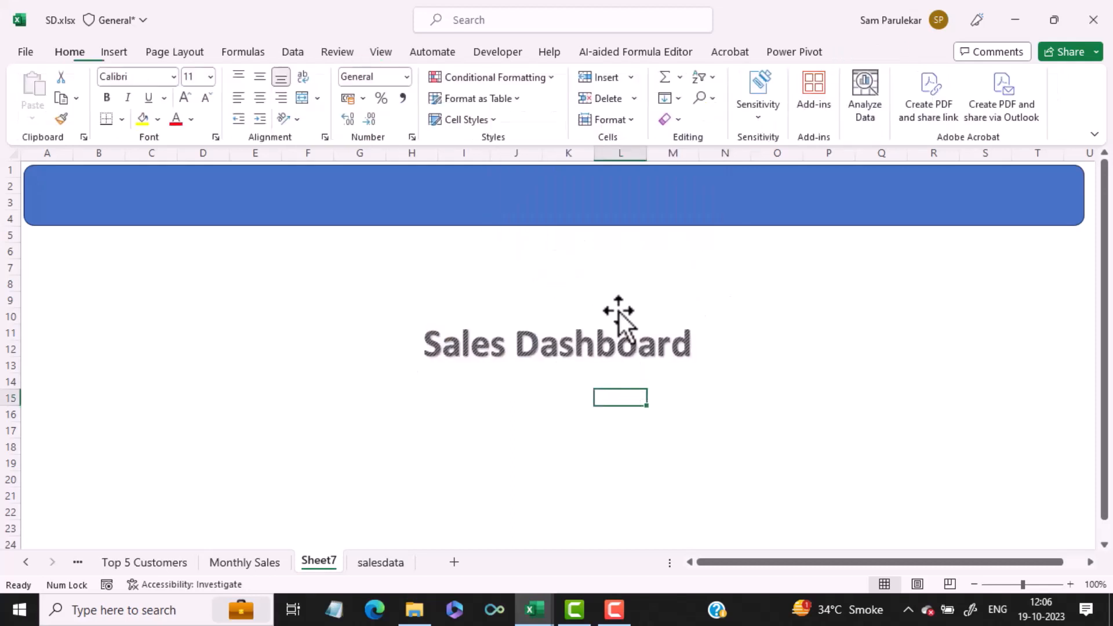
Step: Move the Sales Dashboard title onto the blue banner across columns B to G, and format it as plain black bold WordArt
left_click(621, 339)
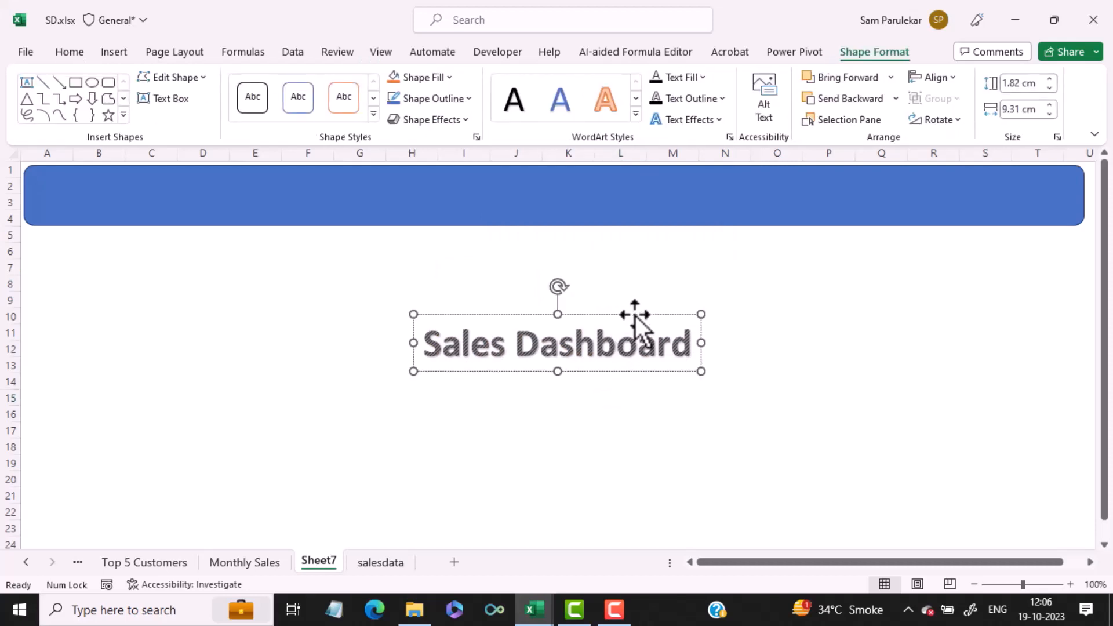
left_click_drag(635, 317, 299, 168)
left_click(515, 103)
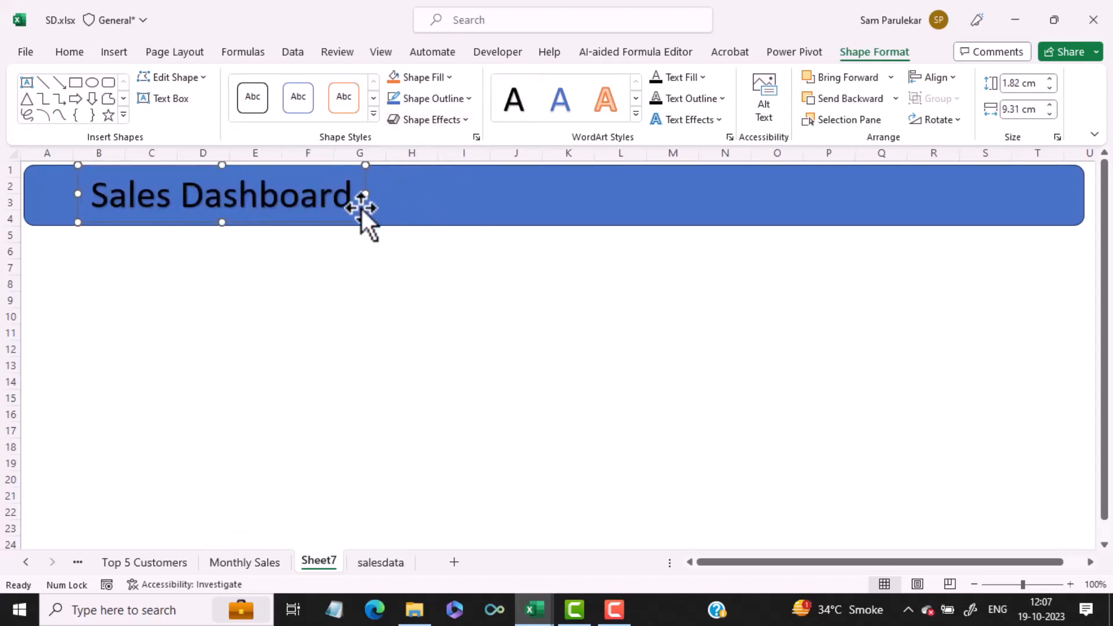
left_click(72, 55)
left_click(107, 98)
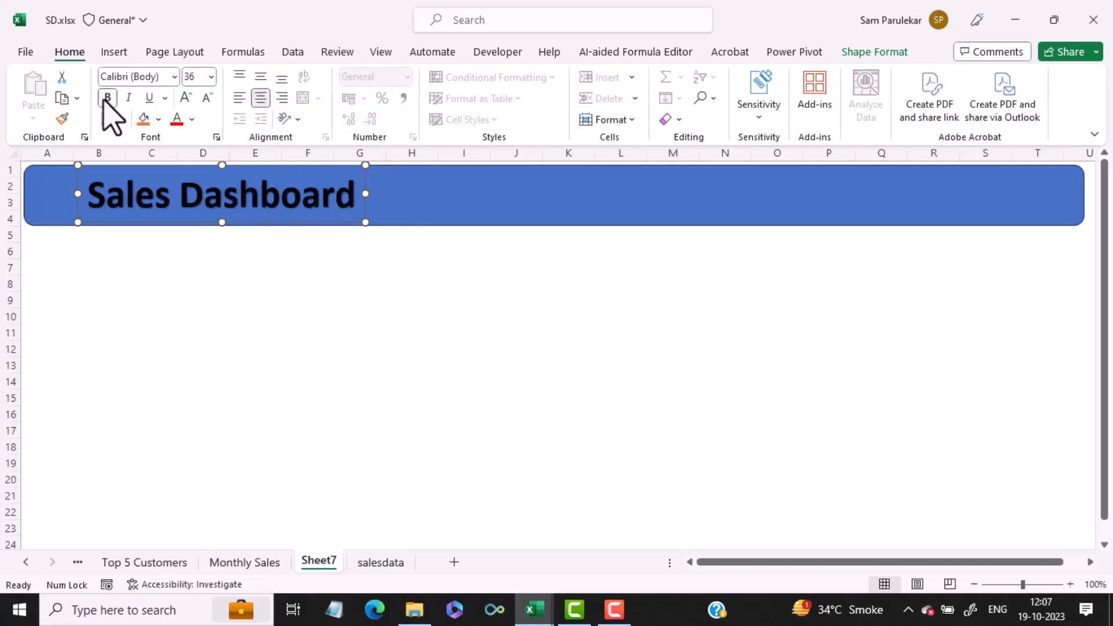
left_click(267, 348)
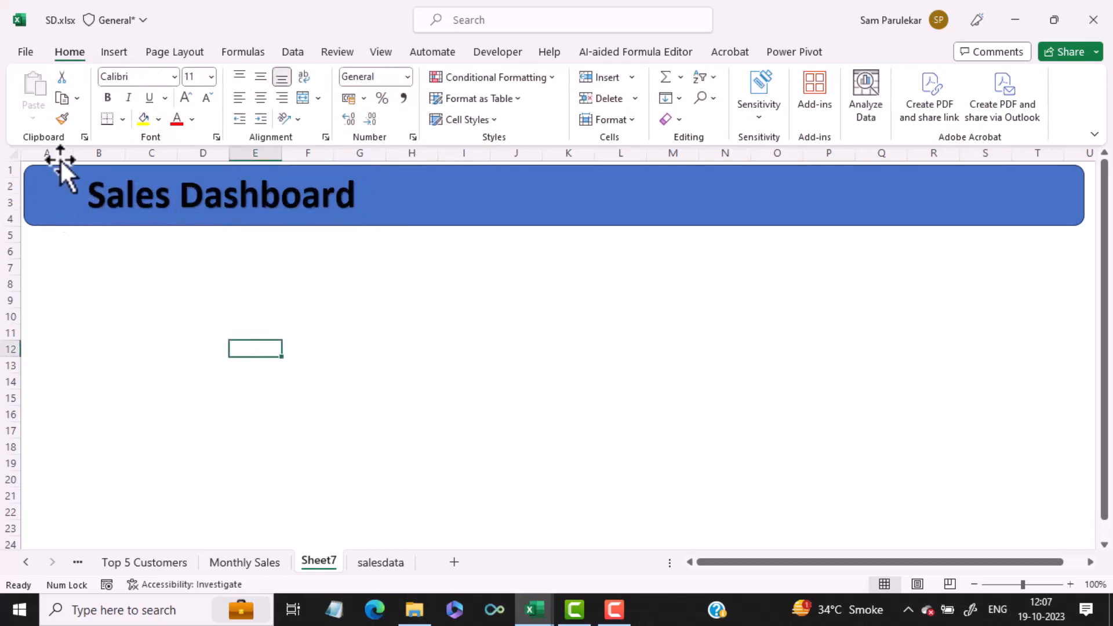
Step: Insert the solid bar chart icon with a rising arrow from an "Analytics" search, and fit it about 1.93 cm square on the banner before the title
left_click(114, 55)
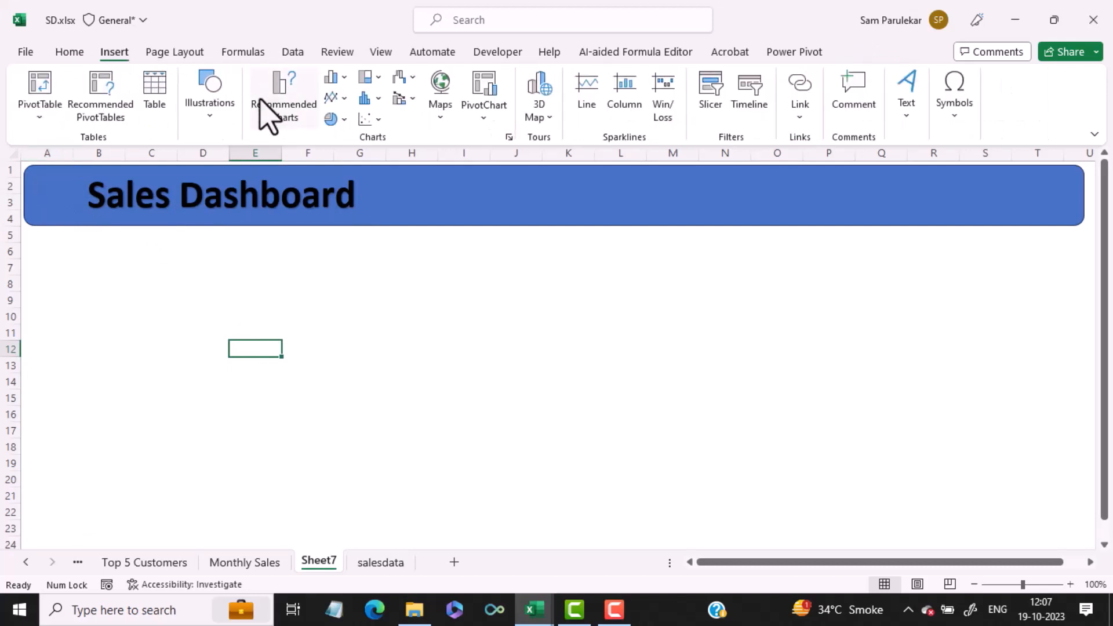
left_click(211, 116)
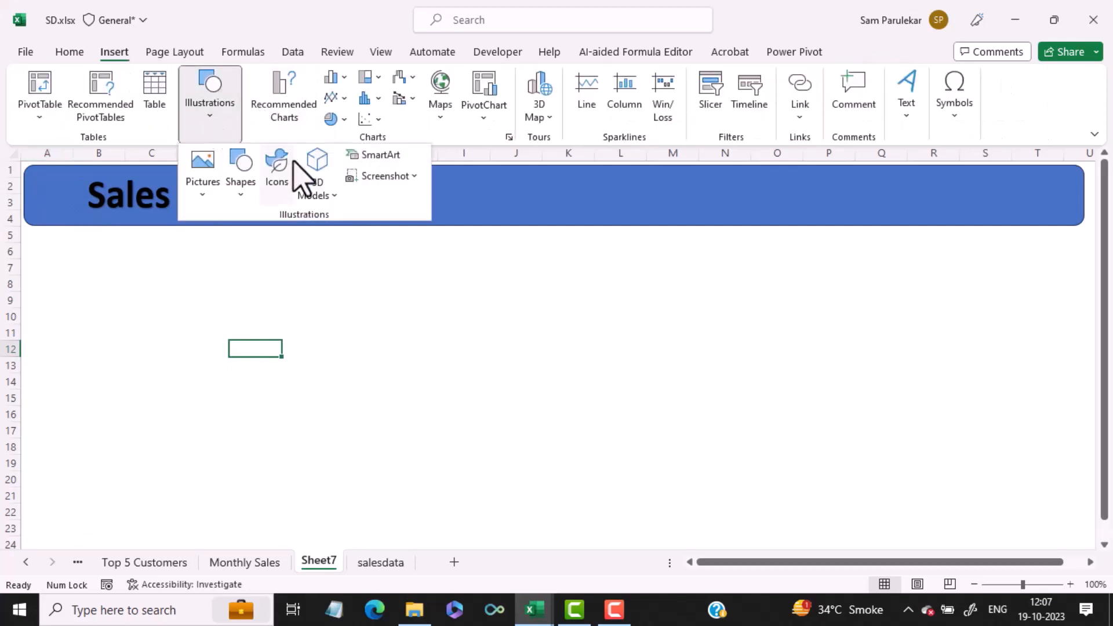
left_click(278, 178)
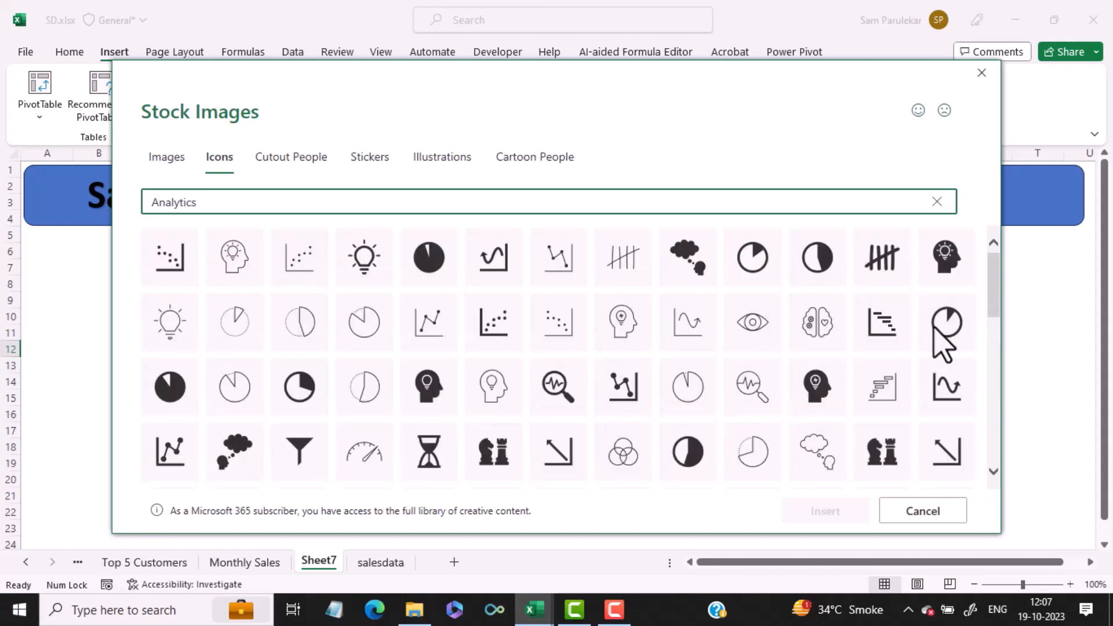
left_click_drag(995, 296, 997, 455)
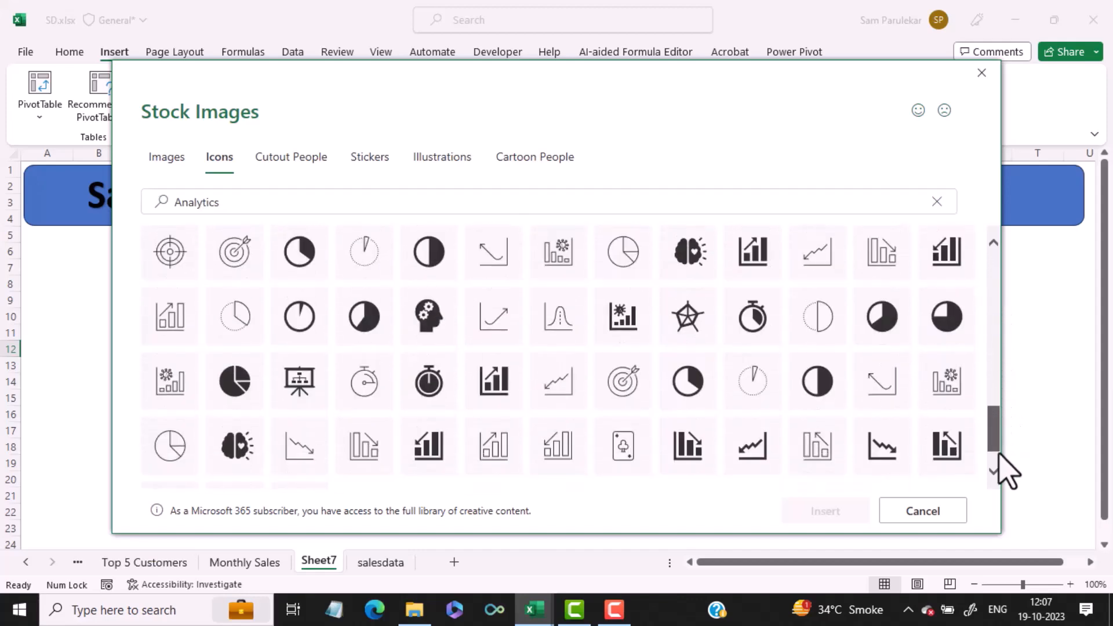
left_click(490, 384)
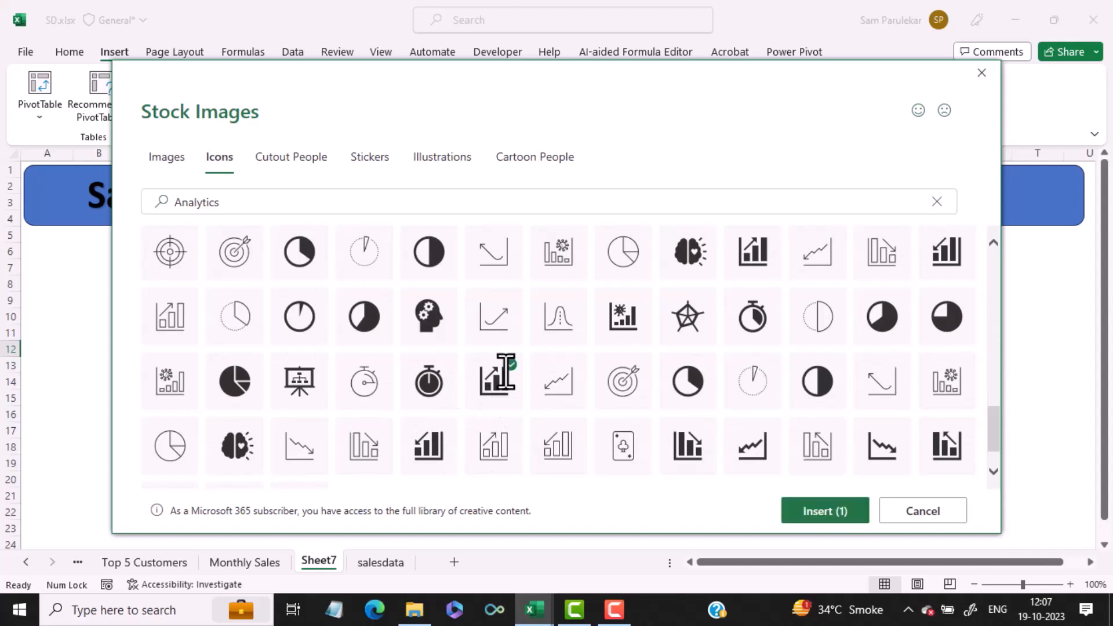
left_click(822, 520)
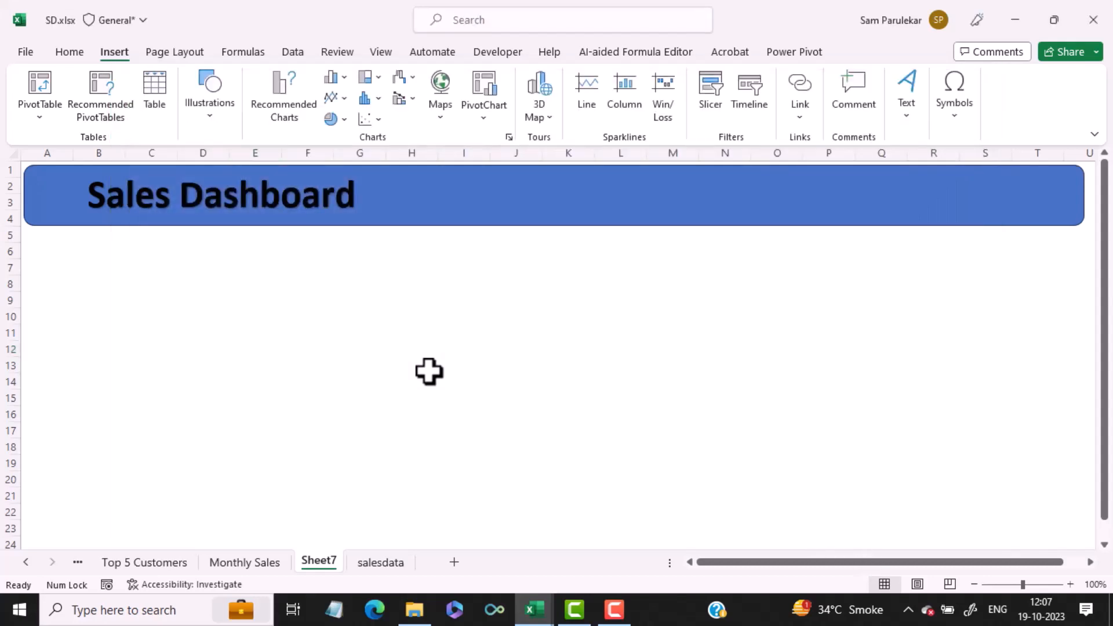
left_click_drag(309, 419, 65, 200)
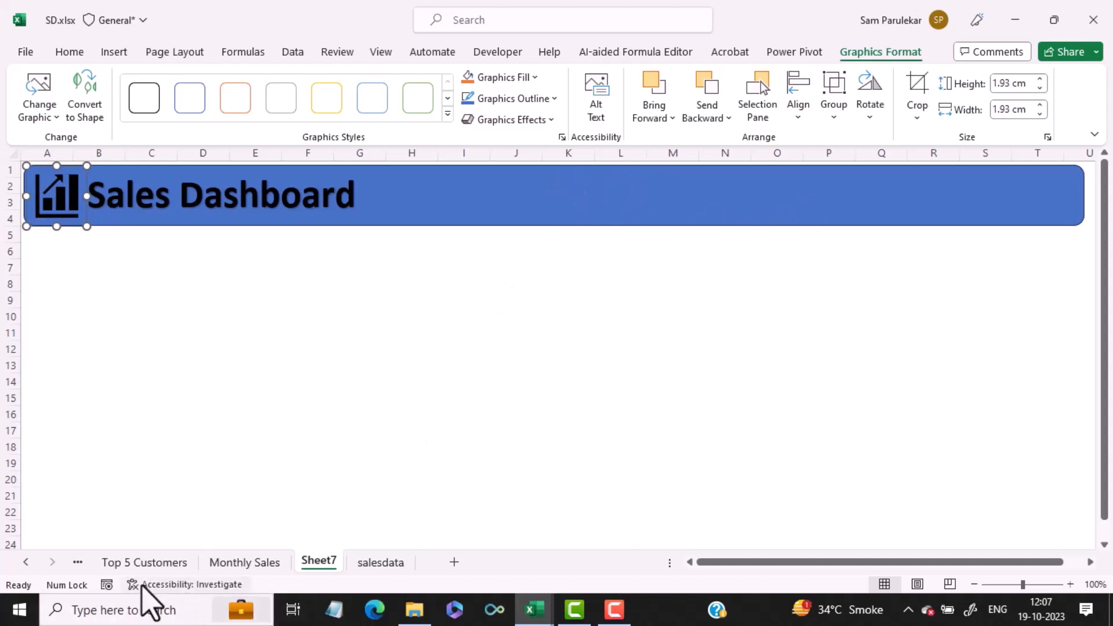
Step: Copy the Year and Category slicers together from the Customer Count sheet and paste them into Sheet7
left_click(241, 562)
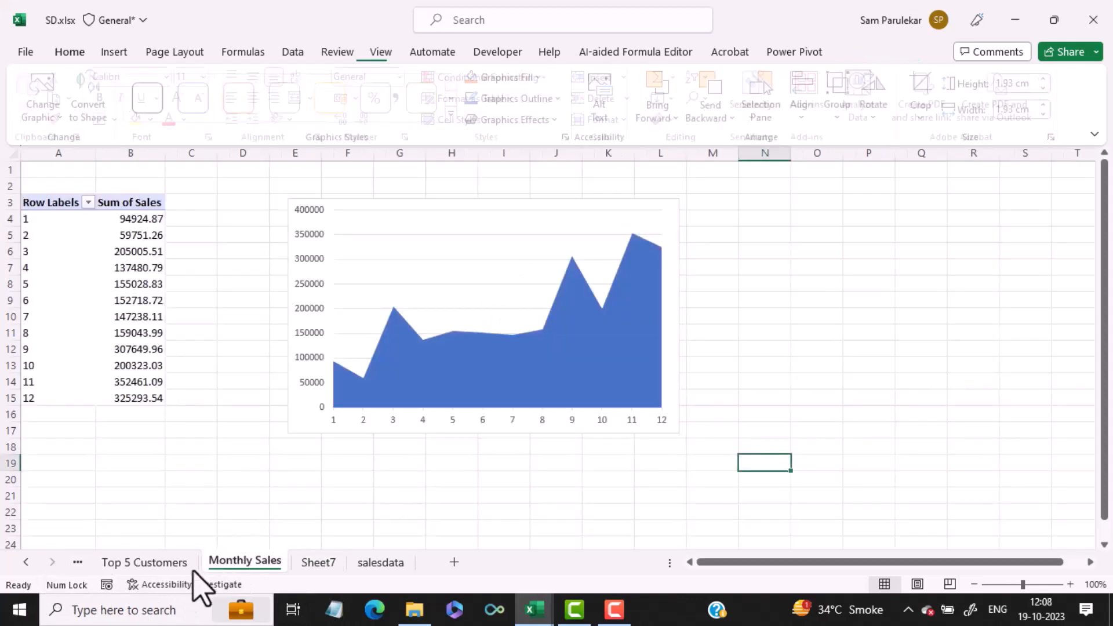
left_click(161, 563)
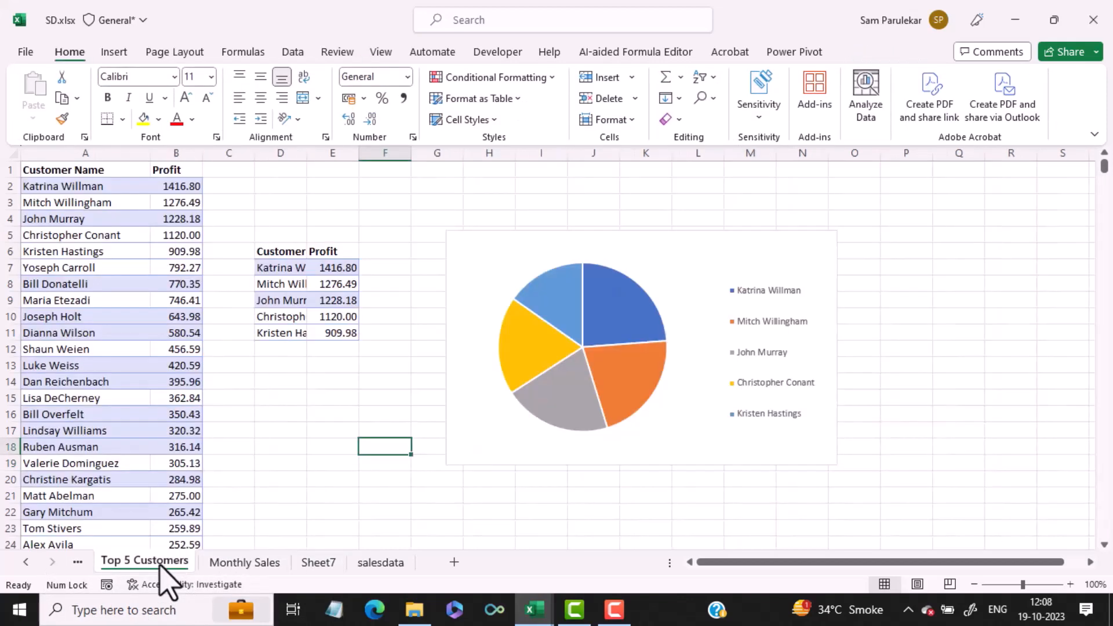
left_click(26, 561)
left_click(26, 561)
left_click(235, 562)
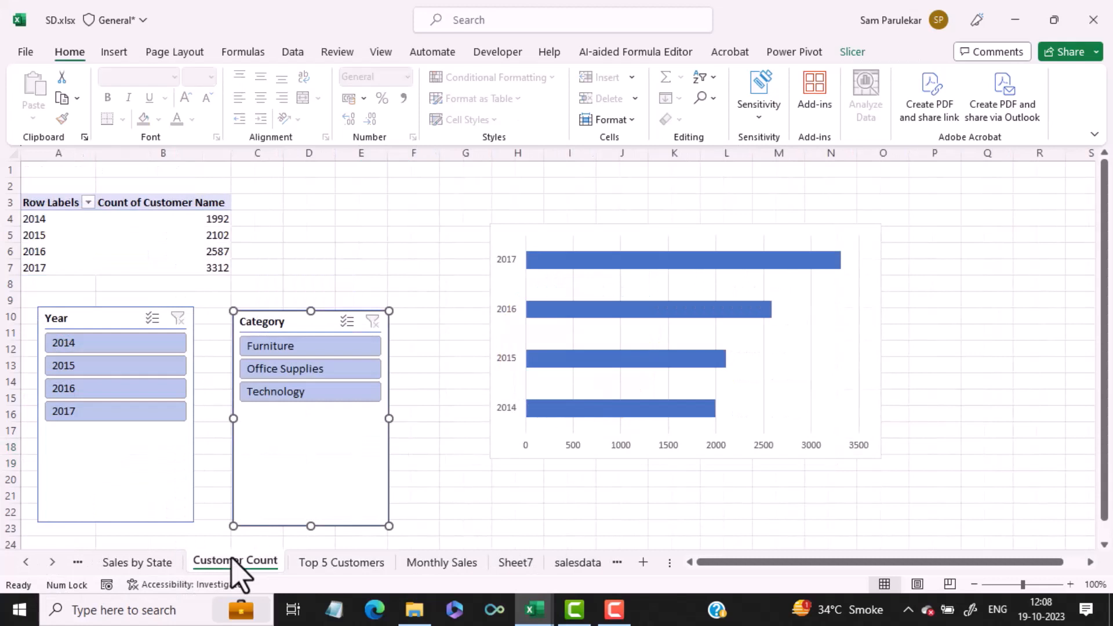
left_click(97, 322)
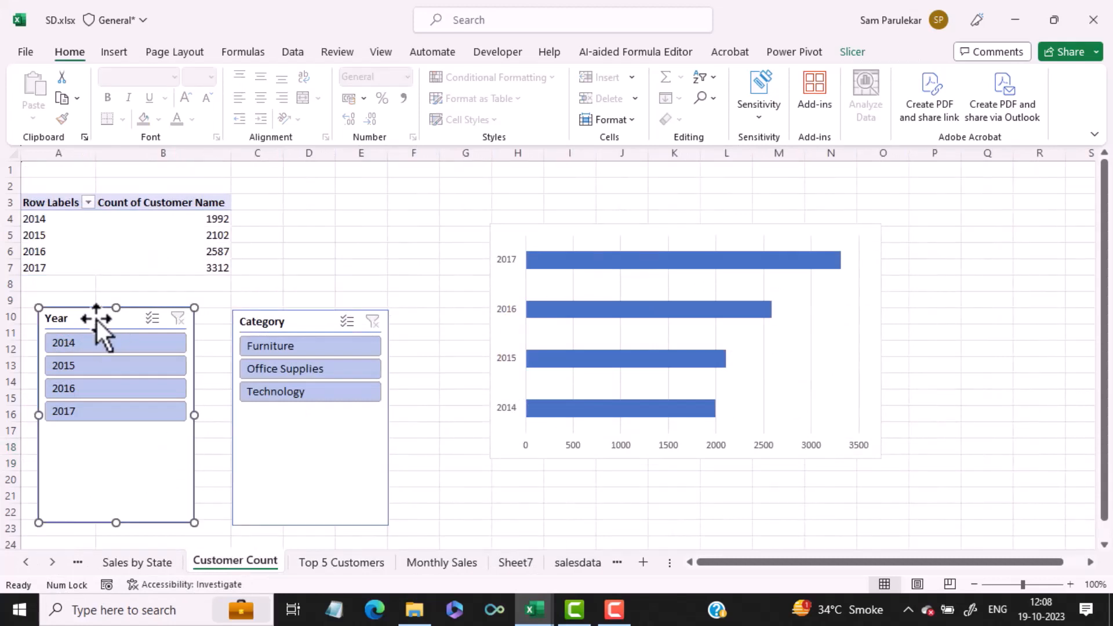
left_click(294, 321, "ctrl")
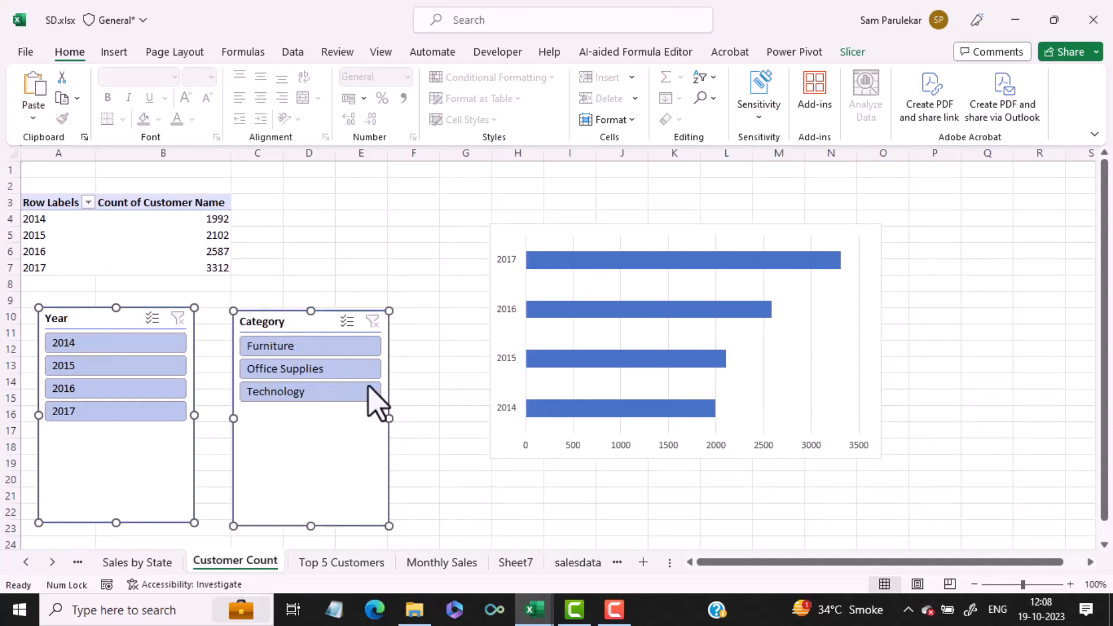
left_click(53, 562)
left_click(424, 562)
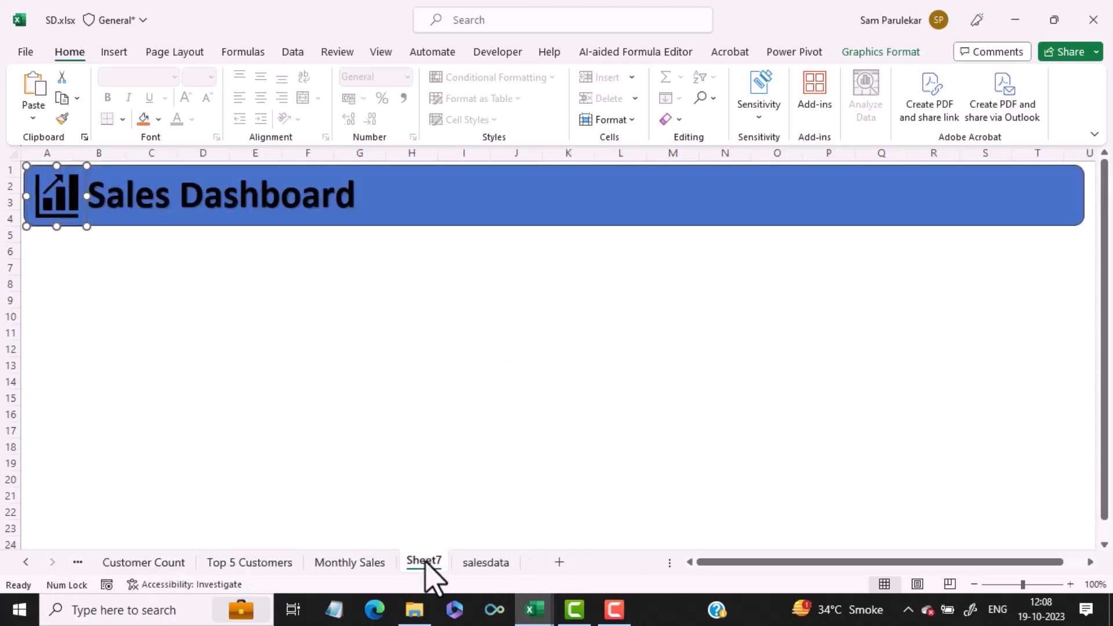
key("ctrl+v")
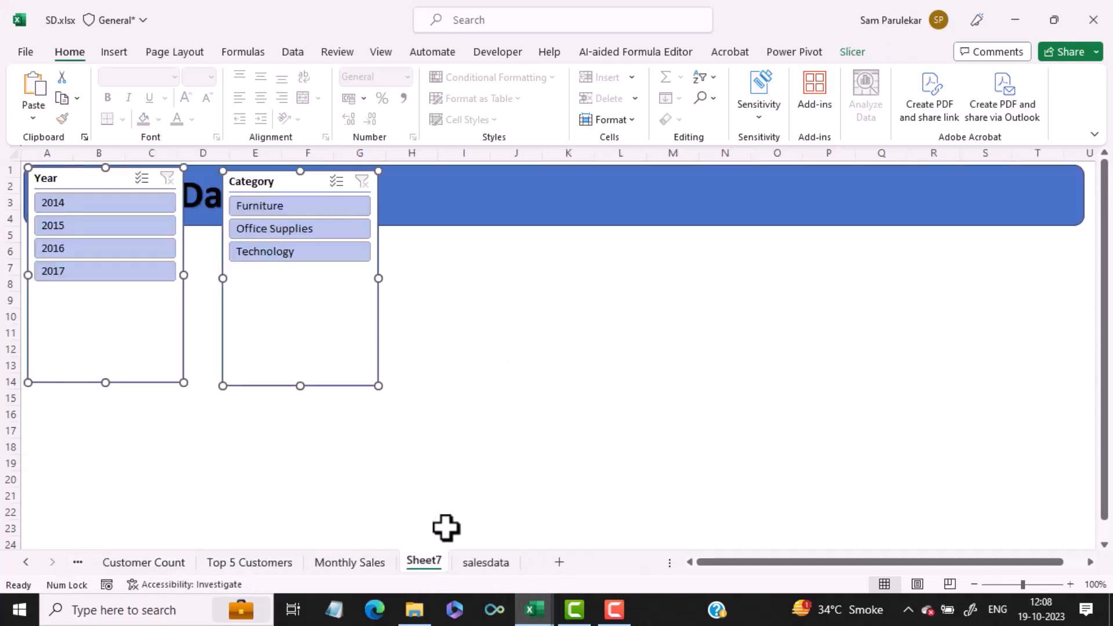
Step: Rename the Sheet7 worksheet as "Dashbosrd"
right_click(424, 563)
left_click(470, 356)
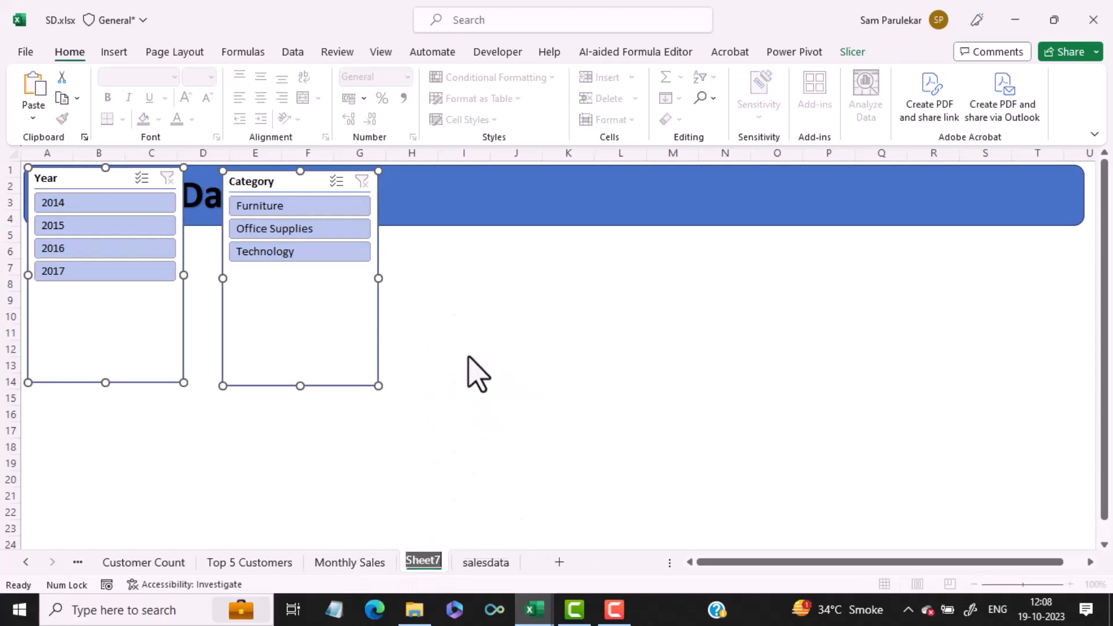
type("Da")
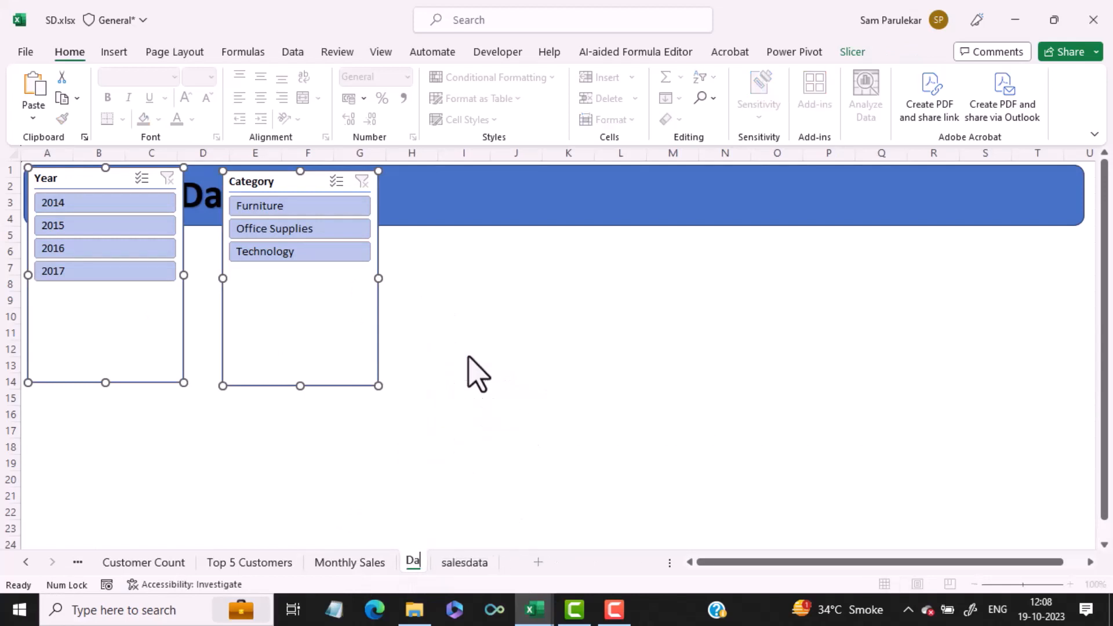
type("shb")
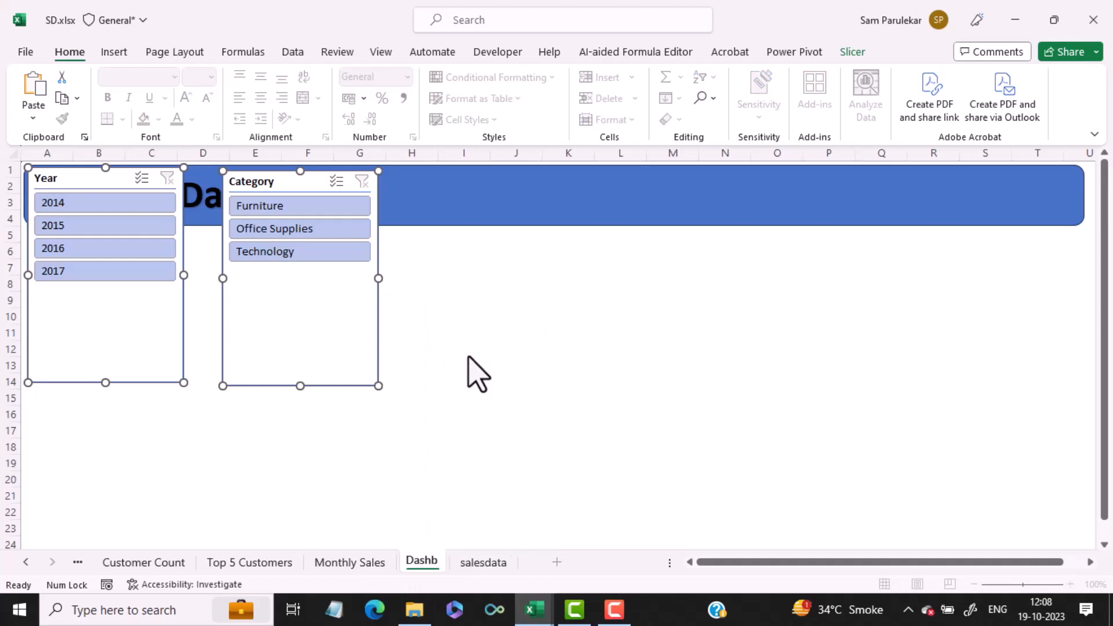
type("osrd")
key("Return")
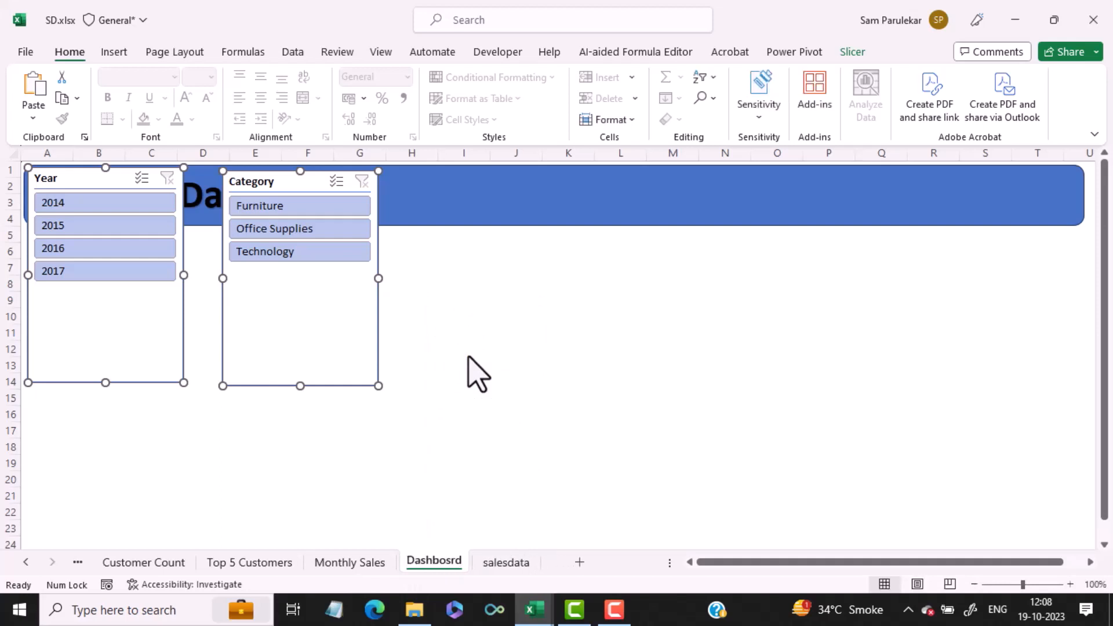
Step: Move both slicers onto the empty cells below the banner, and arrange the Year slicer's buttons in 4 columns
left_click_drag(301, 181, 706, 275)
left_click(881, 299)
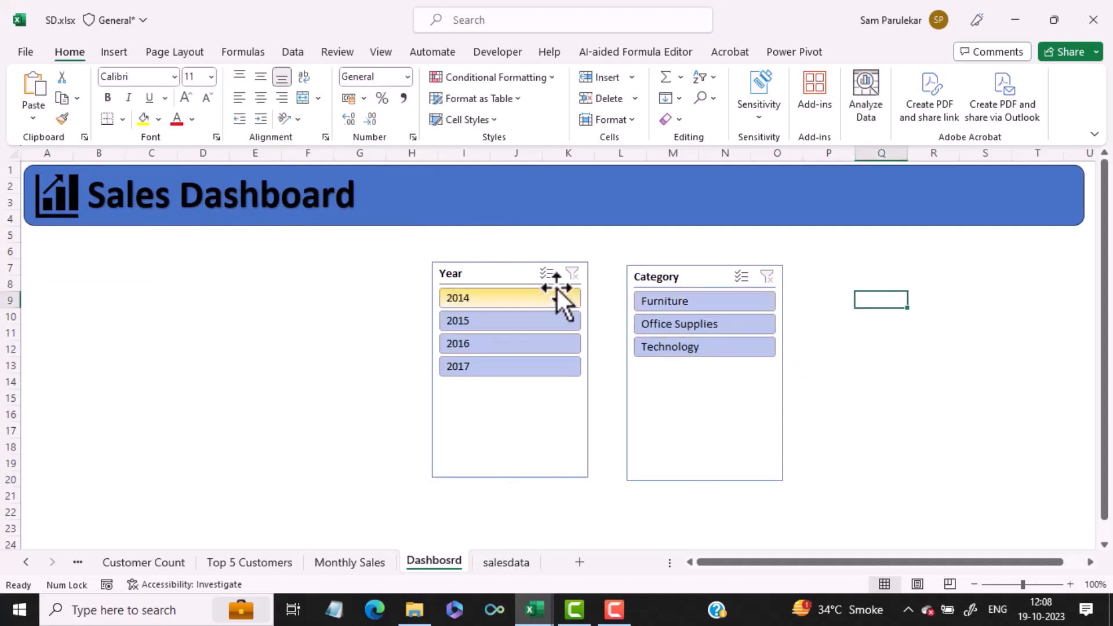
left_click(501, 279)
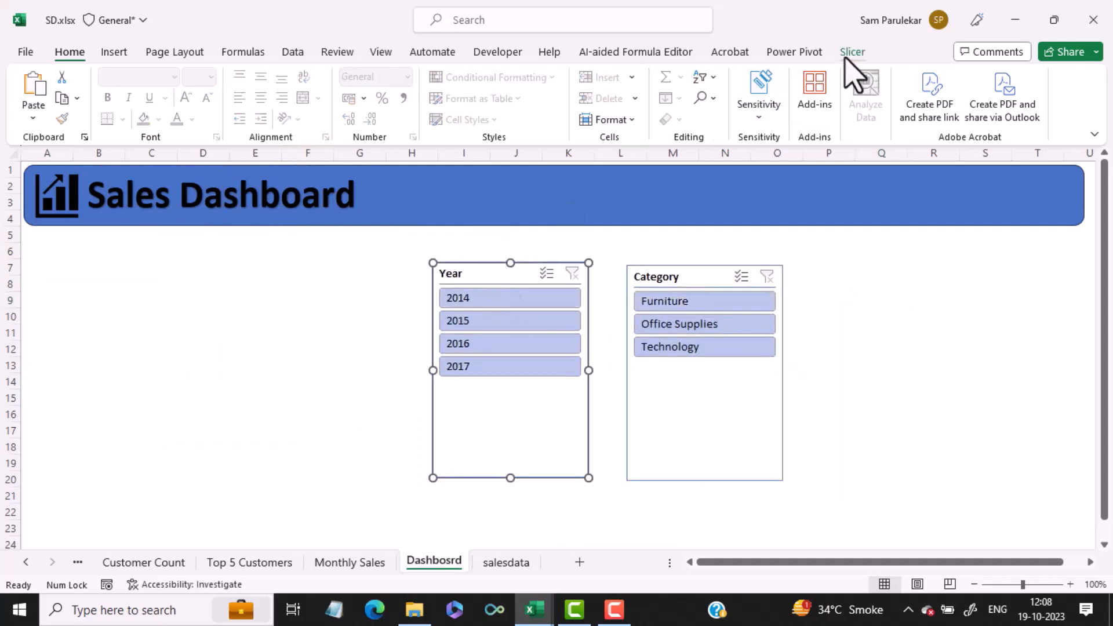
left_click(849, 54)
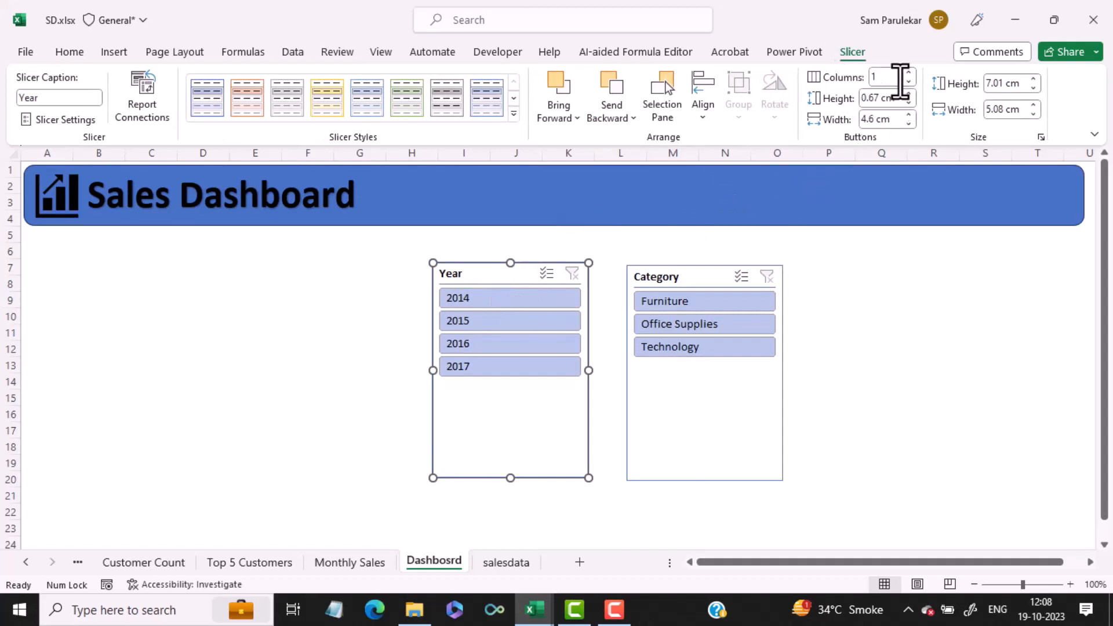
left_click(909, 73)
left_click(909, 73)
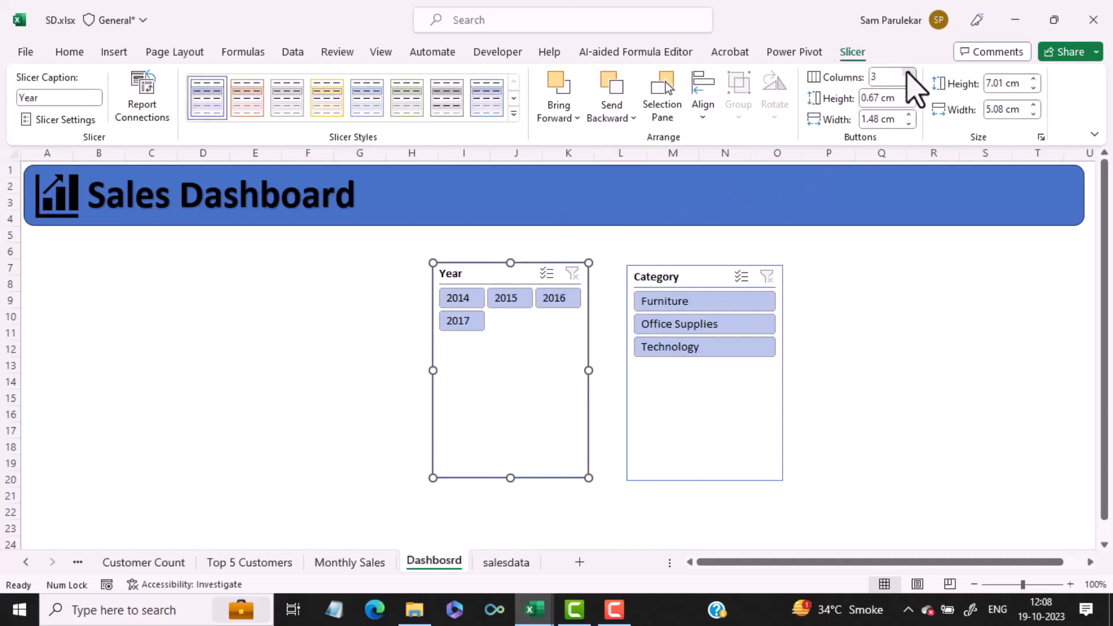
left_click(908, 73)
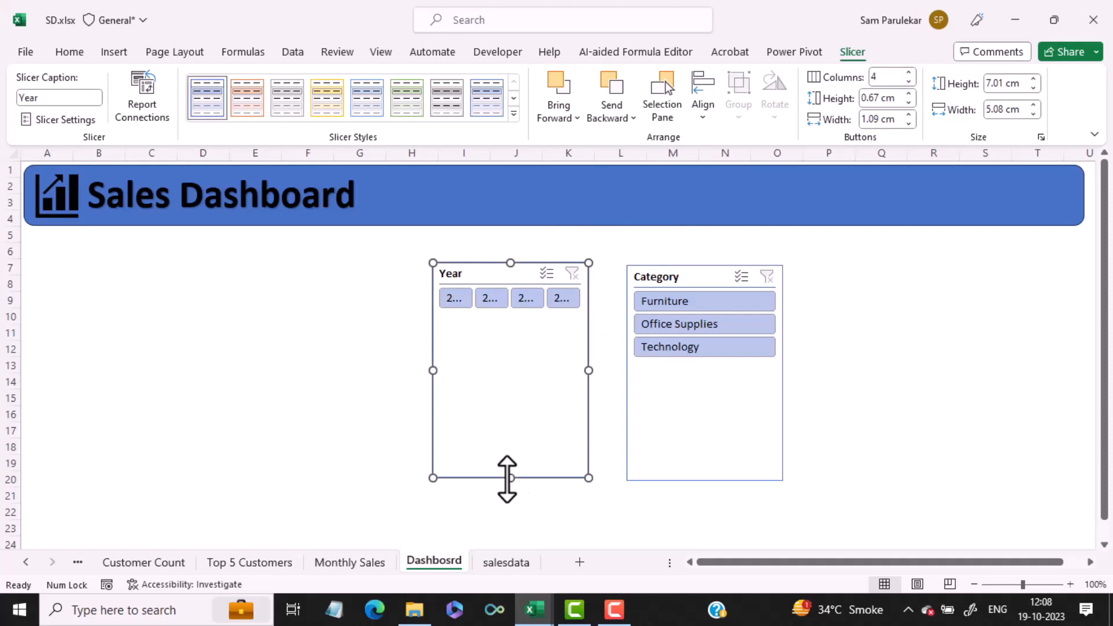
Step: Fit the Year slicer on the banner beside the title, about 1.85 cm high and 9.02 cm wide, and make the banner slightly taller
left_click_drag(507, 478, 502, 319)
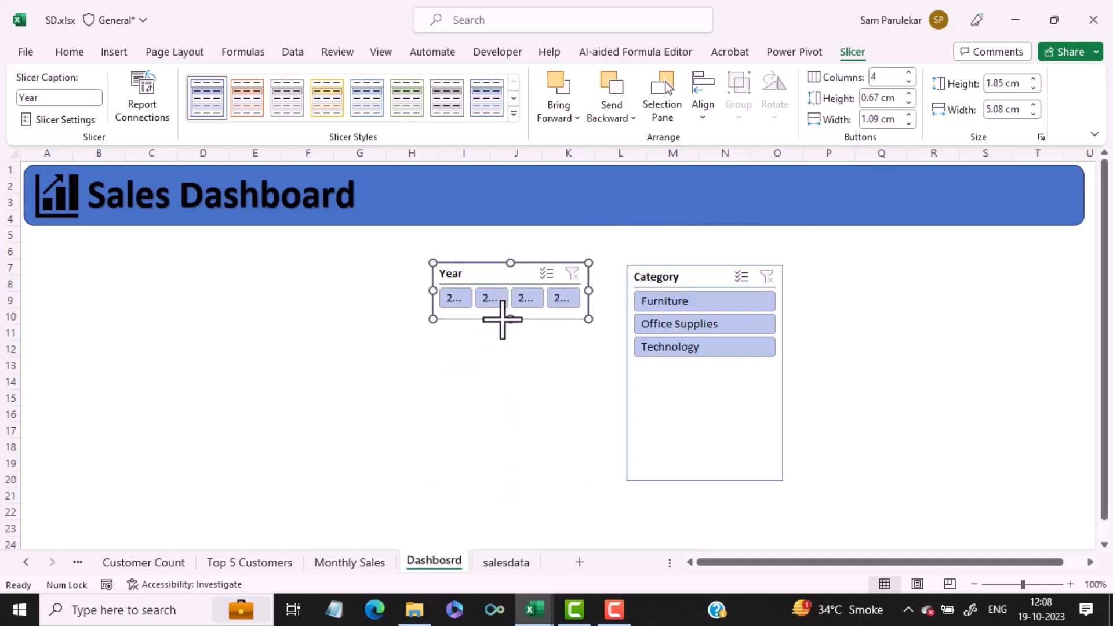
left_click_drag(526, 264, 484, 165)
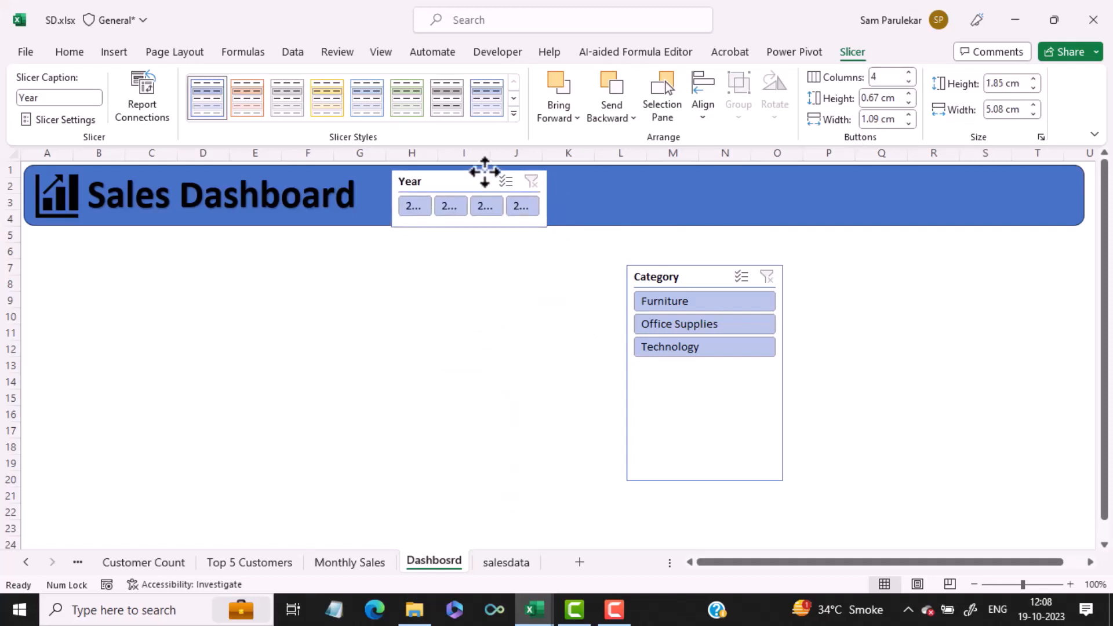
left_click_drag(547, 197, 668, 196)
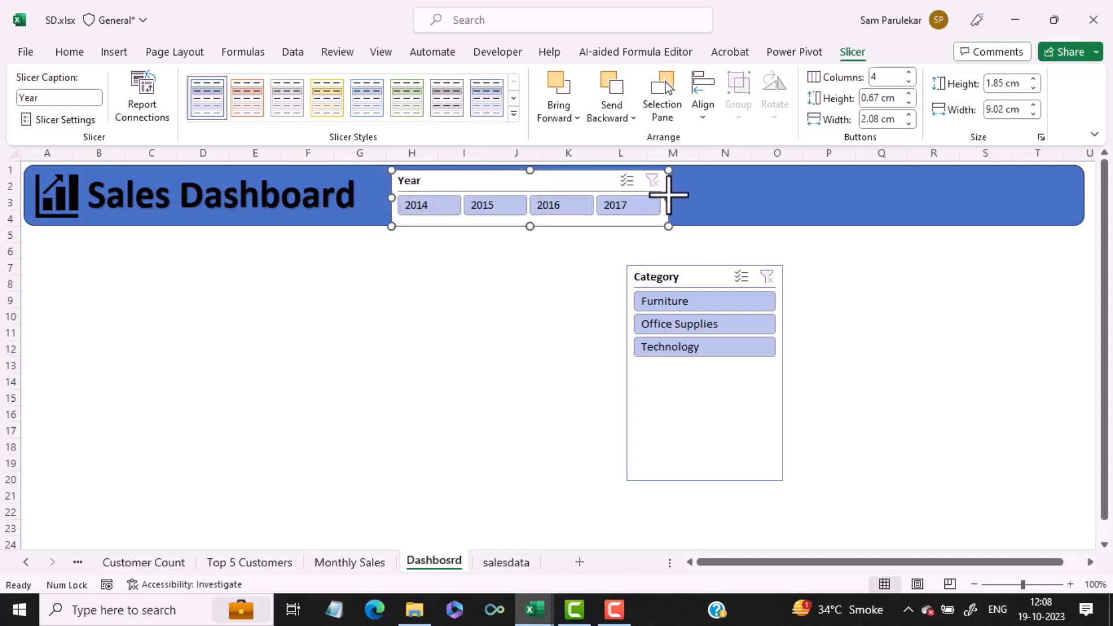
left_click(754, 197)
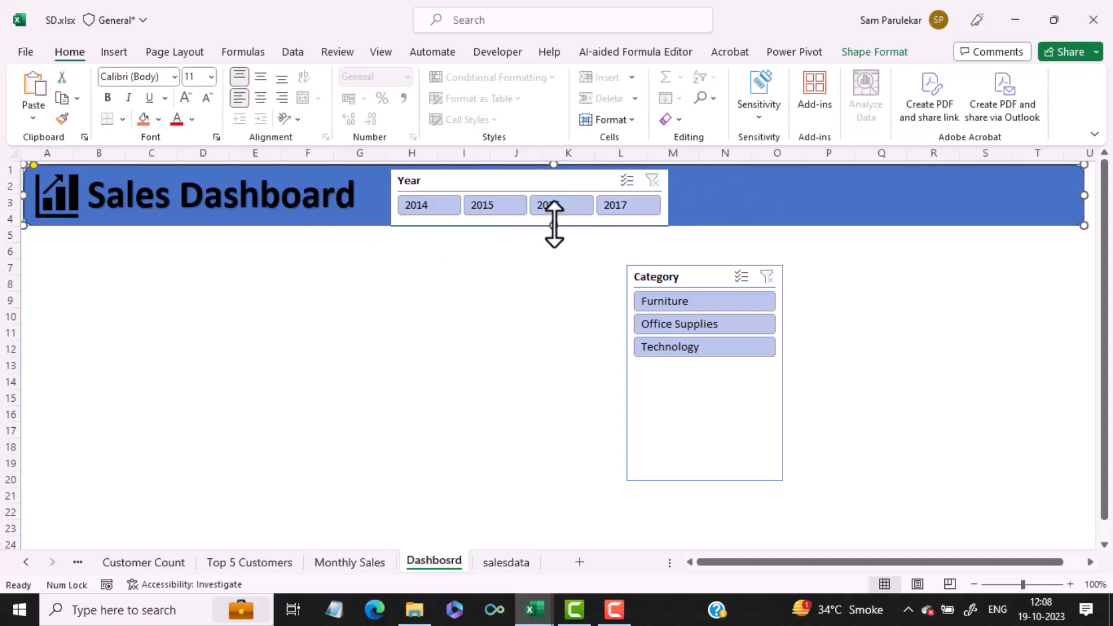
left_click_drag(554, 225, 555, 233)
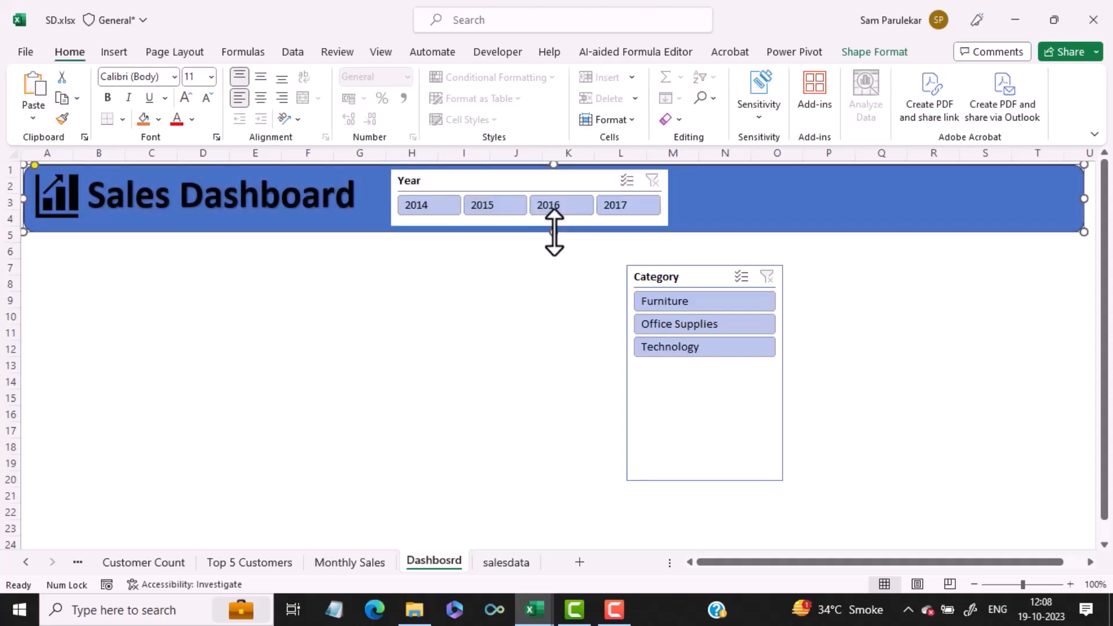
Step: Arrange the Category slicer's buttons in 3 columns
left_click(698, 280)
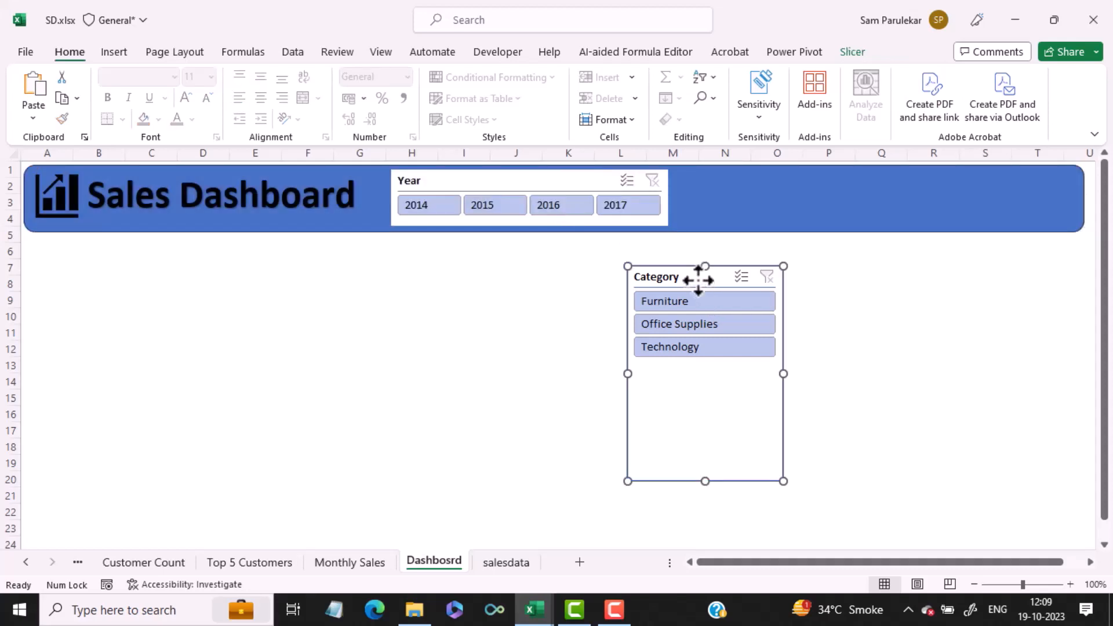
left_click(853, 51)
left_click(909, 73)
left_click(909, 73)
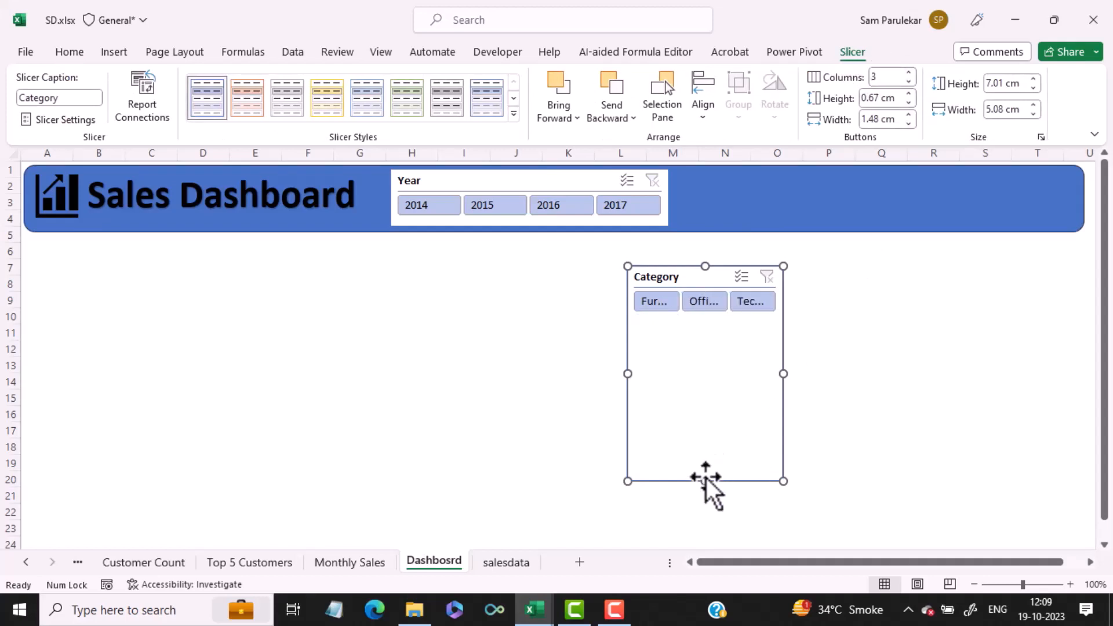
Step: Resize the Category slicer to about 1.91 cm high and 11.99 cm wide, and place it on the banner after the Year slicer
left_click_drag(705, 481, 704, 324)
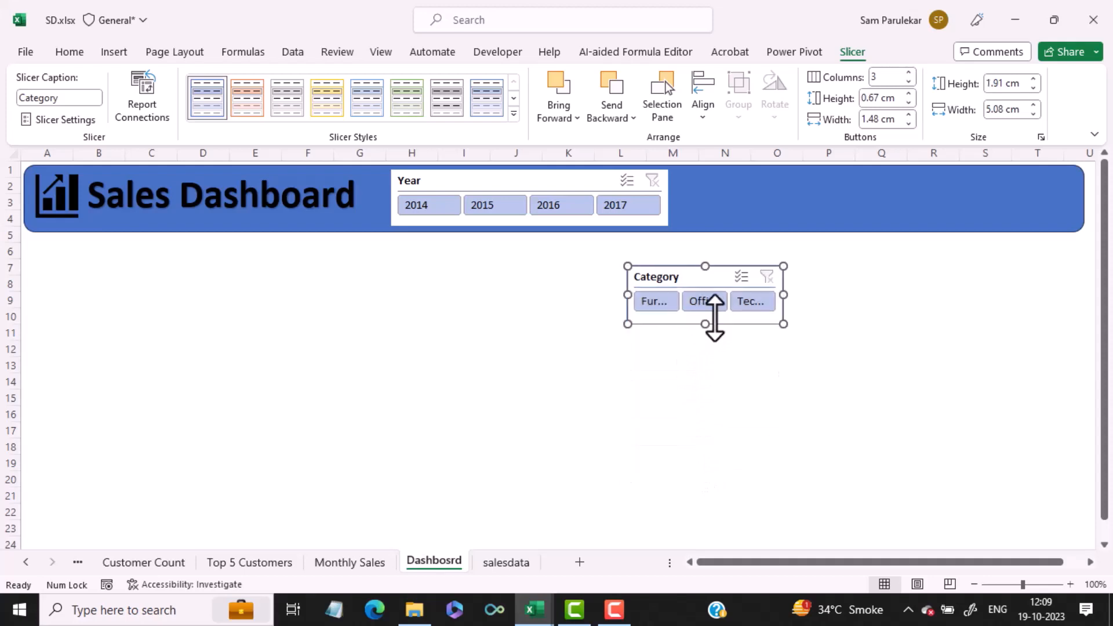
left_click_drag(784, 297, 874, 295)
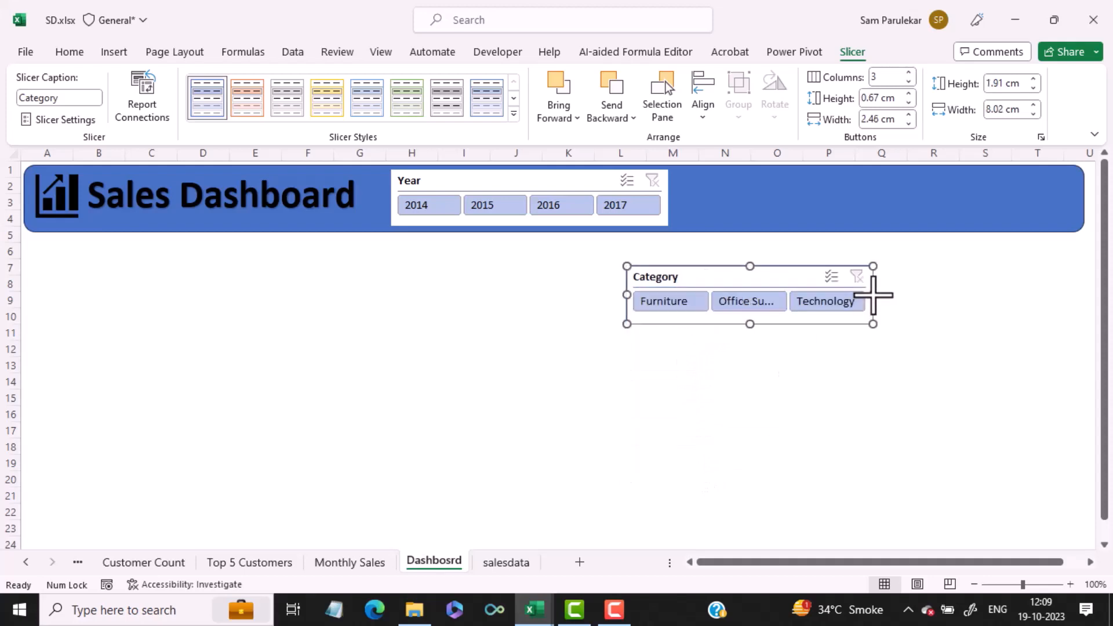
left_click_drag(803, 268, 861, 172)
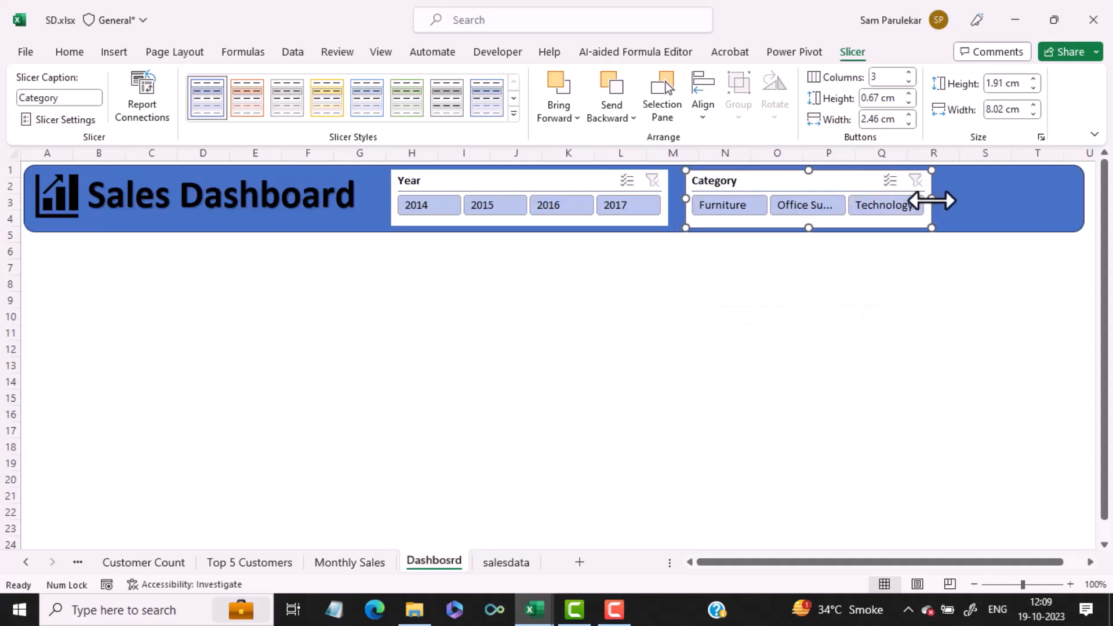
left_click_drag(932, 198, 1055, 198)
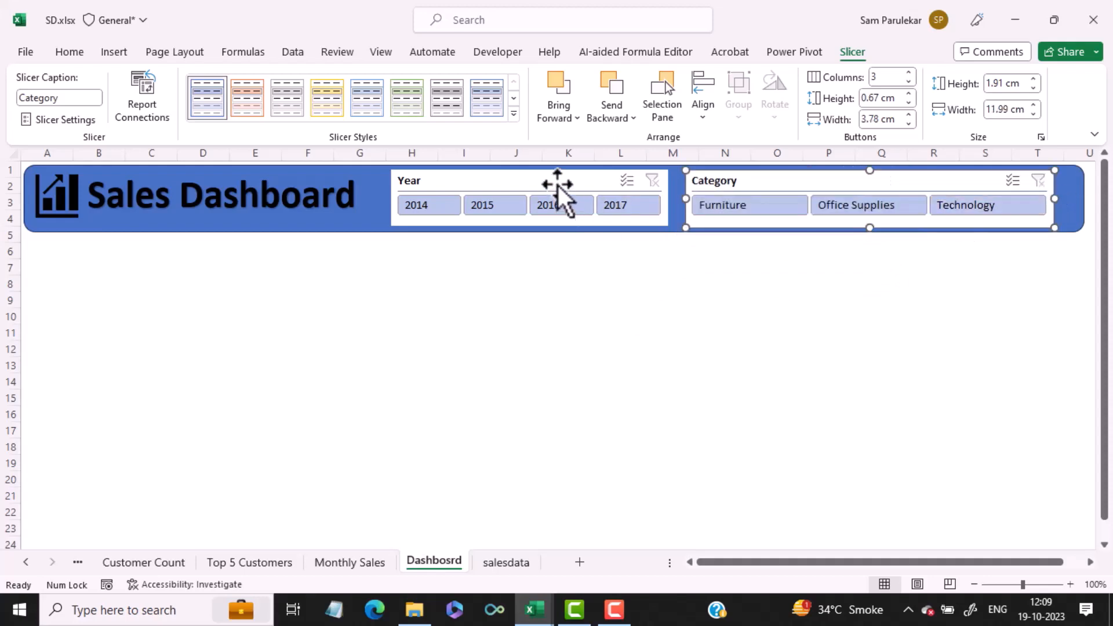
Step: Swap the slicers on the banner so Category comes before Year, and widen the Year slicer to about 9.79 cm
left_click_drag(559, 191, 827, 321)
left_click_drag(864, 179, 572, 179)
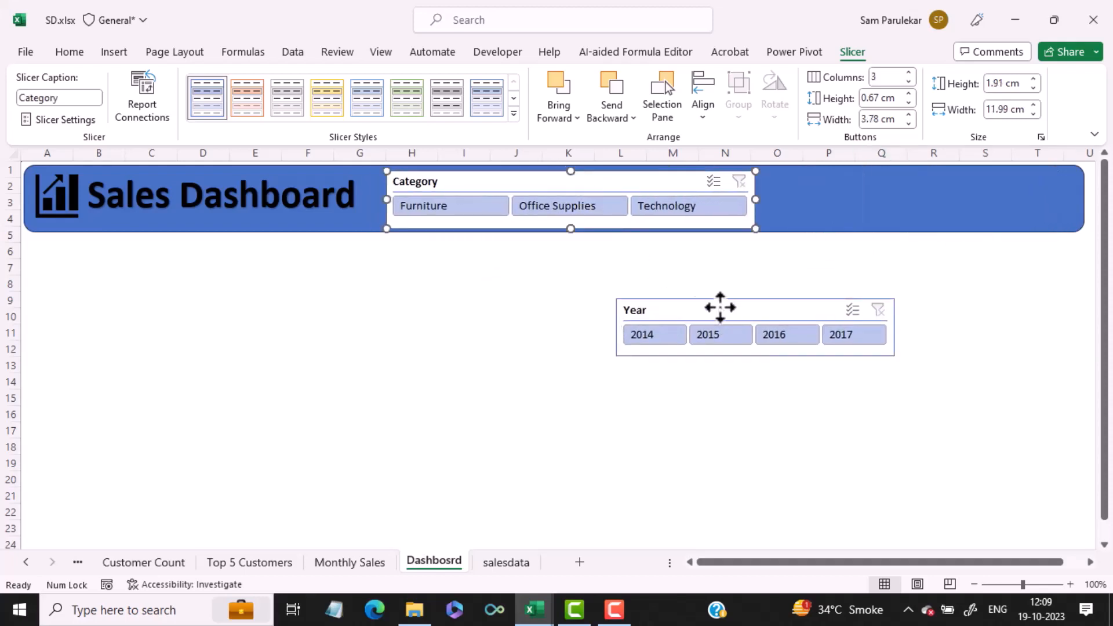
left_click_drag(721, 306, 870, 179)
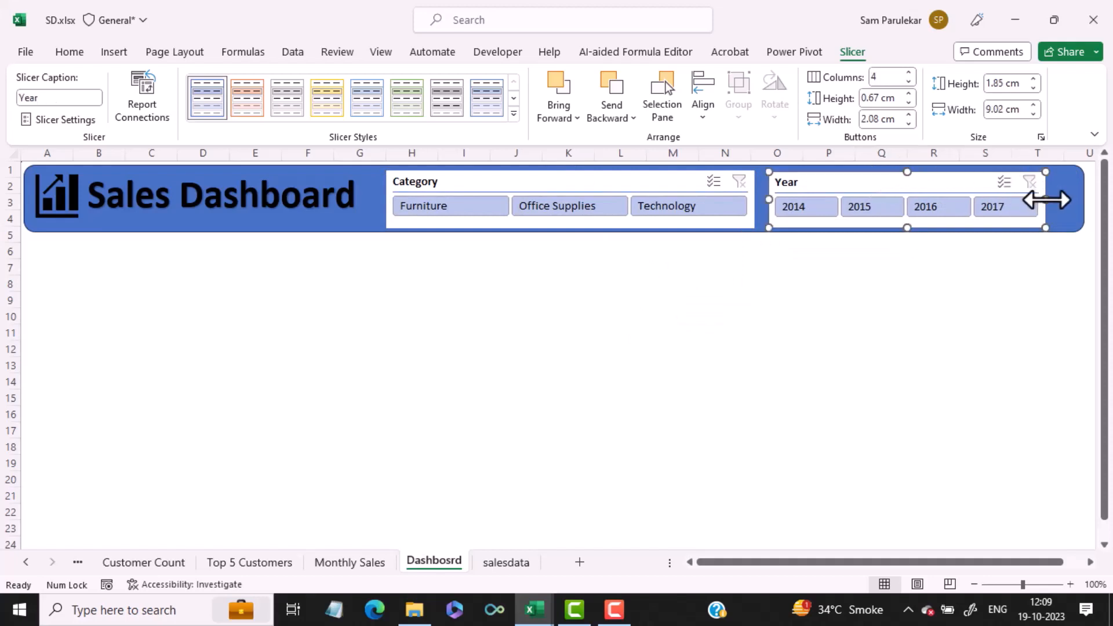
left_click_drag(1049, 198, 1070, 200)
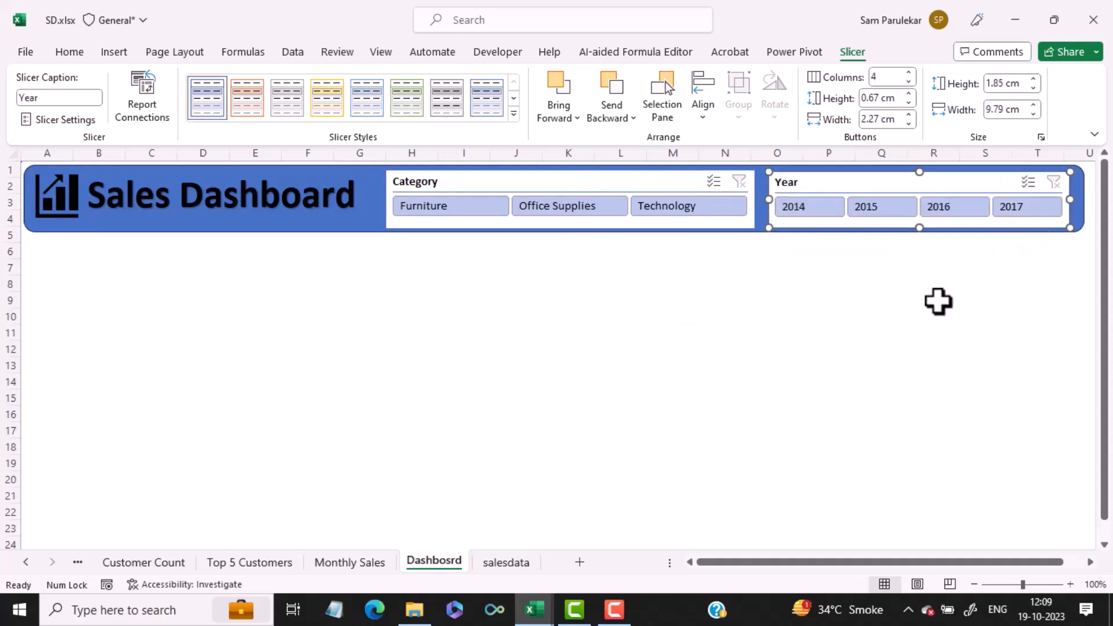
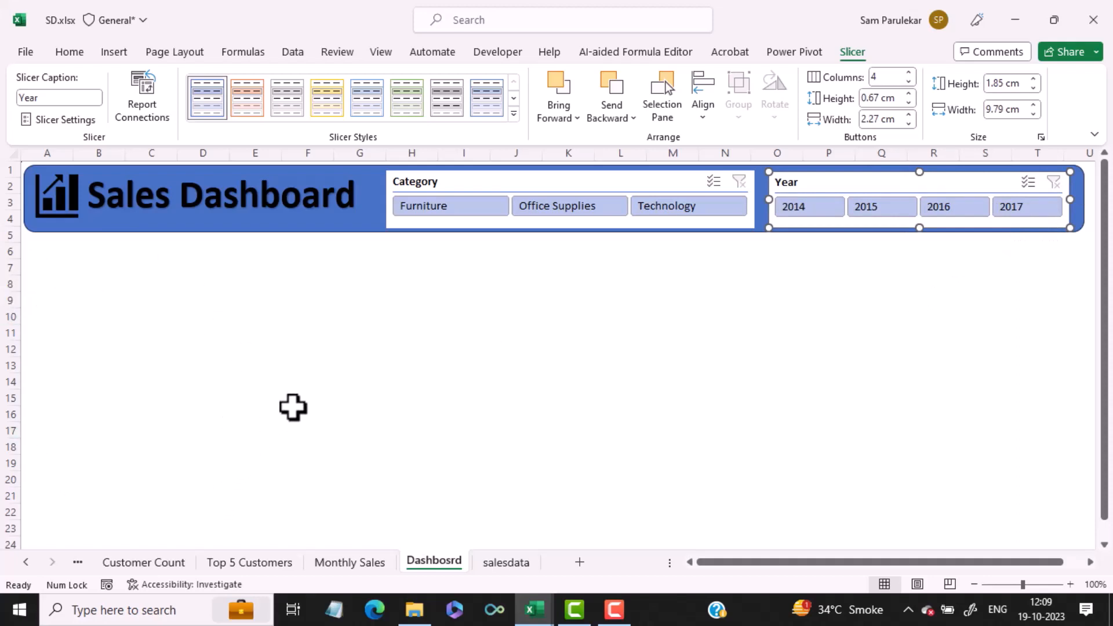
left_click(306, 398)
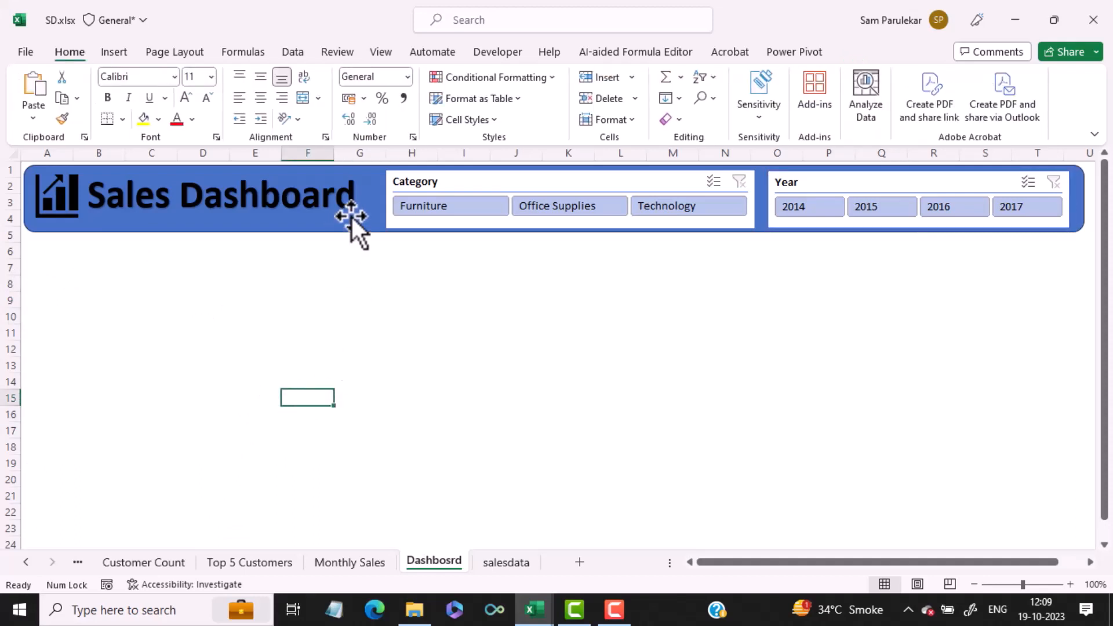
Step: Draw a rounded rectangle about 10.5 cm high and 9.23 cm wide below the banner, across columns A to F
left_click(113, 53)
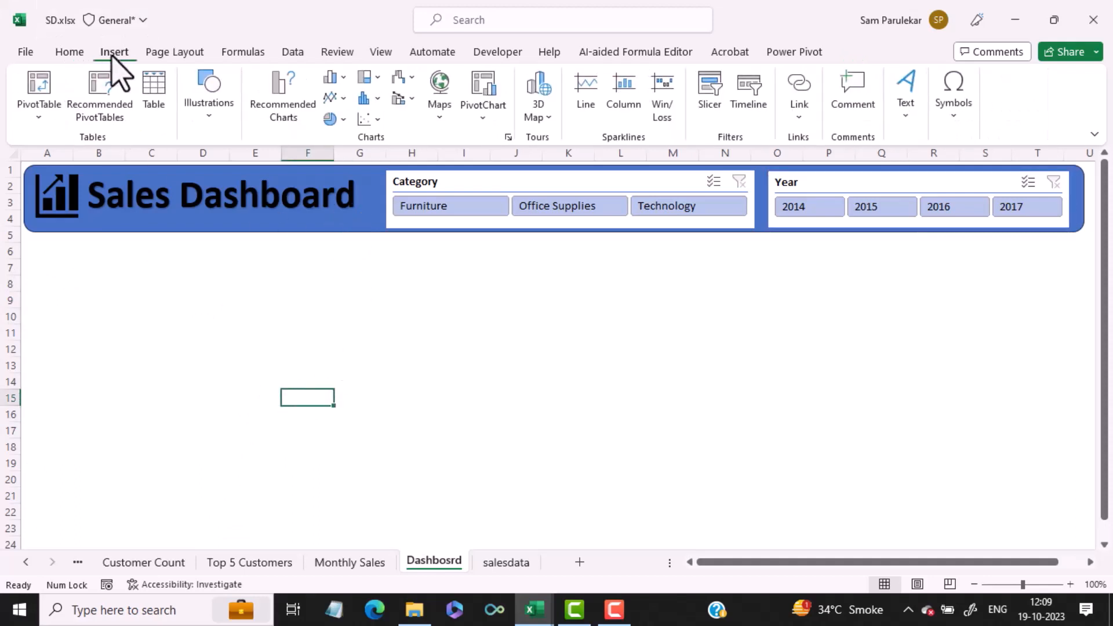
left_click(207, 129)
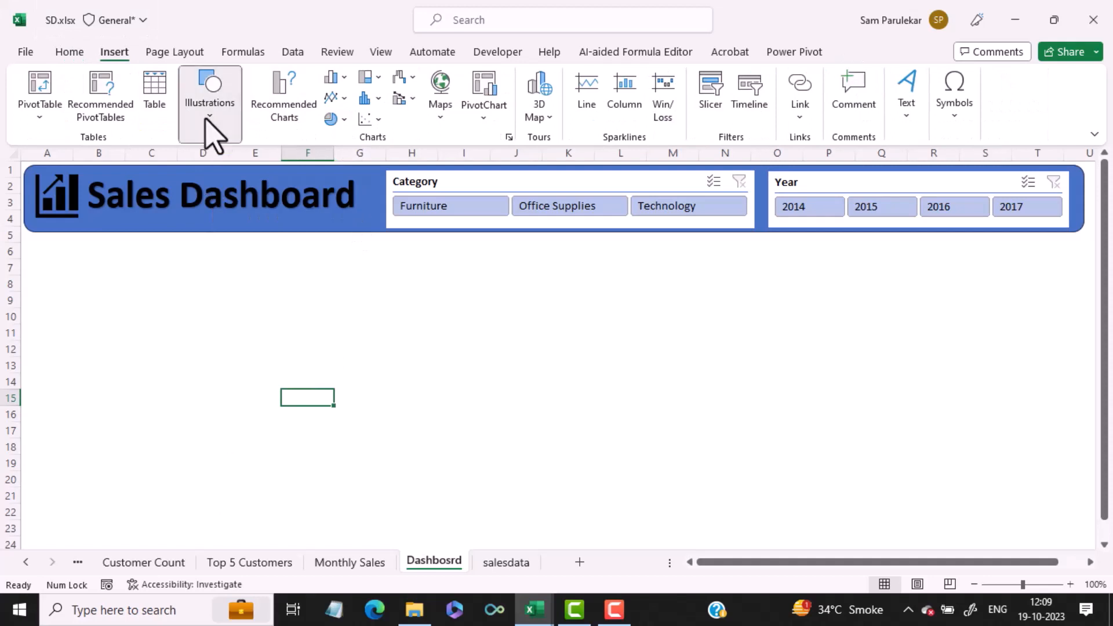
left_click(241, 197)
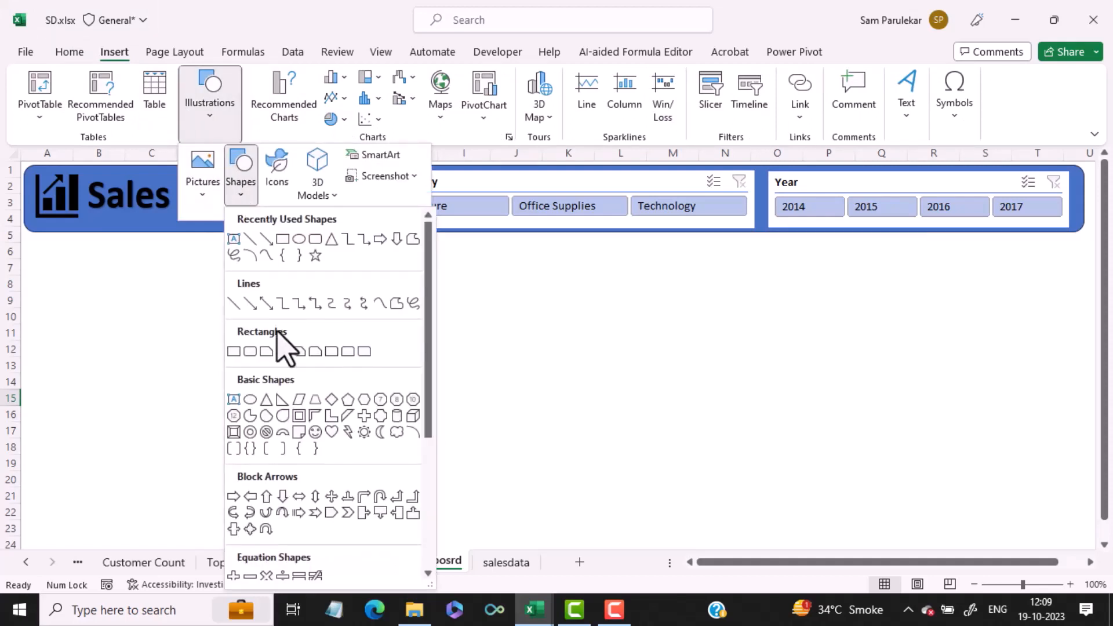
left_click(262, 354)
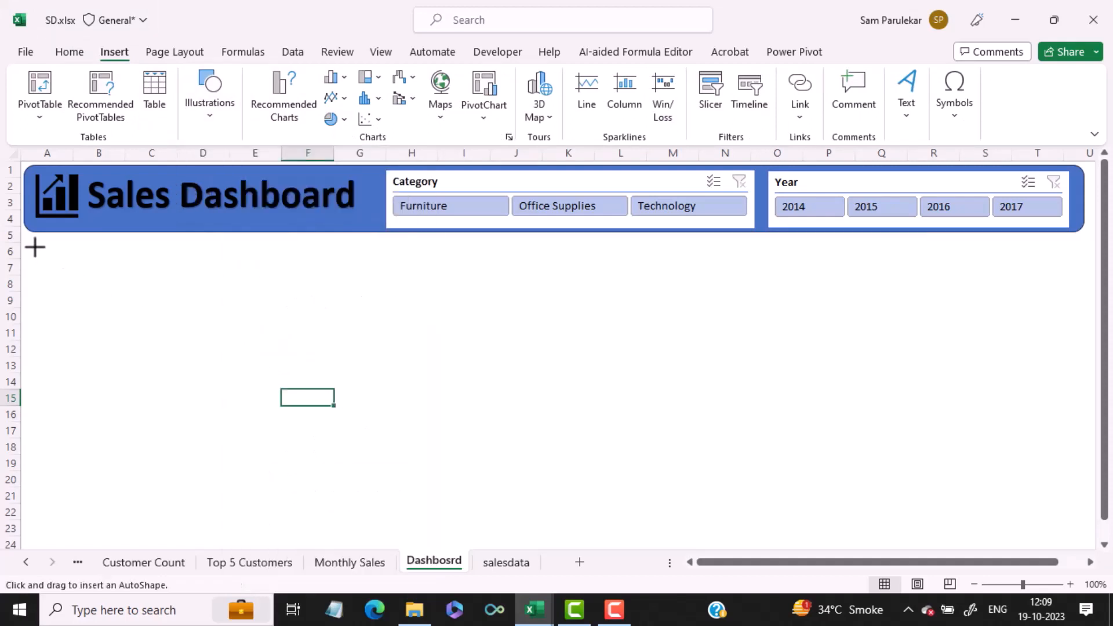
left_click_drag(29, 248, 313, 521)
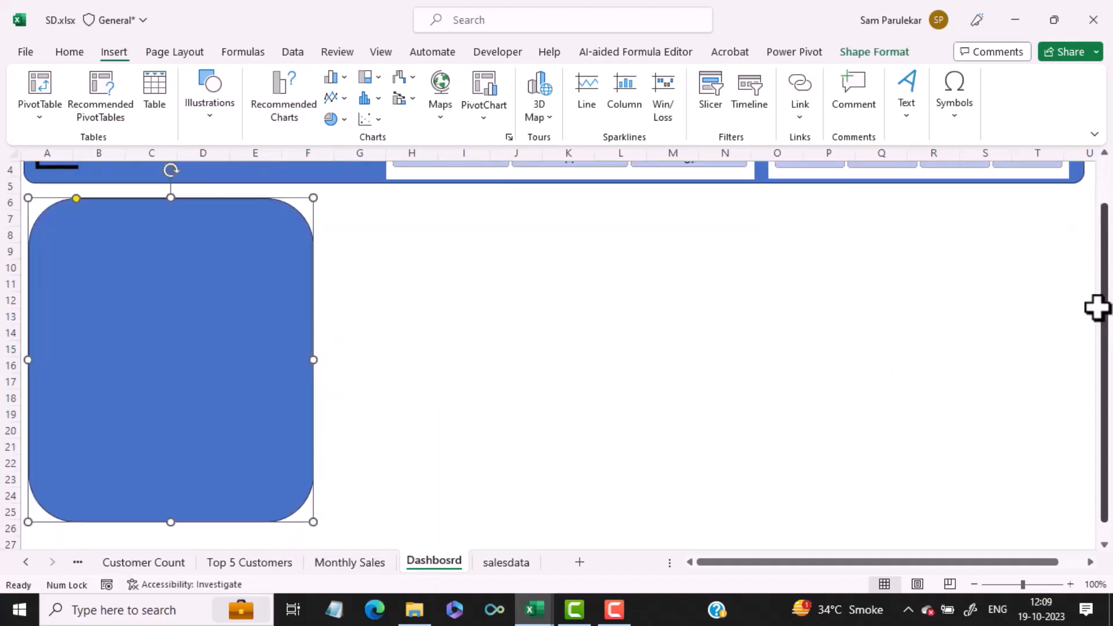
Step: Move the rounded rectangle up just beneath the banner, shorten it to about 9.9 cm, and make its corners much less rounded
scroll(1107, 313, "up", 1)
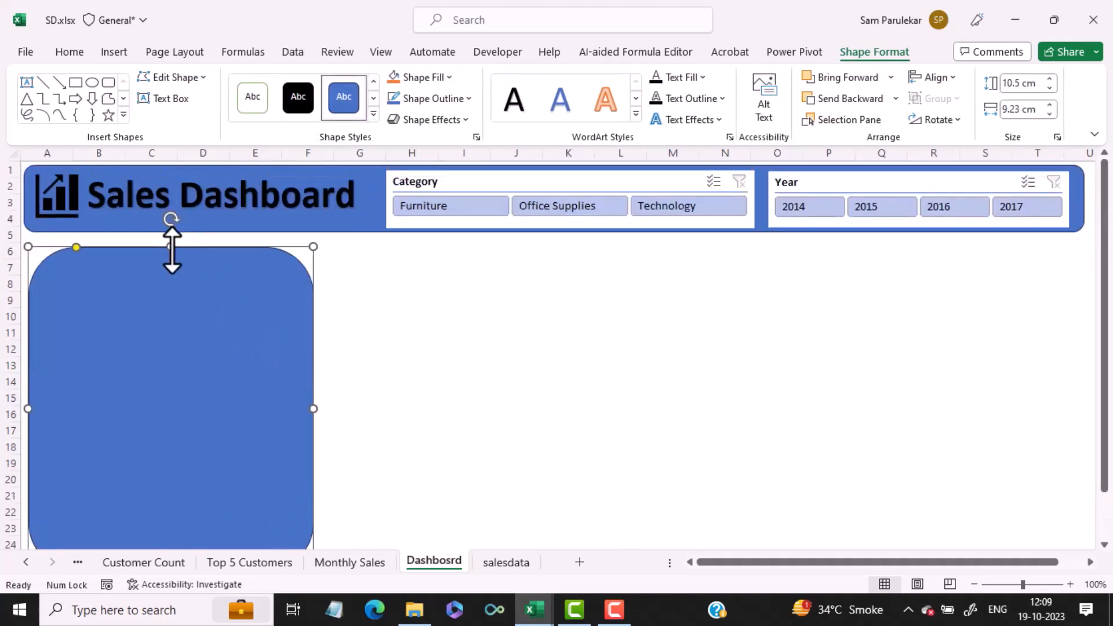
mouse_move(228, 252)
left_mouse_down()
mouse_move(229, 241)
mouse_move(214, 250)
left_mouse_up()
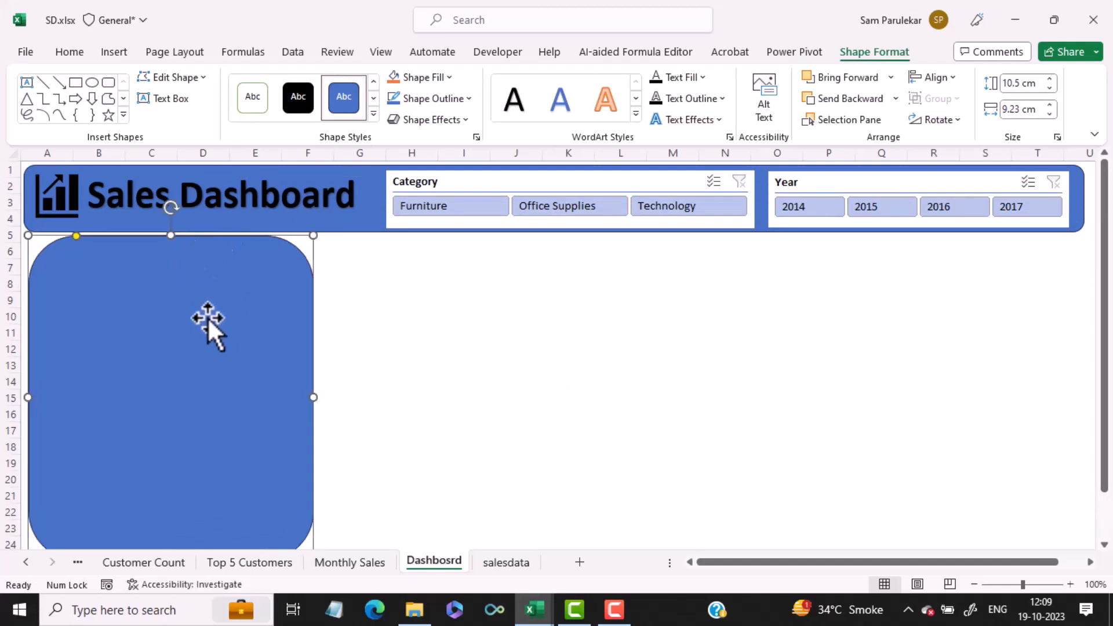
scroll(208, 325, "down", 1)
left_click_drag(174, 511, 173, 491)
scroll(348, 361, "up", 1)
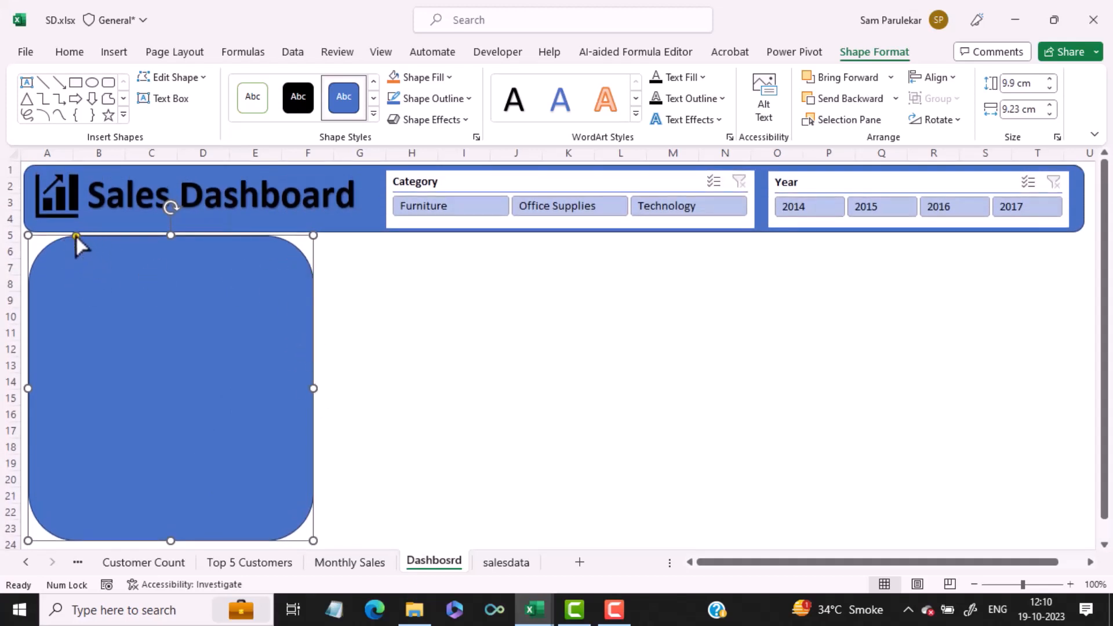
left_click_drag(76, 236, 42, 245)
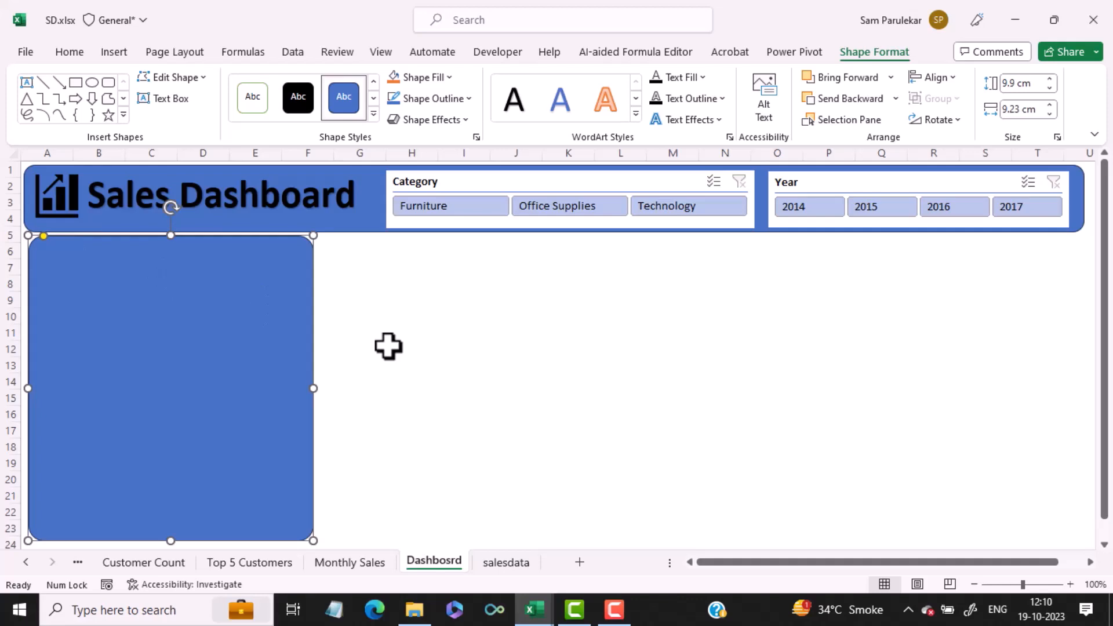
Step: Following the salesdata.xlsx layout, duplicate the tall panel in SD.xlsx, place the copy beside it and resize it to about 4.9 by 24.77 cm
left_click(531, 609)
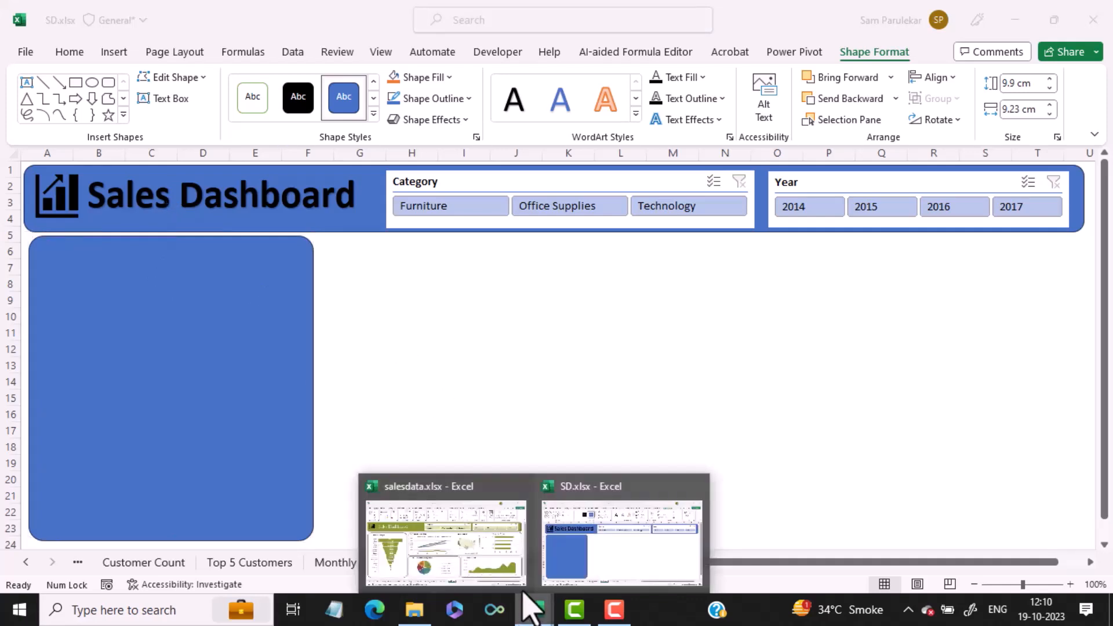
left_click(435, 556)
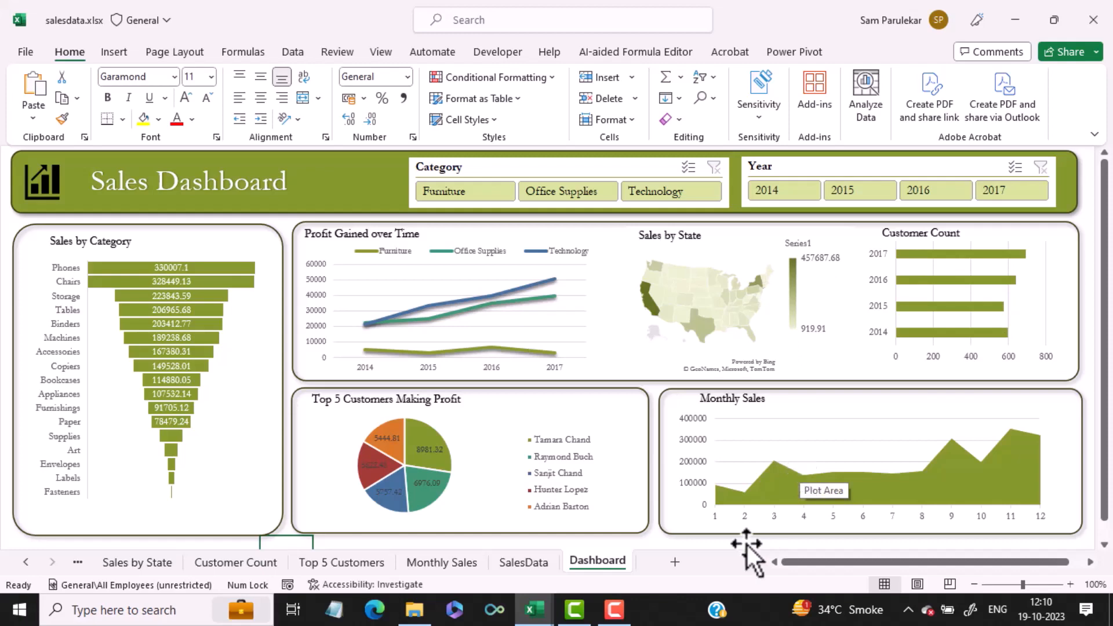
mouse_move(542, 615)
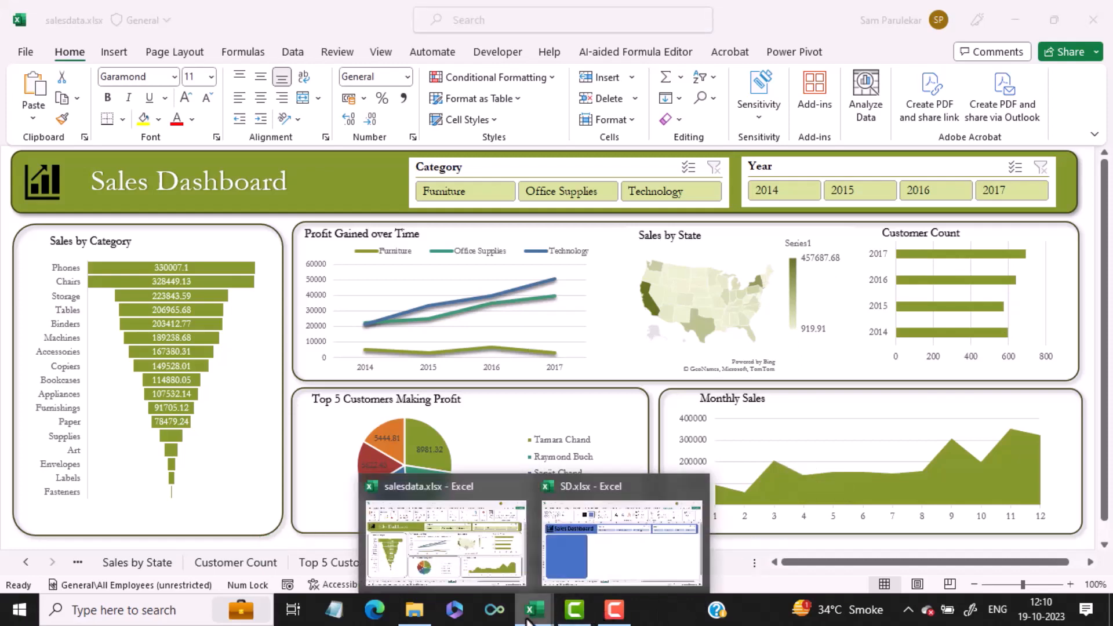
left_click(589, 583)
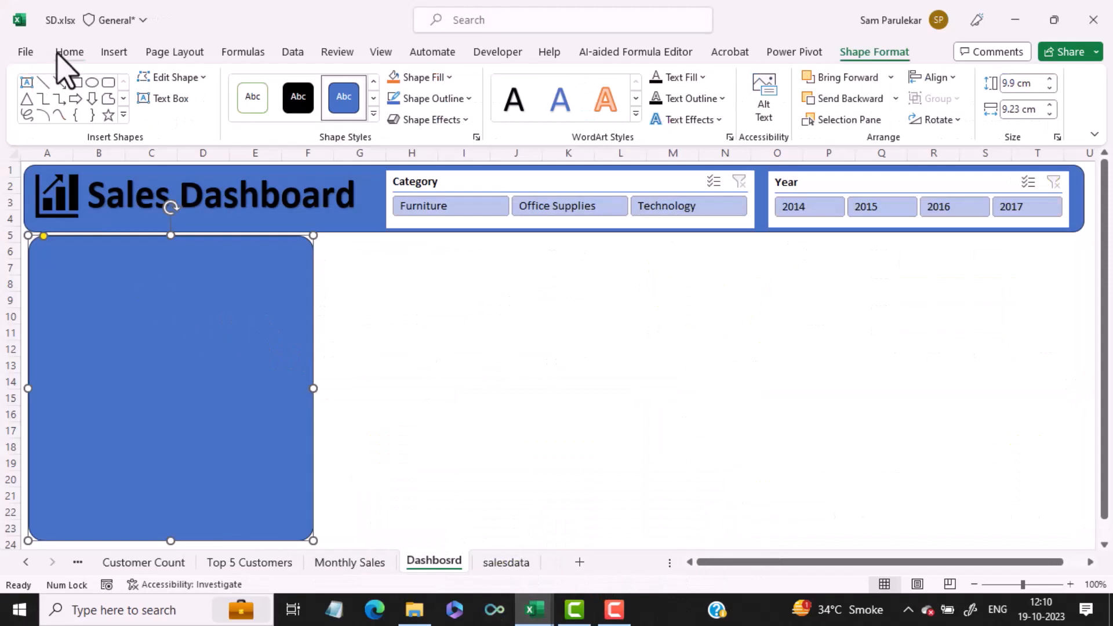
key("ctrl+d")
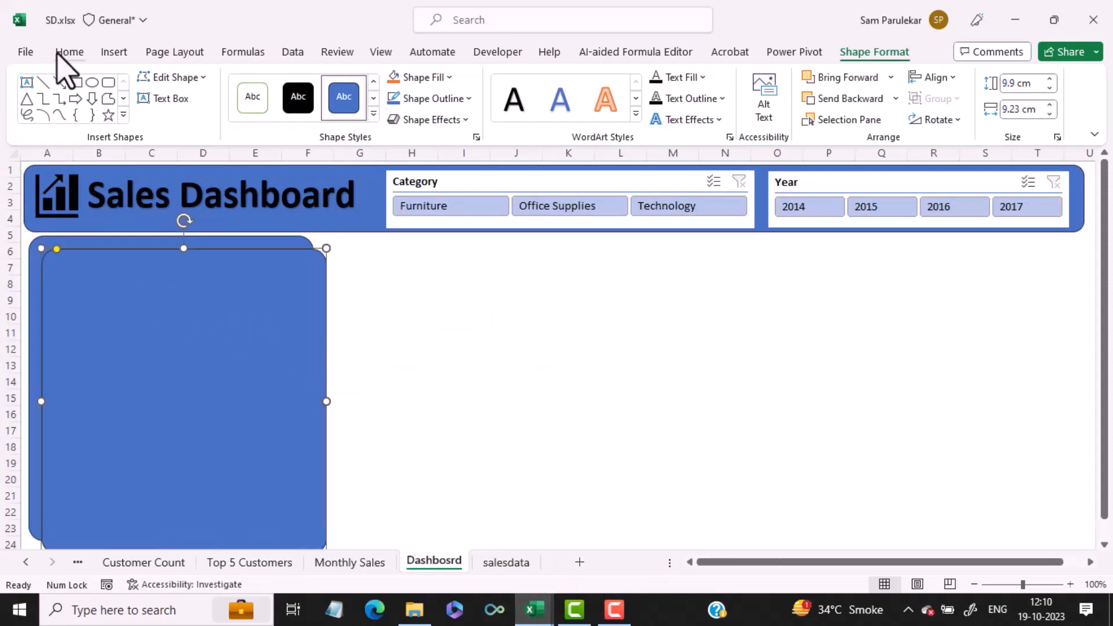
left_click_drag(233, 293, 514, 278)
left_click_drag(619, 389, 822, 400)
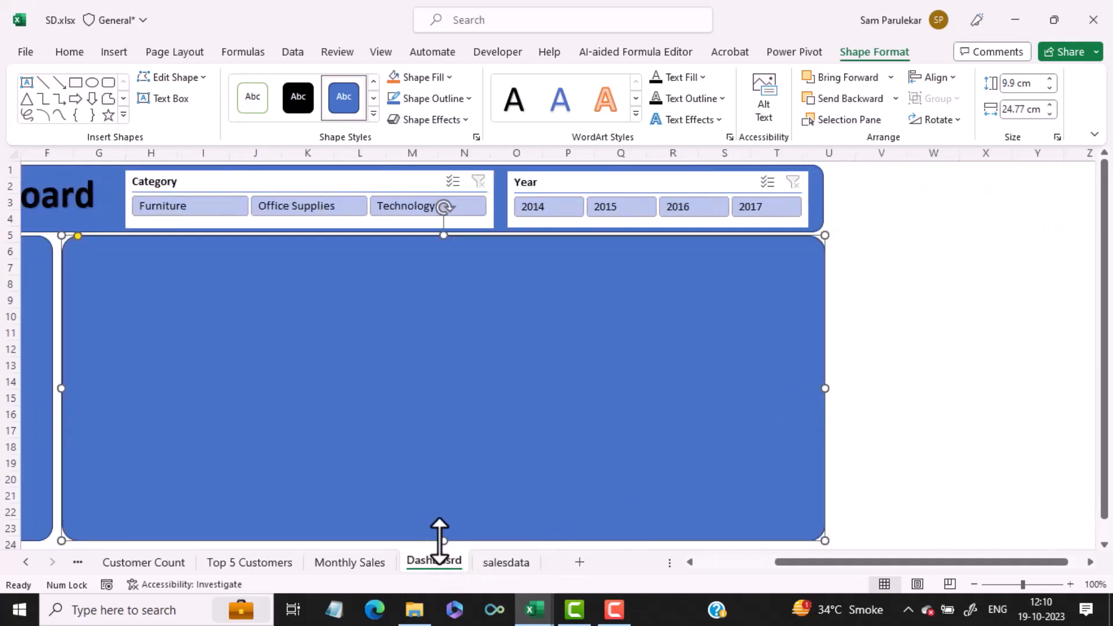
left_click_drag(438, 527, 416, 383)
left_click_drag(914, 563, 800, 586)
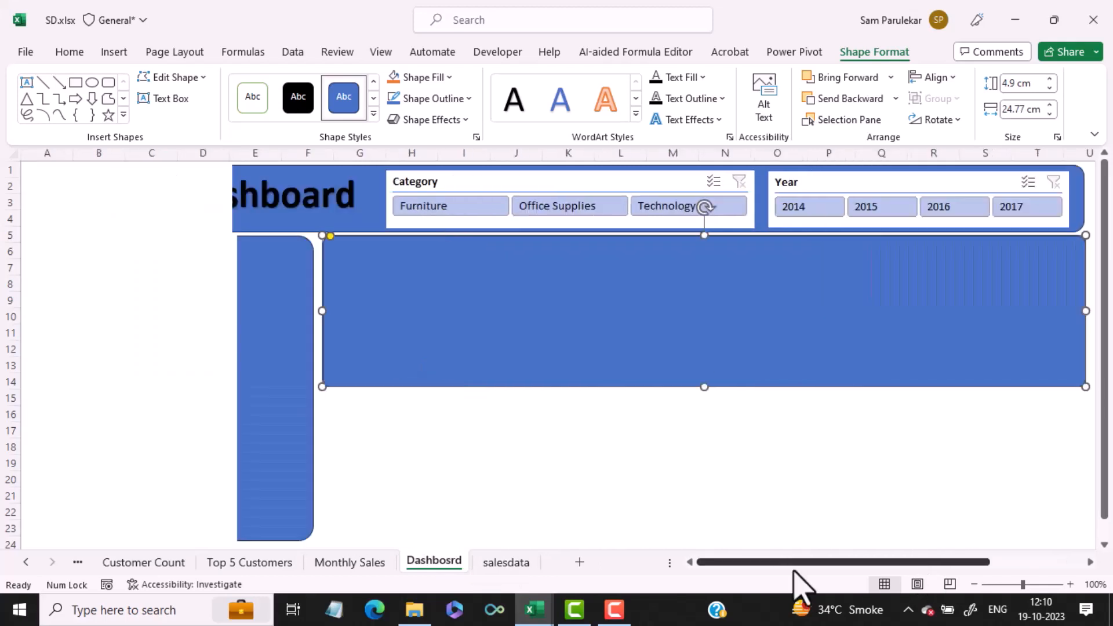
left_click(574, 445)
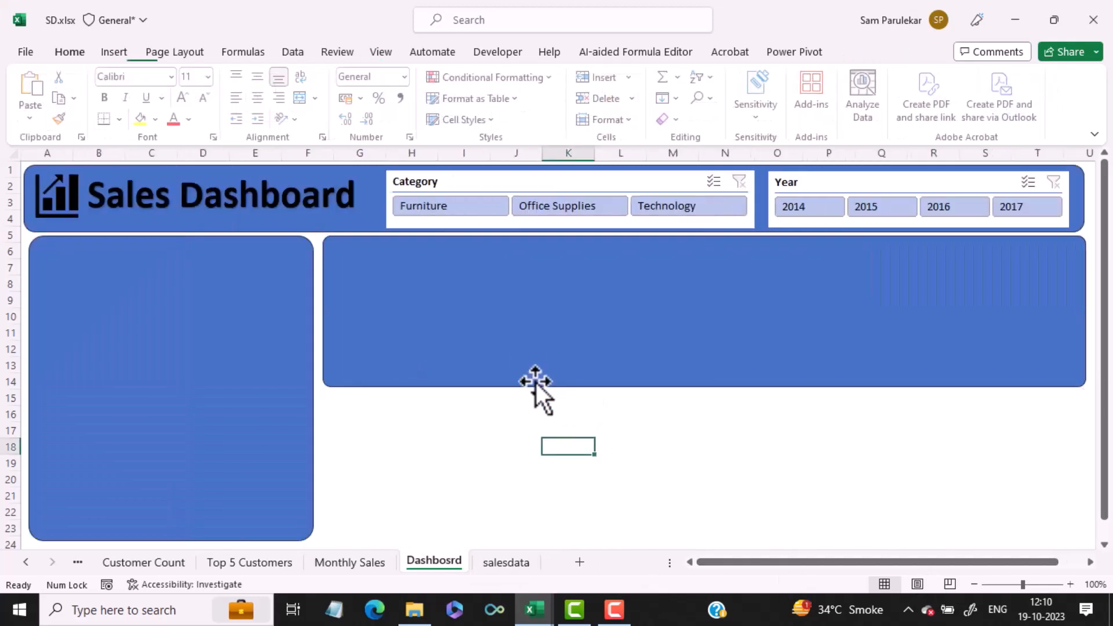
Step: Duplicate the wide panel and place the copy directly beneath the original
left_click(527, 338)
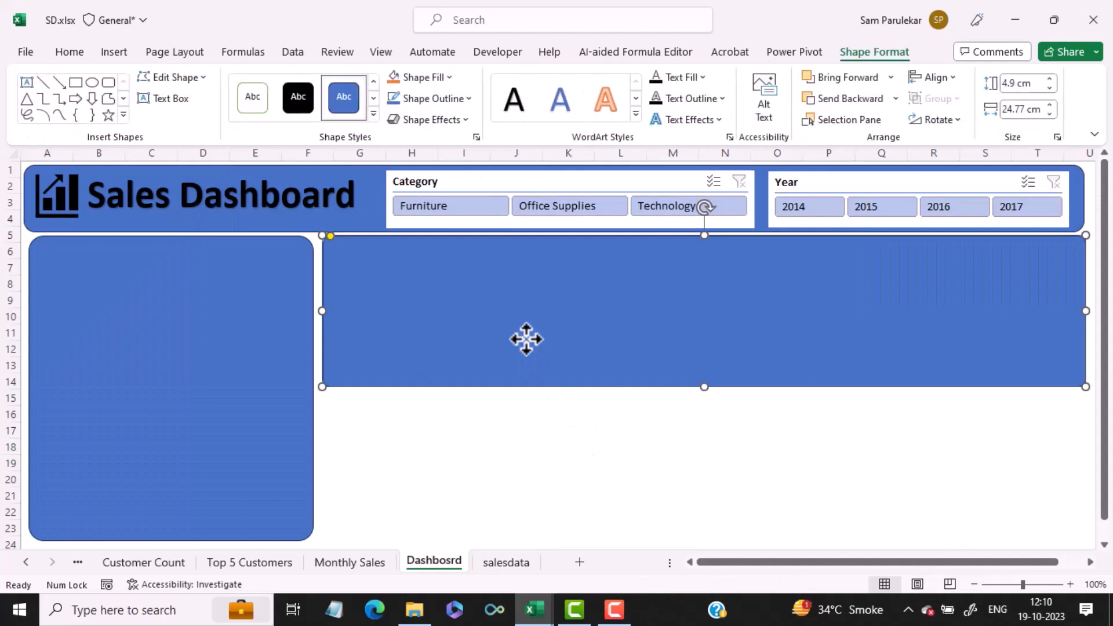
key("ctrl+d")
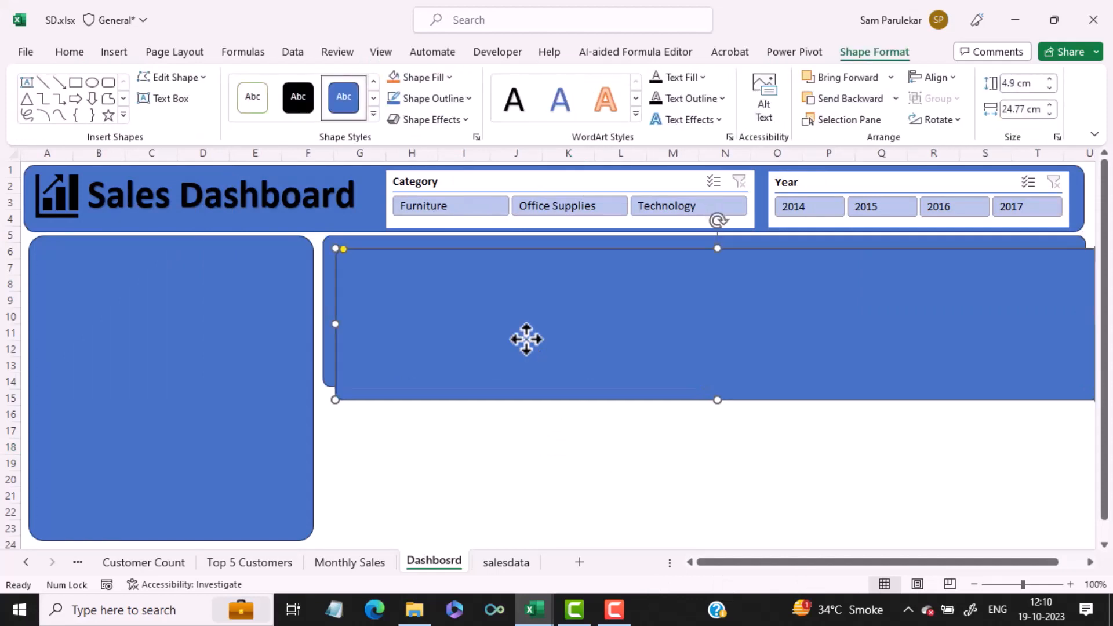
left_click_drag(477, 387, 466, 501)
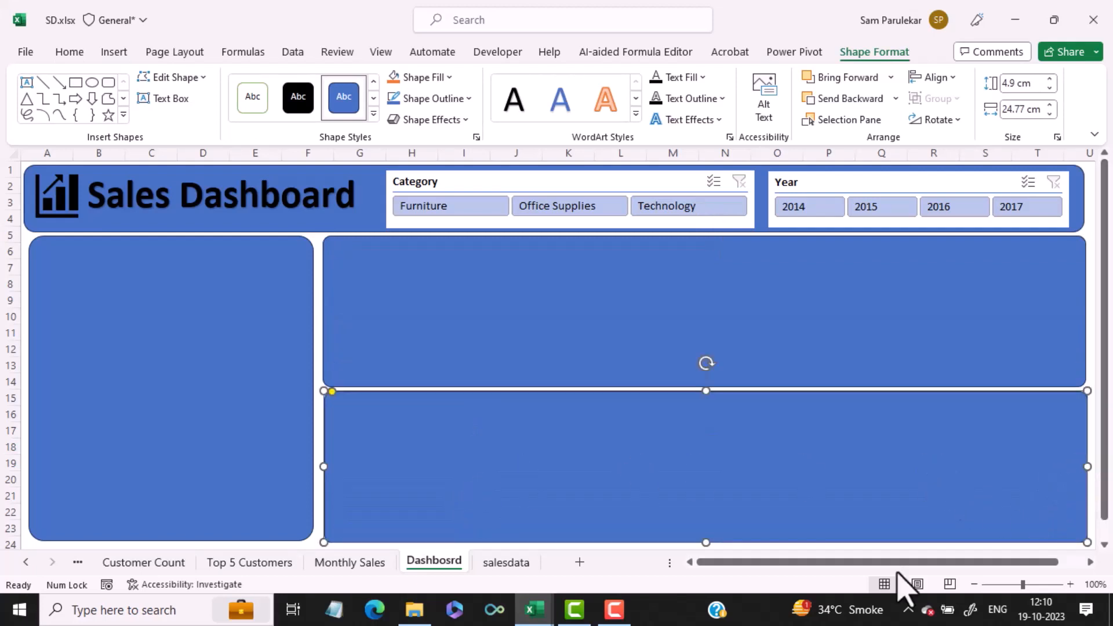
Step: Check the lower panels in the salesdata.xlsx dashboard, and narrow the lower copy in SD.xlsx to about 11.91 cm
left_click(534, 609)
left_click(471, 579)
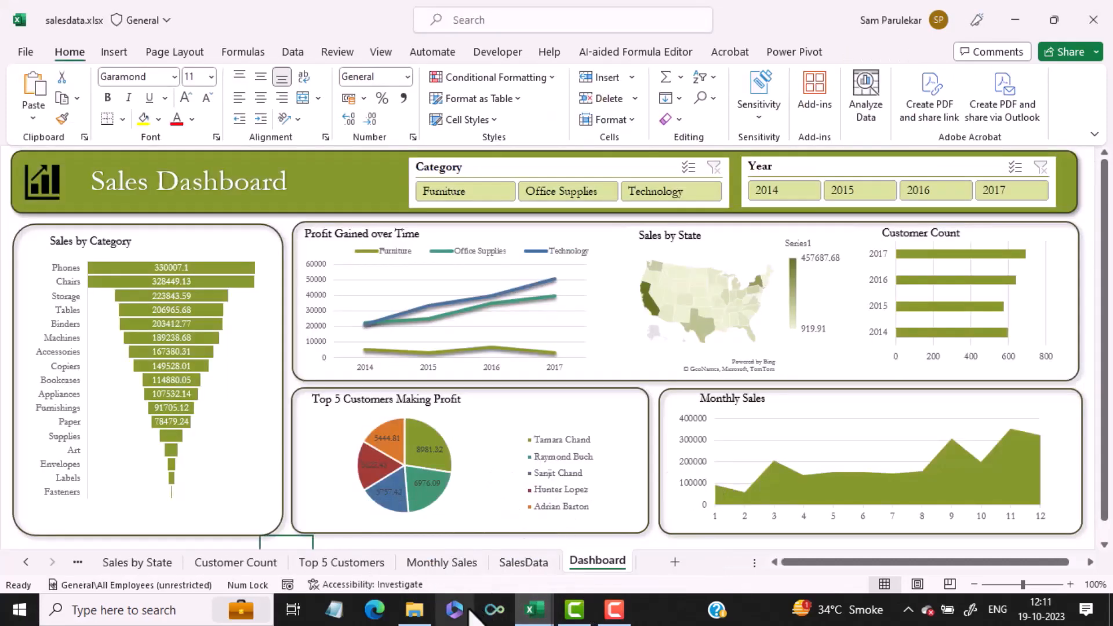
left_click(532, 609)
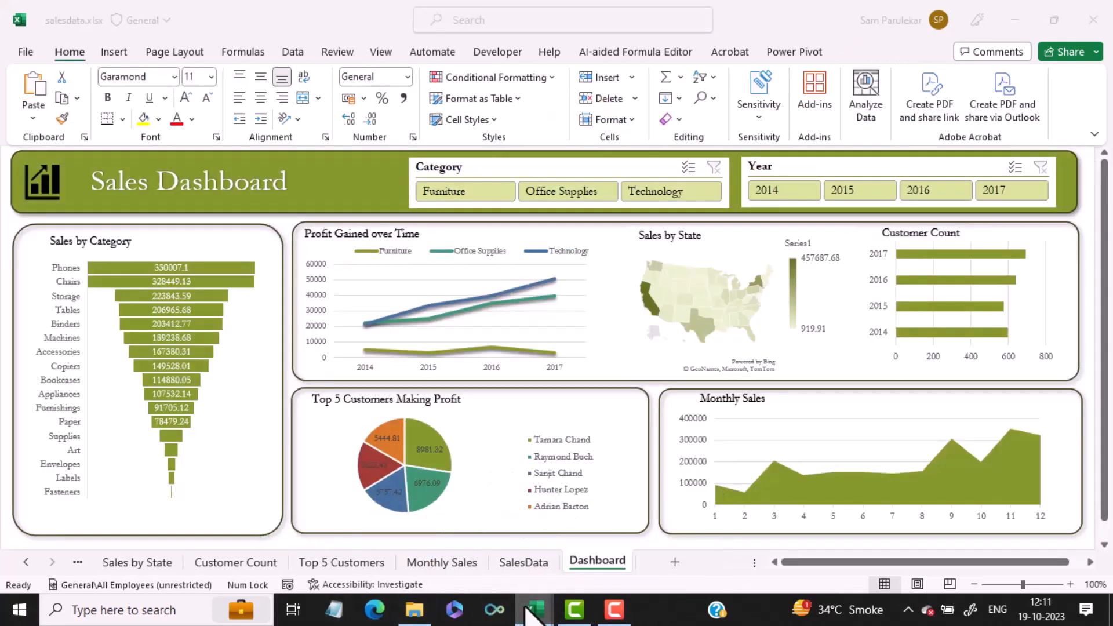
left_click(608, 580)
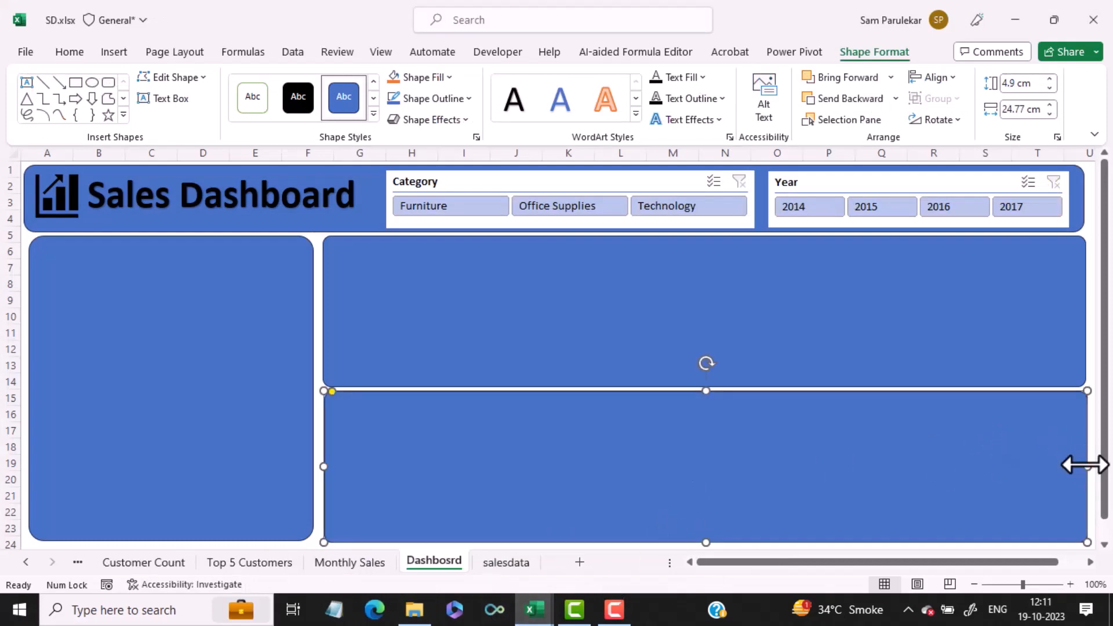
left_click_drag(1084, 468, 689, 479)
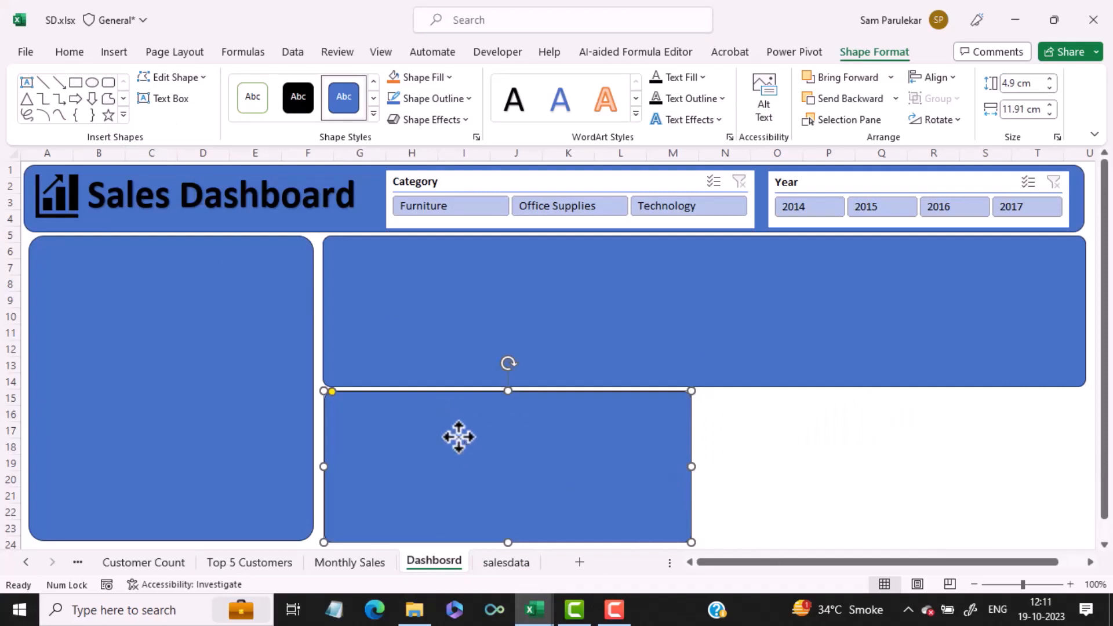
Step: Duplicate the narrowed lower panel, place the copy beside it under the wide panel's far end, and widen both to about 12.33 cm
key("ctrl+d")
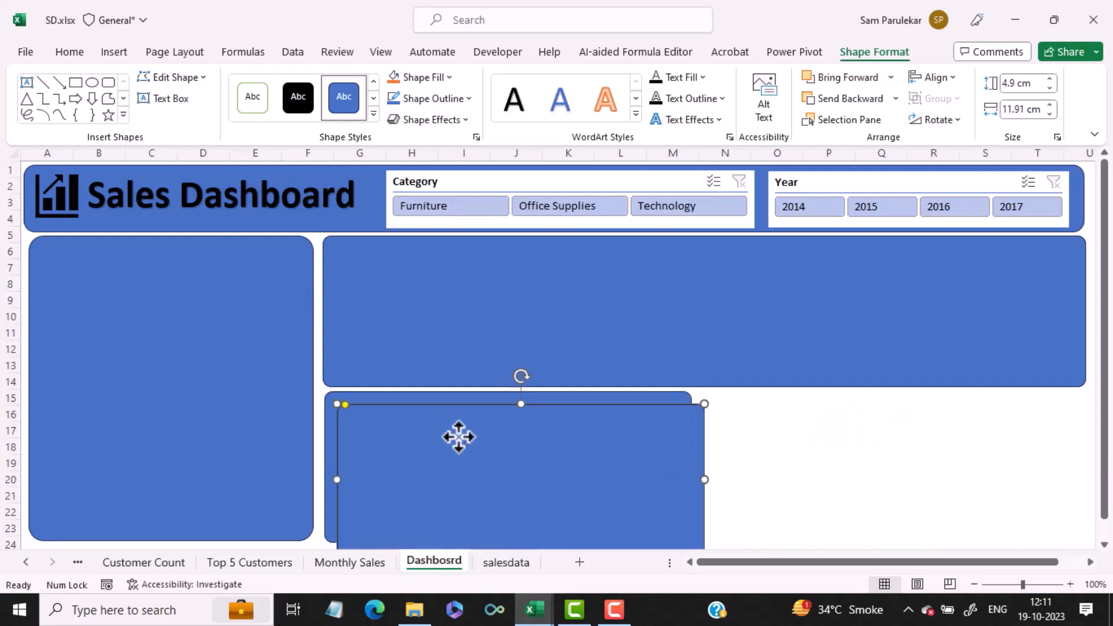
left_click_drag(568, 439, 946, 432)
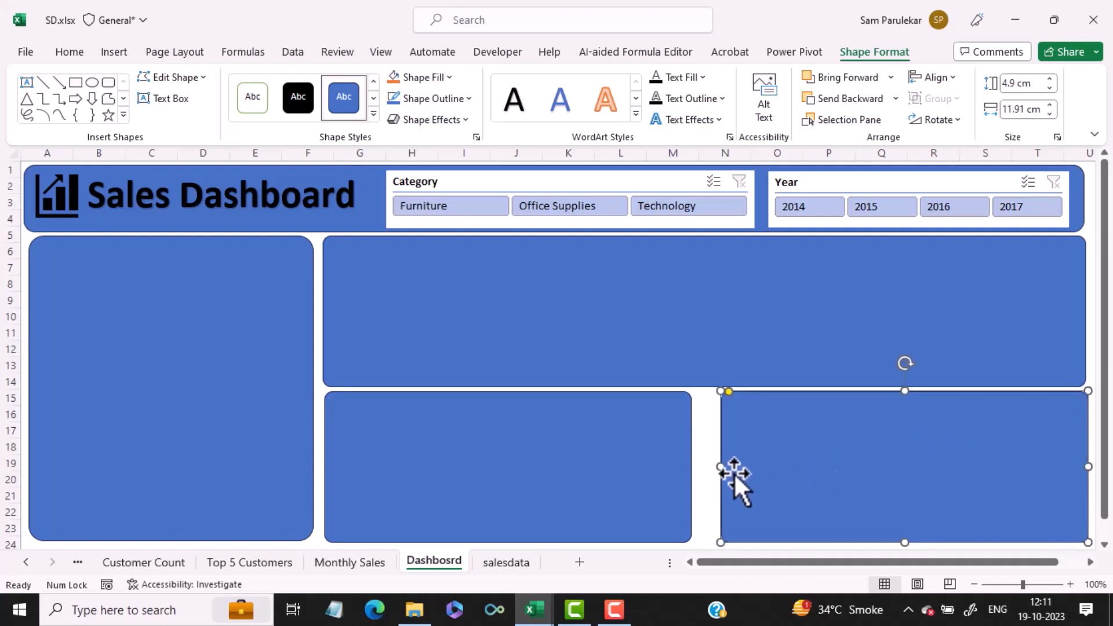
left_click_drag(719, 467, 704, 467)
left_click(666, 475)
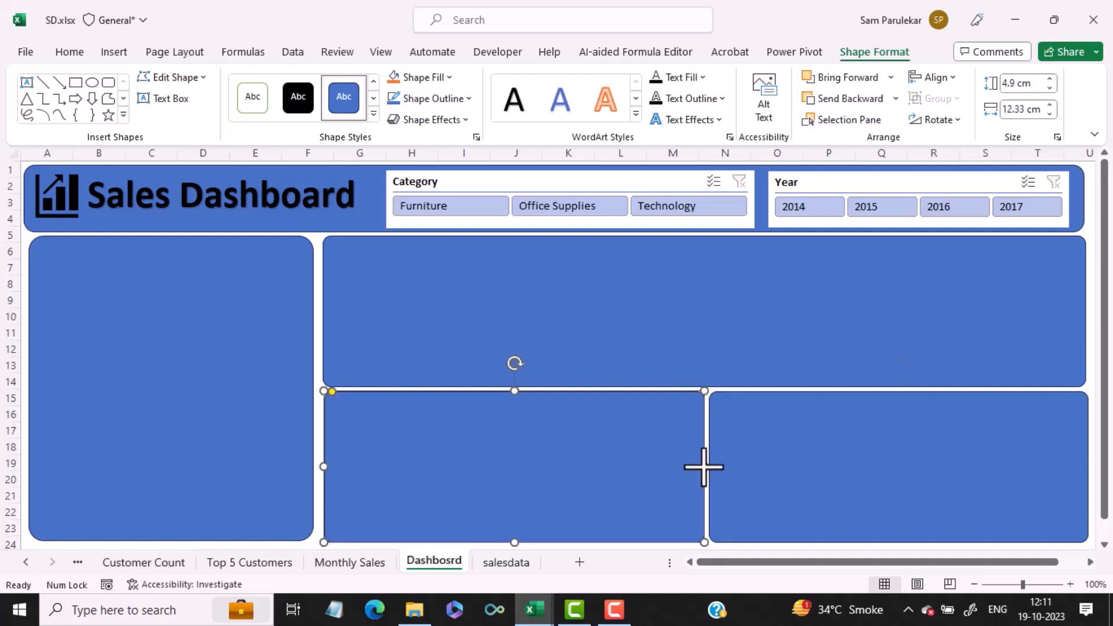
left_click(835, 446)
left_click(894, 290)
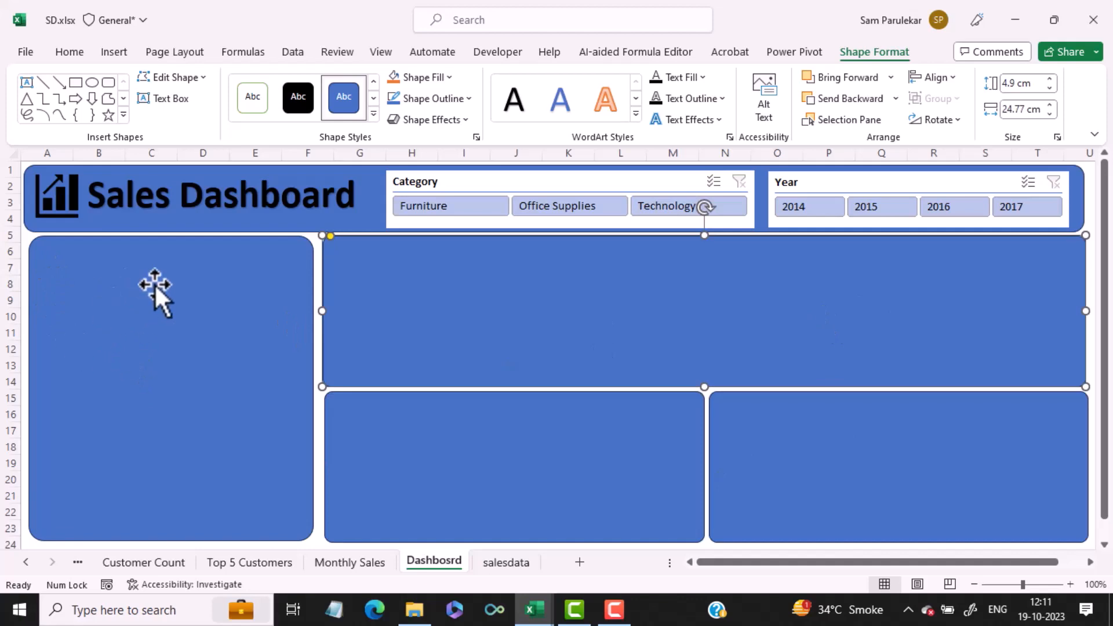
Step: Copy the funnel chart from the Sales by Category sheet into the tall dashboard panel, and move it down to leave room above it
left_click(25, 562)
left_click(25, 562)
left_click(25, 562)
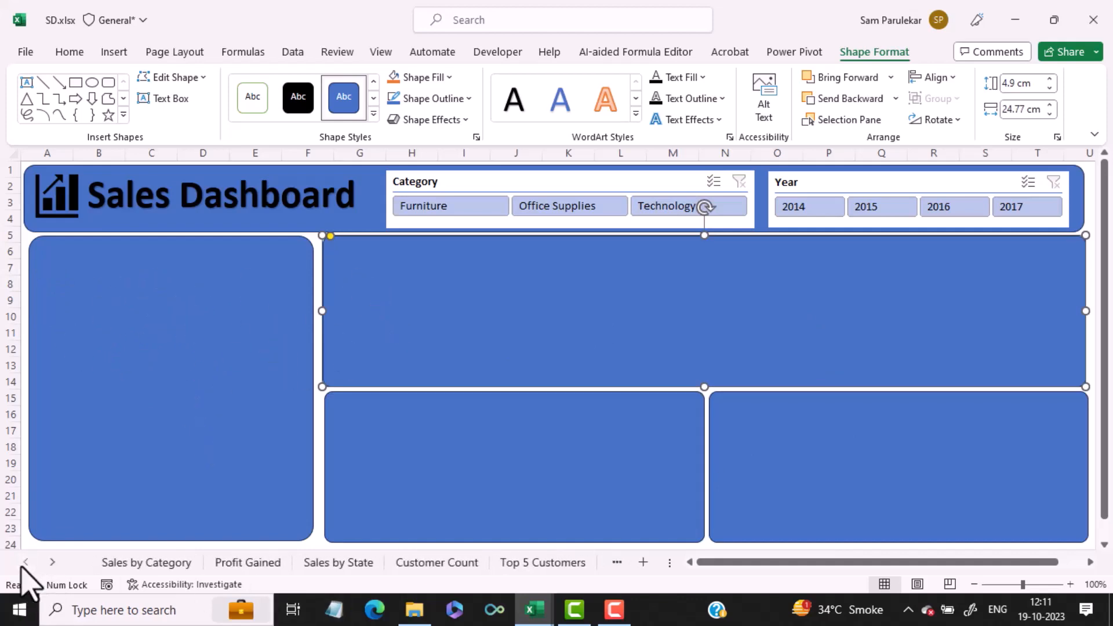
left_click(130, 563)
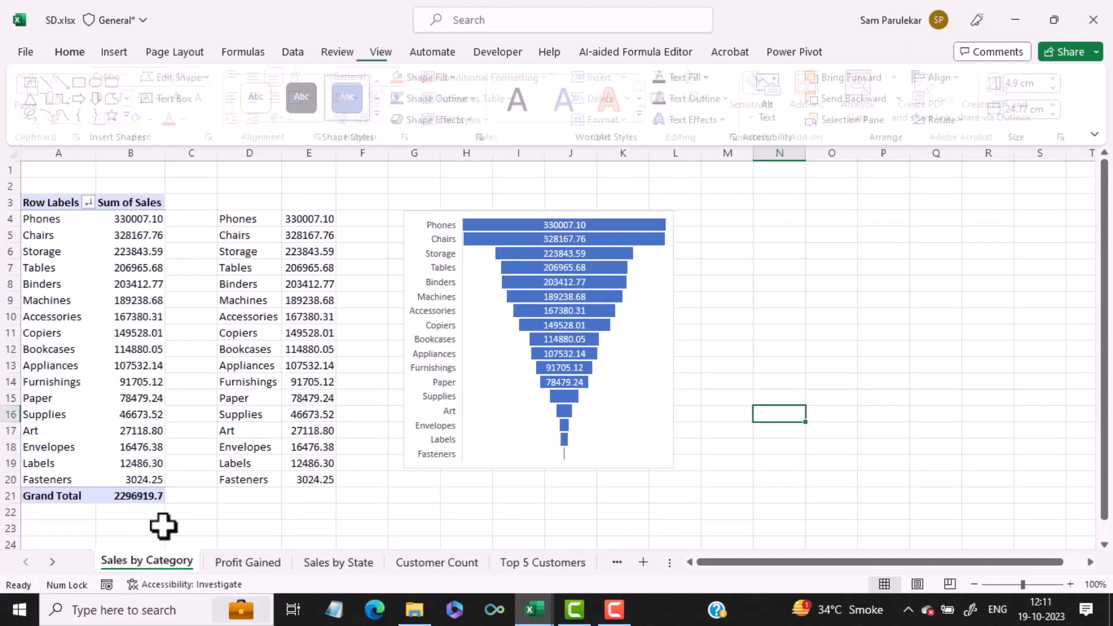
left_click(655, 313)
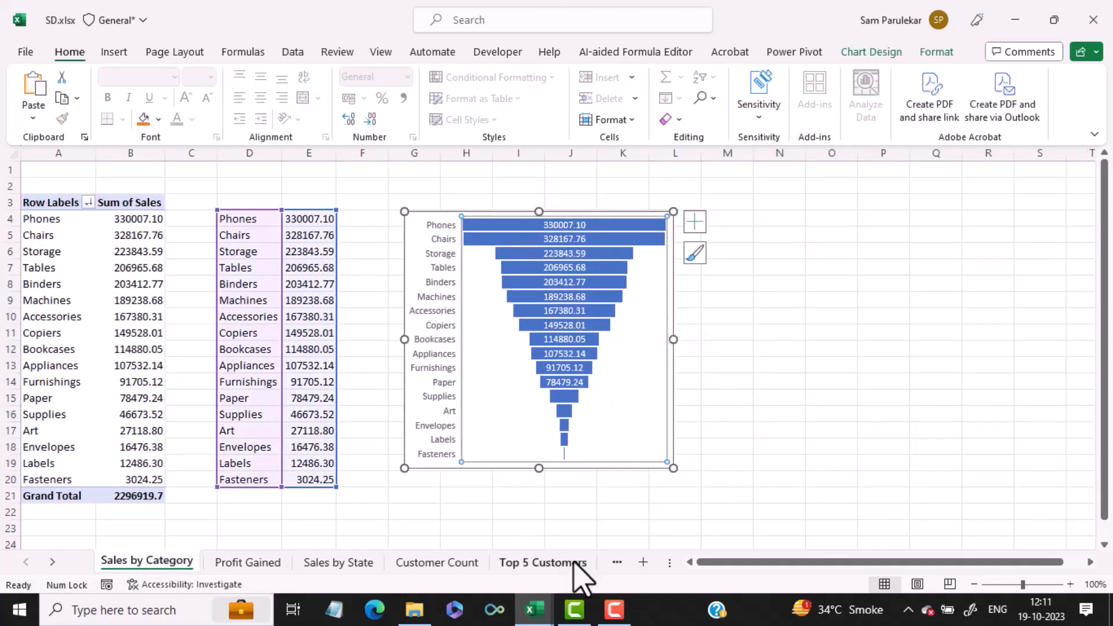
left_click(52, 562)
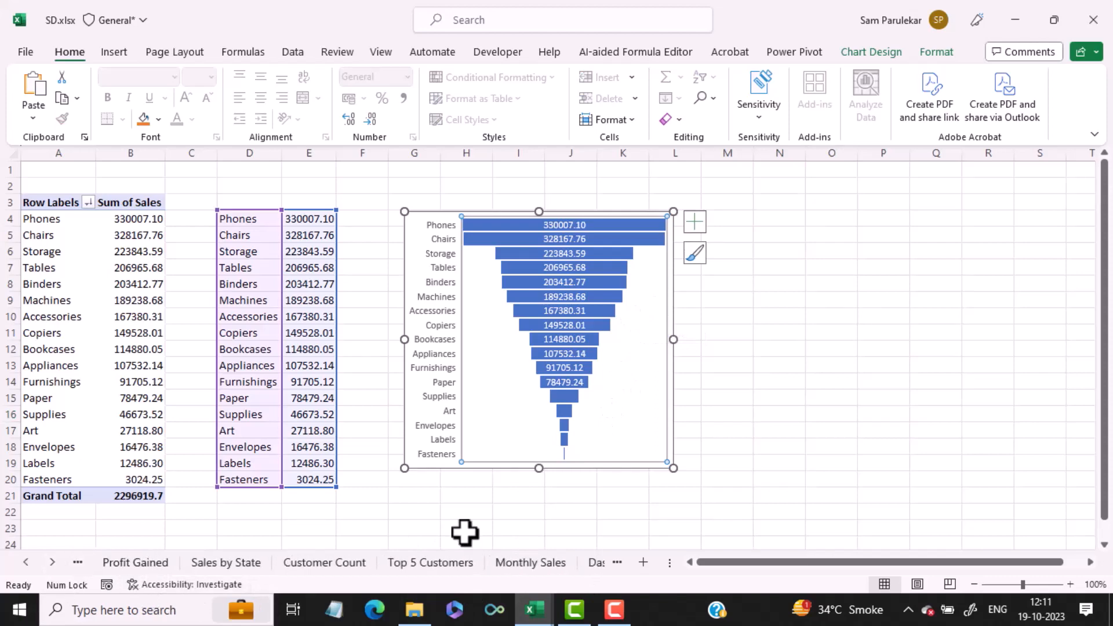
left_click(597, 562)
left_click(195, 378)
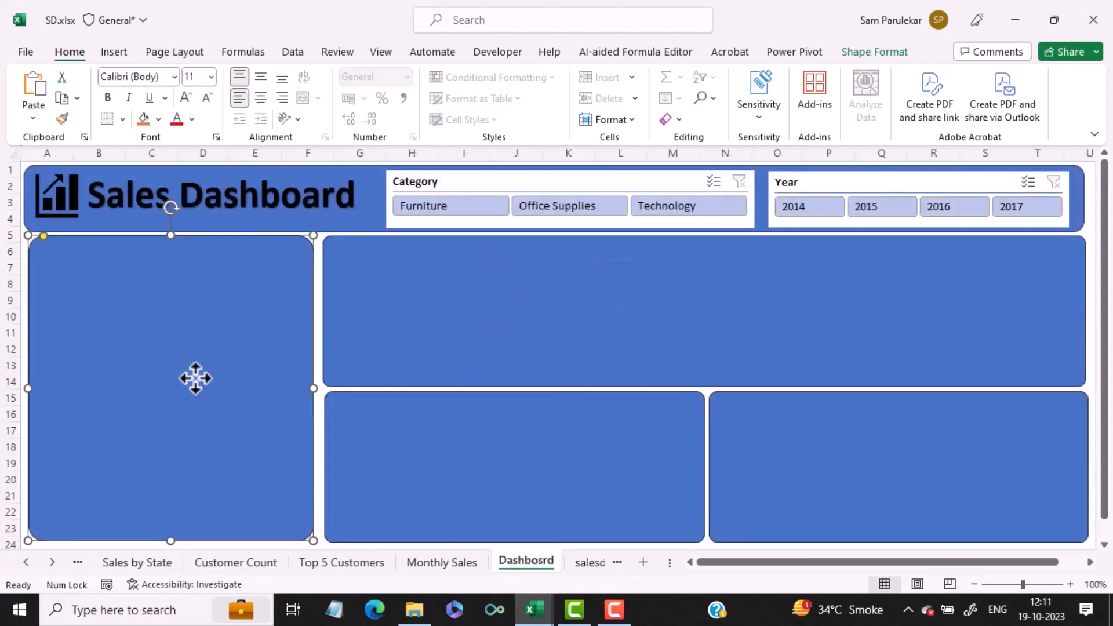
key("ctrl+v")
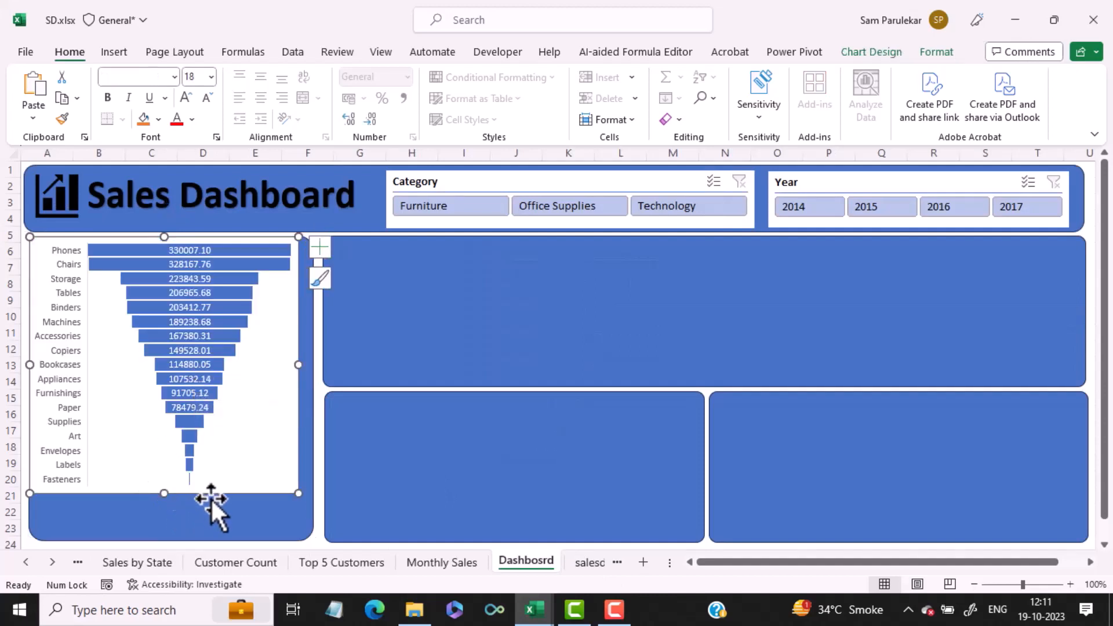
left_click_drag(217, 492, 220, 521)
Step: Set the funnel chart's plot area to no fill and no border line
right_click(279, 429)
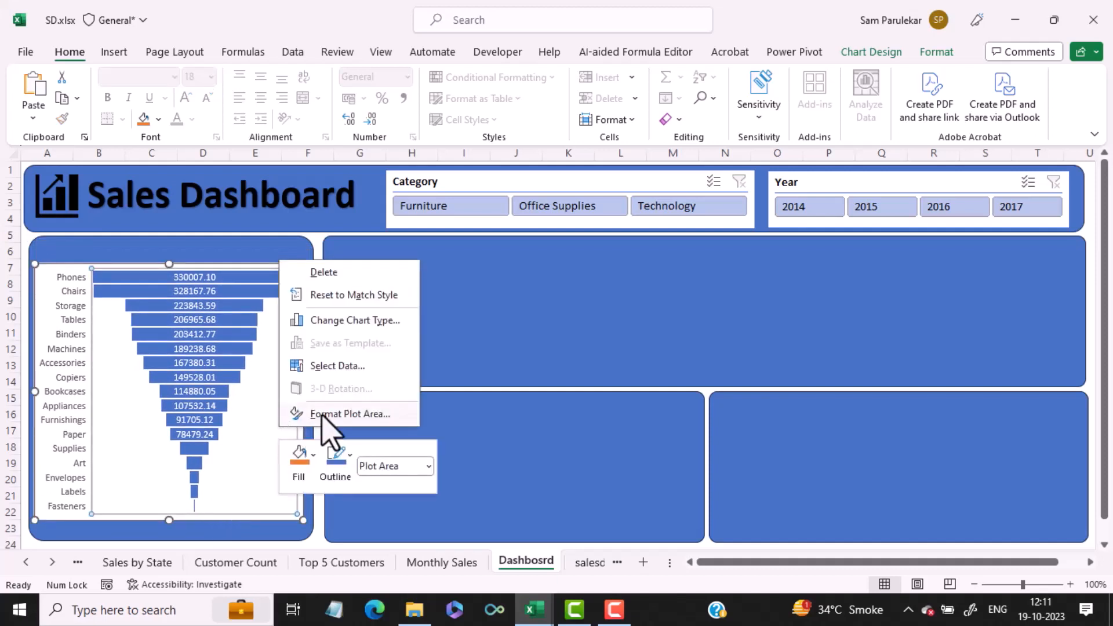
left_click(328, 413)
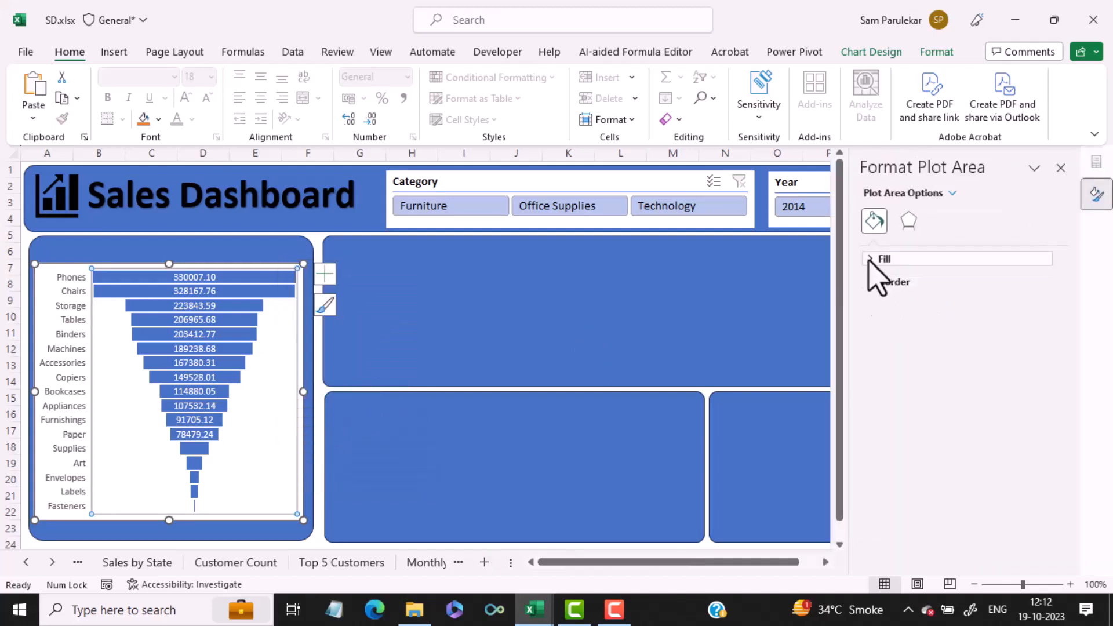
left_click(870, 259)
left_click(883, 284)
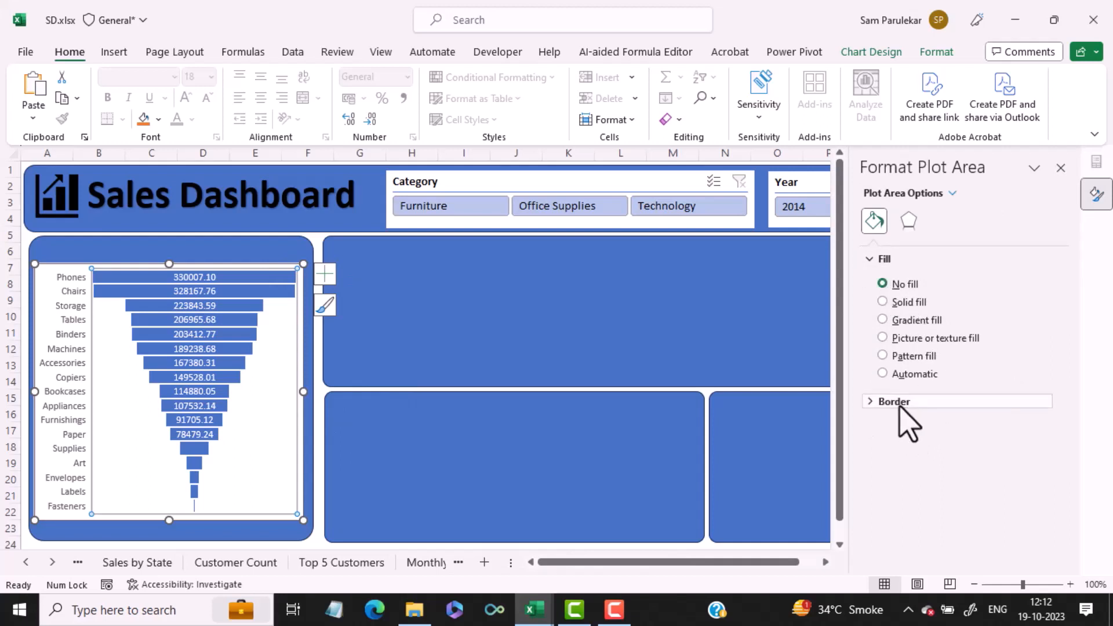
left_click(870, 402)
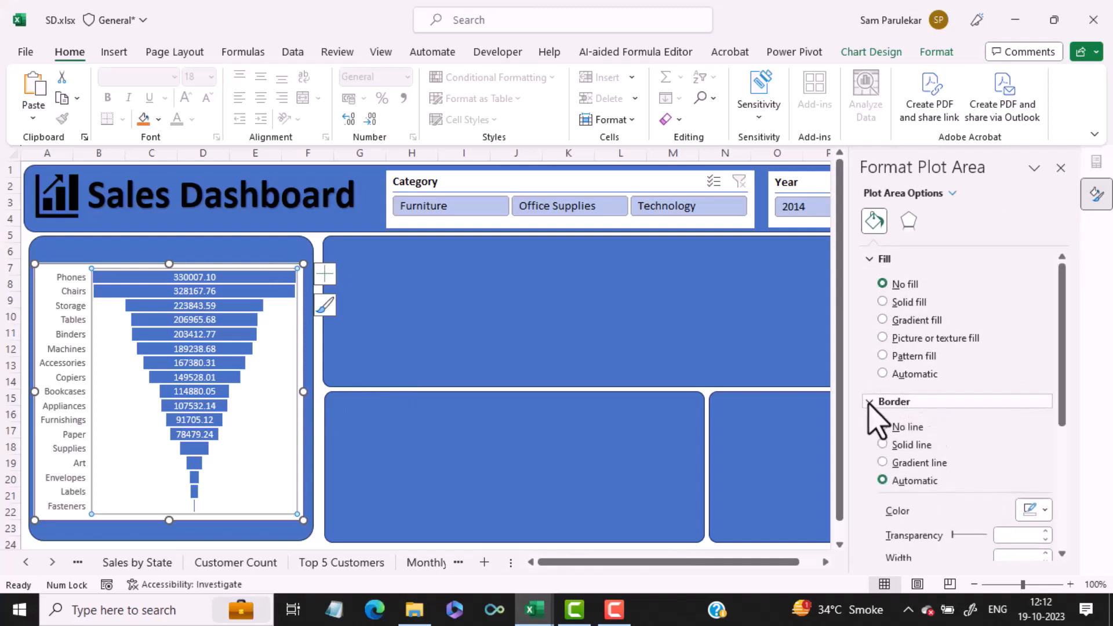
left_click(883, 426)
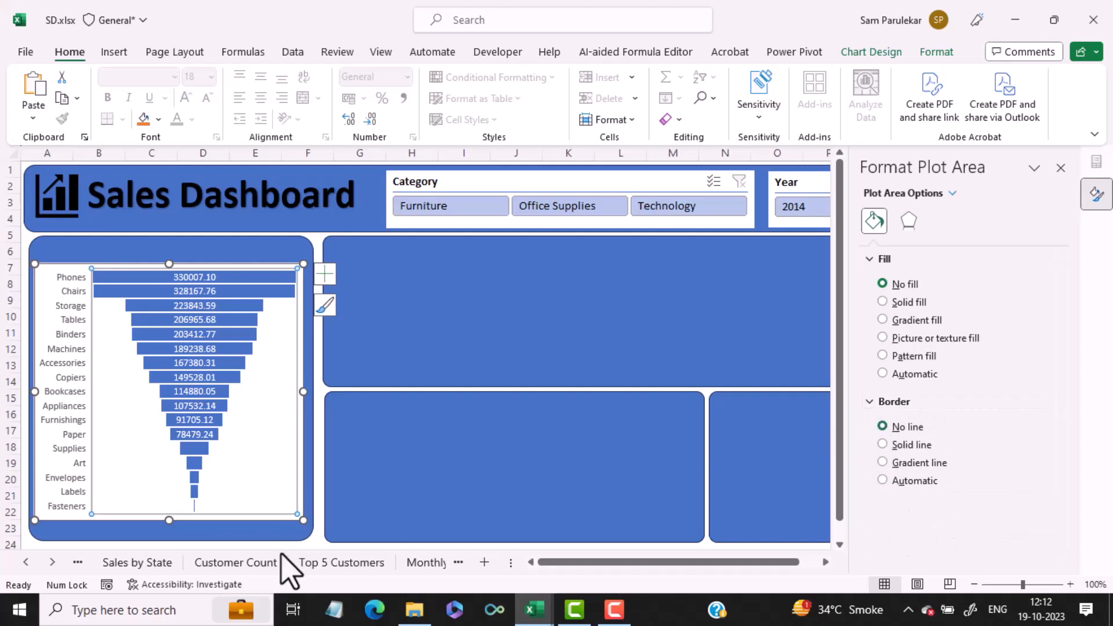
Step: Set the funnel chart's chart area to no fill and no border line
left_click(248, 537)
left_click(274, 488)
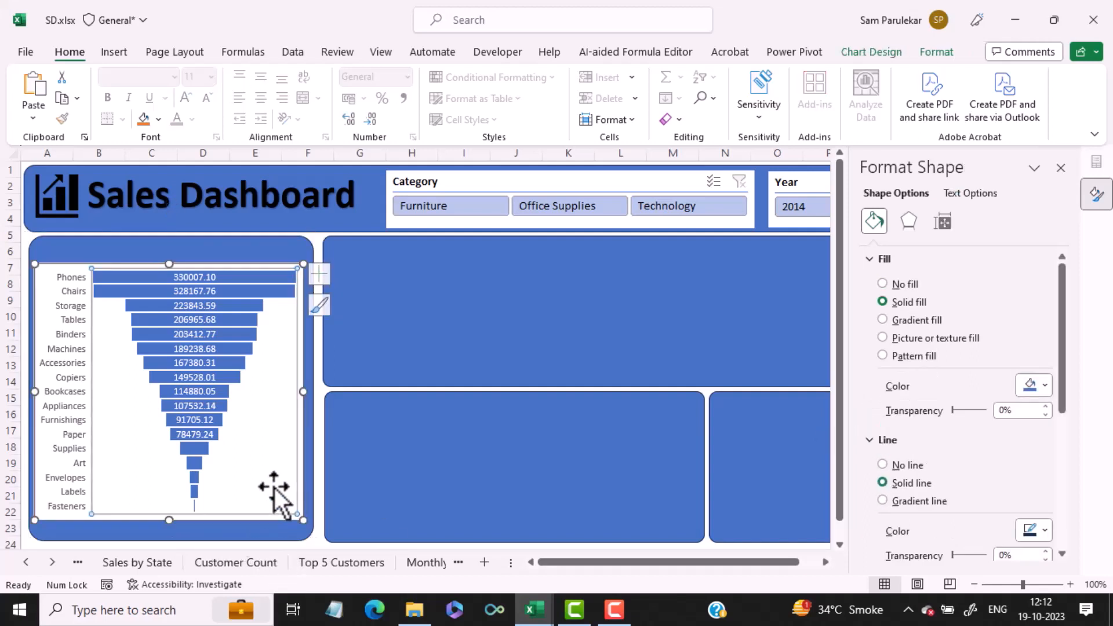
left_click(45, 273)
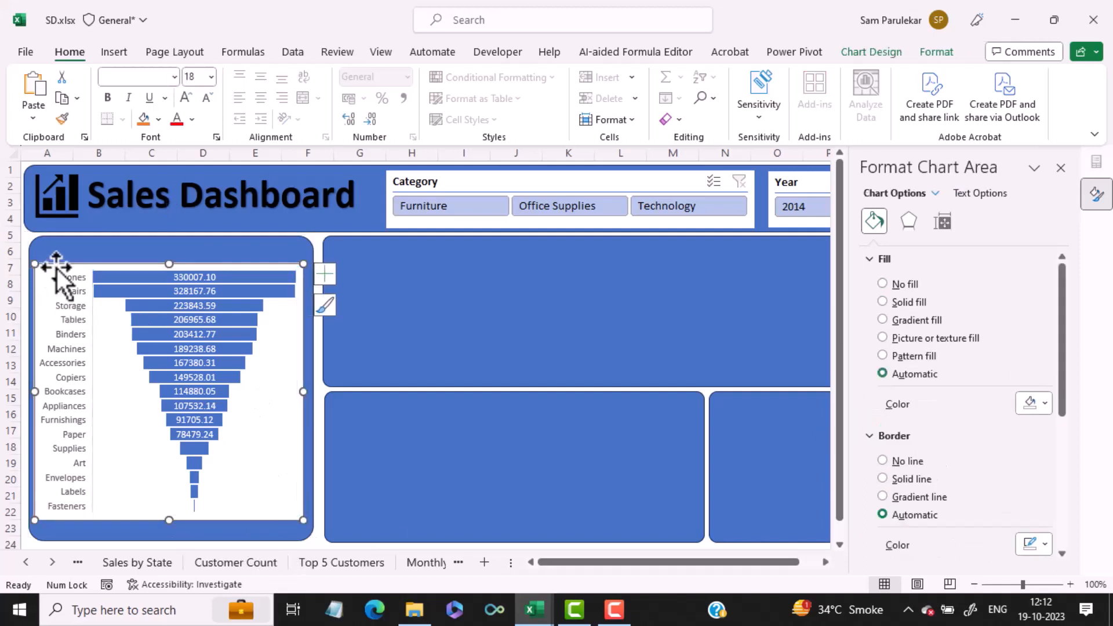
left_click(883, 283)
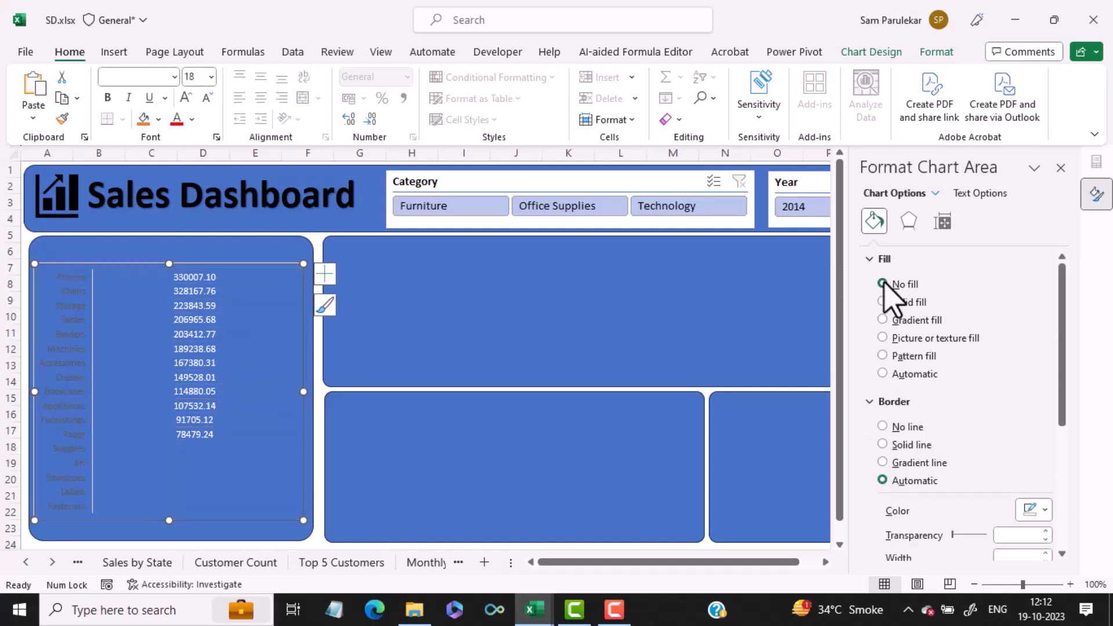
left_click(883, 427)
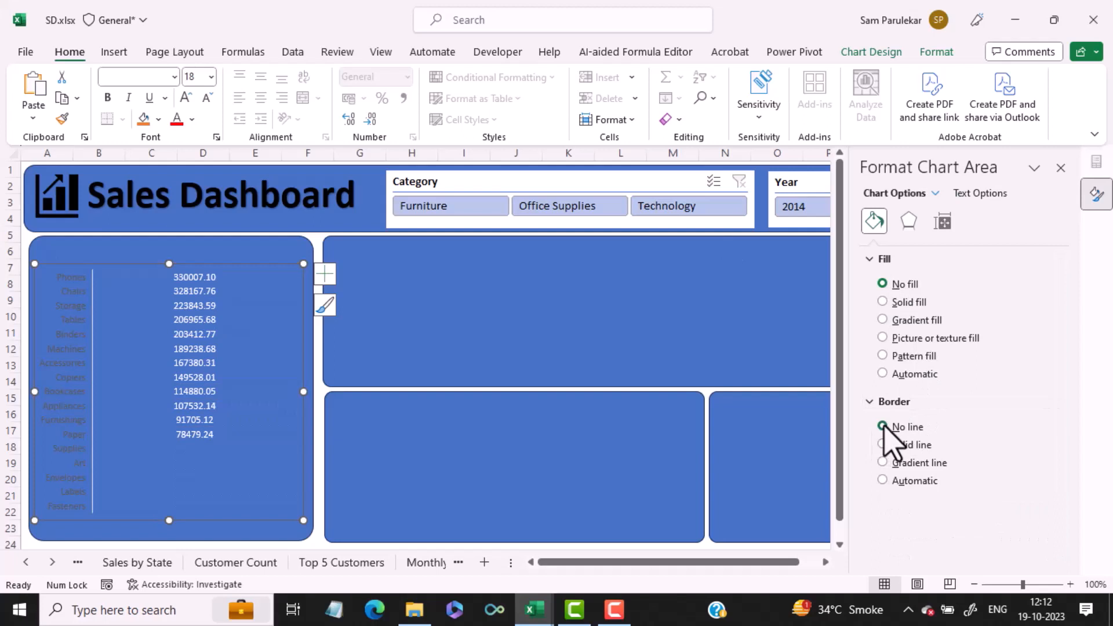
left_click(574, 333)
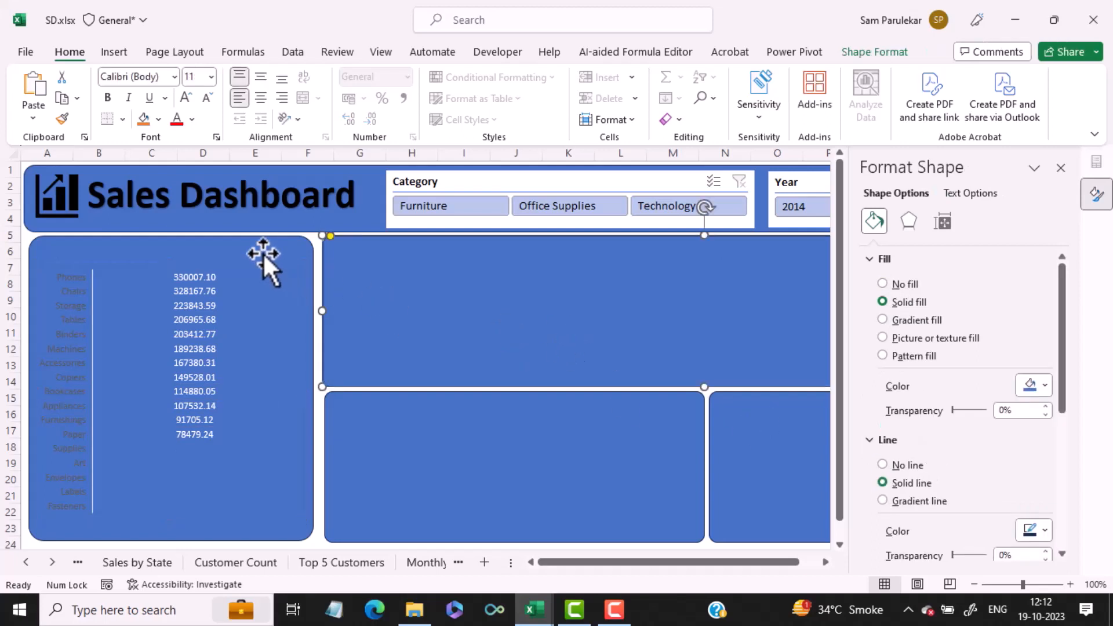
Step: Undo the last two formatting changes to the funnel chart's chart area
left_click(263, 253)
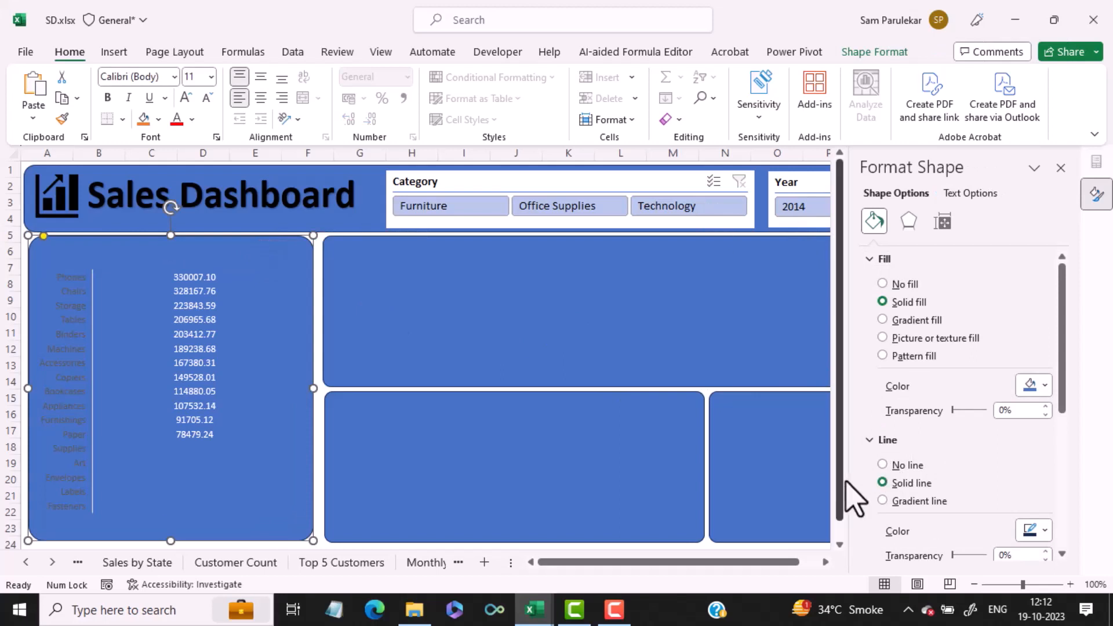
key("ctrl+z")
key("ctrl+z")
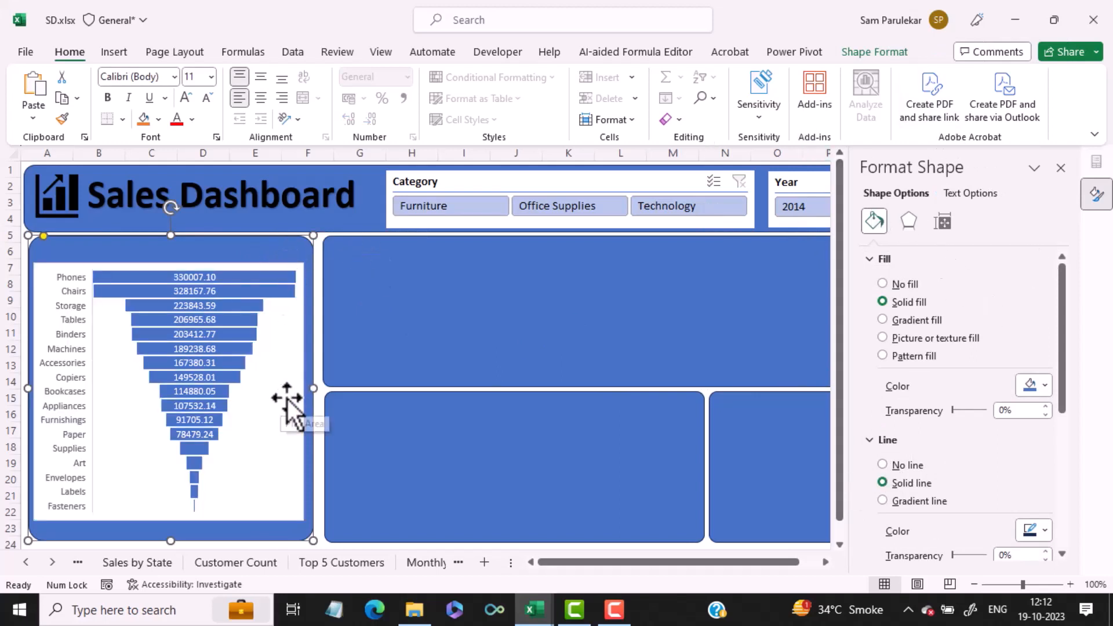
Step: Reapply no fill and no border line to the funnel chart's chart area
left_click(282, 490)
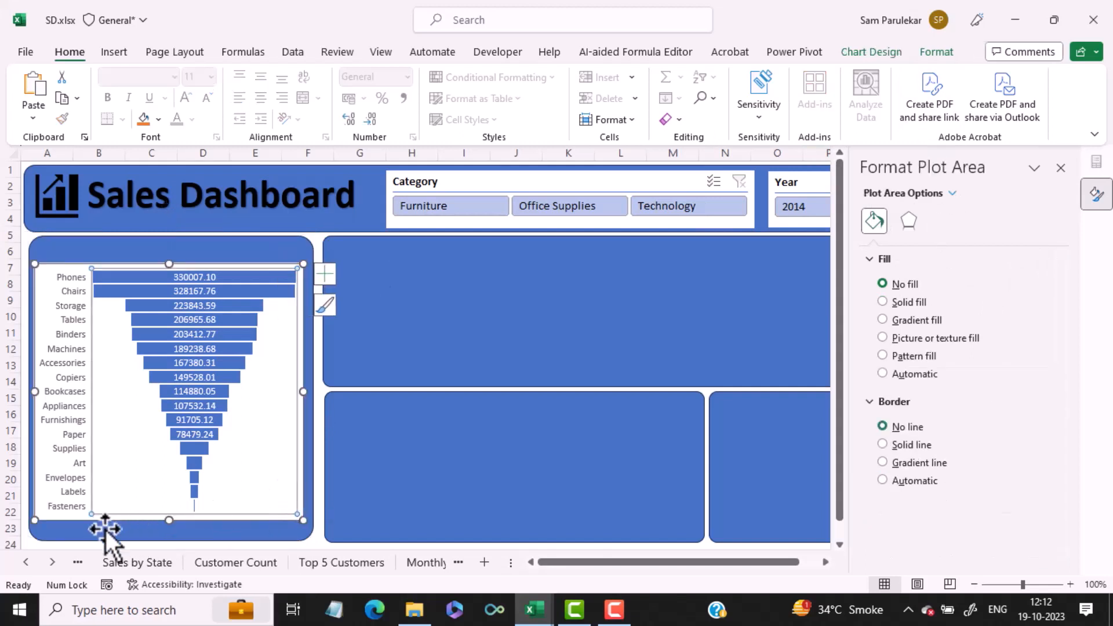
left_click(63, 522)
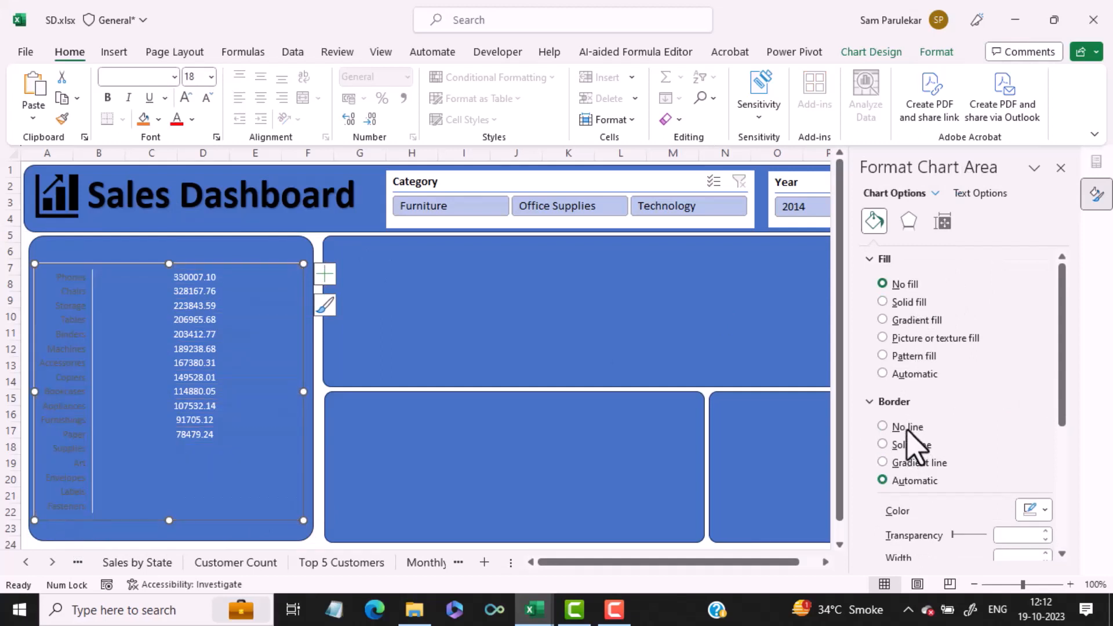
left_click(906, 427)
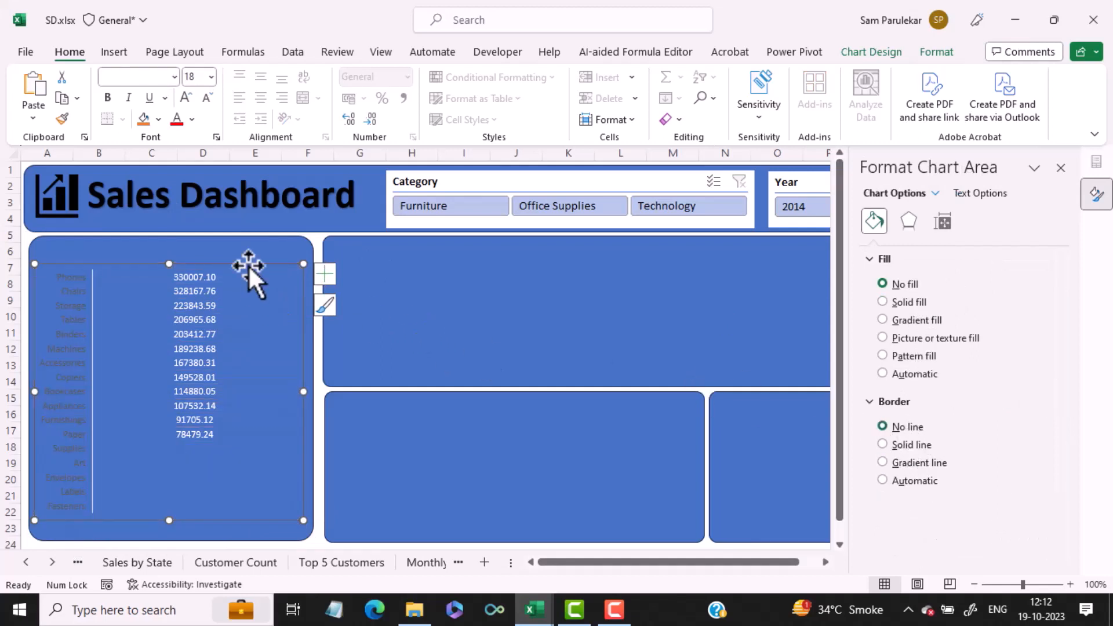
Step: Set the tall rounded panel behind the funnel chart to no fill
left_click(252, 248)
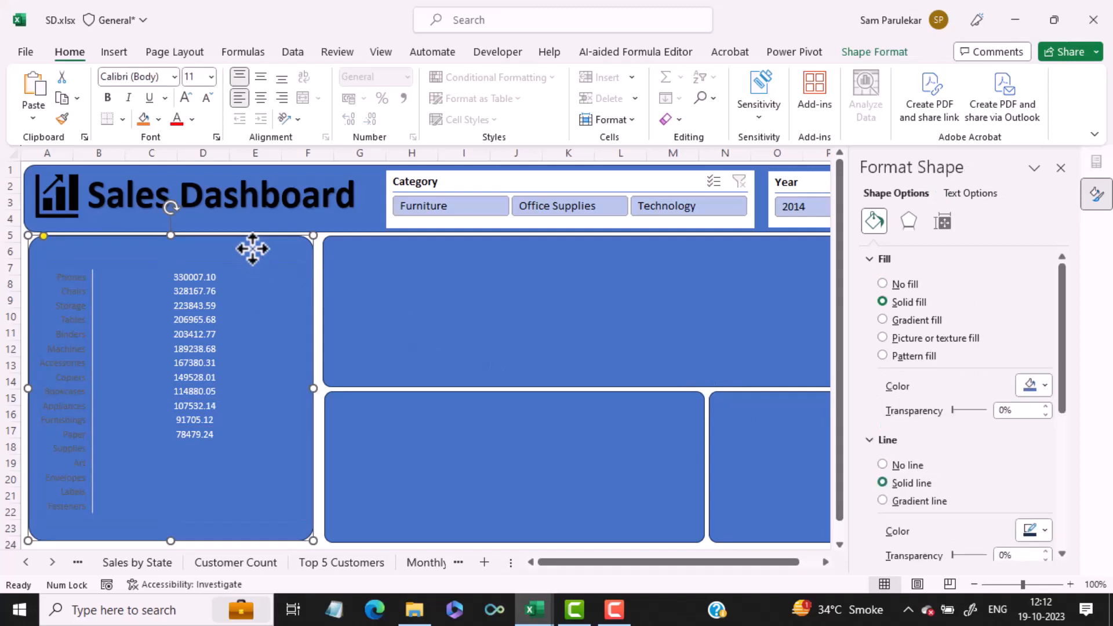
right_click(252, 248)
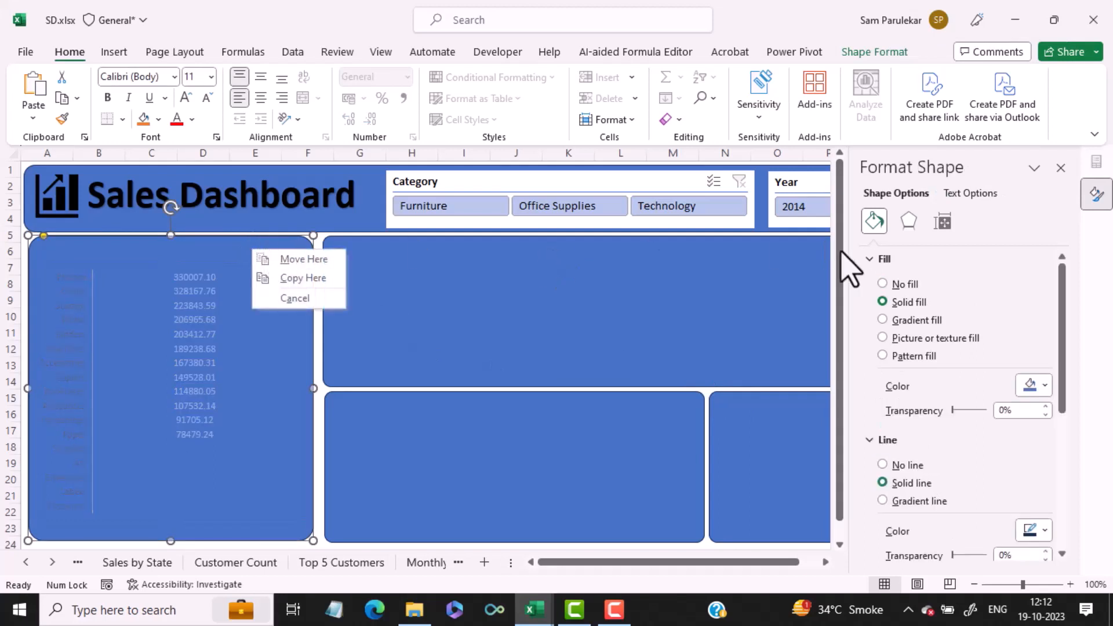
left_click(907, 297)
left_click(904, 286)
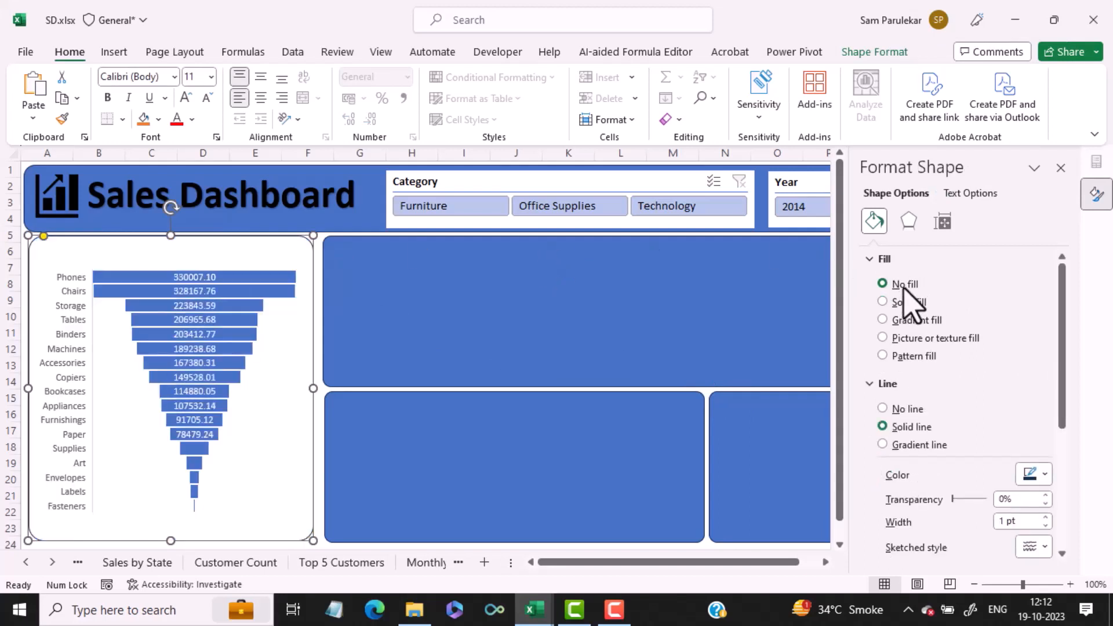
Step: Switch to the salesdata.xlsx workbook to check its dashboard's panels and chart titles, and return to SD.xlsx
left_click(403, 293)
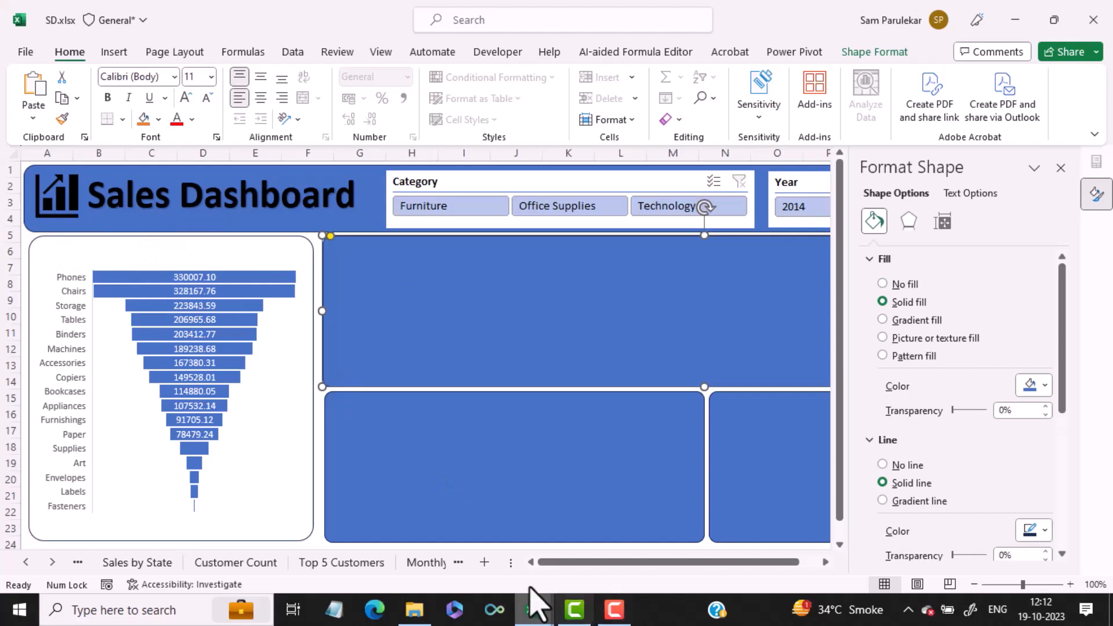
mouse_move(533, 606)
left_click(444, 556)
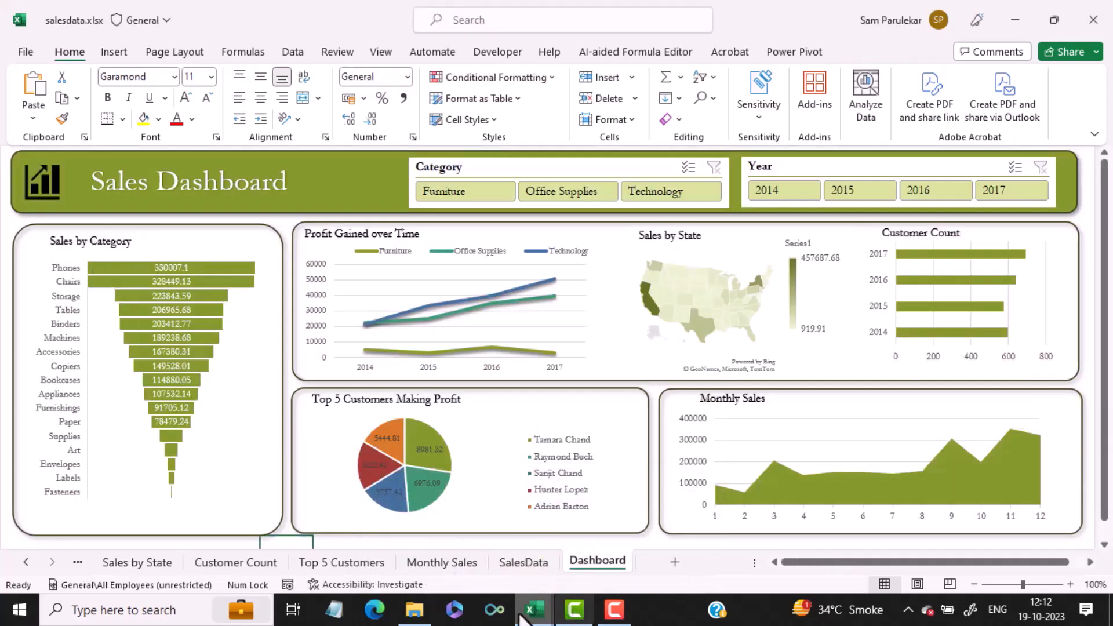
mouse_move(525, 615)
left_click(598, 568)
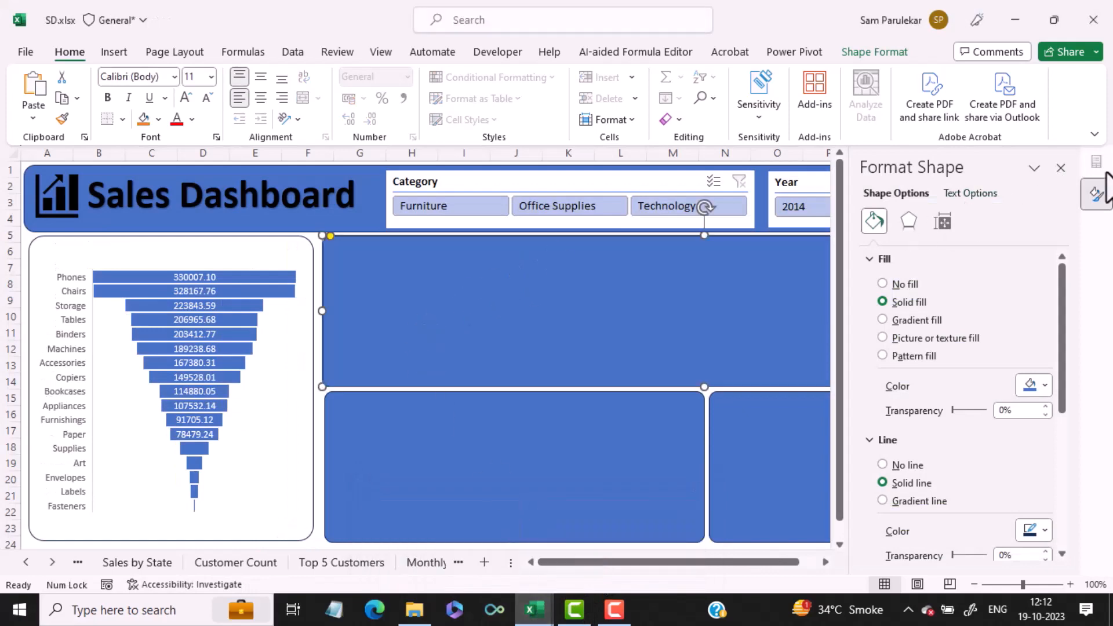
Step: Close the formatting pane and insert a plain black WordArt title reading "Sales by Category"
left_click(1061, 168)
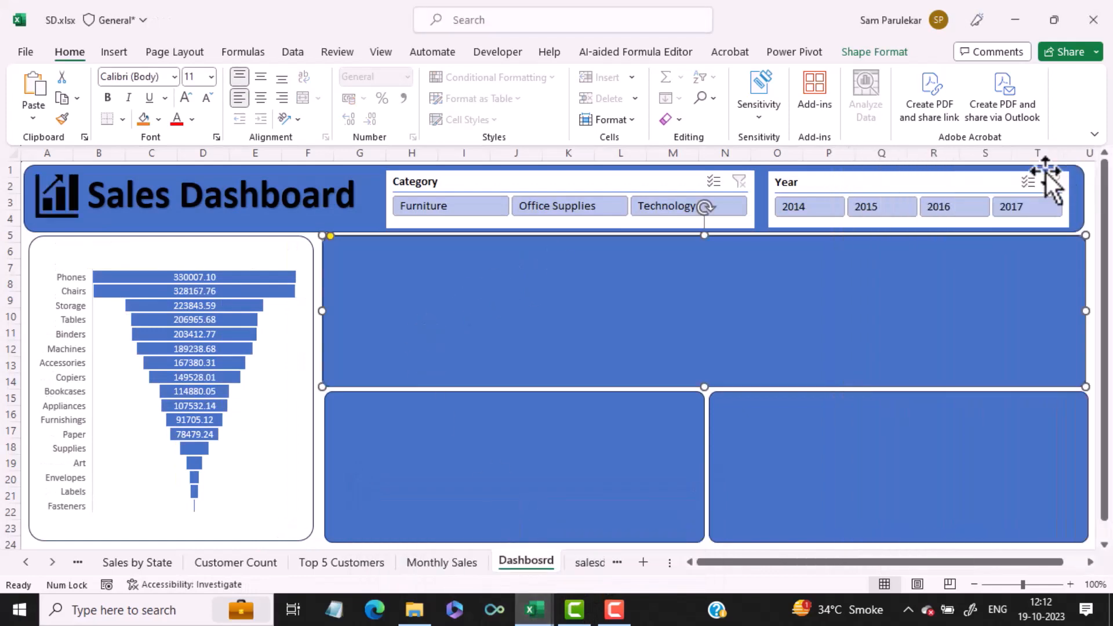
left_click(115, 53)
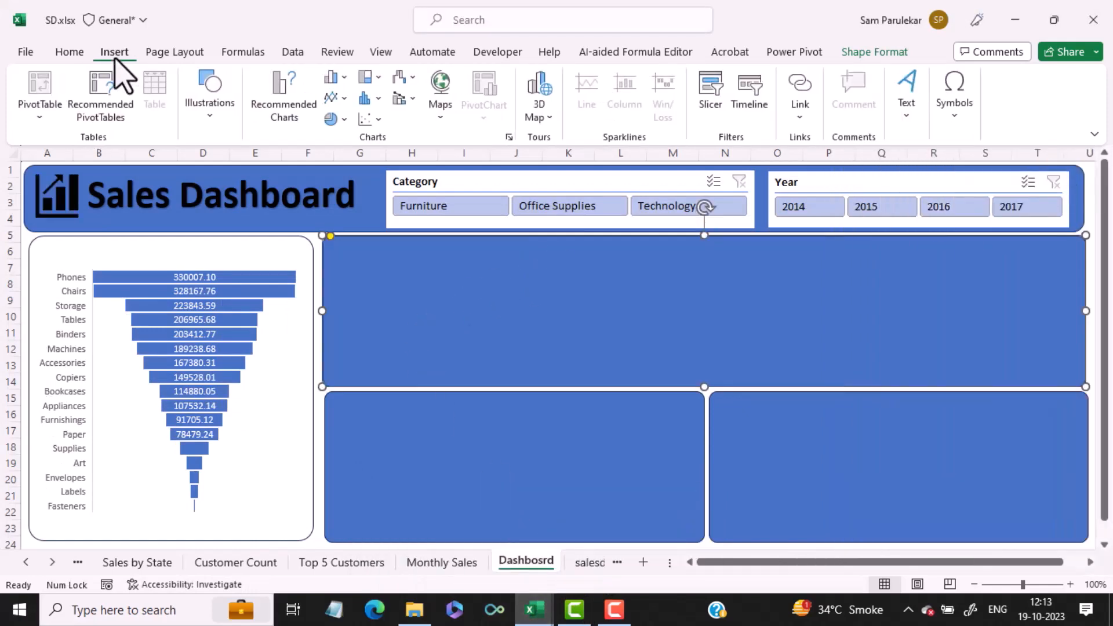
left_click(901, 123)
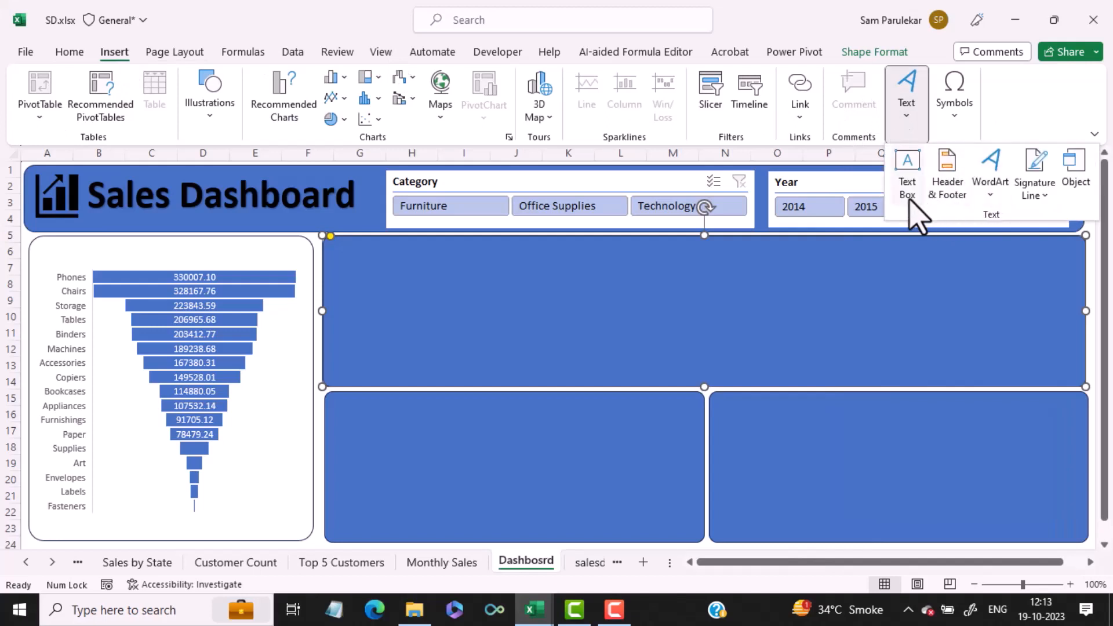
left_click(991, 185)
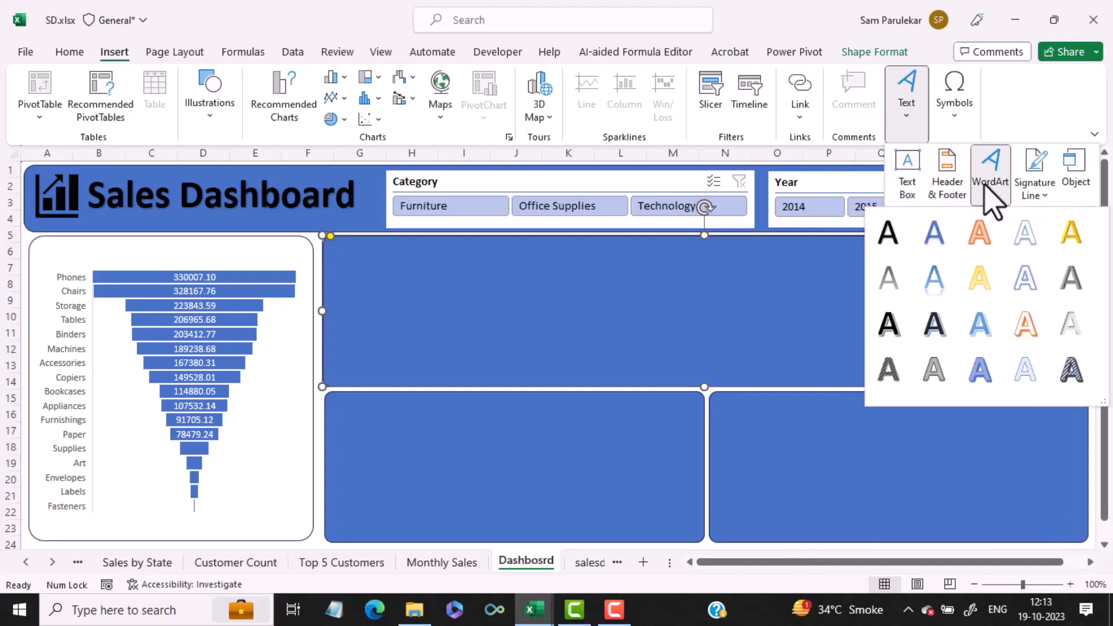
left_click(901, 242)
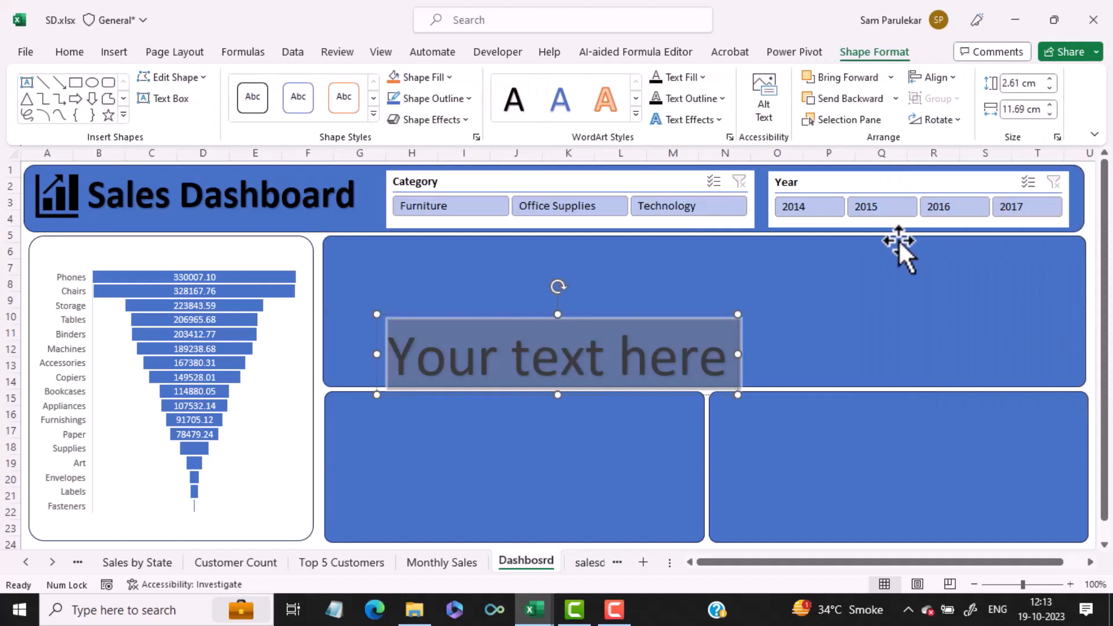
type("Sales by")
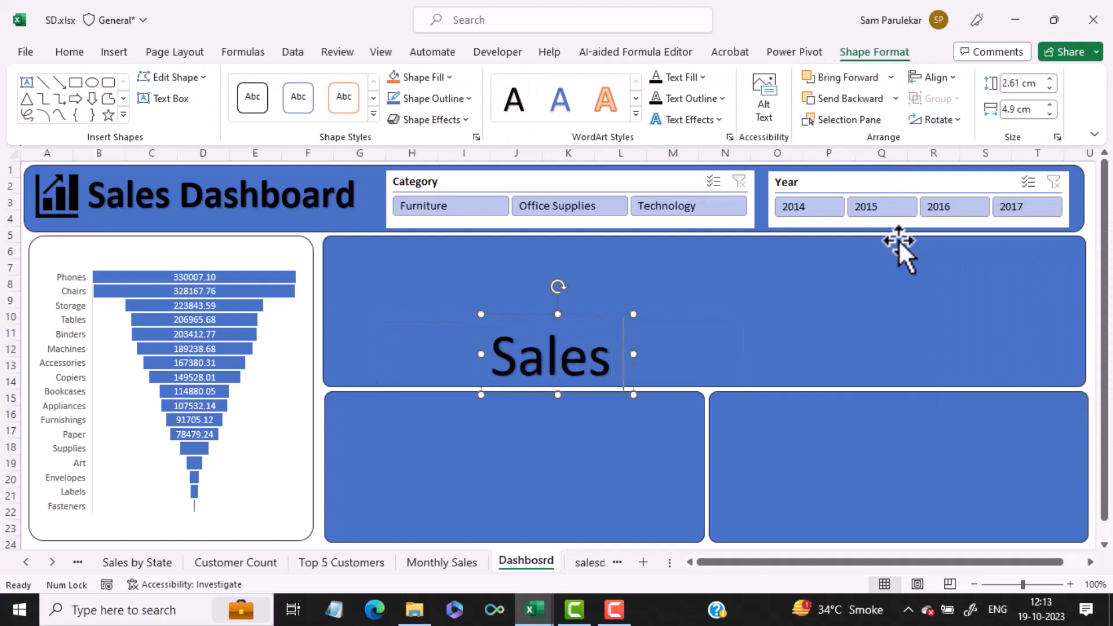
type(" Ca")
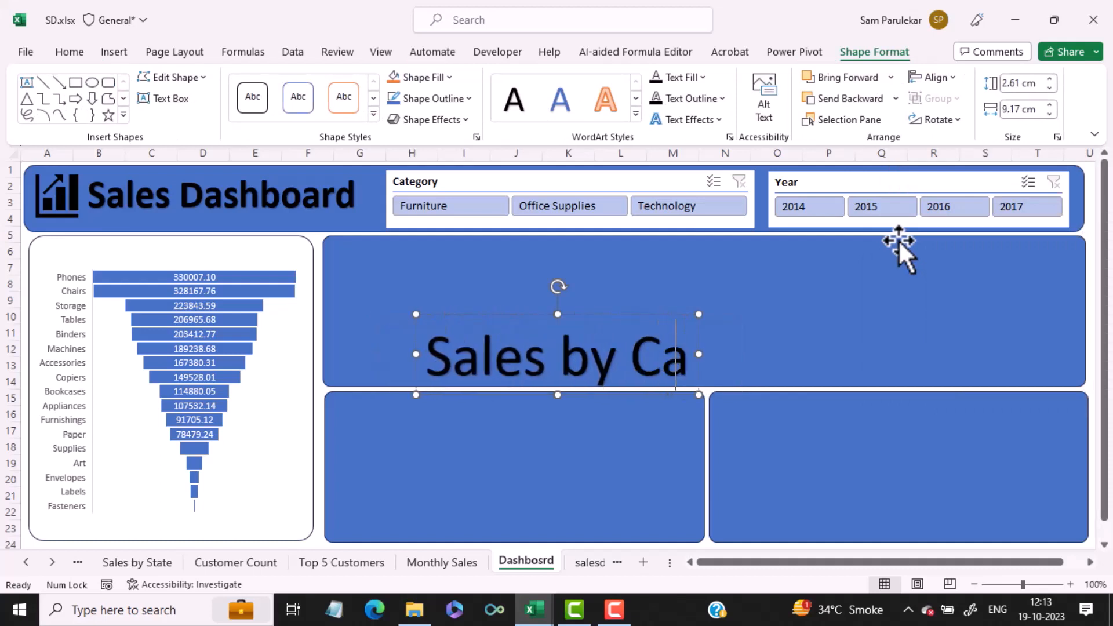
type("tegory")
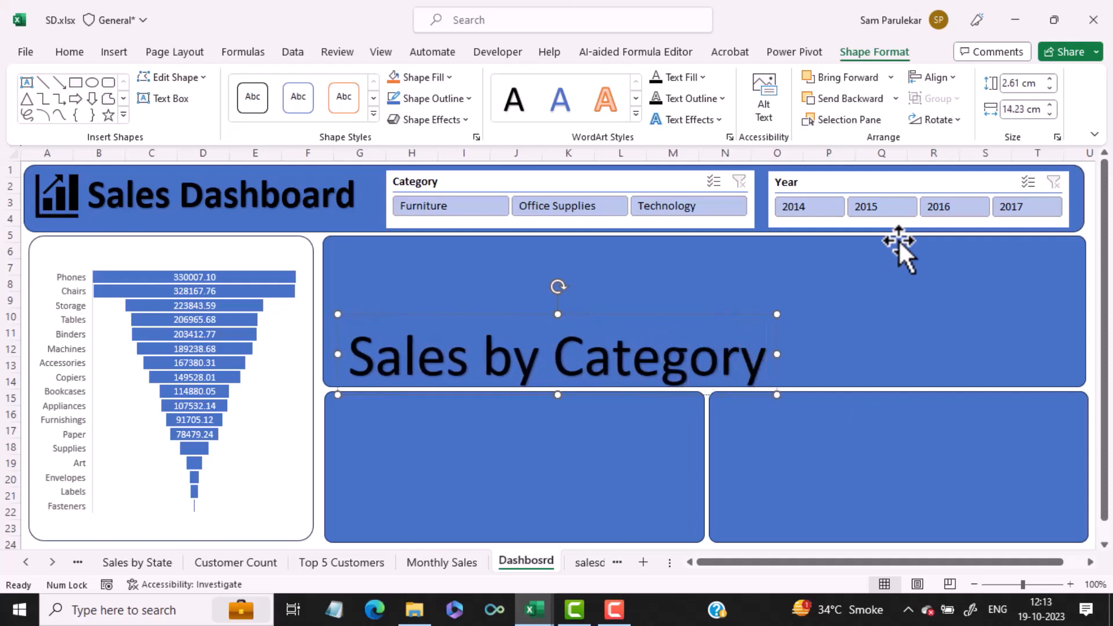
Step: Reduce the "Sales by Category" title to font size 12 and place it above the funnel chart in the tall panel
key("ctrl+a")
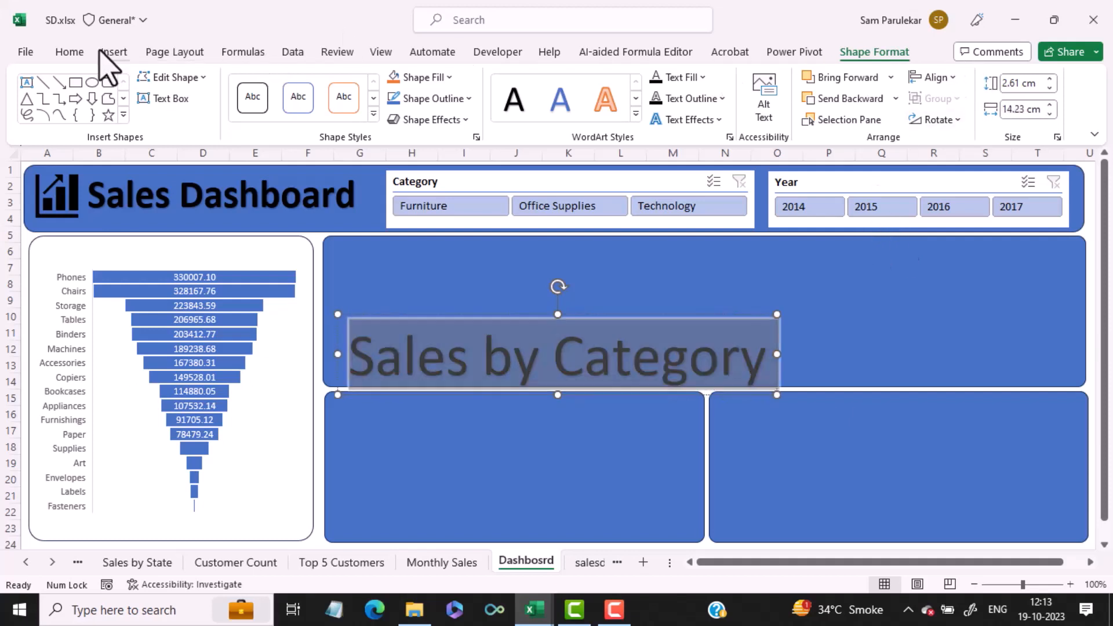
left_click(70, 51)
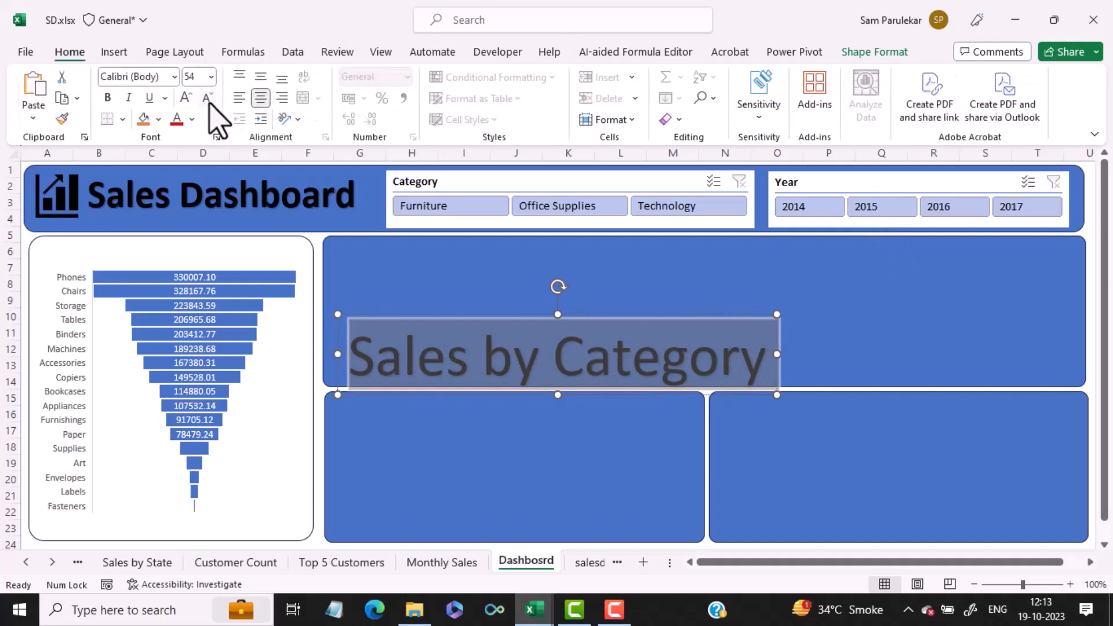
left_click(209, 99)
left_click(209, 100)
left_click(209, 100)
left_click(209, 100)
left_click(209, 100)
left_click(209, 99)
left_click(208, 100)
left_click(209, 99)
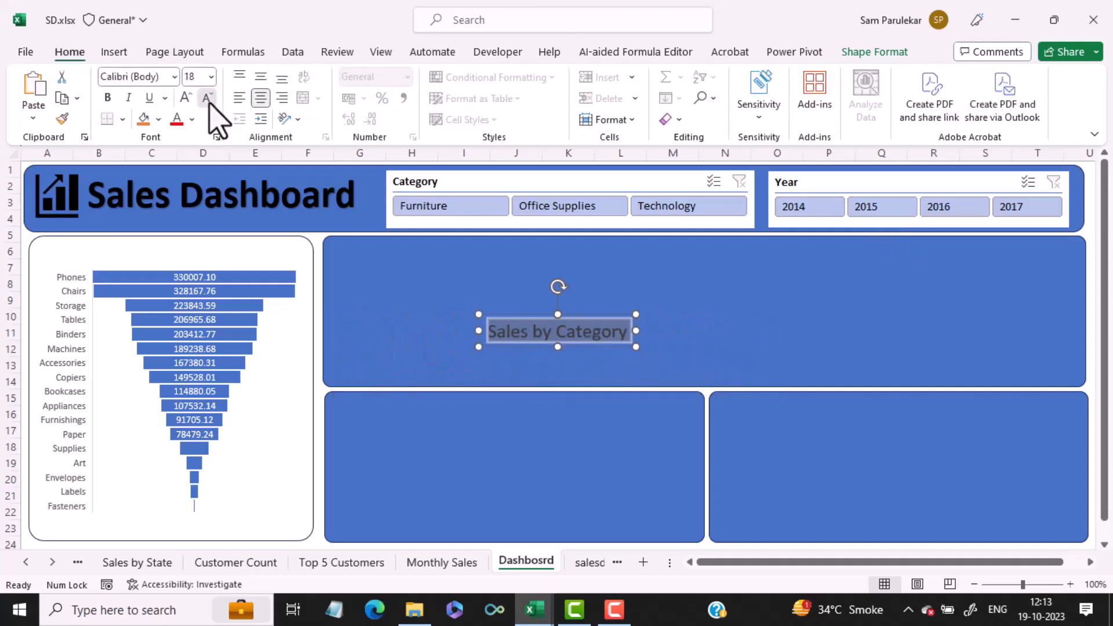
left_click(209, 100)
left_click(209, 99)
left_click(209, 100)
left_click(208, 100)
left_click(209, 100)
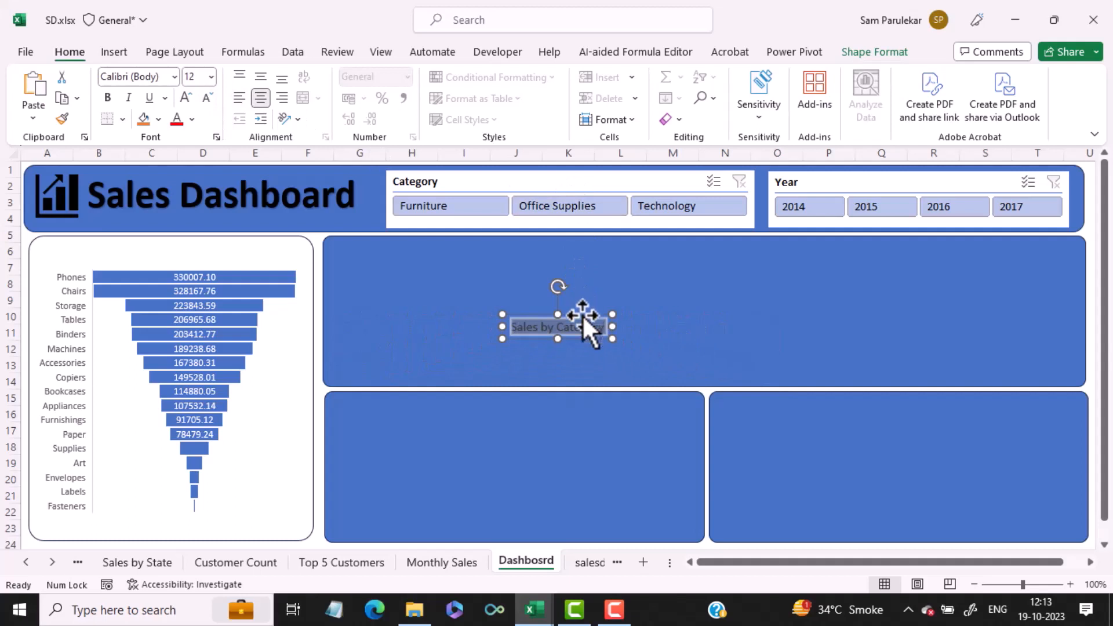
left_click_drag(583, 314, 121, 240)
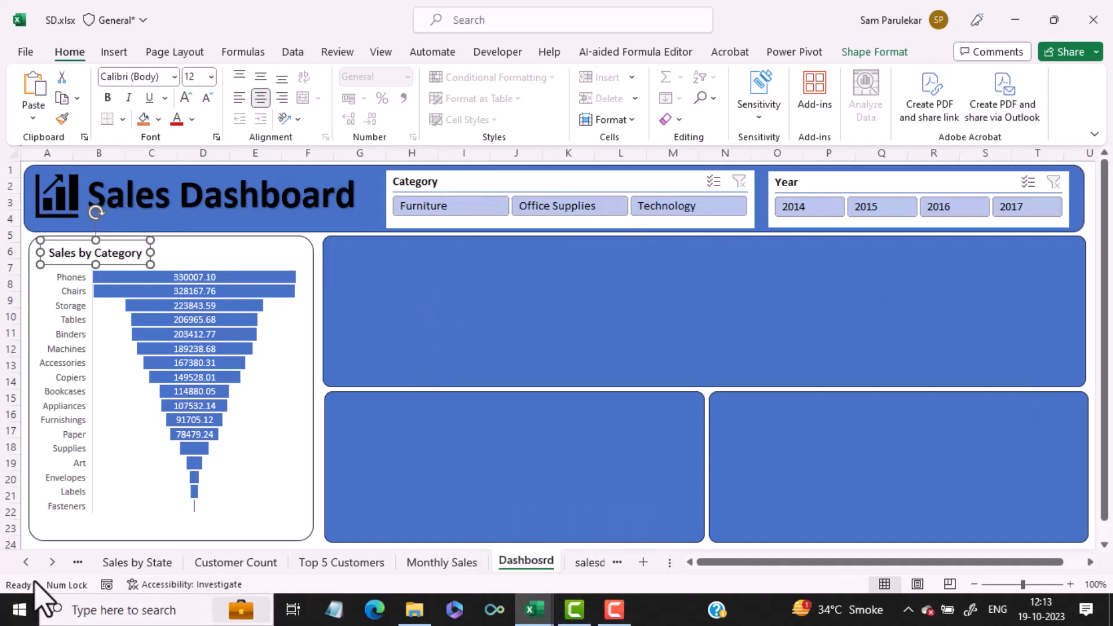
Step: Copy the line chart from the Profit Gained sheet and paste it onto the wide upper panel of the dashboard
left_click(27, 563)
left_click(27, 563)
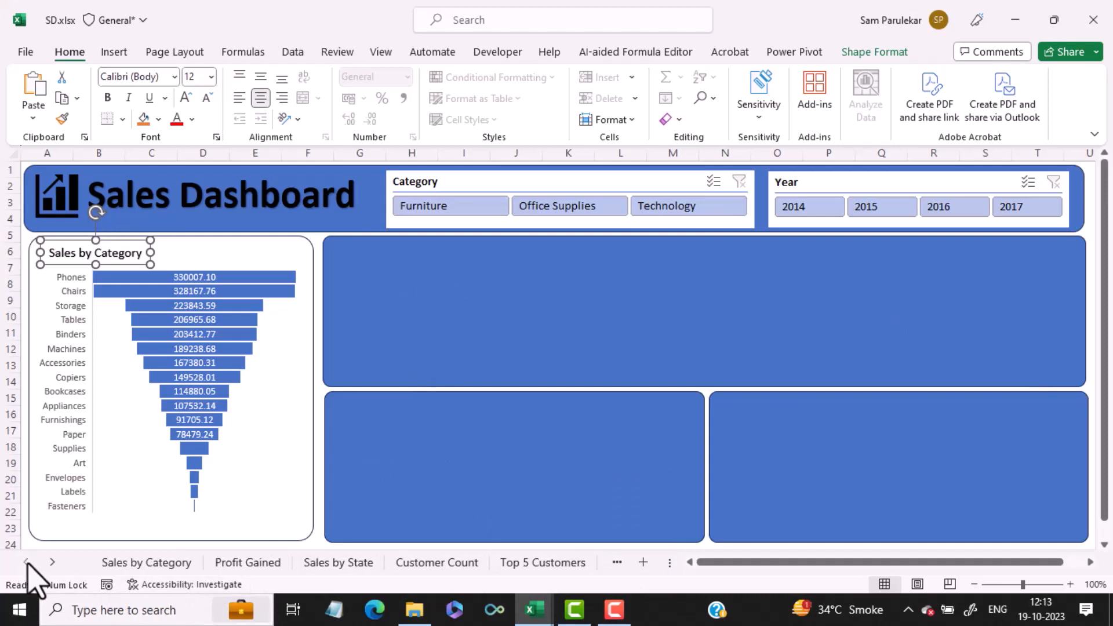
left_click(248, 563)
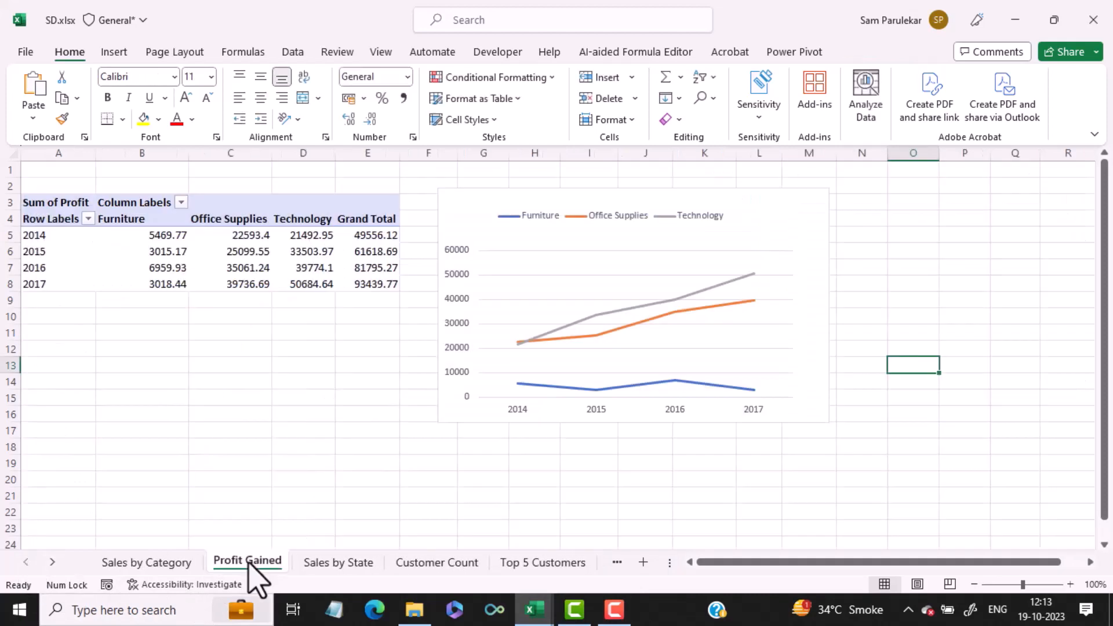
left_click(557, 235)
left_click(769, 217)
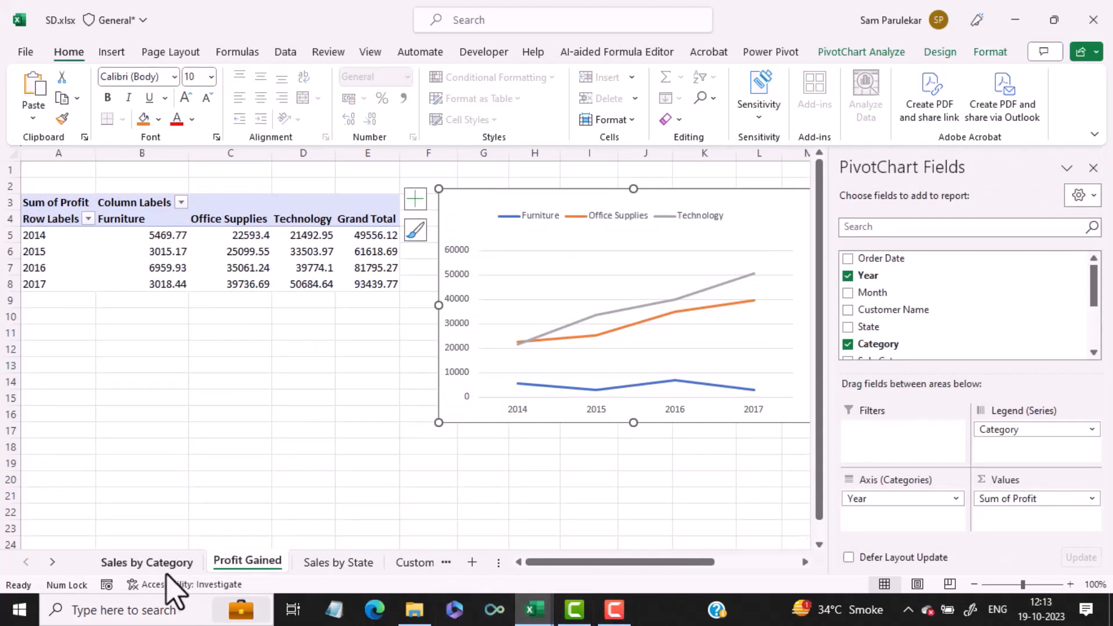
left_click(52, 562)
left_click(52, 562)
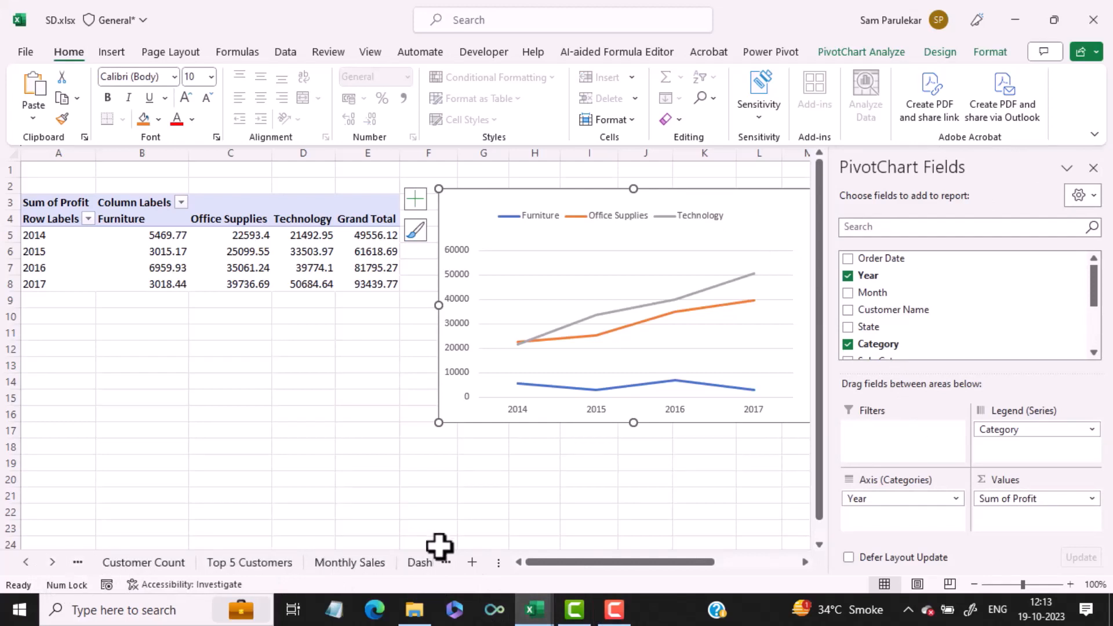
left_click(419, 562)
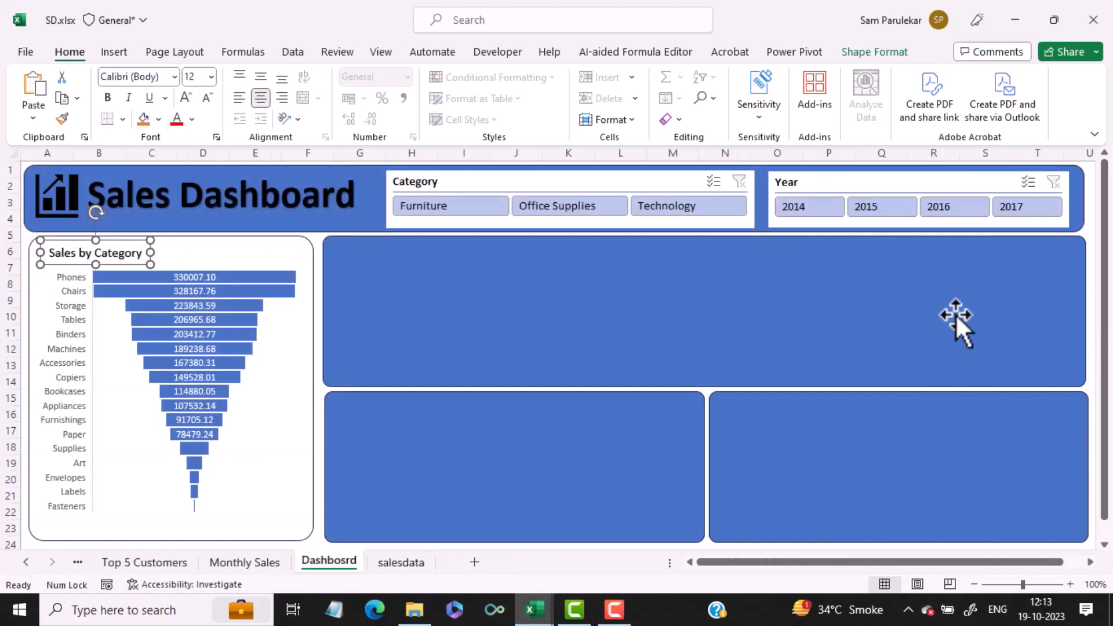
left_click(743, 319)
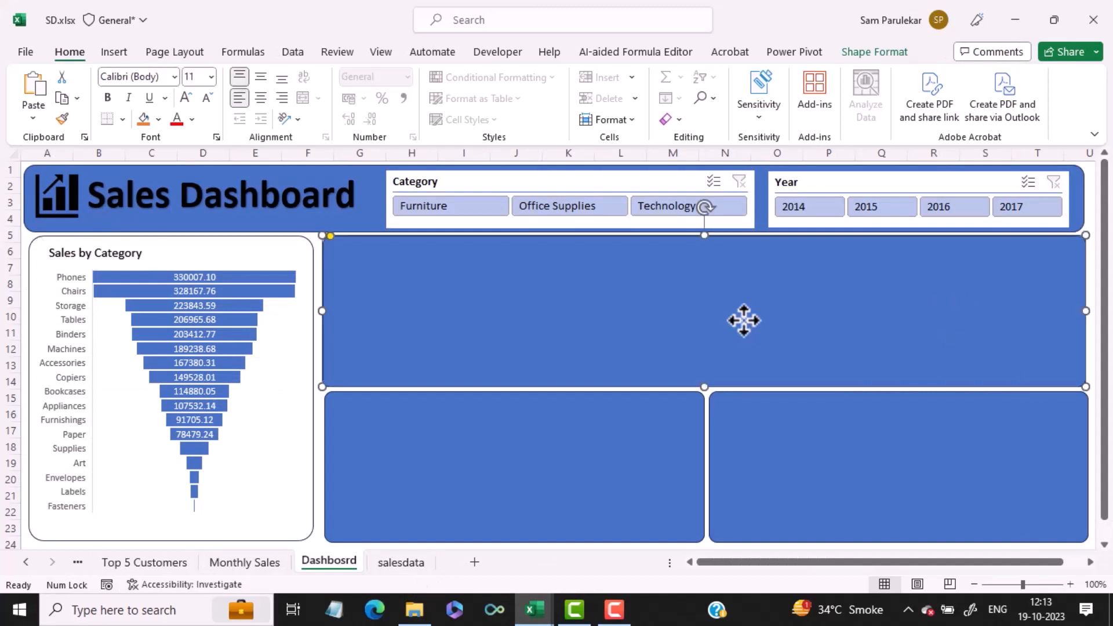
key("ctrl+v")
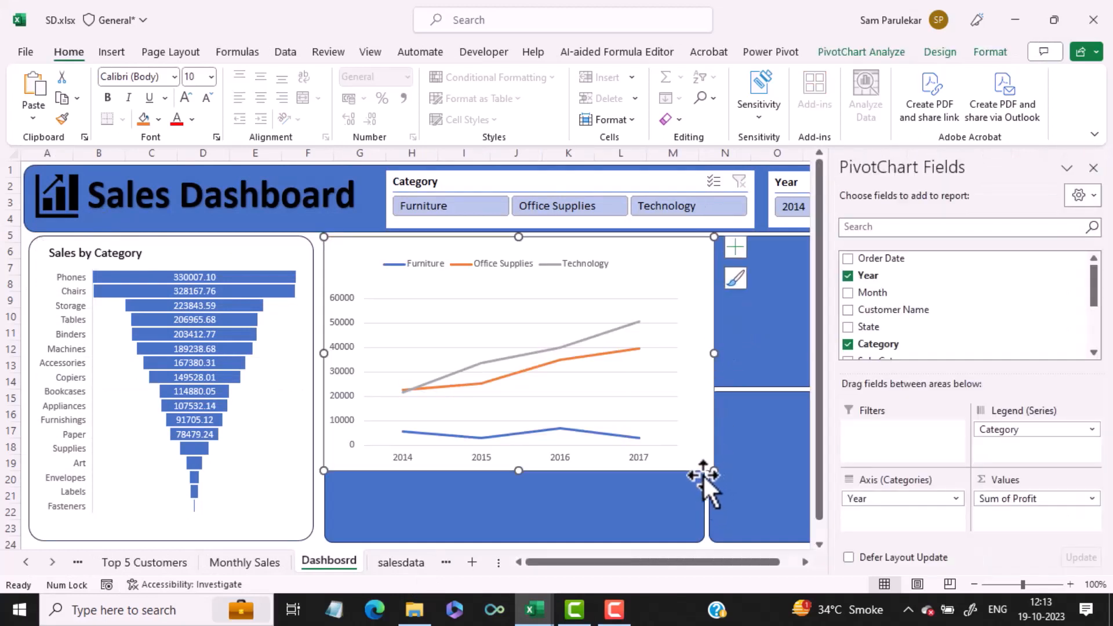
Step: Shrink the line chart to fit inside the left part of the wide panel, leaving room above it, and close the chart fields pane
left_click_drag(710, 473, 664, 378)
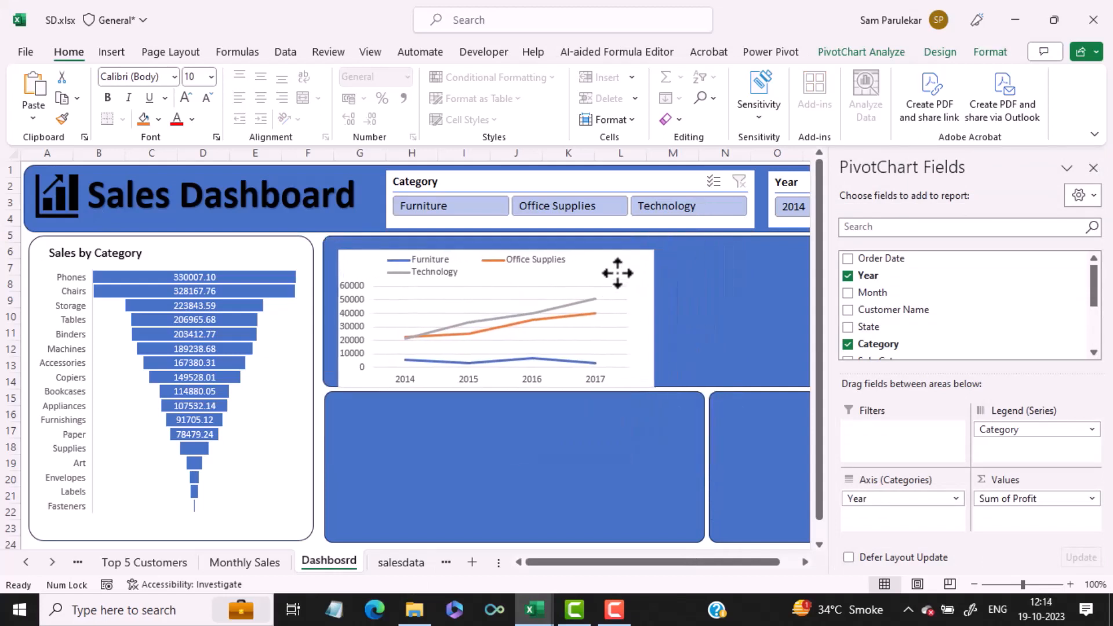
left_click_drag(617, 273, 640, 263)
left_click(1093, 168)
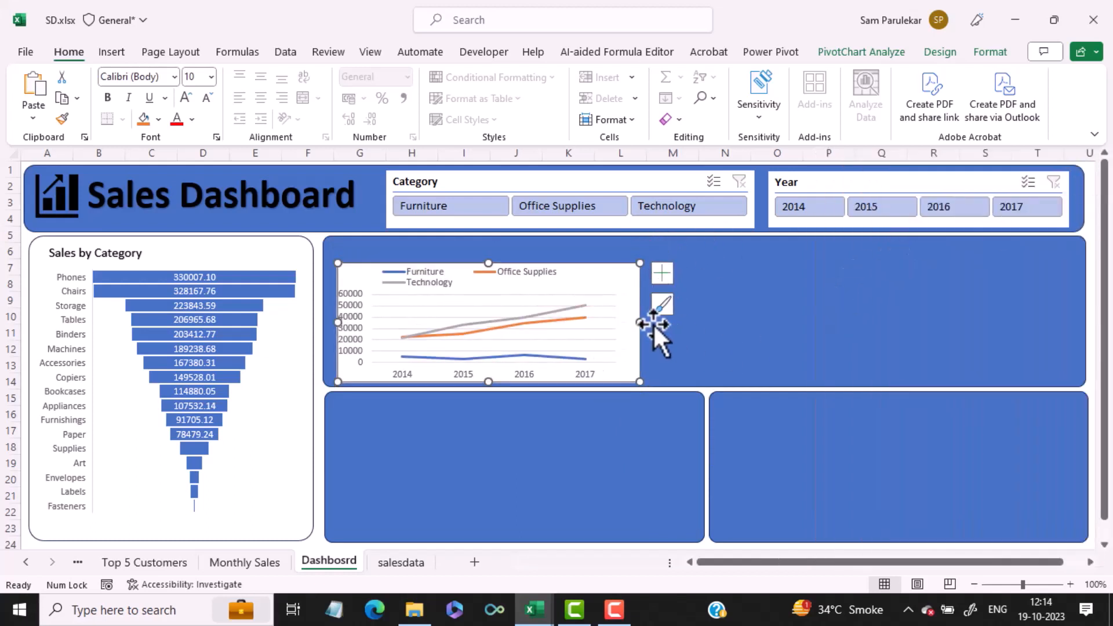
left_click_drag(615, 270, 618, 263)
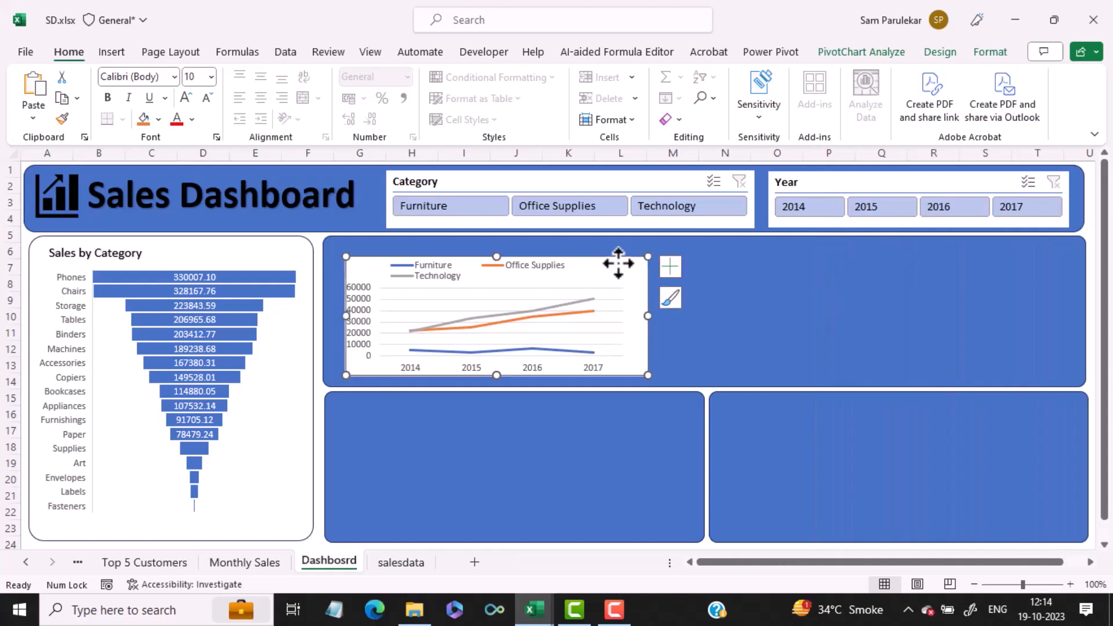
Step: Set the wide upper panel's shape fill to No fill
left_click(875, 310)
right_click(876, 311)
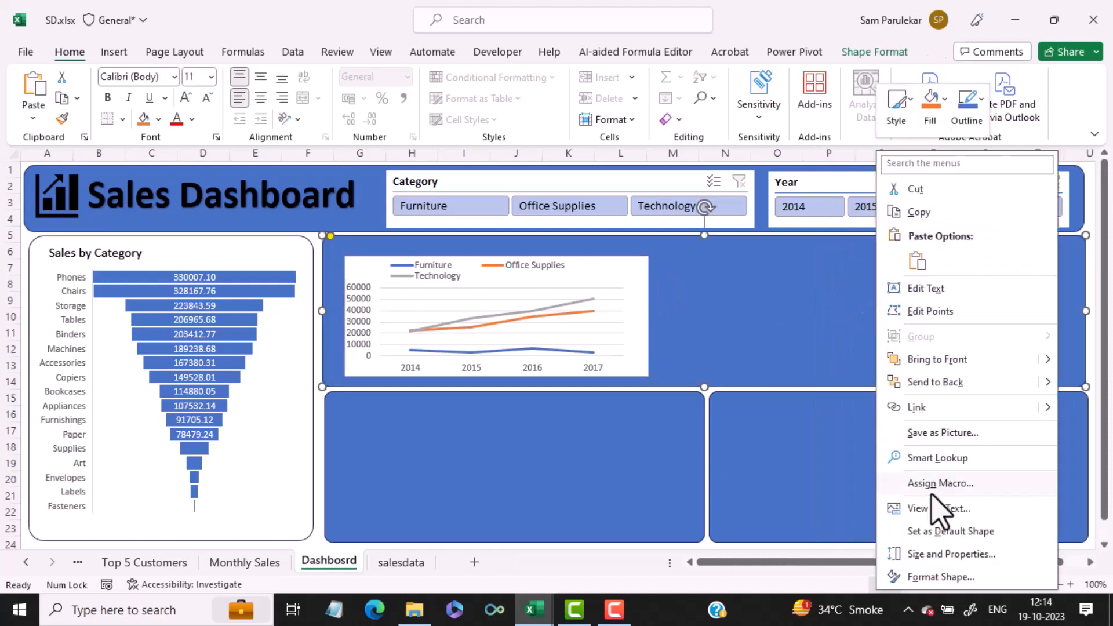
right_click(780, 308)
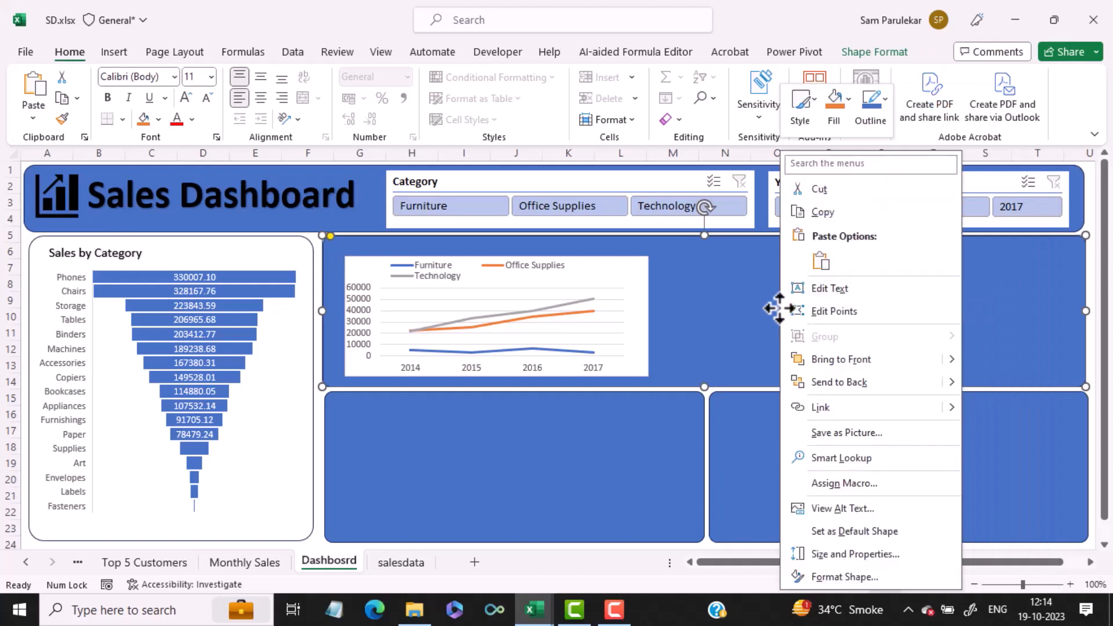
left_click(845, 577)
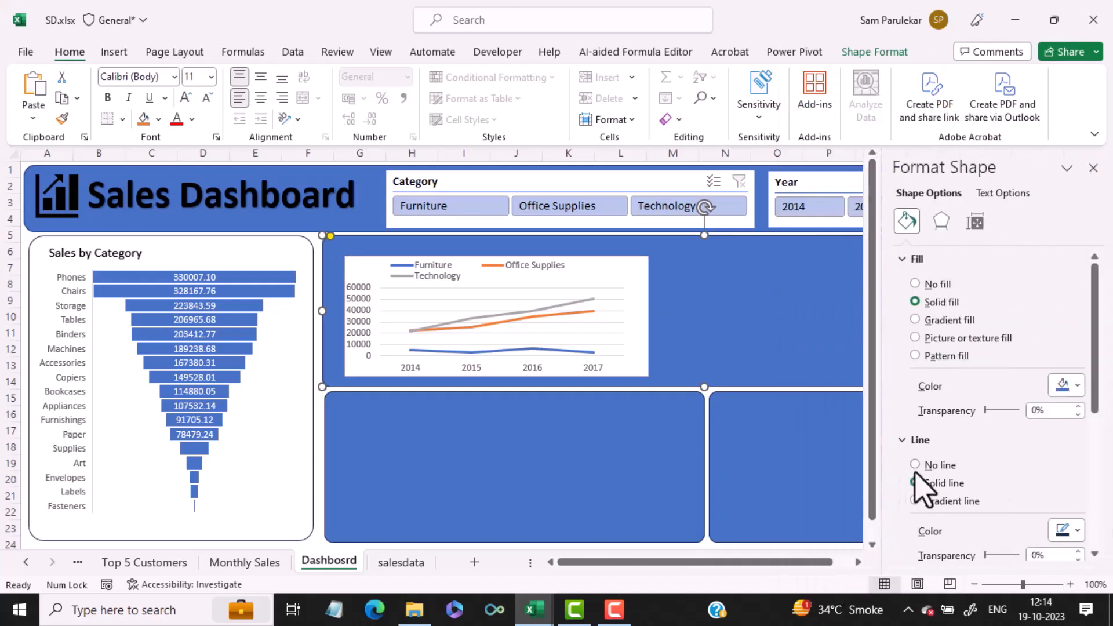
left_click(915, 284)
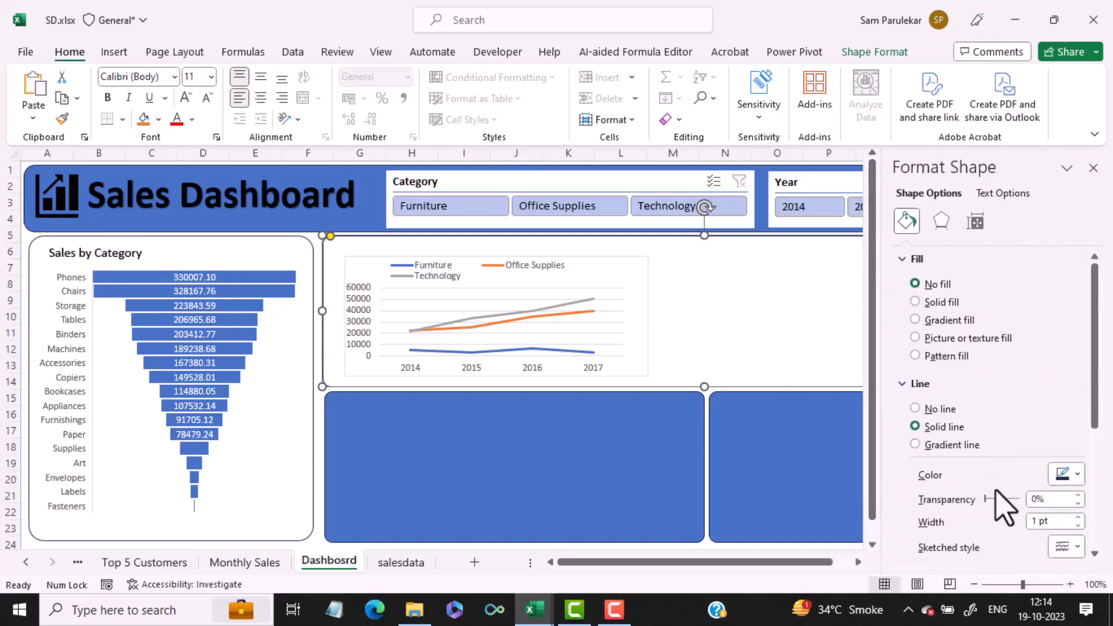
Step: Remove the border line from the line chart in the wide panel
left_click(724, 334)
left_click(650, 283)
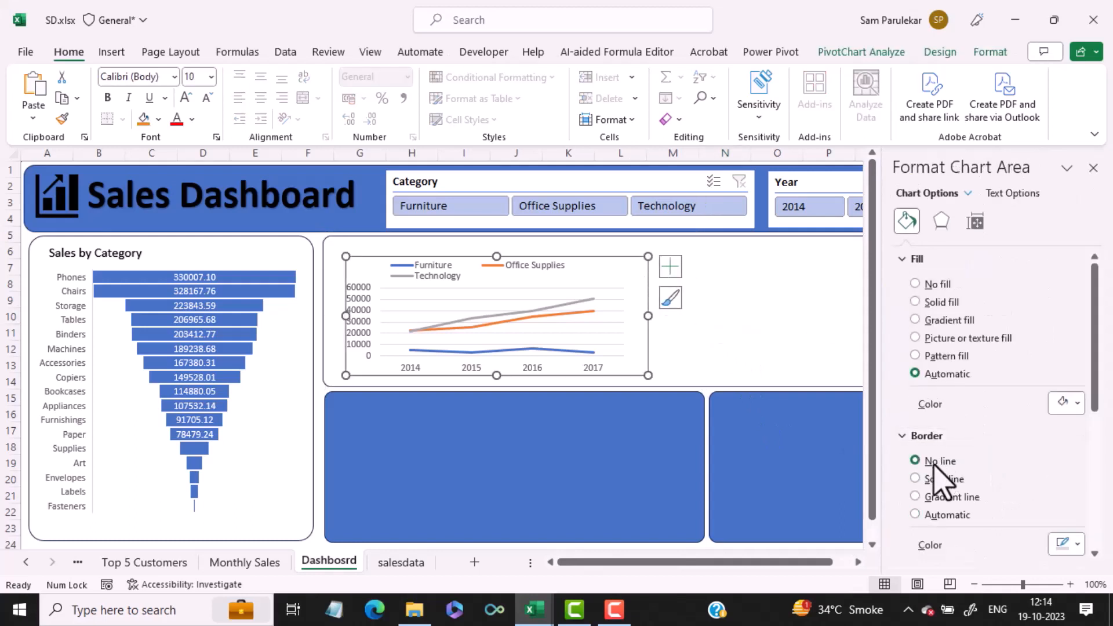
left_click(823, 332)
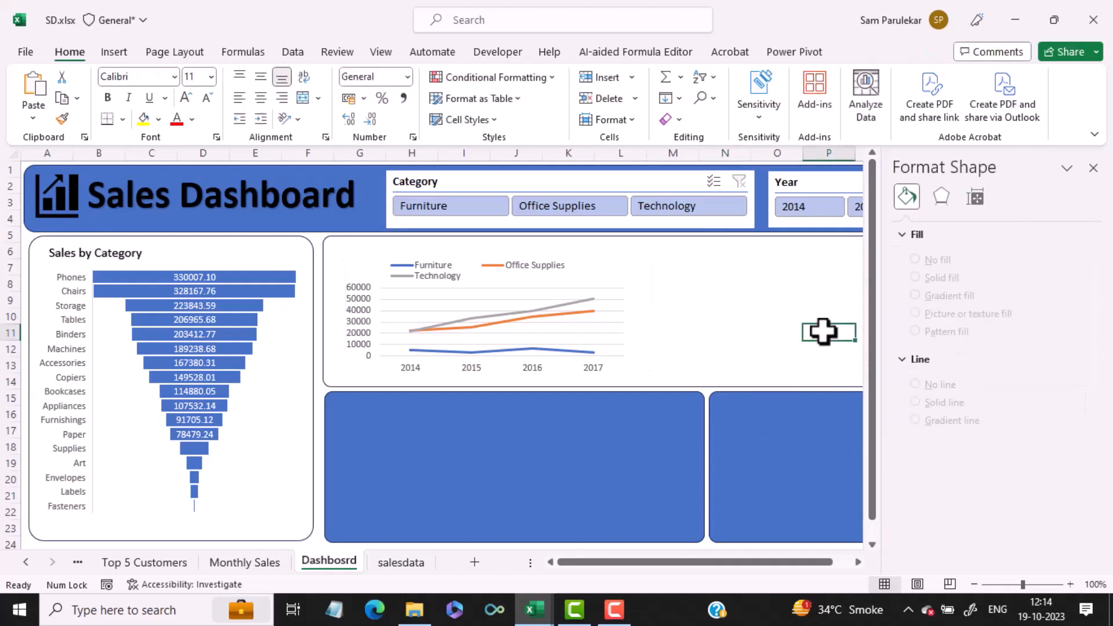
Step: Widen the line chart until its legend fits on one row and extend it to nearly the full height of the panel
left_click(527, 278)
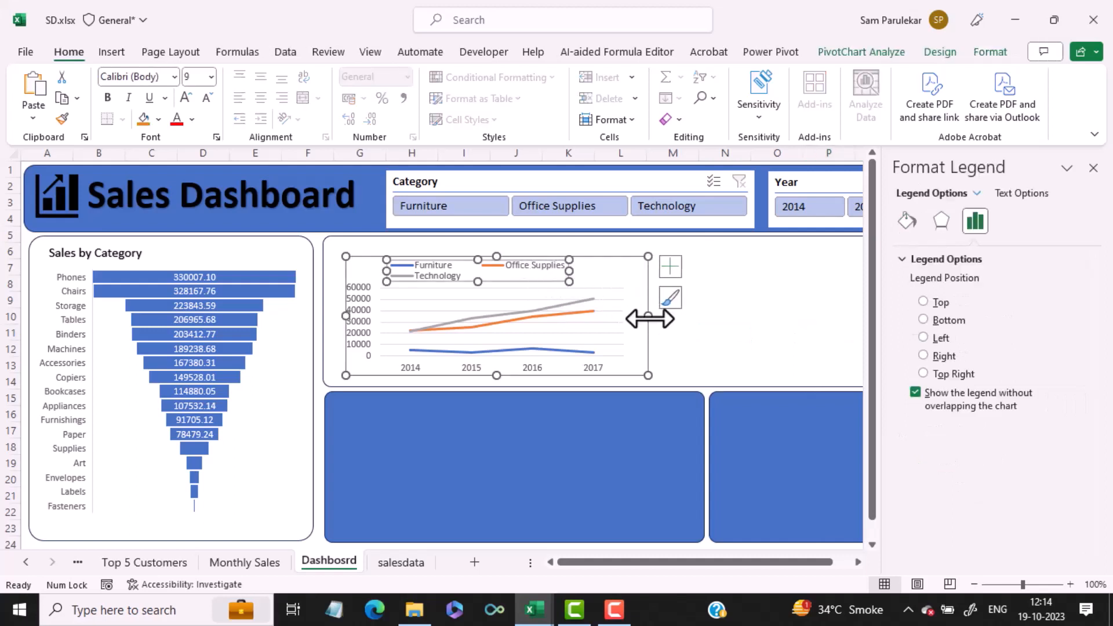
left_click_drag(664, 319, 730, 315)
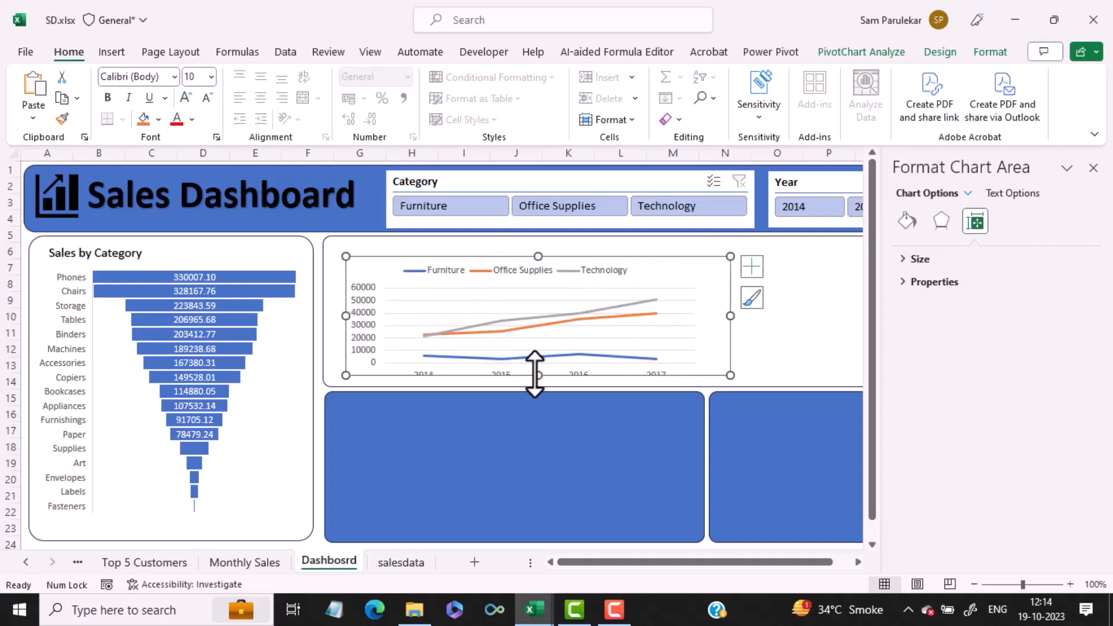
left_click_drag(534, 374, 533, 381)
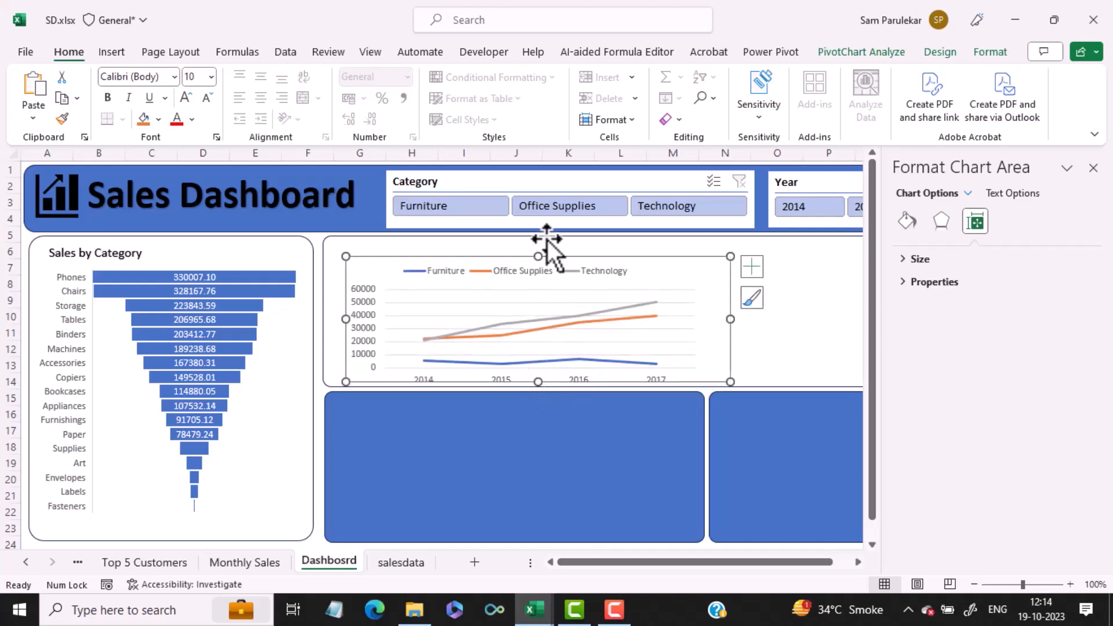
left_click_drag(538, 255, 538, 249)
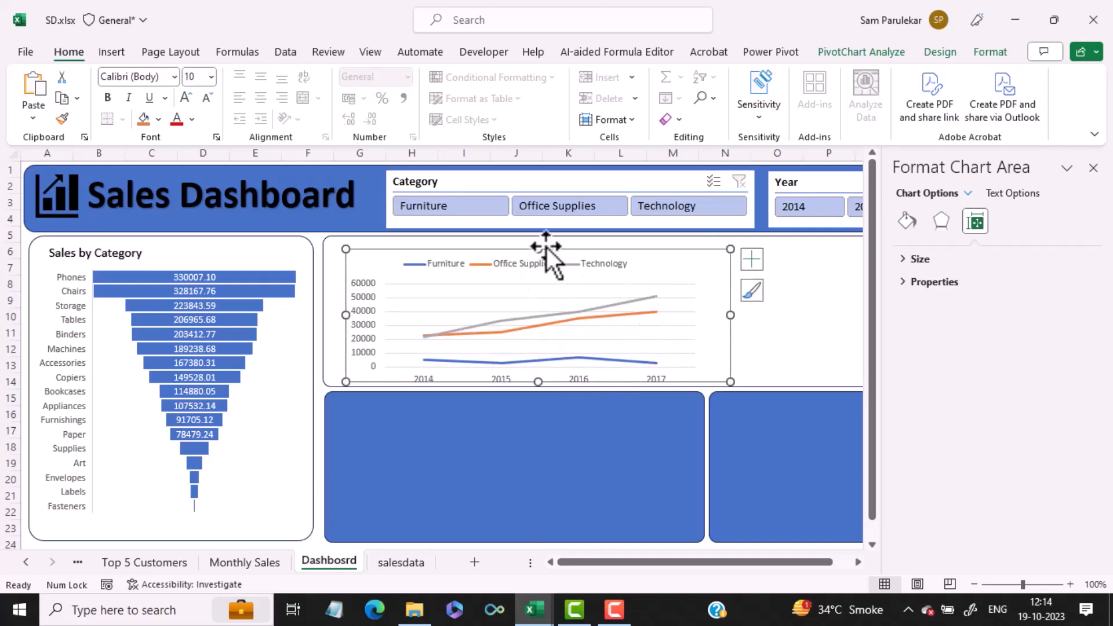
left_click_drag(539, 244, 539, 241)
left_click(758, 346)
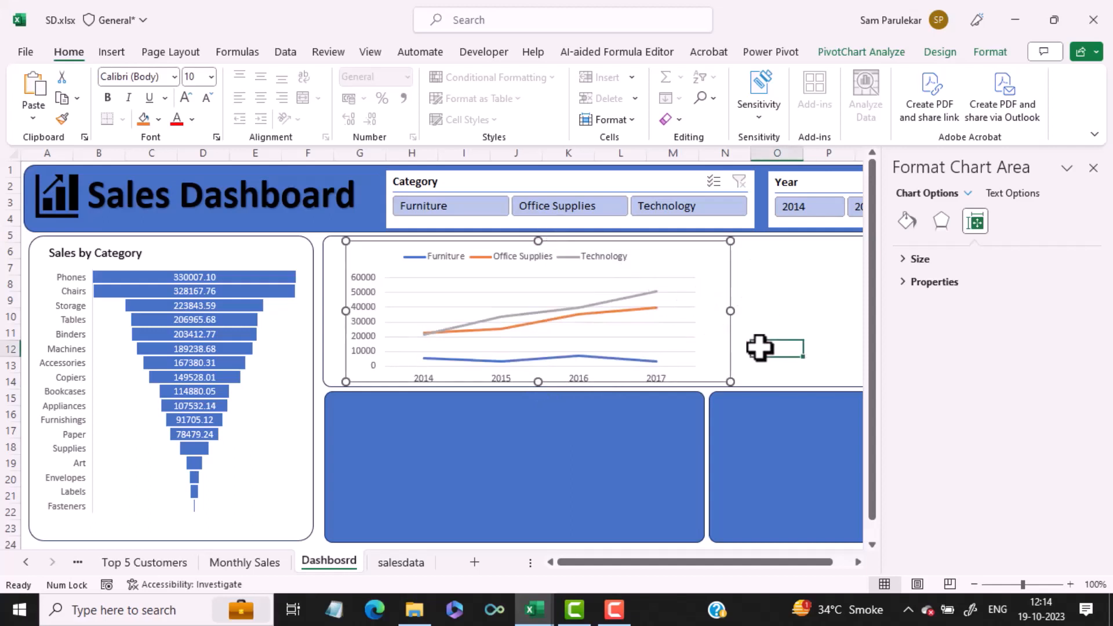
Step: Duplicate the "Sales by Category" title and place the copy at the upper-left corner of the wide panel
left_click(113, 246)
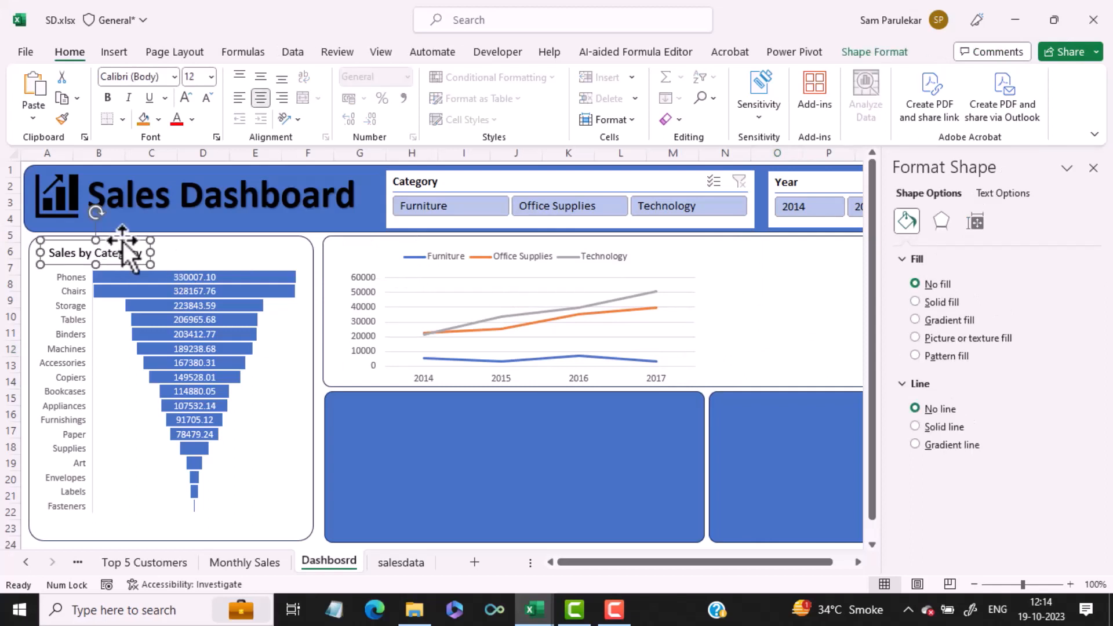
key("ctrl+d")
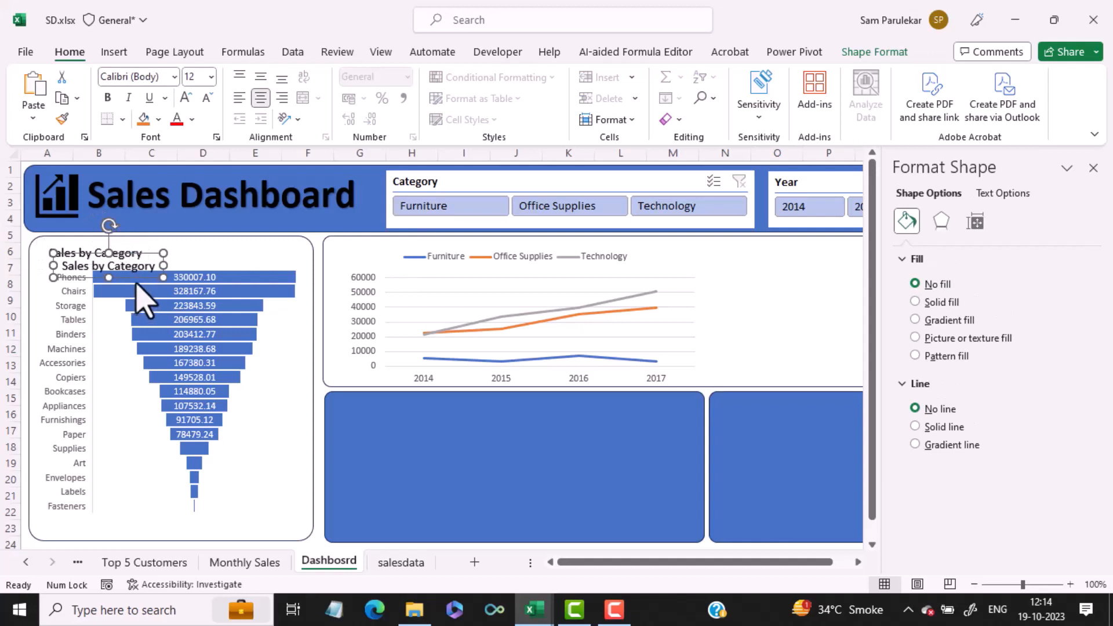
left_click_drag(134, 277, 404, 259)
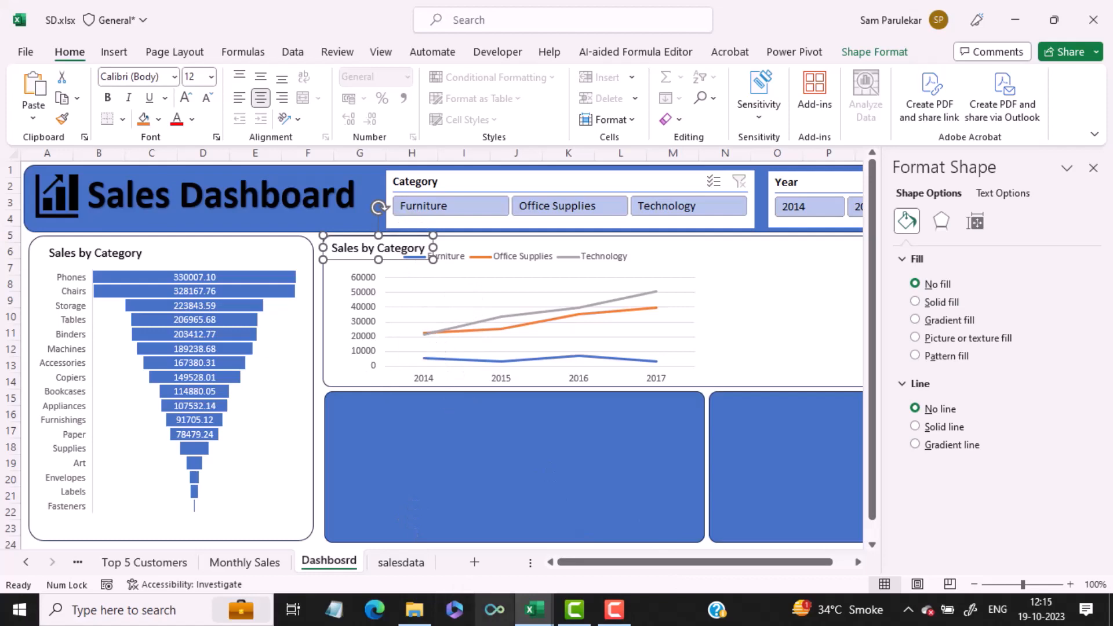
Step: Check the line chart's title in the salesdata.xlsx dashboard, return to SD.xlsx and change the copied title to "Profit Gained over time"
left_click(532, 612)
left_click(458, 568)
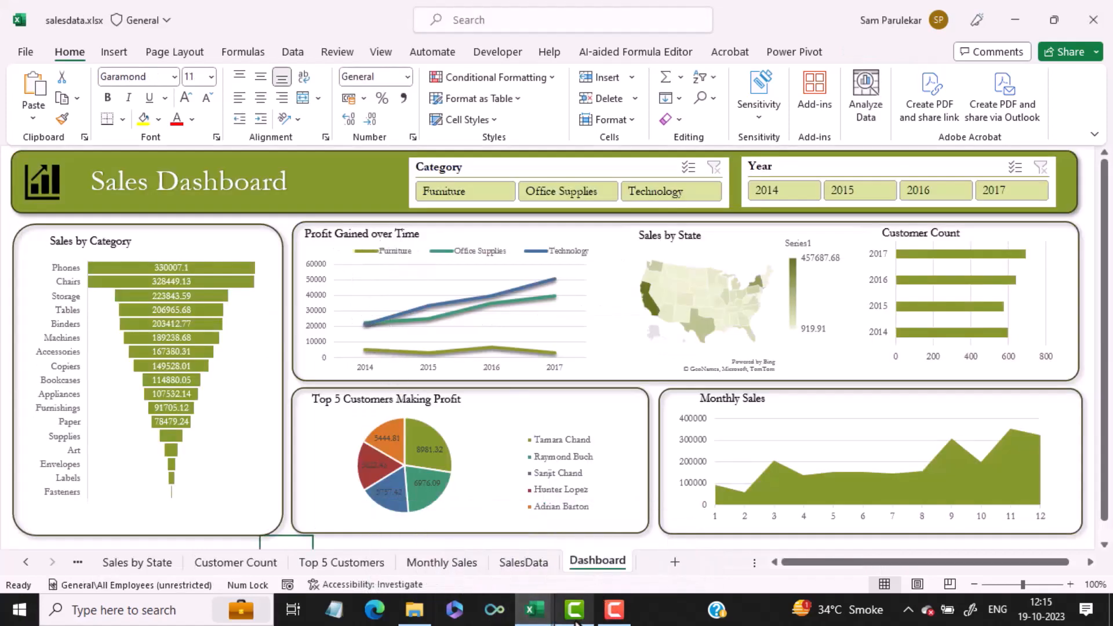
left_click(528, 615)
left_click(576, 560)
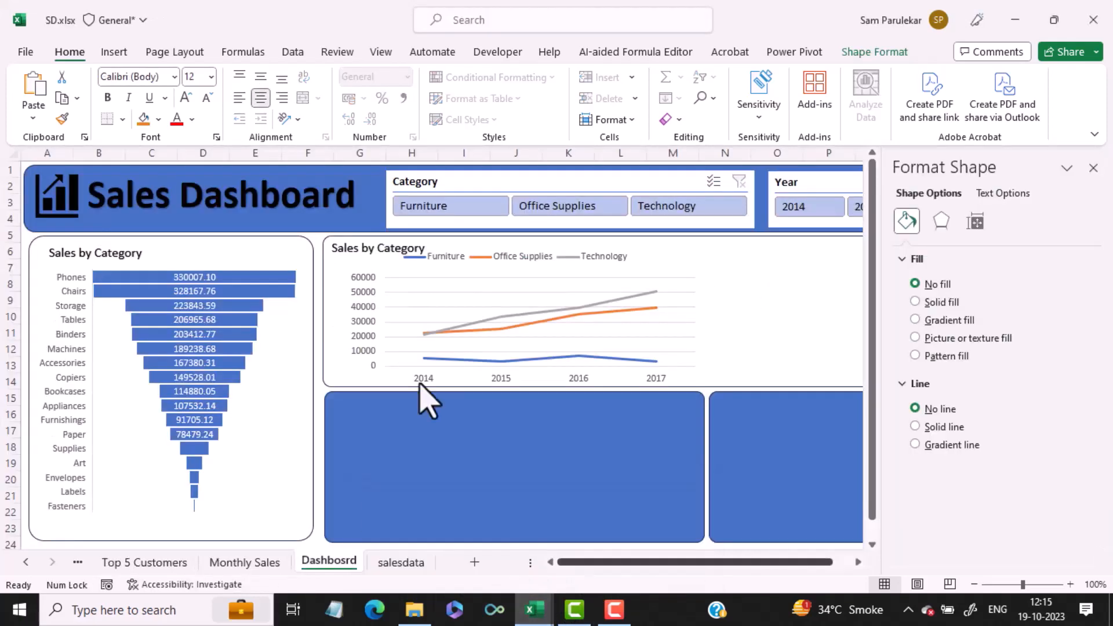
double_click(389, 248)
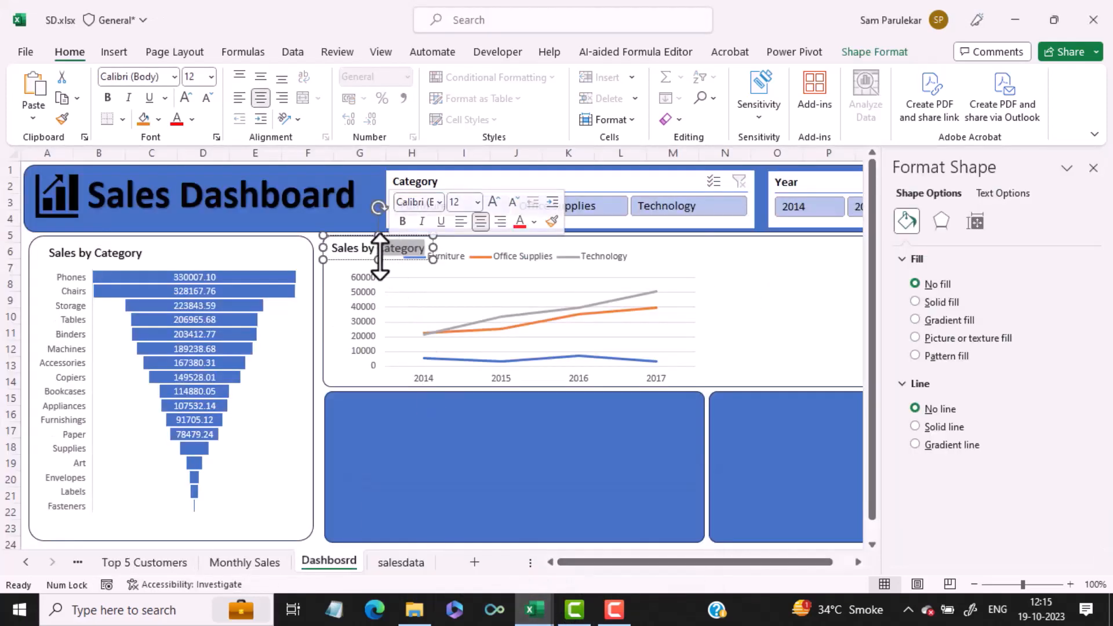
key("BackSpace")
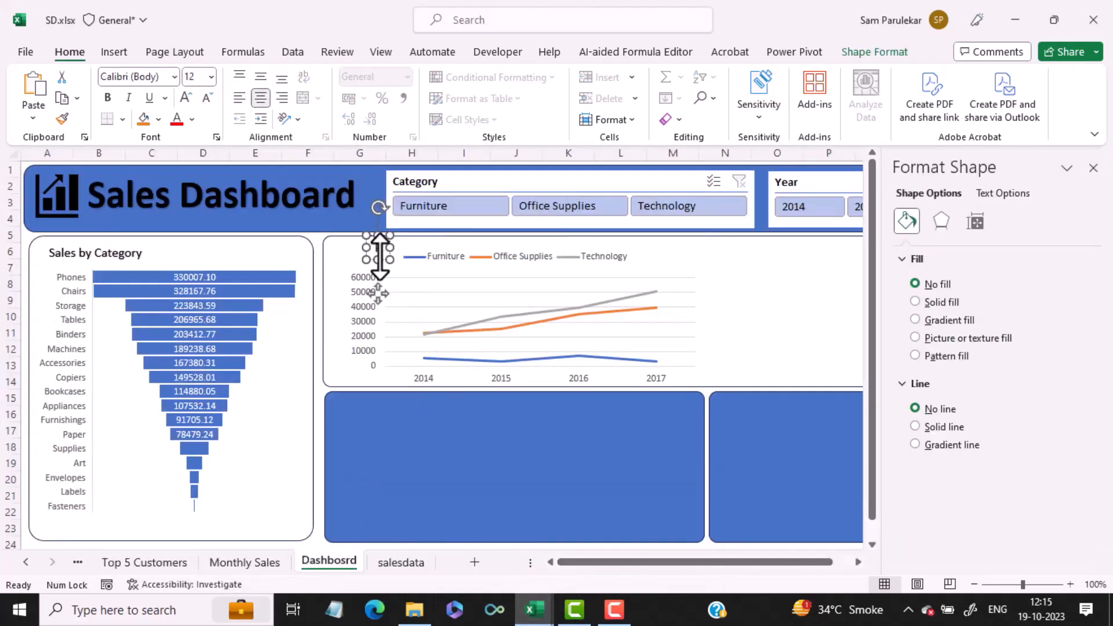
type("Profit Gai")
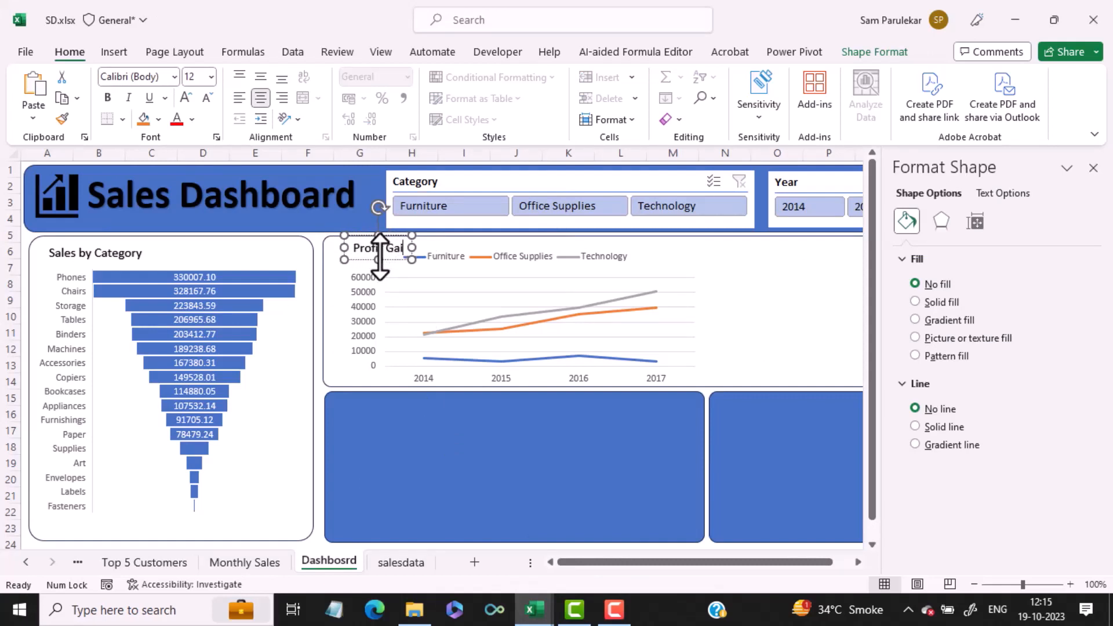
type("ned ov")
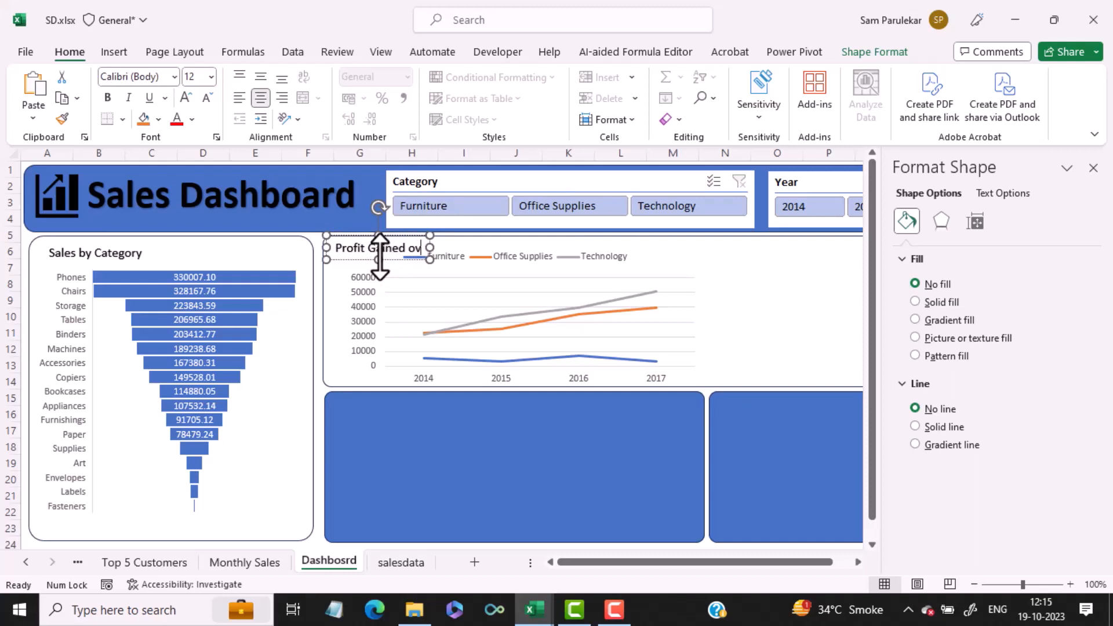
type("er time")
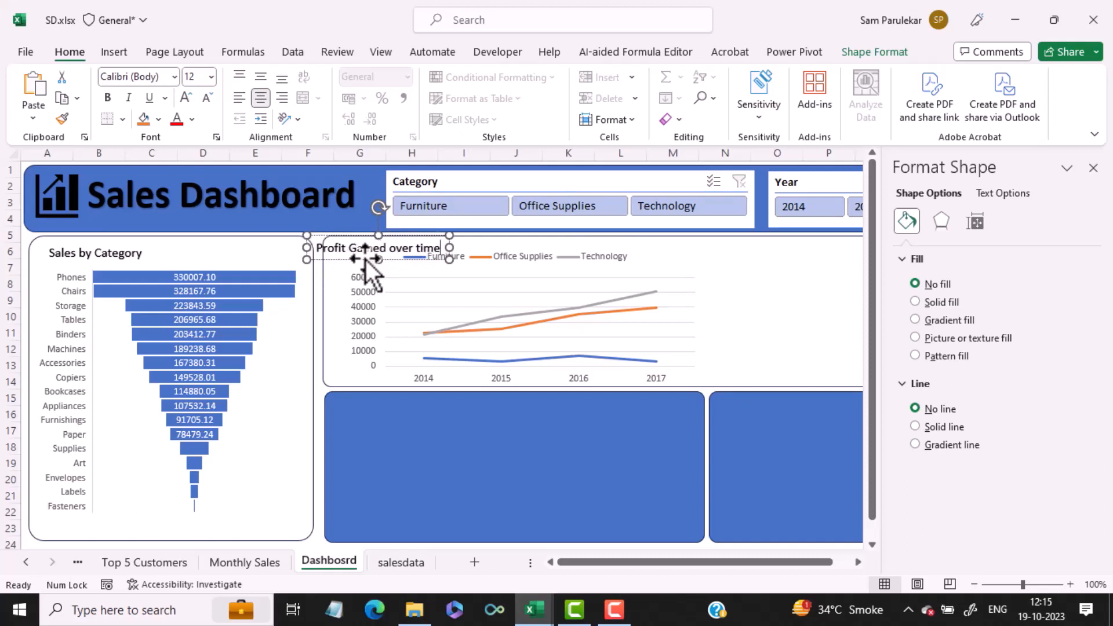
Step: Nudge the "Profit Gained over time" title sideways until it sits just inside the wide panel's left edge, and close the formatting pane
left_click(366, 257)
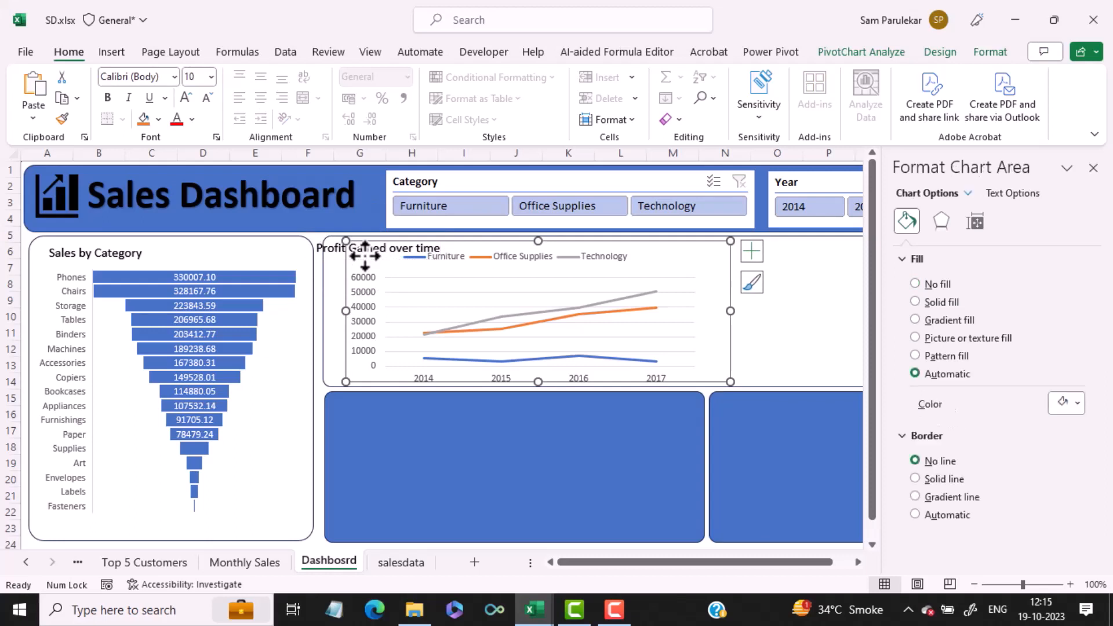
left_click(326, 255)
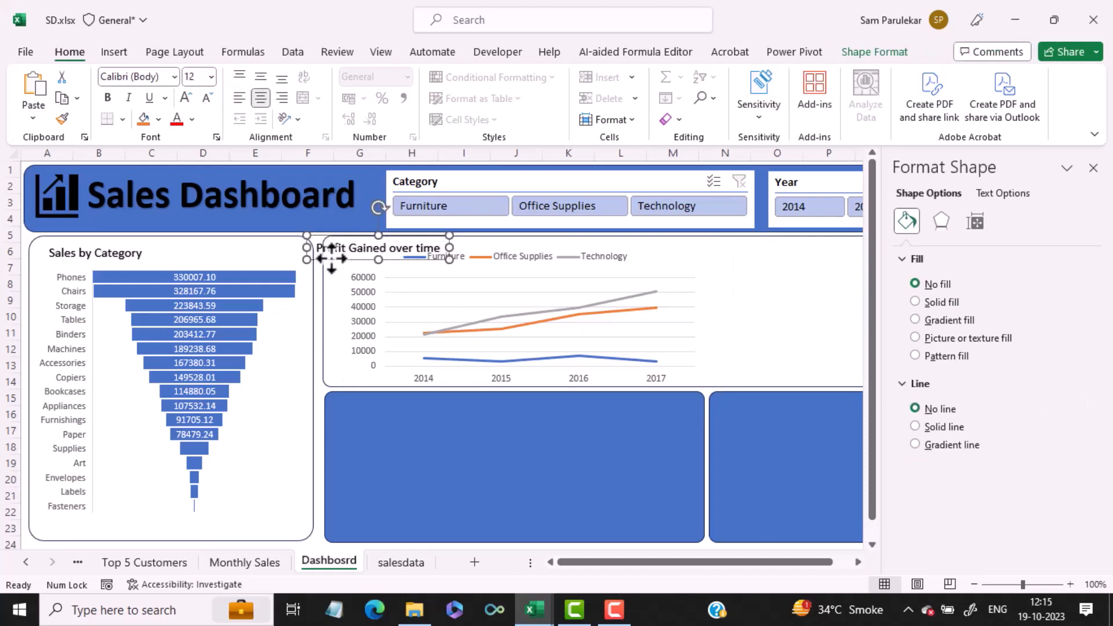
key("Right")
key("Right")
key("Right")
key("Right")
key("Right")
key("Right")
key("Right")
key("Right")
key("Right")
key("Right")
key("Right")
key("Right")
key("Right")
key("Right")
key("Right")
key("Right")
key("Right")
key("Right")
key("Right")
key("Right")
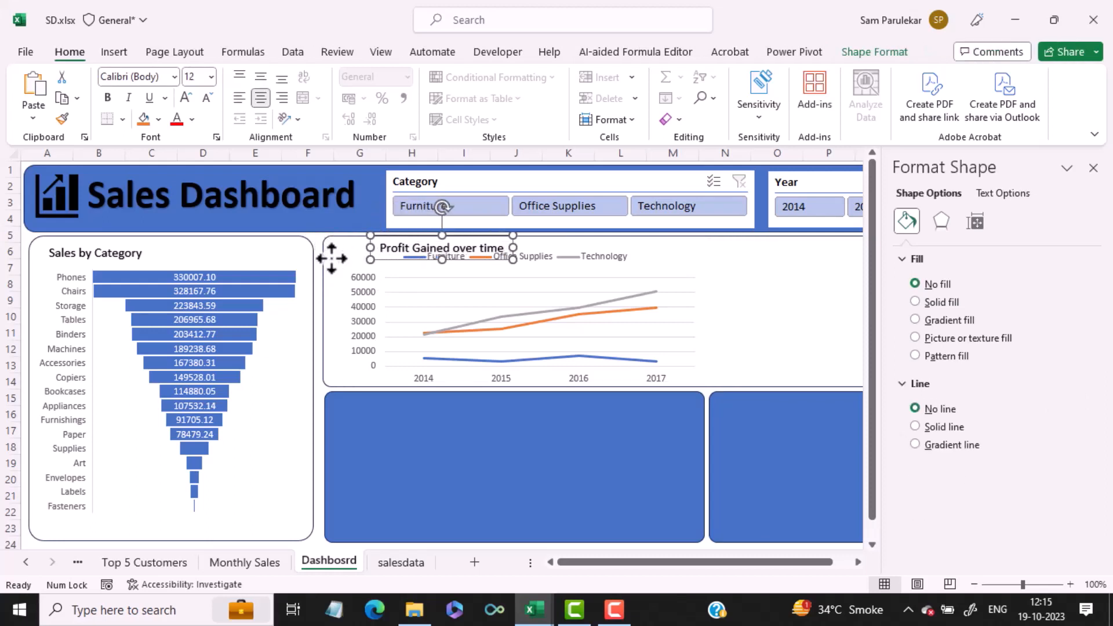
key("Left")
key("Left")
key("Left")
key("Left")
key("Left")
key("Left")
key("Left")
key("Left")
key("Left")
key("Left")
key("Left")
key("Left")
key("Left")
key("Left")
key("Left")
key("Left")
key("Left")
key("Left")
key("Left")
key("Left")
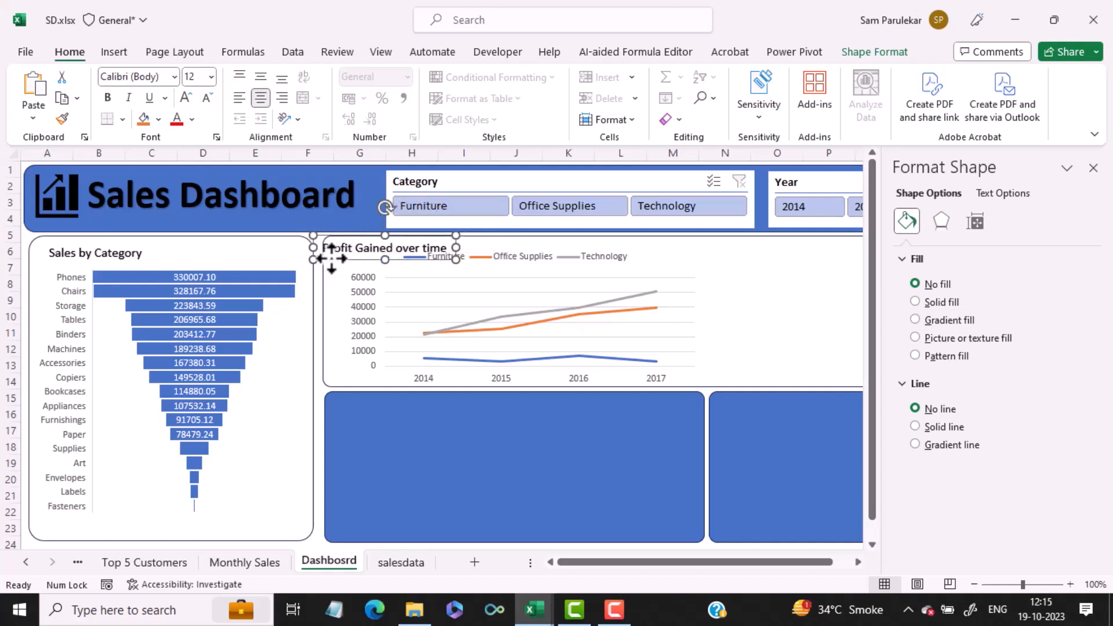
key("Right")
key("Right")
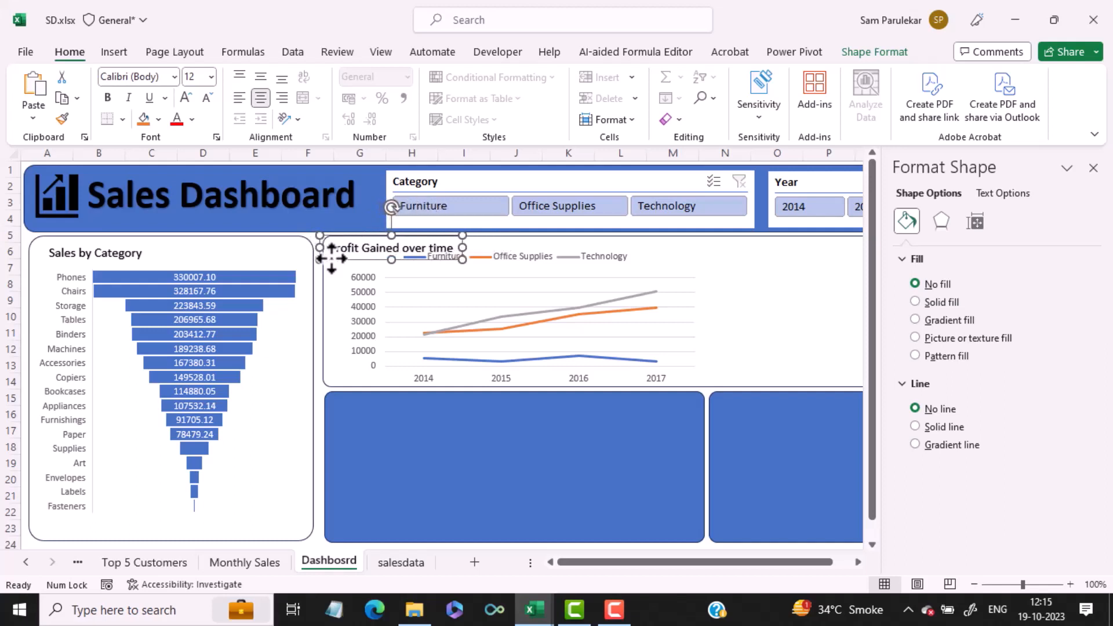
left_click(1094, 169)
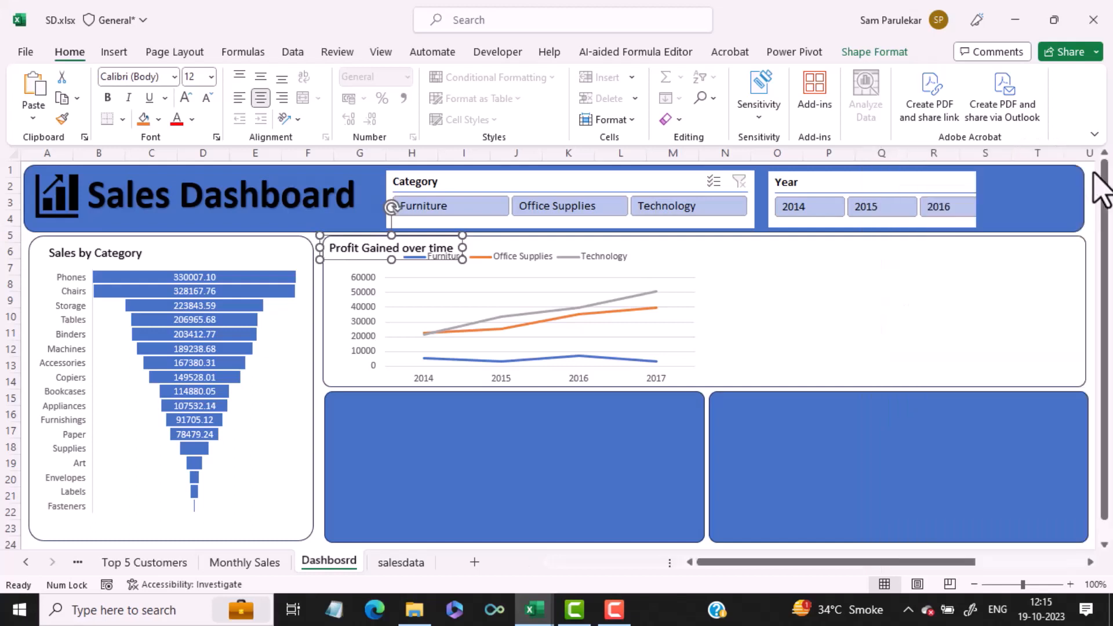
left_click(969, 319)
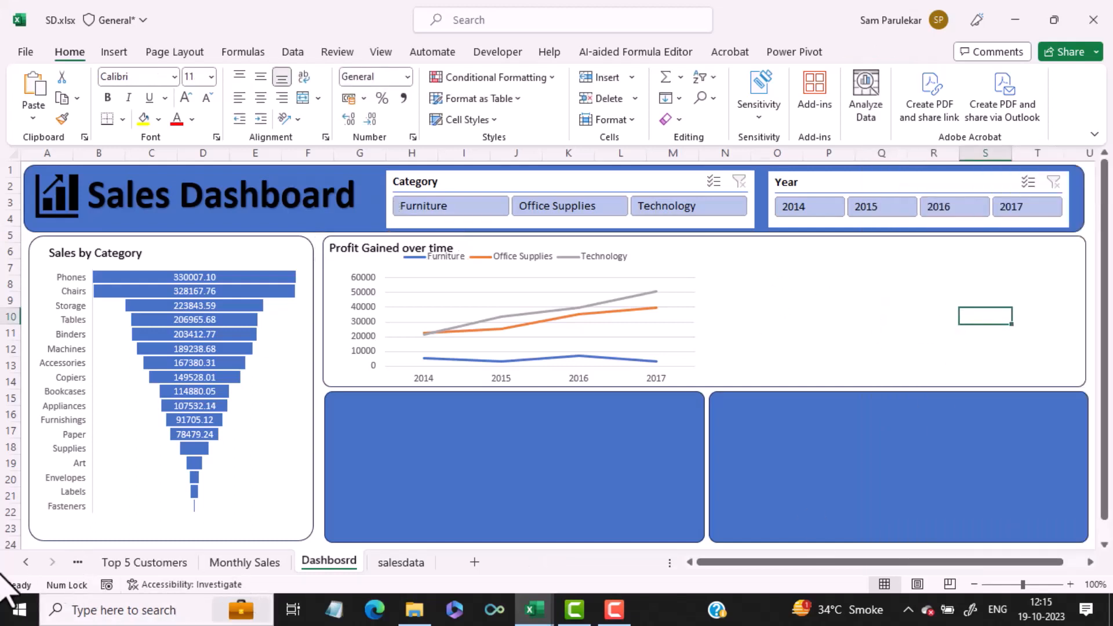
Step: Copy the map chart from the Sales by State sheet, paste it onto the dashboard and move it over the wide upper panel
left_click(26, 562)
left_click(26, 561)
left_click(25, 562)
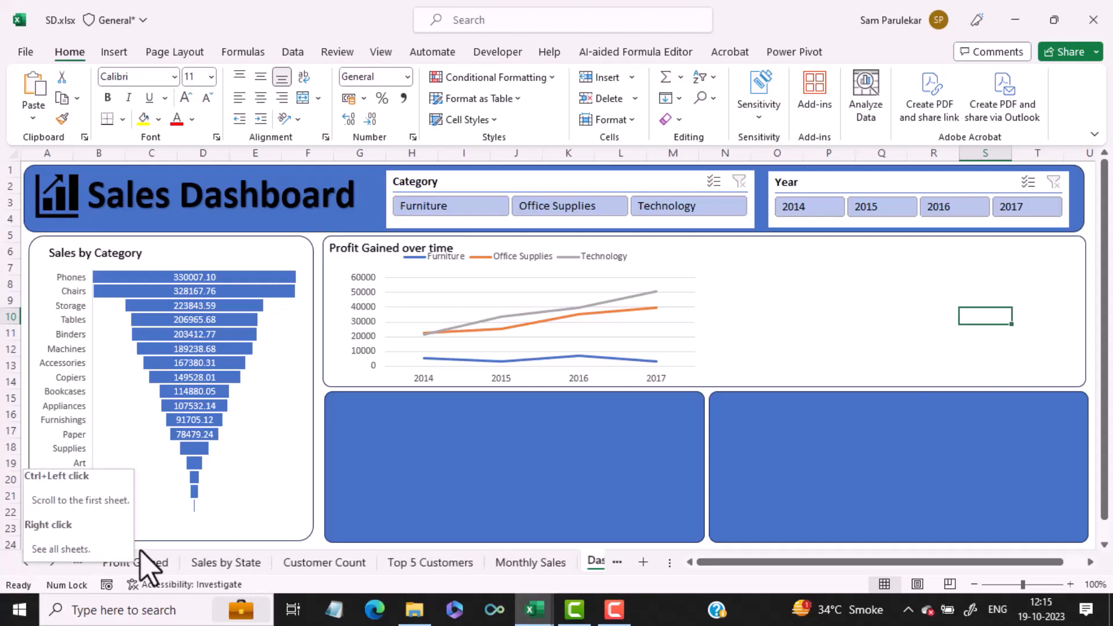
left_click(204, 563)
left_click(628, 237)
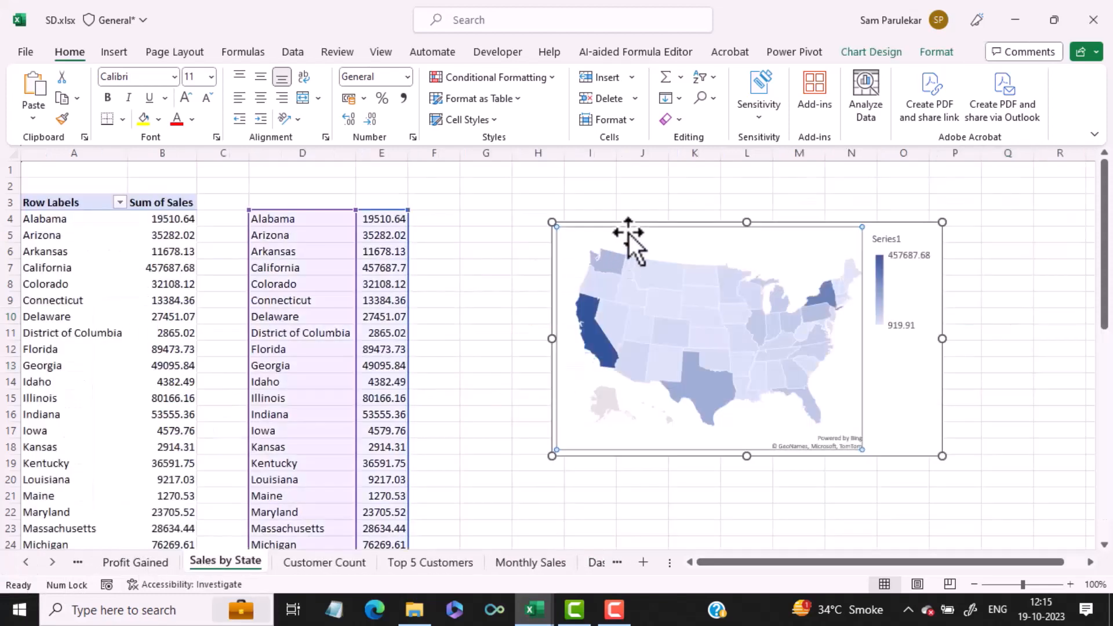
mouse_move(739, 288)
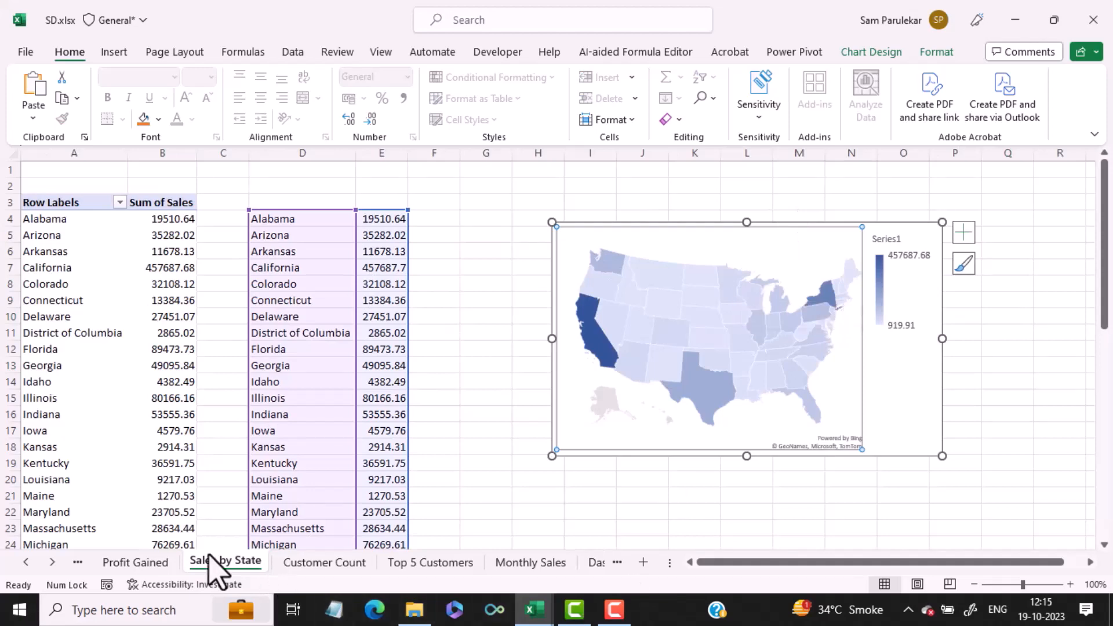
left_click(52, 563)
left_click(53, 562)
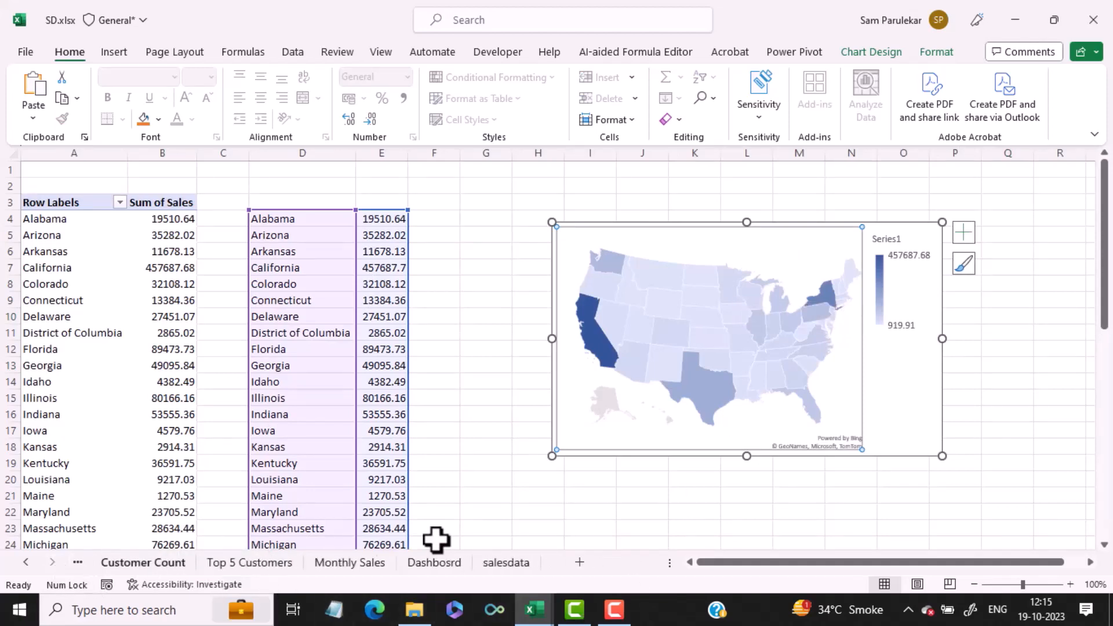
left_click(434, 563)
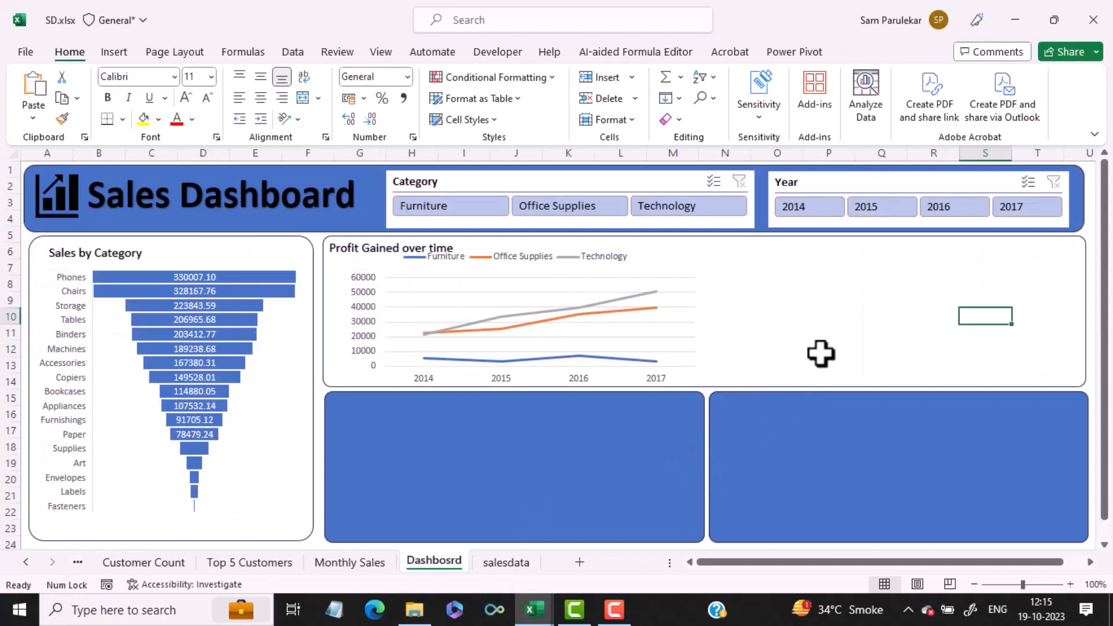
key("ctrl+v")
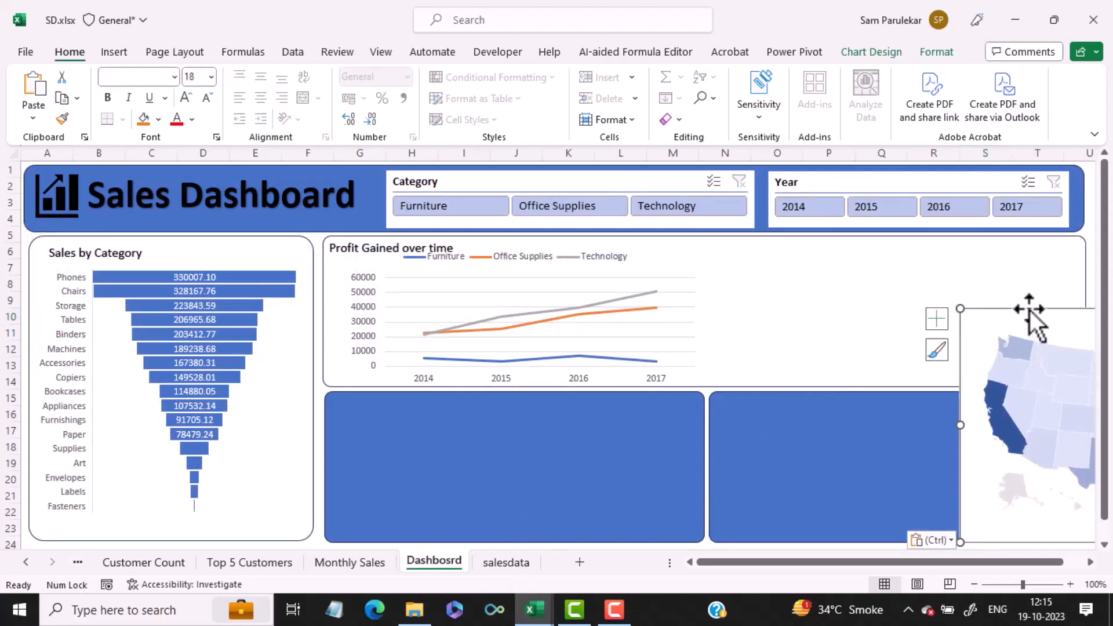
left_click_drag(1030, 310, 579, 254)
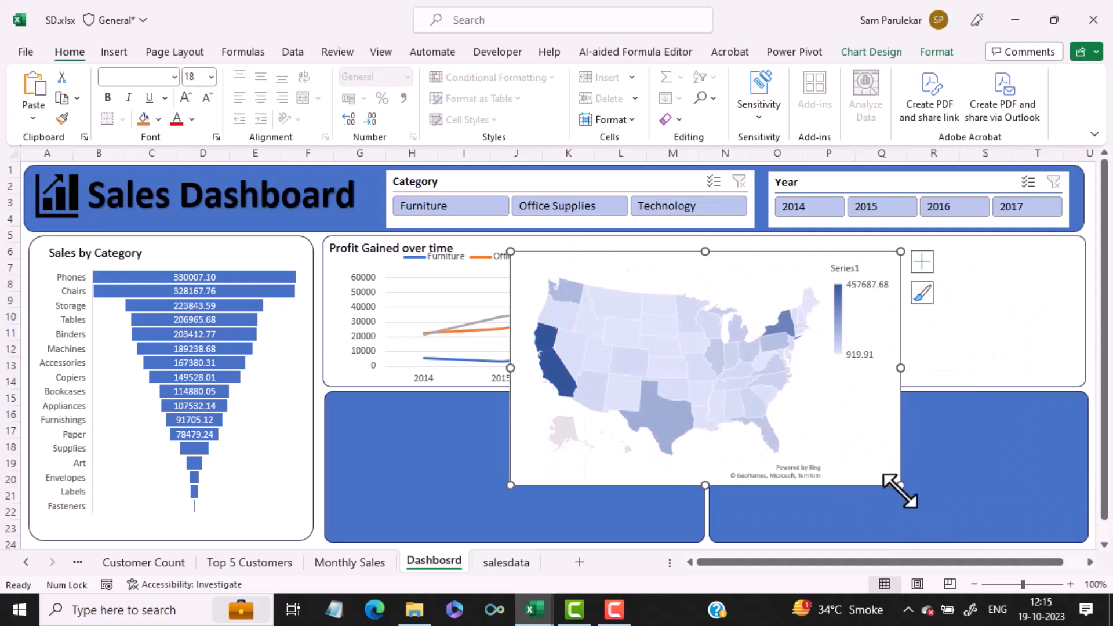
Step: Shrink the map chart to about 6.1 cm high by 6.7 cm wide and move it toward the wide upper panel's right half
left_click_drag(900, 487, 715, 438)
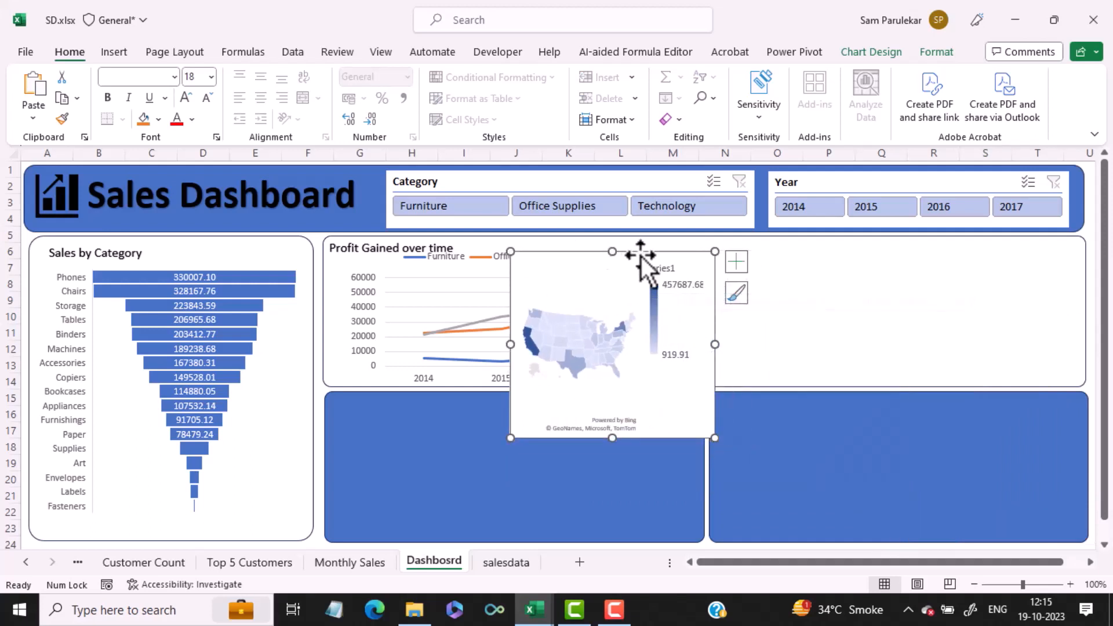
left_click_drag(659, 249, 790, 238)
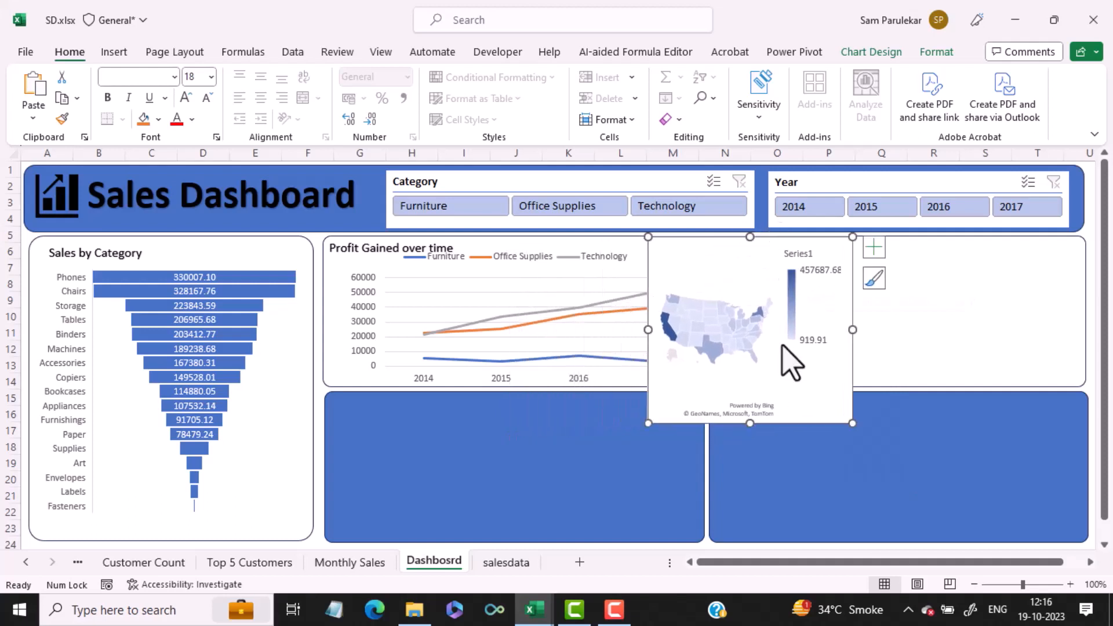
right_click(806, 365)
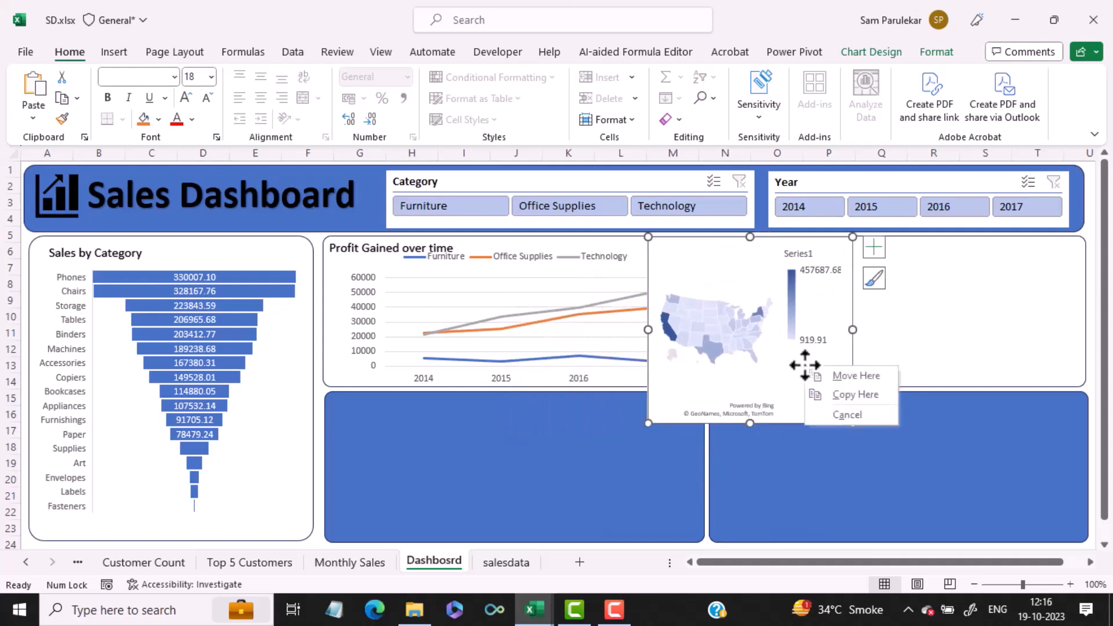
right_click(843, 294)
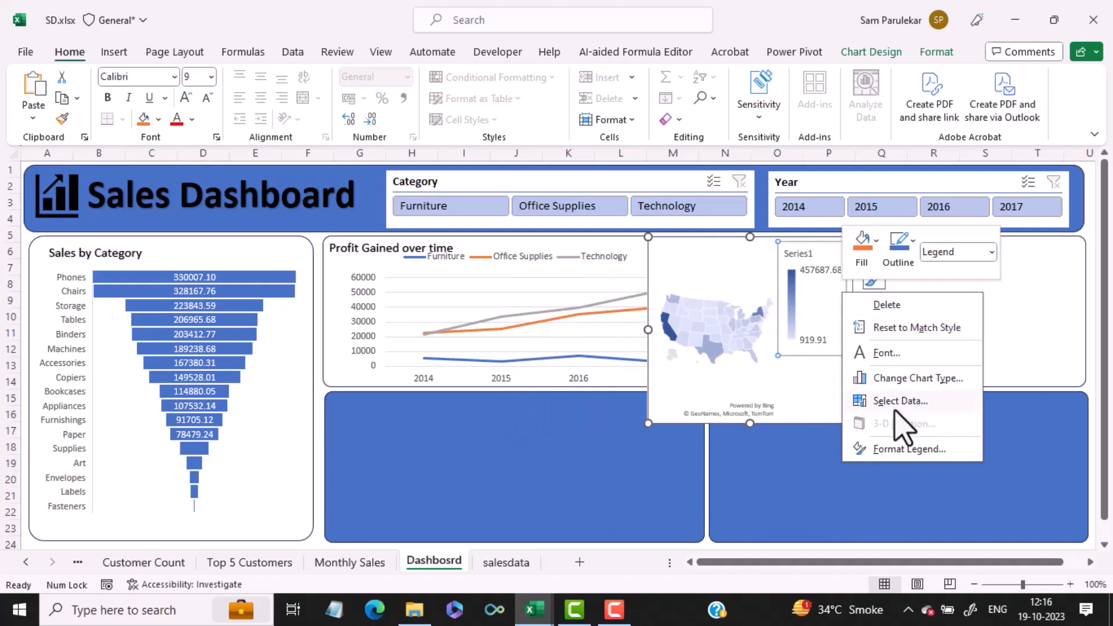
left_click(893, 449)
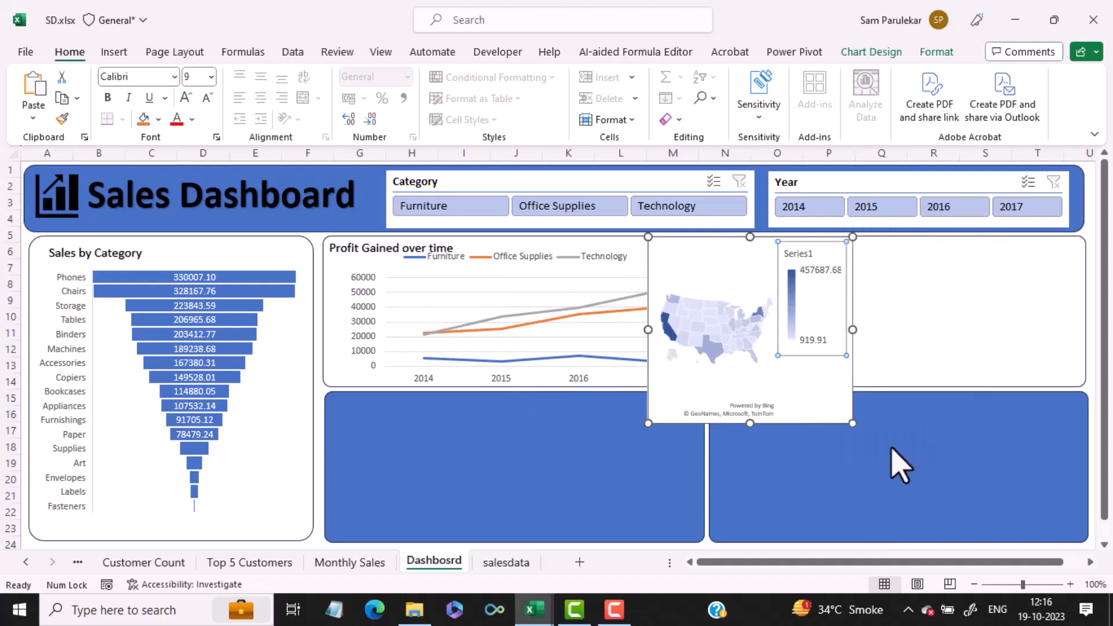
left_click(805, 395)
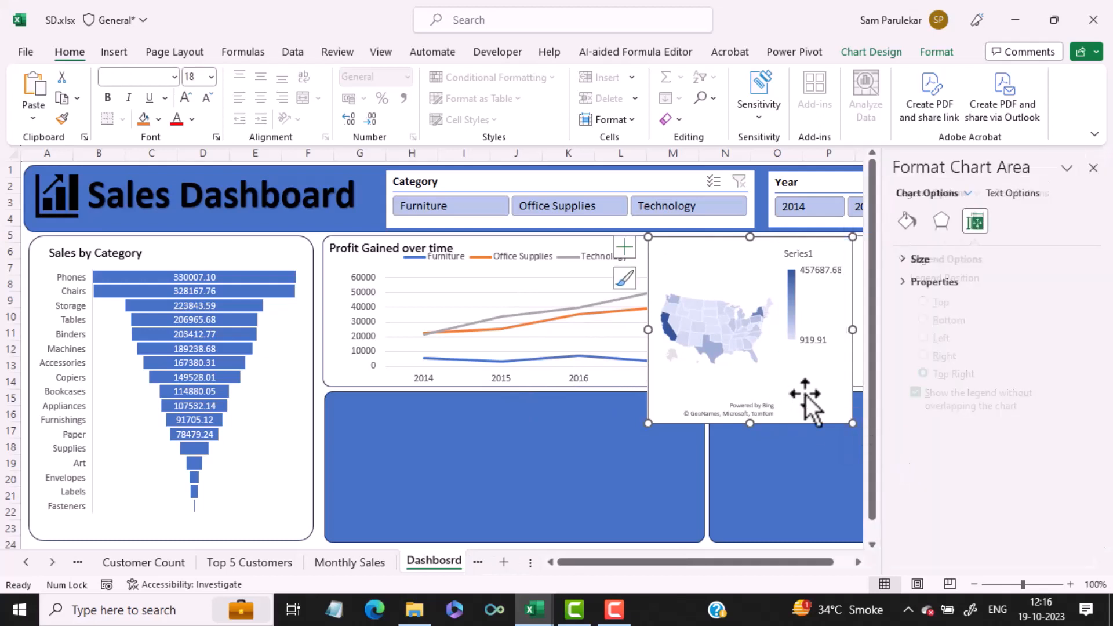
right_click(803, 406)
left_click(748, 409)
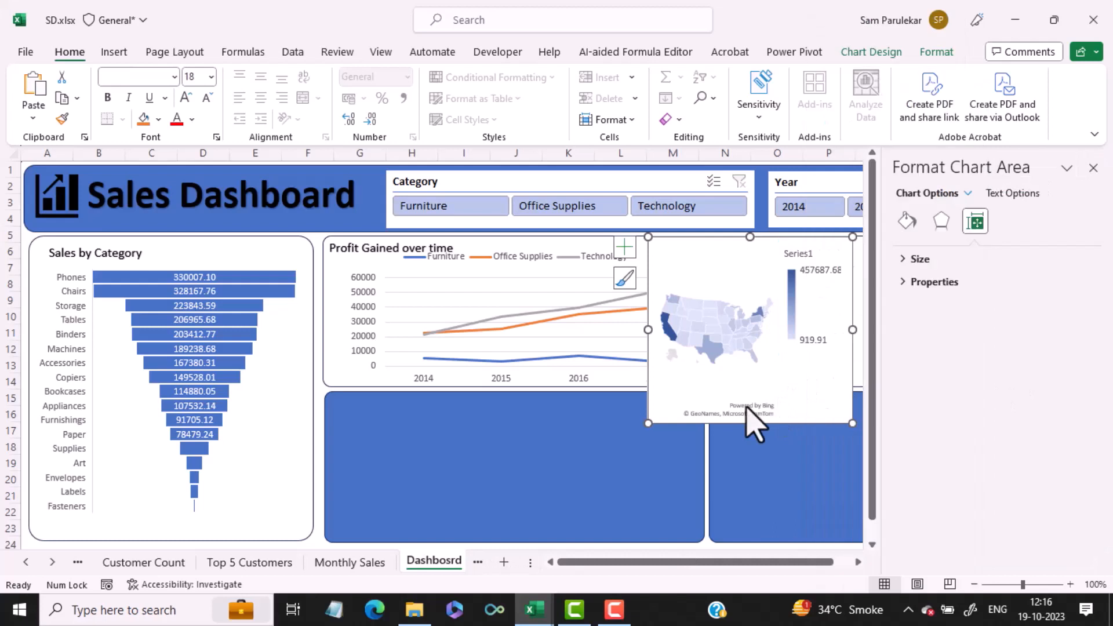
right_click(794, 384)
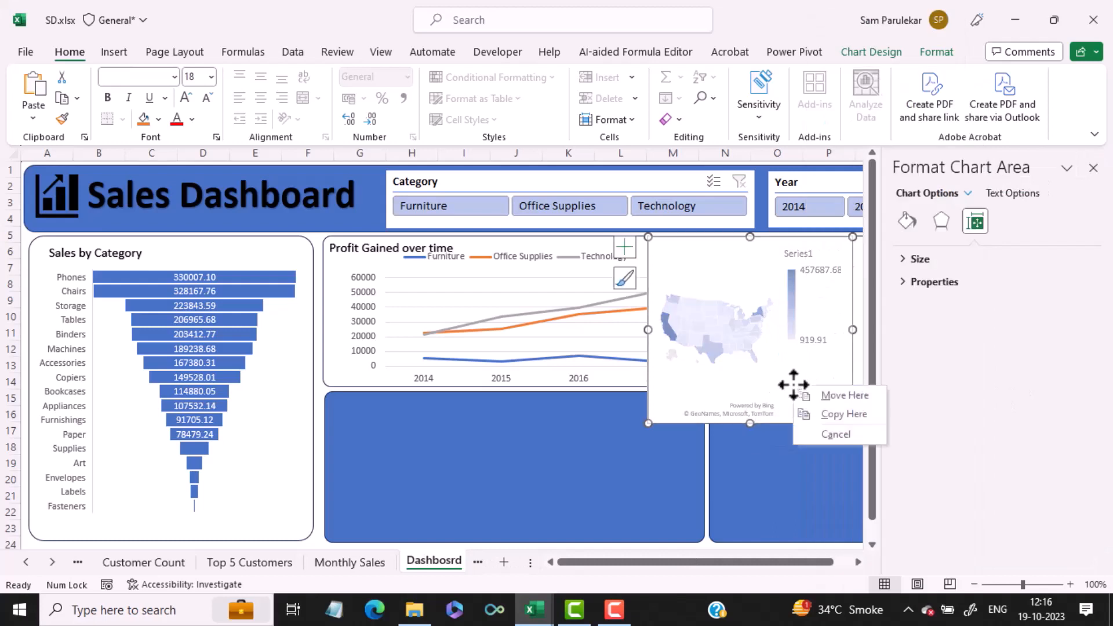
left_click(914, 264)
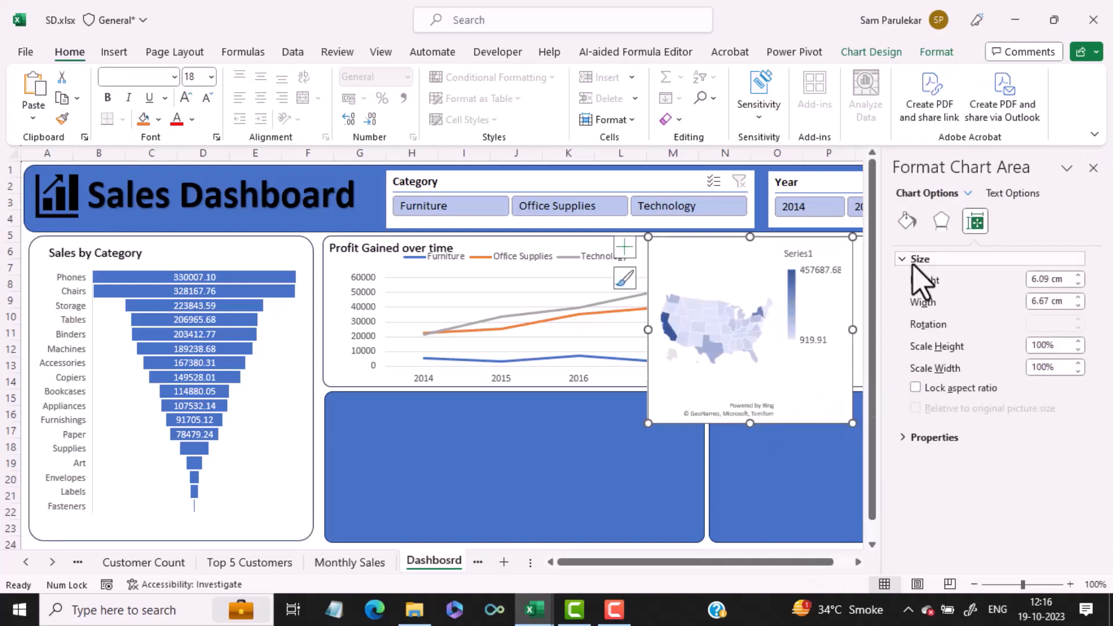
left_click(941, 225)
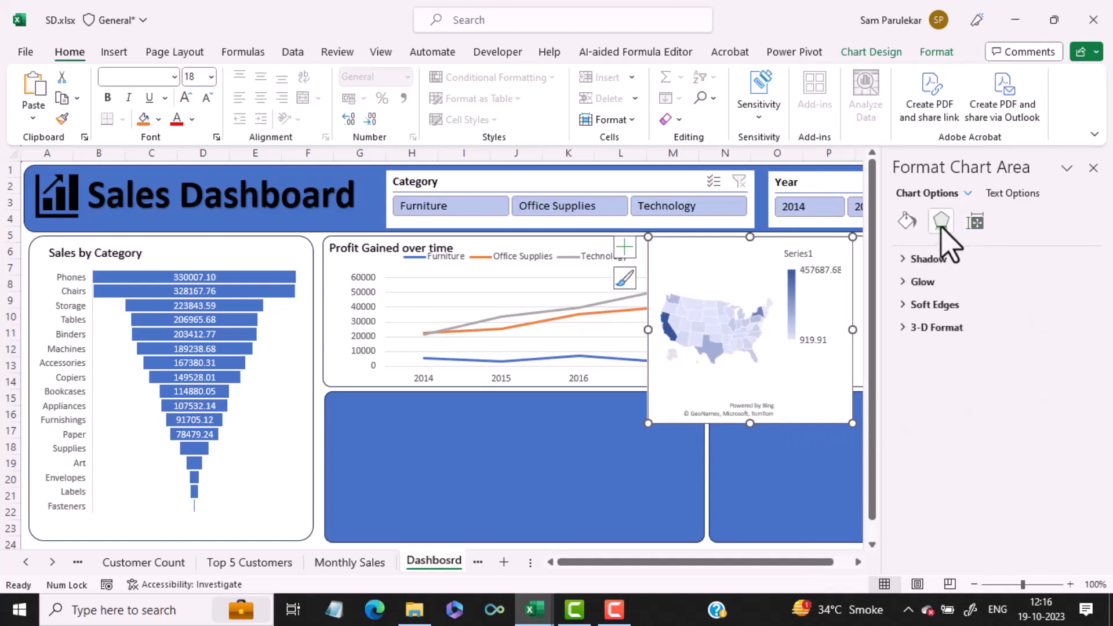
left_click(976, 219)
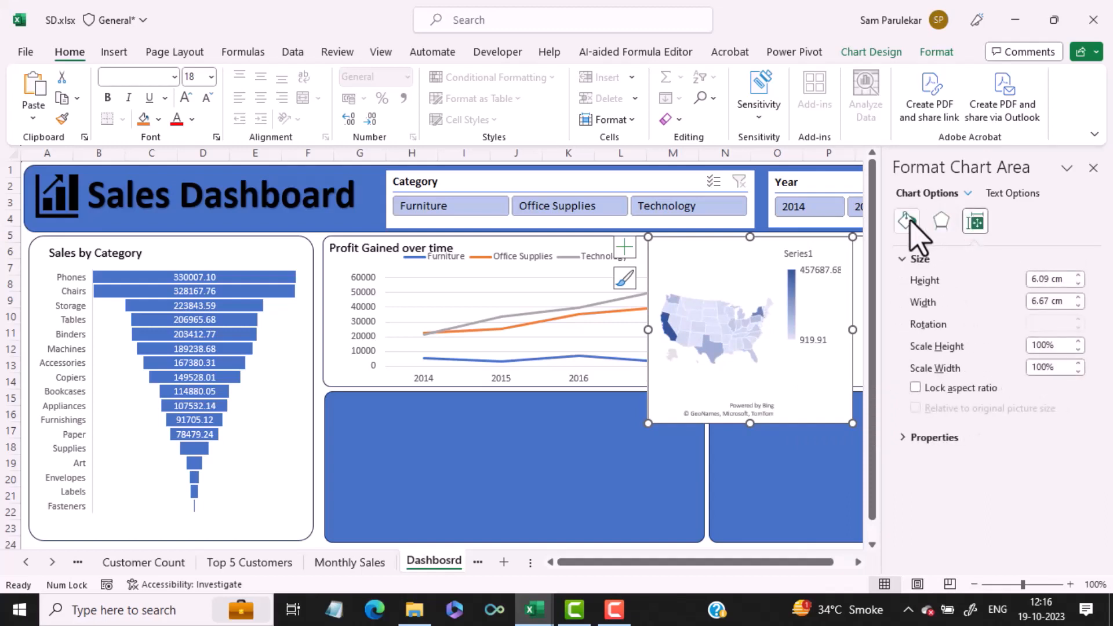
left_click(908, 221)
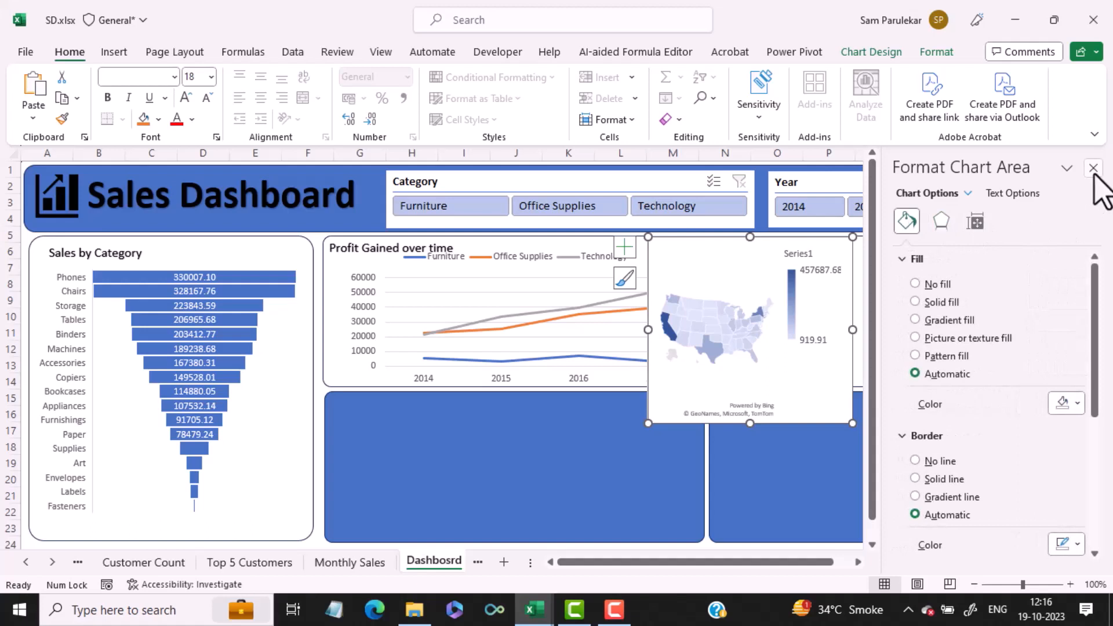
left_click(1093, 169)
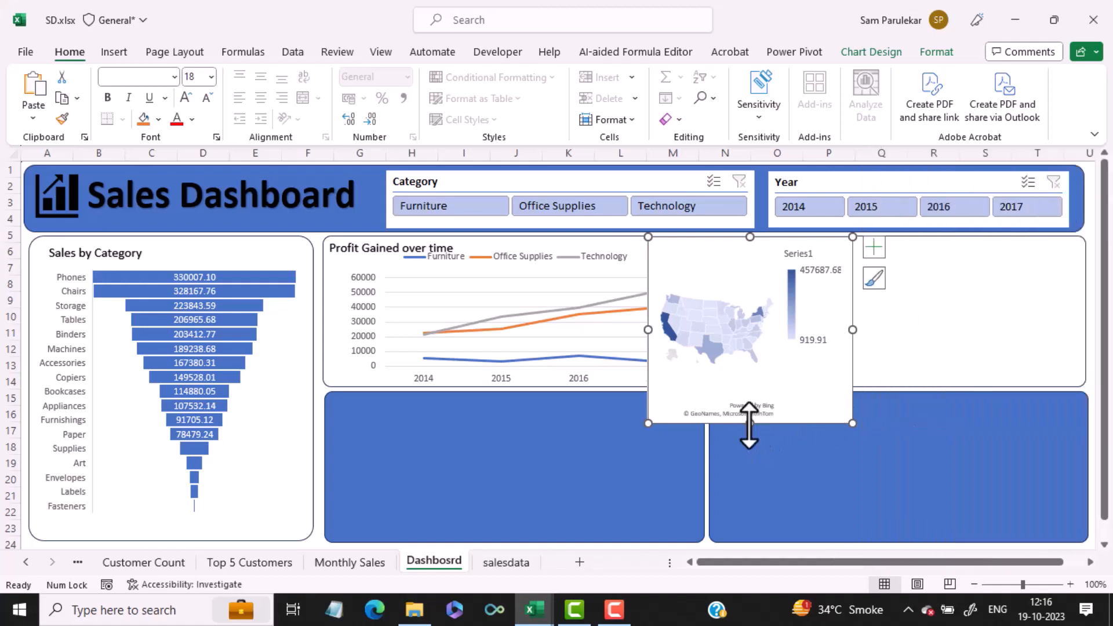
Step: Reduce the map chart's height to fit inside the wide upper panel and place it just right of the line chart
left_click_drag(751, 424, 763, 369)
left_click_drag(763, 244, 846, 245)
left_click(962, 337)
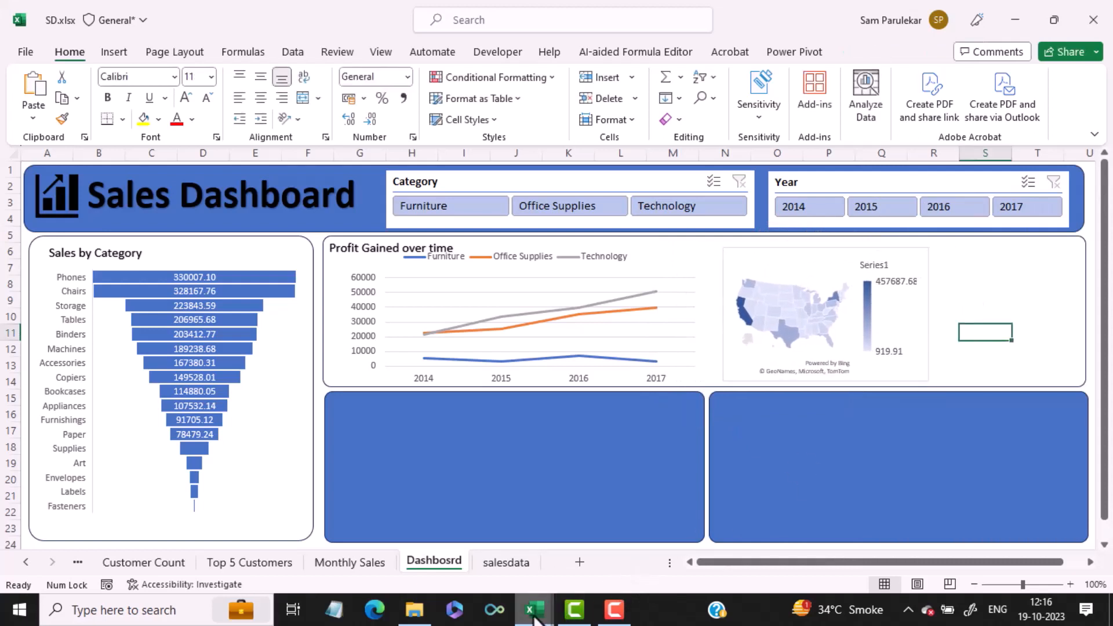
Step: Check the map chart's title and placement in the salesdata.xlsx dashboard and return to SD.xlsx
mouse_move(536, 619)
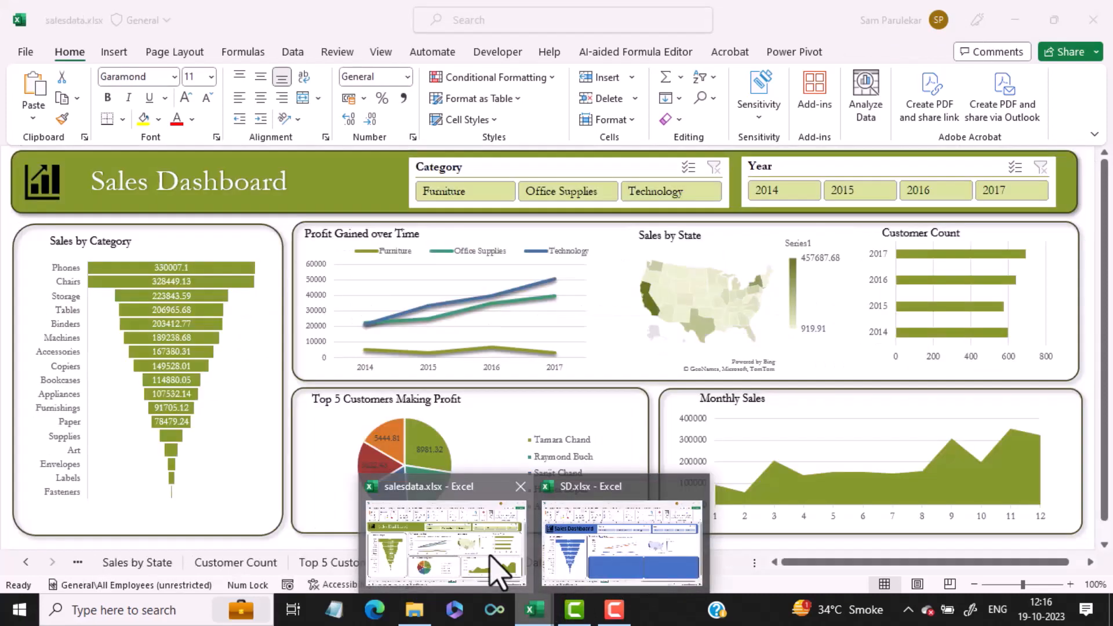
left_click(491, 555)
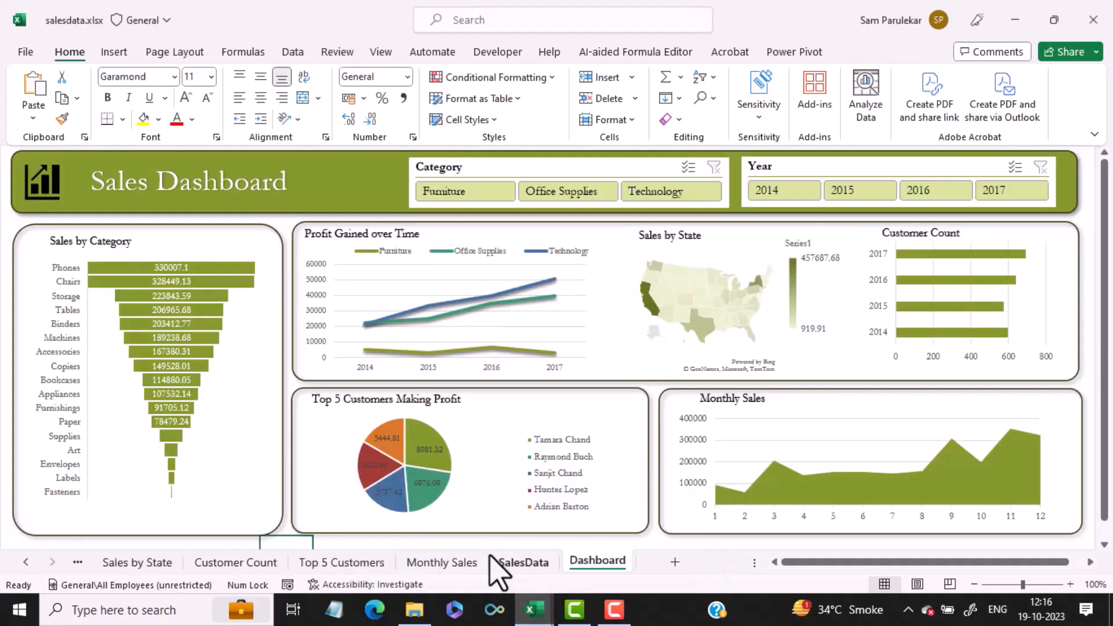
mouse_move(544, 618)
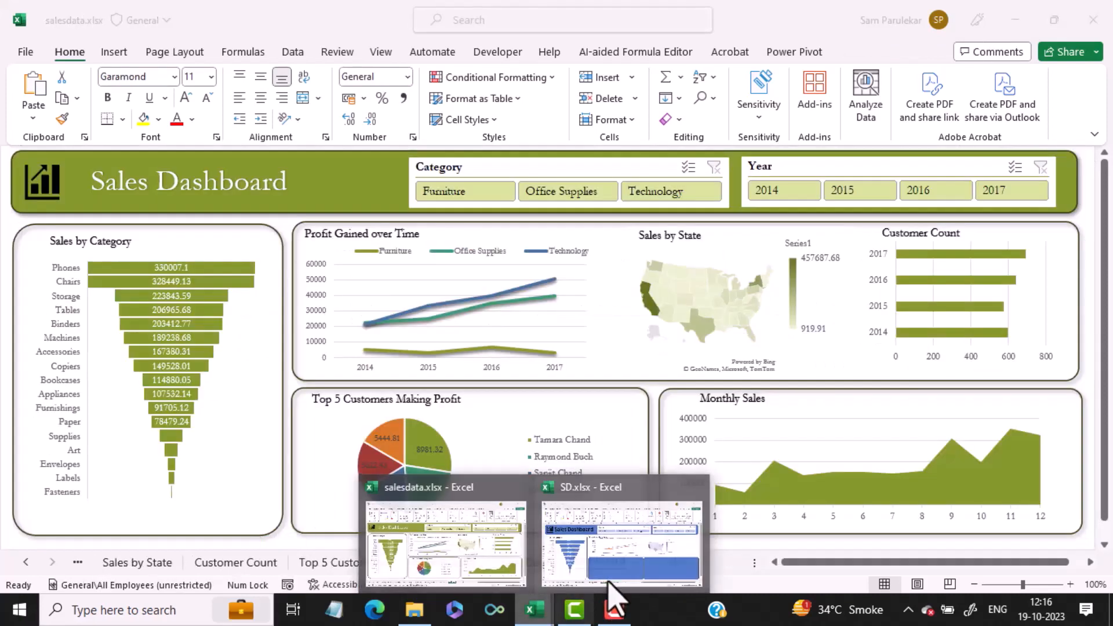
left_click(621, 557)
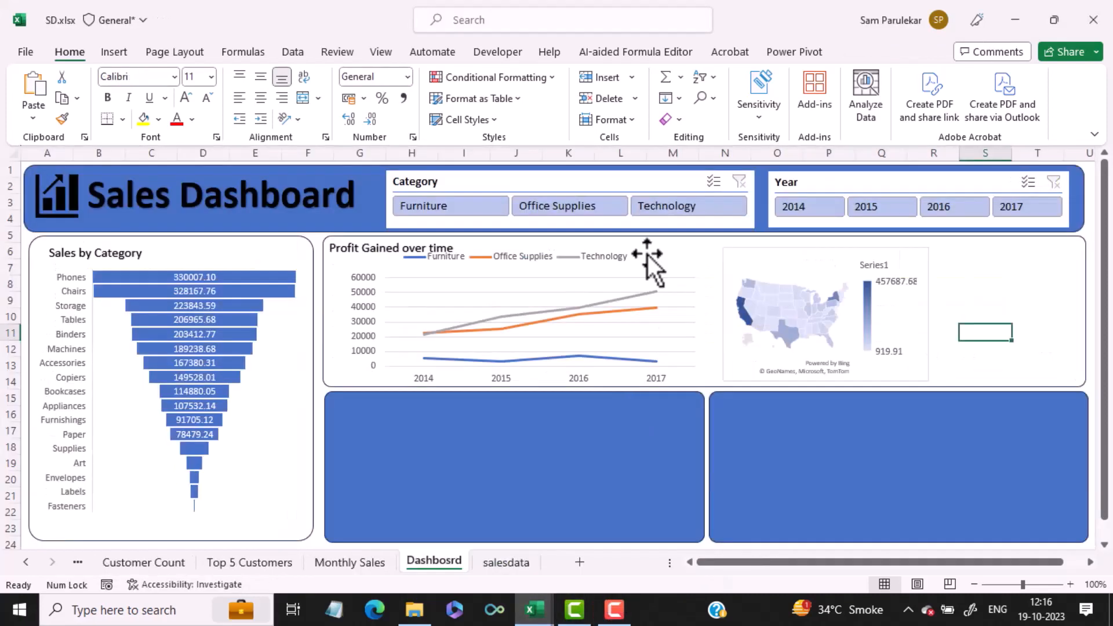
Step: Duplicate the "Profit Gained over time" title and place the copy above the map chart
left_click(392, 249)
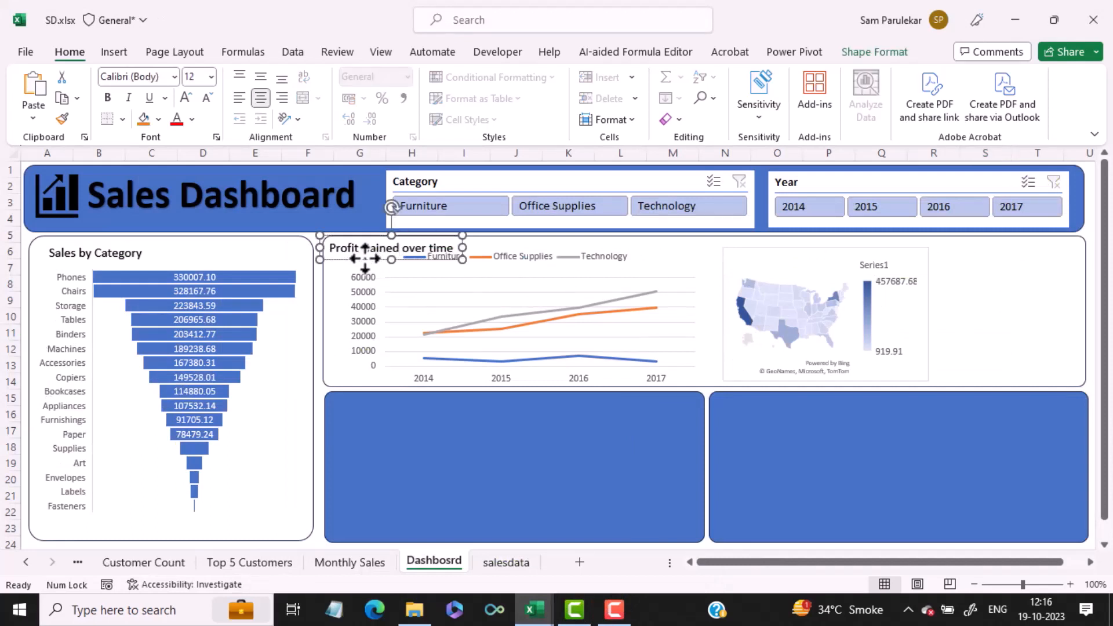
key("ctrl+d")
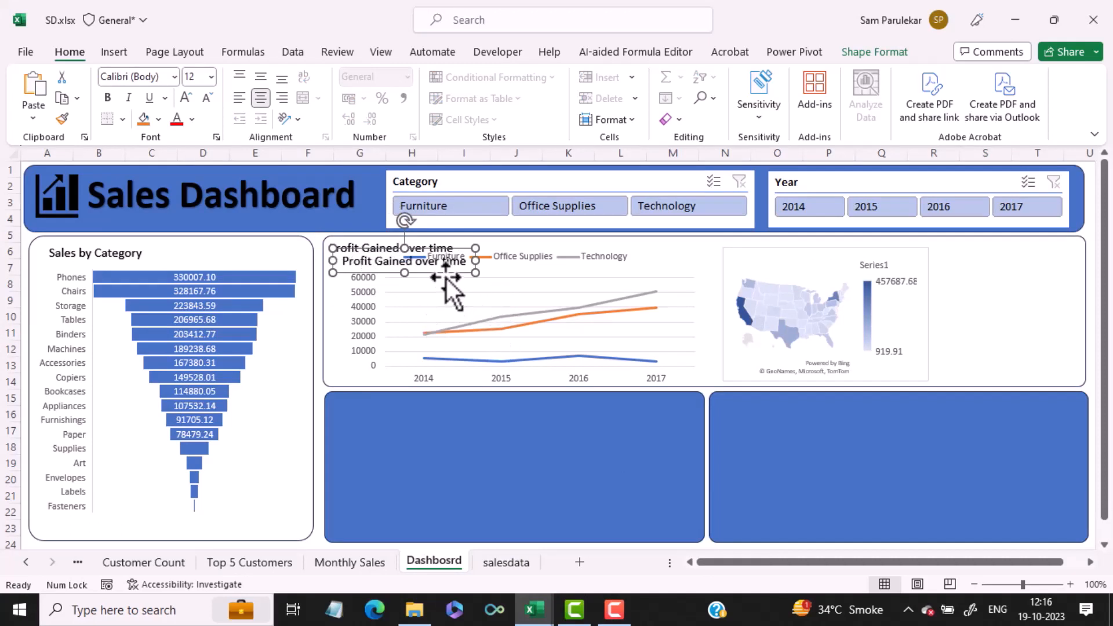
left_click_drag(446, 276, 824, 258)
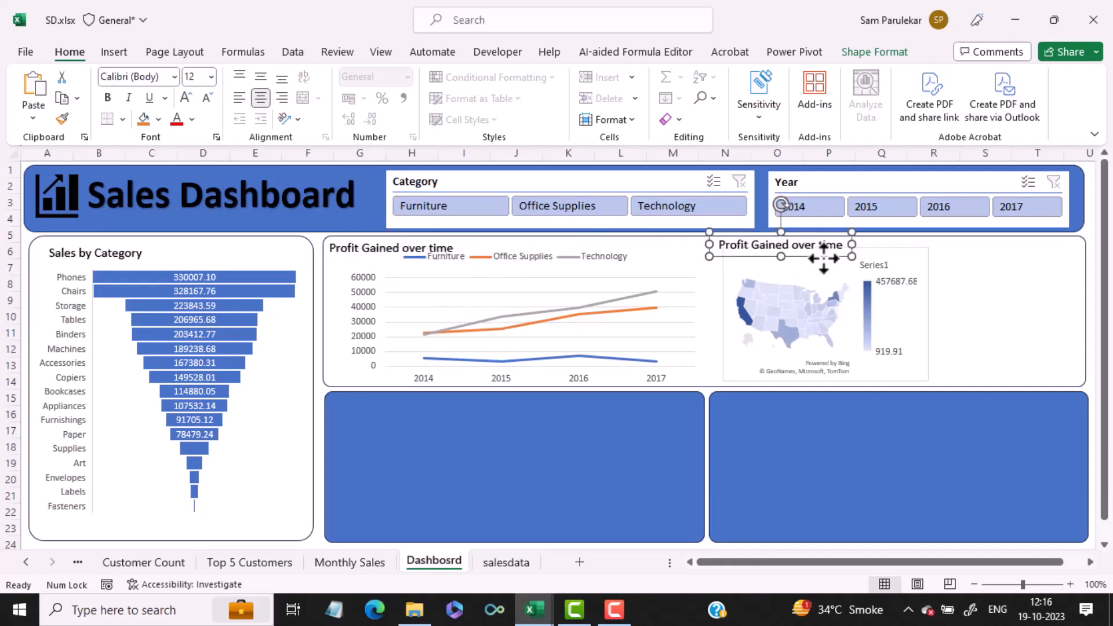
Step: Remove the map chart's border line and close the formatting and field panes
left_click(893, 248)
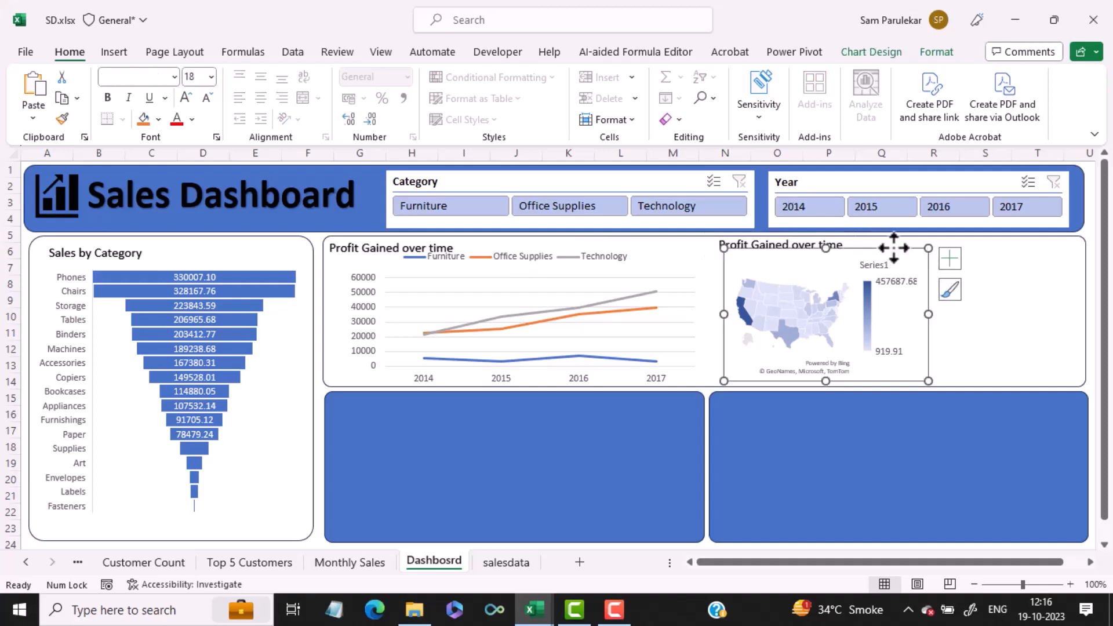
right_click(894, 247)
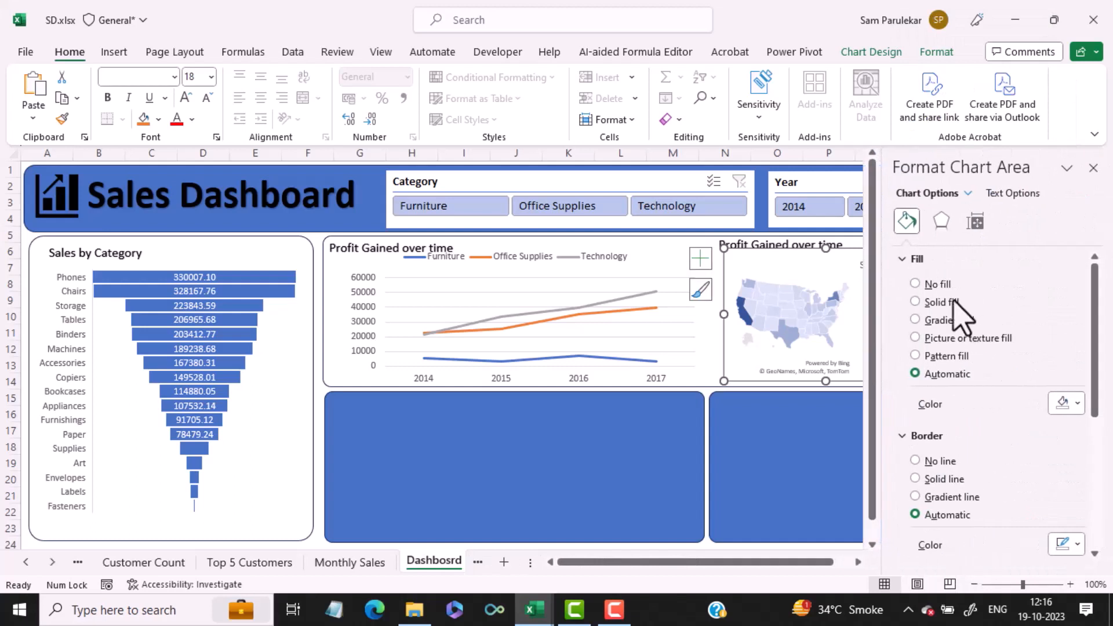
left_click(934, 460)
left_click(1094, 167)
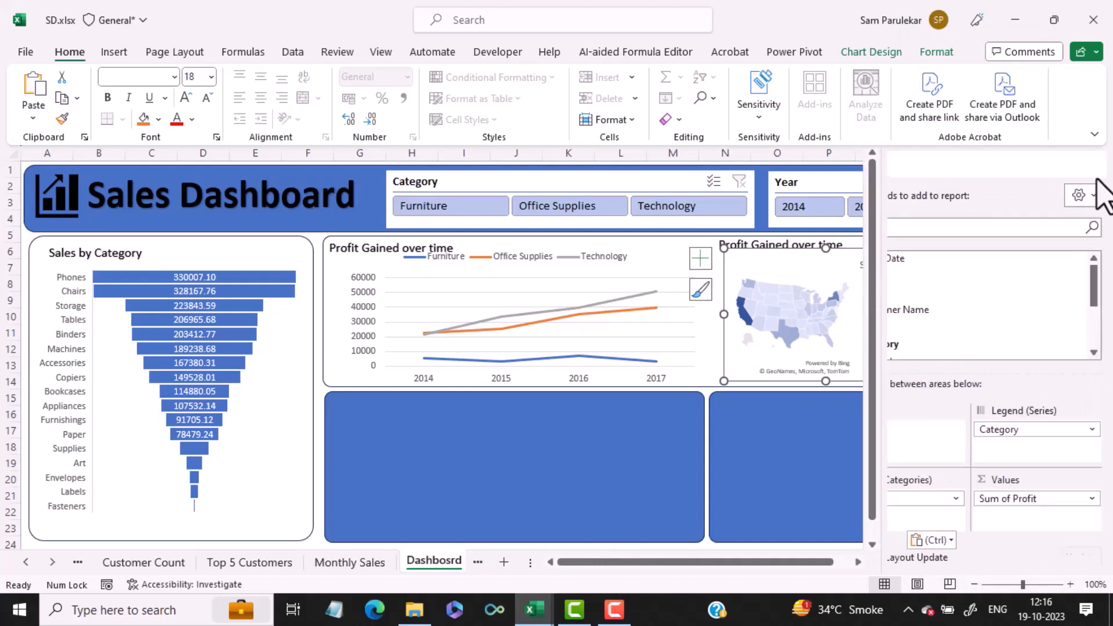
left_click(1098, 198)
left_click(1054, 318)
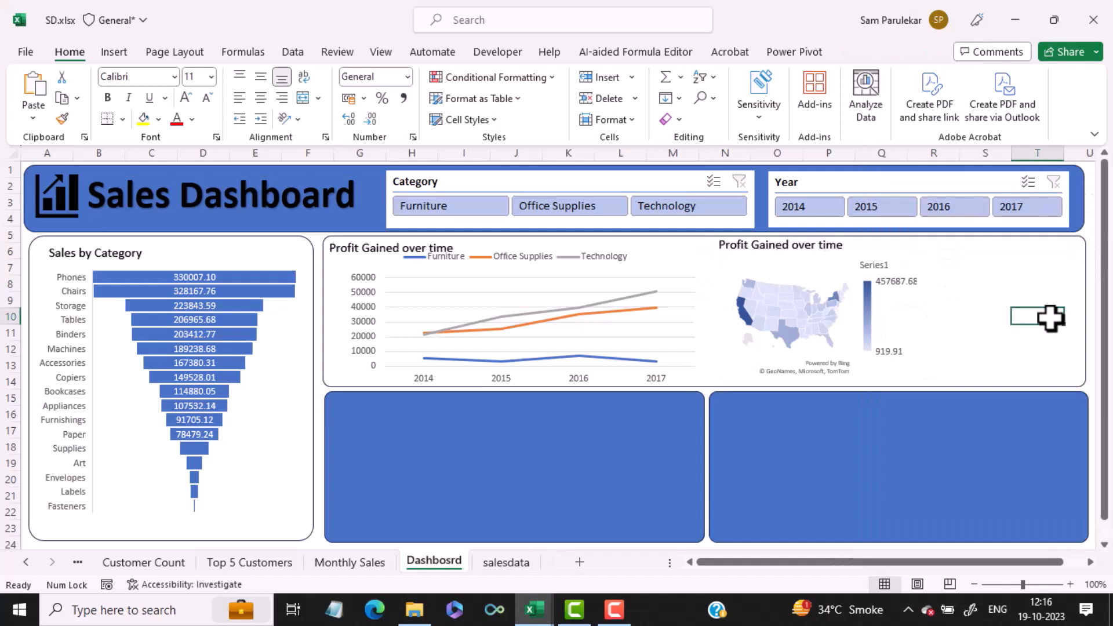
Step: Lower the copied title above the map chart slightly so it lines up with the line chart's title
left_click(819, 250)
left_click(818, 245)
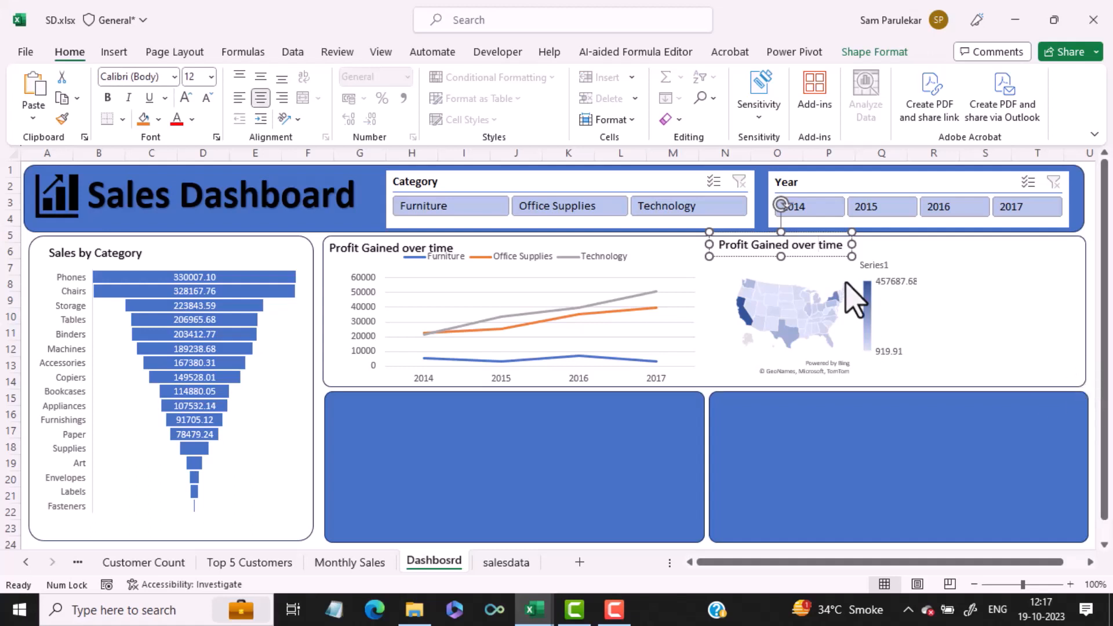
left_click_drag(816, 256, 817, 258)
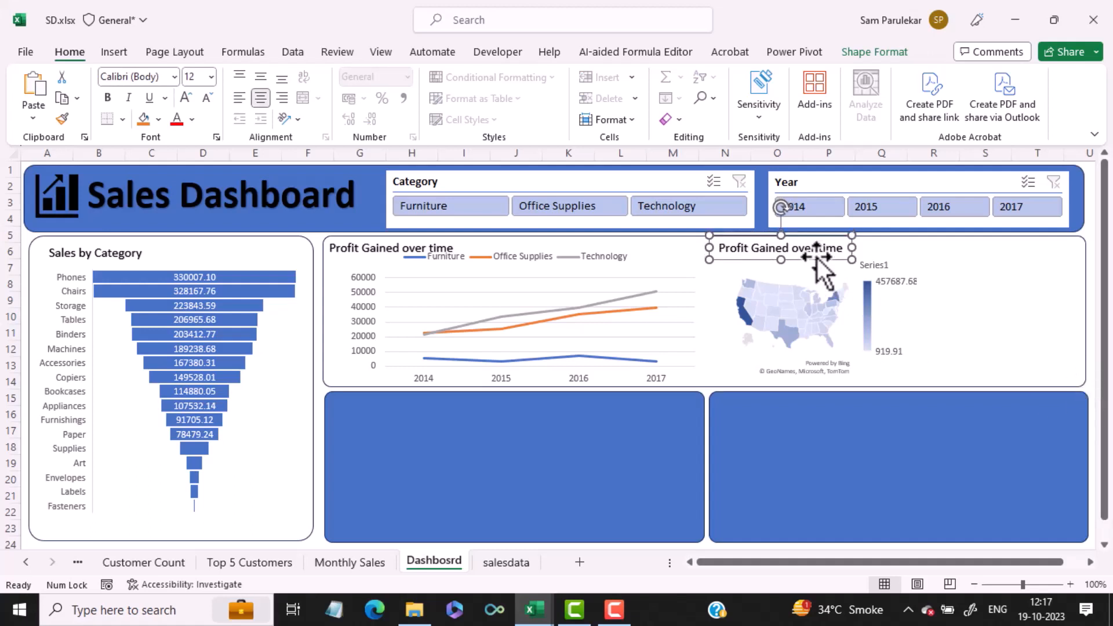
left_click(1024, 316)
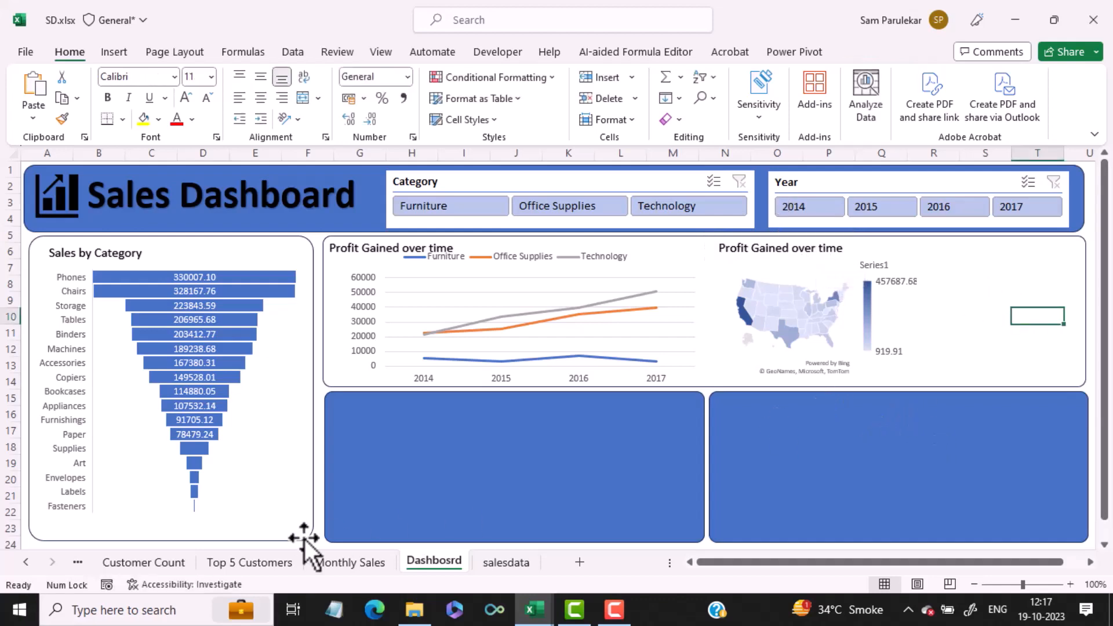
Step: Copy the bar chart from the Customer Count sheet and paste it onto the dashboard sheet
left_click(143, 562)
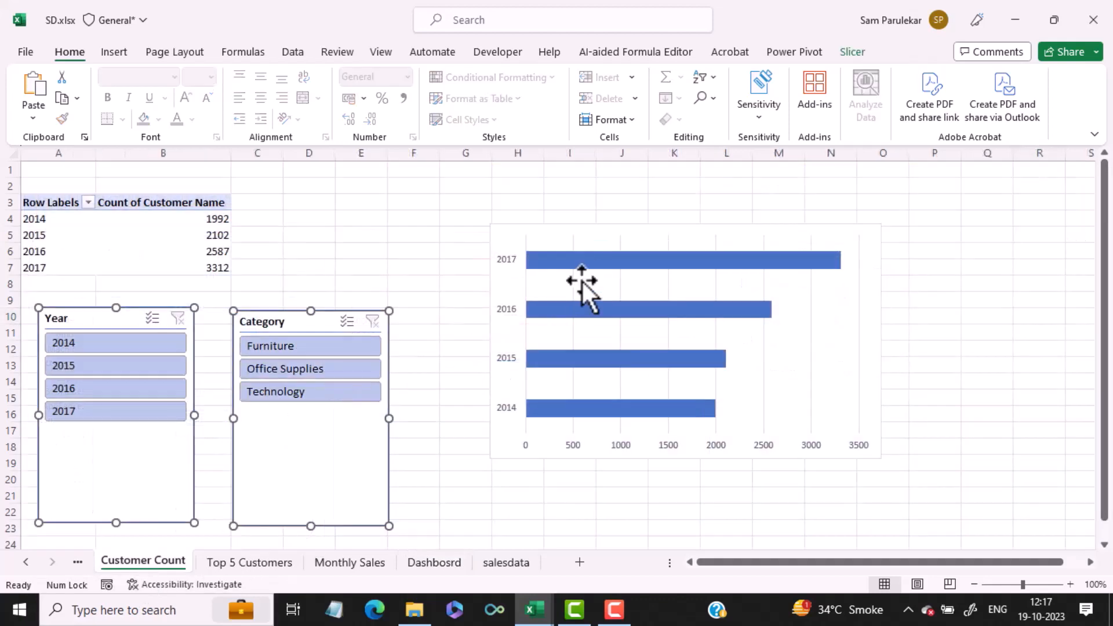
left_click(600, 225)
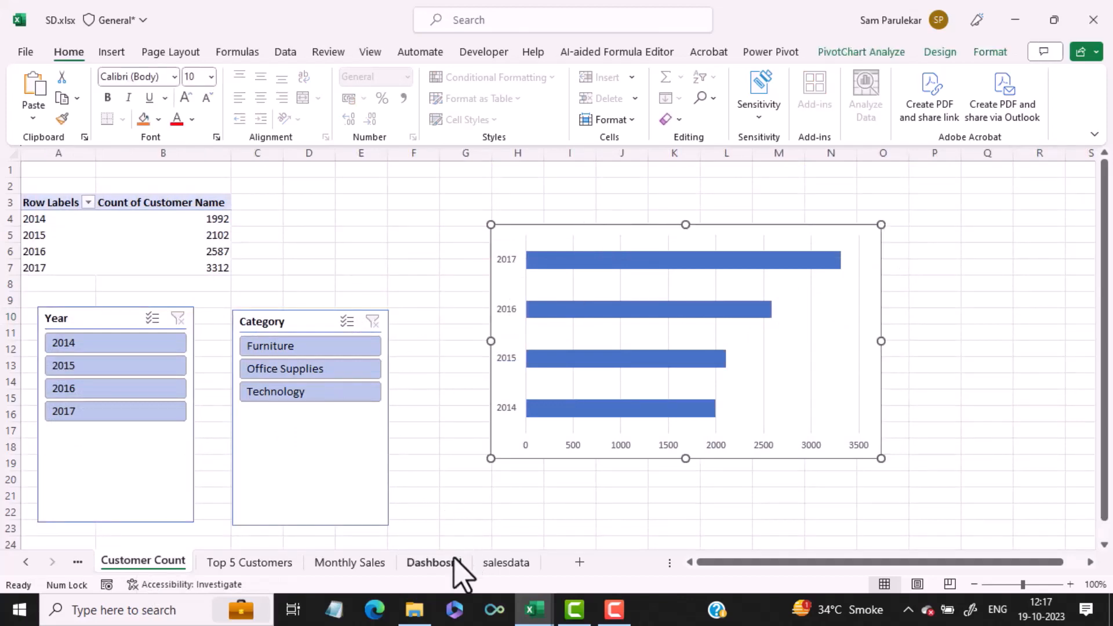
left_click(432, 562)
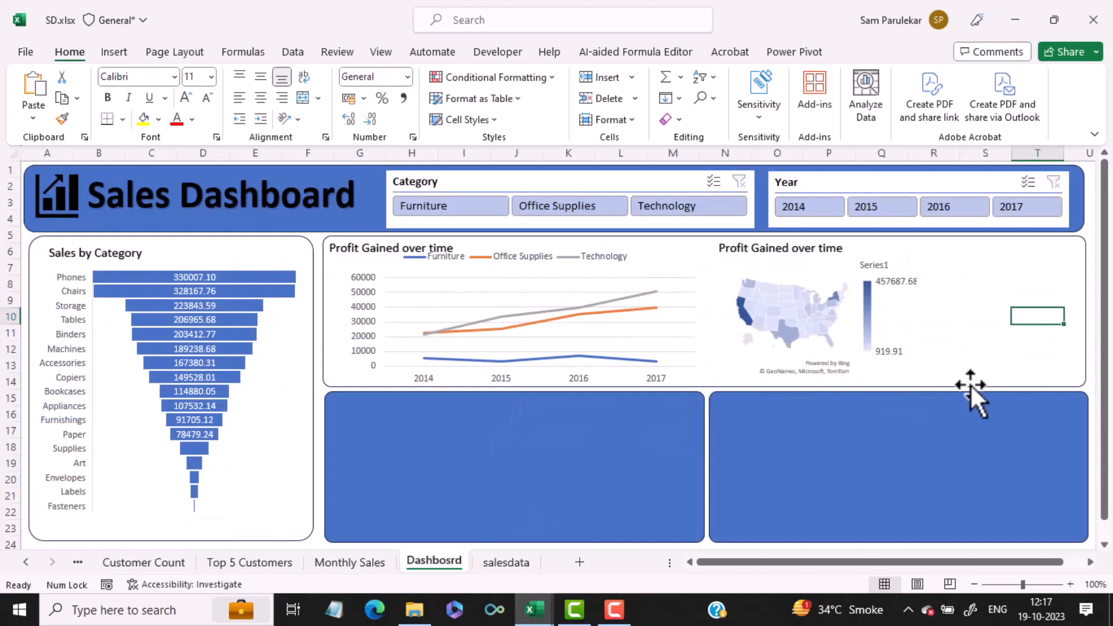
key("ctrl+v")
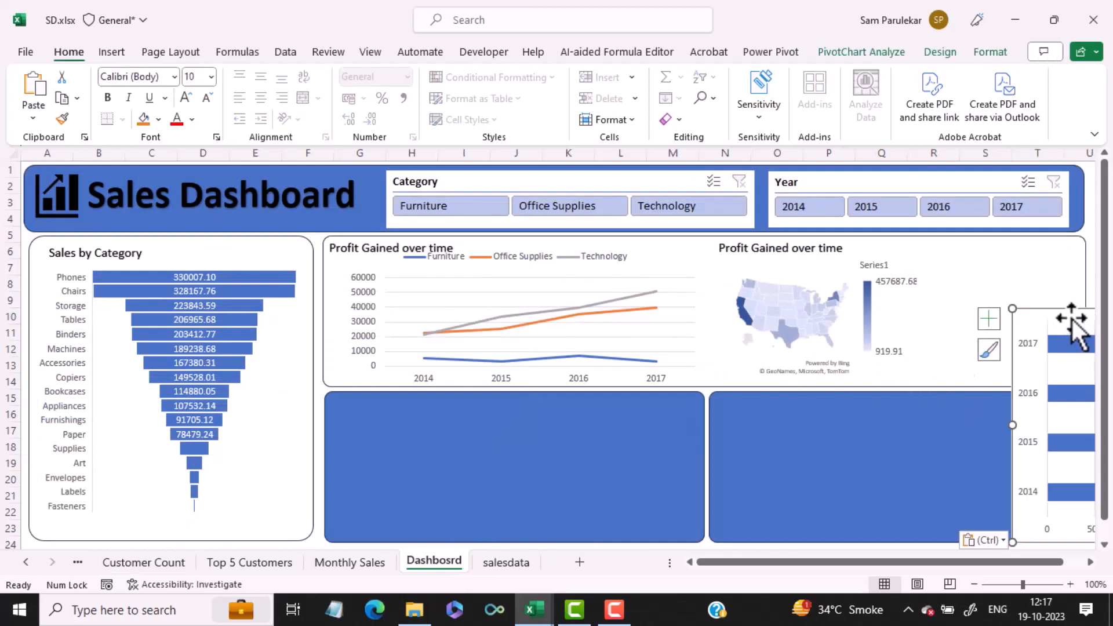
Step: Shrink the pasted customer count bar chart and place it at the right end of the wide upper panel, beside the map
left_click_drag(1059, 308, 644, 260)
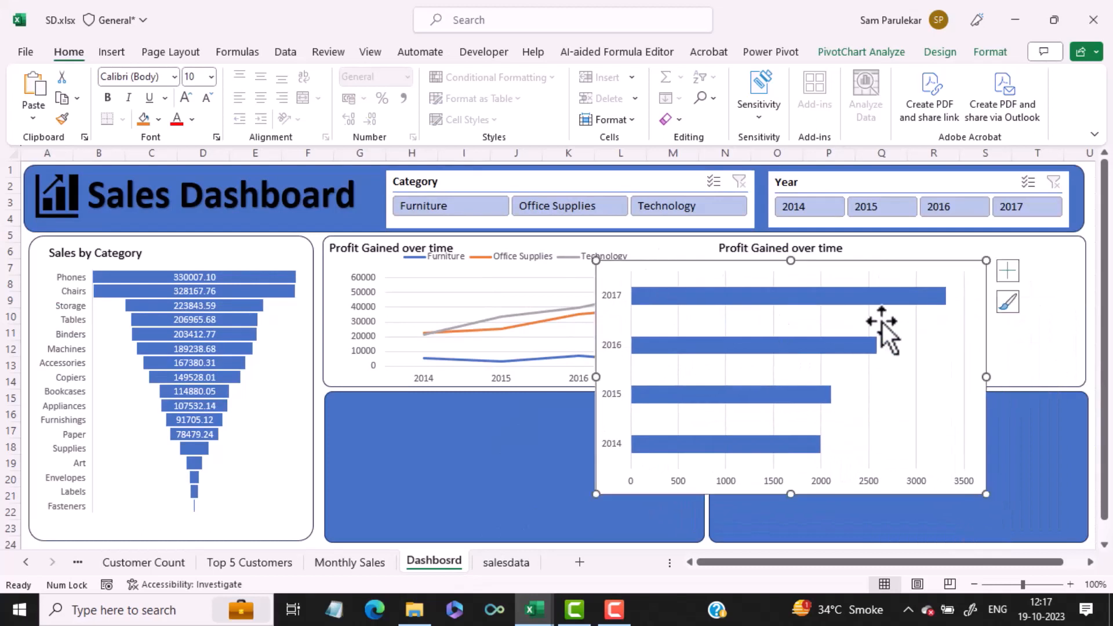
left_click_drag(986, 261, 741, 345)
left_click(693, 343)
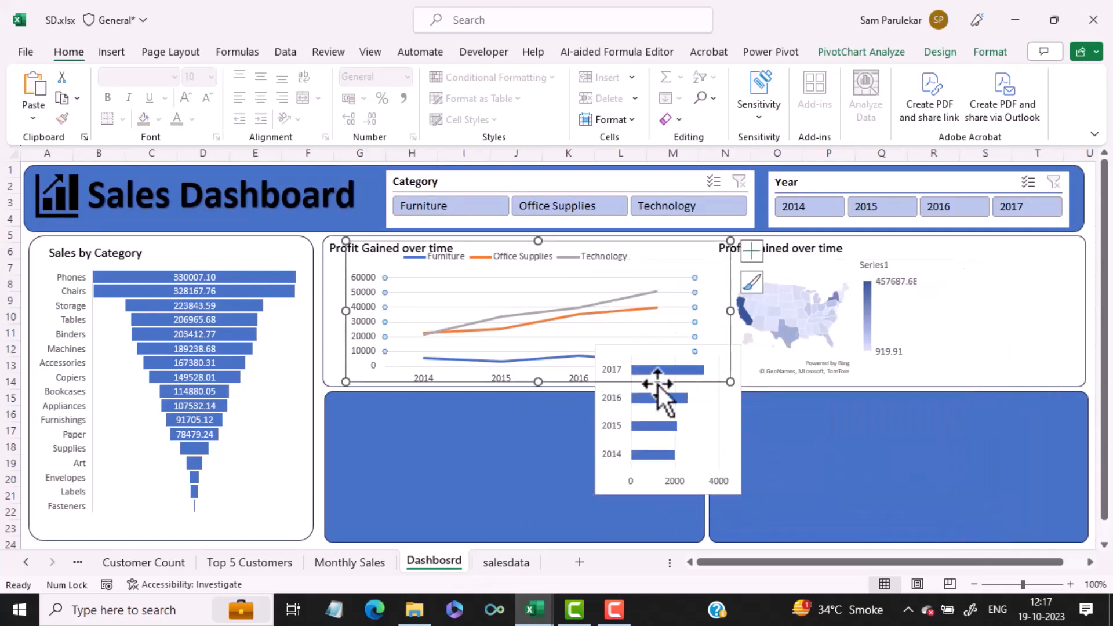
left_click(725, 418)
left_click_drag(719, 348, 1056, 235)
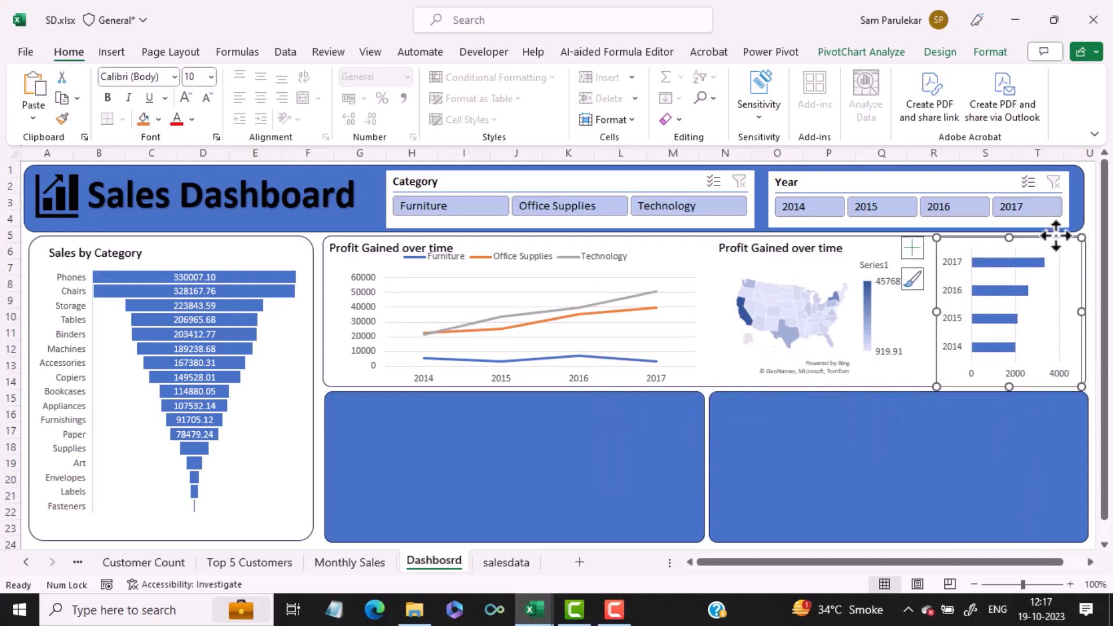
Step: Shift the map chart slightly left and resize the customer count bar chart to sit beside it, with its upper edge lowered
left_click_drag(936, 388, 958, 377)
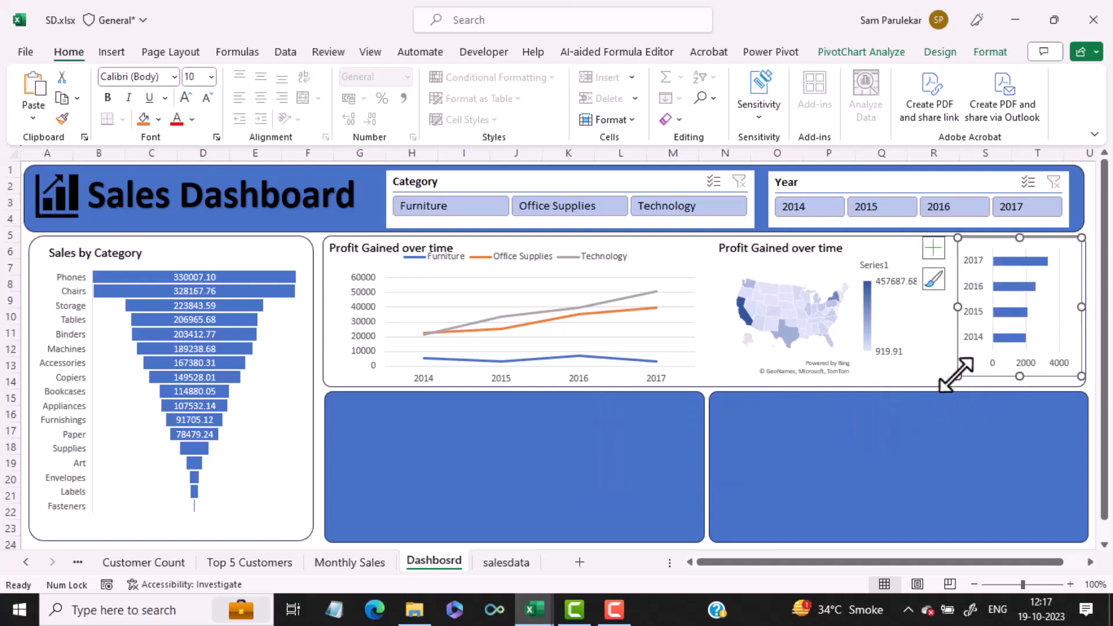
left_click(870, 348)
left_click_drag(939, 239, 907, 248)
left_click(992, 280)
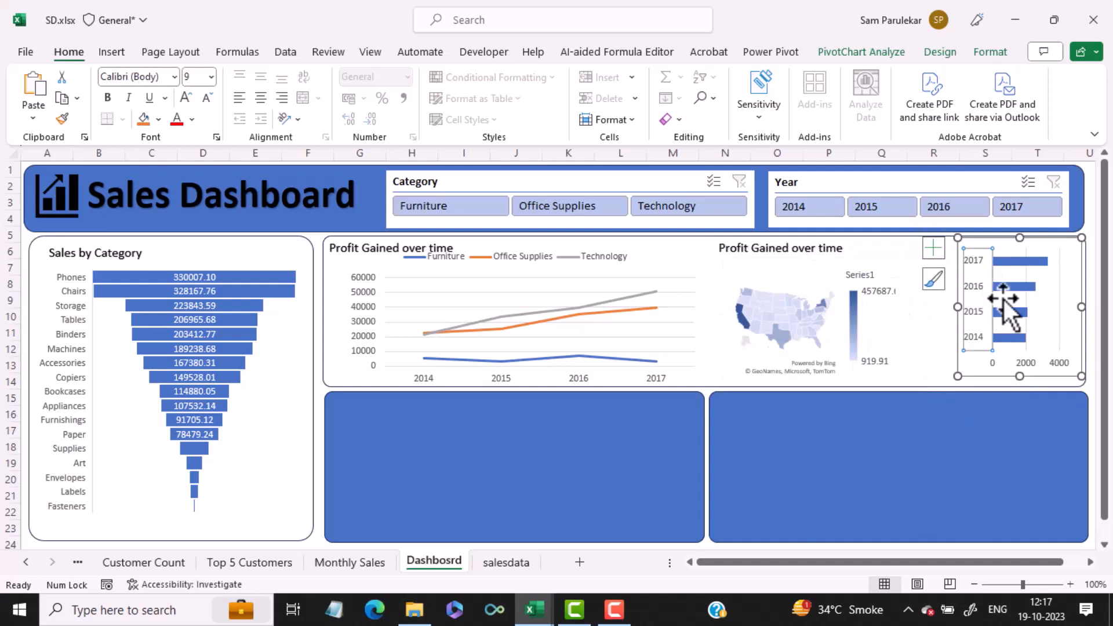
left_click_drag(957, 309, 920, 307)
left_click_drag(1002, 238, 1002, 253)
Step: Duplicate the title above the map chart and place the copy above the customer count bar chart
left_click(791, 251)
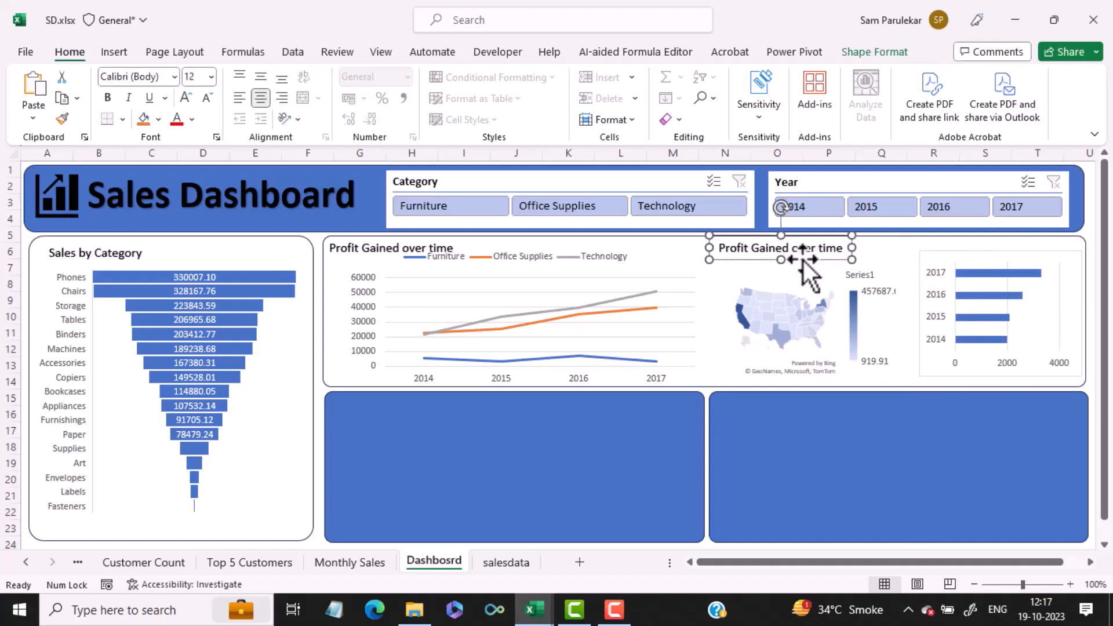
left_click_drag(802, 260, 945, 258)
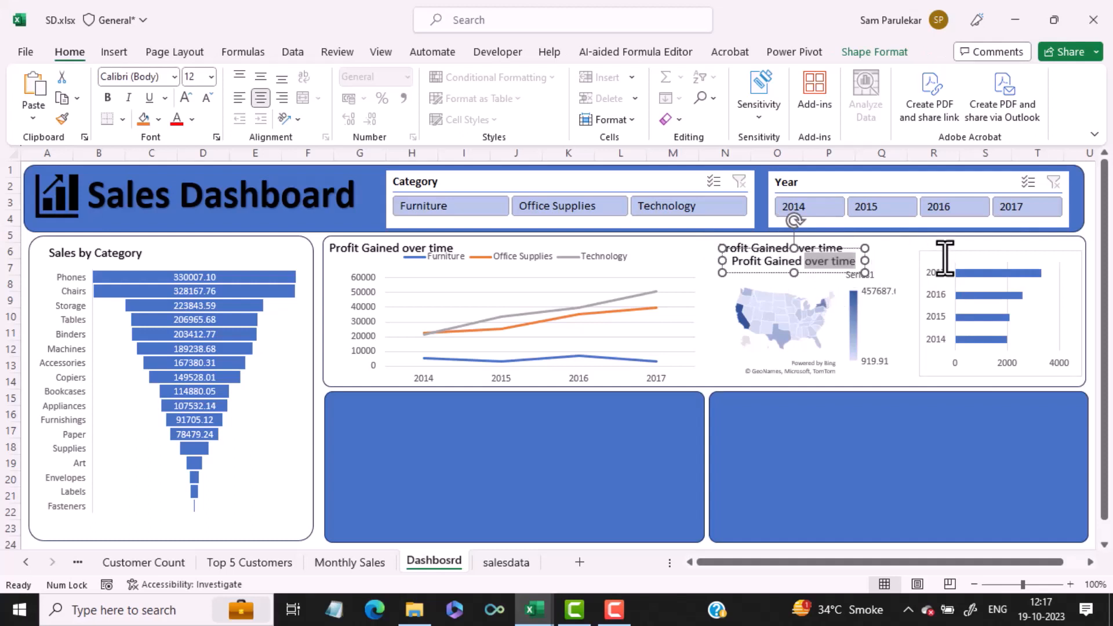
left_click_drag(823, 270, 1007, 255)
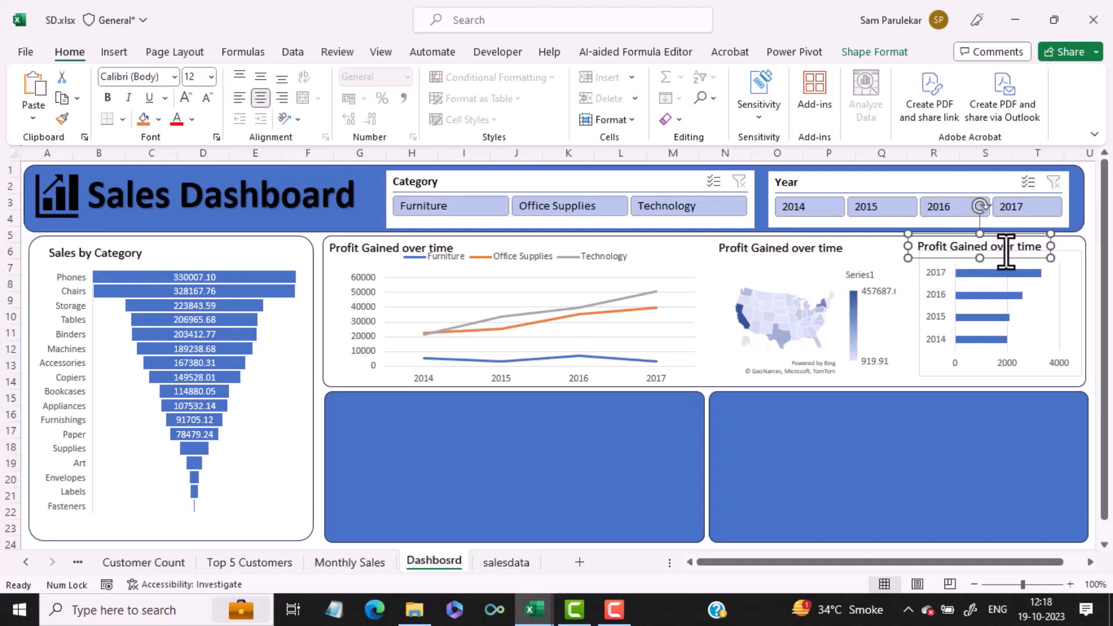
Step: Replace the text of the copied title above the bar chart with "Customer Count"
double_click(1006, 249)
key("ctrl+a")
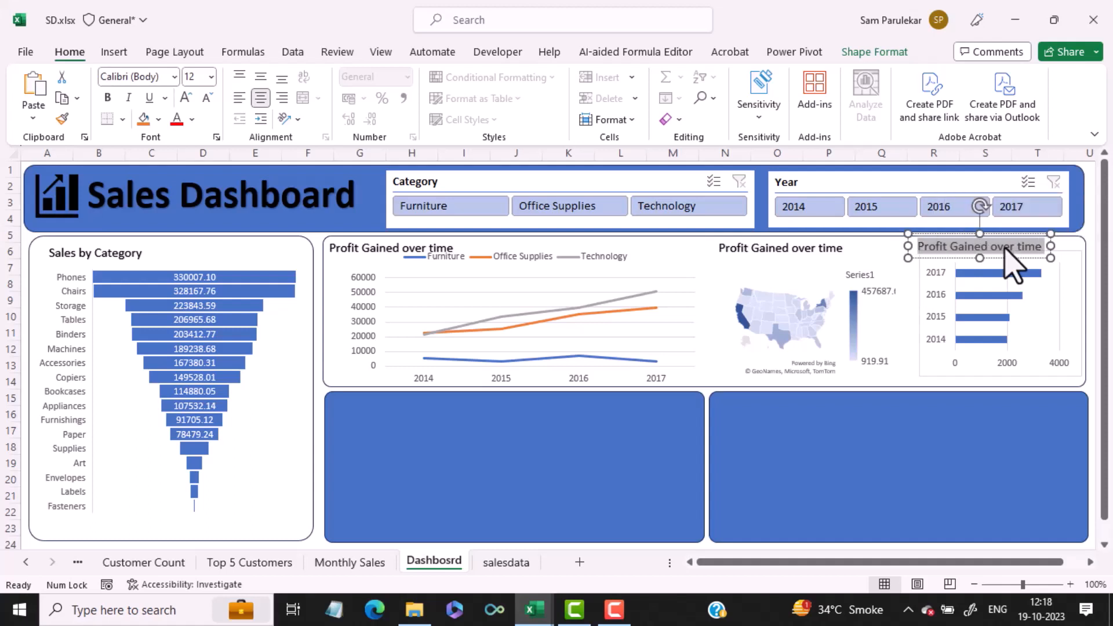
key("Delete")
type("Cust")
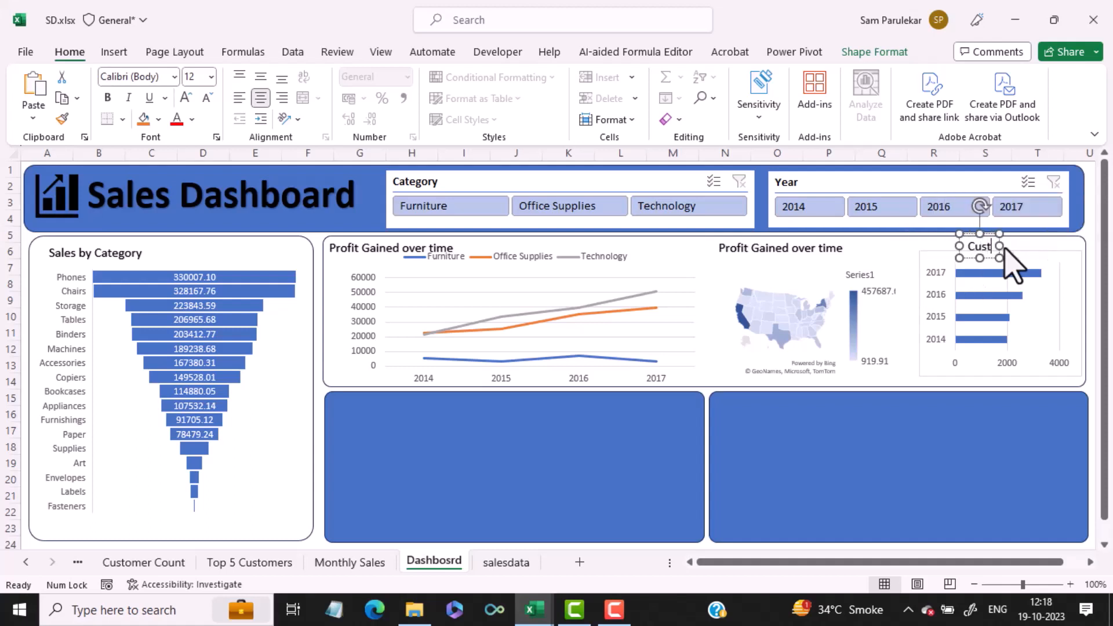
type("omer")
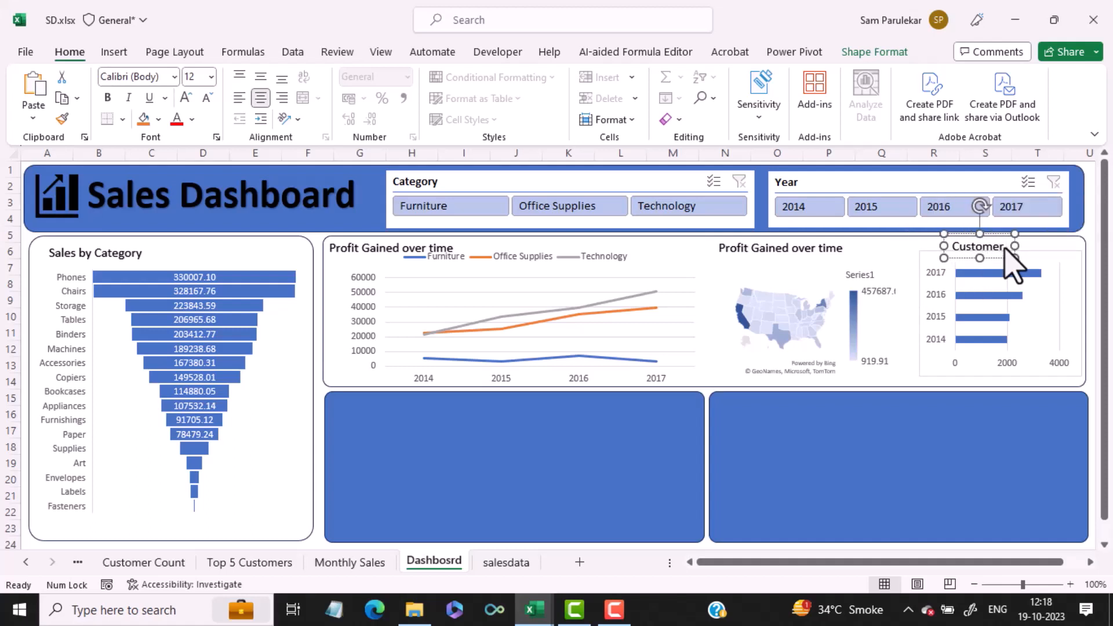
type(" Count")
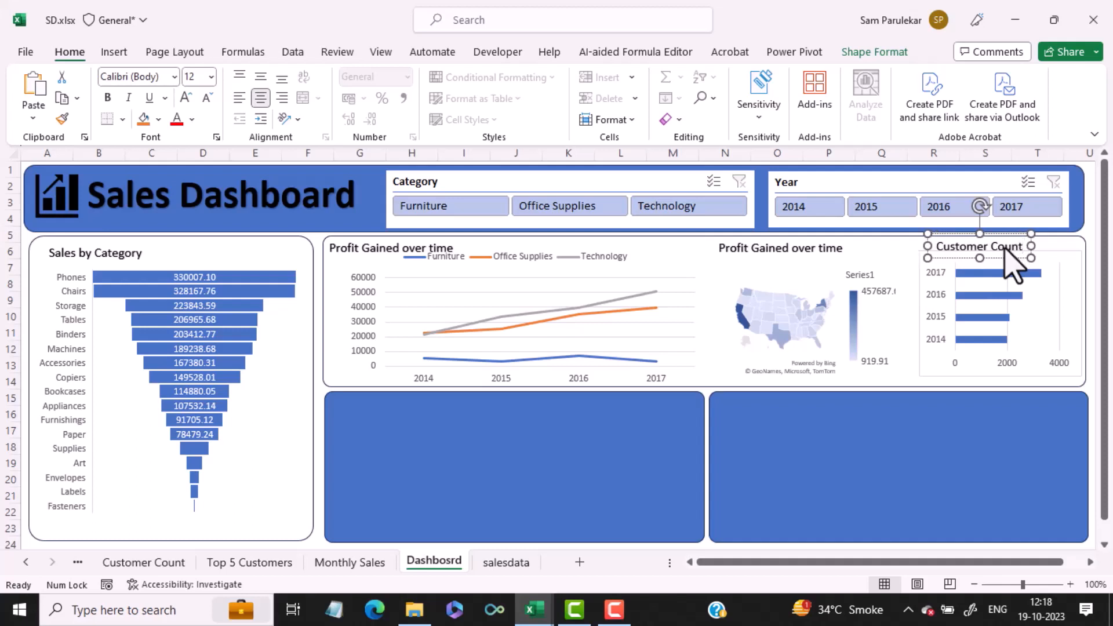
Step: Set the lower middle rounded panel to No fill and close the formatting pane
left_click(956, 464)
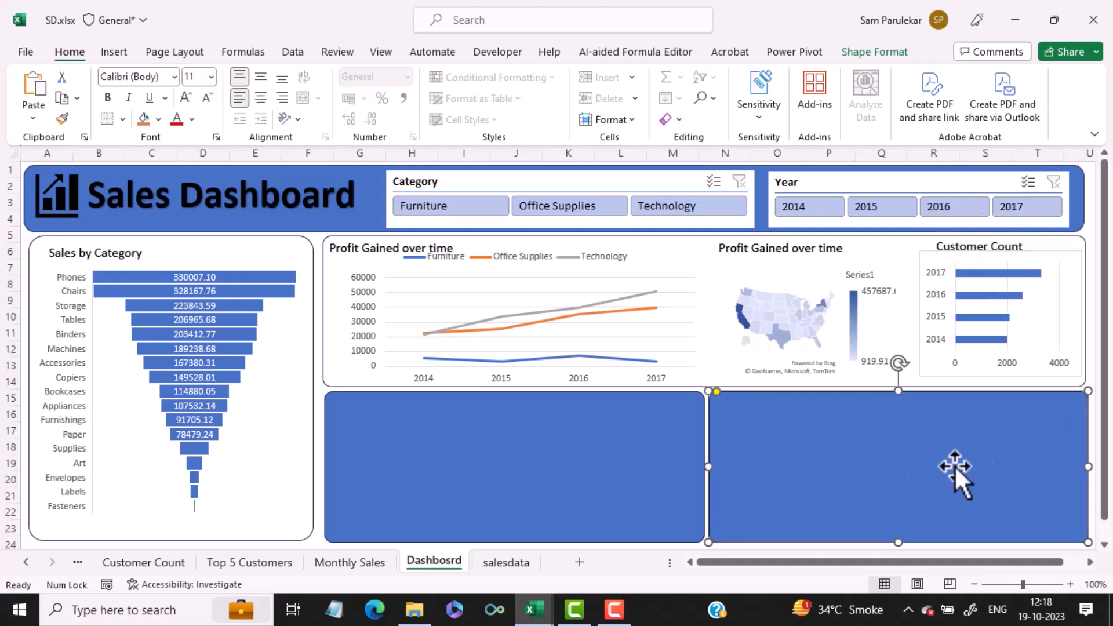
left_click(616, 458)
right_click(616, 459)
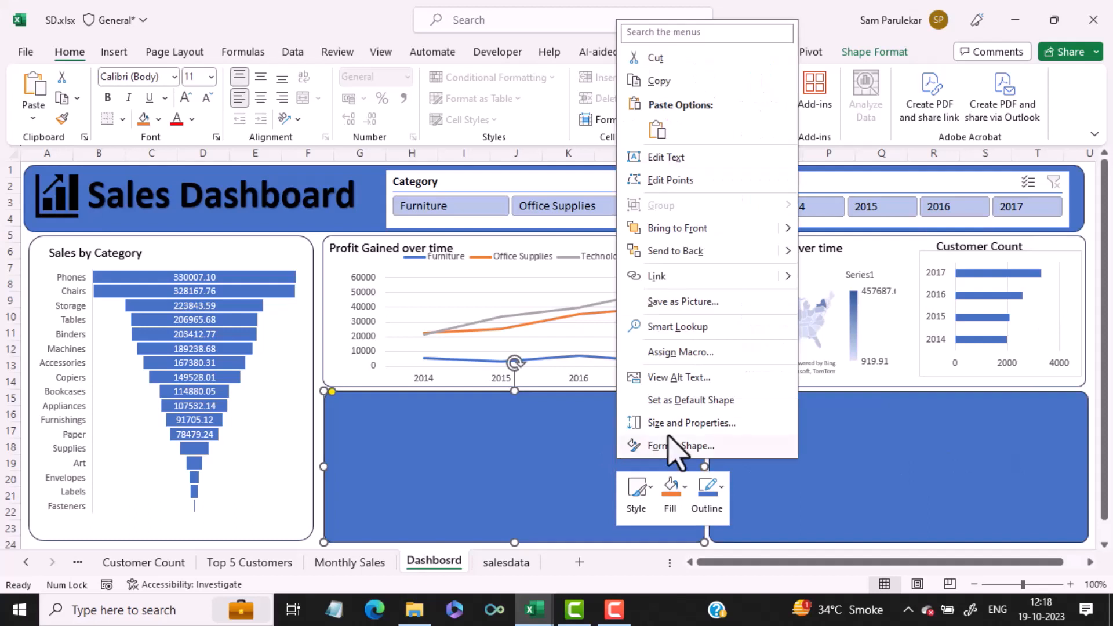
left_click(684, 446)
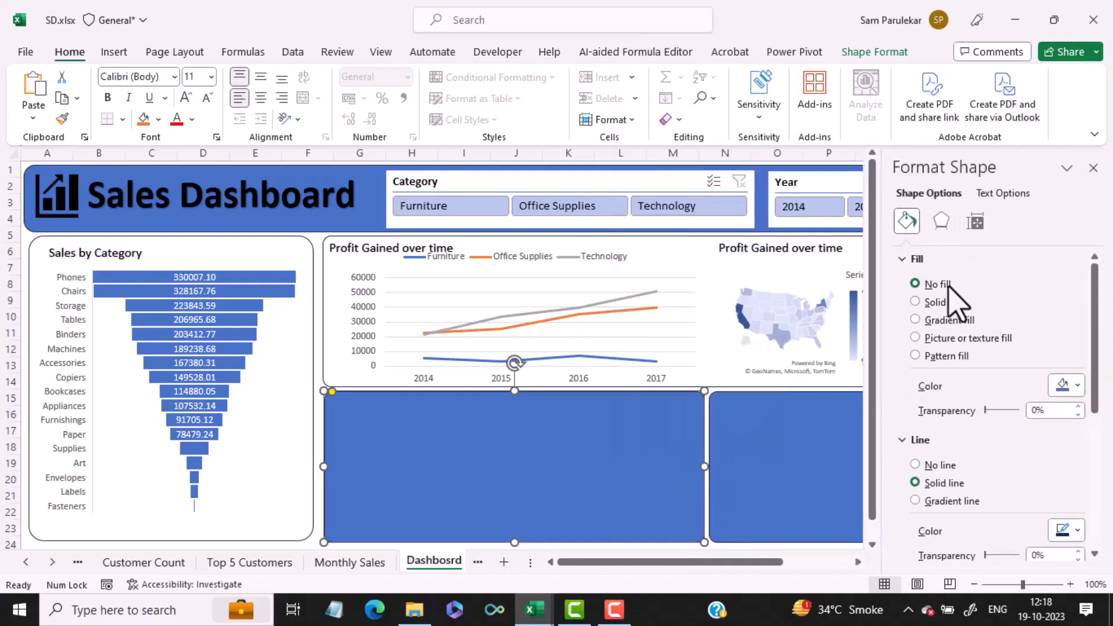
left_click(1094, 168)
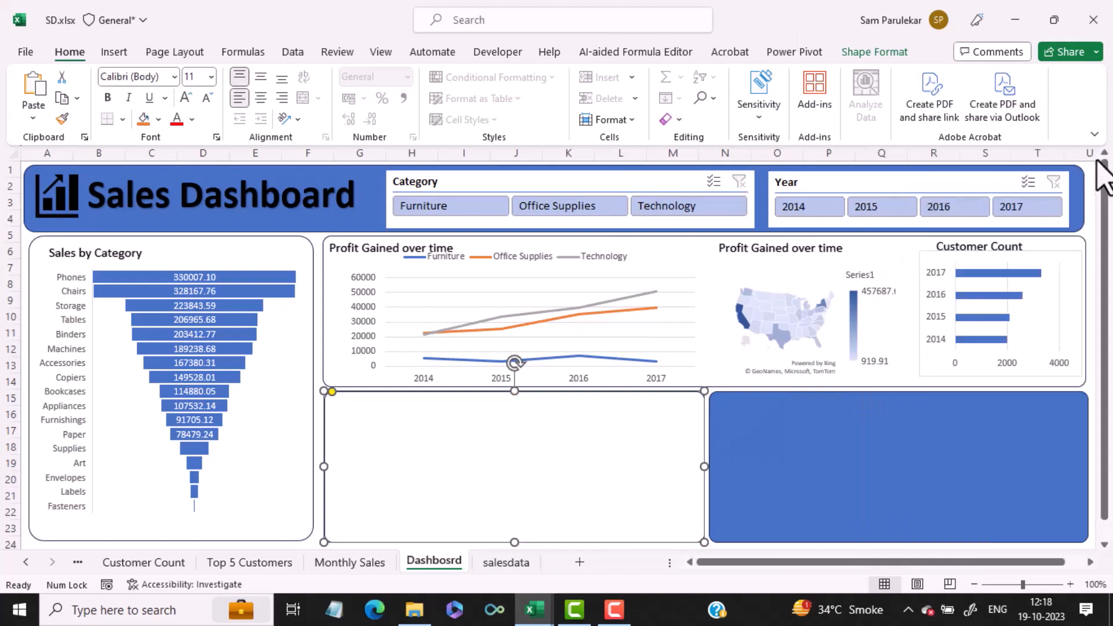
Step: Set the lower right rounded panel to No fill and close the formatting pane
left_click(870, 441)
right_click(870, 441)
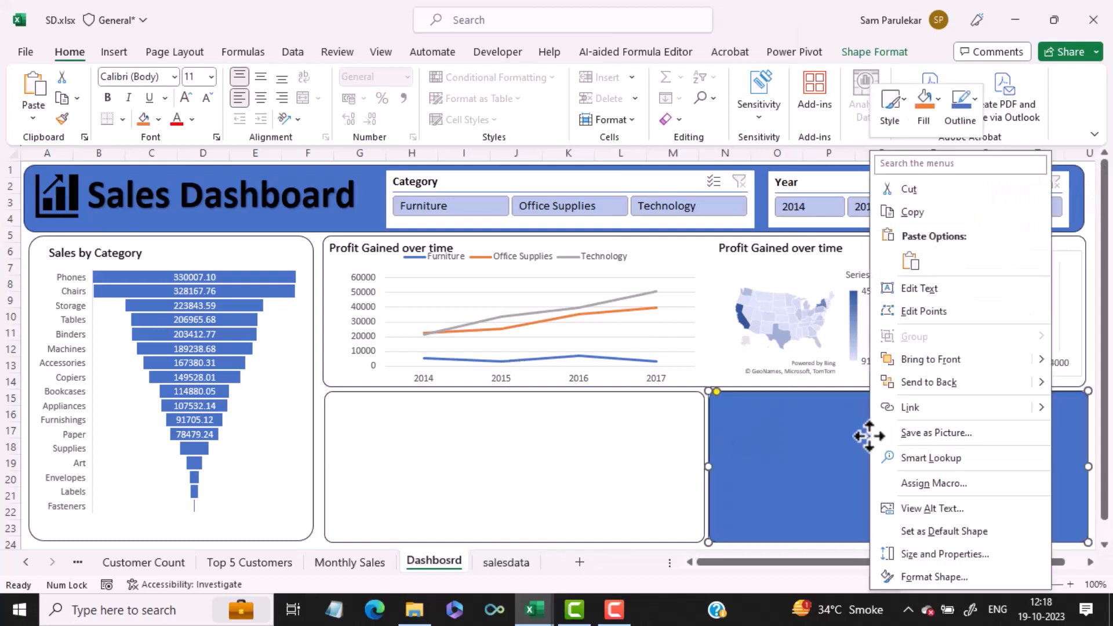
left_click(933, 577)
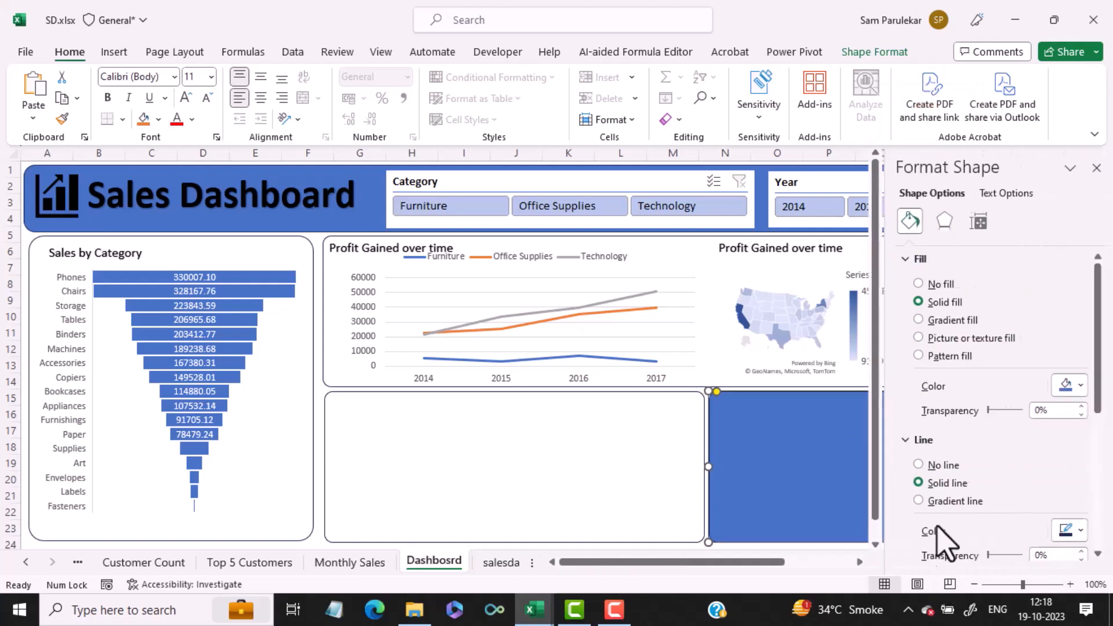
left_click(931, 285)
left_click(640, 467)
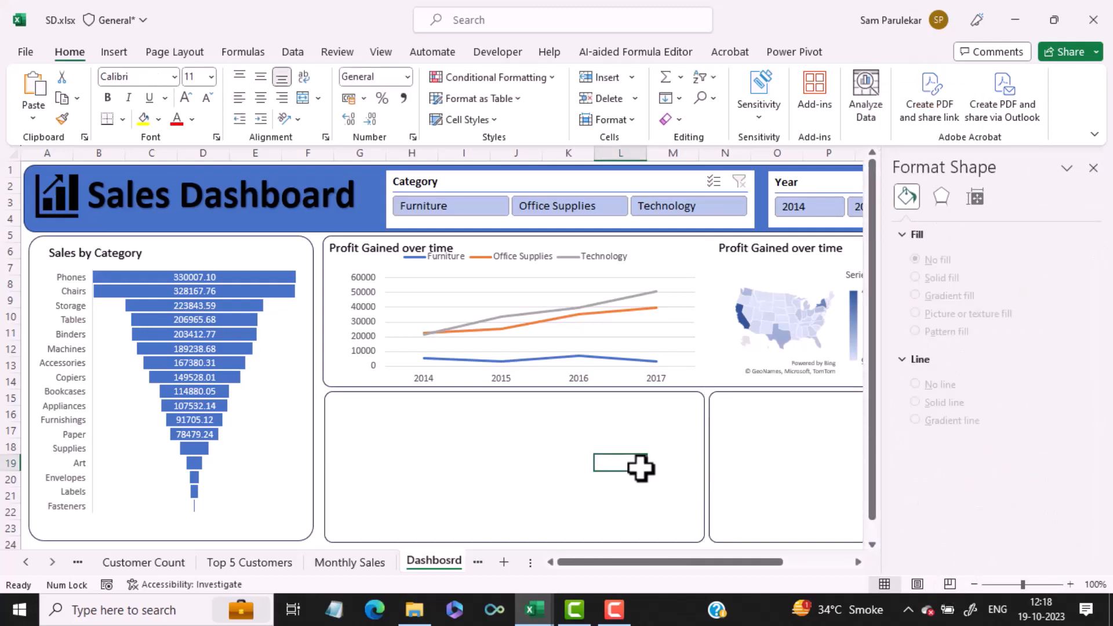
left_click(1093, 168)
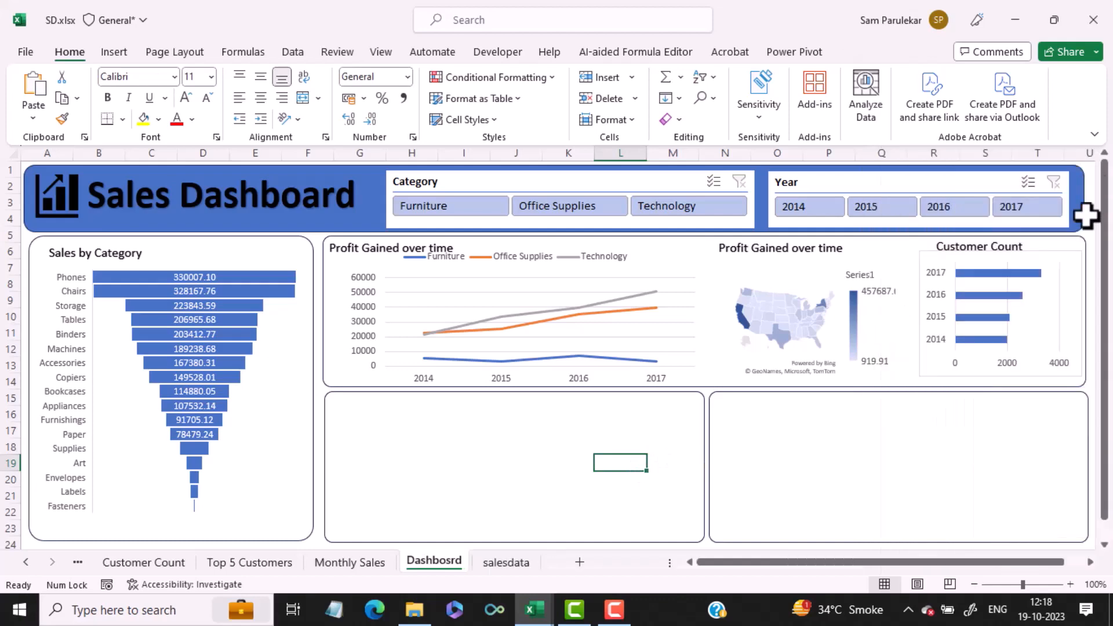
Step: Check the two lower panels of the salesdata.xlsx dashboard for reference and return to SD.xlsx
mouse_move(533, 615)
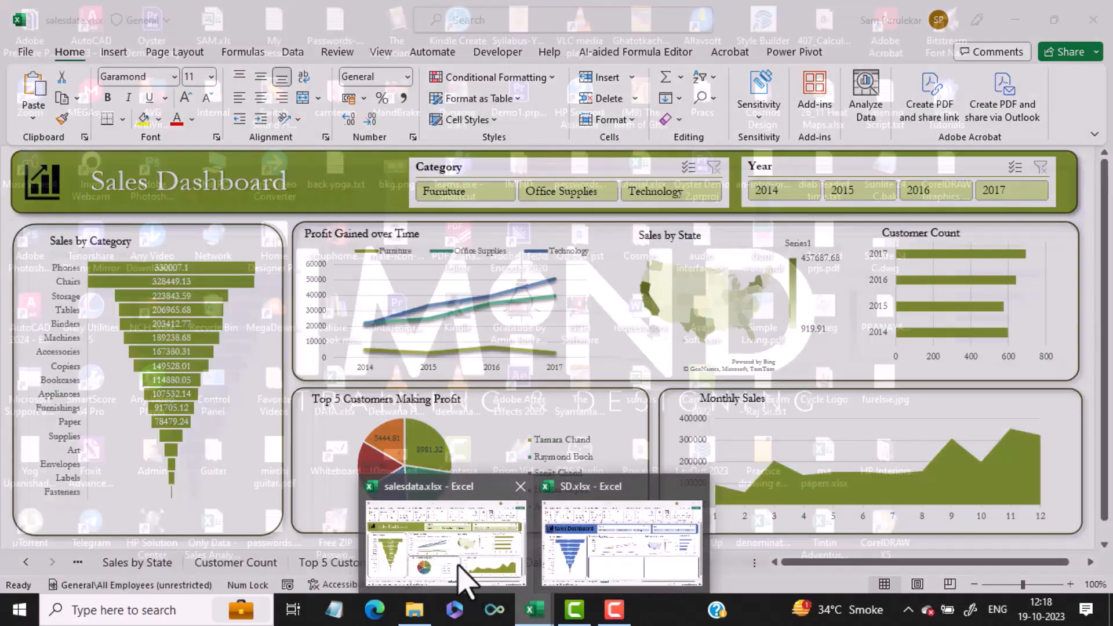
left_click(455, 557)
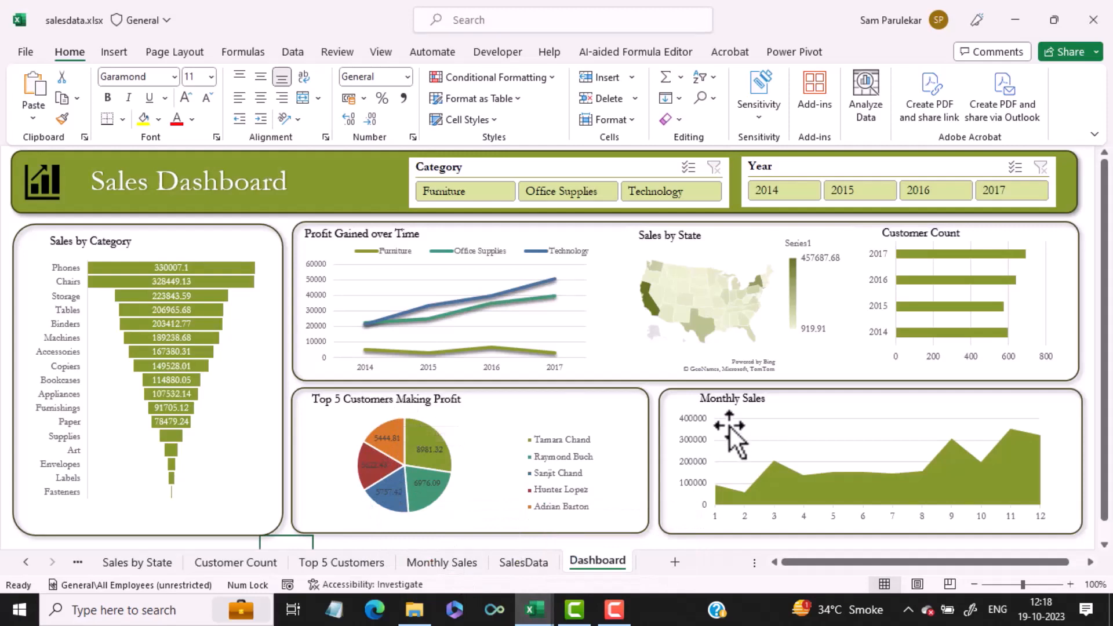
mouse_move(534, 614)
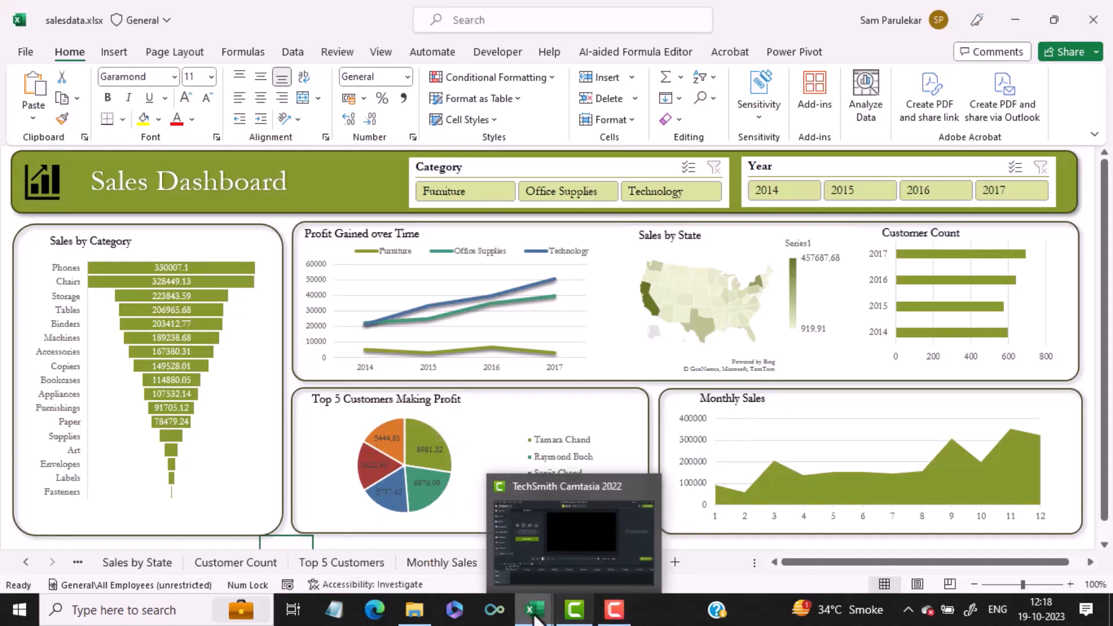
left_click(598, 564)
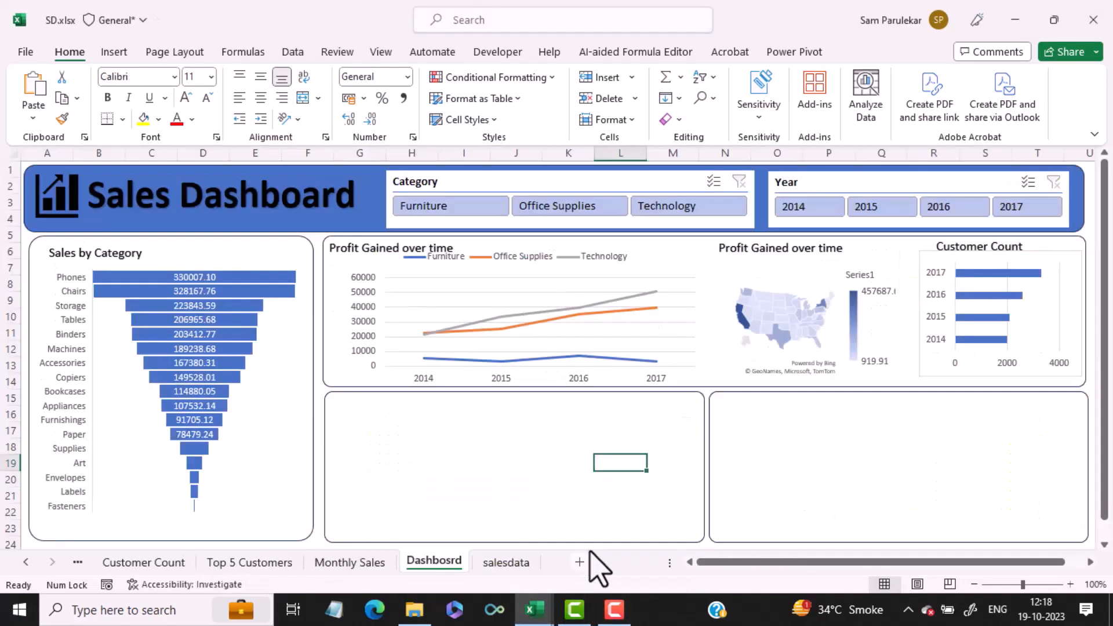
Step: Copy the pie chart from the Top 5 Customers sheet and paste it onto the dashboard sheet
left_click(249, 563)
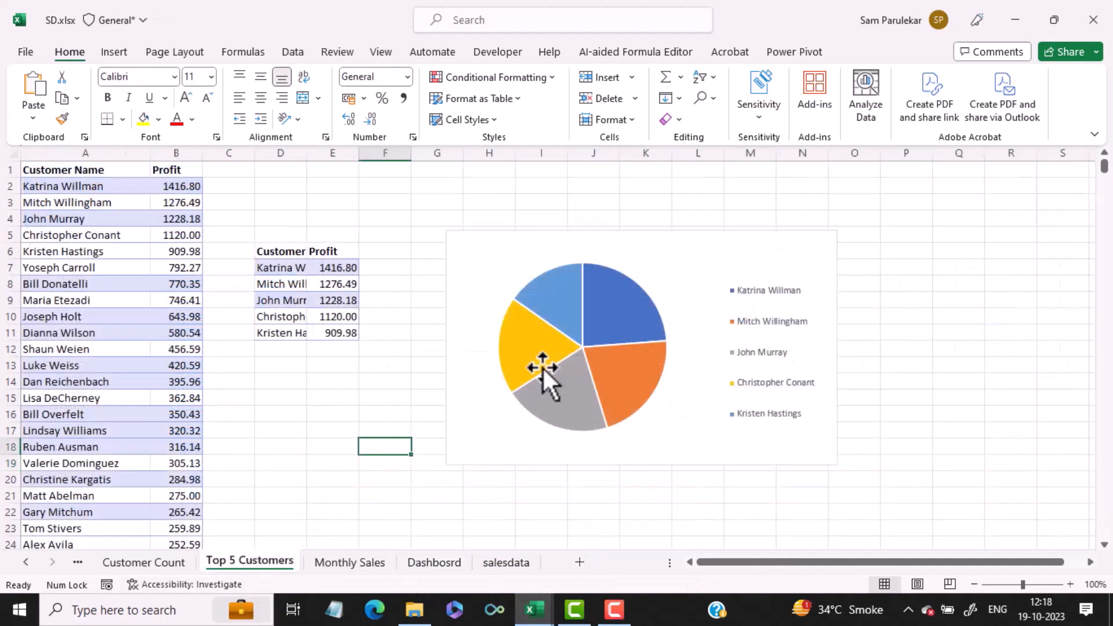
left_click(656, 243)
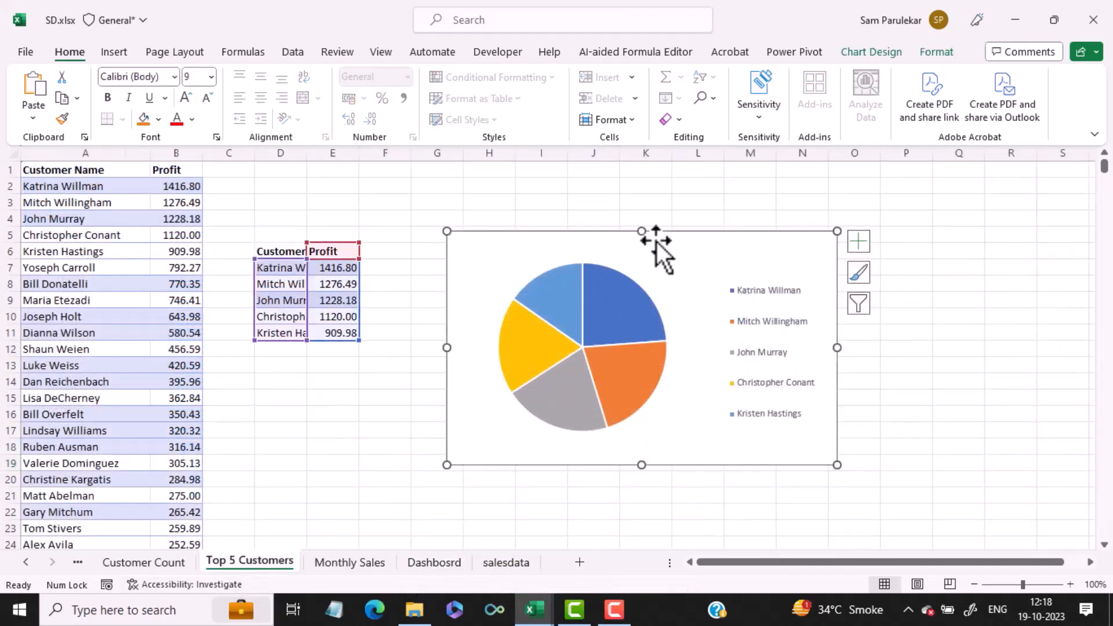
left_click(435, 561)
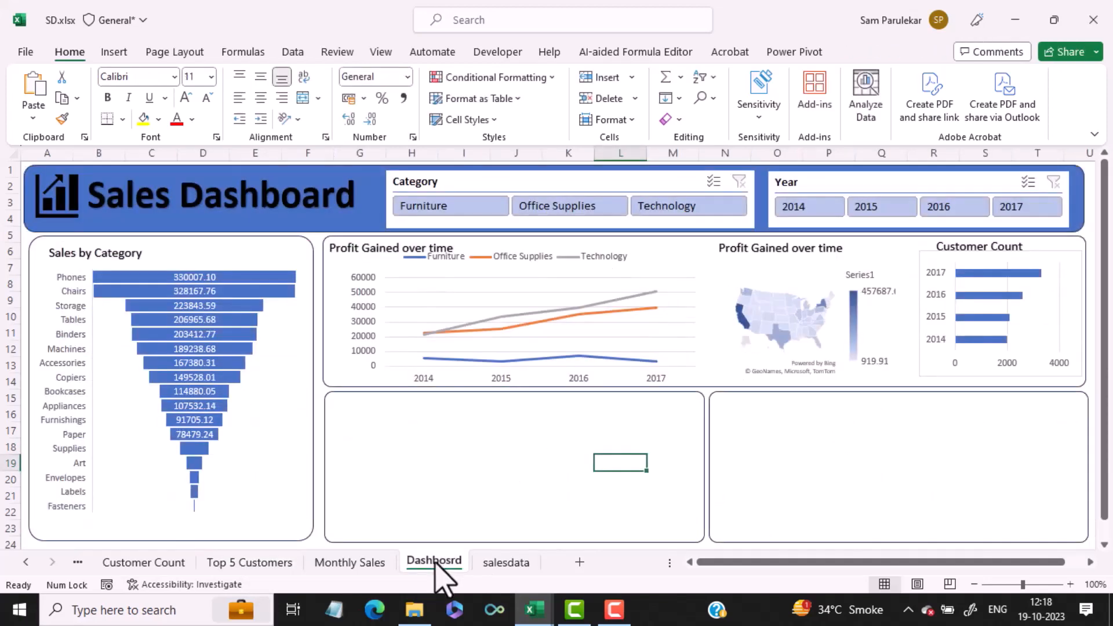
key("ctrl+v")
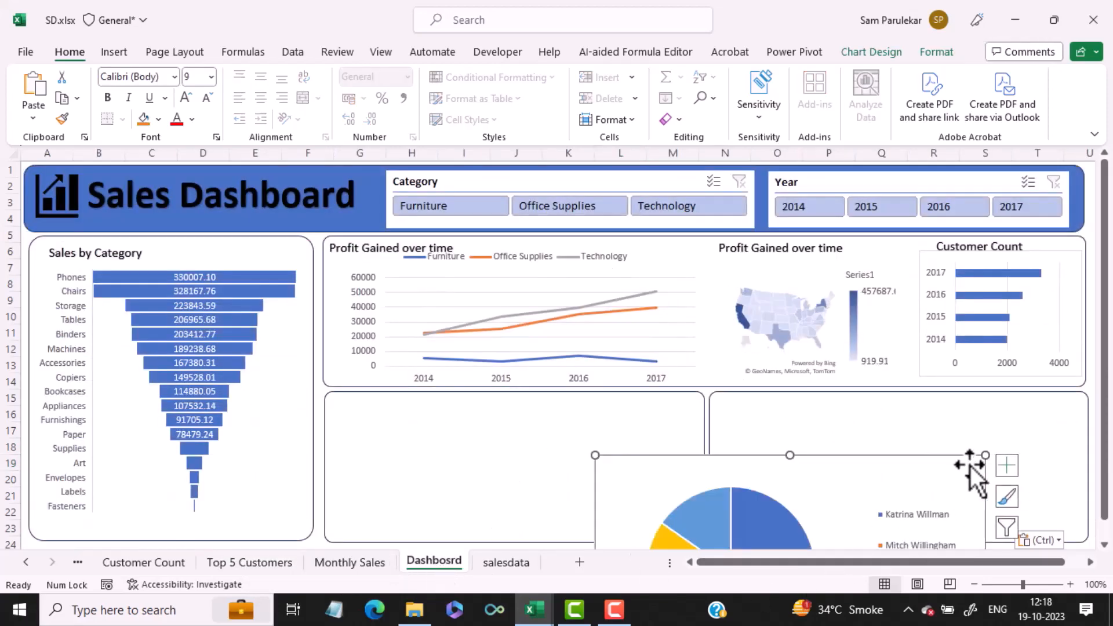
Step: Shrink the pasted pie chart and fit it inside the lower middle panel, widened across it with space left above
left_click_drag(982, 458, 537, 339)
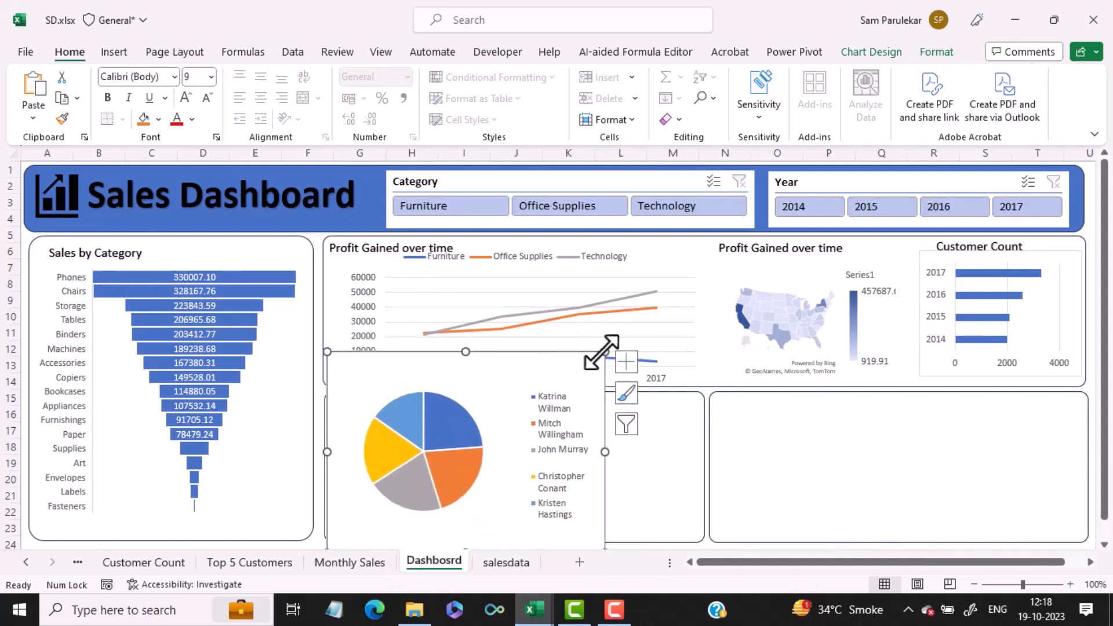
left_click_drag(603, 352, 548, 415)
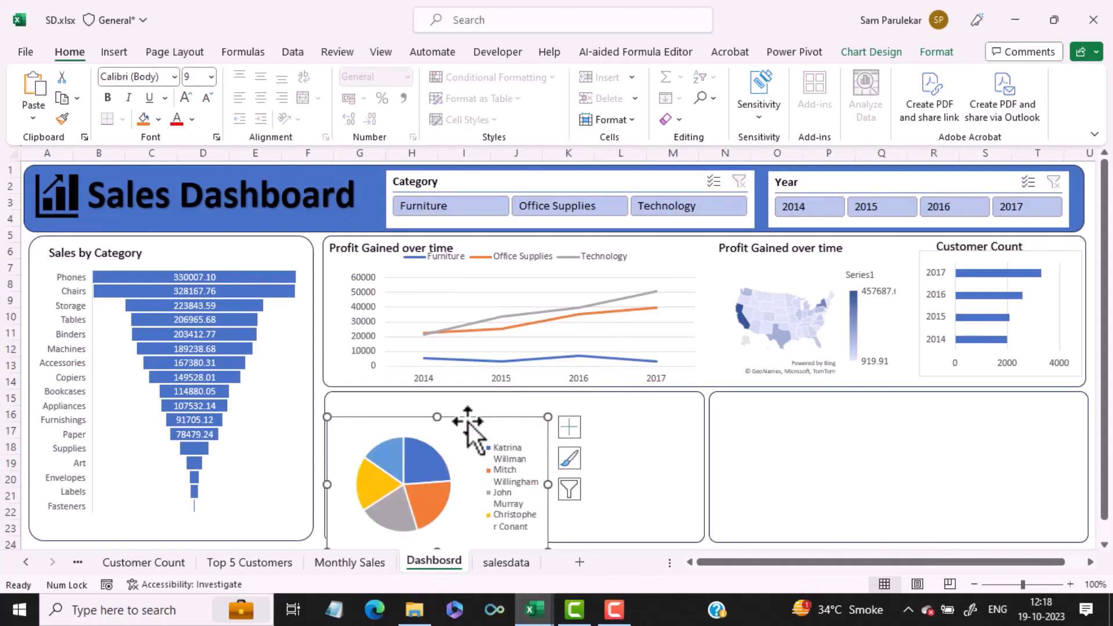
left_click_drag(472, 412, 505, 394)
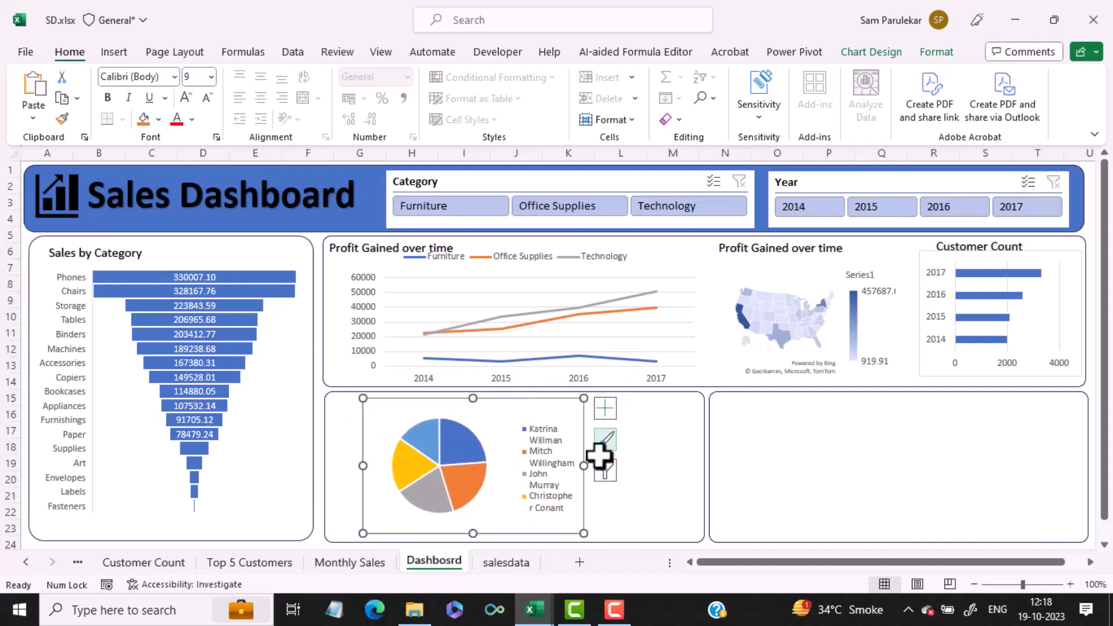
left_click_drag(586, 465, 696, 465)
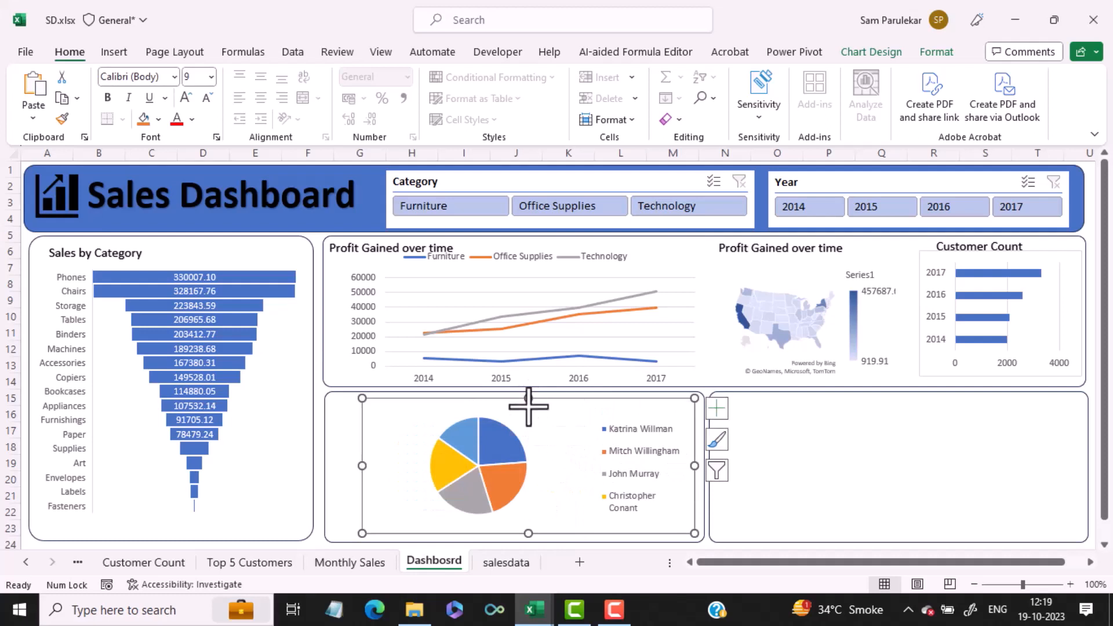
left_click_drag(528, 399, 528, 410)
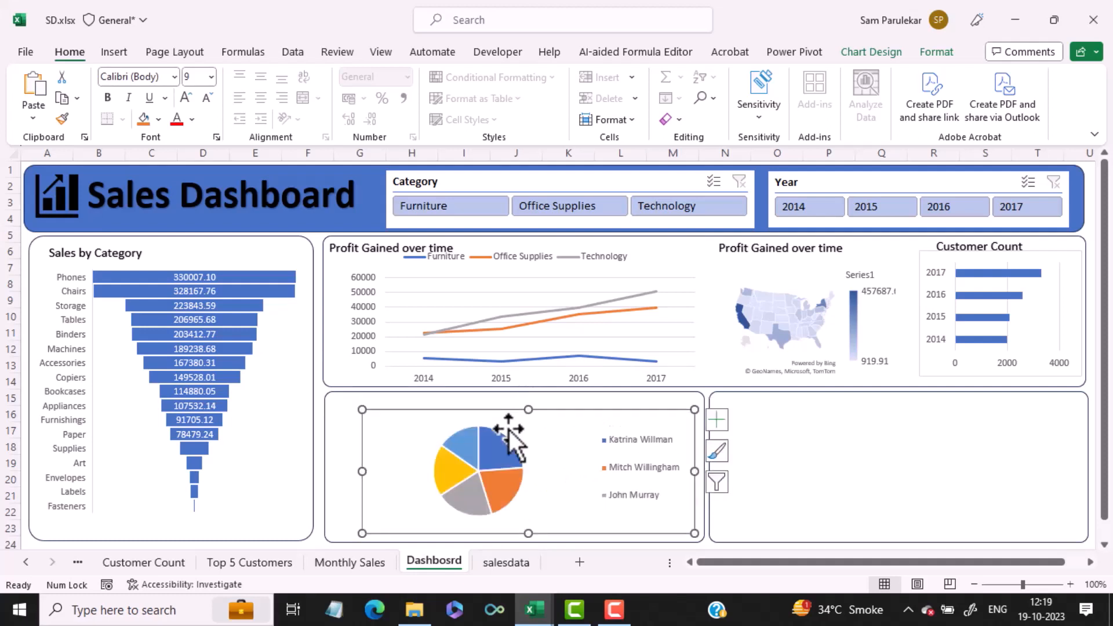
Step: Move the pie slightly left inside its chart area and shift the whole chart left to centre it in the panel
left_click(518, 464)
left_click(543, 447)
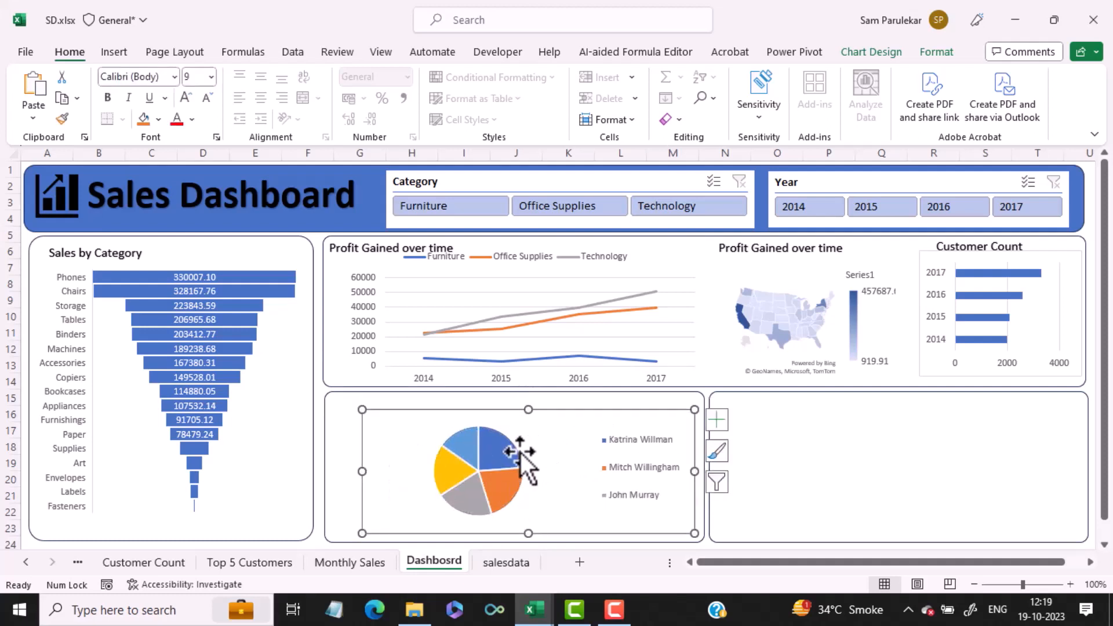
left_click(518, 452)
left_click(550, 440)
left_click(523, 448)
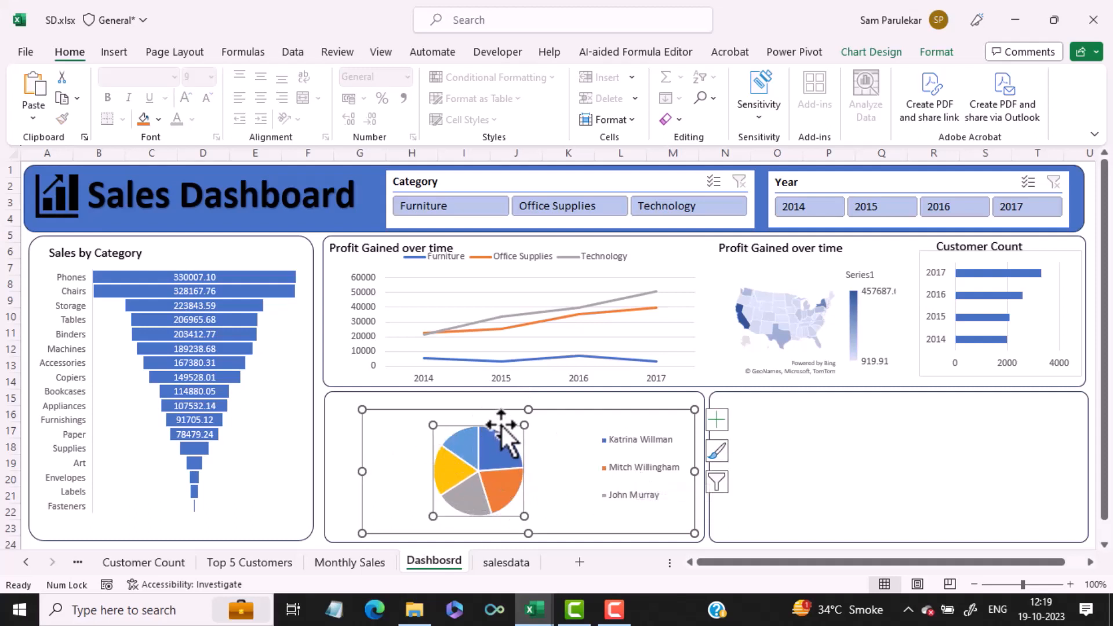
left_click_drag(503, 428, 467, 427)
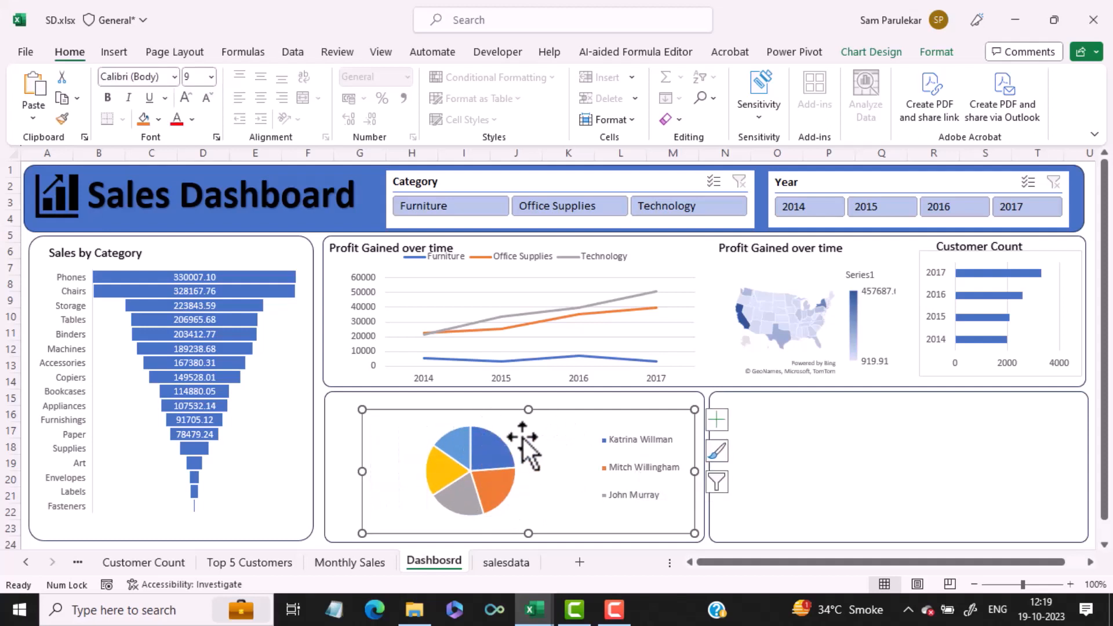
left_click(497, 444)
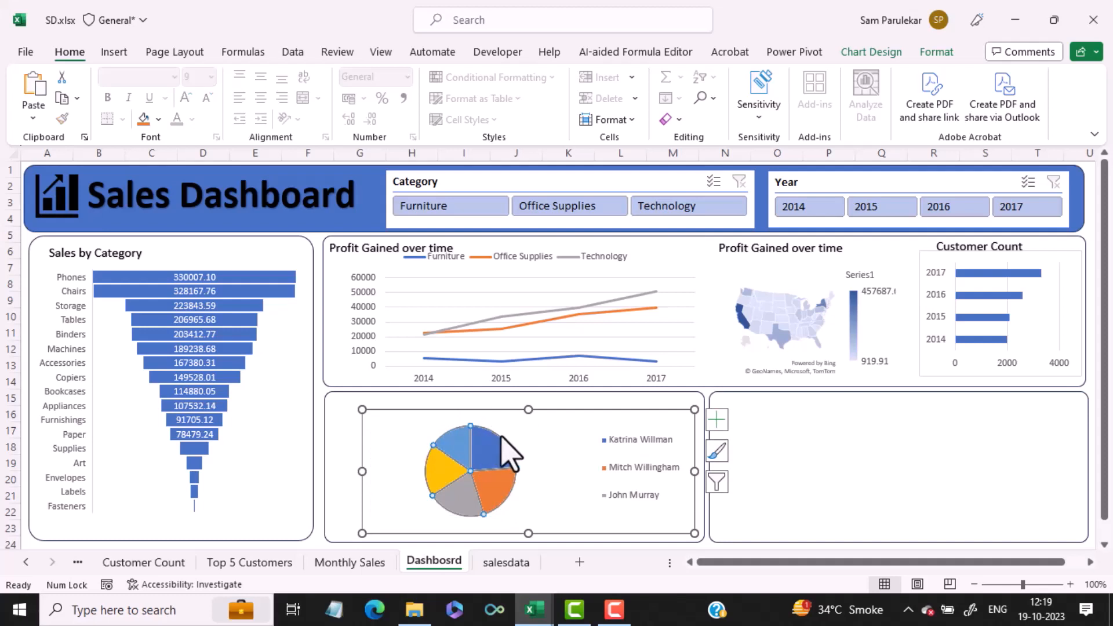
left_click_drag(510, 441, 485, 425)
left_click(819, 434)
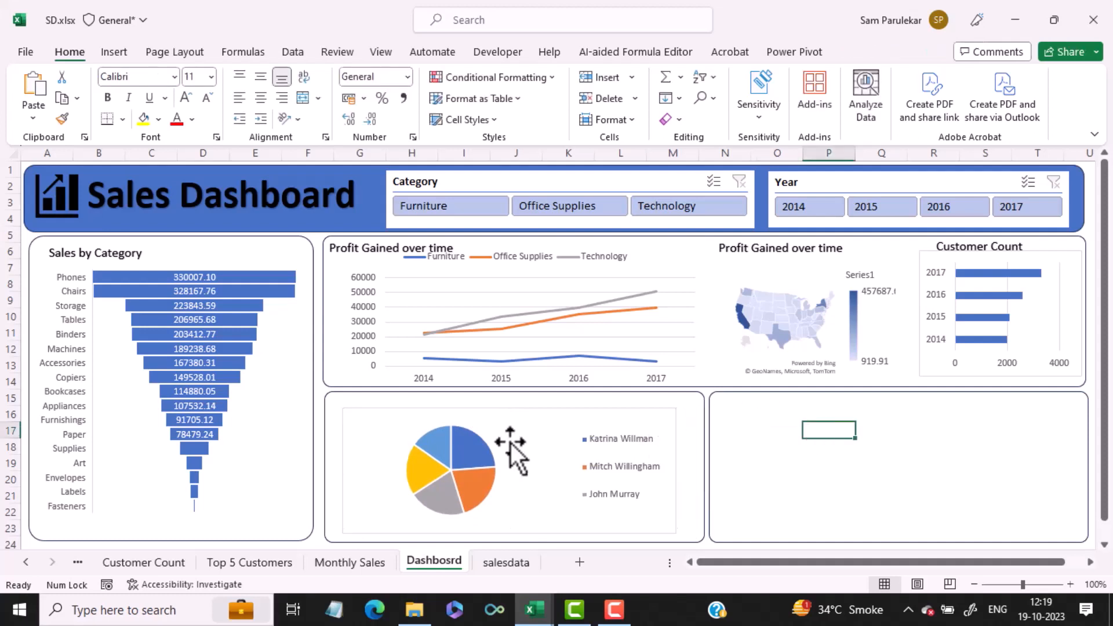
Step: Move the pie slightly further left inside its chart area in the lower middle panel
left_click(499, 444)
left_click(480, 427)
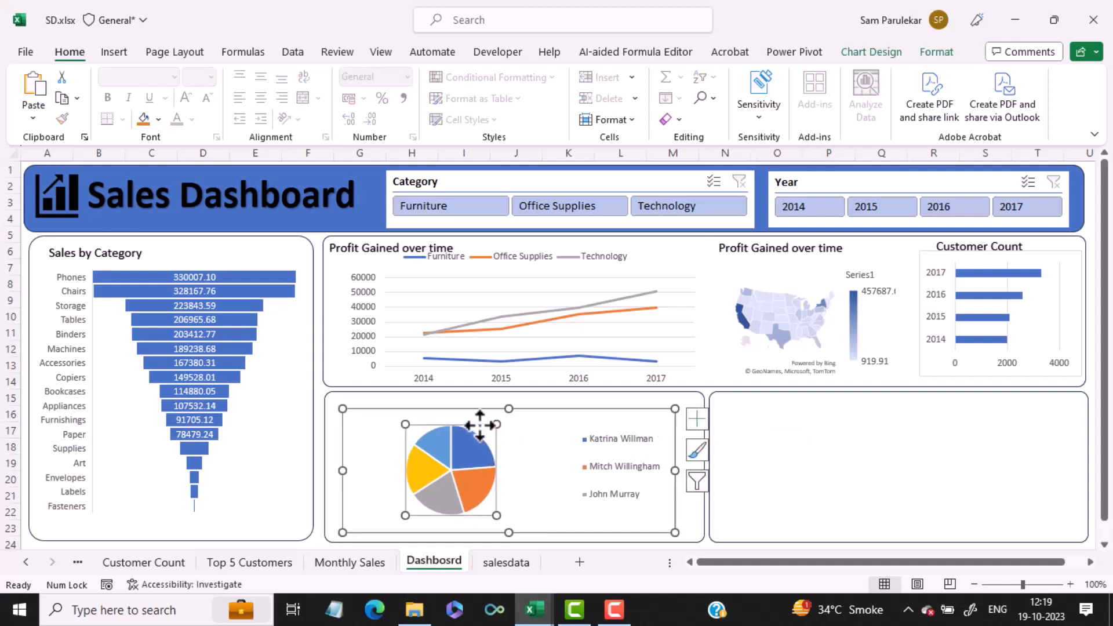
left_click_drag(480, 425, 448, 425)
left_click(540, 448)
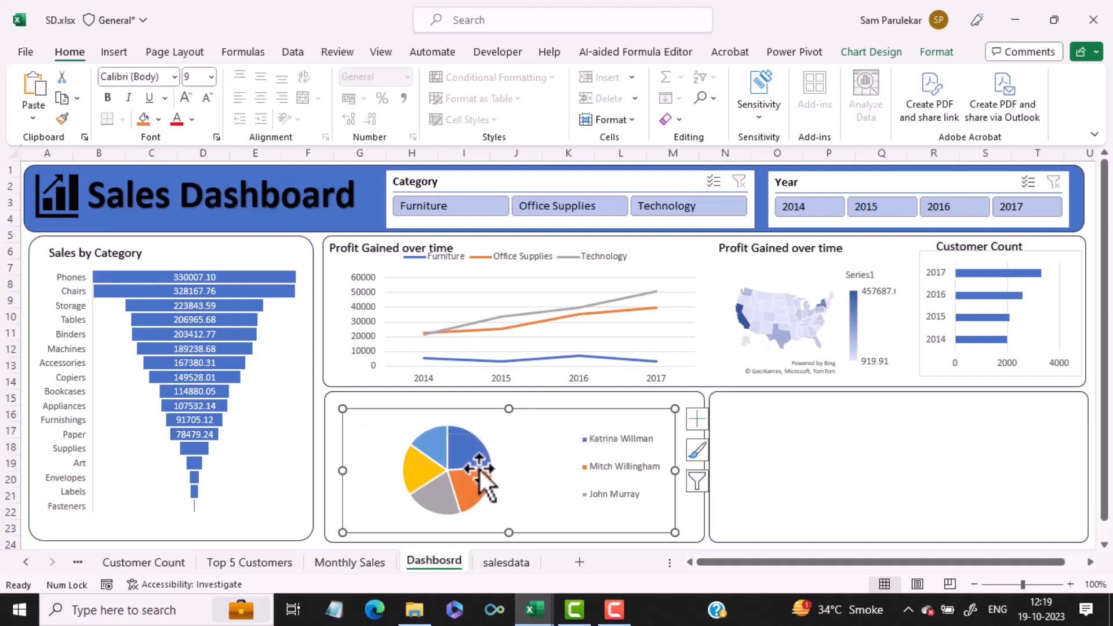
Step: Widen the pie chart's legend towards the pie so that all five customer entries fit
left_click(479, 468)
left_click(596, 477)
left_click(593, 461)
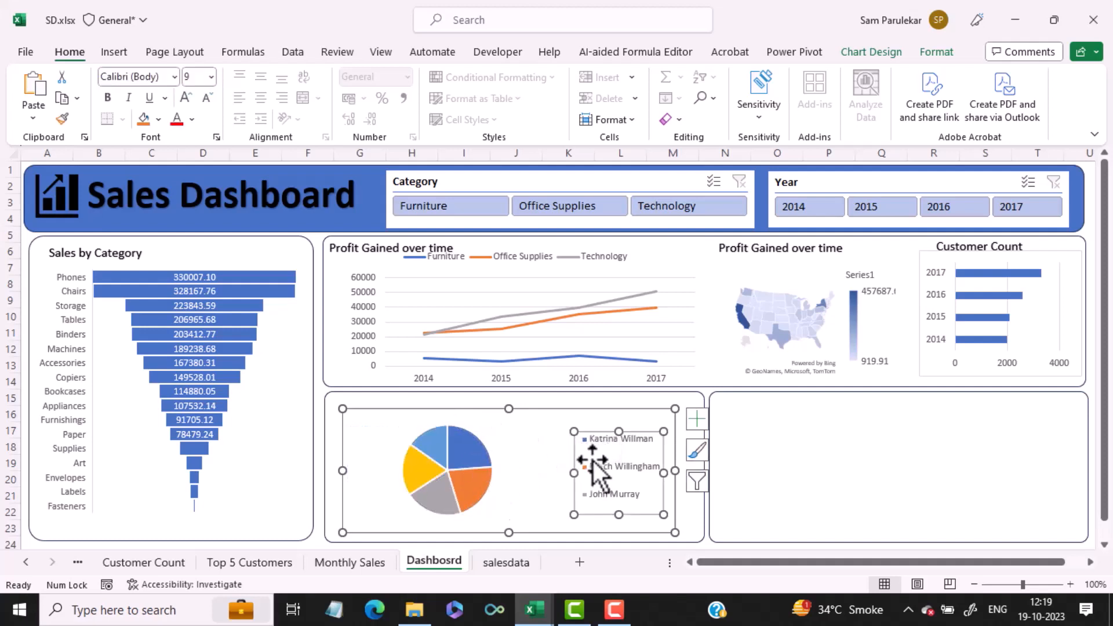
left_click_drag(593, 461, 527, 472)
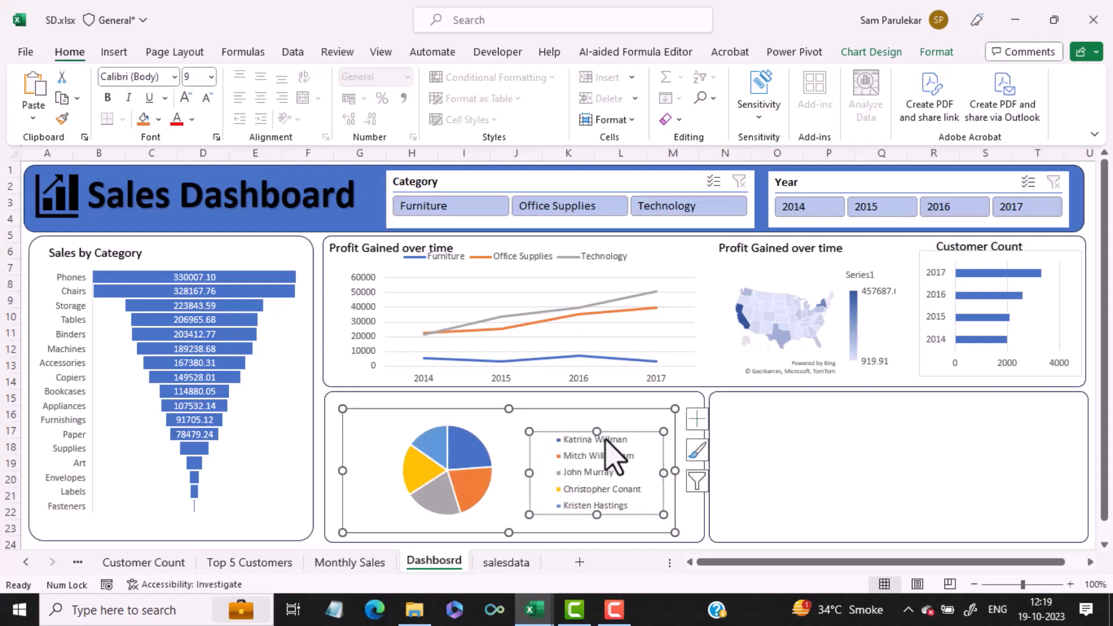
Step: Duplicate the line chart's "Profit Gained over time" title and place the copy above the pie chart in the lower middle panel
left_click(369, 250)
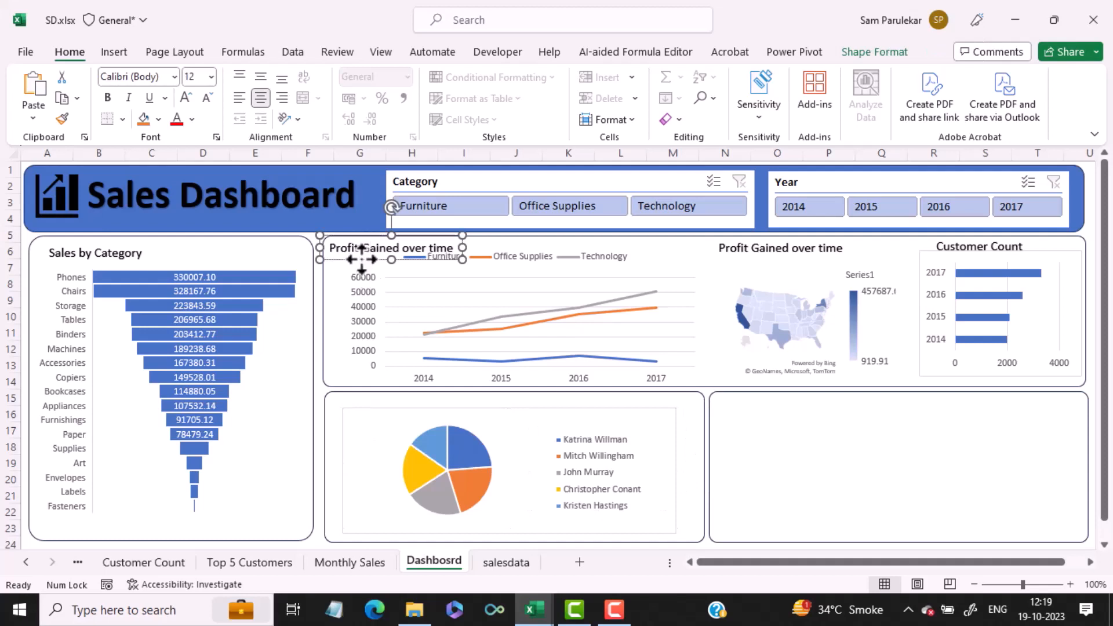
key("ctrl+d")
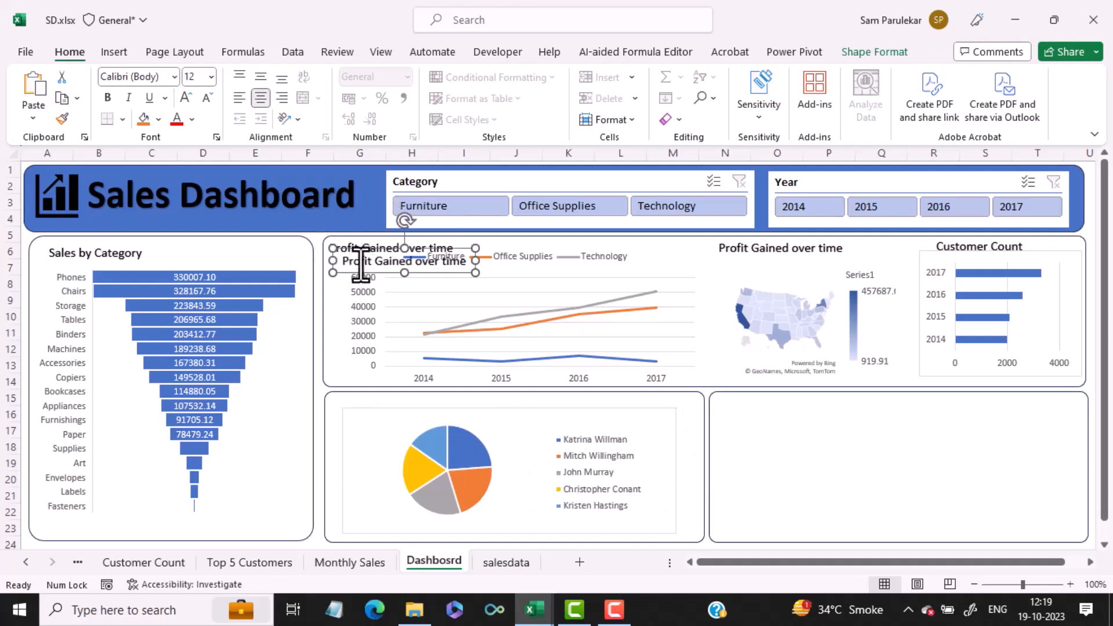
left_click_drag(444, 281, 442, 415)
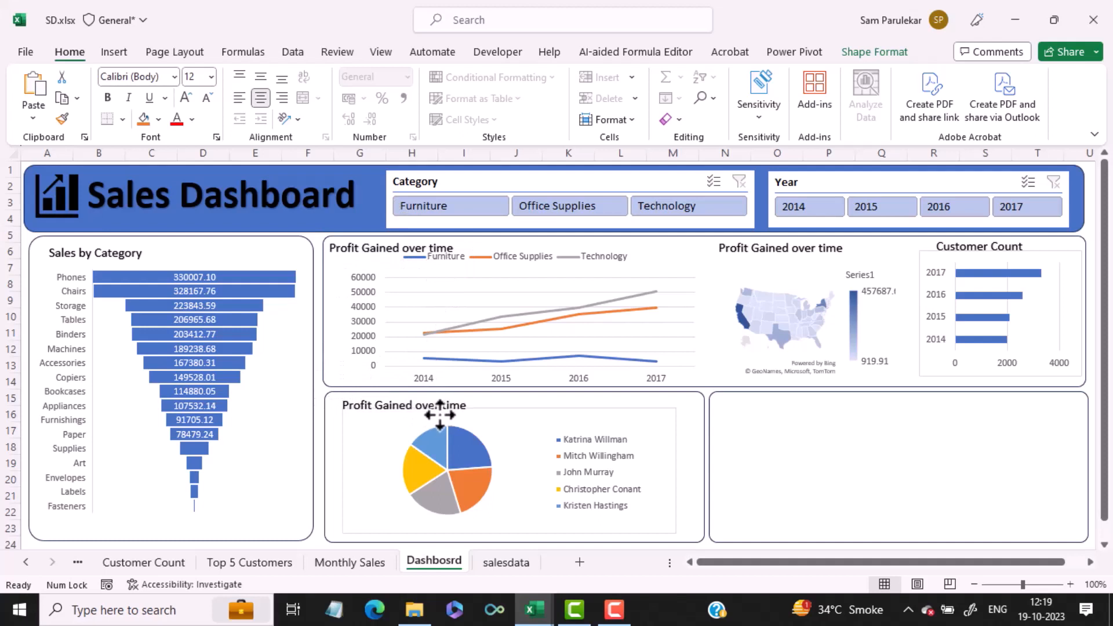
Step: Remove the pie chart's border by setting the chart area border to No line
left_click(593, 408)
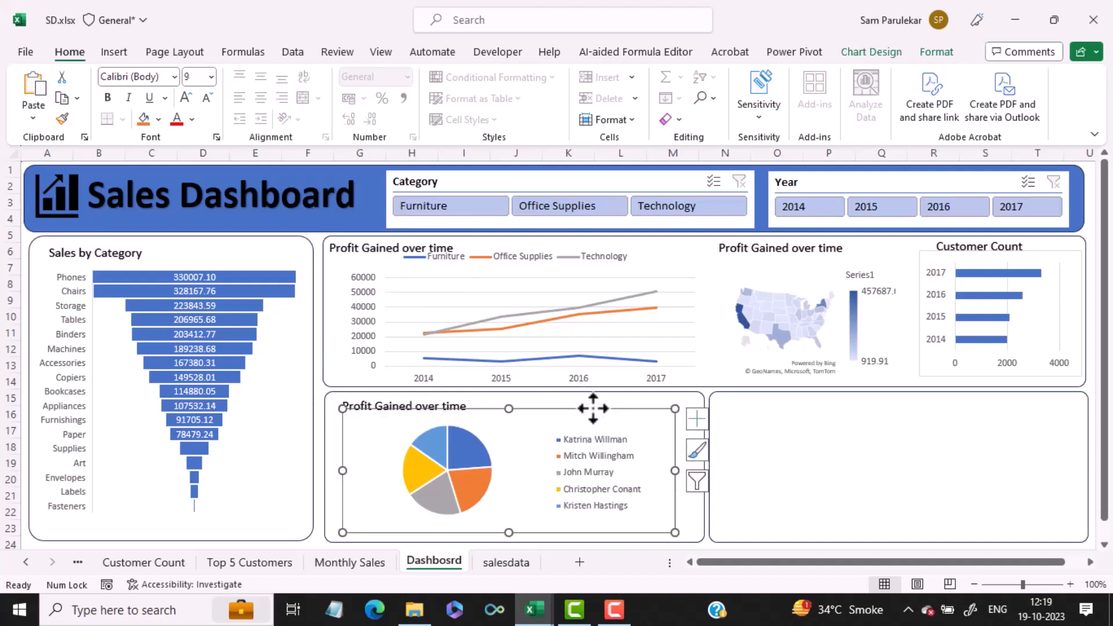
left_click_drag(591, 406, 577, 438)
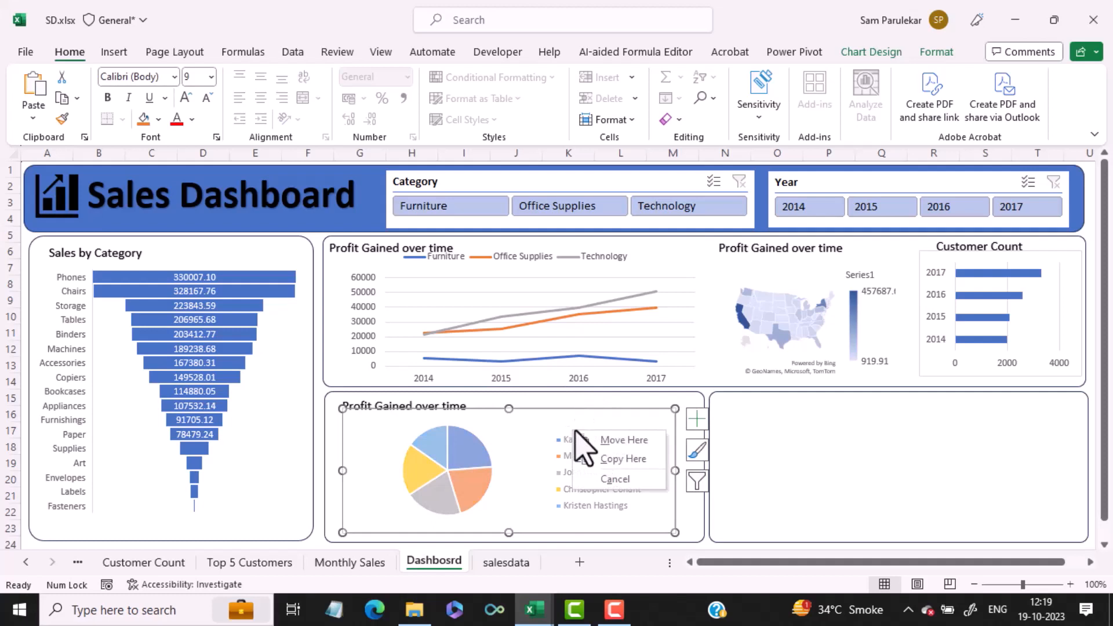
left_click(539, 423)
right_click(539, 423)
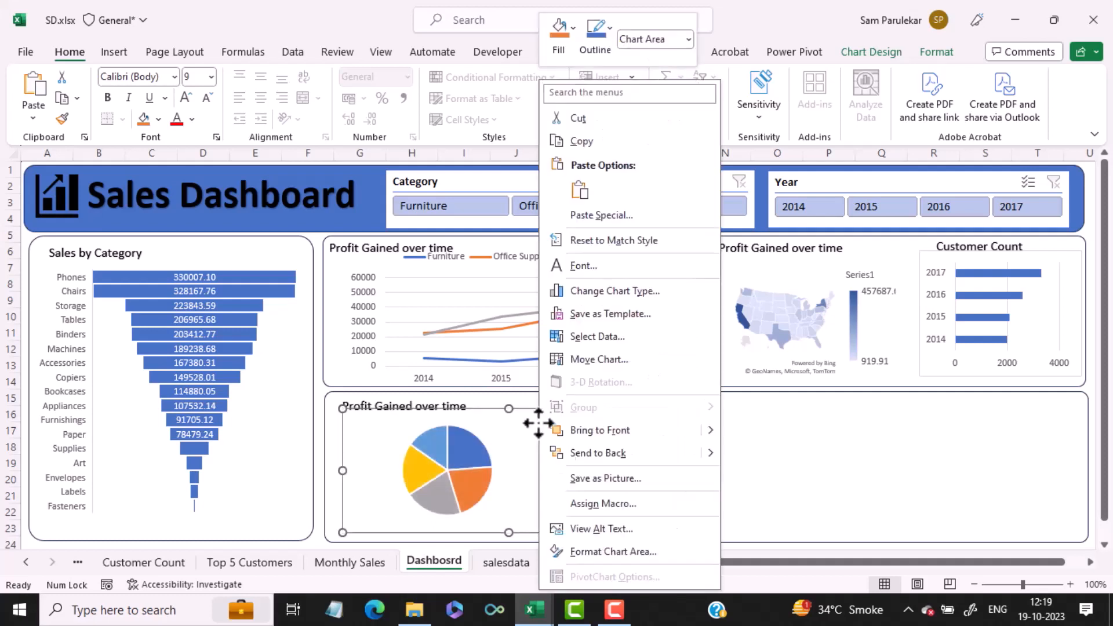
left_click(639, 552)
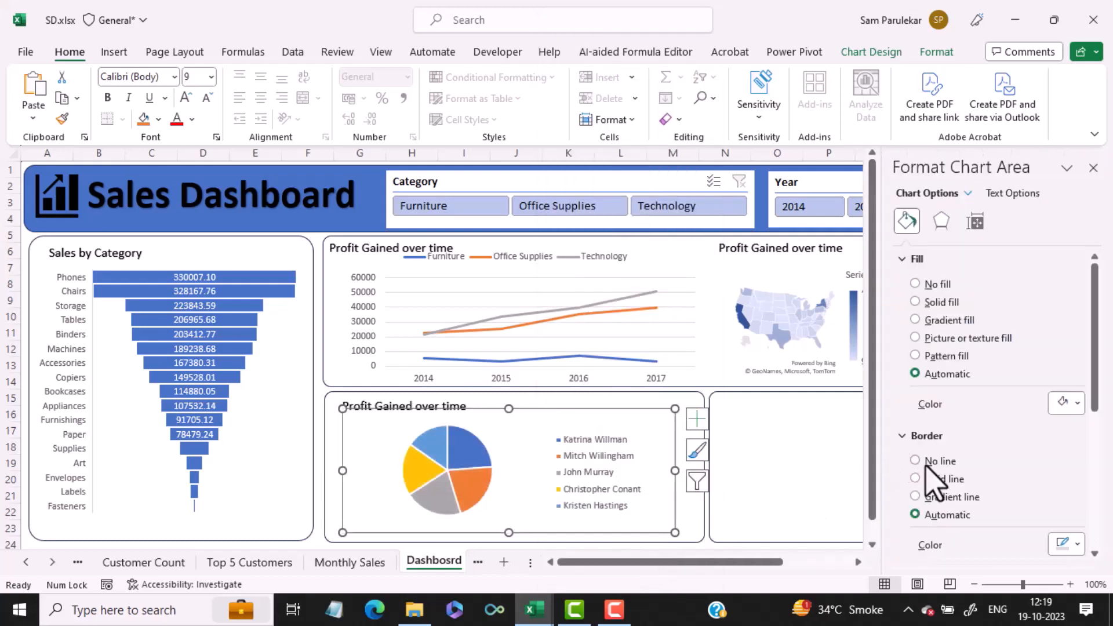
left_click(915, 461)
left_click(786, 456)
Step: Change the title above the pie chart to "Top 5 Customers" and close the formatting pane
left_click(437, 412)
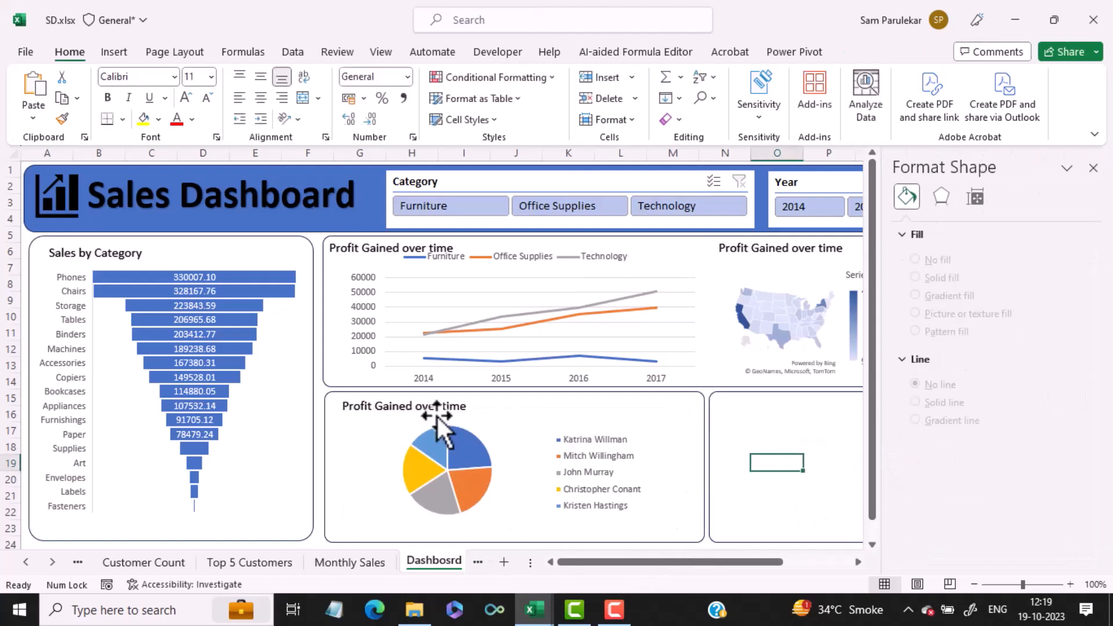
double_click(437, 413)
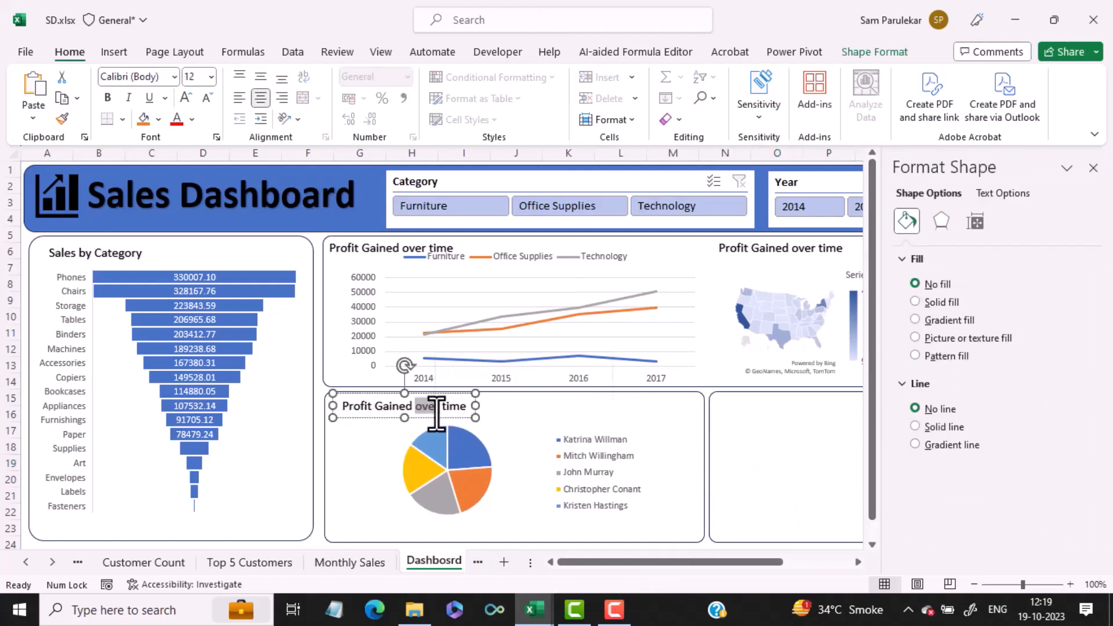
triple_click(438, 413)
type("Top")
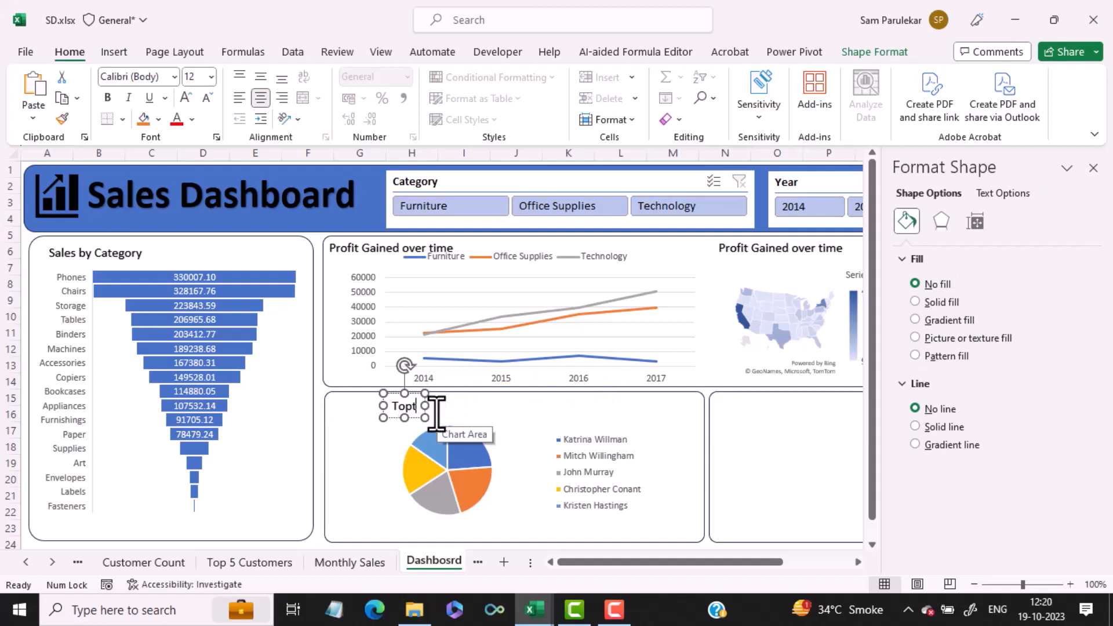
type(" 5")
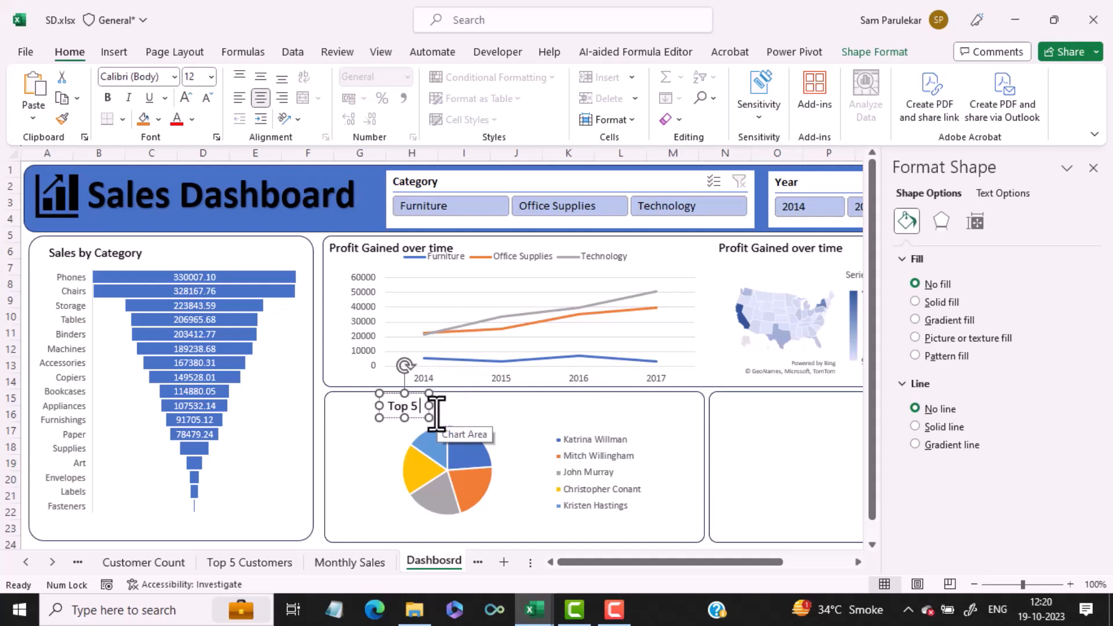
type(" Custom")
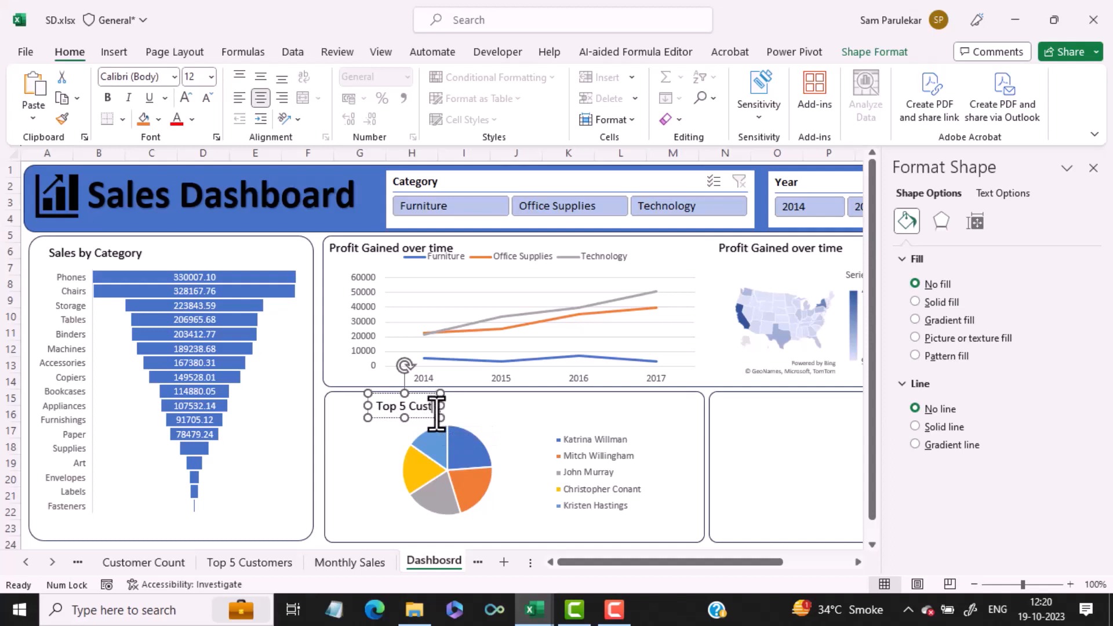
type("ers")
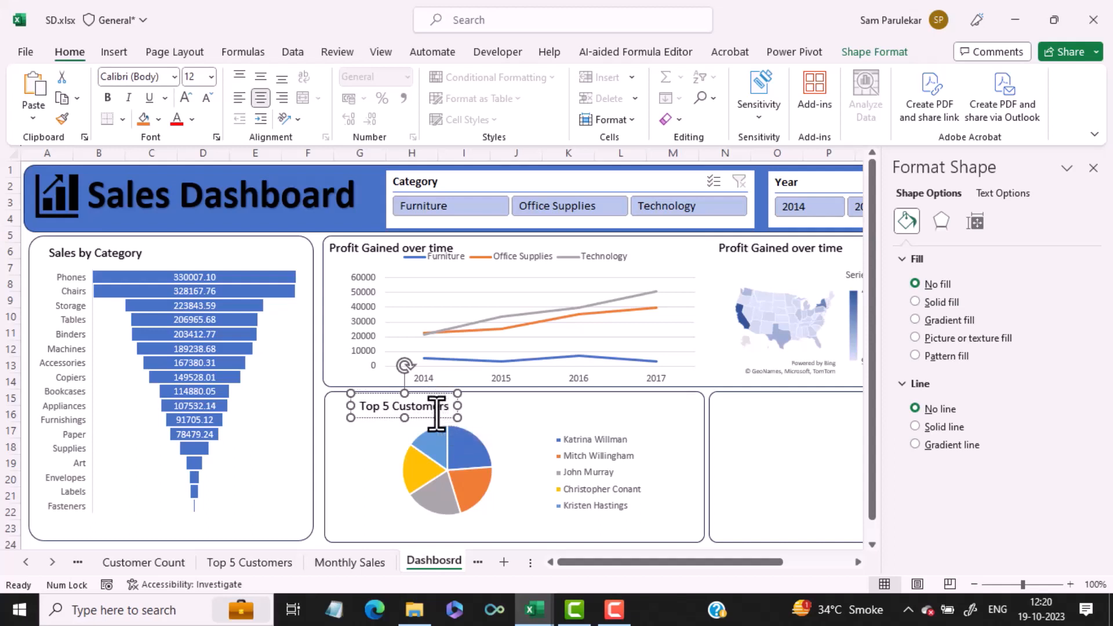
left_click(776, 480)
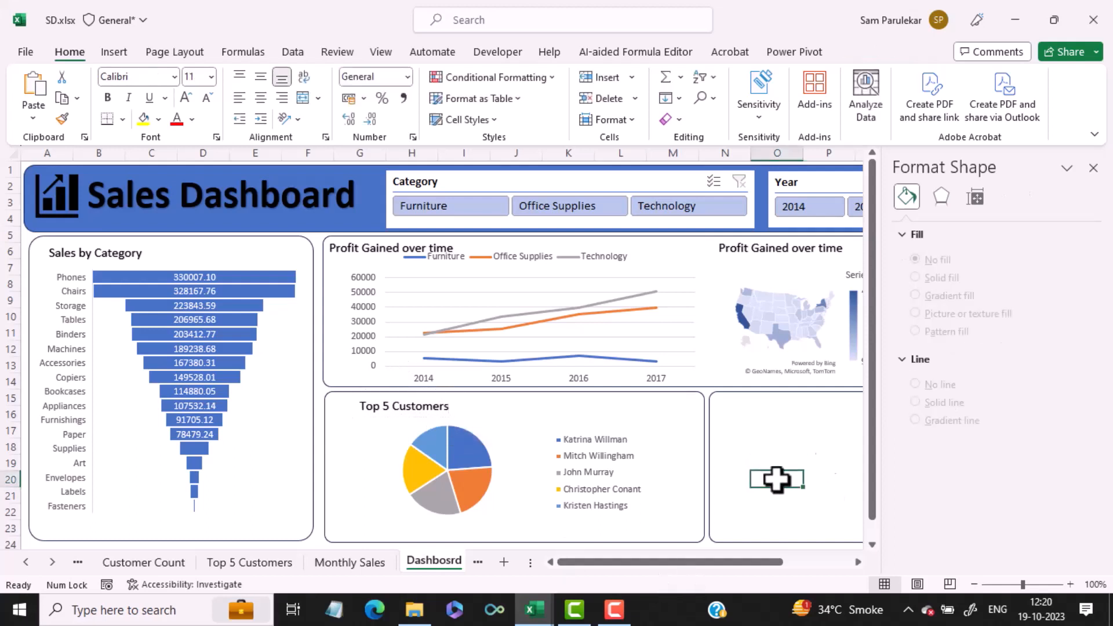
left_click(1093, 169)
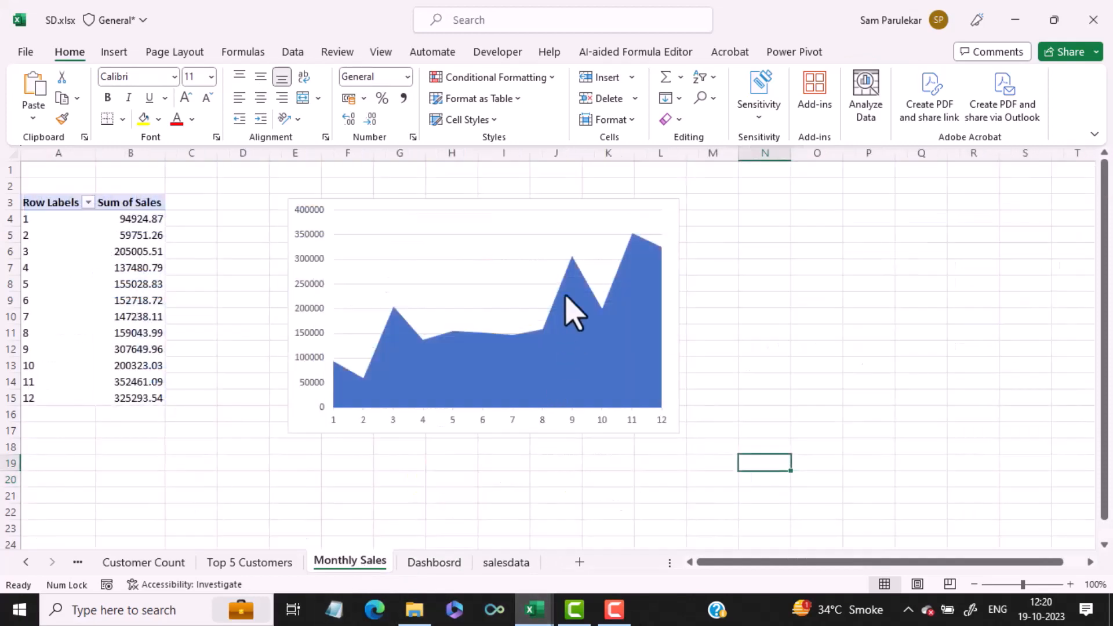
Step: Copy the area chart from the Monthly Sales sheet and paste it onto the dashboard sheet
left_click(463, 217)
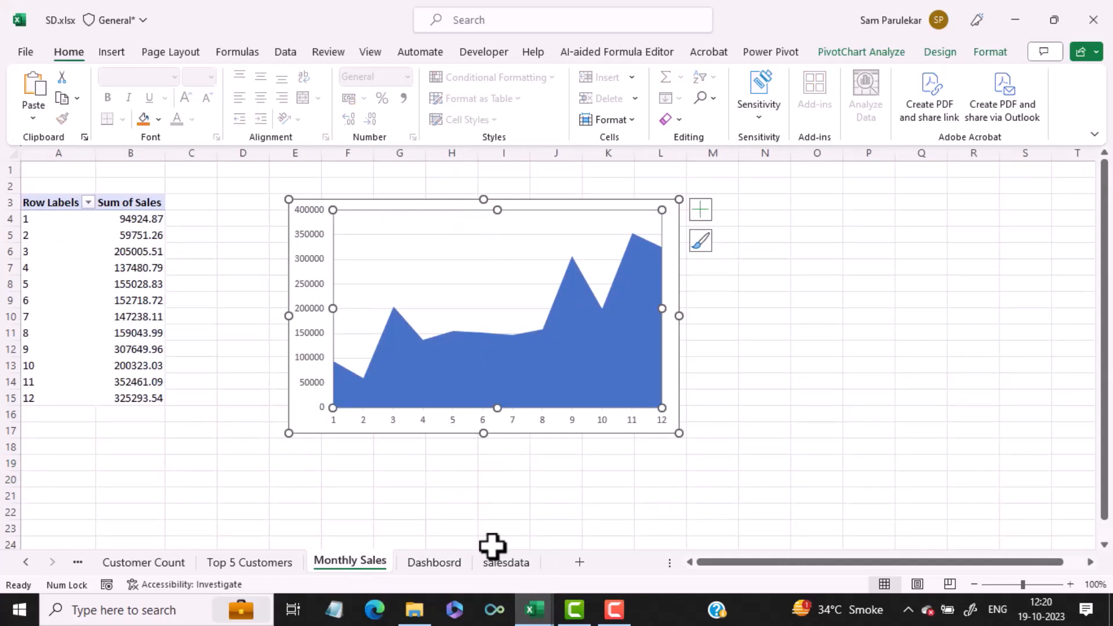
left_click(439, 564)
left_click(940, 463)
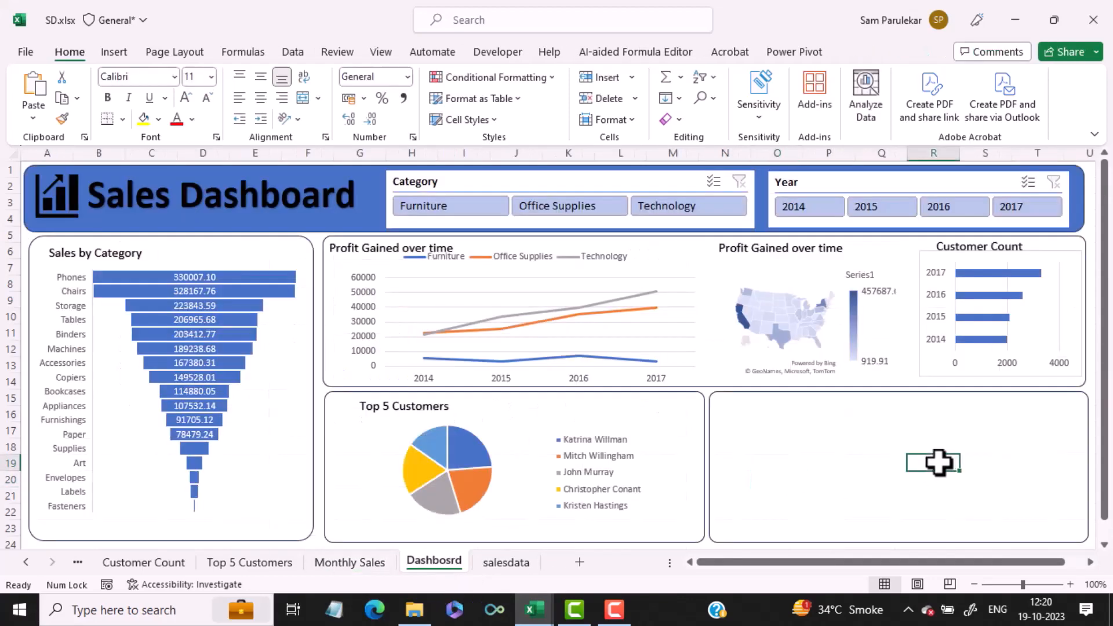
key("ctrl+v")
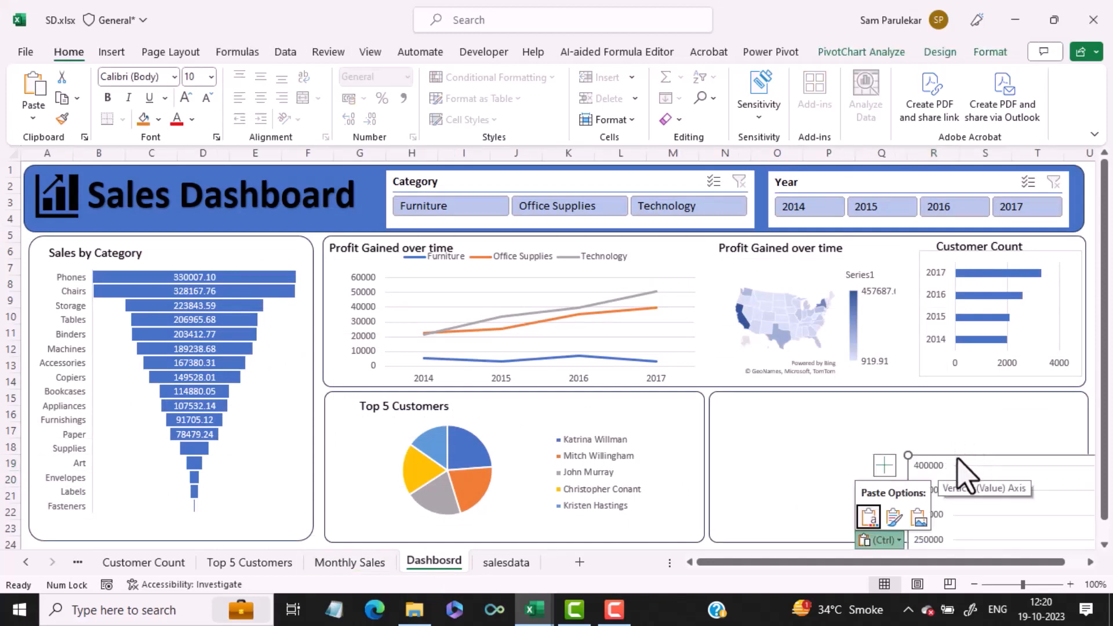
Step: Shrink the pasted area chart, move it into the empty lower panel beside the pie chart and widen it across the panel
left_click_drag(927, 461, 977, 447)
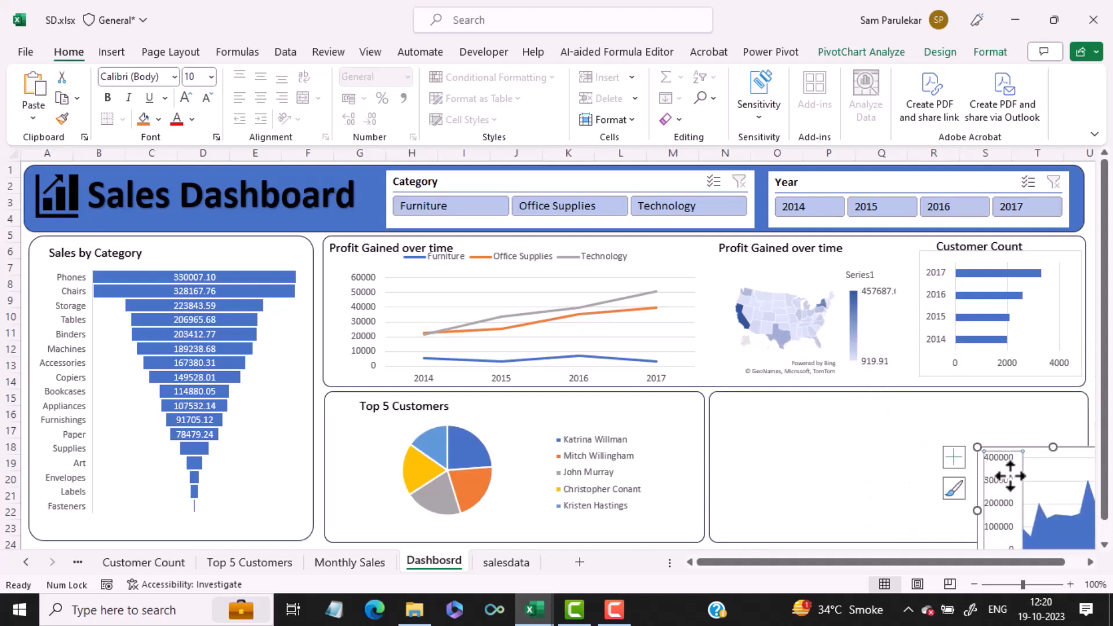
left_click_drag(1047, 471, 898, 450)
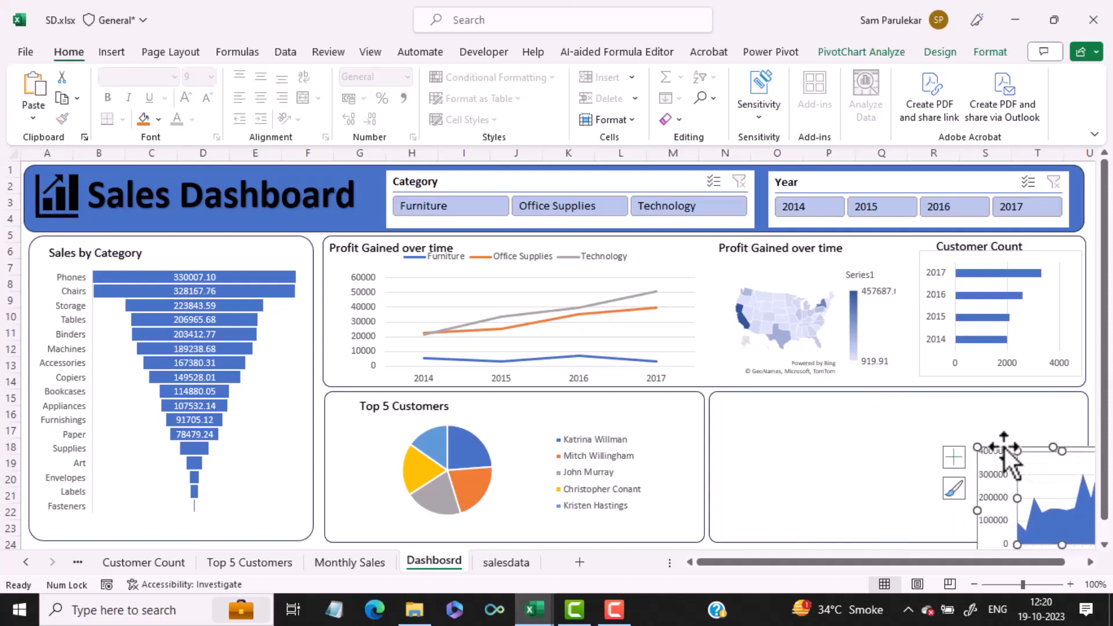
key("ctrl+z")
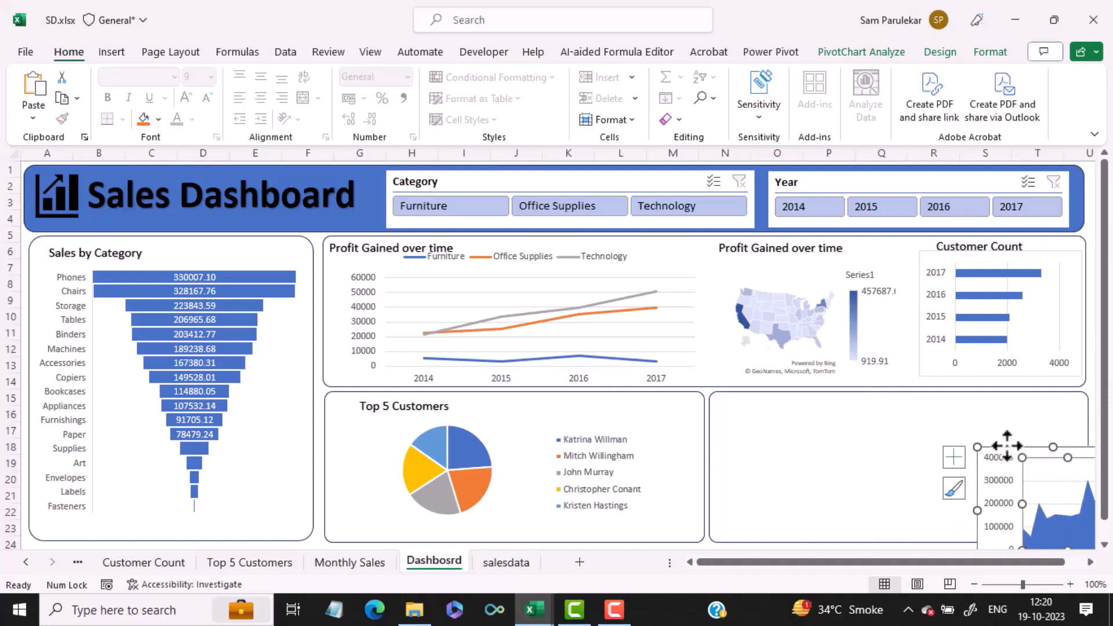
left_click_drag(1011, 449, 786, 413)
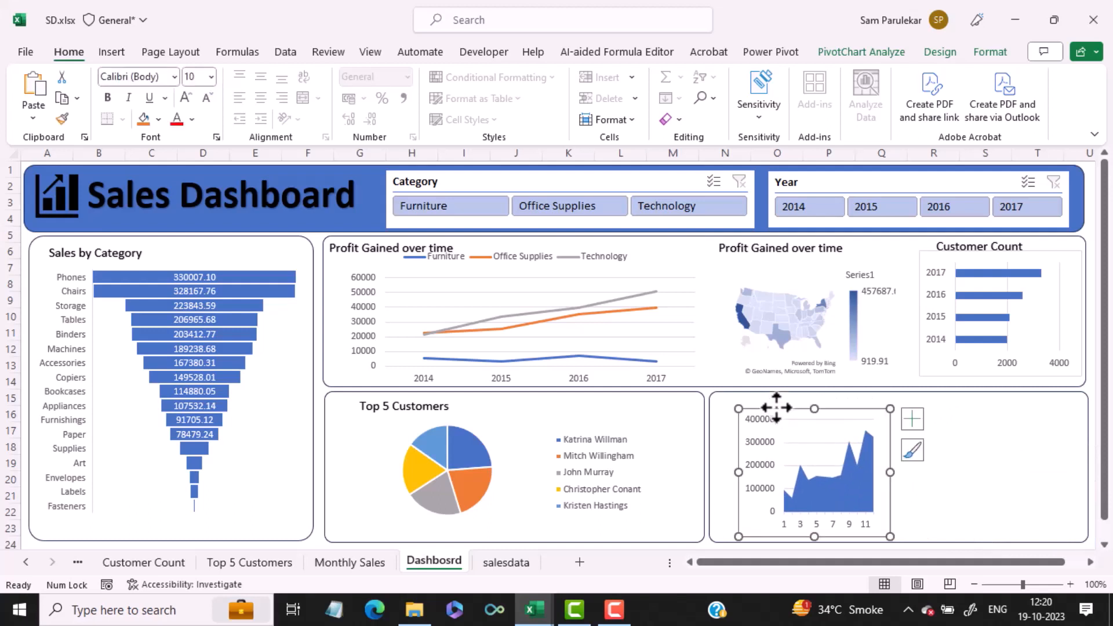
left_click_drag(890, 472, 1081, 466)
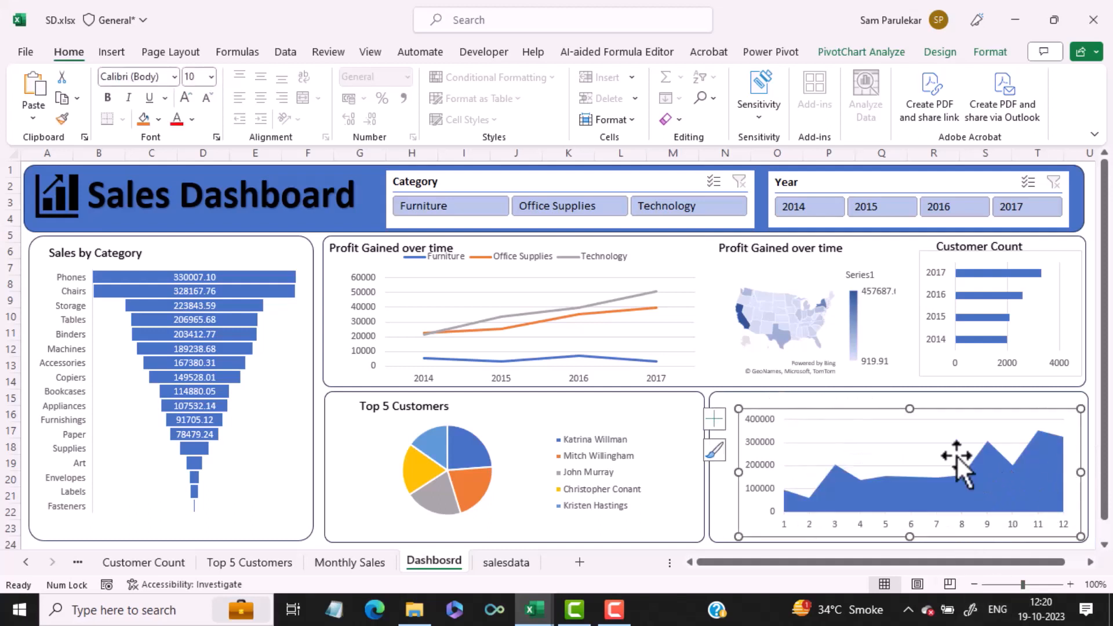
mouse_move(964, 410)
left_mouse_down()
mouse_move(934, 408)
mouse_move(945, 409)
left_mouse_up()
Step: Remove the area chart's border by setting the chart area border to No line, and close the formatting pane
right_click(945, 409)
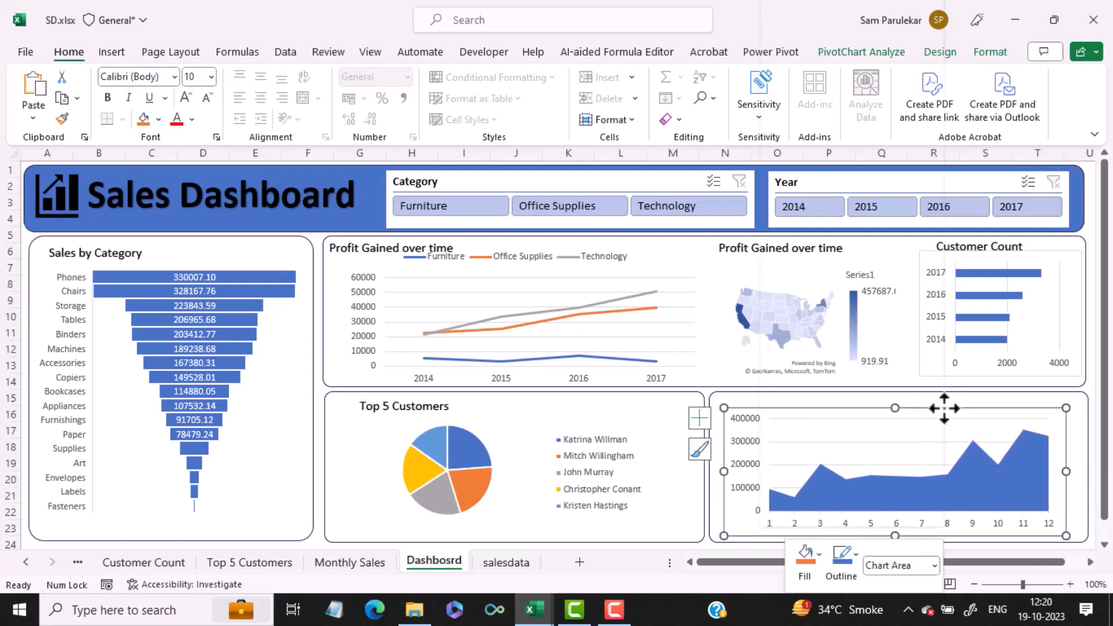
key("Escape")
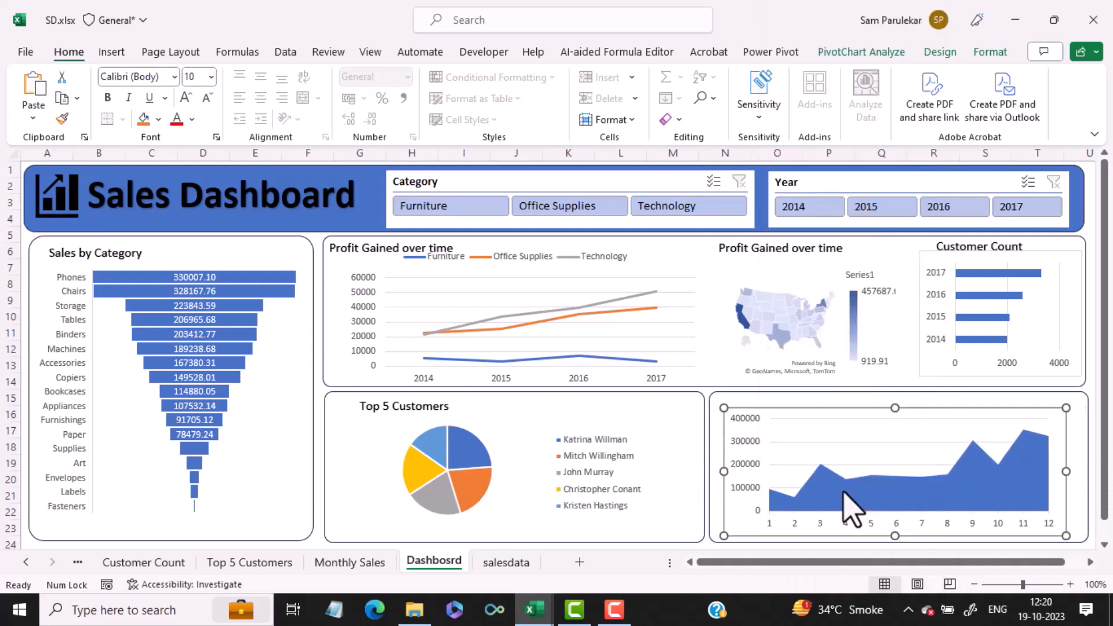
key("ctrl+1")
left_click(928, 463)
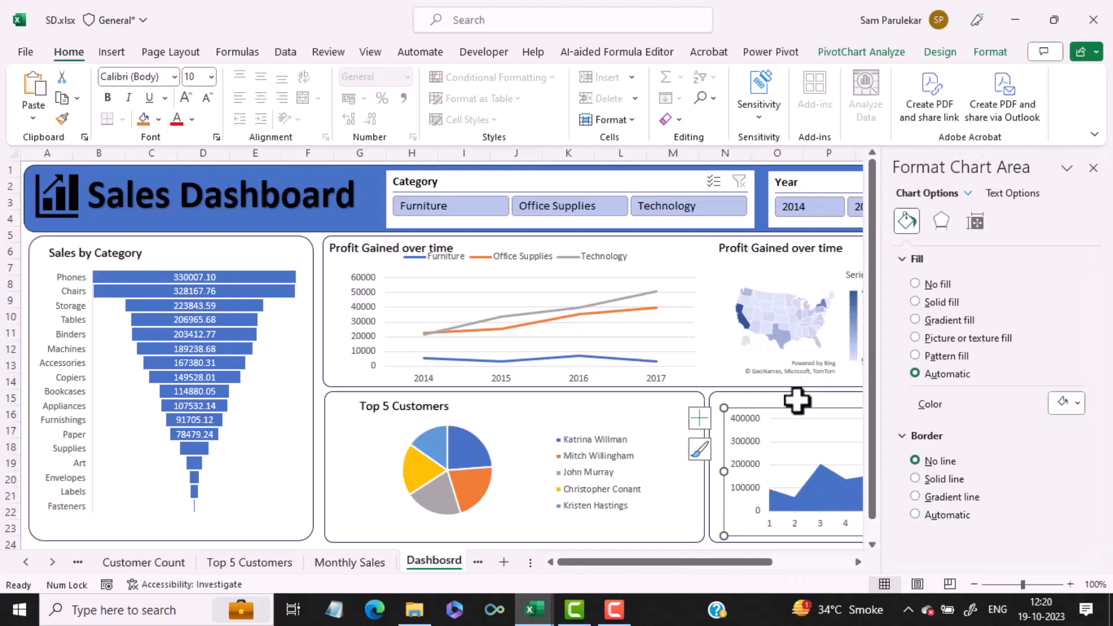
left_click(1094, 168)
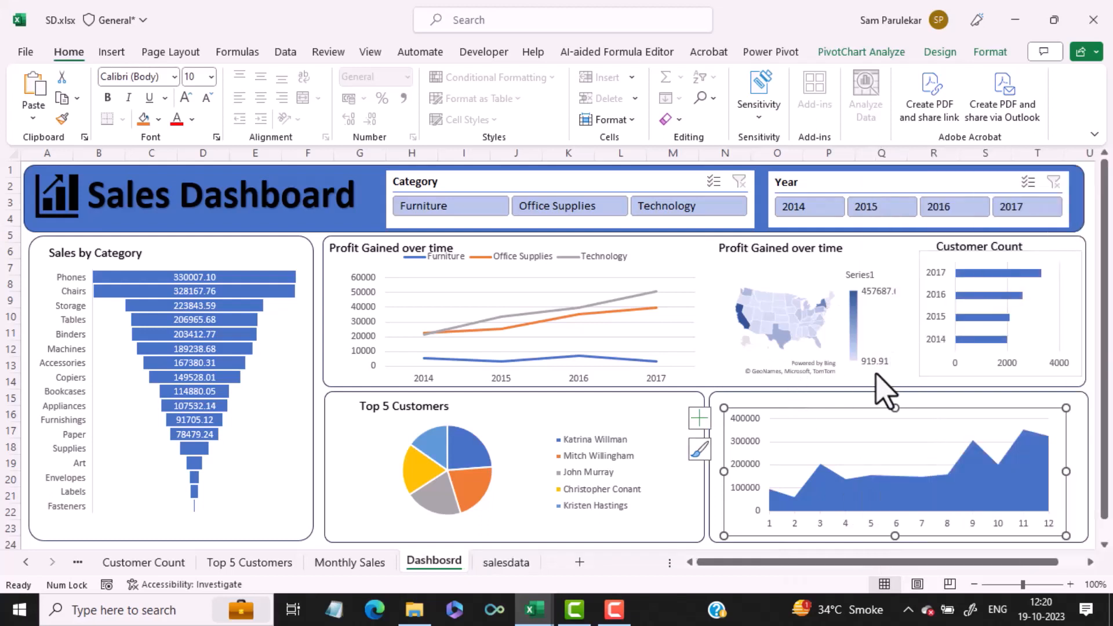
left_click(848, 400)
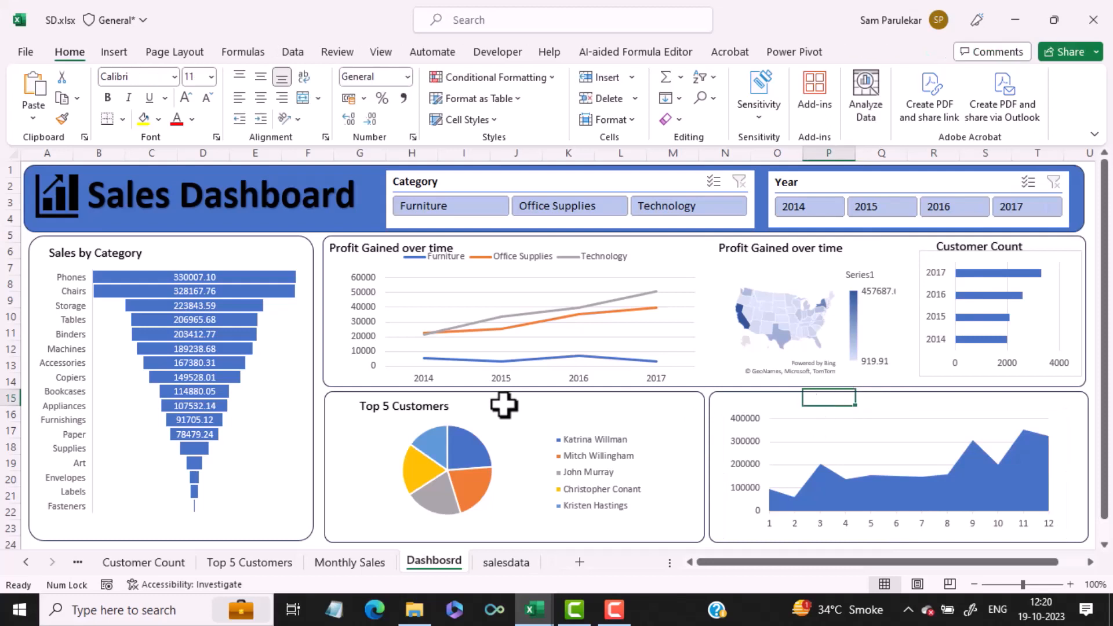
Step: Duplicate the "Top 5 Customers" title and place the copy above the area chart
left_click(433, 418)
left_click(433, 420)
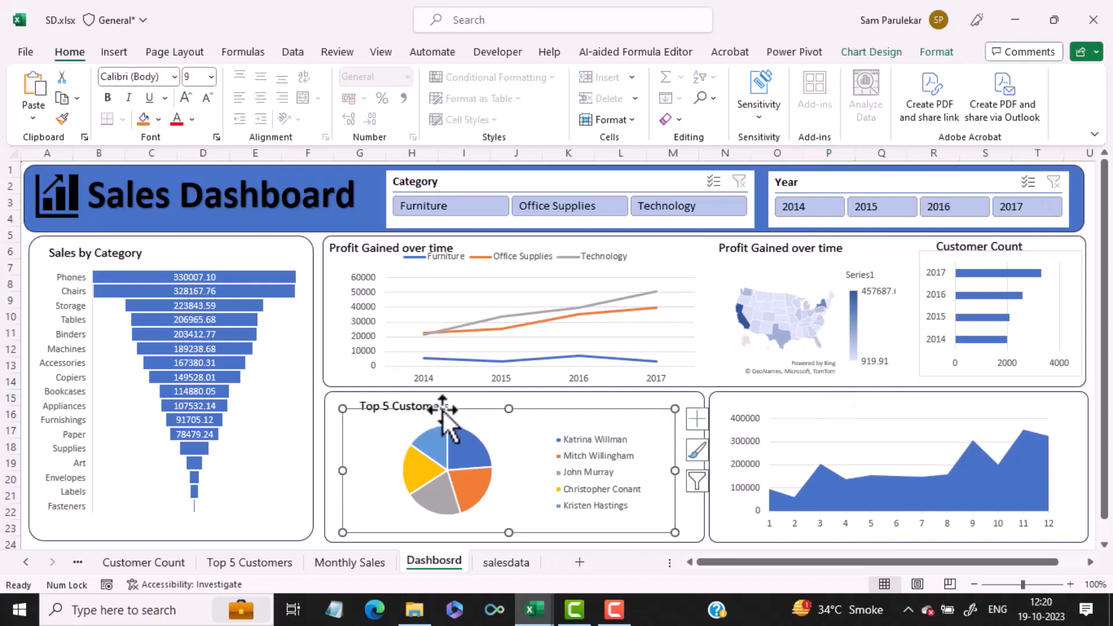
left_click(451, 400)
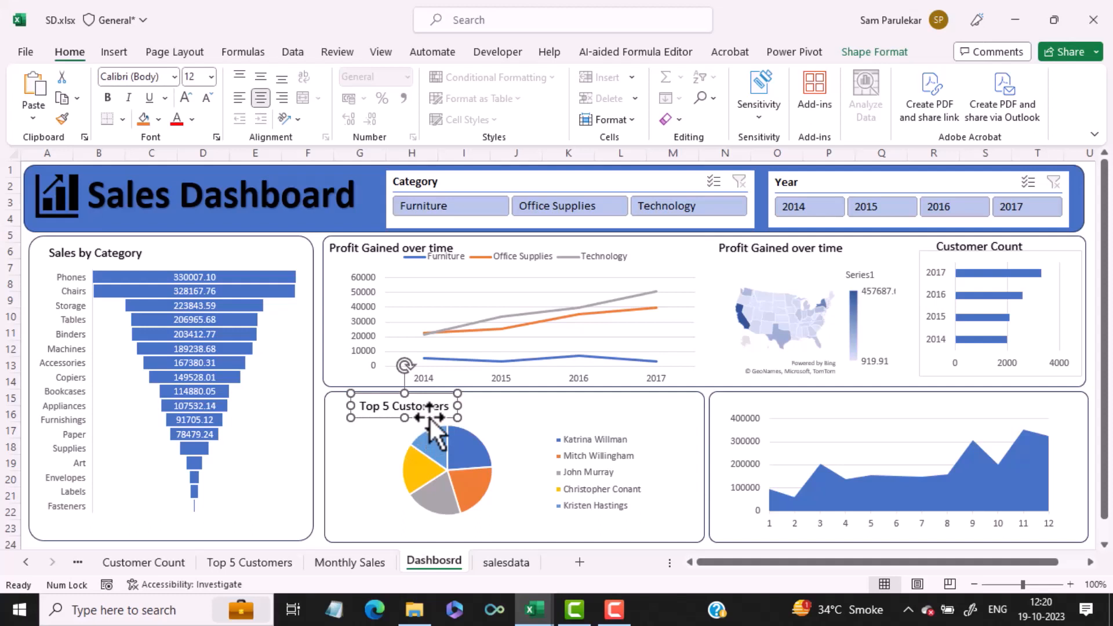
left_click_drag(430, 420, 738, 411)
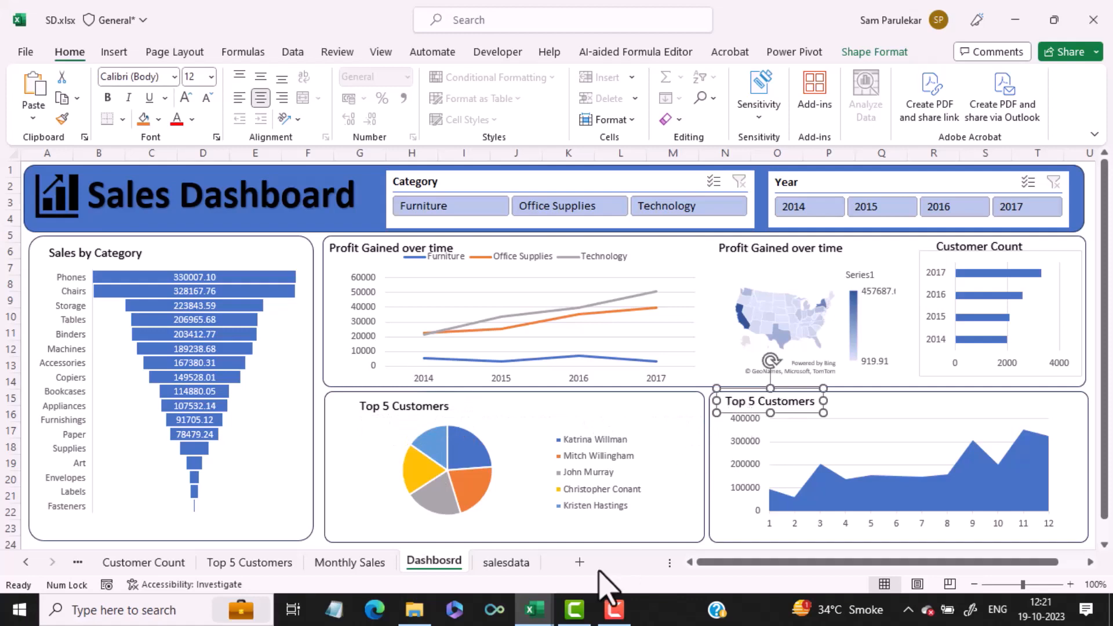
Step: Check the matching title in salesdata.xlsx and change the title above the SD.xlsx area chart to "Monthly Sales"
mouse_move(530, 619)
left_click(485, 582)
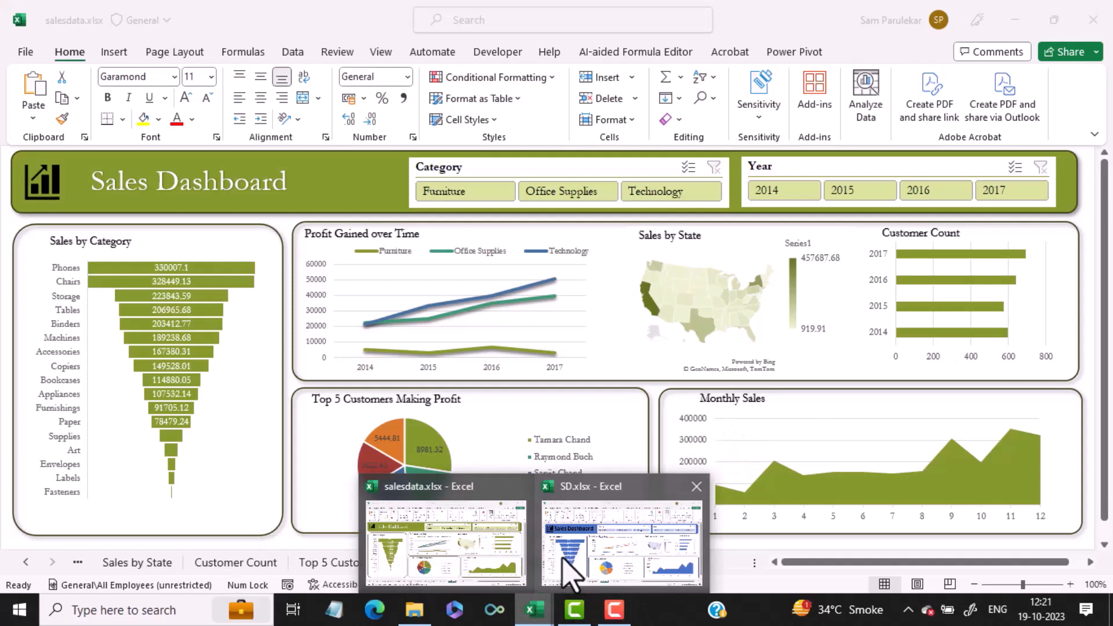
left_click(570, 571)
left_click(765, 406)
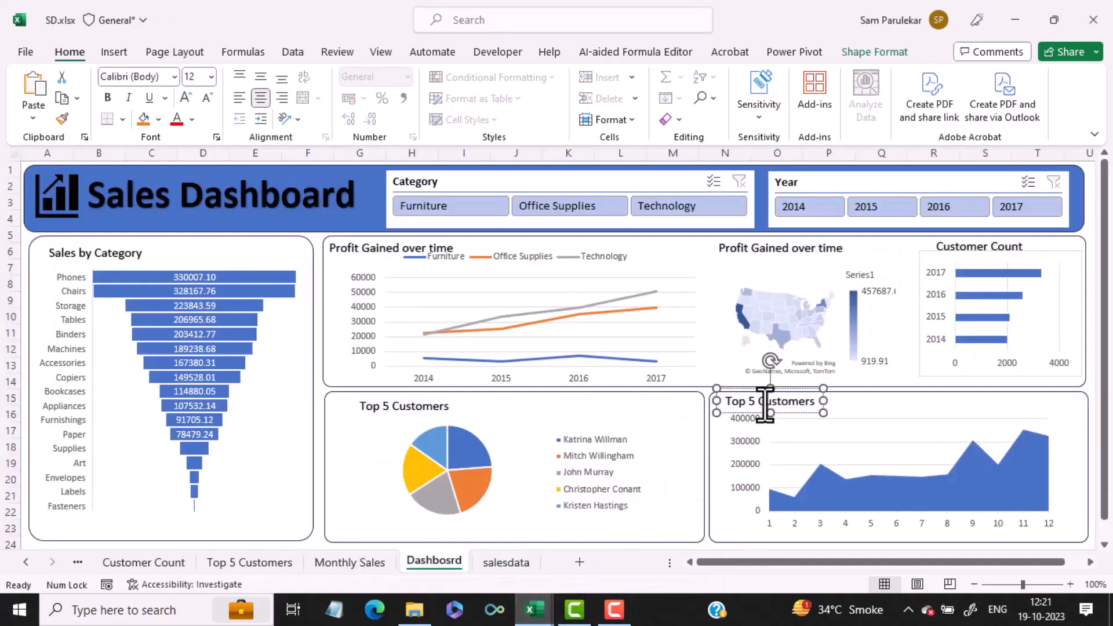
triple_click(765, 406)
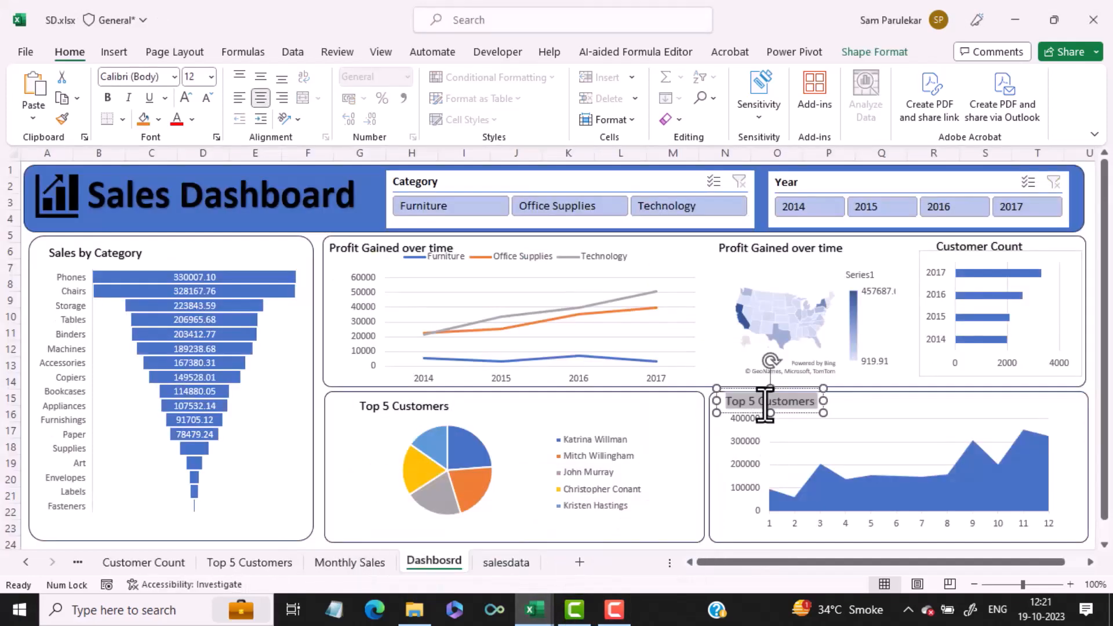
type("Mont")
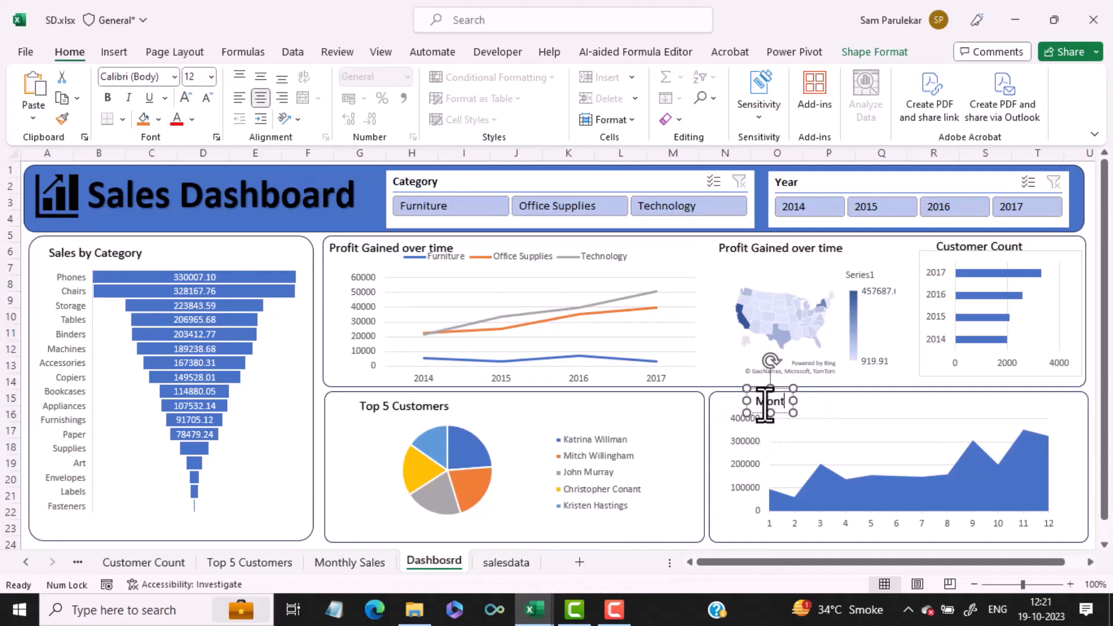
type("hly")
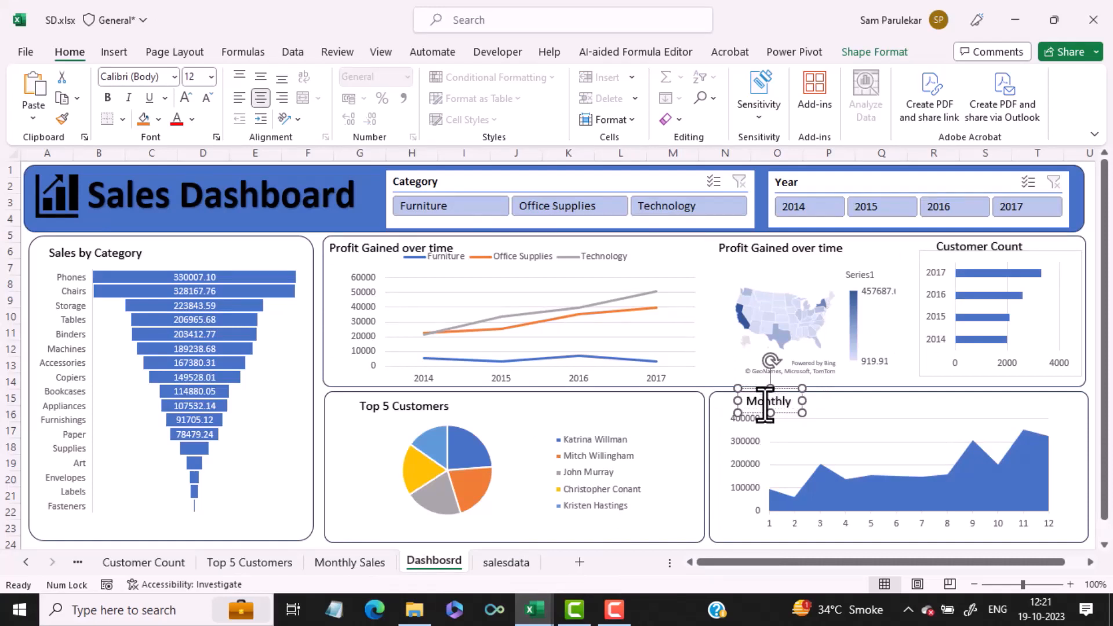
type(" Sales")
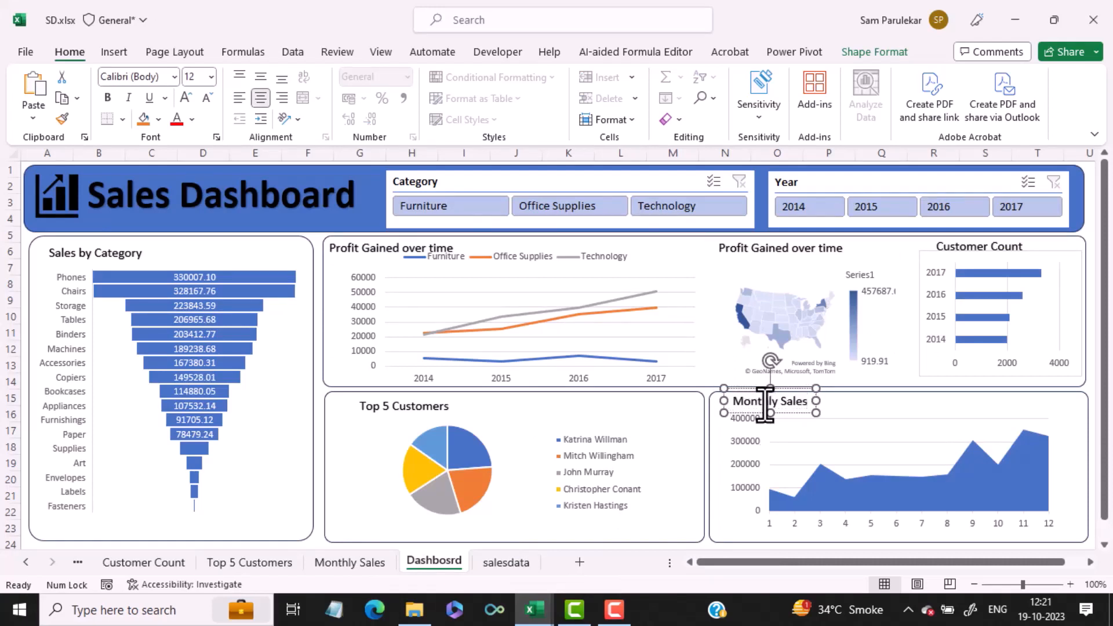
left_click(1045, 421)
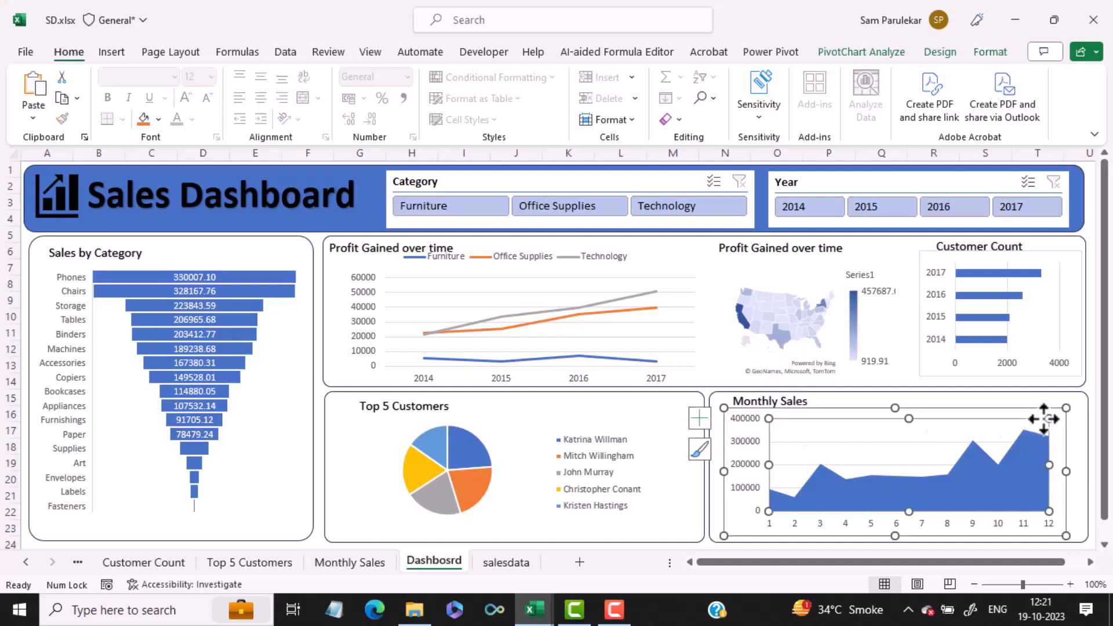
Step: Apply the first Outer shadow preset to the rounded panel around the Sales by Category chart
left_click(311, 514)
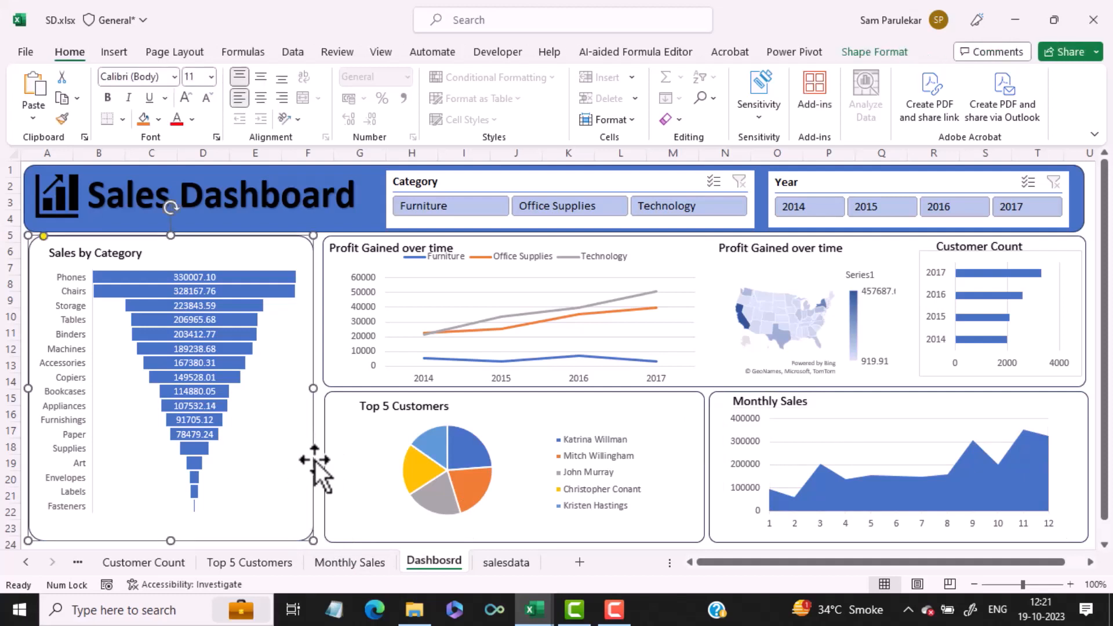
left_click(890, 52)
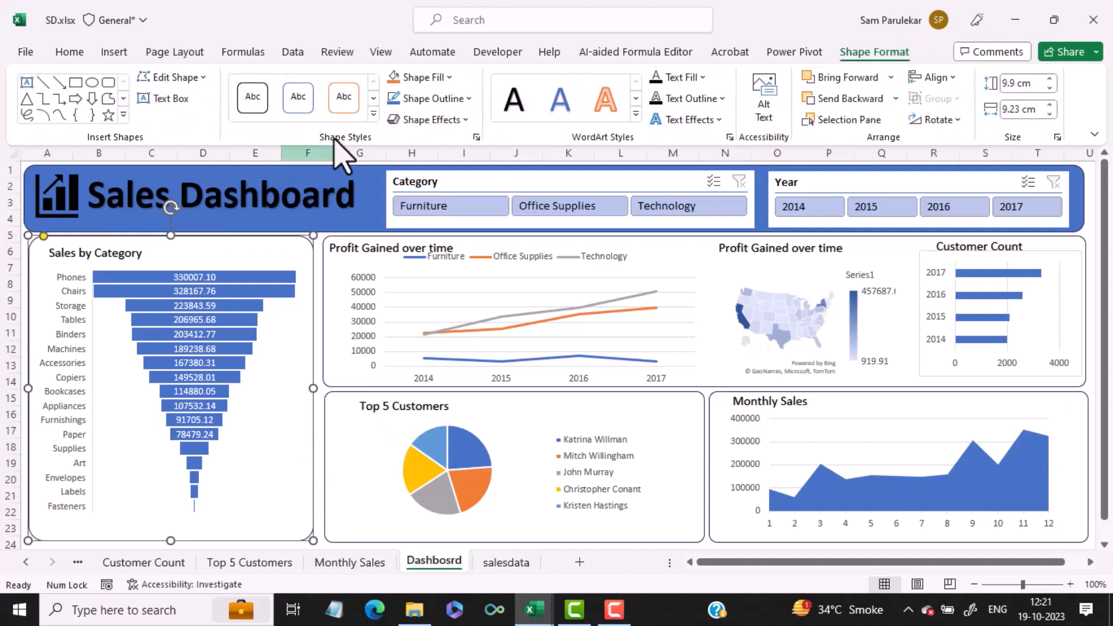
left_click(458, 122)
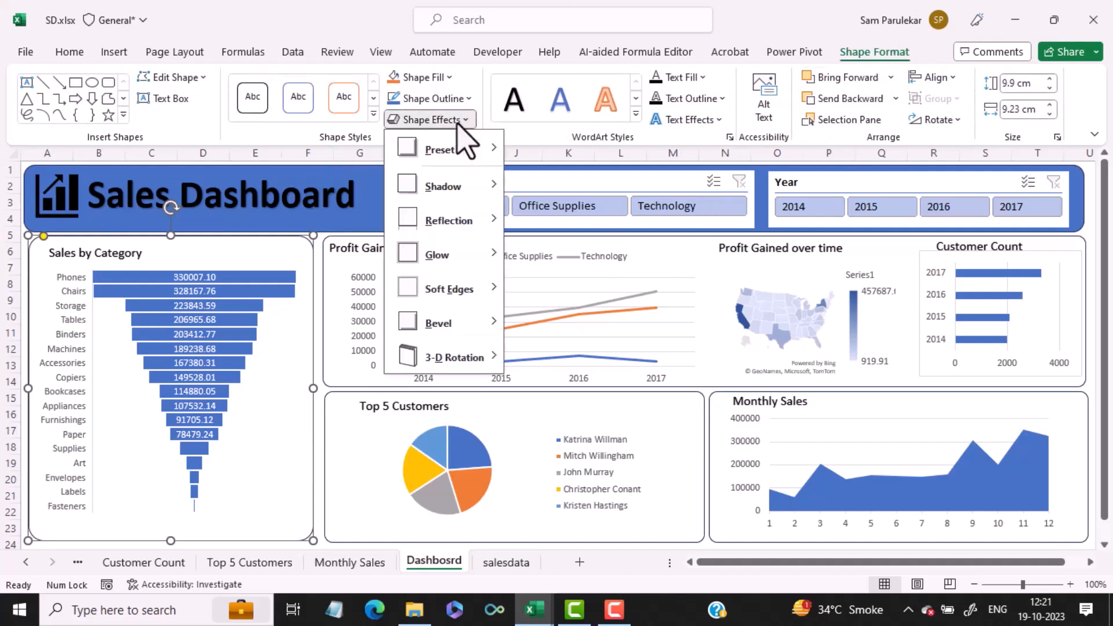
mouse_move(458, 188)
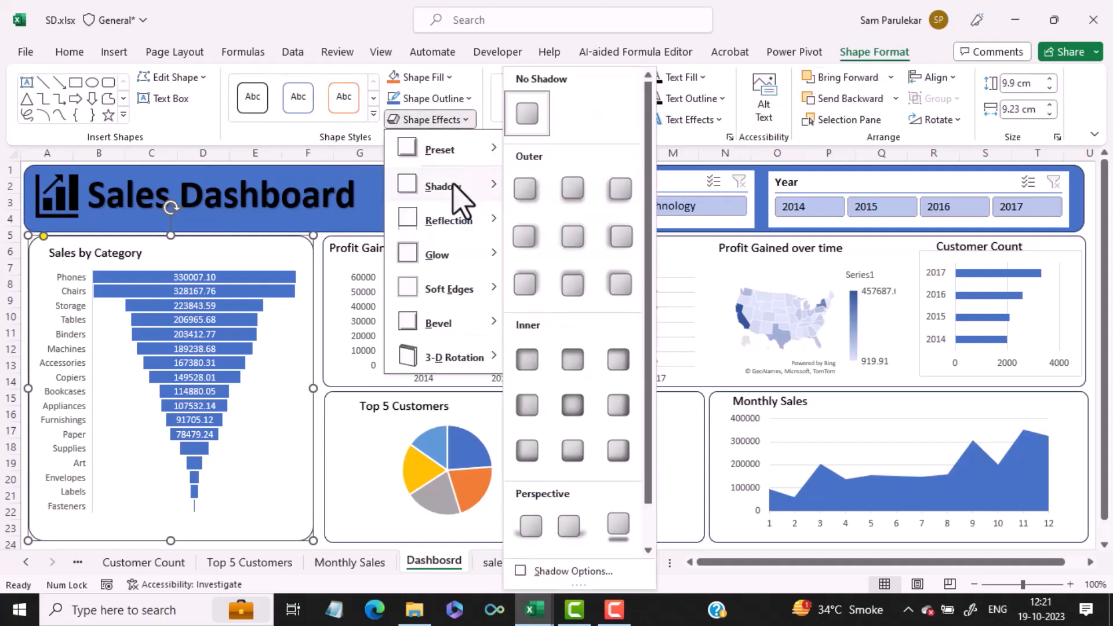
left_click(528, 191)
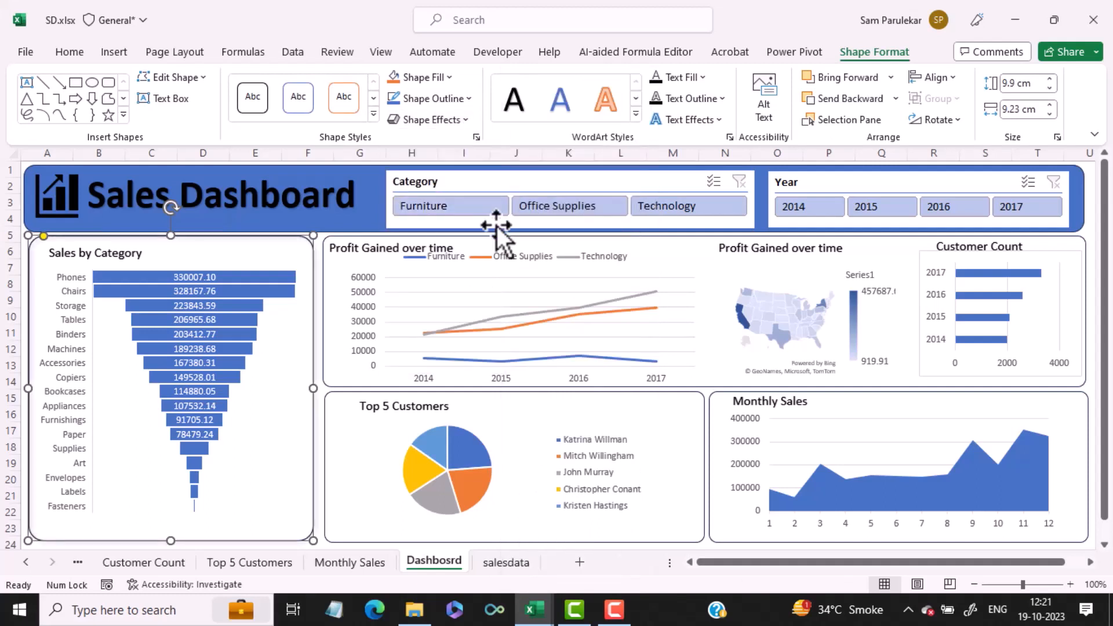
left_click(533, 238)
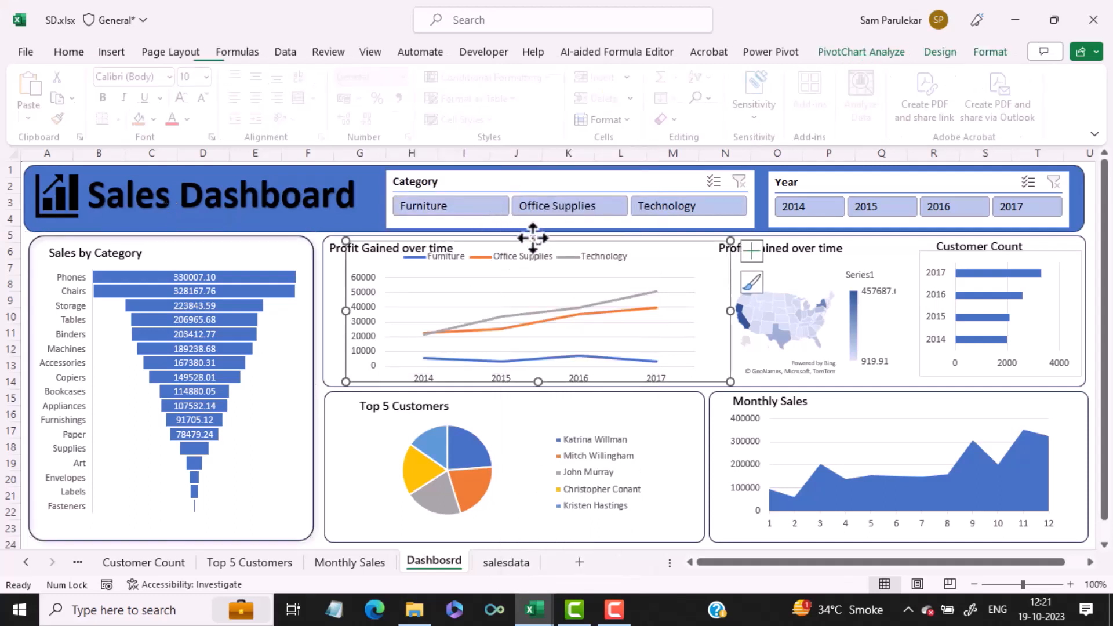
left_click(322, 249)
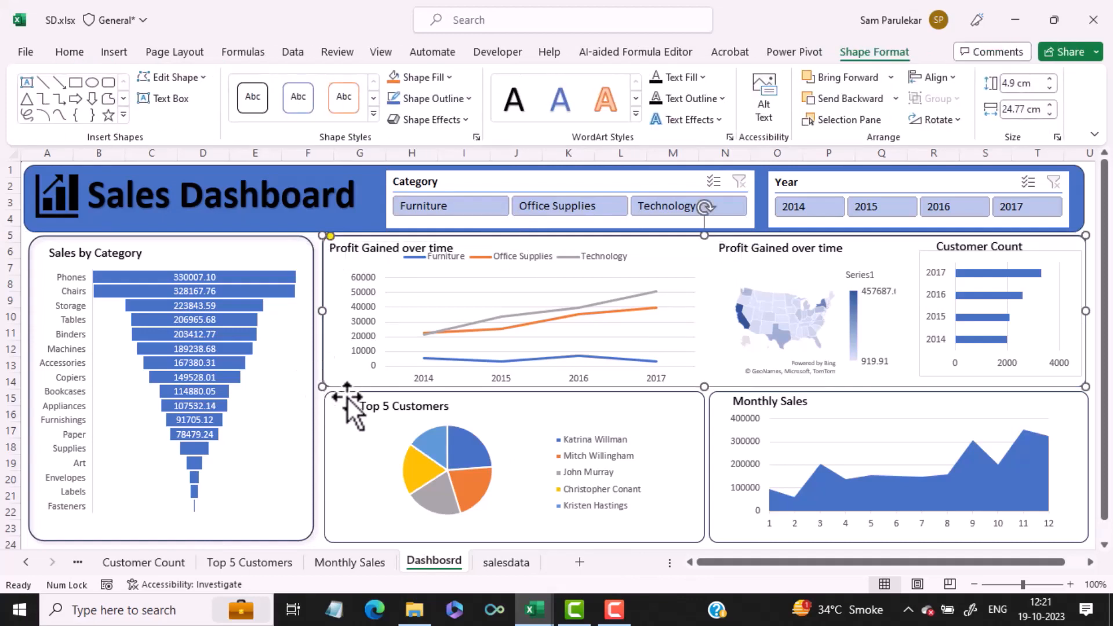
left_click(324, 422, "shift")
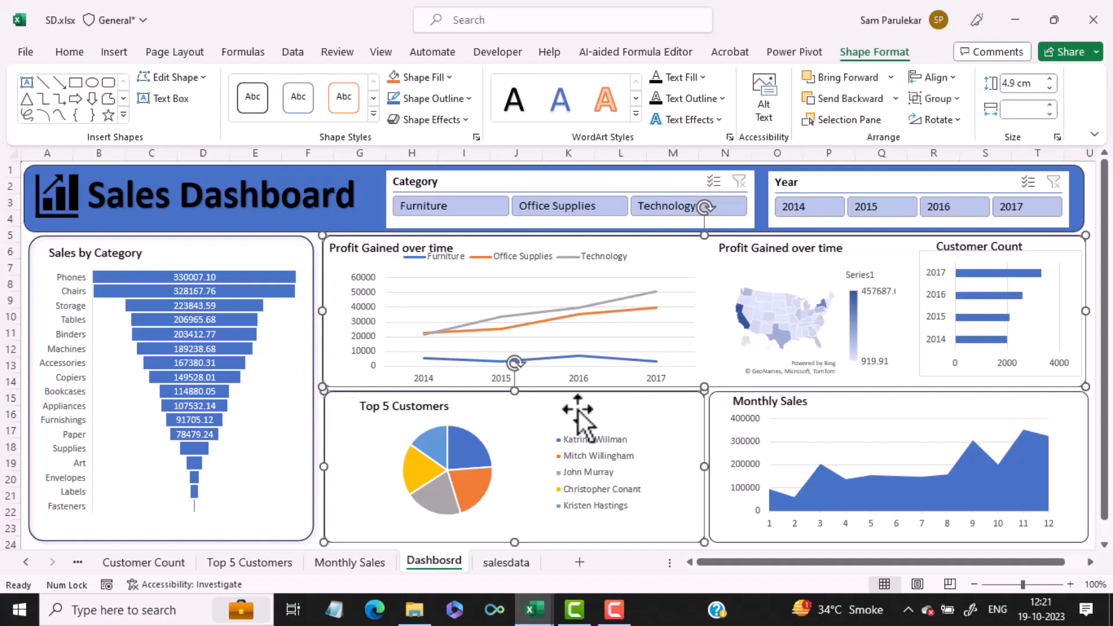
left_click(709, 415, "shift")
left_click(712, 412, "shift")
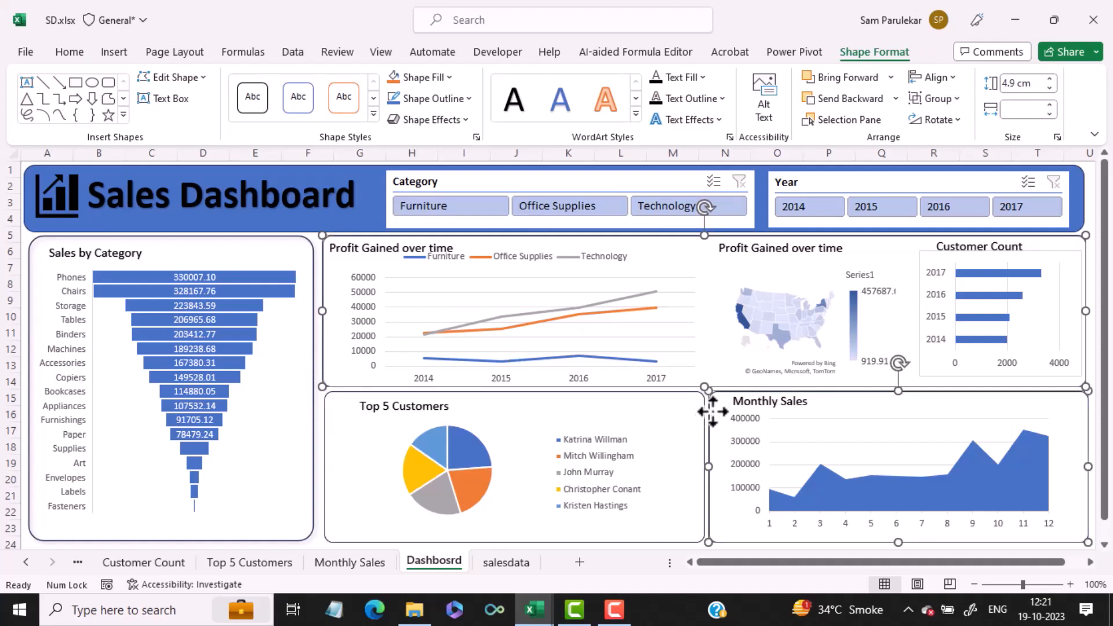
key("Escape")
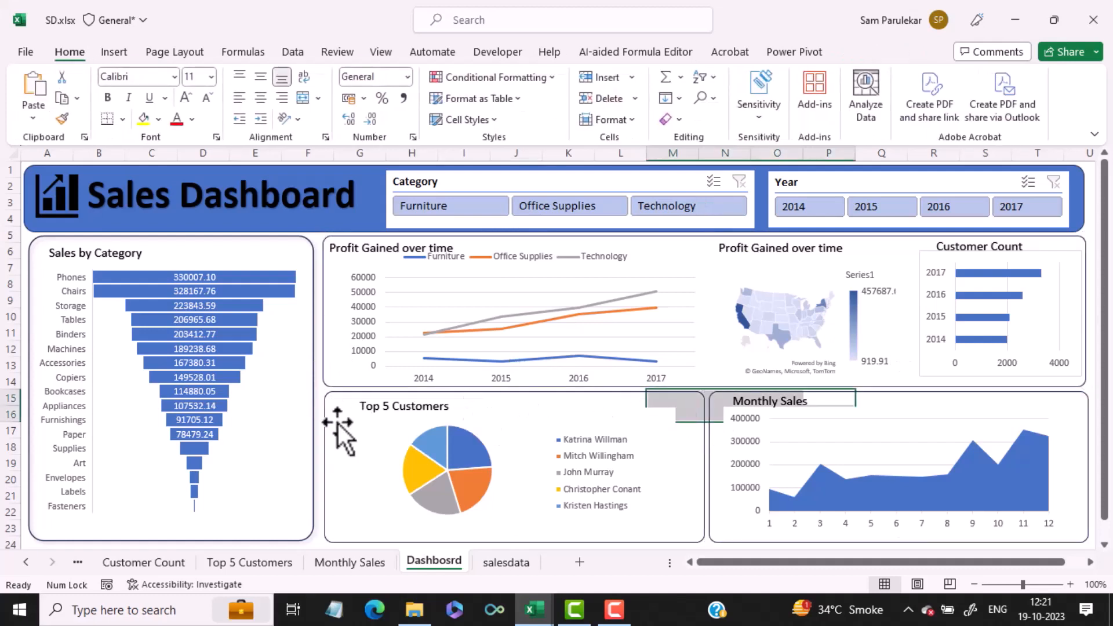
Step: Apply the first Outer shadow preset to the Top 5 Customers, Profit Gained over time and Monthly Sales panels together
left_click(325, 422)
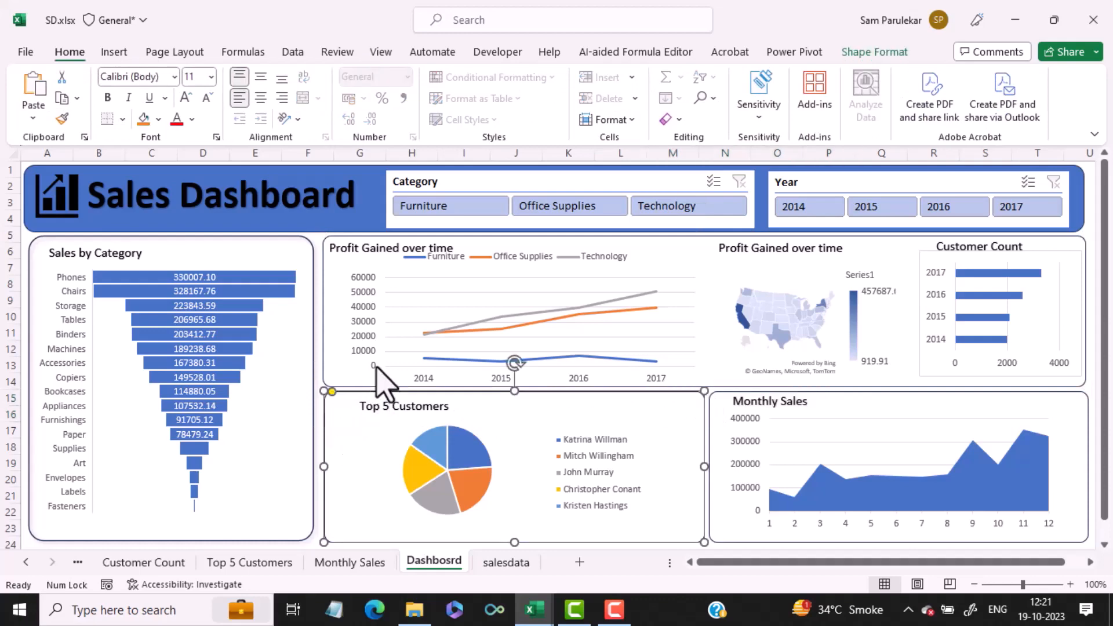
left_click(319, 304, "shift")
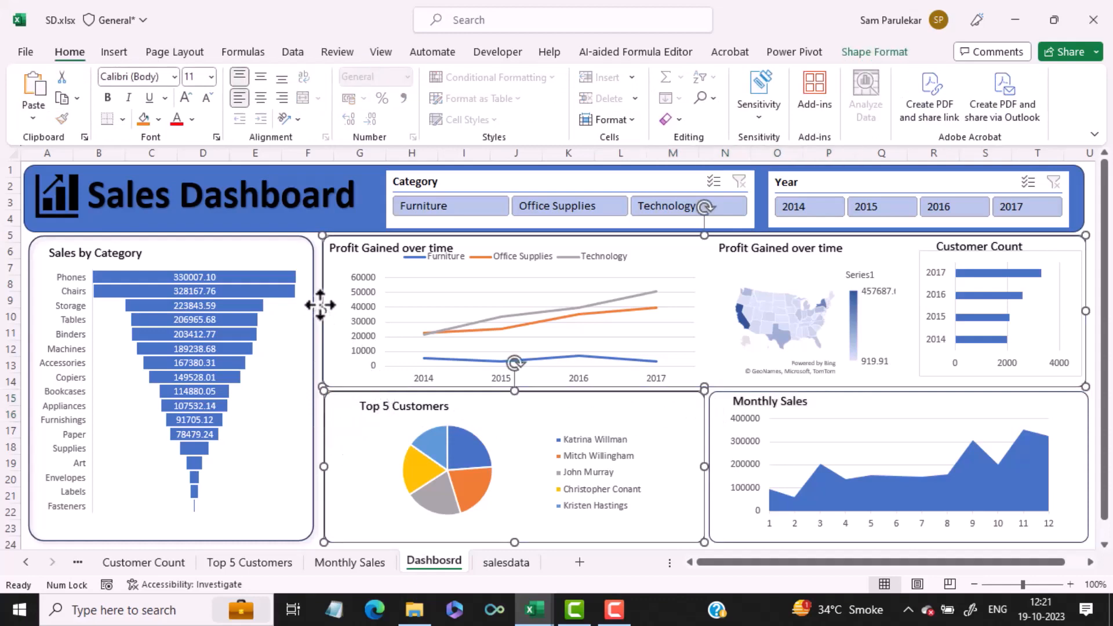
left_click(1086, 417, "shift")
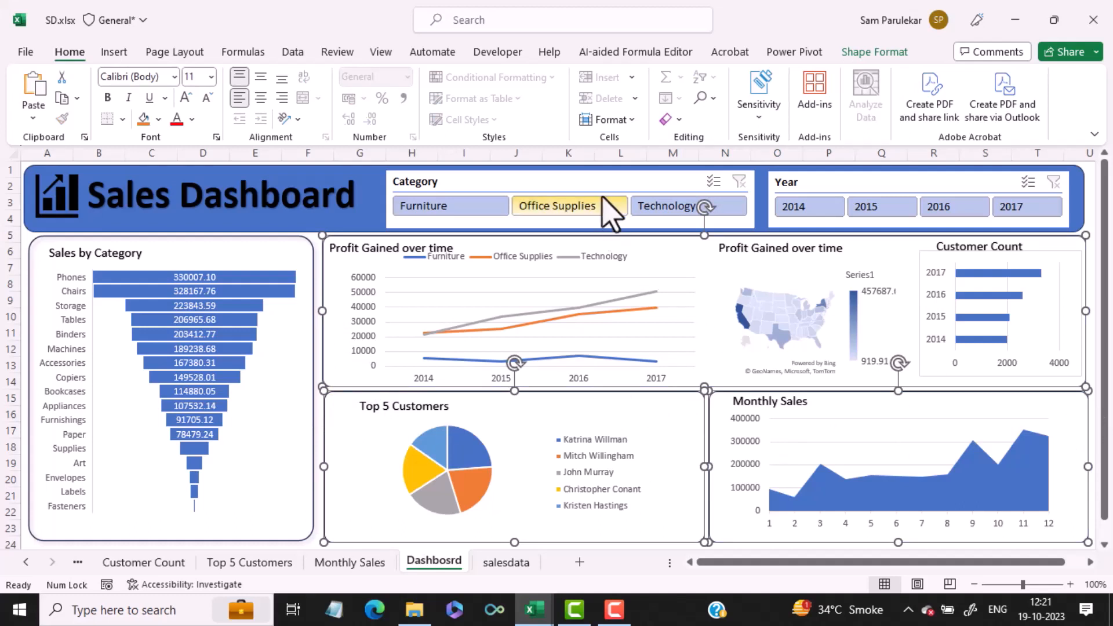
left_click(864, 52)
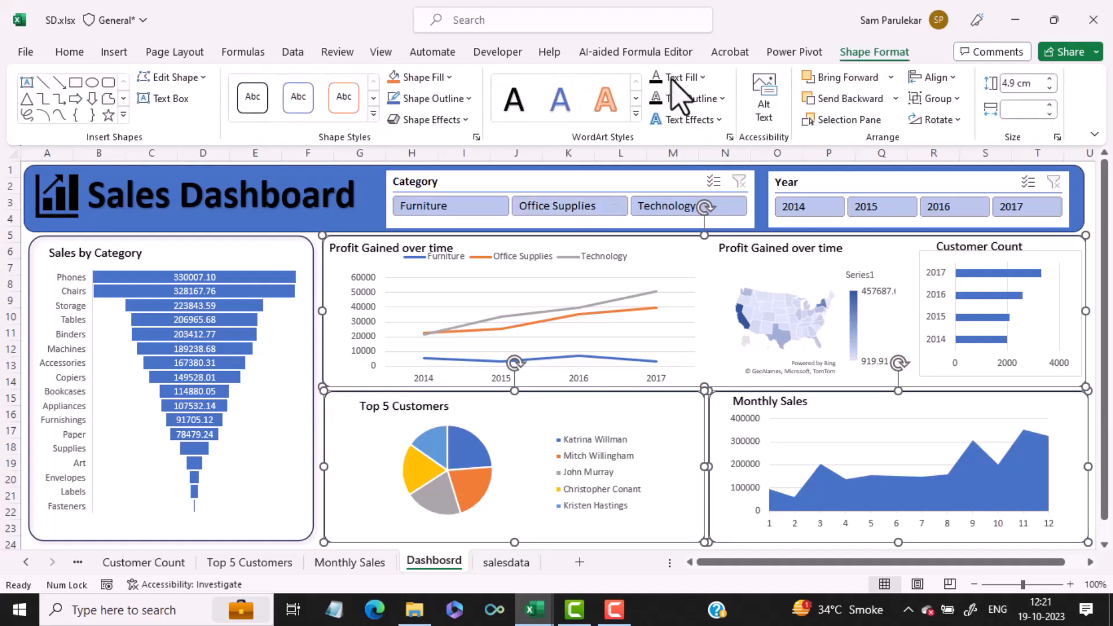
left_click(460, 118)
mouse_move(464, 194)
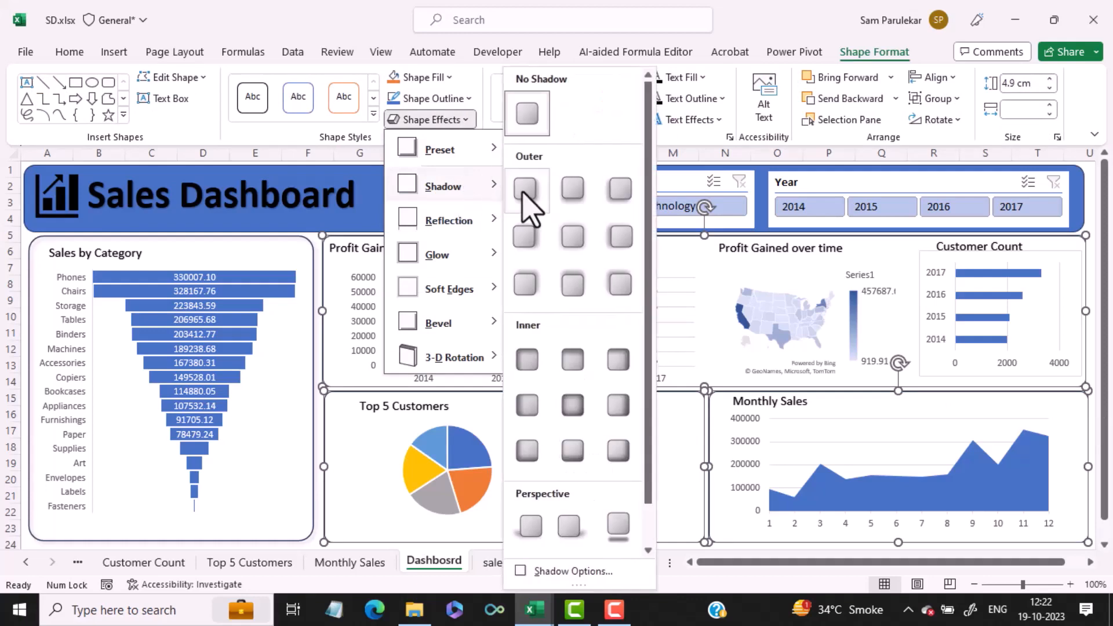
left_click(527, 189)
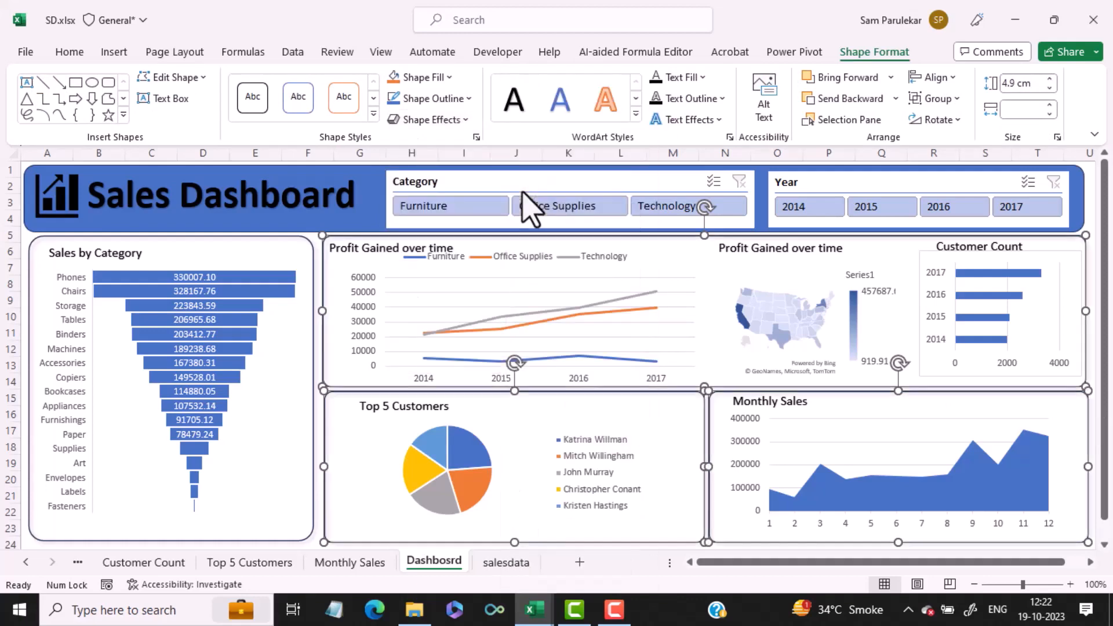
Step: Apply the first Outer shadow preset to the blue Sales Dashboard banner
left_click(26, 227)
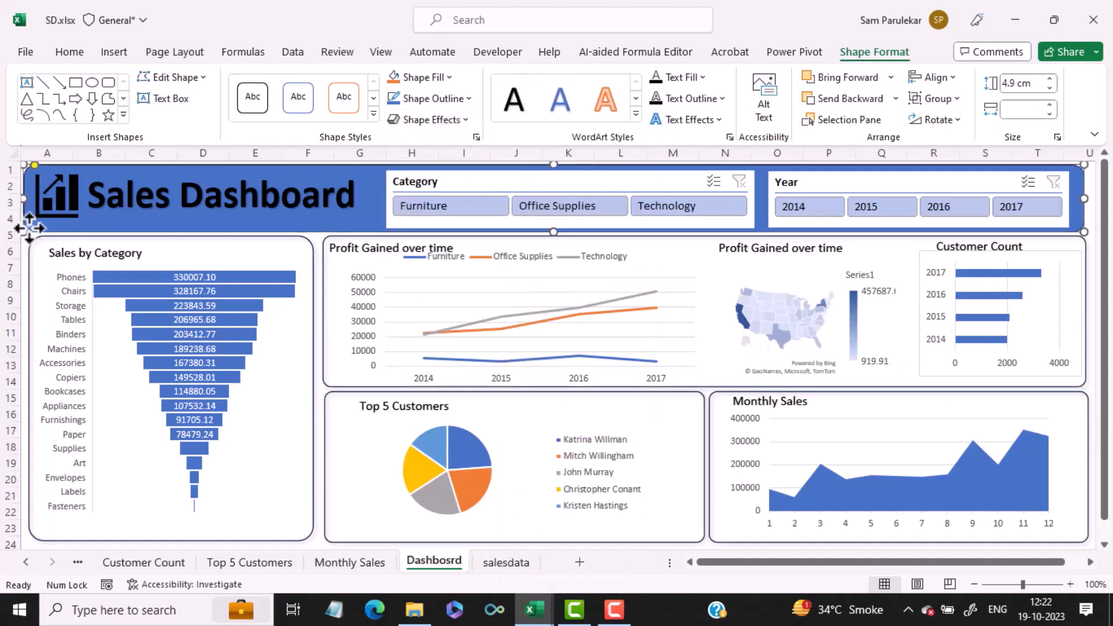
left_click(455, 120)
mouse_move(467, 186)
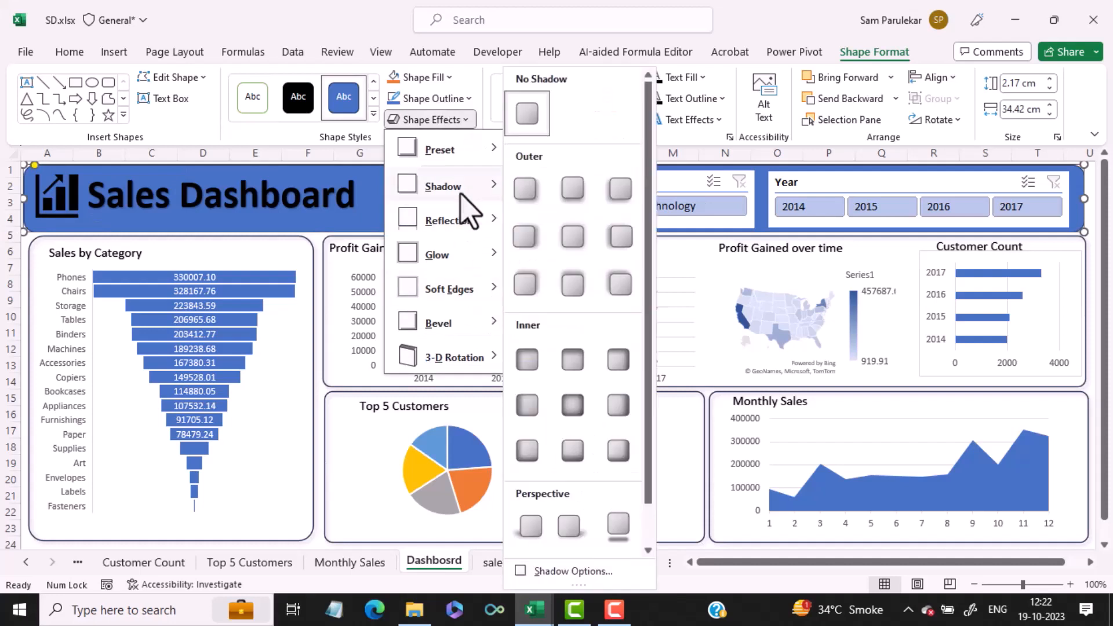
left_click(538, 195)
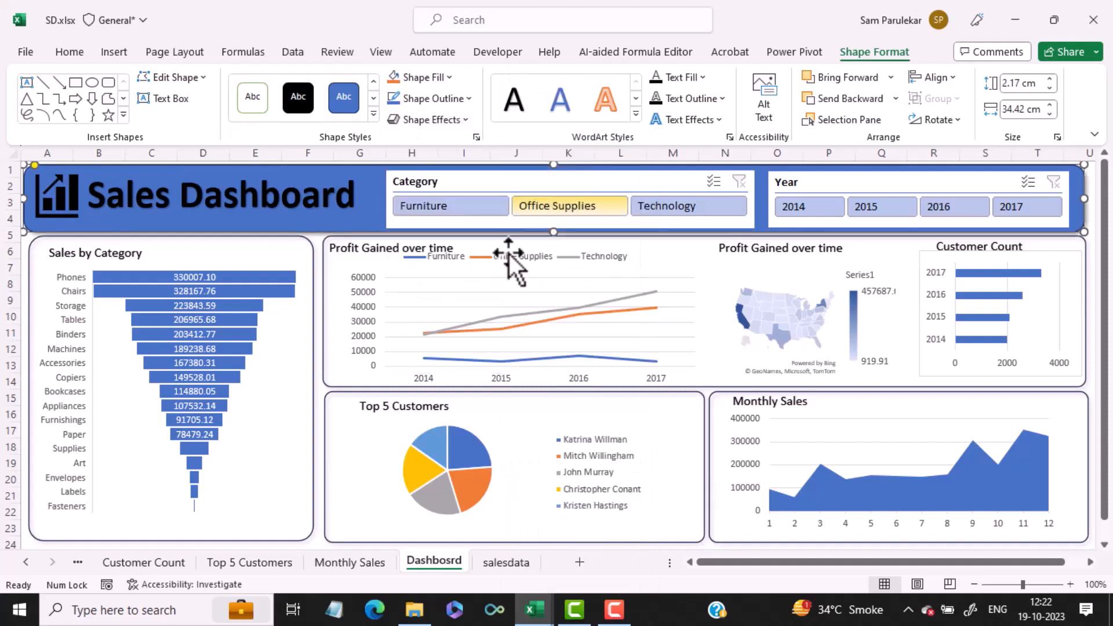
left_click(319, 443)
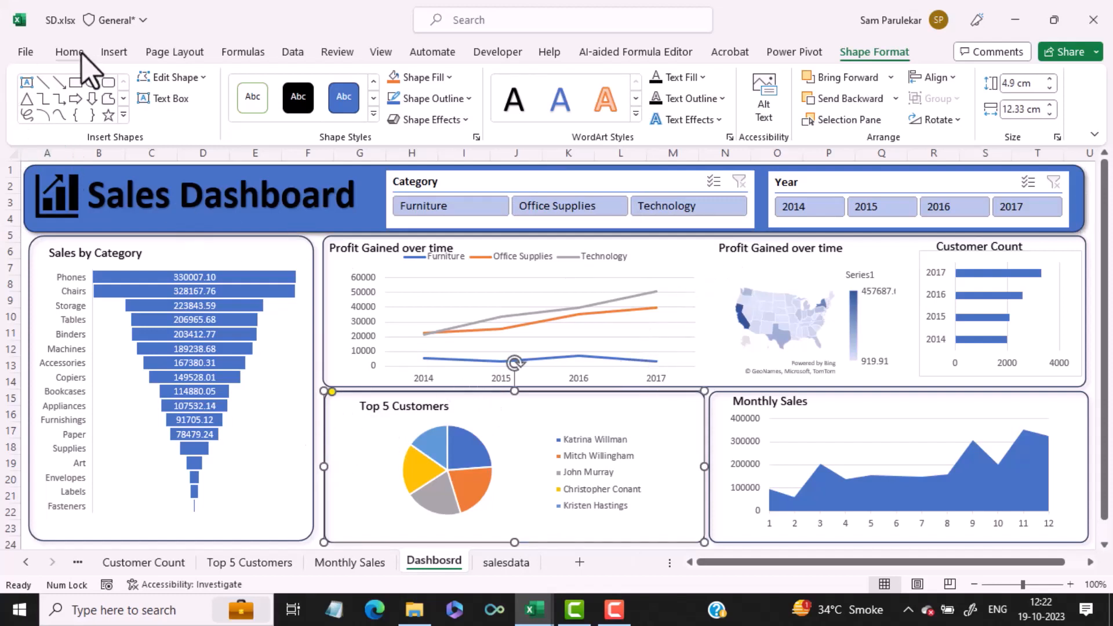
Step: Try the Facet theme and the Gallery theme on the workbook
left_click(159, 54)
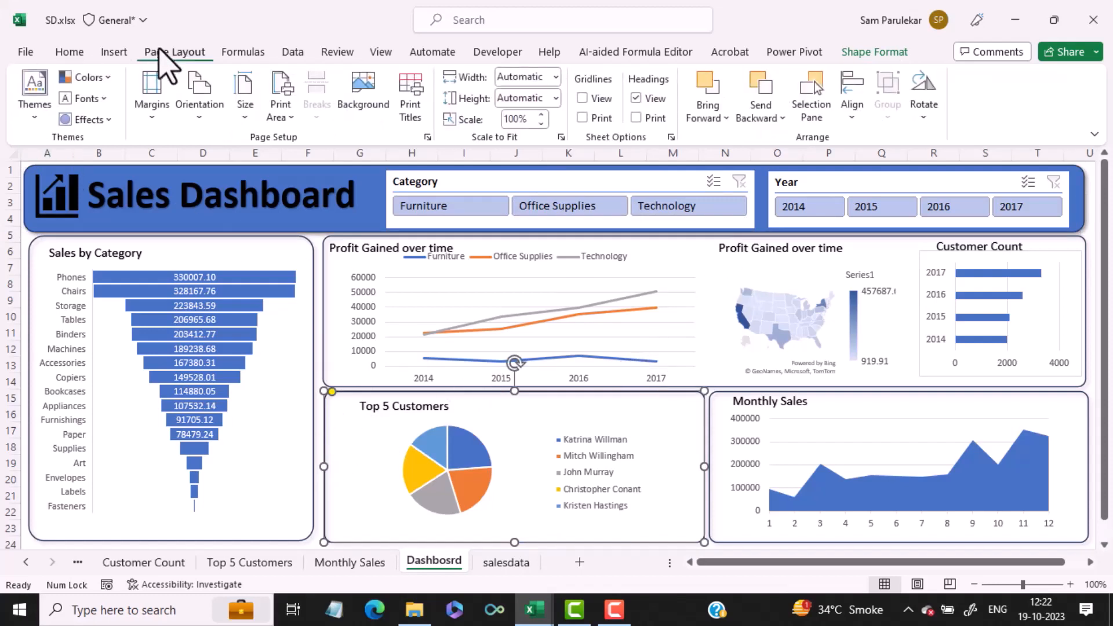
left_click(33, 120)
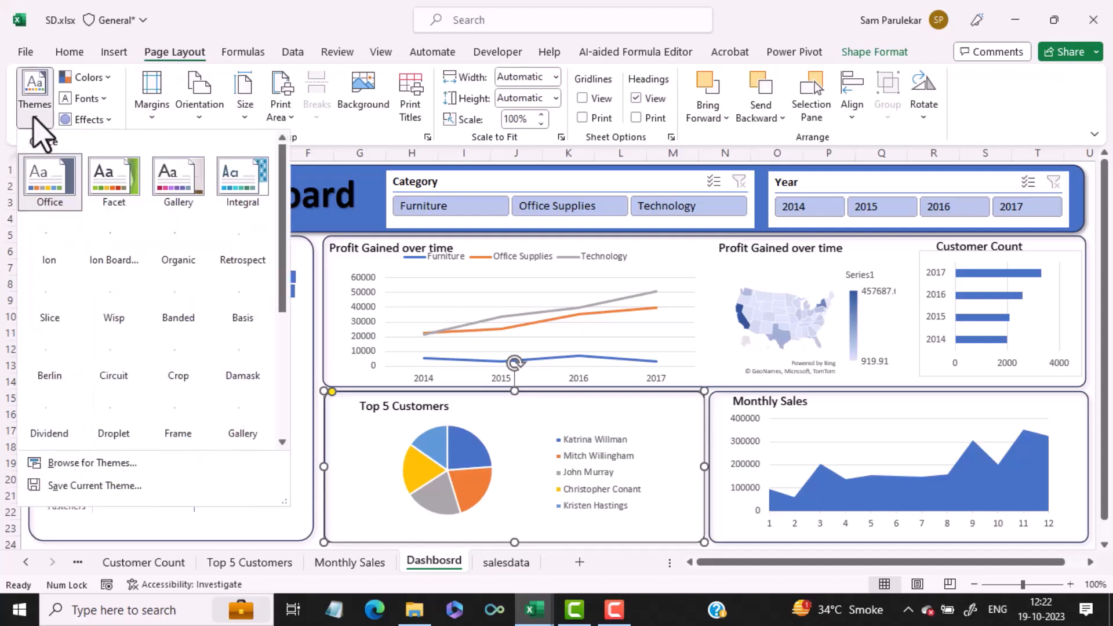
left_click(116, 191)
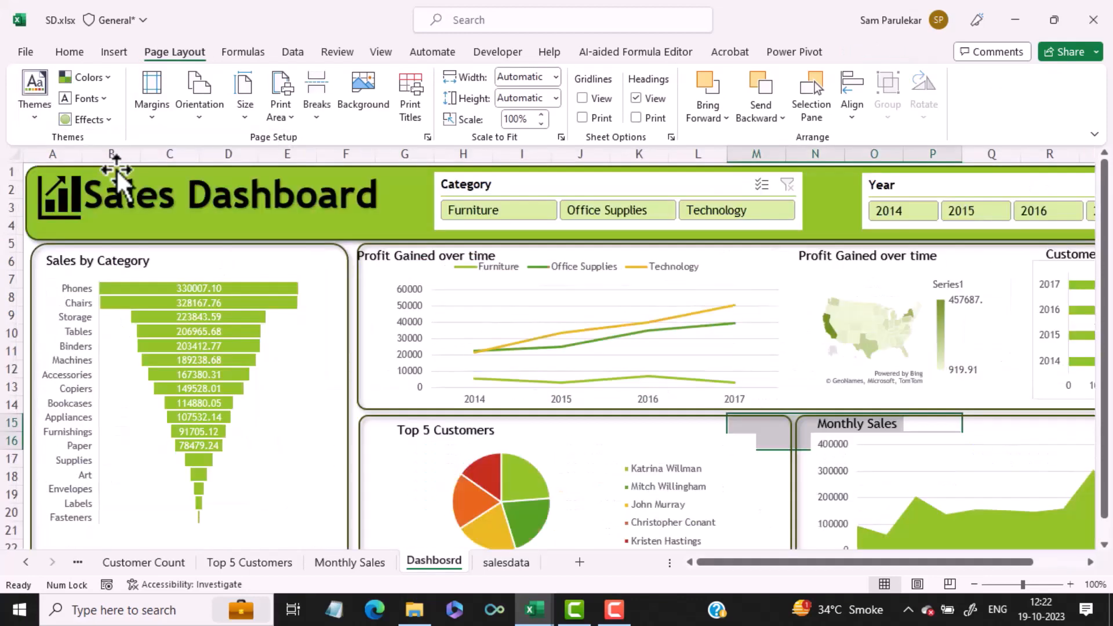
left_click(49, 111)
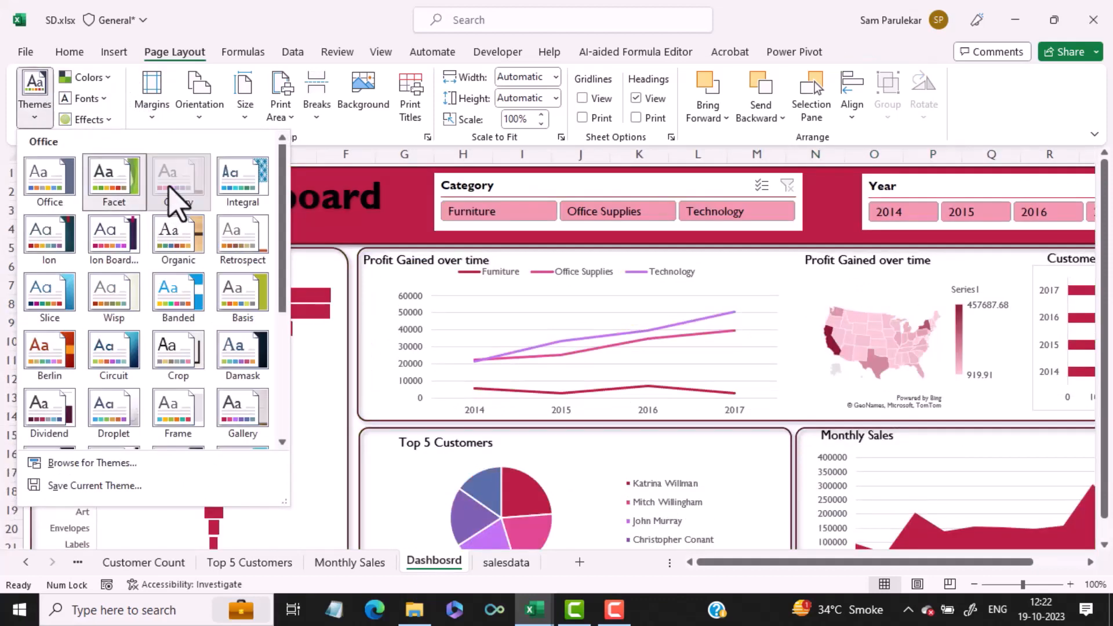
left_click(170, 194)
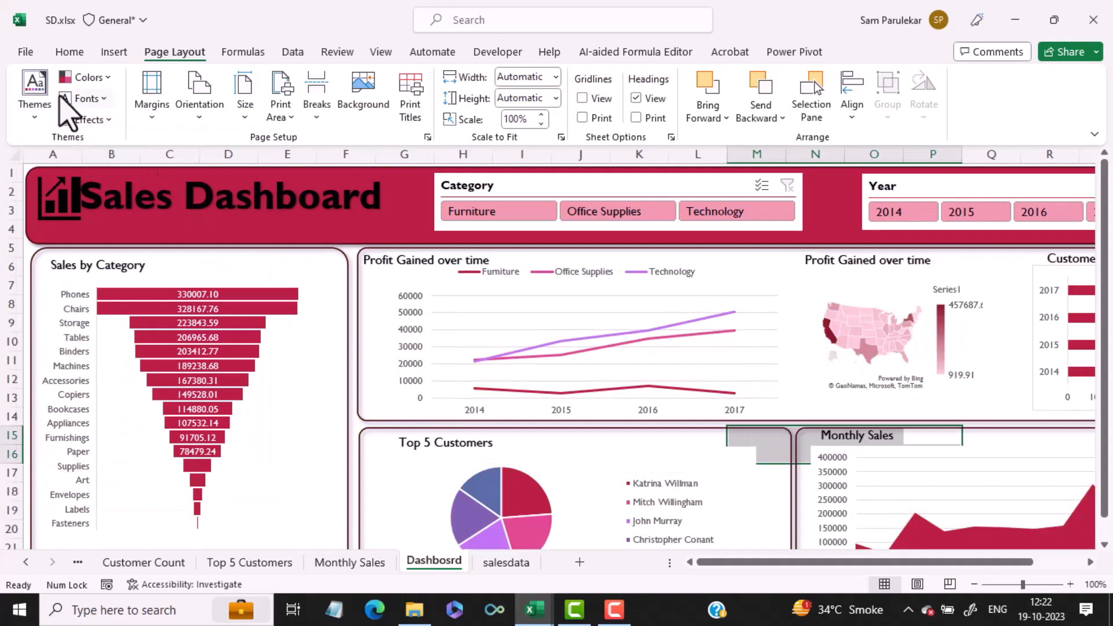
Step: Apply the Organic theme to the workbook
left_click(36, 116)
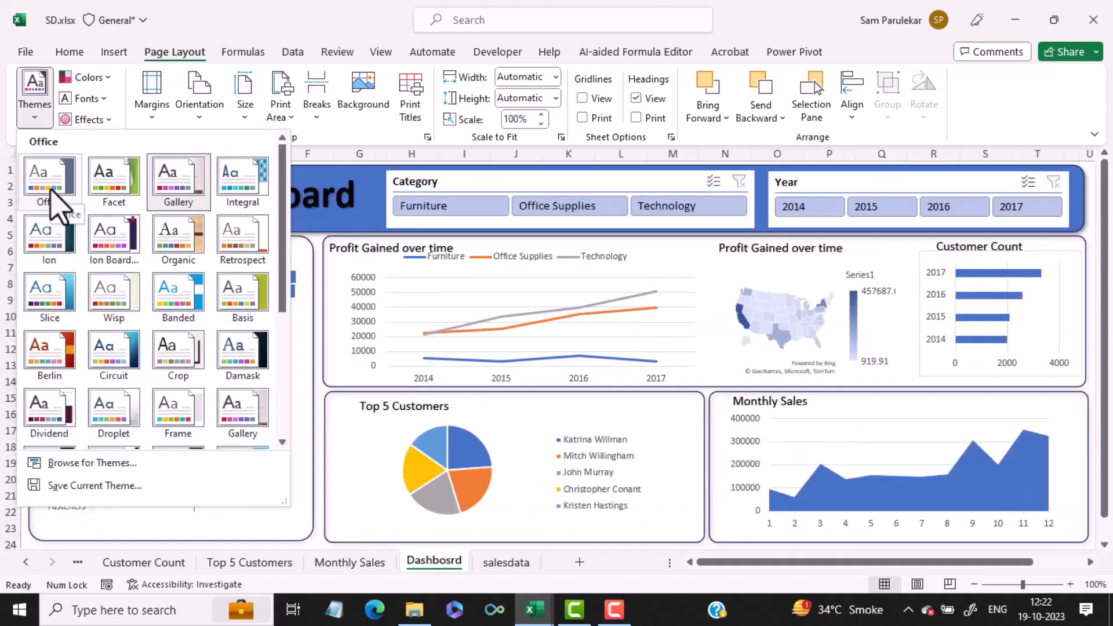
left_click(193, 231)
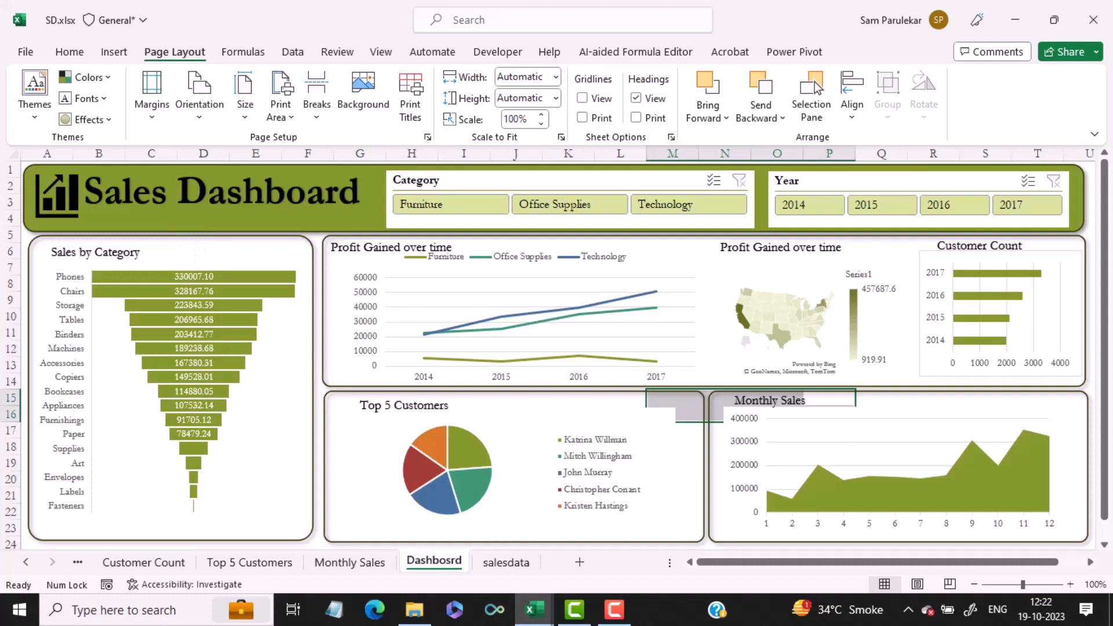
Step: Filter the dashboard to Furniture with the Category slicer
left_click(481, 208)
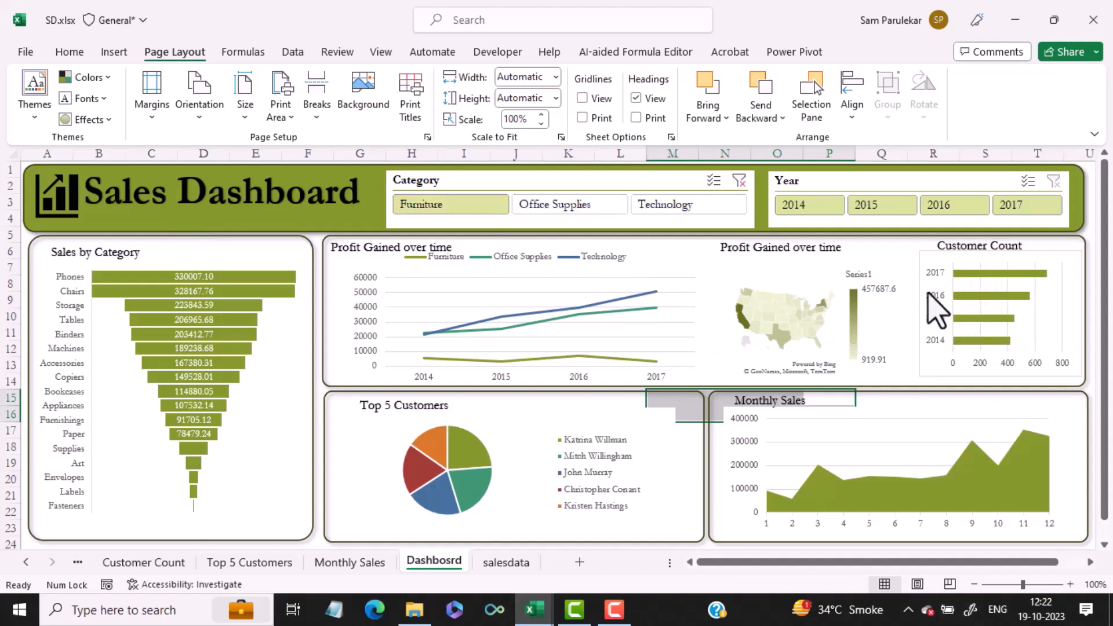
Step: Filter by Office Supplies and connect the Category slicer to the Monthly Sales, Profit Gained, Sales by Category and Sales by State pivot tables
left_click(593, 214)
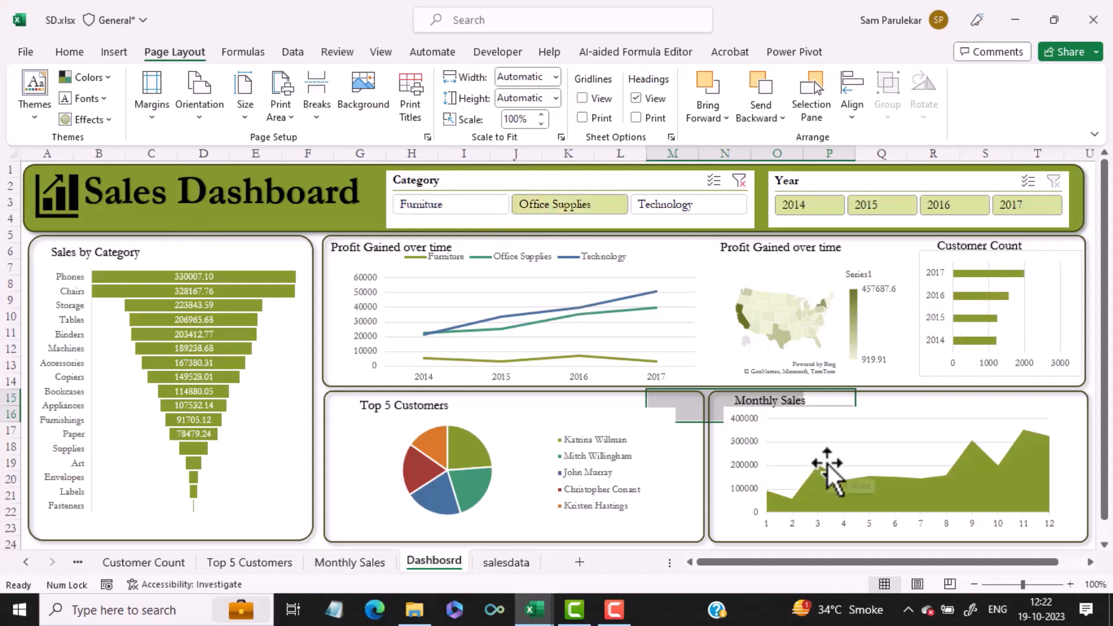
right_click(648, 179)
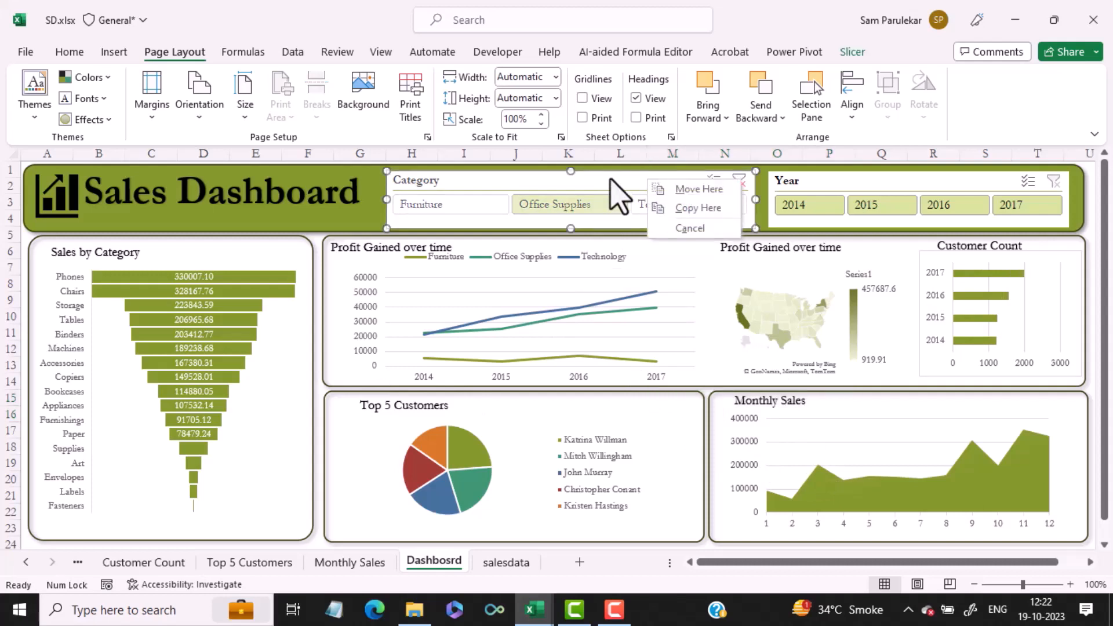
right_click(568, 183)
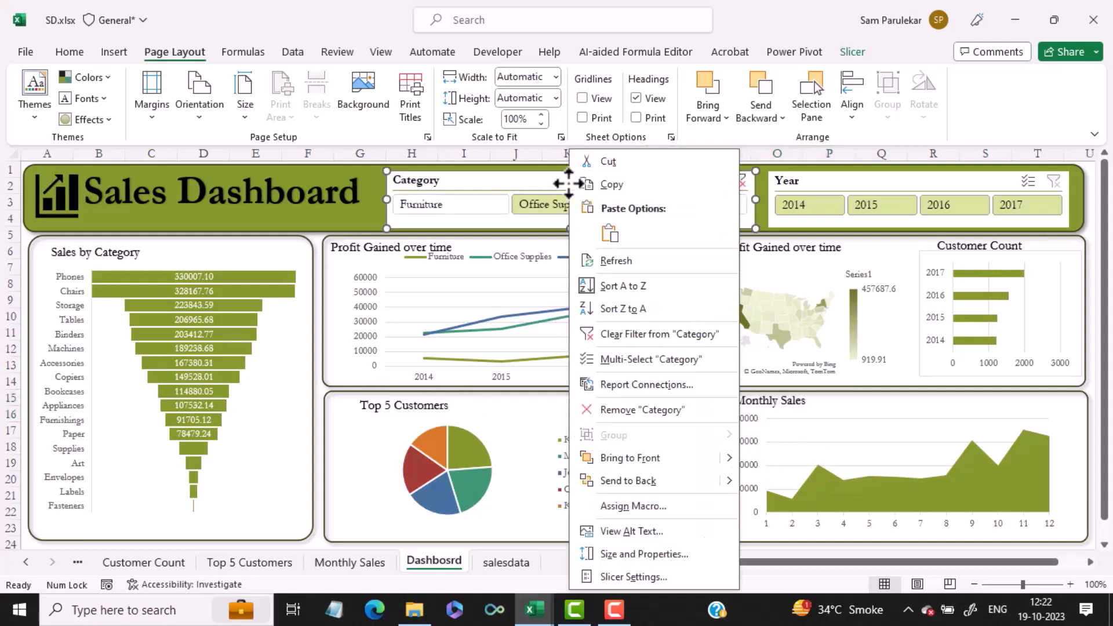
left_click(668, 389)
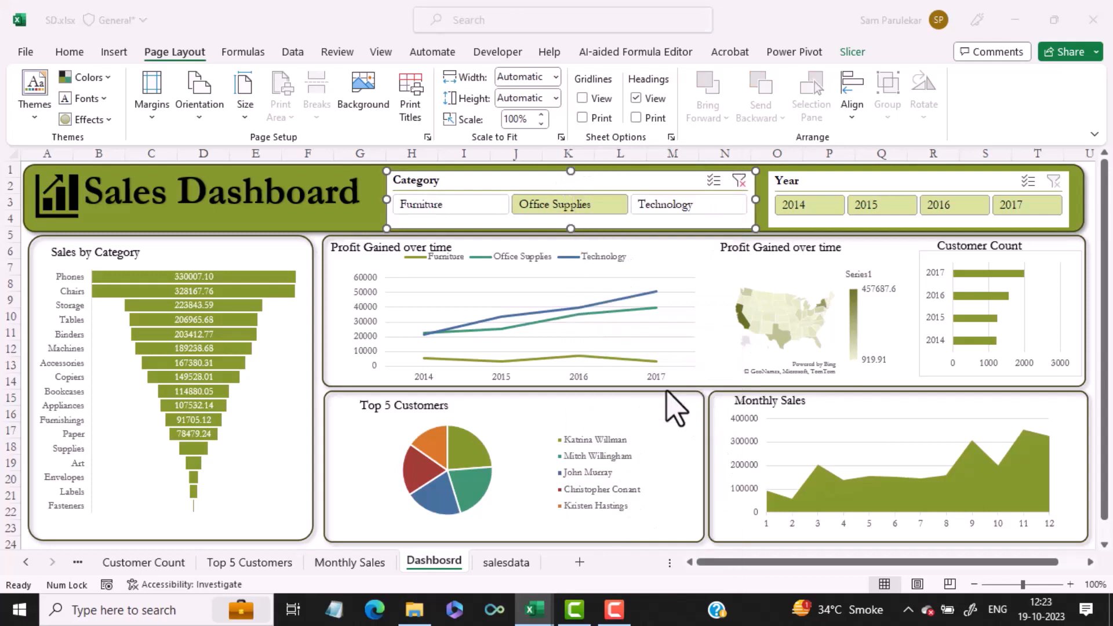
left_click(533, 422)
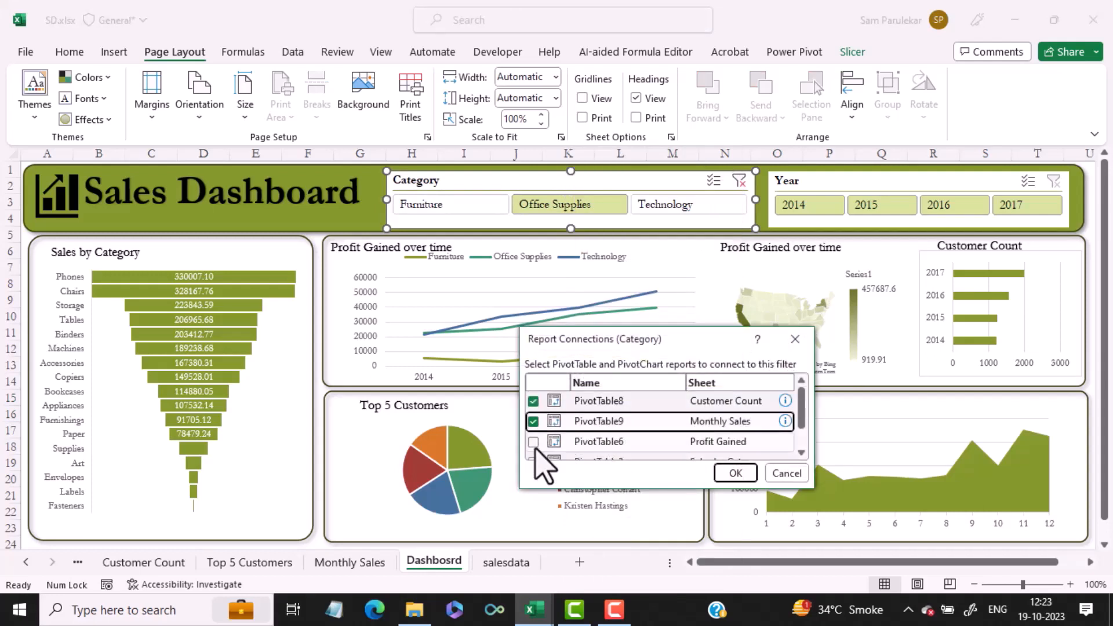
left_click(533, 442)
scroll(537, 444, "down", 1)
left_click(532, 429)
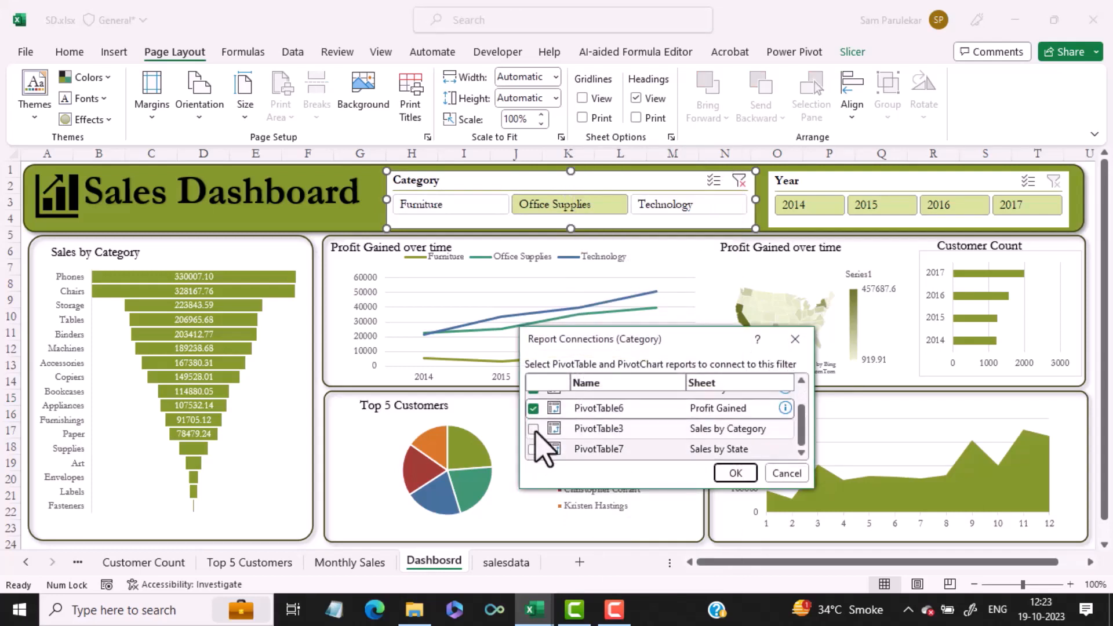
left_click(533, 449)
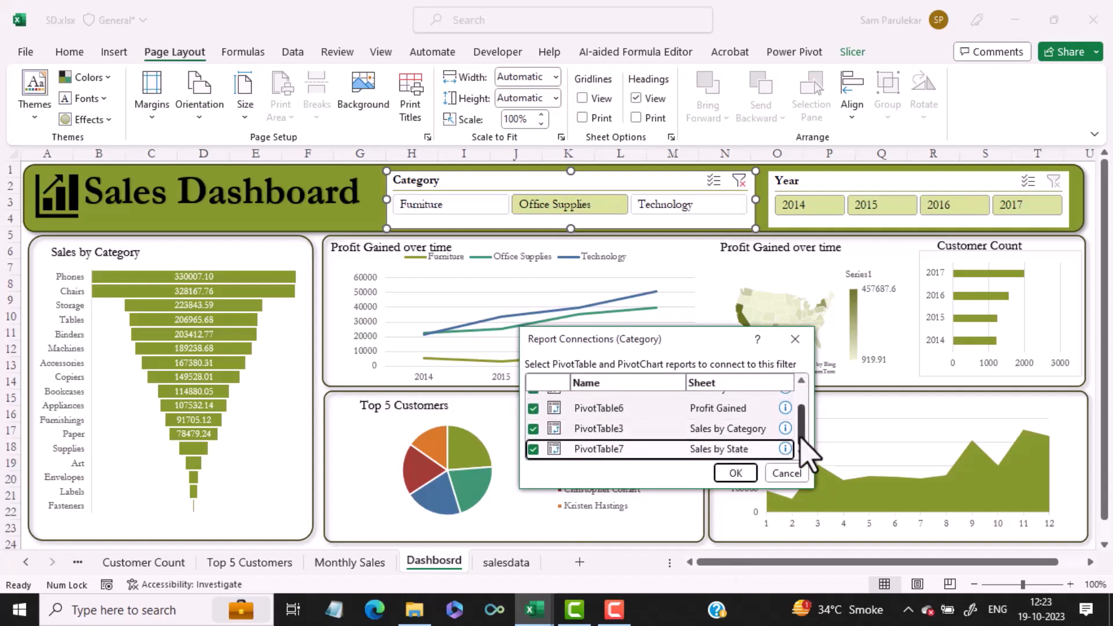
scroll(806, 453, "up", 2)
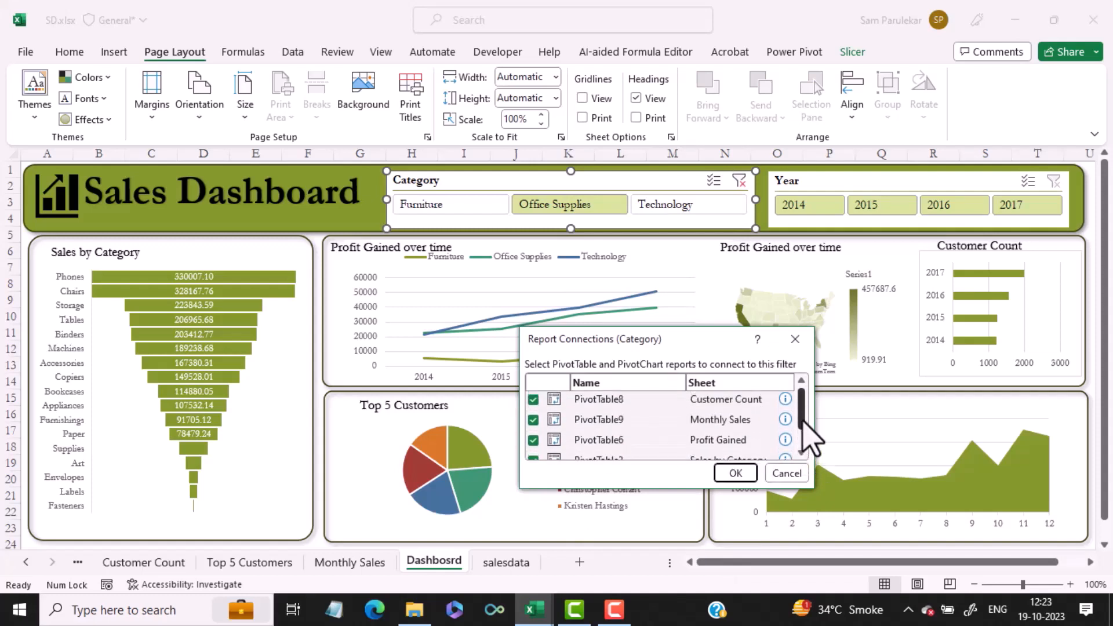
scroll(808, 406, "down", 2)
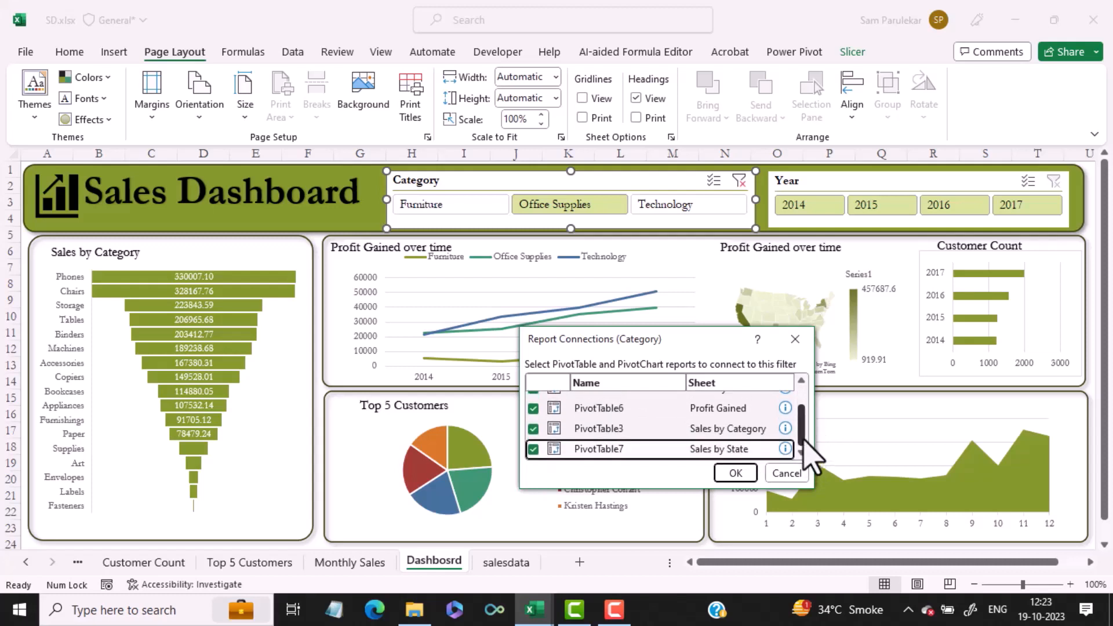
left_click_drag(804, 434, 801, 400)
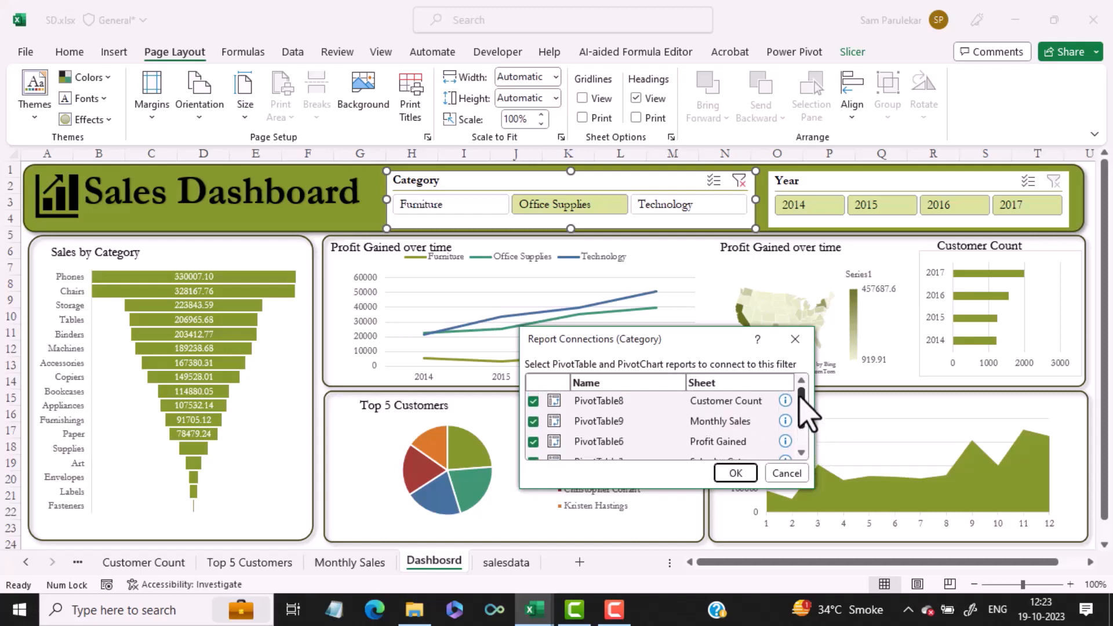
left_click(733, 472)
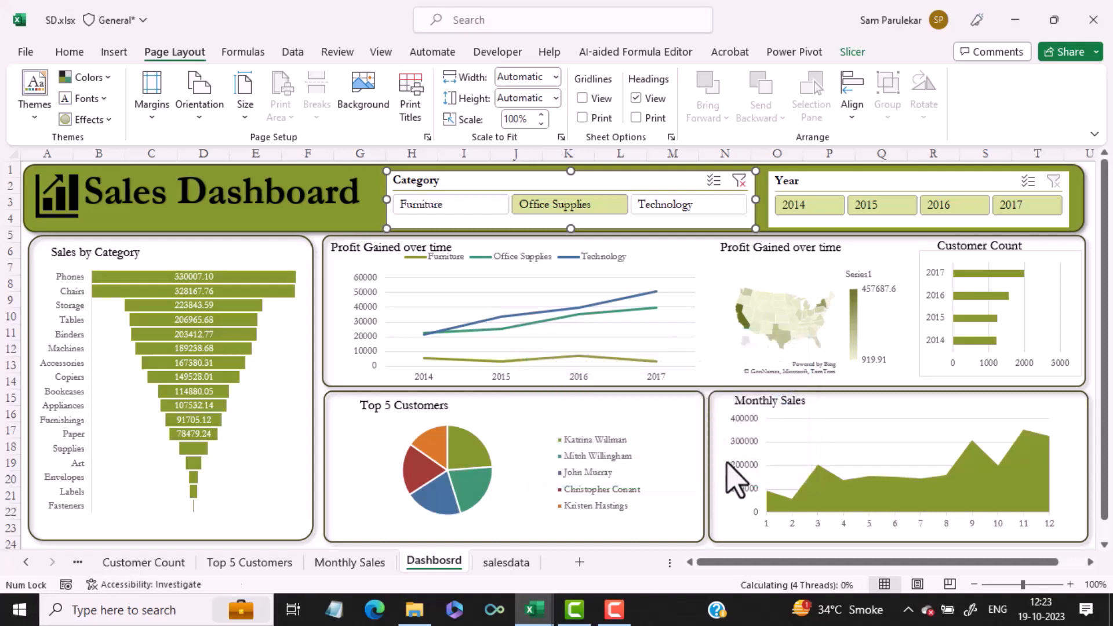
Step: Test the Category slicer by filtering the dashboard to Furniture, Office Supplies and Technology in turn
left_click(470, 206)
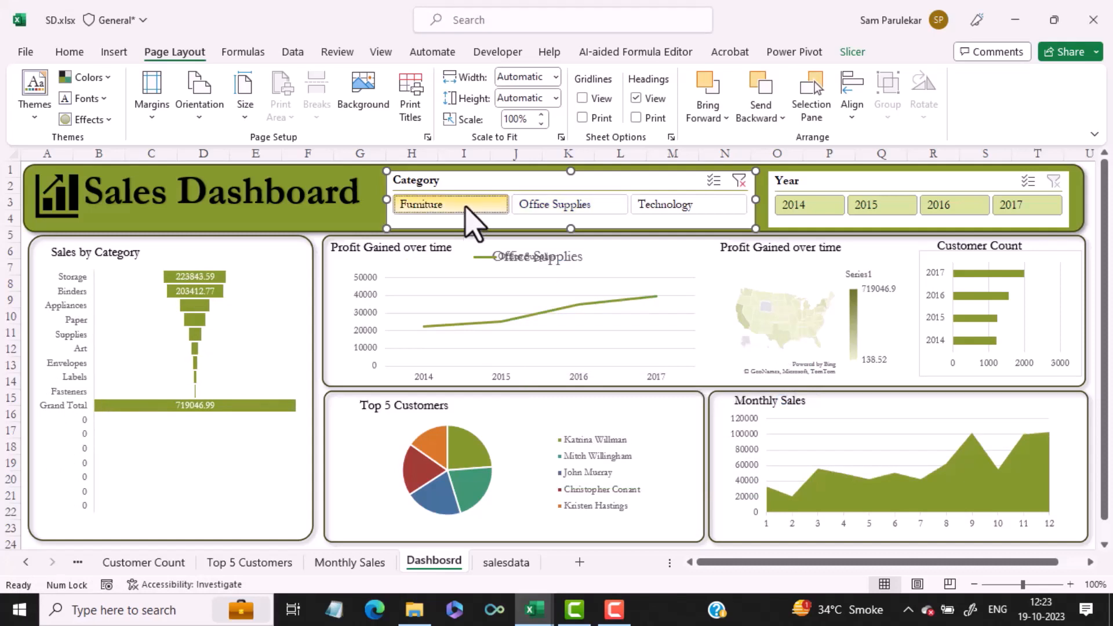
left_click(556, 210)
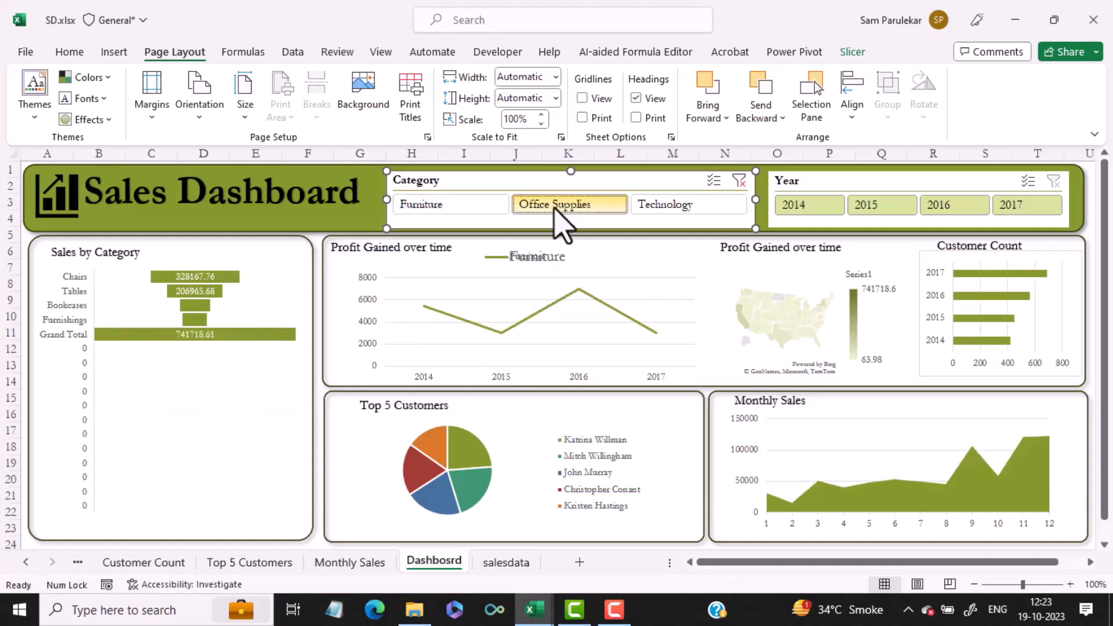
left_click(683, 207)
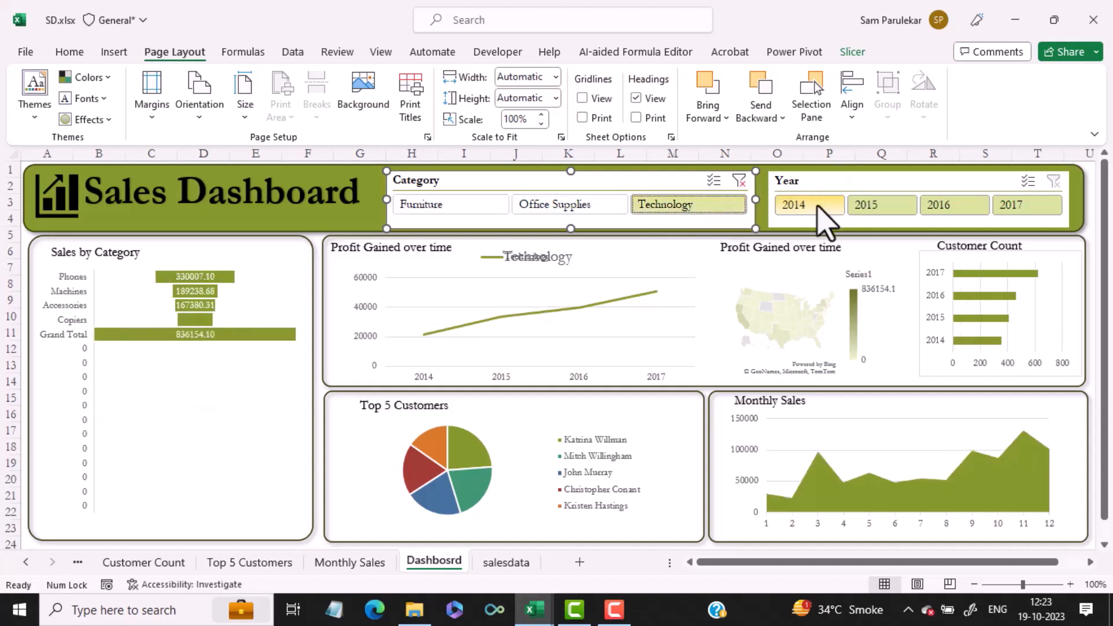
Step: Try filtering the dashboard to 2014, and clear both the Category and Year slicer filters
left_click(838, 204)
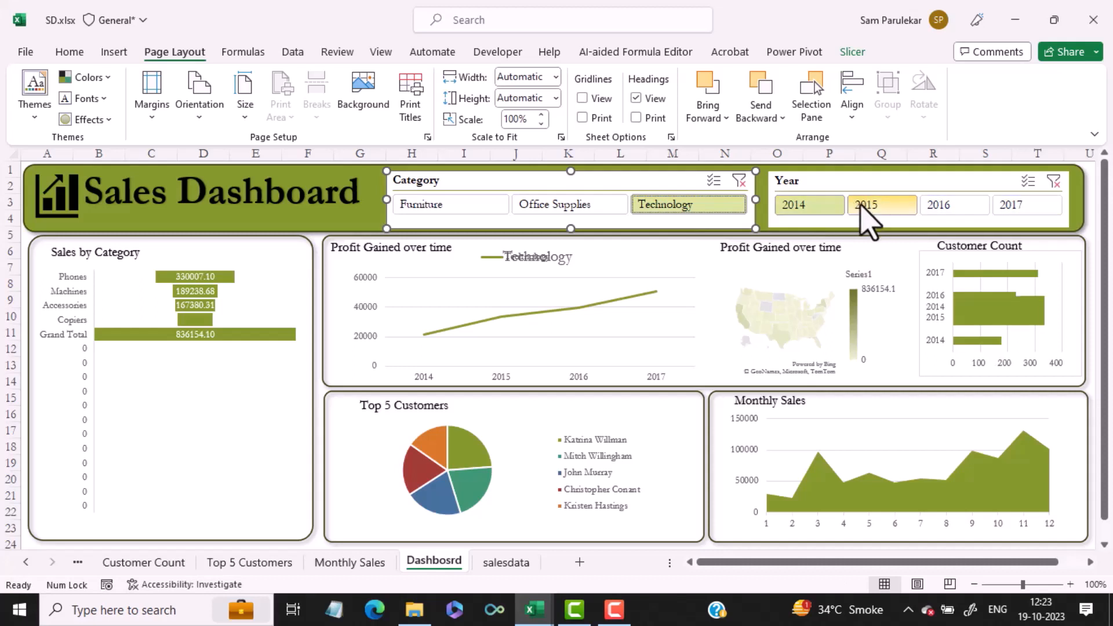
left_click(739, 181)
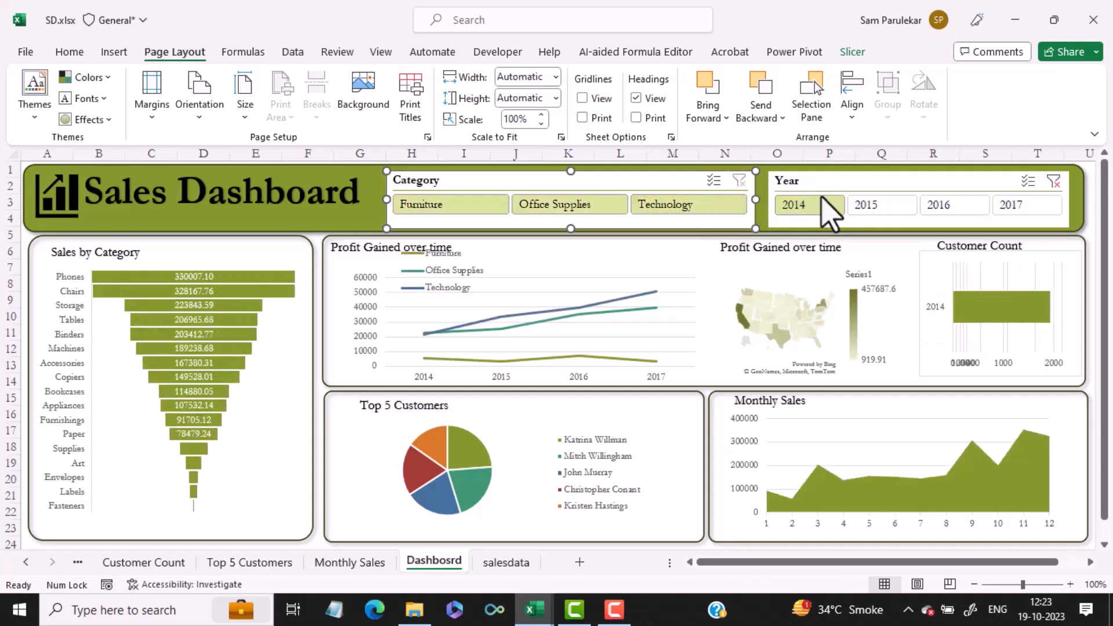
left_click(1055, 184)
Step: Connect the Year slicer to the Monthly Sales, Profit Gained, Sales by Category and Sales by State pivot tables
left_click(992, 179)
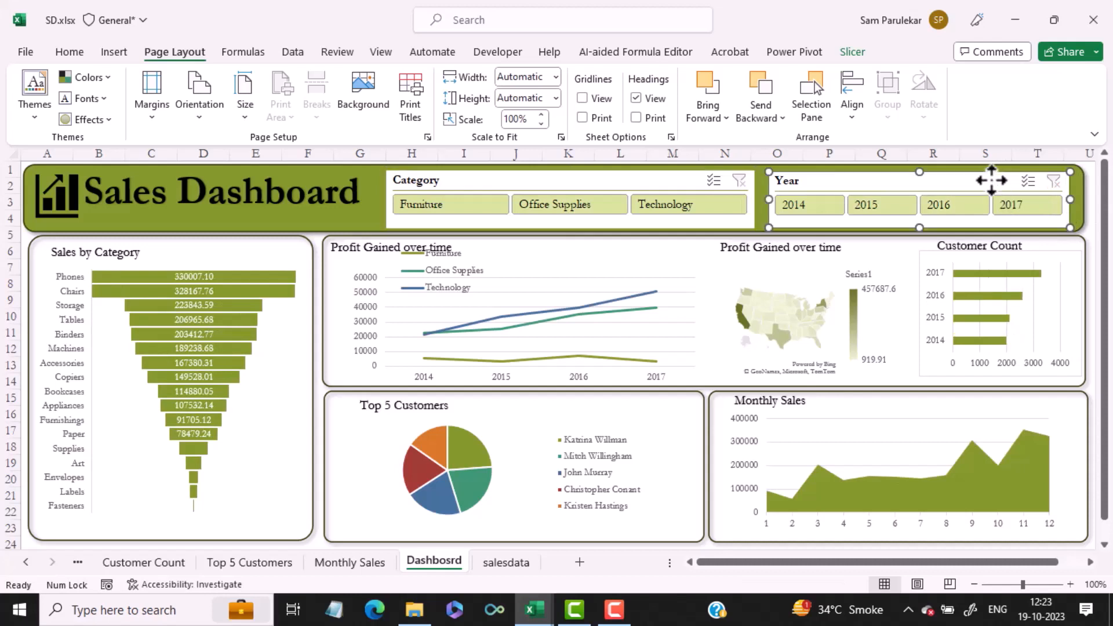
right_click(993, 183)
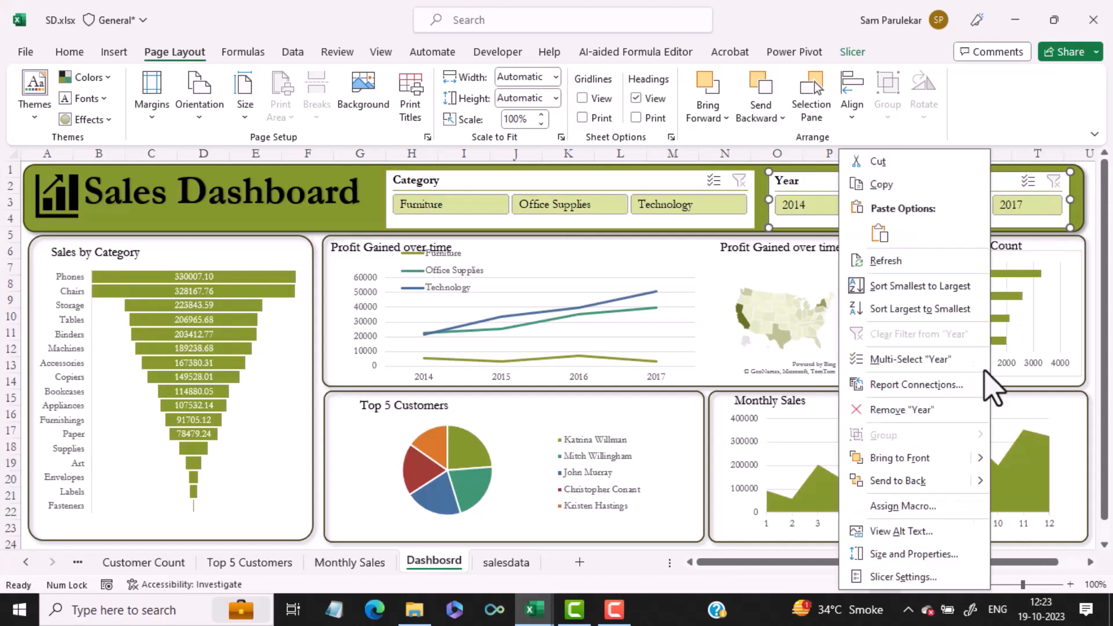
left_click(903, 386)
left_click(770, 415)
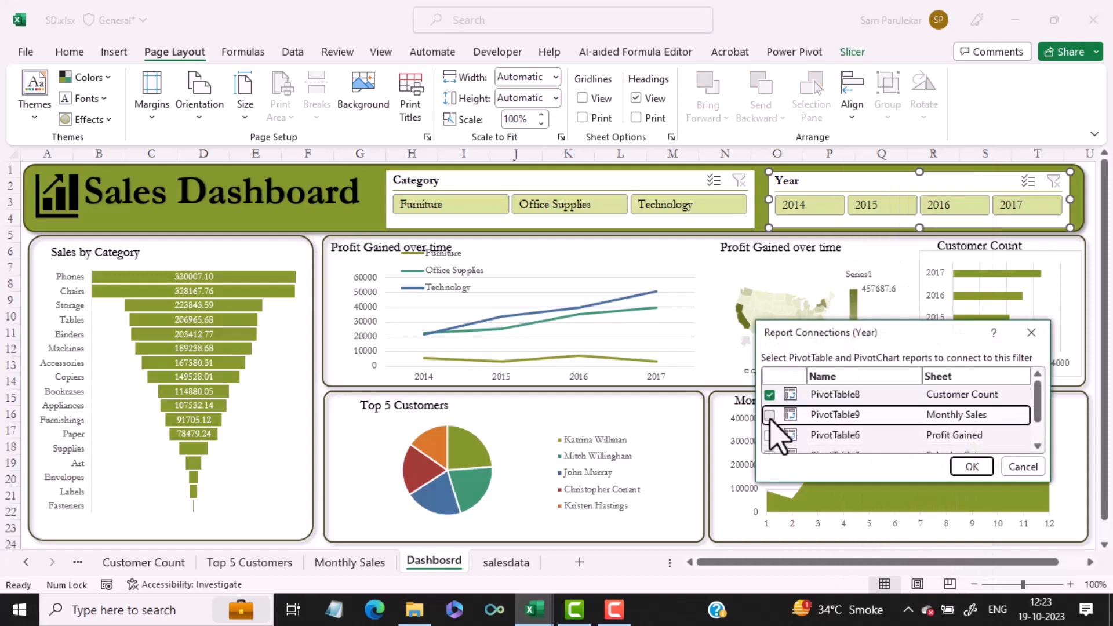
left_click(770, 436)
scroll(794, 444, "down", 1)
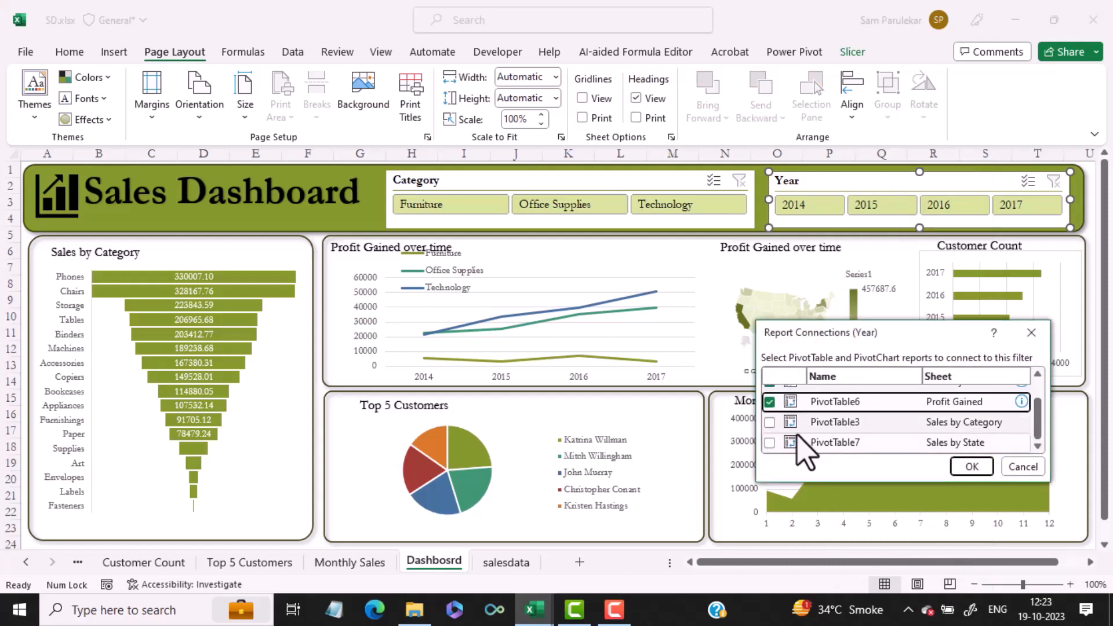
left_click(770, 422)
left_click(770, 443)
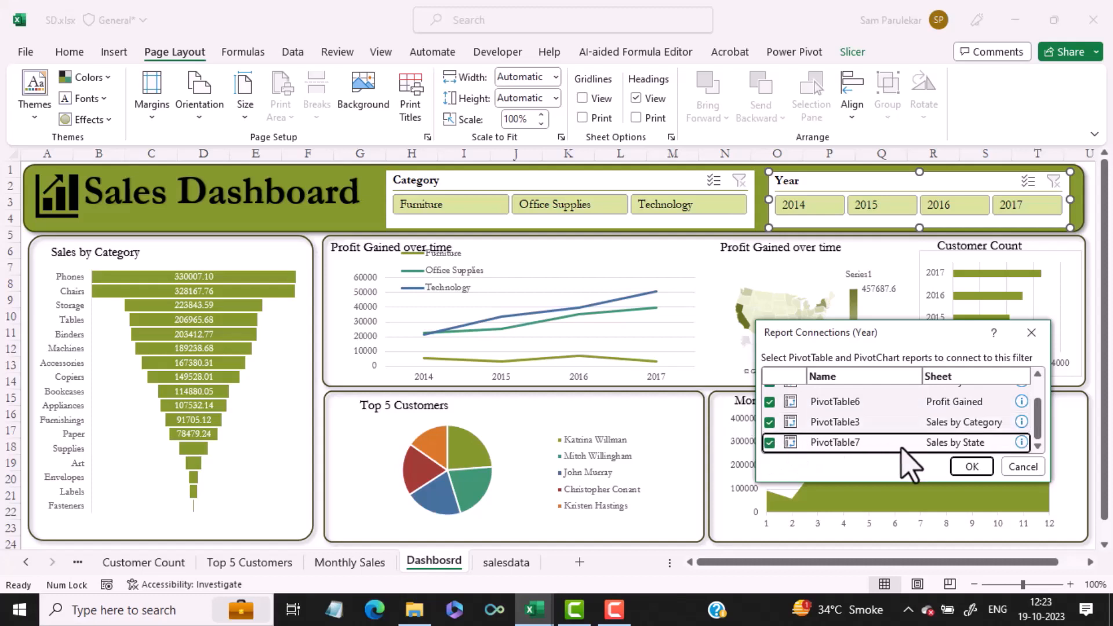
left_click(972, 467)
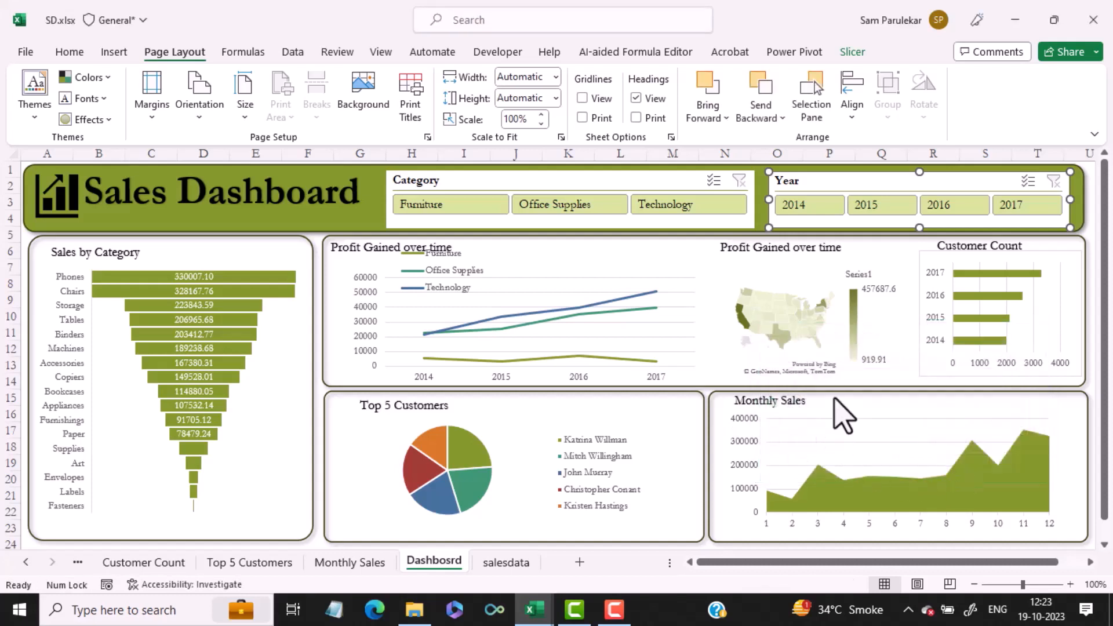
Step: Test the Year slicer with 2014 alone and with 2014 and 2015 together, and clear its filter
left_click_drag(812, 204, 887, 209)
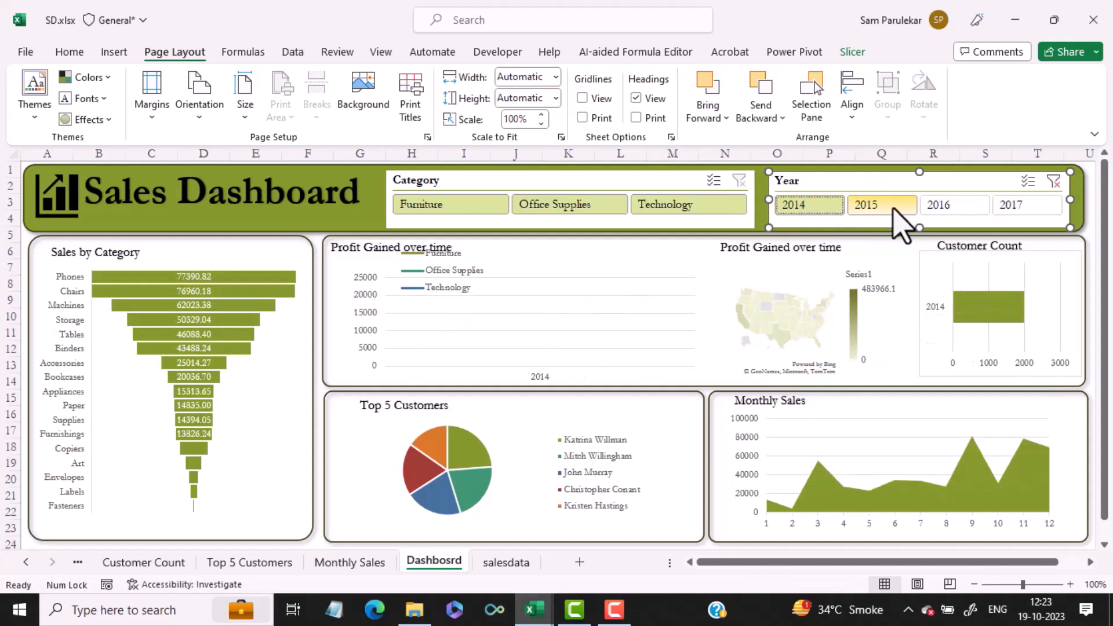
left_click(890, 214)
left_click(890, 209)
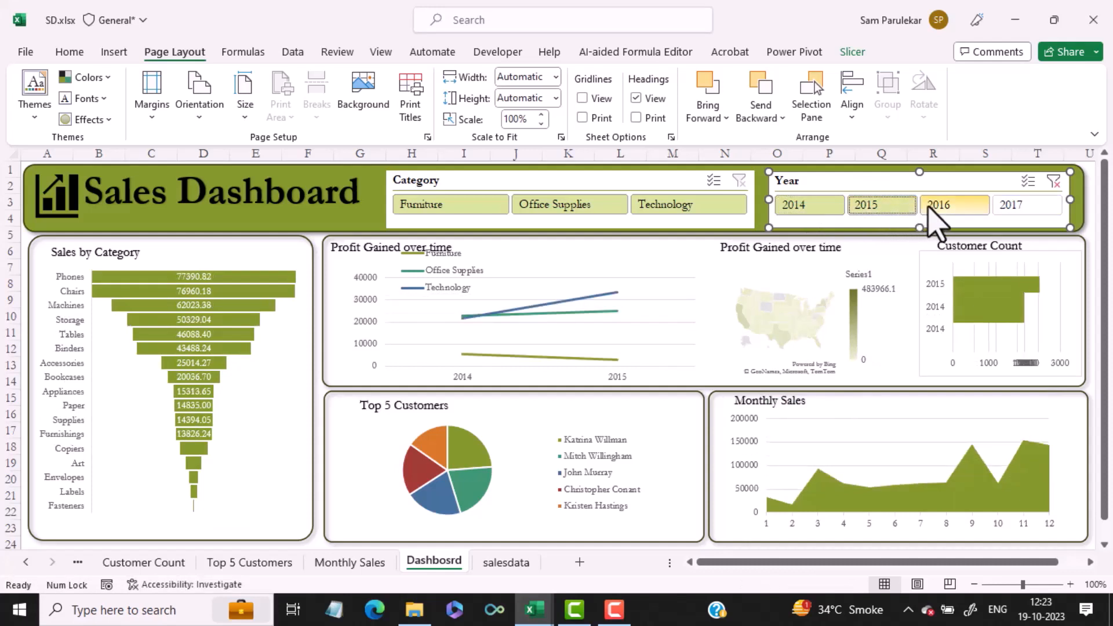
left_click(1054, 182)
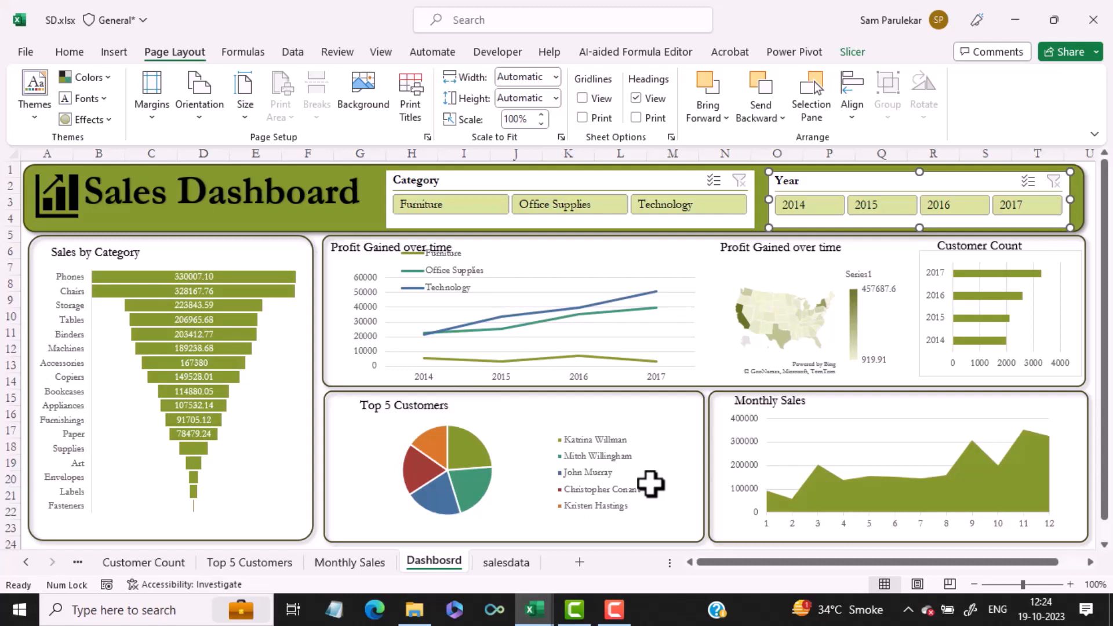
Step: Nudge the green banner shape slightly downward behind the title and slicers
left_click(229, 202)
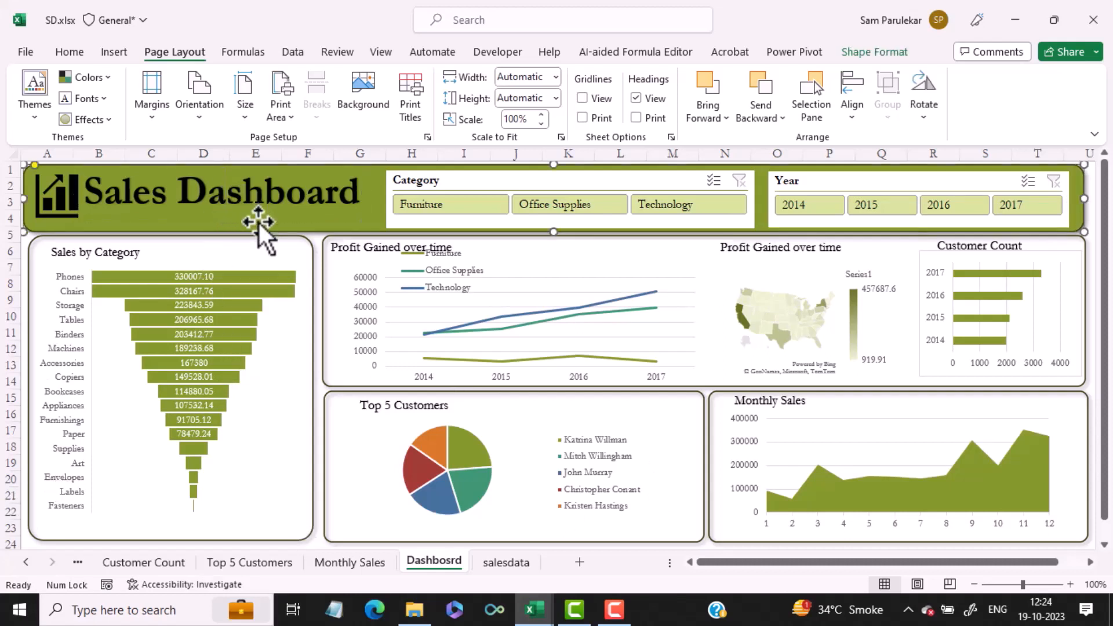
key("Down")
key("Down")
key("Down")
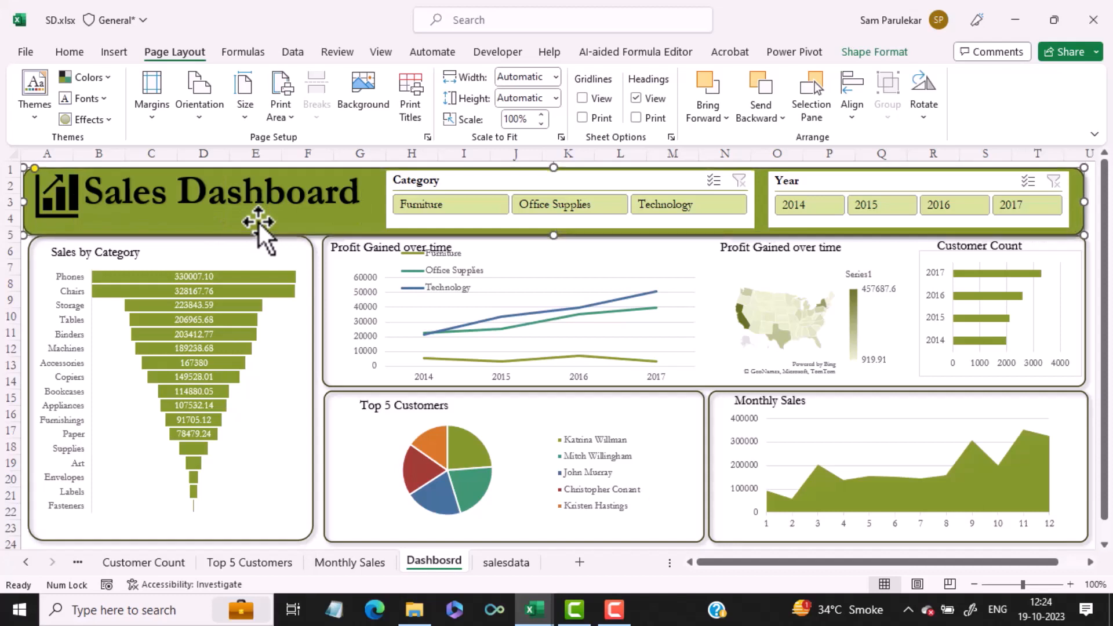
Step: Nudge the Sales Dashboard title text slightly down and to the right within the banner
left_click(356, 202)
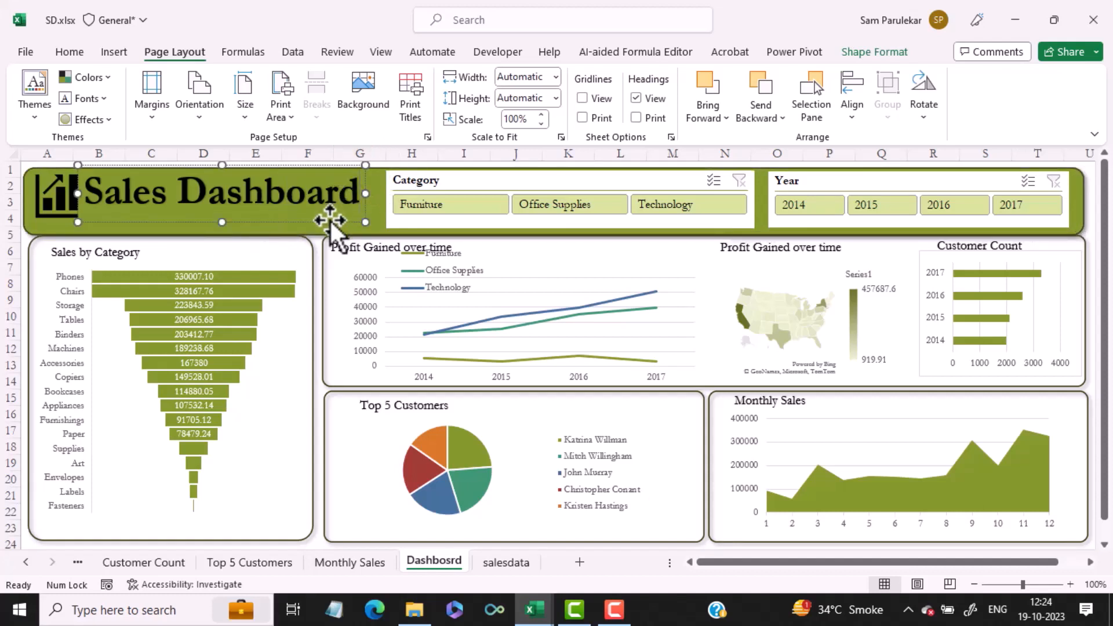
key("Down")
key("Down")
key("Down")
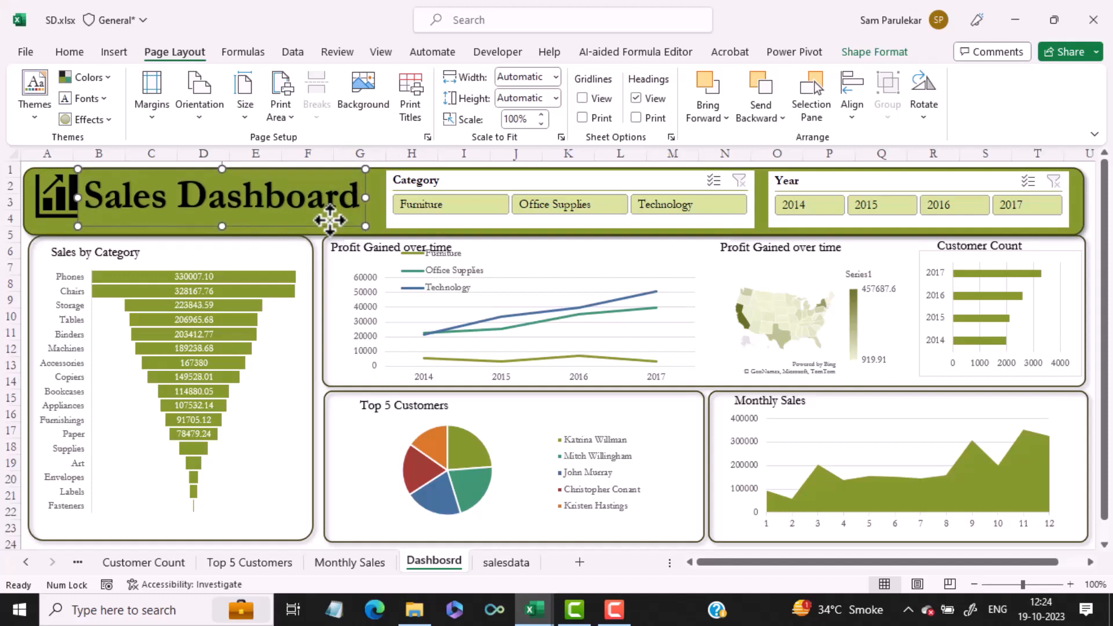
key("Right")
key("Right")
key("Right")
key("Right")
key("Right")
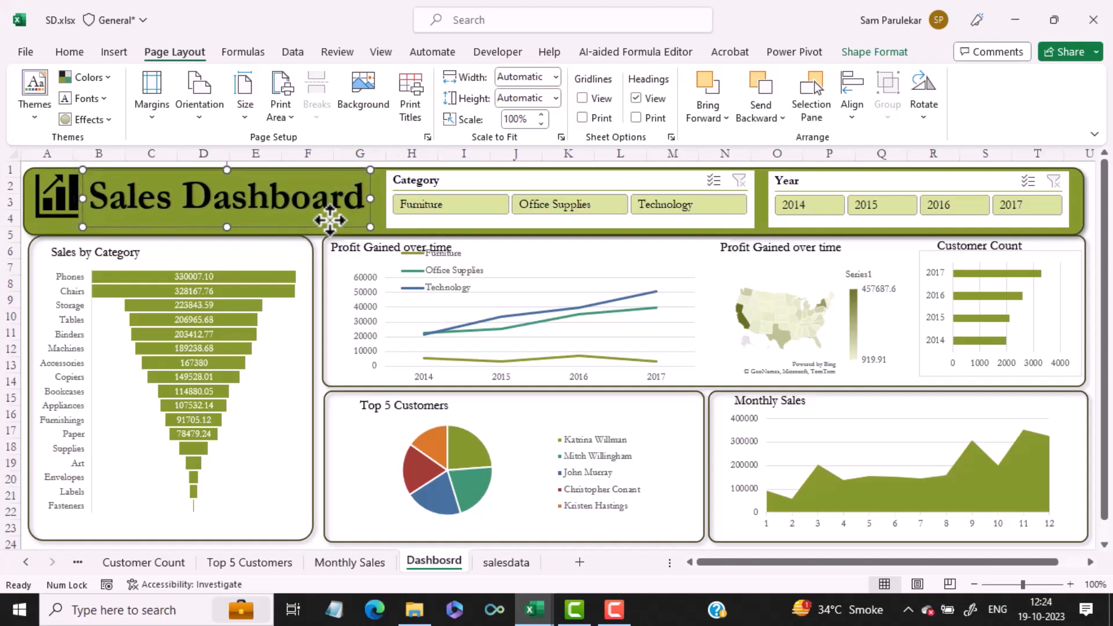
key("Down")
key("Down")
left_click(265, 514)
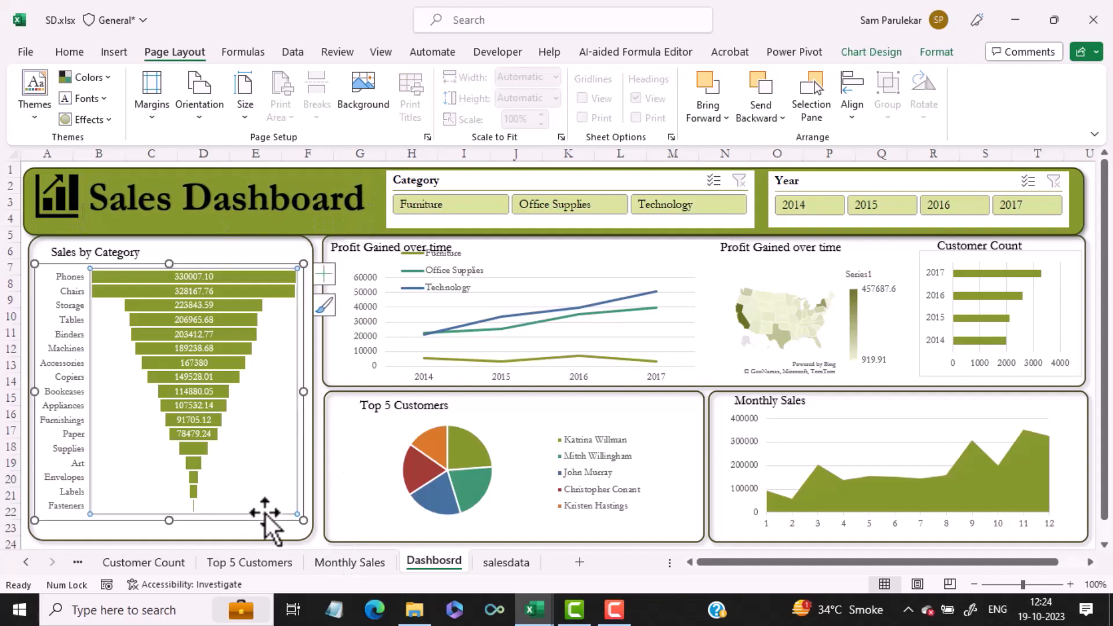